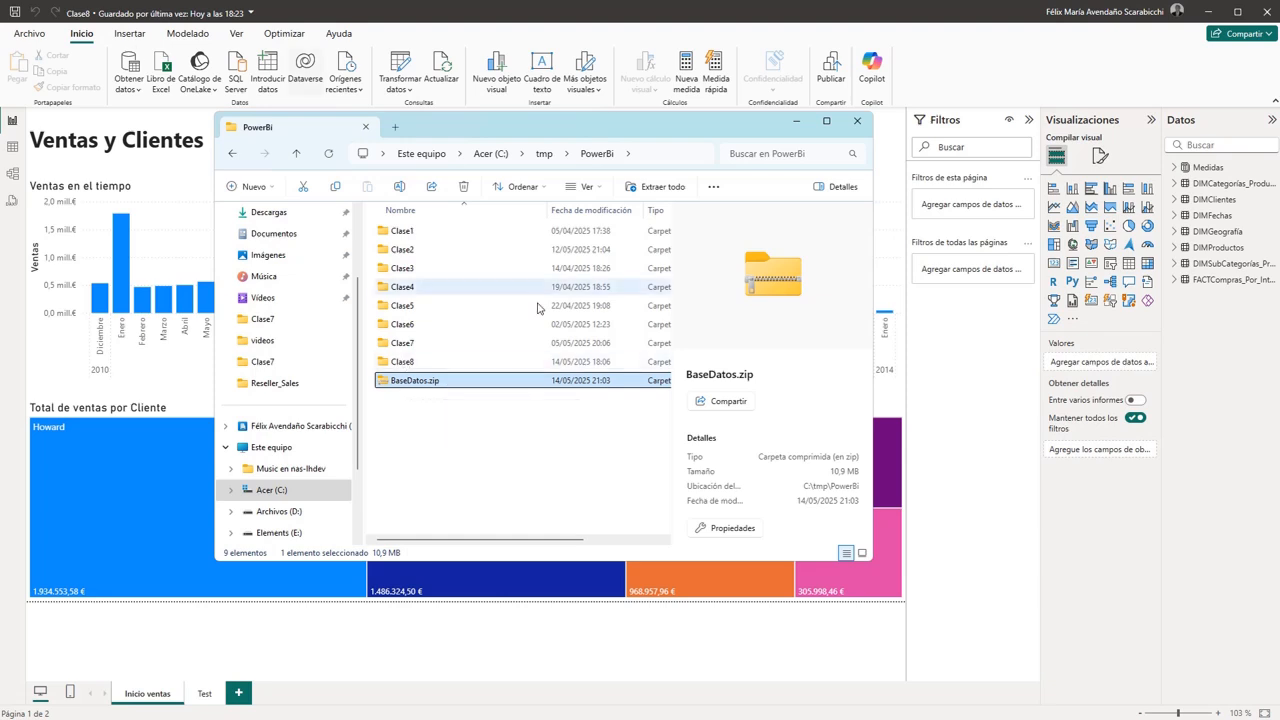
- Check the contents of the Clase8 folder and return to the PowerBi folder
left_click(418, 363)
double_click(418, 363)
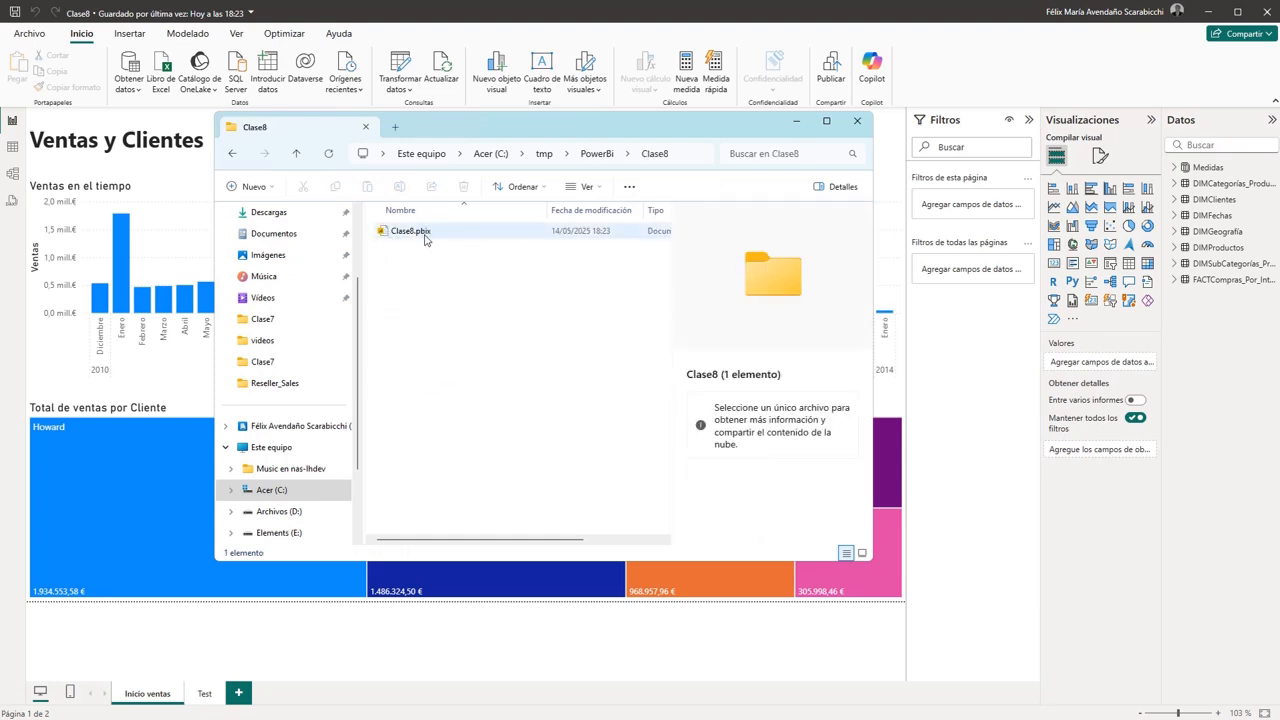
left_click(594, 153)
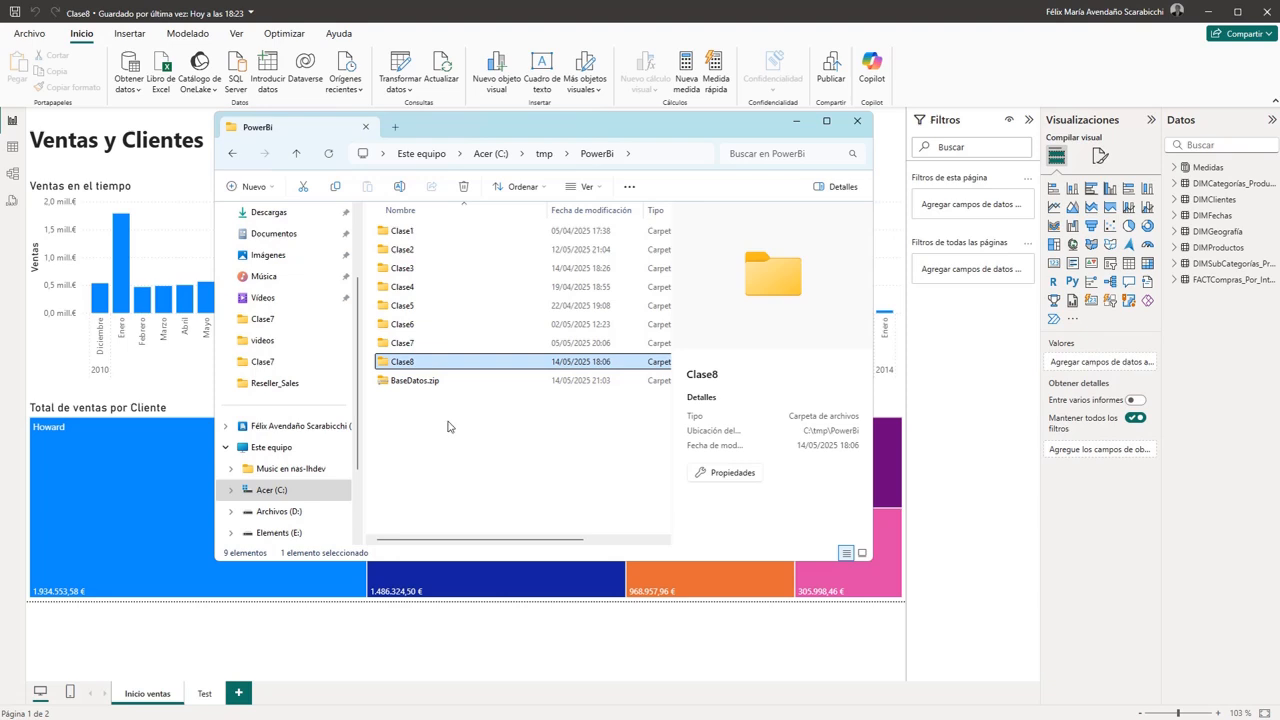
left_click(448, 427)
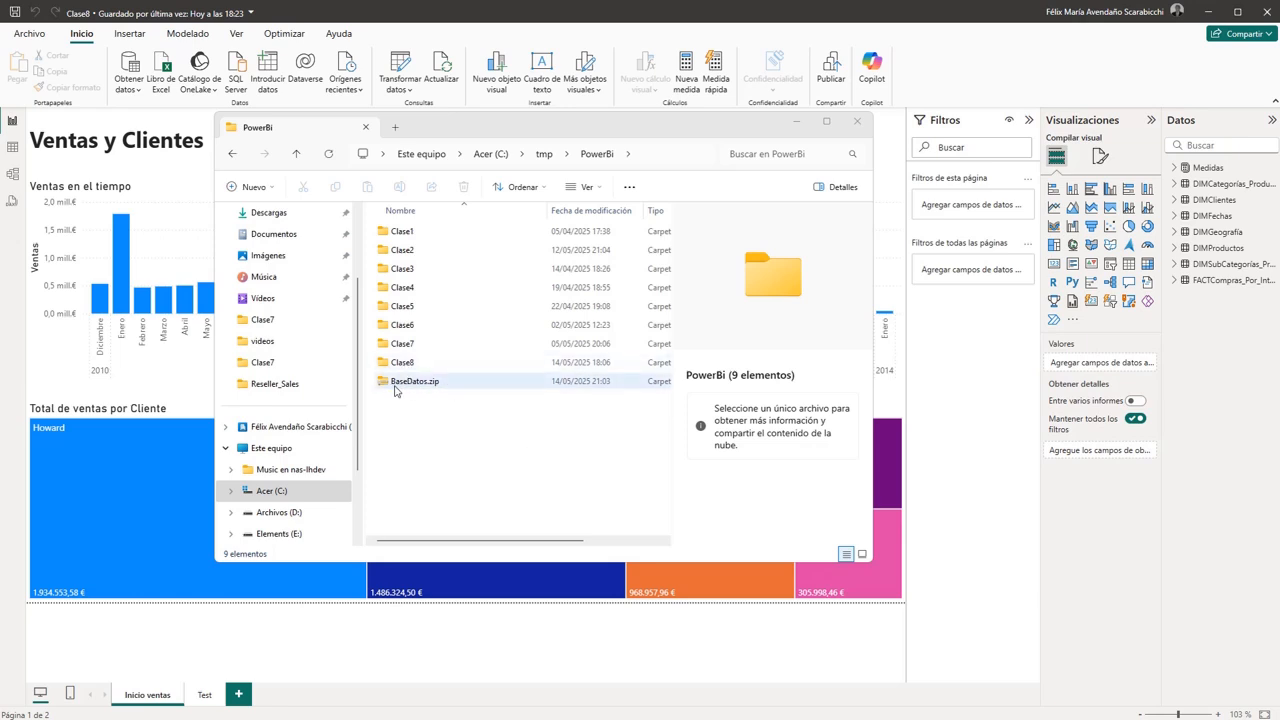
- Extract all files of BaseDatos.zip into C:\tmp\PowerBi\
left_click(397, 389)
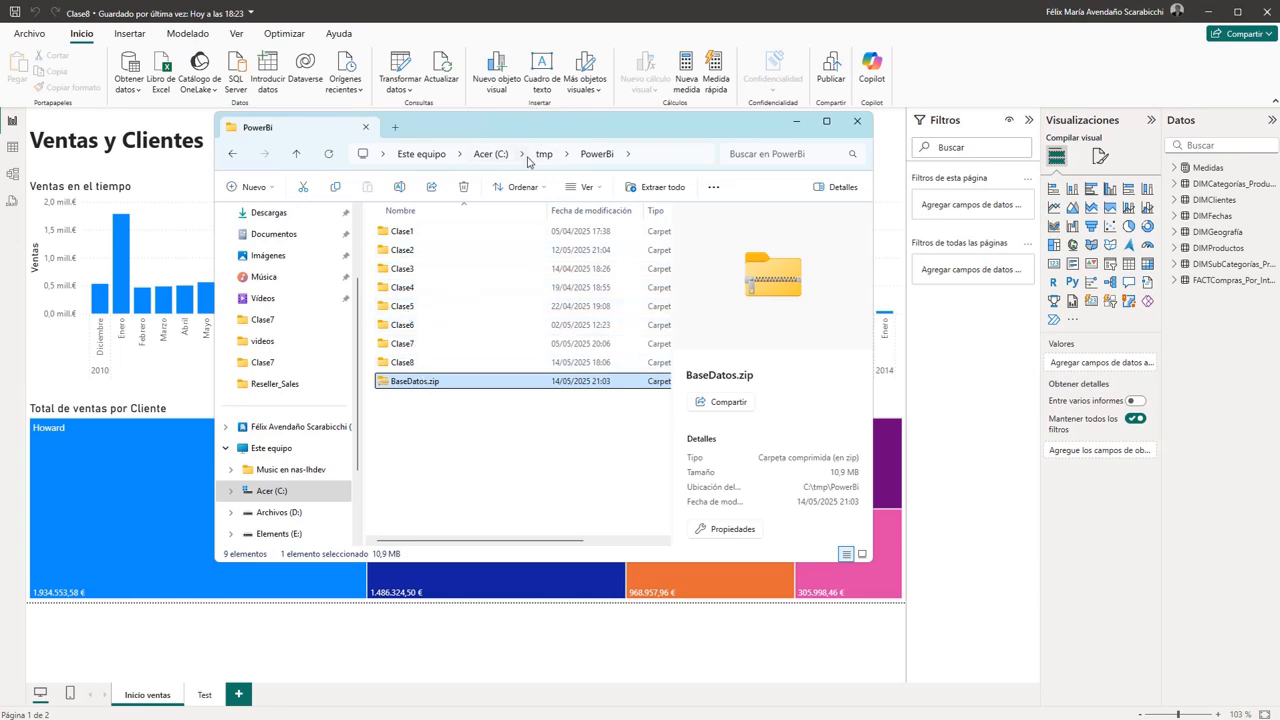
right_click(401, 387)
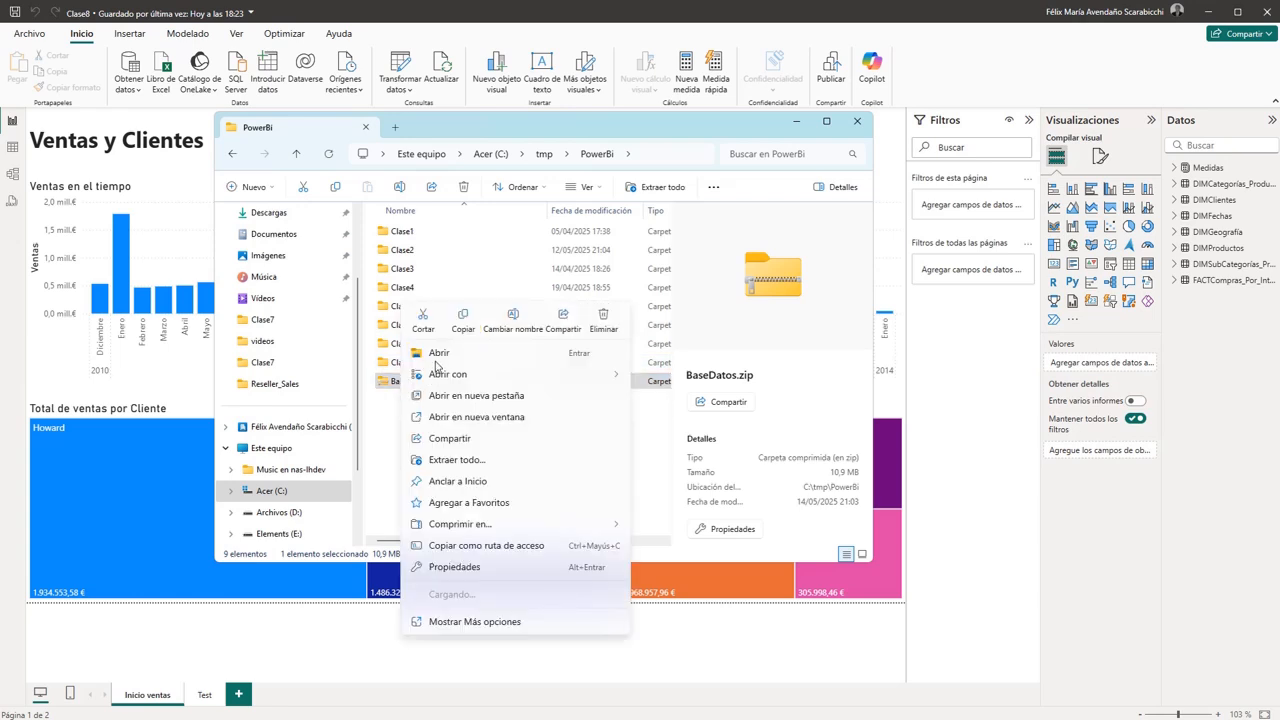
left_click(456, 460)
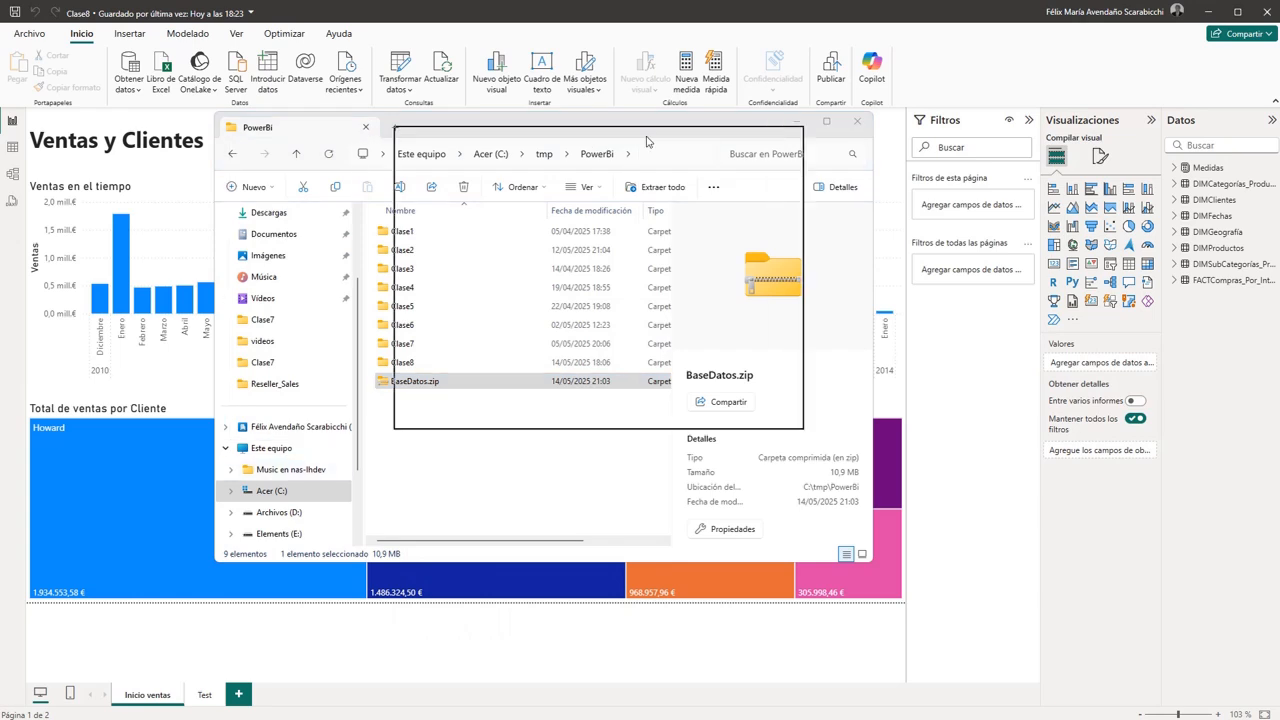
left_click(580, 231)
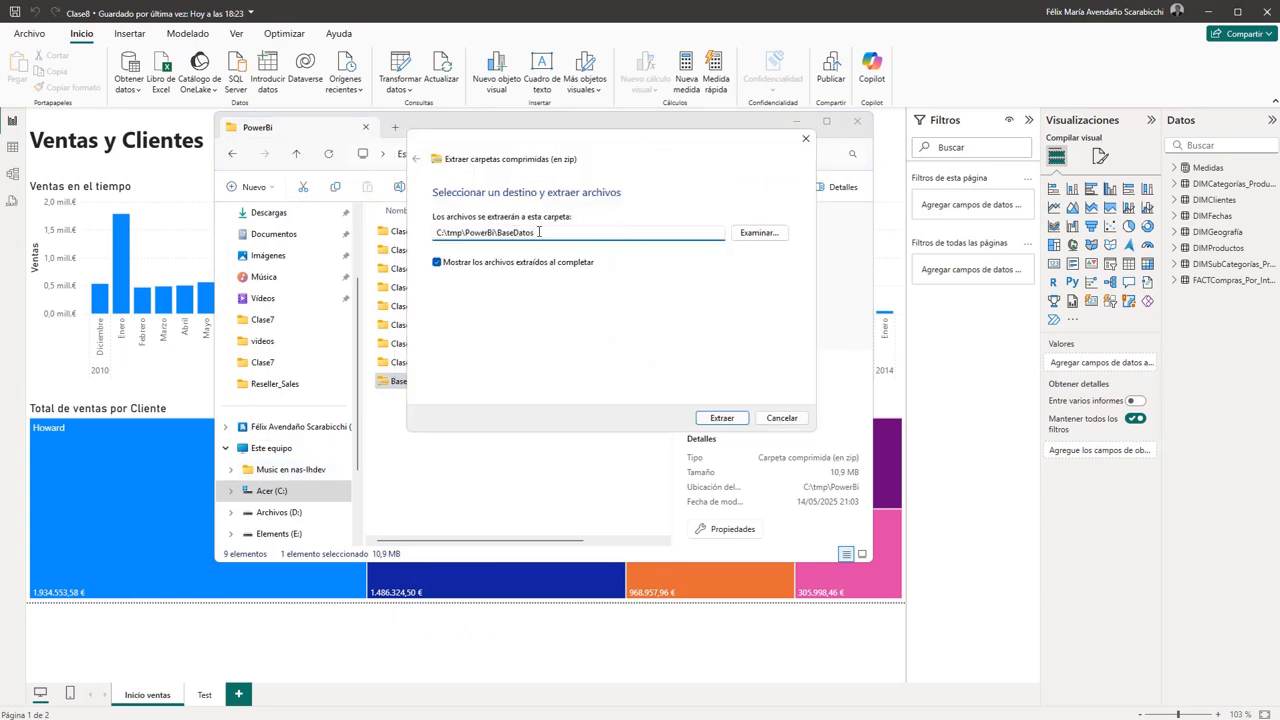
key("BackSpace")
key("BackSpace")
key("BackSpace")
key("BackSpace")
key("BackSpace")
key("BackSpace")
key("BackSpace")
key("BackSpace")
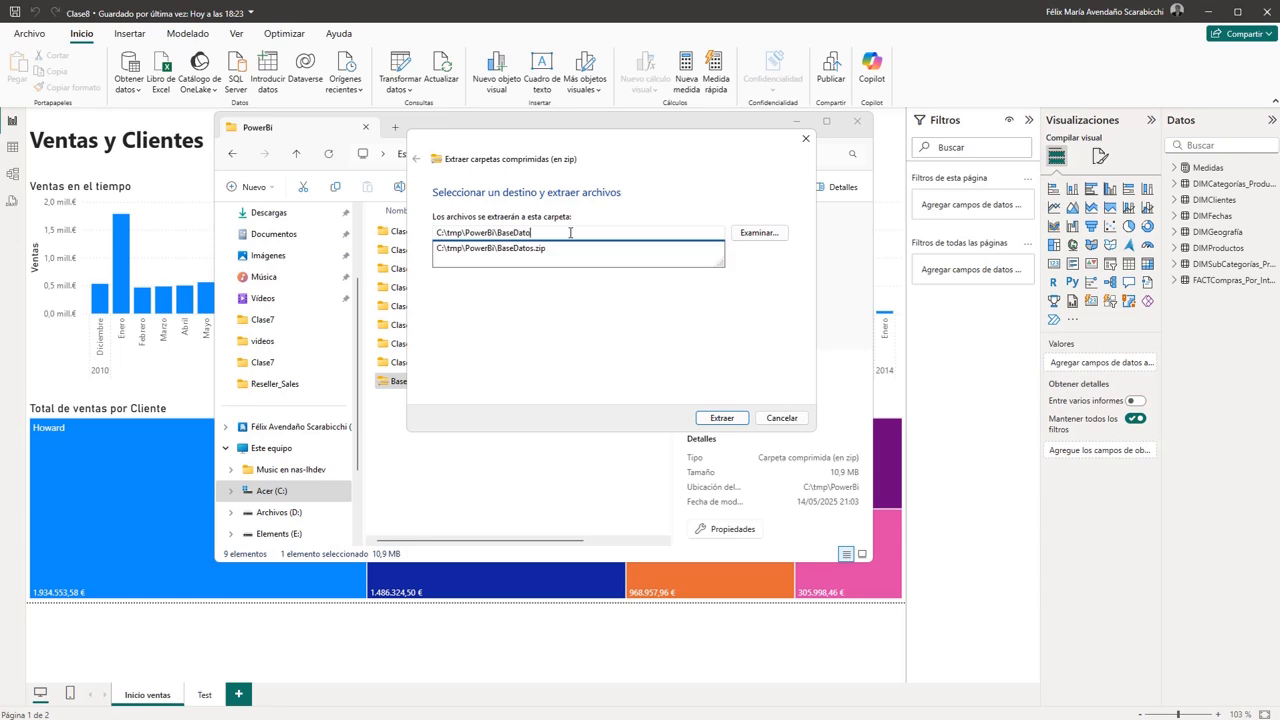
key("BackSpace")
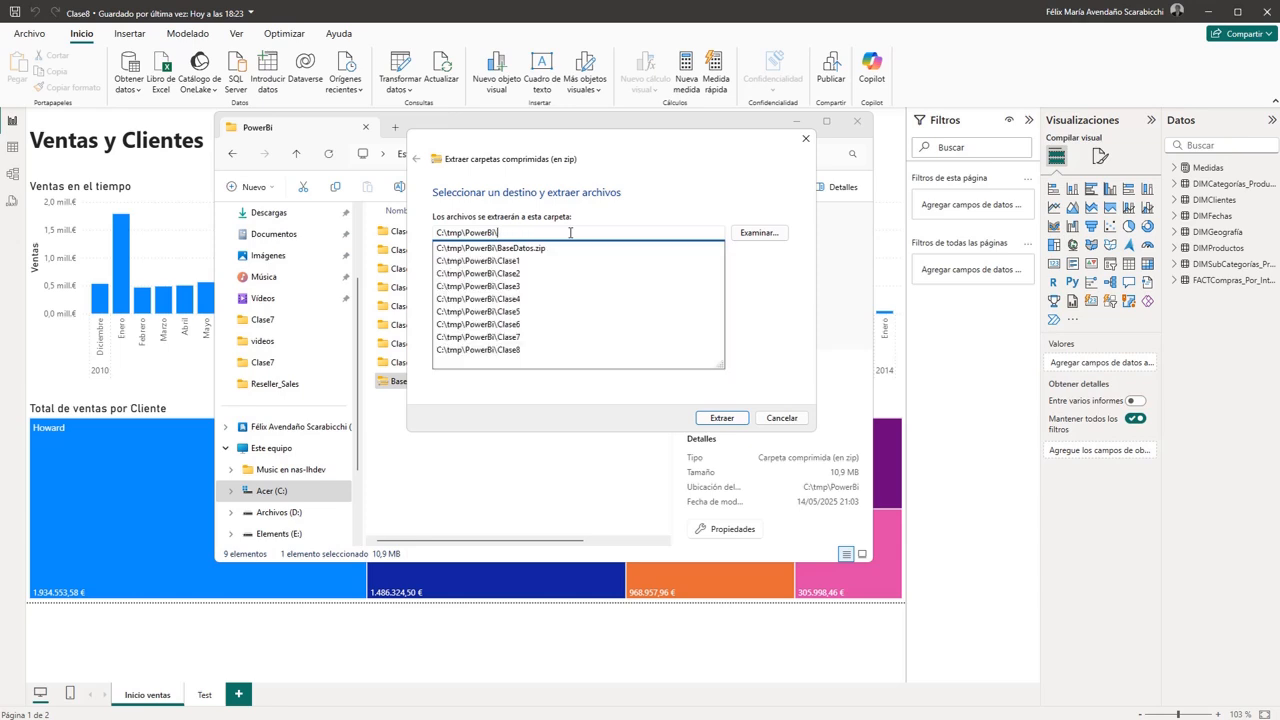
left_click(724, 418)
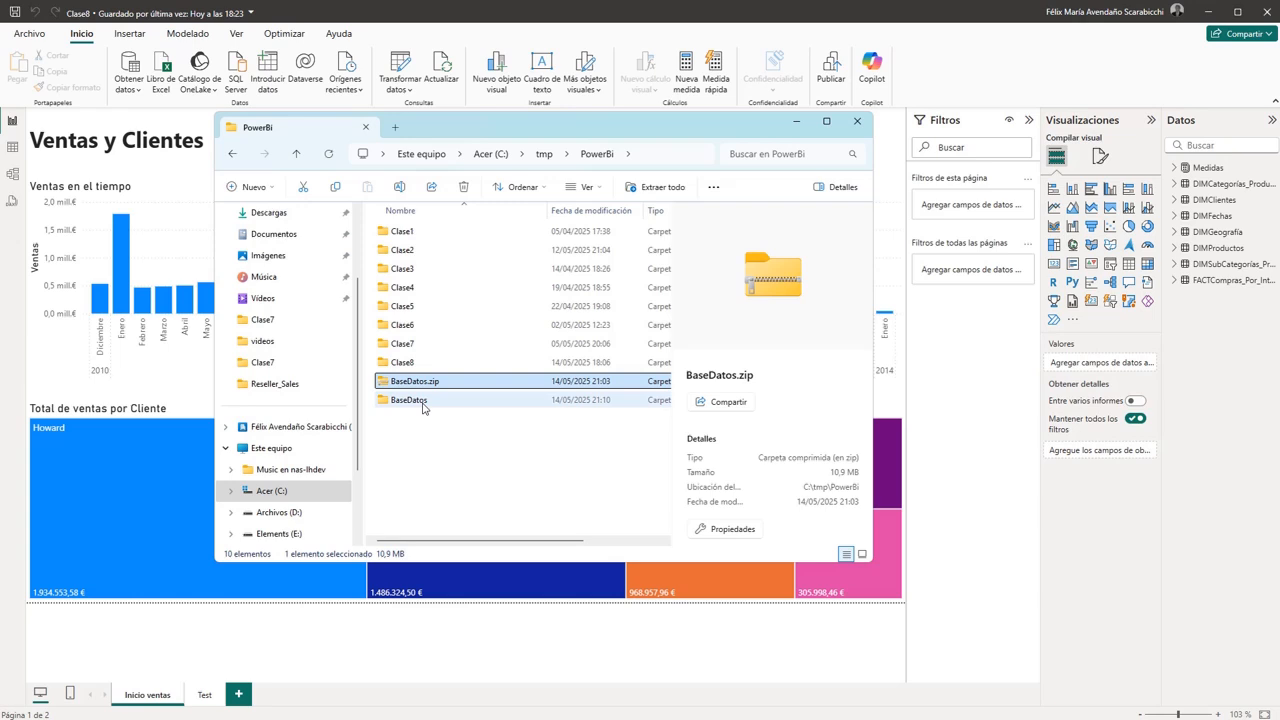
- Look through the extracted BaseDatos folder, including its Reseller_Sales subfolder and the files BaseDeDatos.xlsx and vendedores.xlsx
left_click(423, 405)
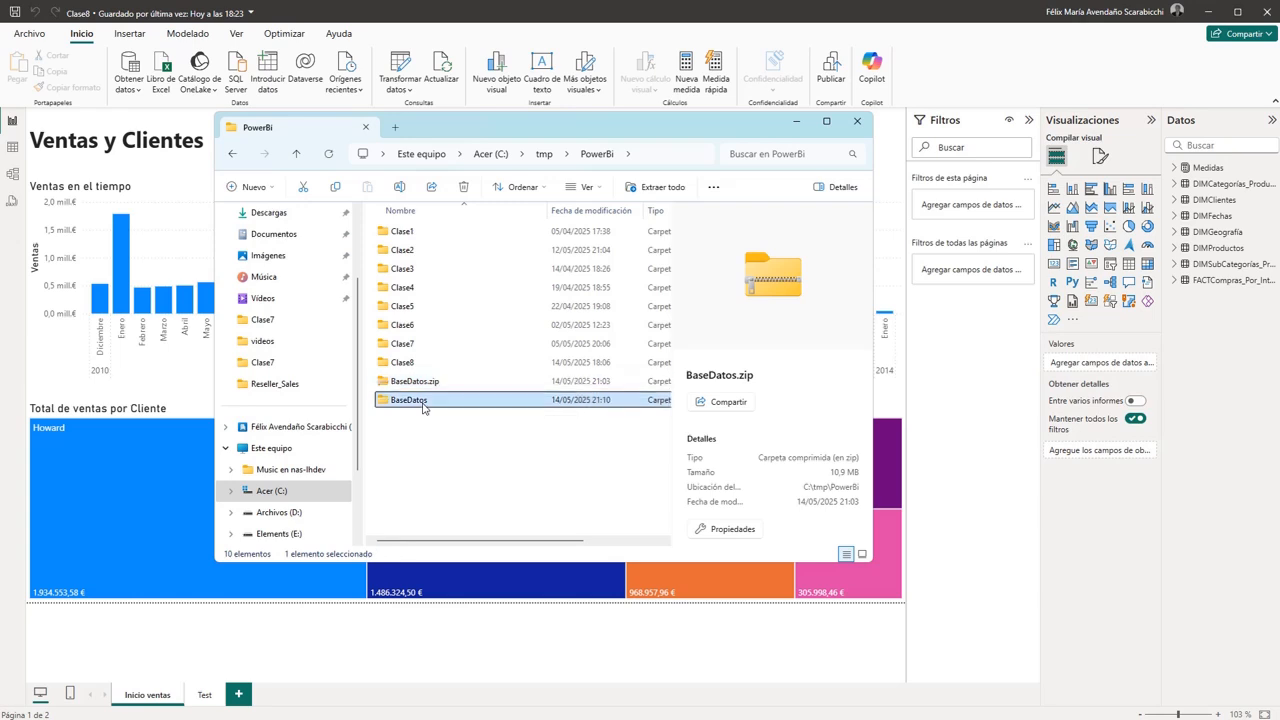
double_click(423, 402)
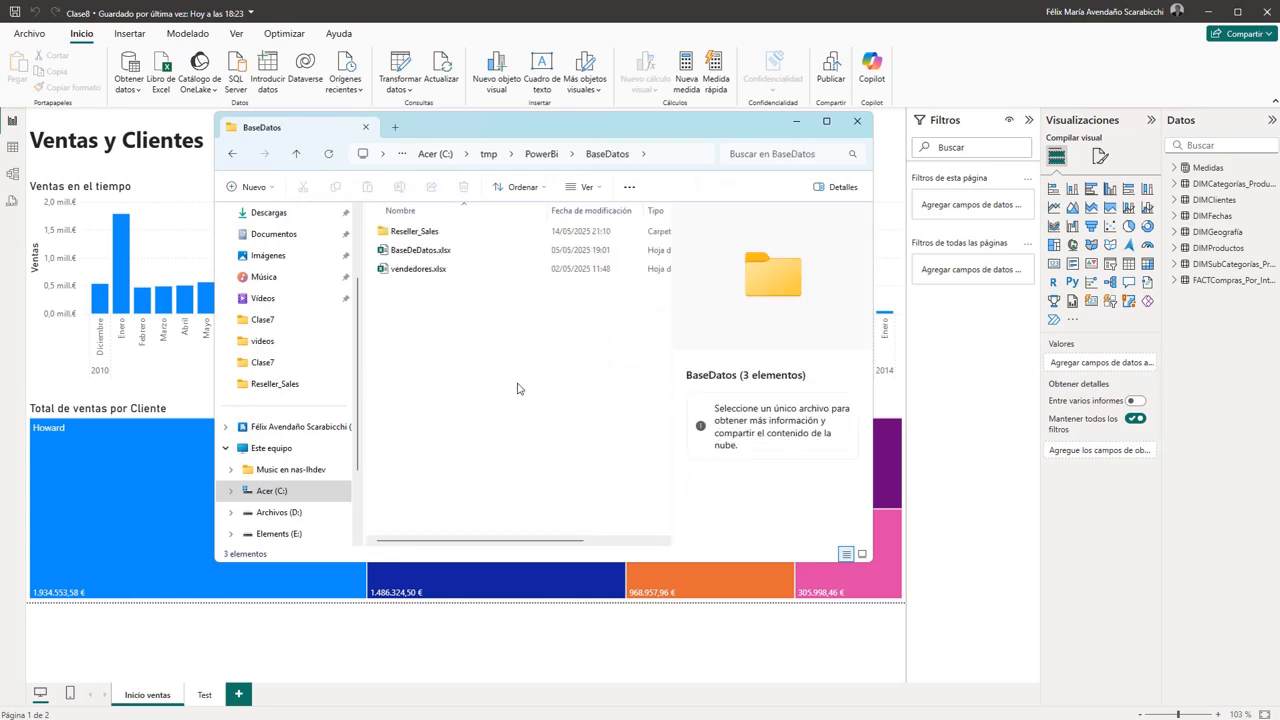
left_click(419, 235)
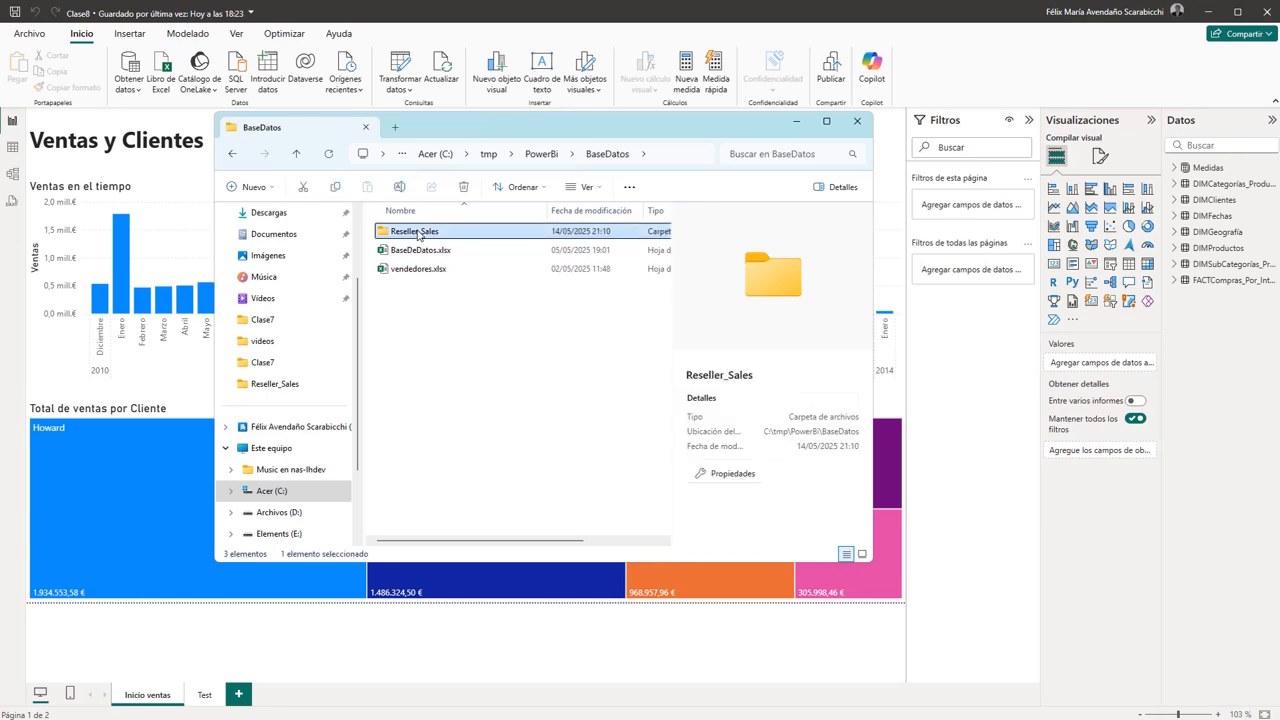
double_click(419, 235)
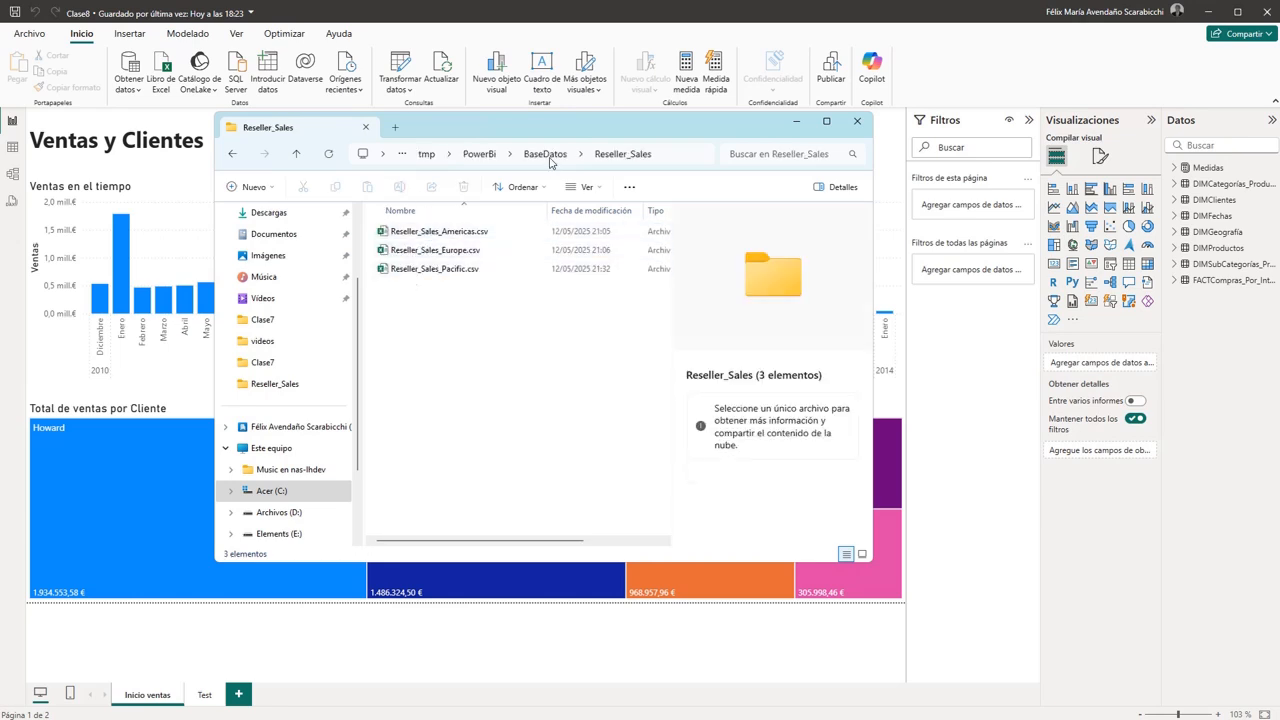
left_click(546, 154)
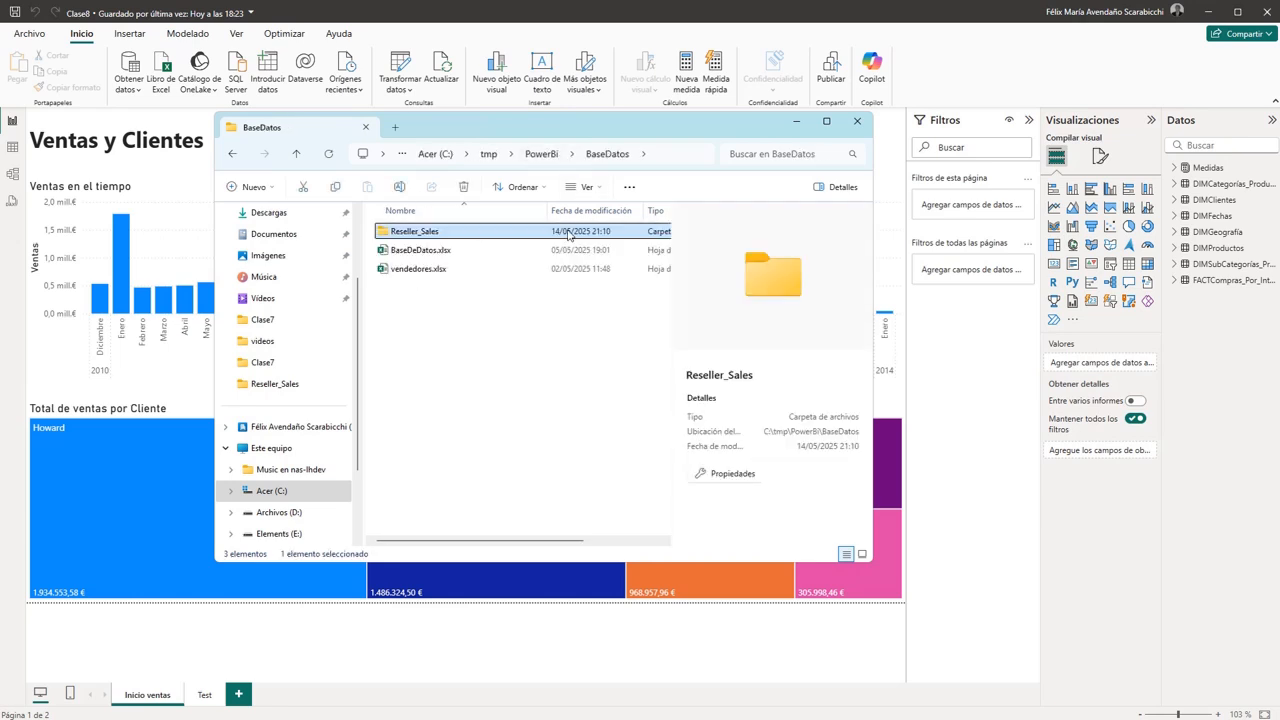
left_click(432, 251)
left_click(491, 270)
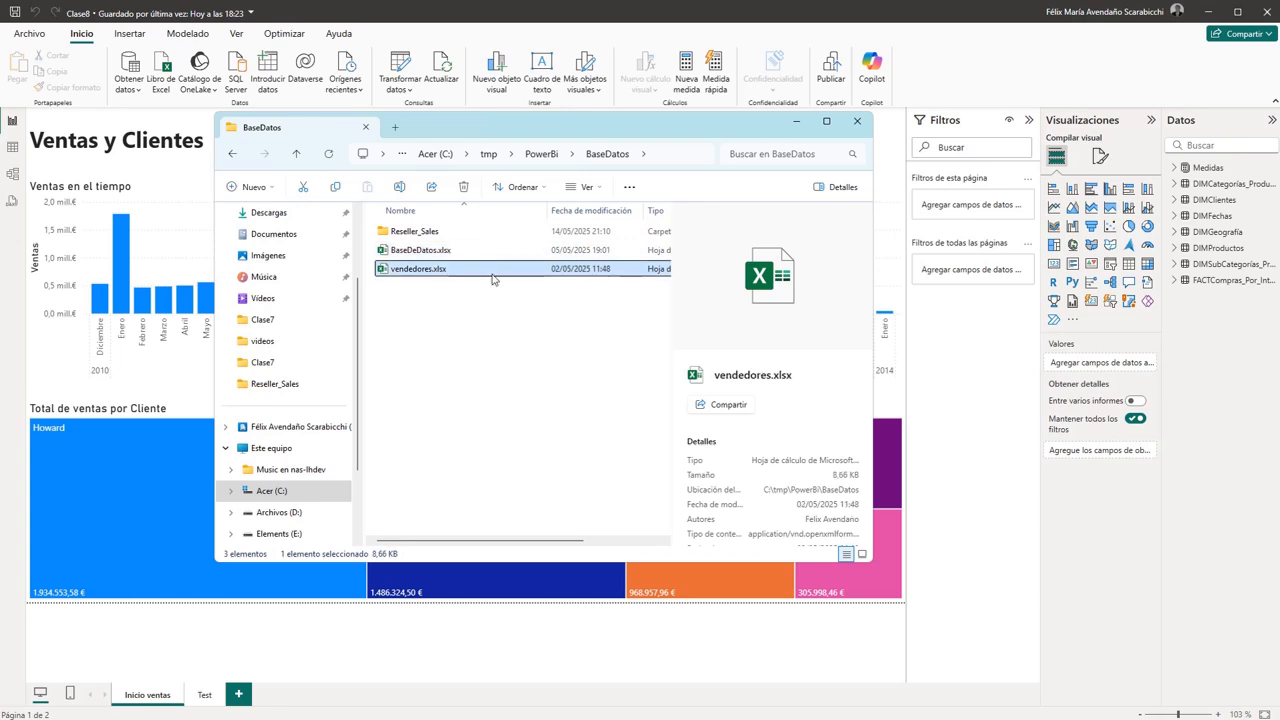
- Open Reseller_Sales_Americas.csv from the Reseller_Sales folder in Excel, examine its columns, and close the file
double_click(425, 235)
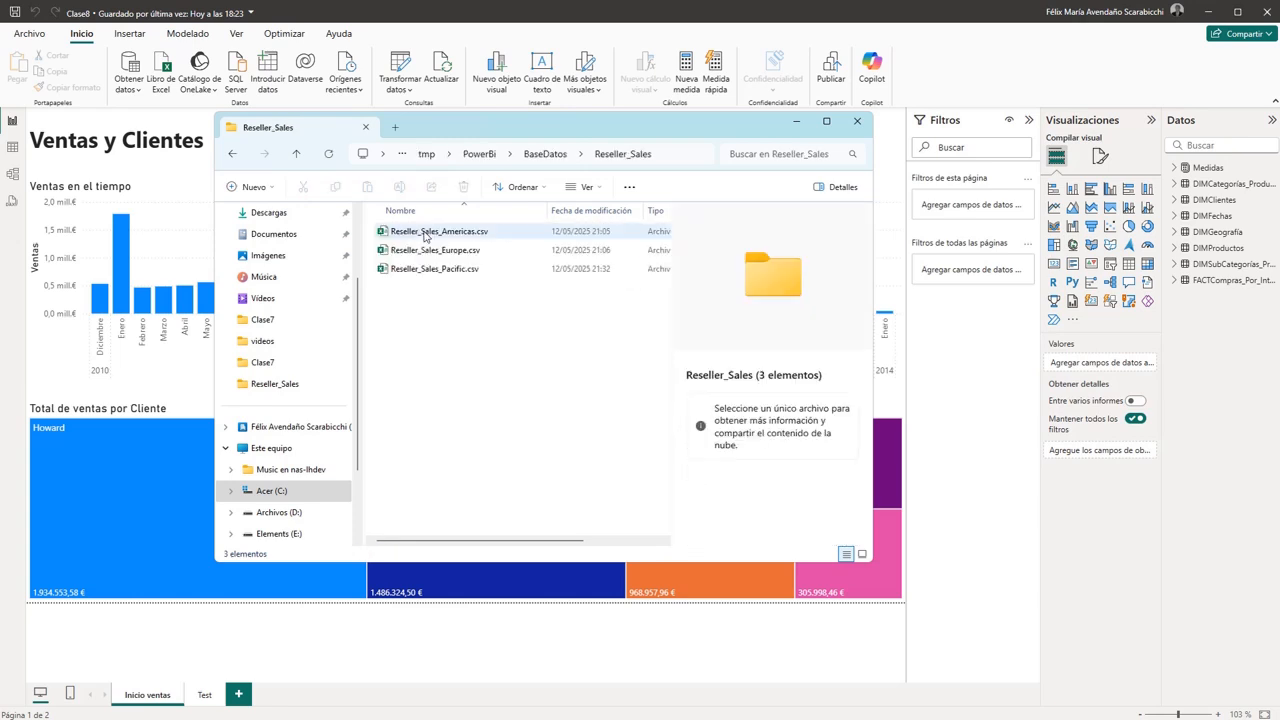
left_click(447, 236)
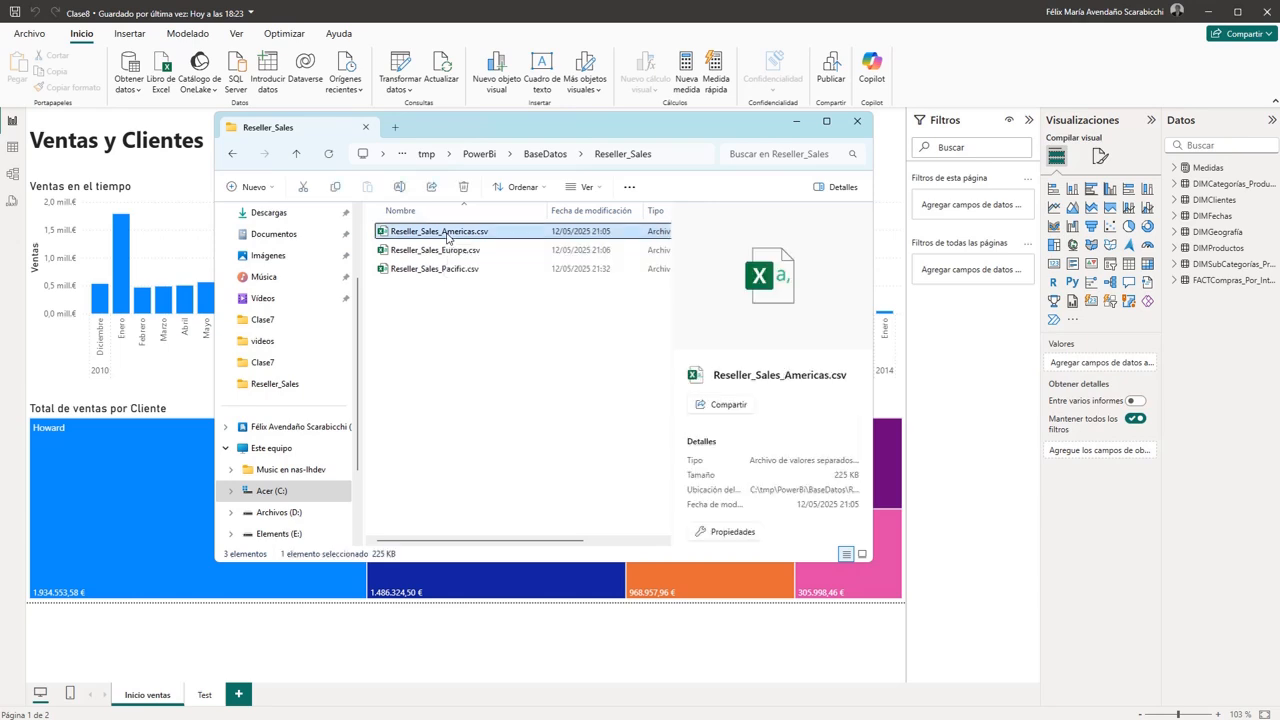
double_click(447, 236)
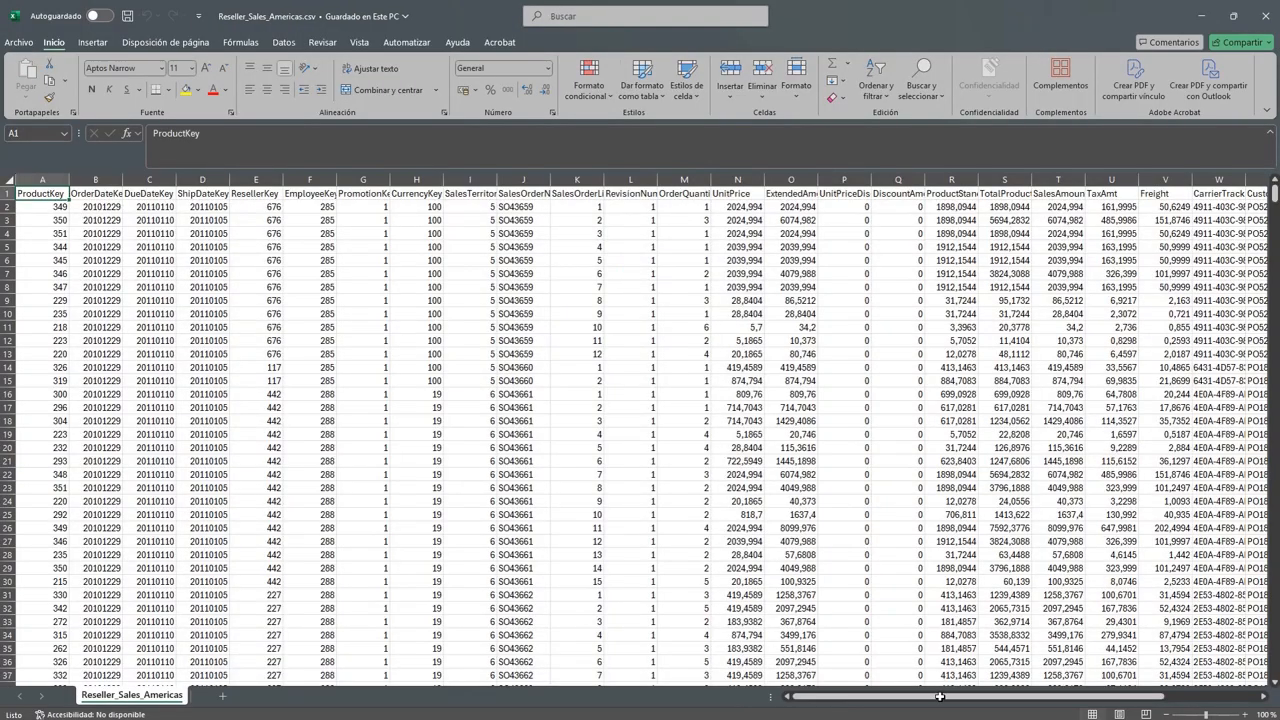
scroll(1166, 704, "right", 2)
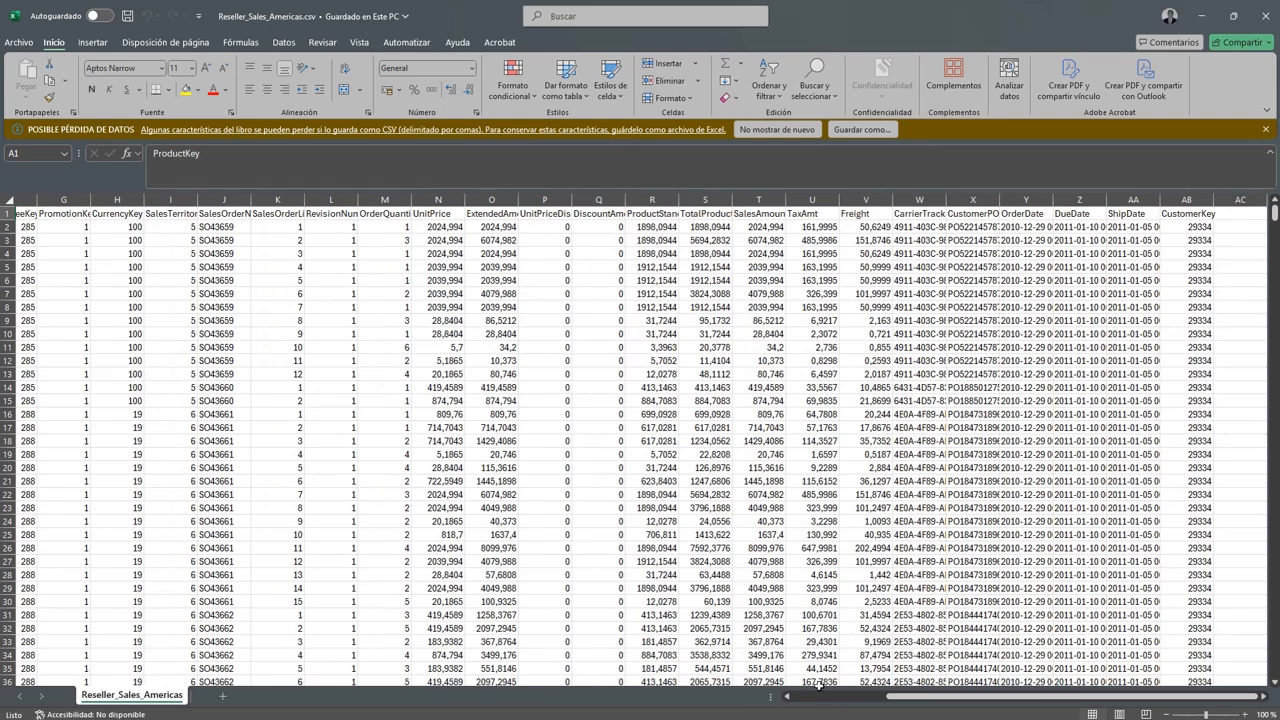
scroll(816, 692, "left", 2)
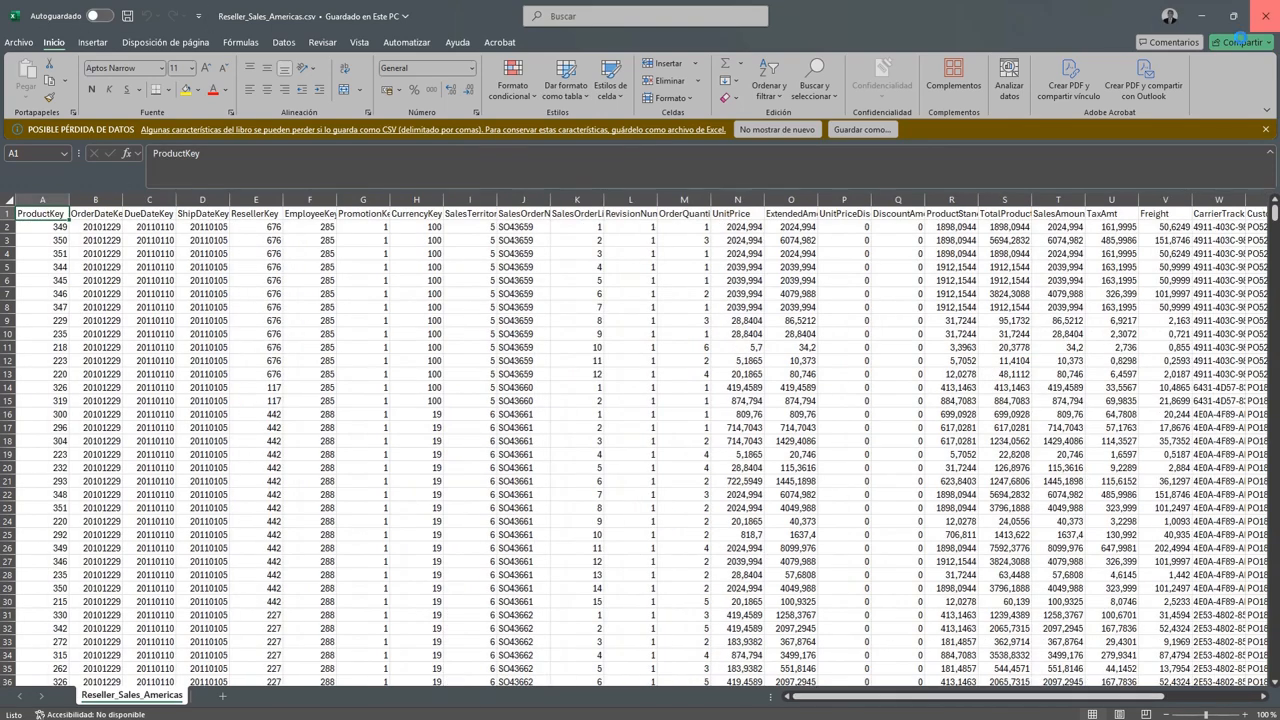
left_click(1264, 16)
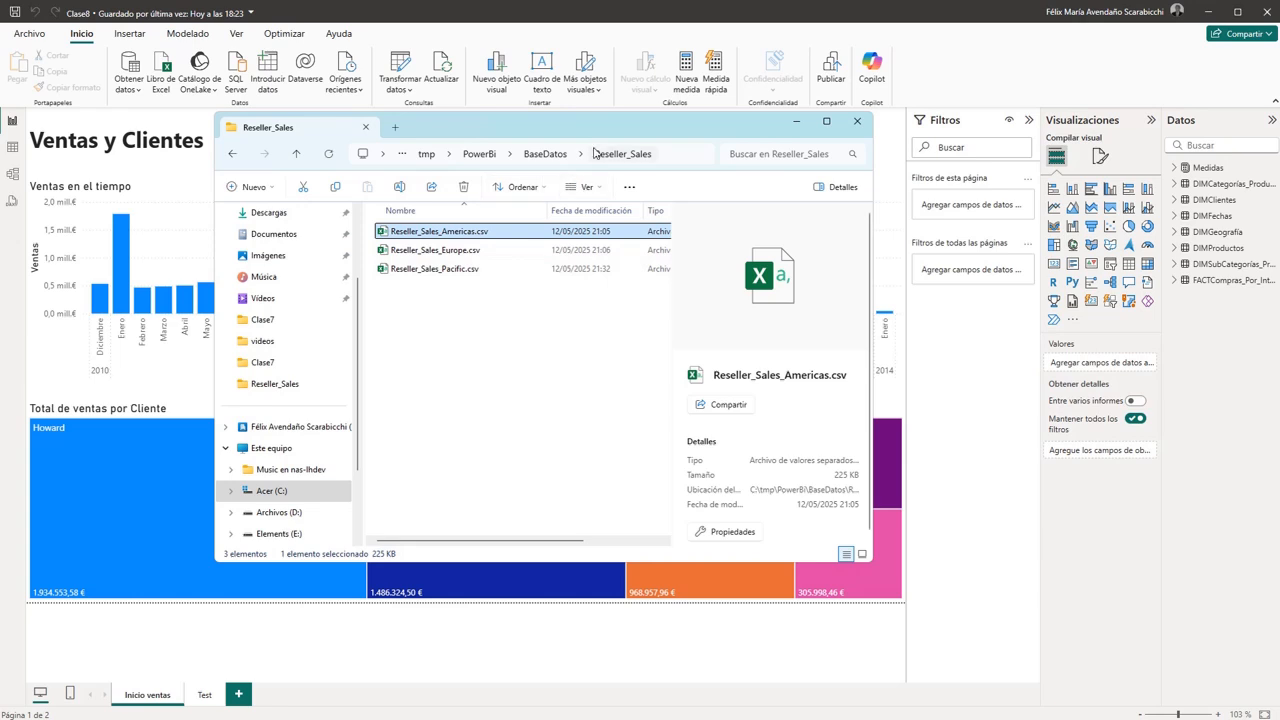
- Go back up to the PowerBi folder, view the Clase8 folder's contents, and close the file browser
left_click(546, 156)
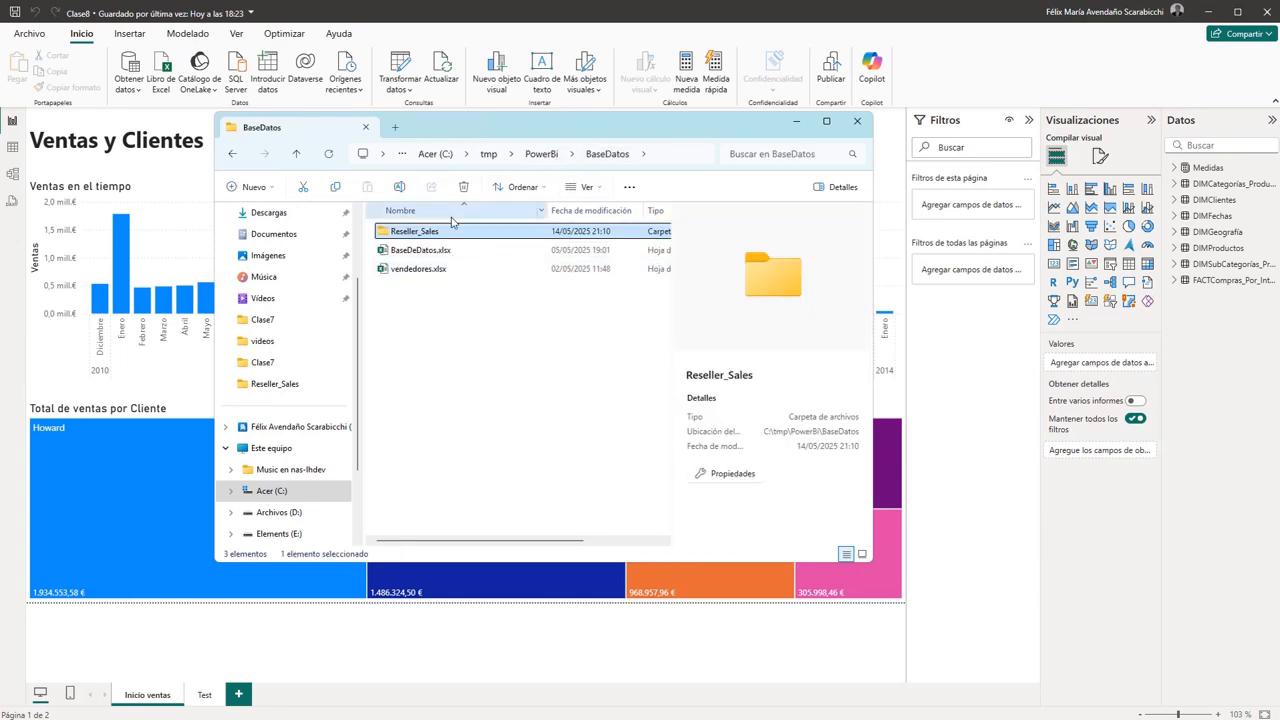
left_click(540, 155)
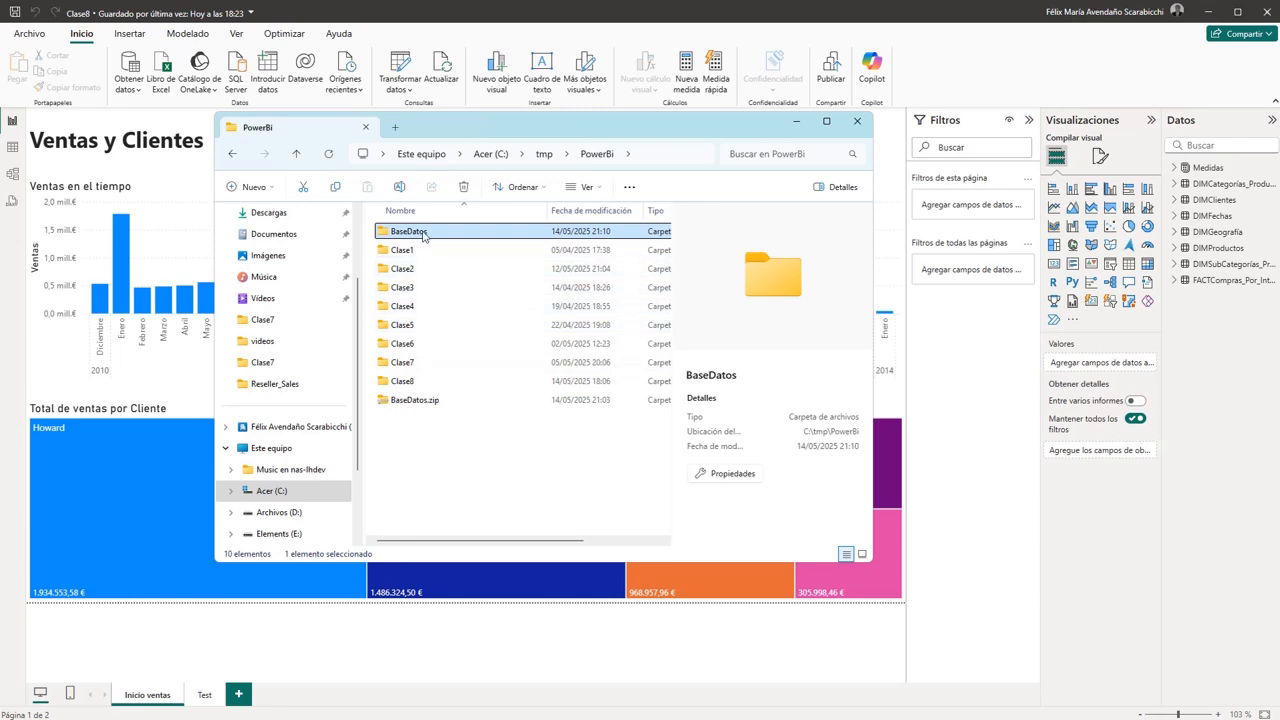
double_click(420, 388)
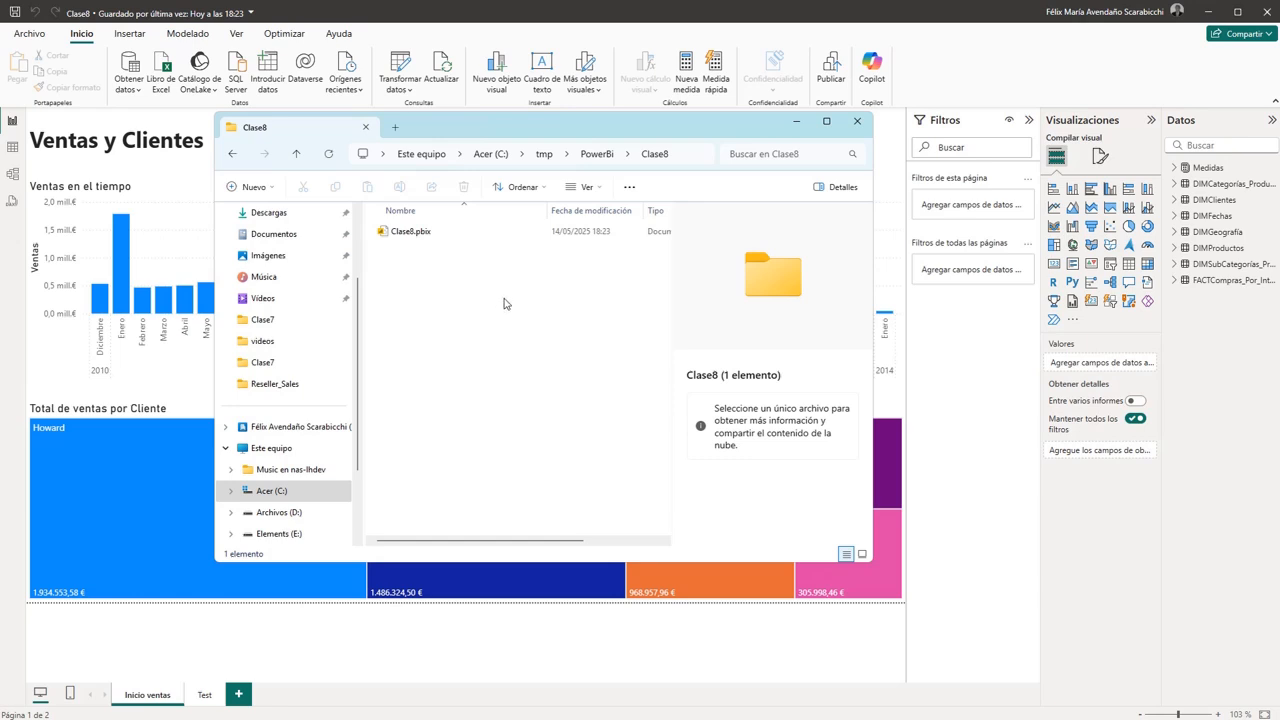
left_click(857, 121)
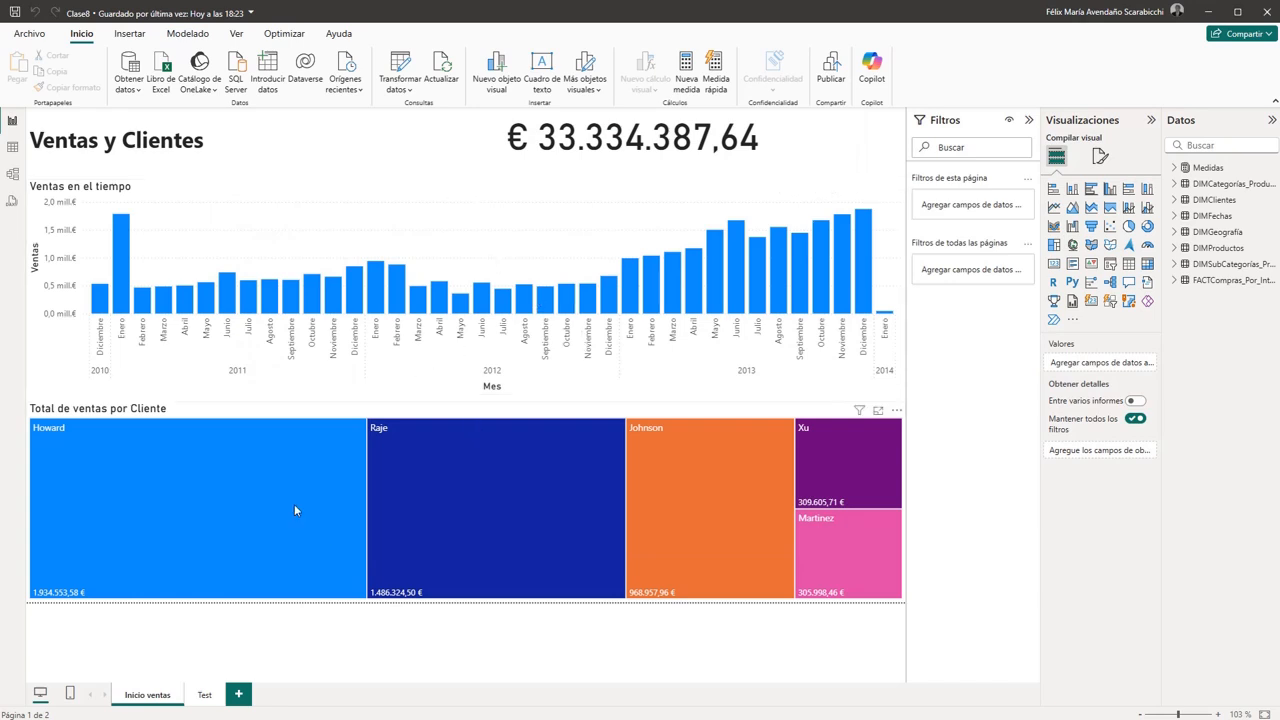
- Add a new report page named Principal and leave it as the active page
left_click(240, 697)
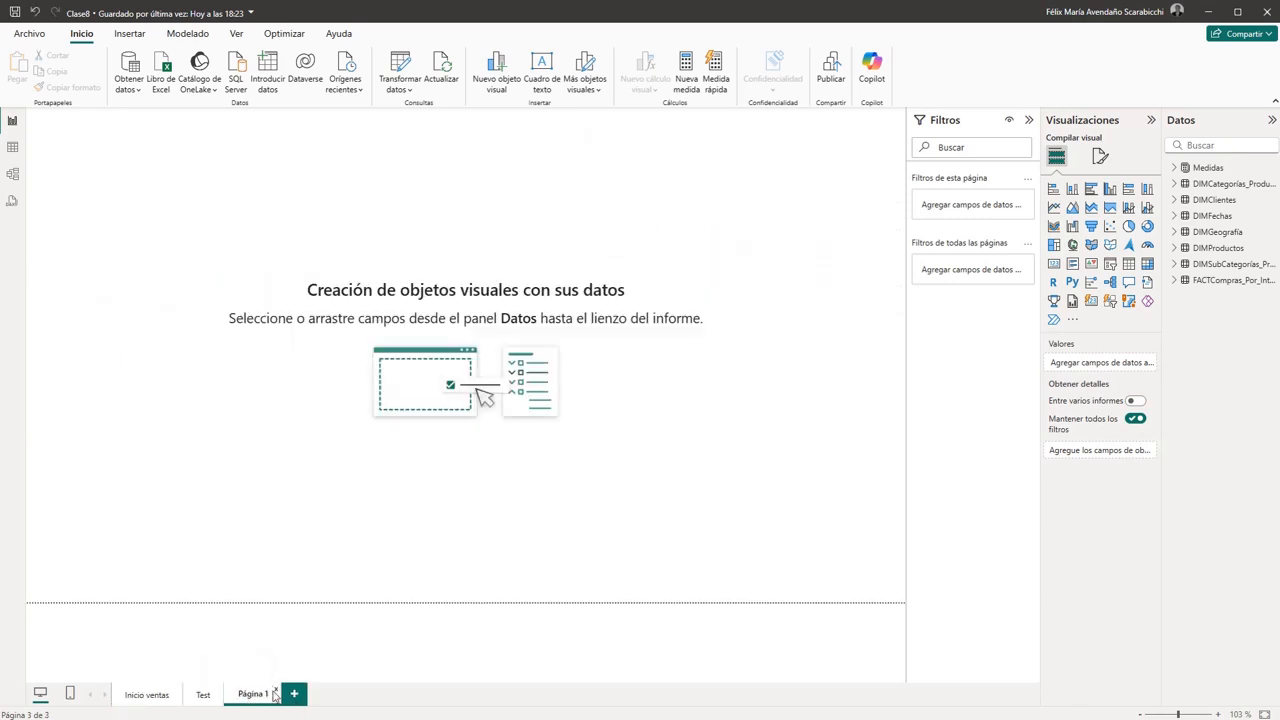
double_click(253, 693)
type("Principal")
key("Return")
left_click(141, 699)
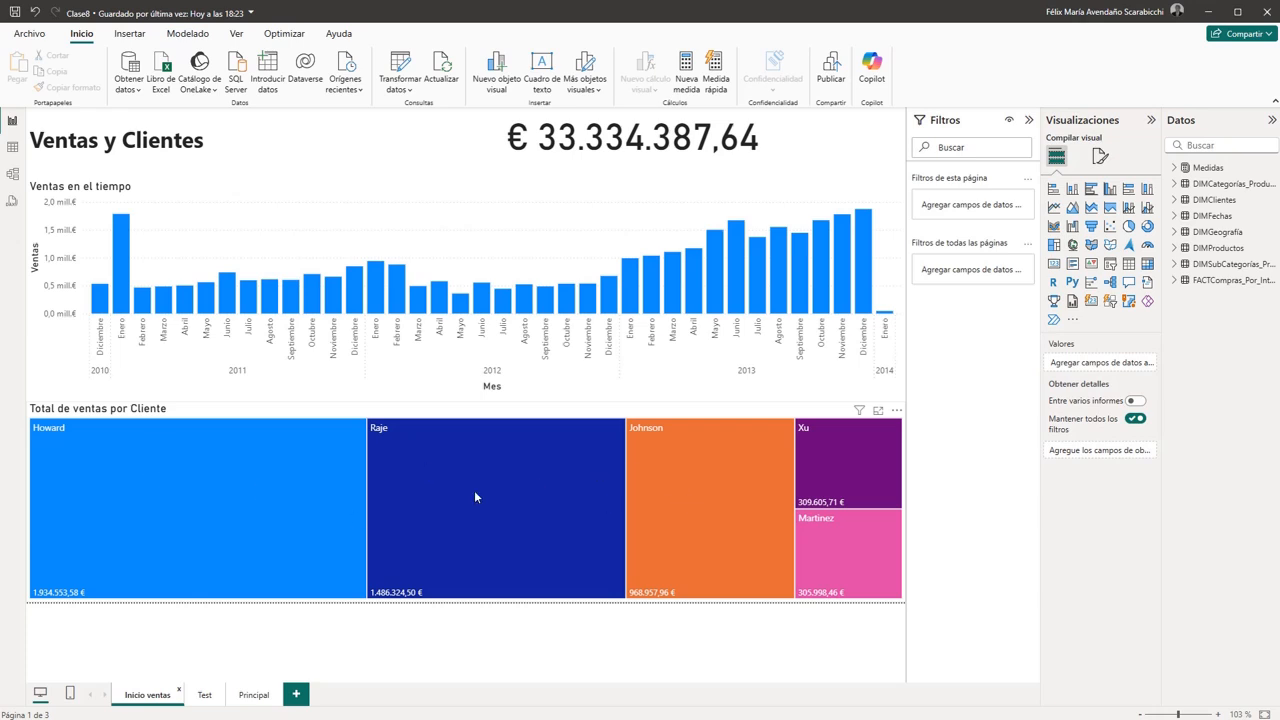
left_click(254, 700)
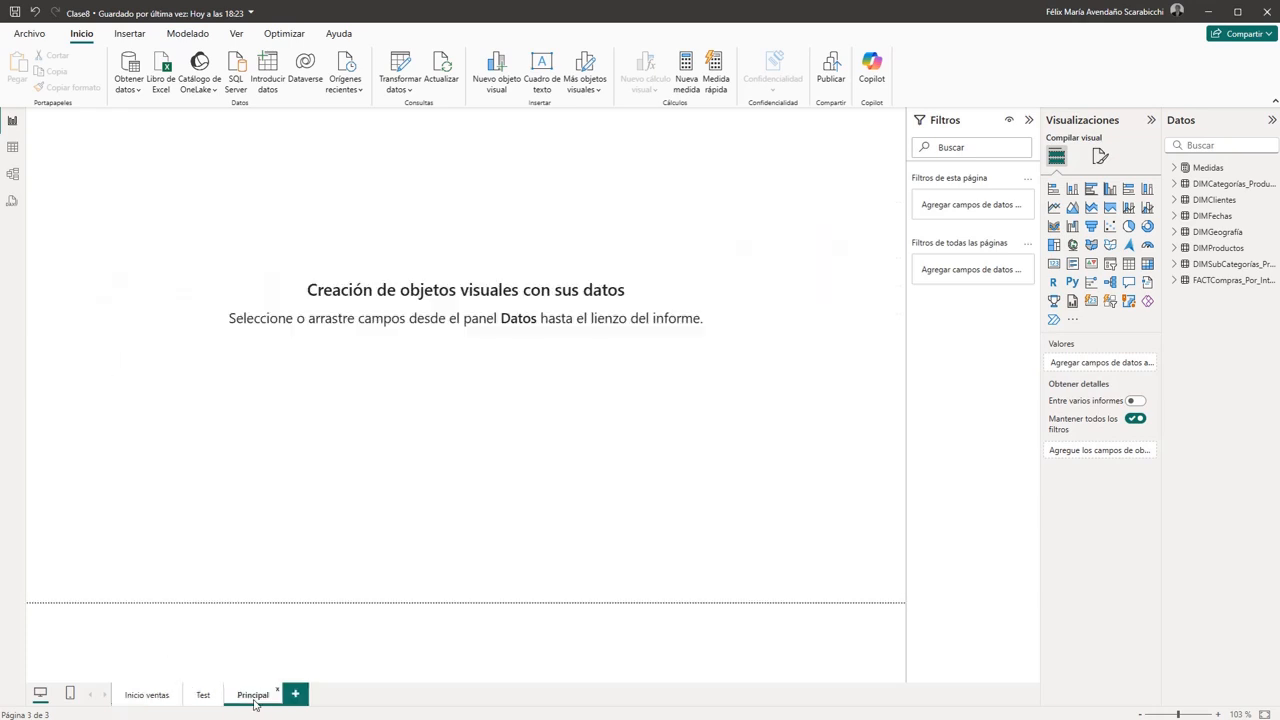
- Examine the relationship between FACTCompras_Por_Internet and DIMClientes in the model diagram without changing it
left_click(12, 180)
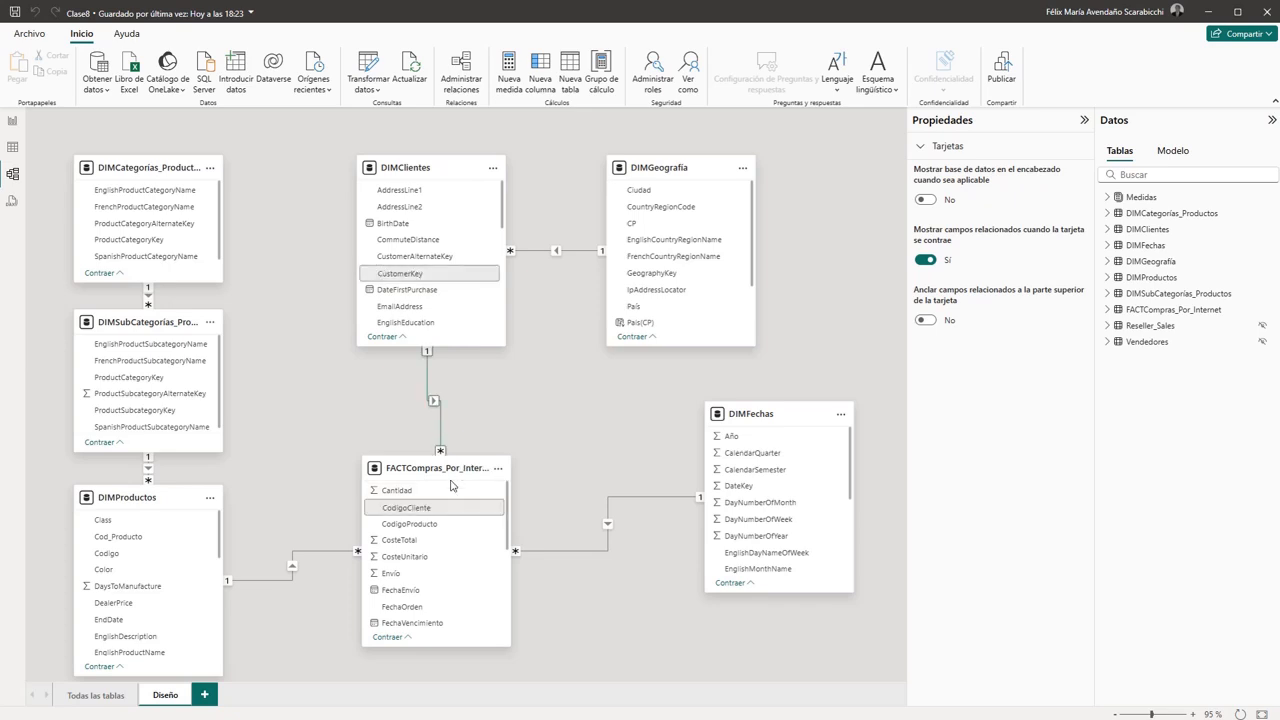
left_click(440, 429)
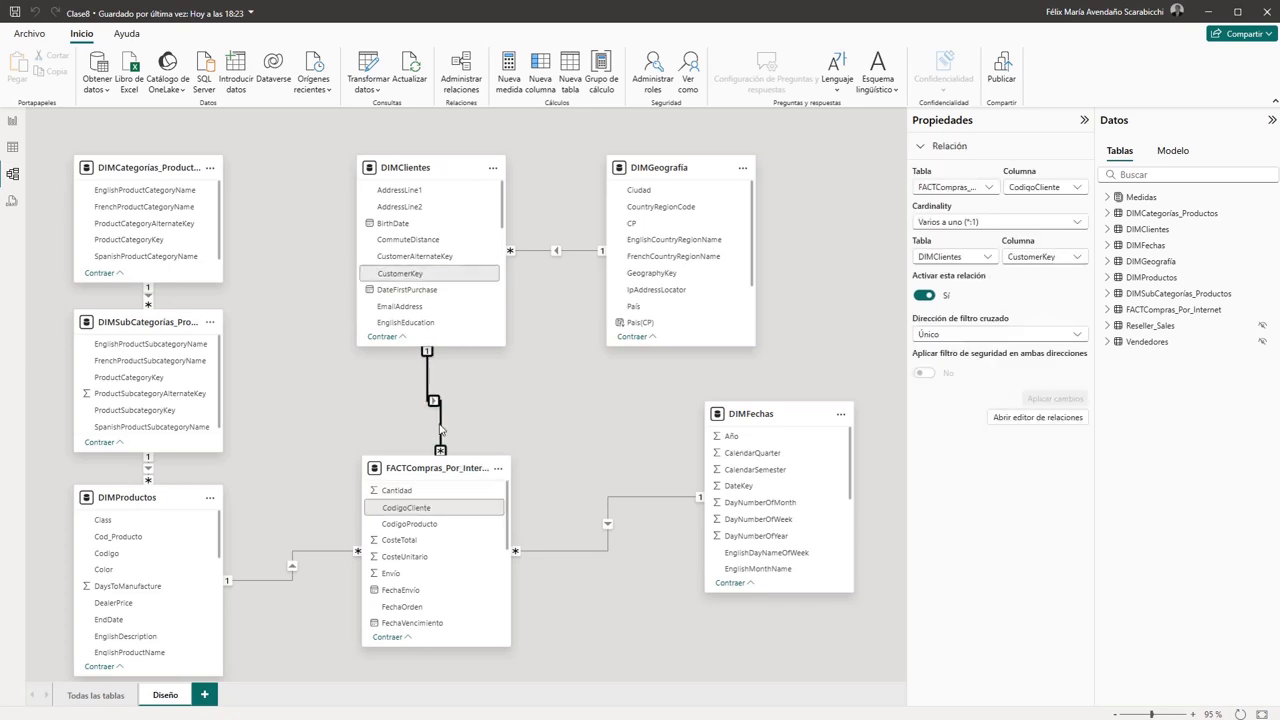
double_click(440, 429)
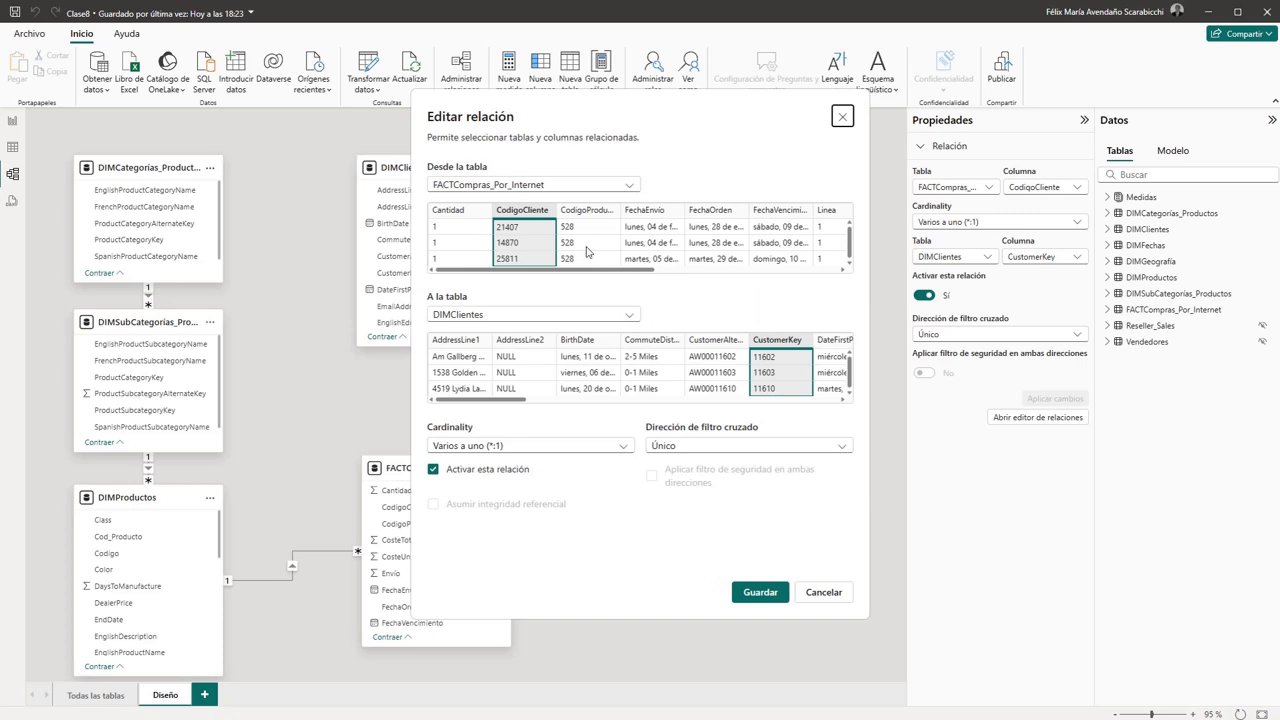
left_click(818, 594)
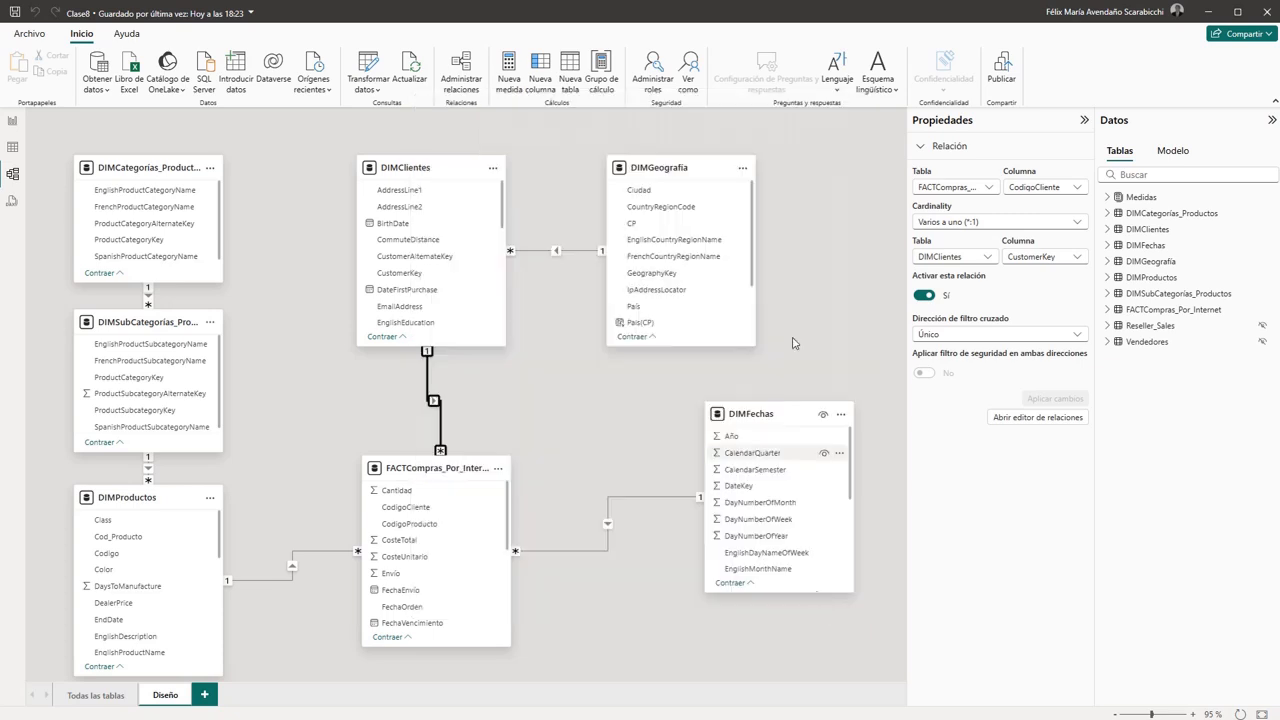
- Insert a clustered column chart on the Principal page, move it below the page's upper area, and stretch it across the full page width
left_click(12, 121)
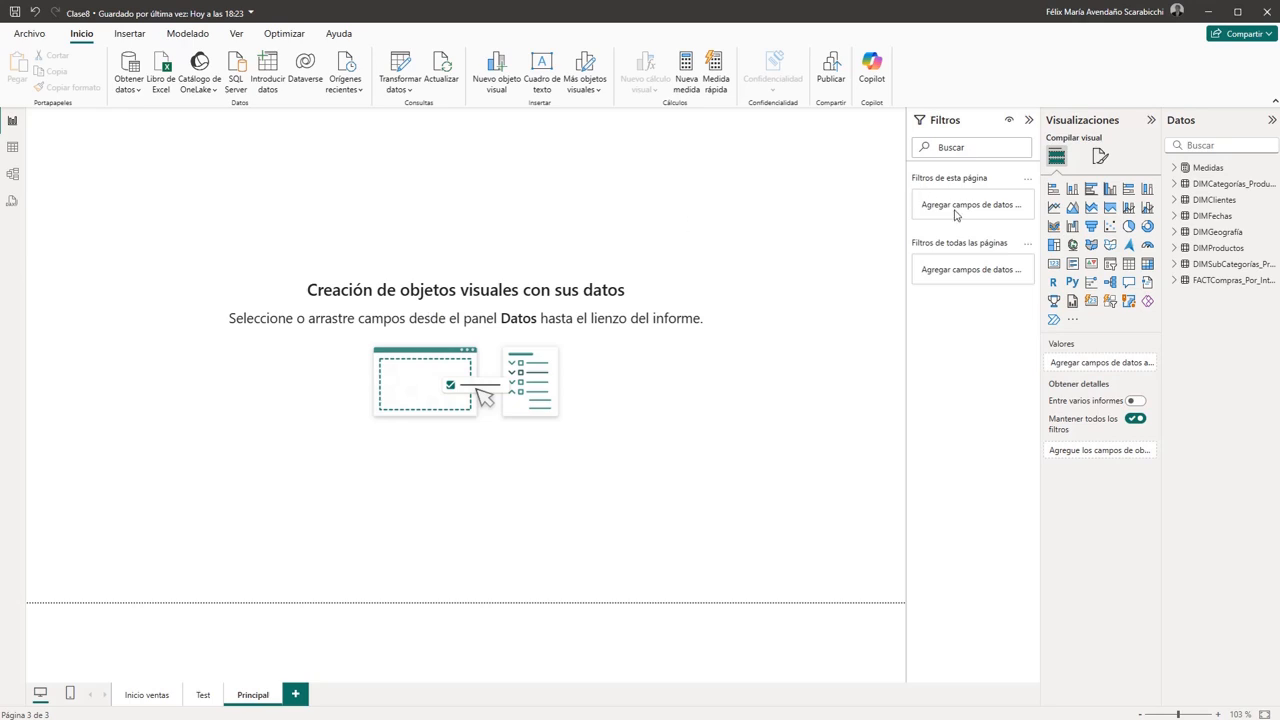
left_click(1110, 190)
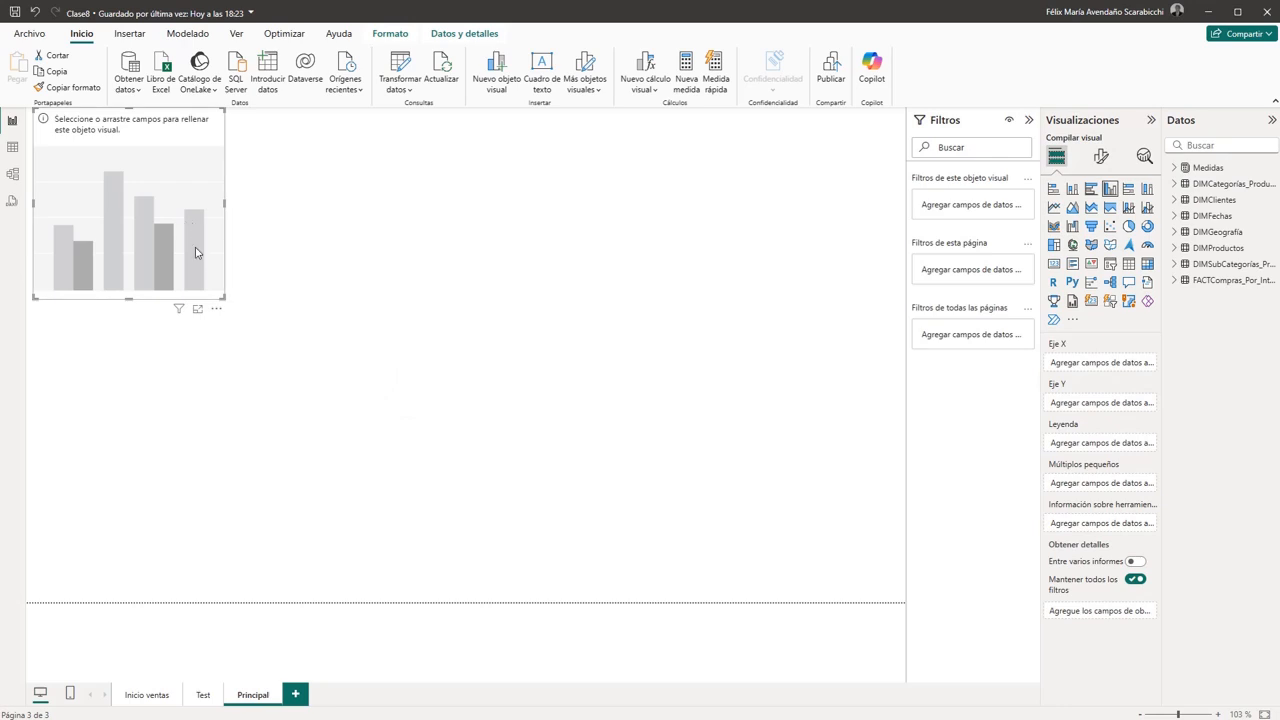
left_click_drag(196, 251, 180, 334)
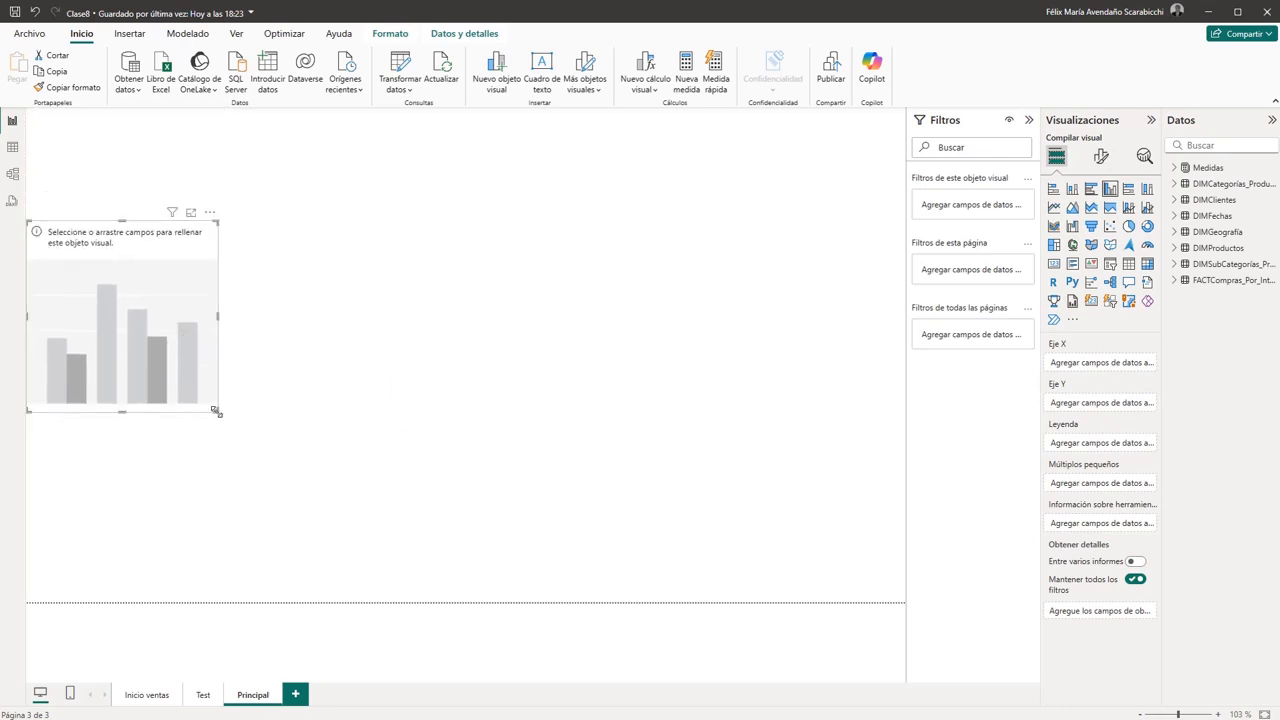
left_click_drag(214, 410, 744, 510)
left_click_drag(825, 528, 908, 551)
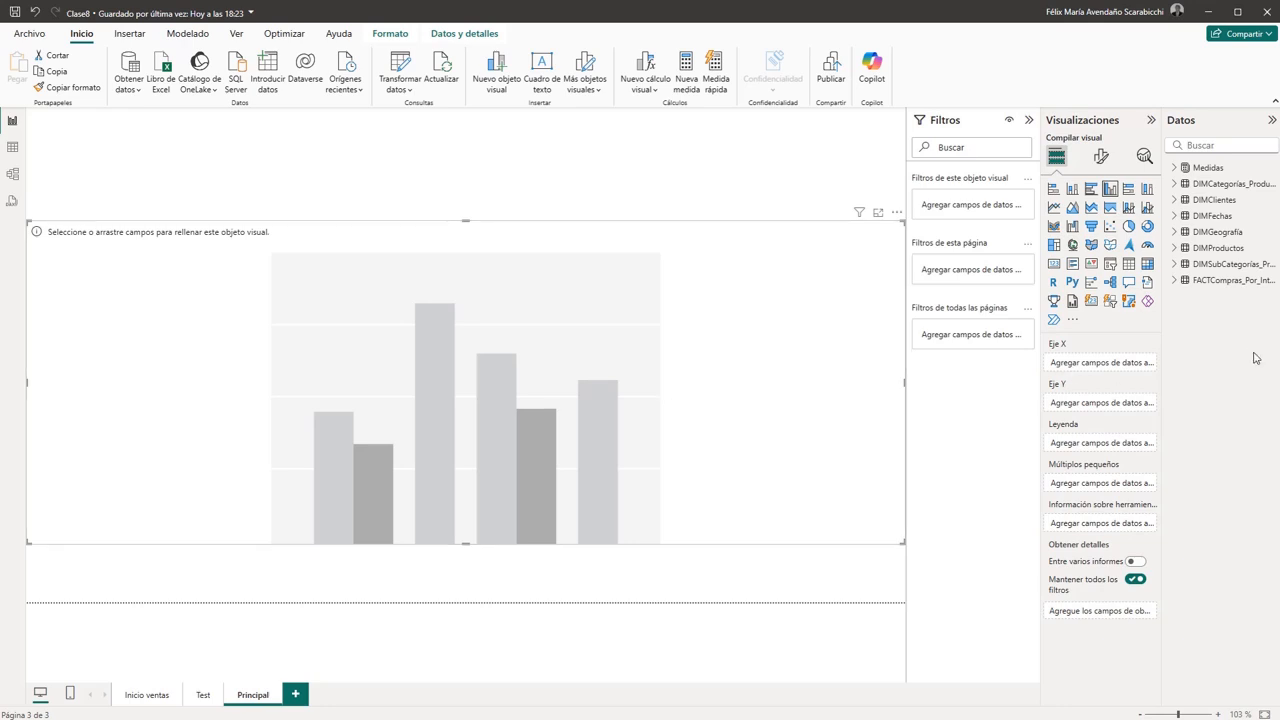
- Assign Región from FACTCompras_Por_Internet to the chart's X axis and the TotalVentas measure to its Y axis
left_click(1175, 282)
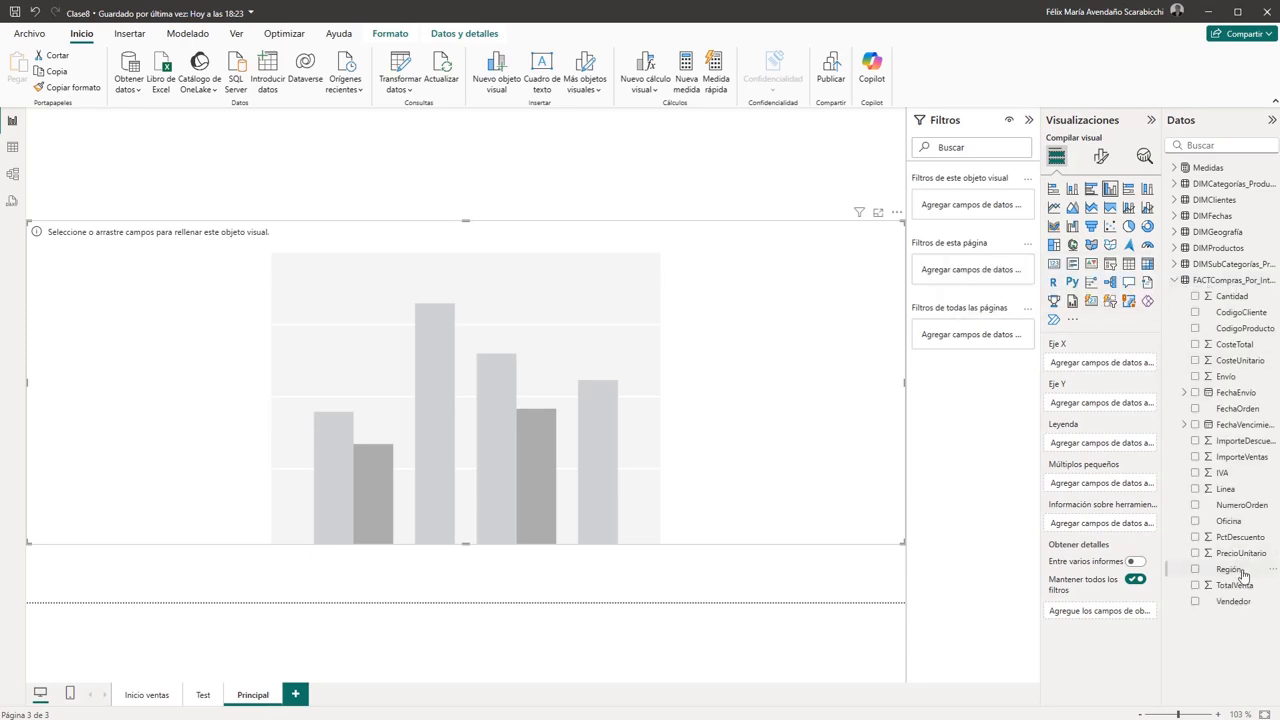
left_click_drag(1243, 573, 1112, 368)
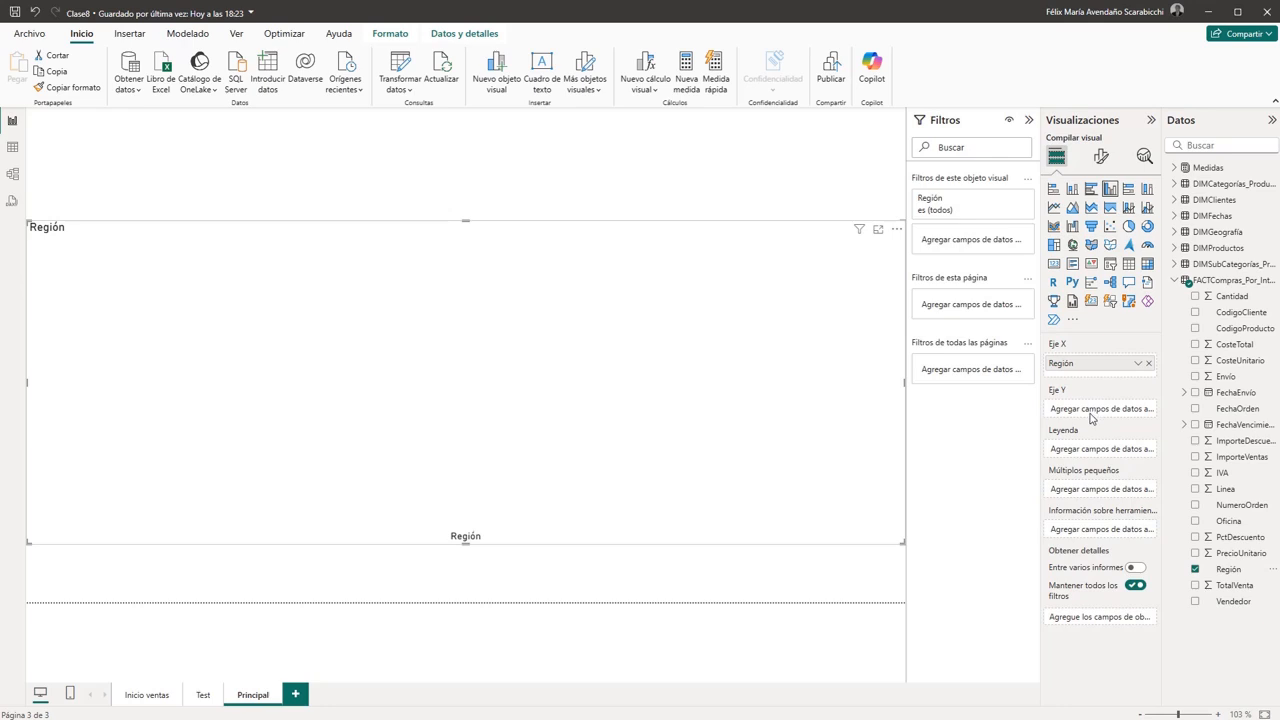
left_click(1175, 168)
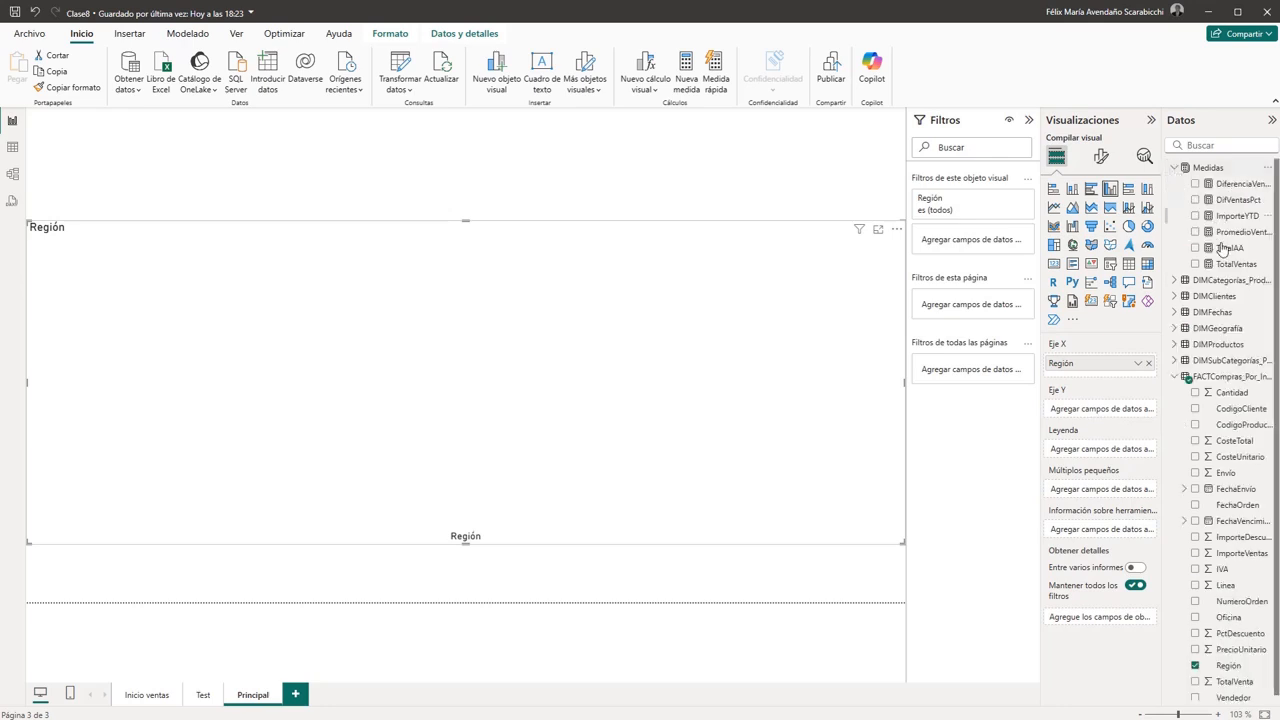
left_click_drag(1234, 264, 1112, 413)
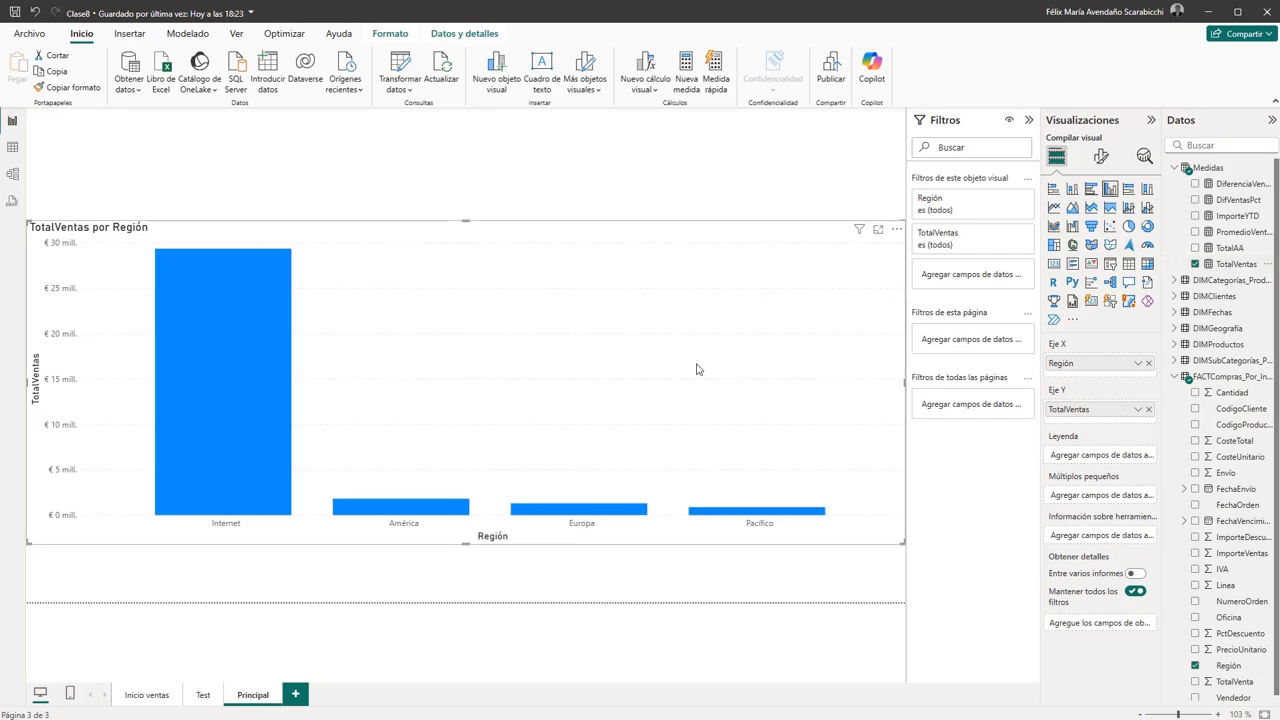
- Examine the DAX formula of the TotalVentas measure without changing it
left_click(1234, 264)
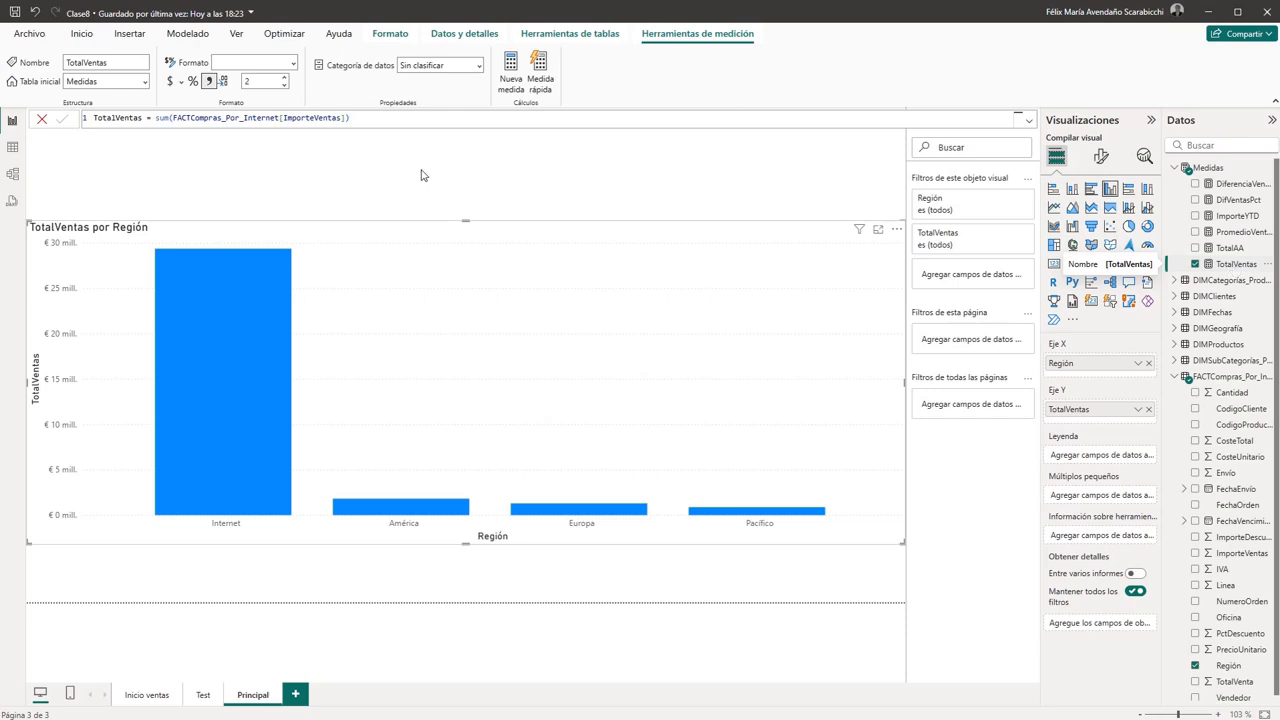
left_click(403, 113)
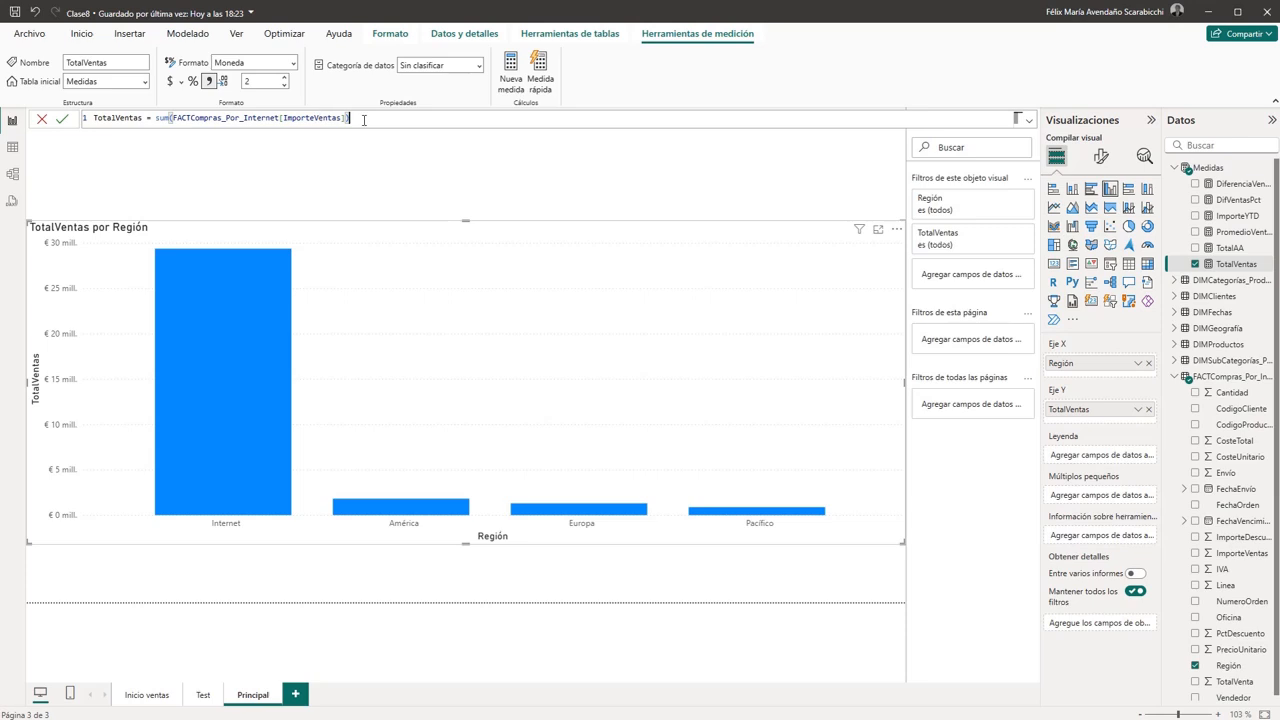
left_click_drag(352, 118, 177, 118)
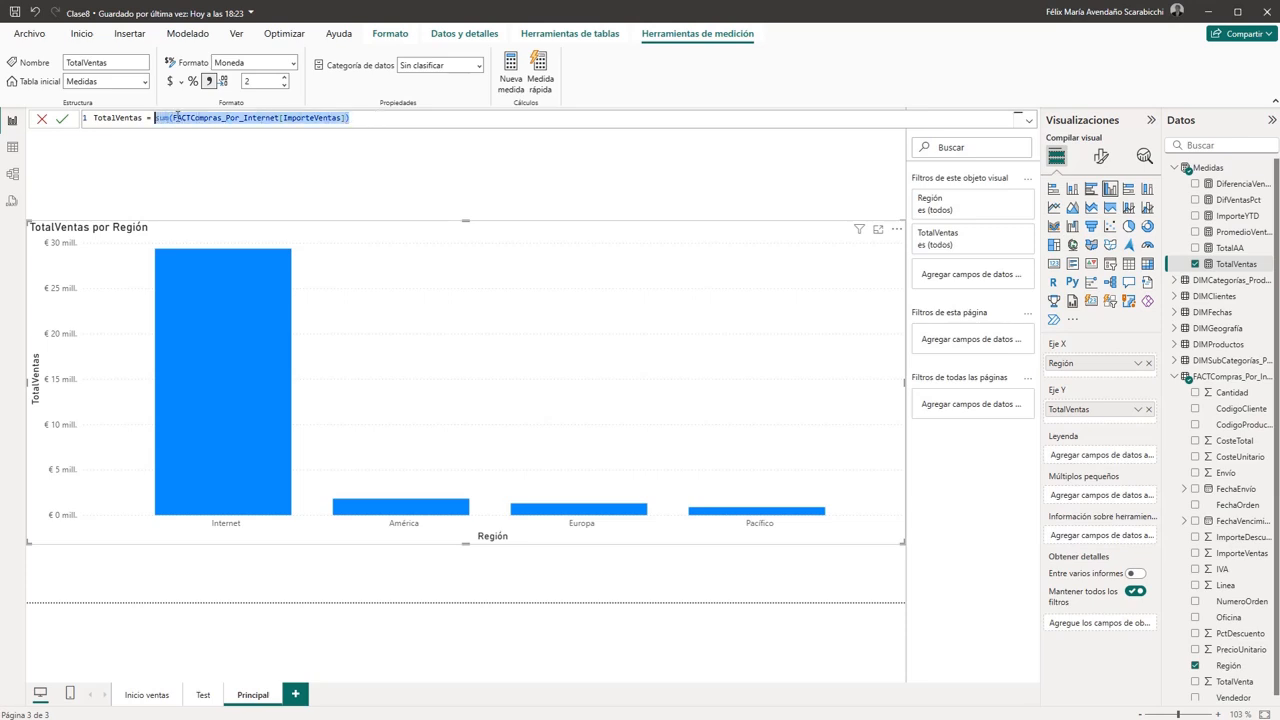
left_click(415, 122)
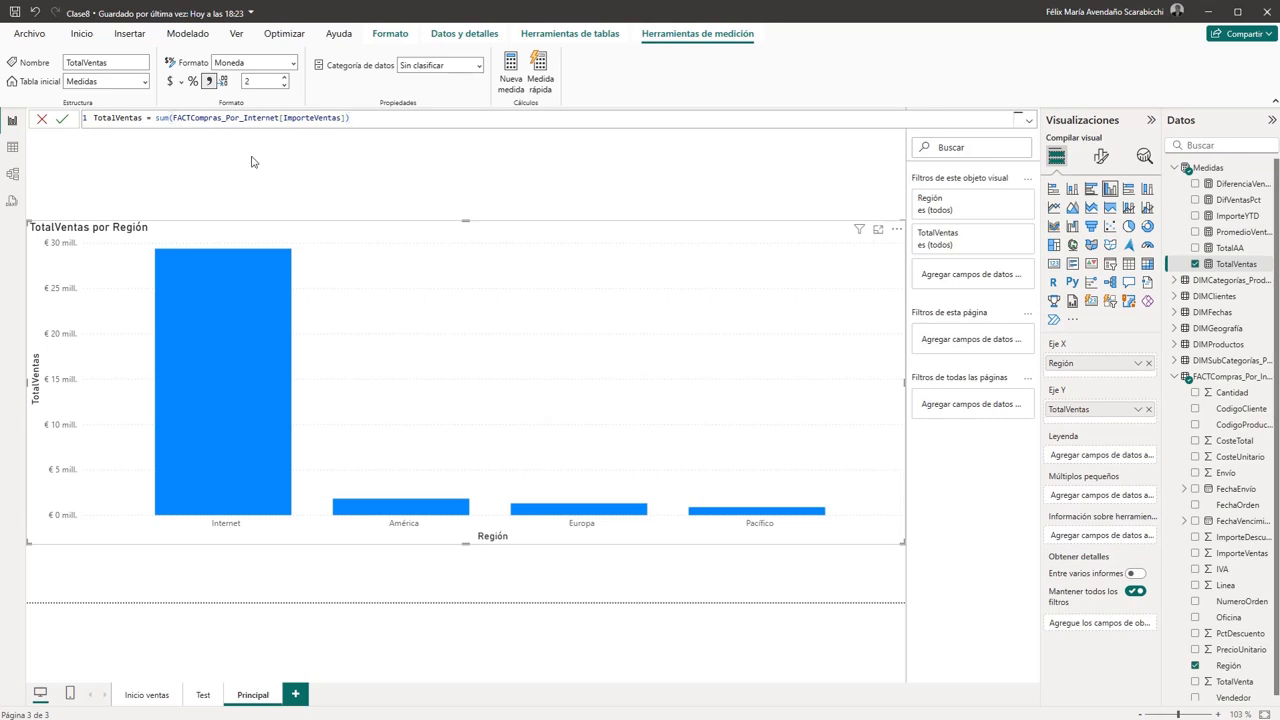
- Move the TotalVentas por Región chart slightly down to leave more free space above it, and deselect it
left_click_drag(500, 226, 500, 266)
left_click(313, 181)
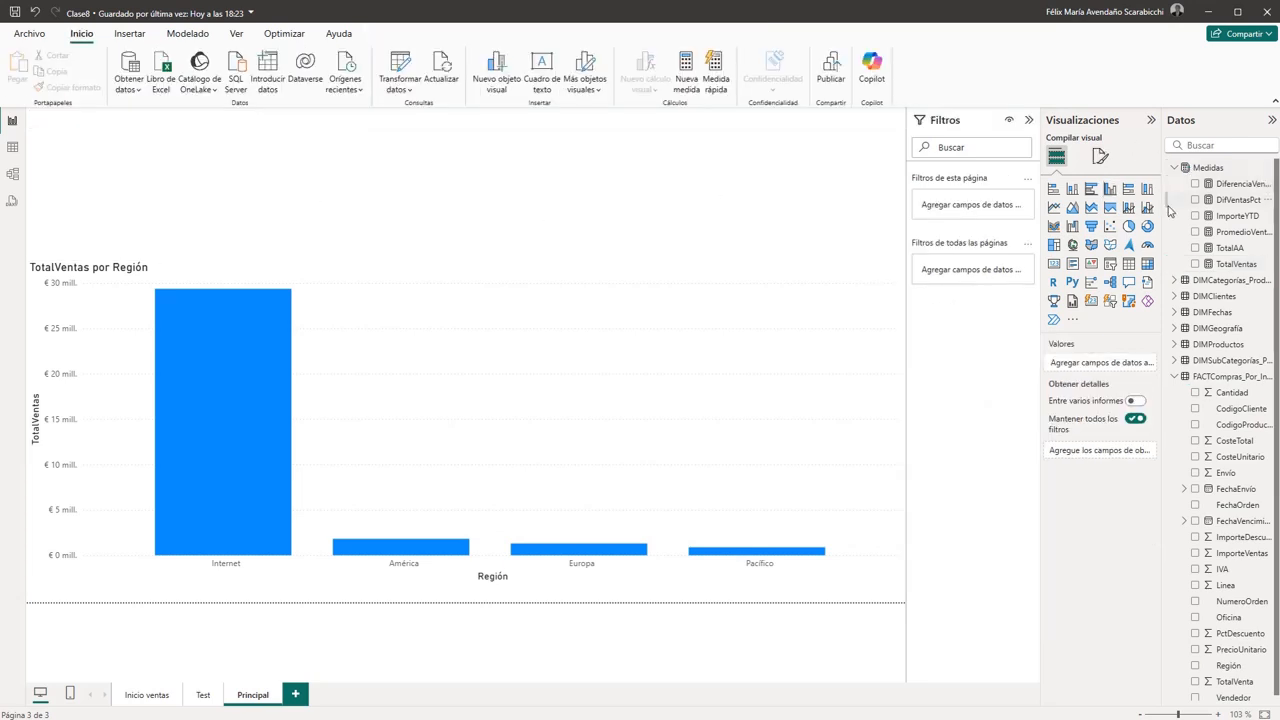
left_click(1113, 268)
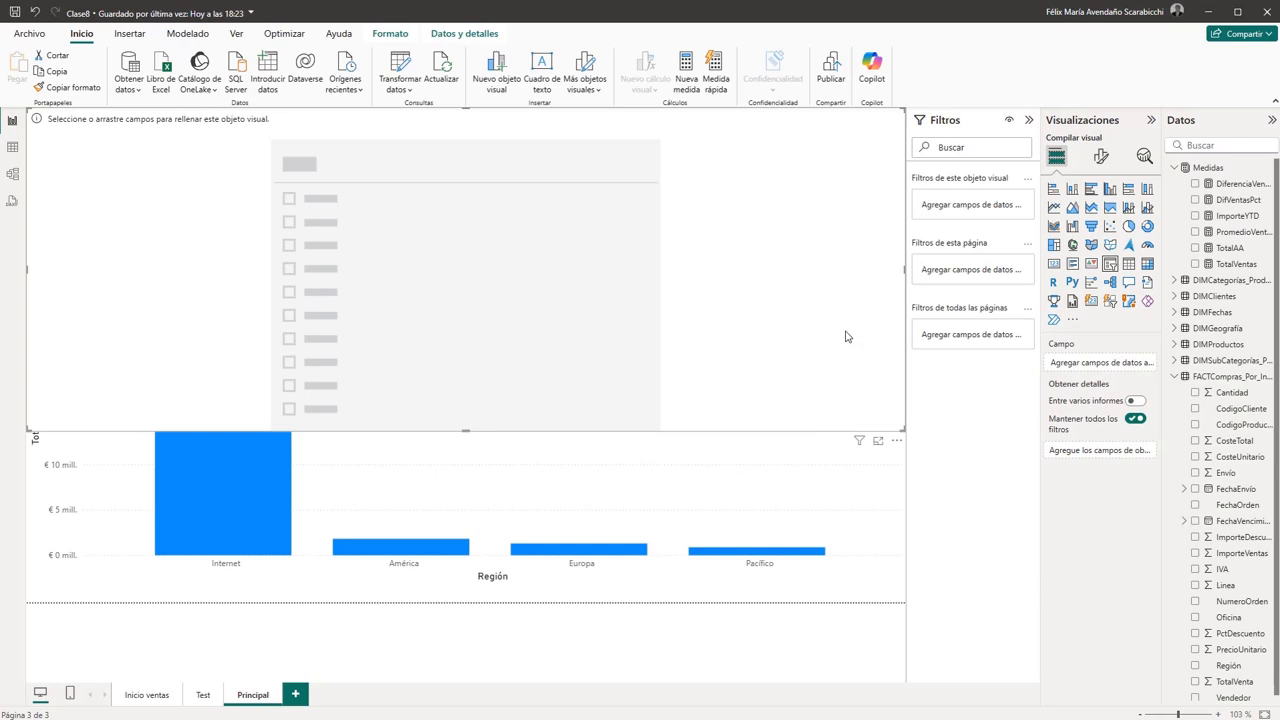
key("Delete")
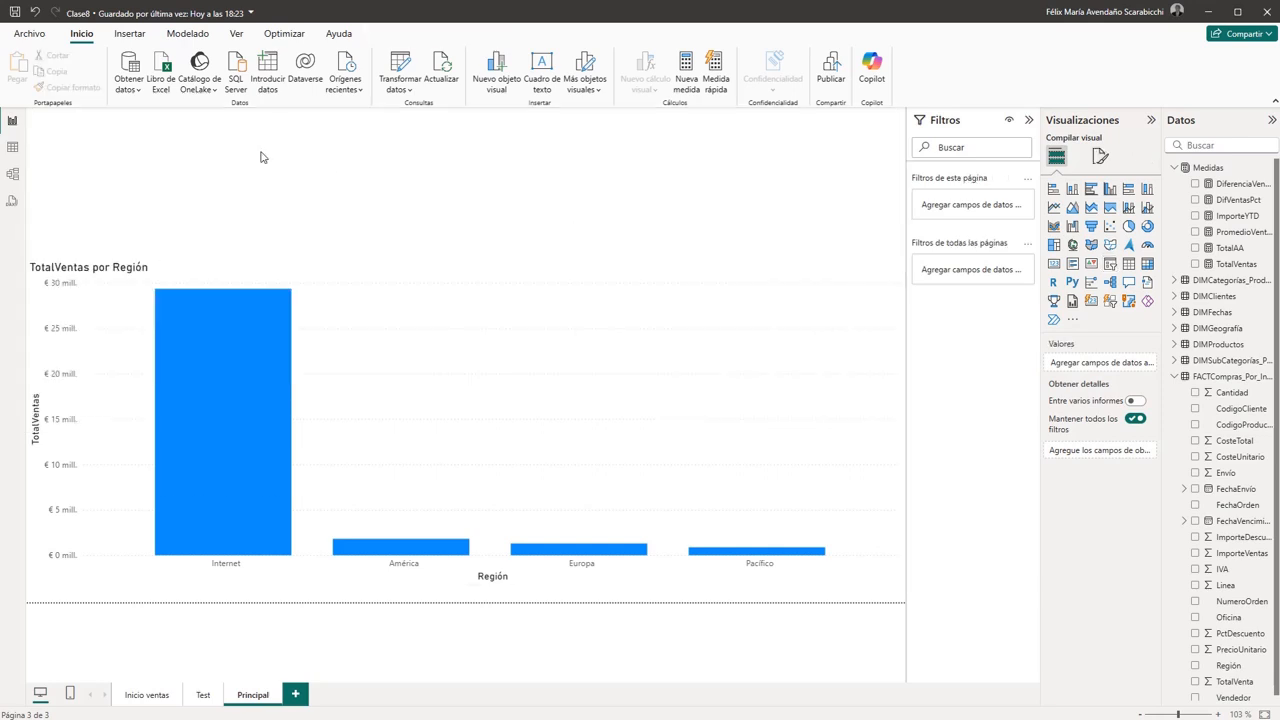
left_click(430, 319)
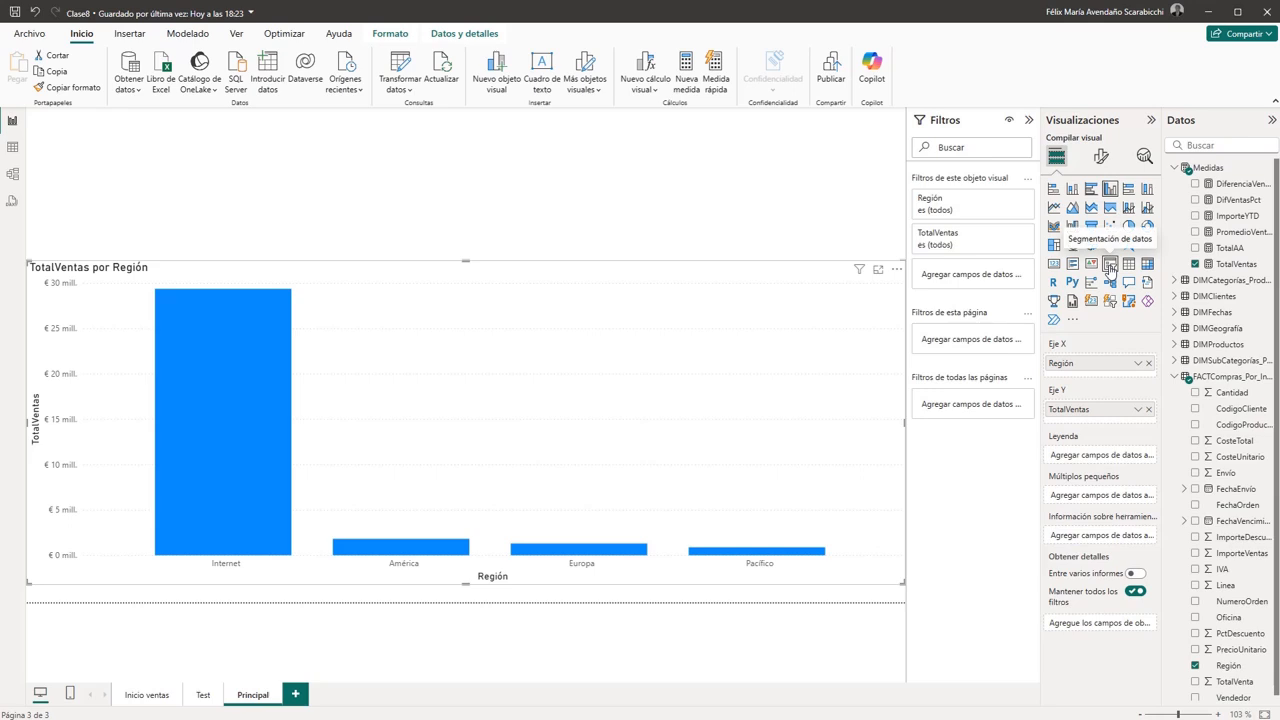
left_click(479, 201)
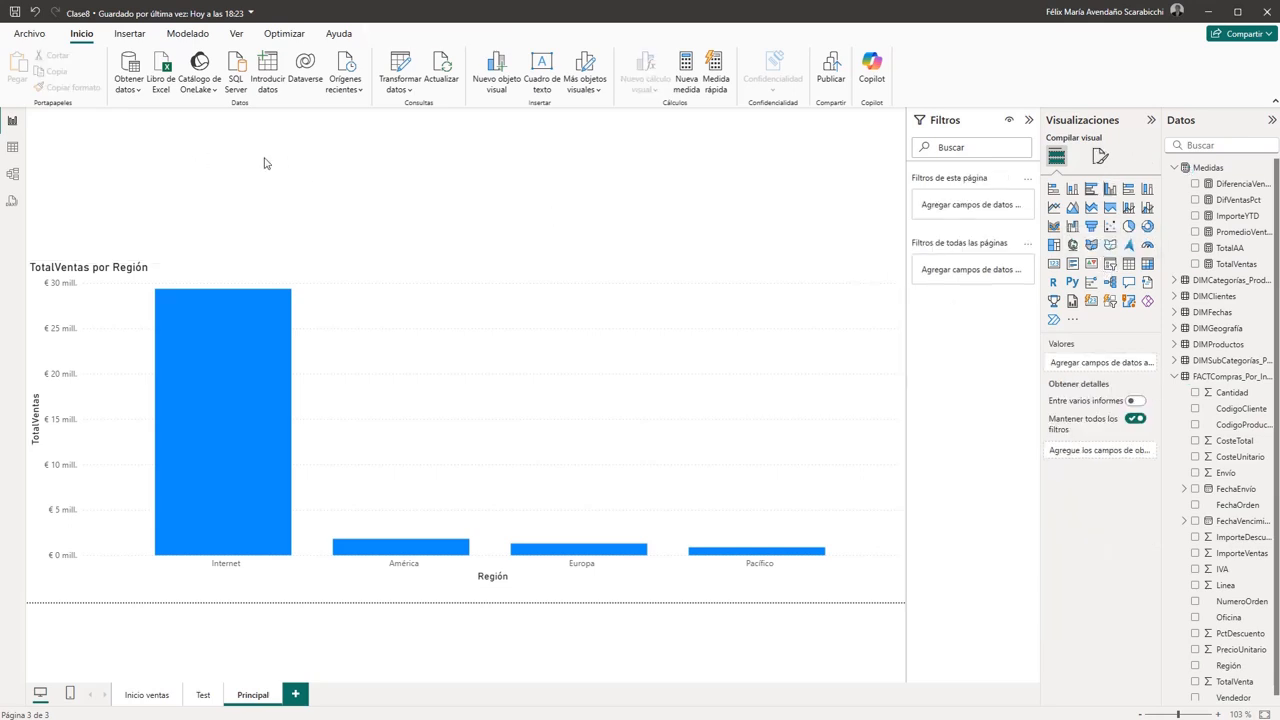
- Add a slicer to the Principal page using the Región field from FACTCompras_Por_Internet
left_click(1110, 264)
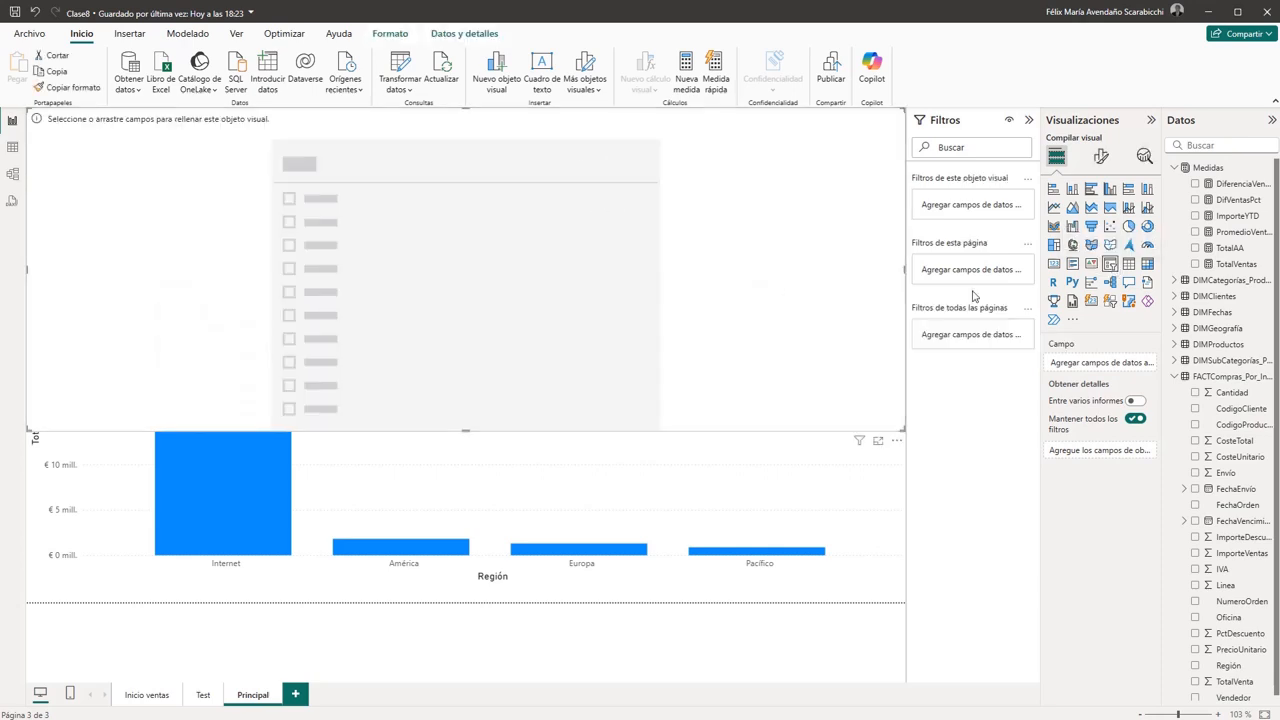
scroll(1225, 557, "down", 1)
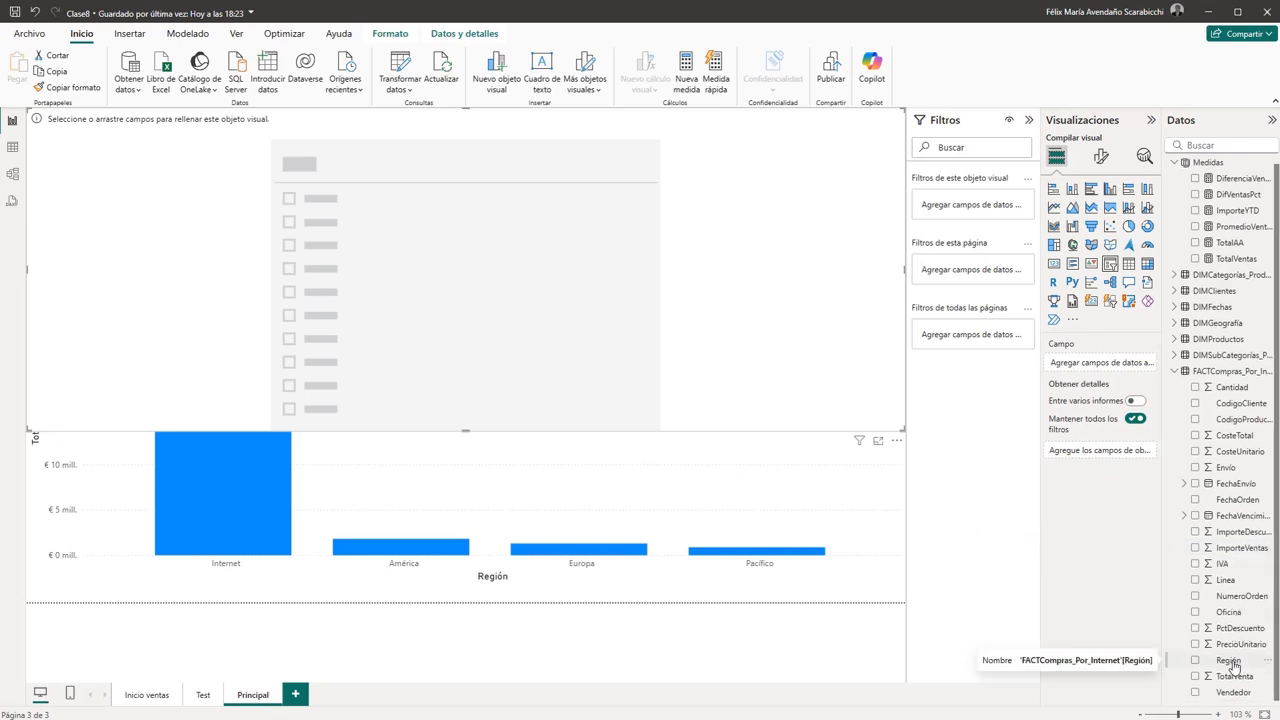
left_click_drag(1233, 664, 1118, 366)
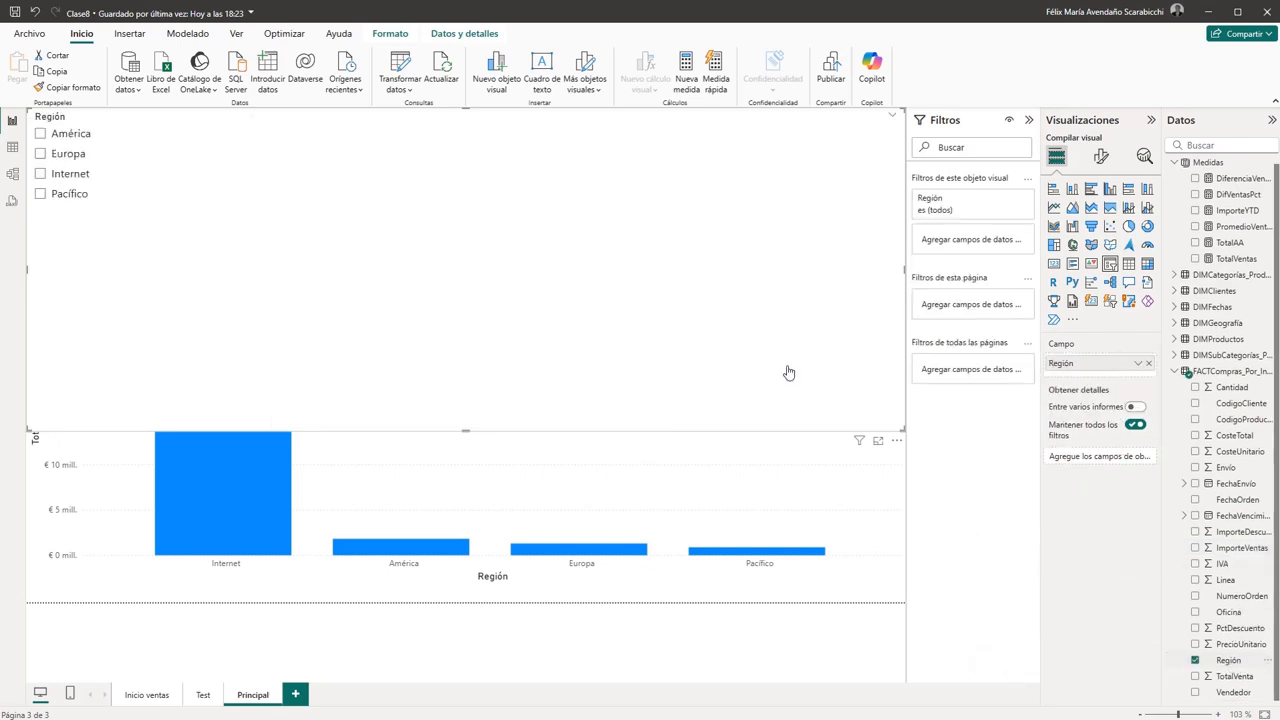
- Shrink the Región slicer in height and width so it fits in the page's upper-left corner above the chart
left_click_drag(470, 429, 471, 215)
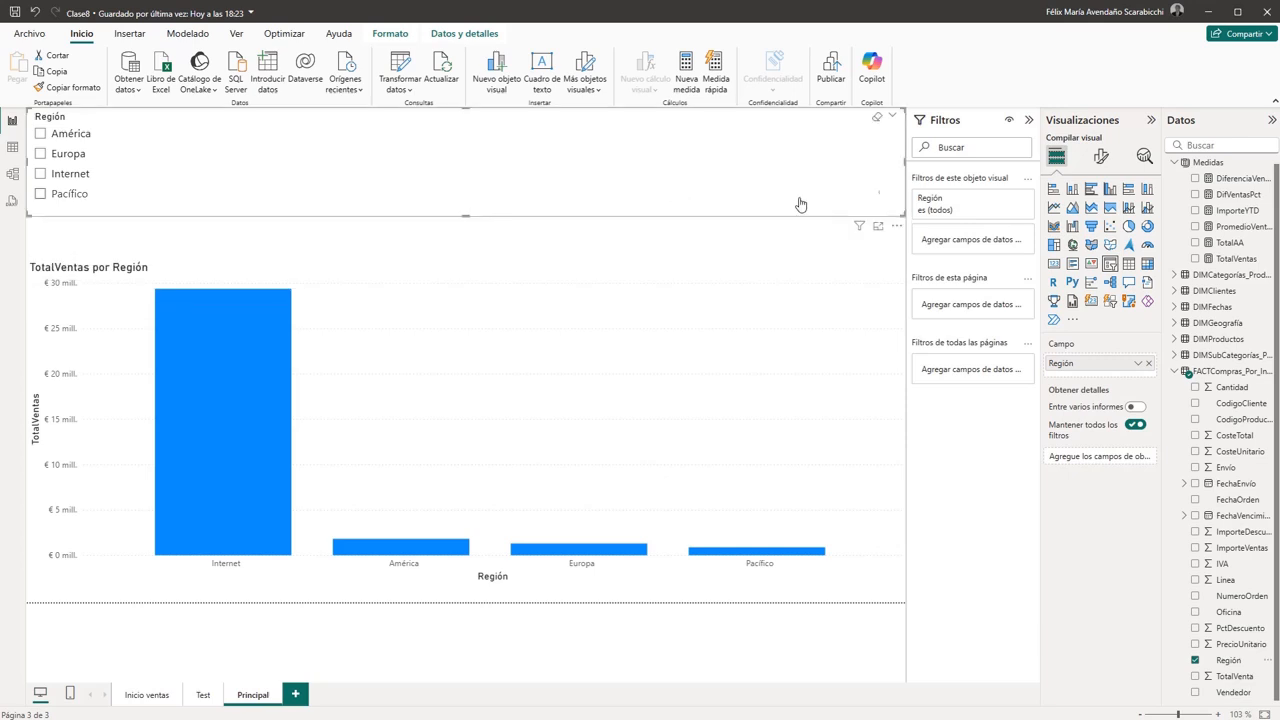
left_click_drag(889, 163, 371, 171)
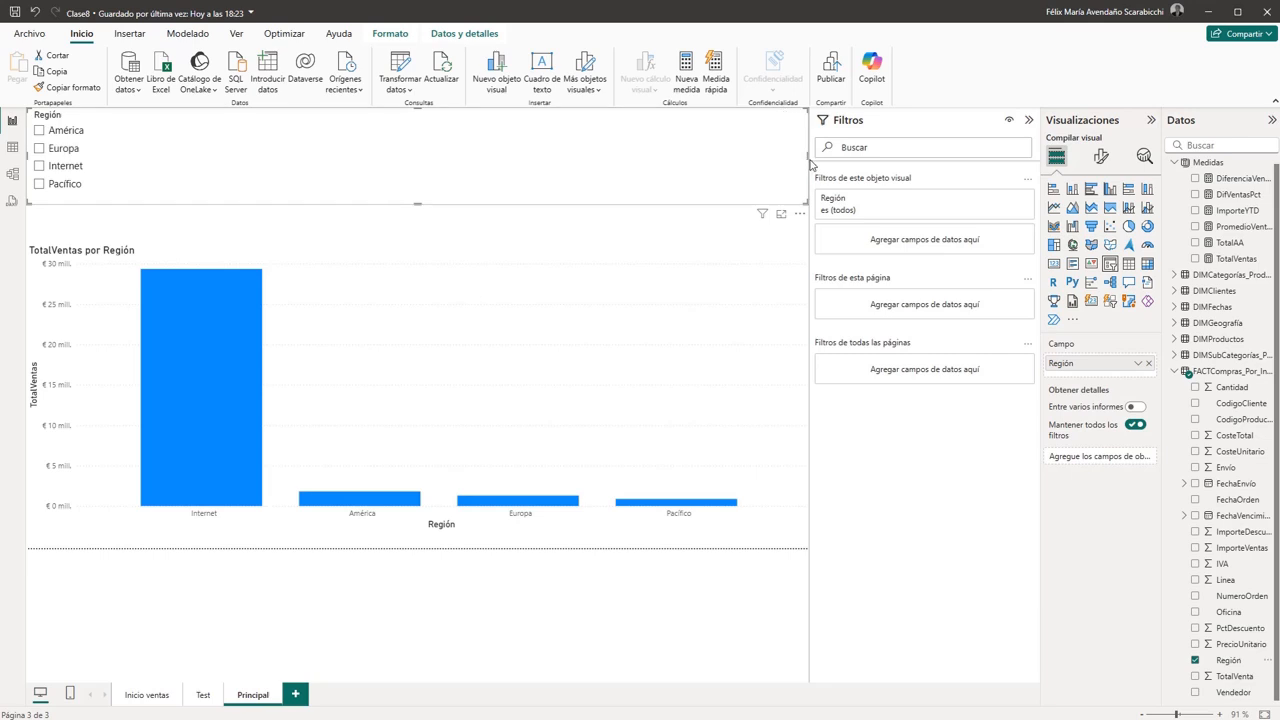
left_click_drag(817, 195, 881, 200)
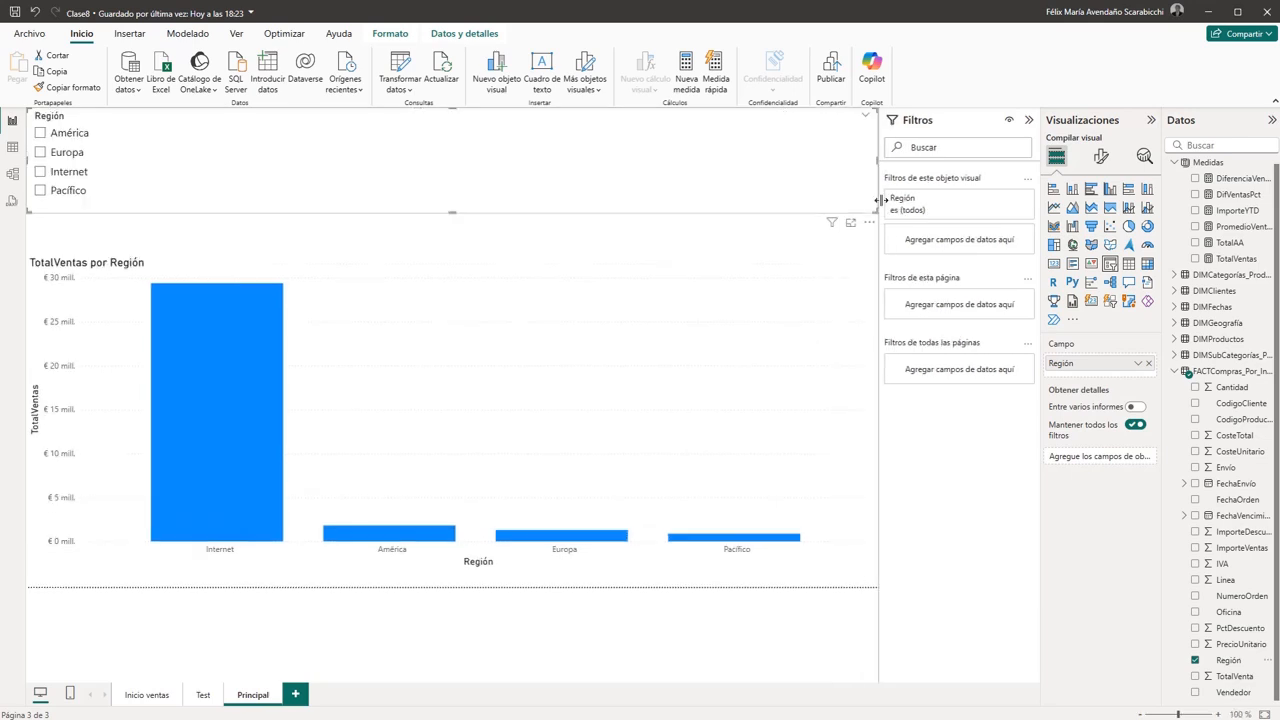
left_click_drag(876, 158, 116, 158)
left_click(387, 168)
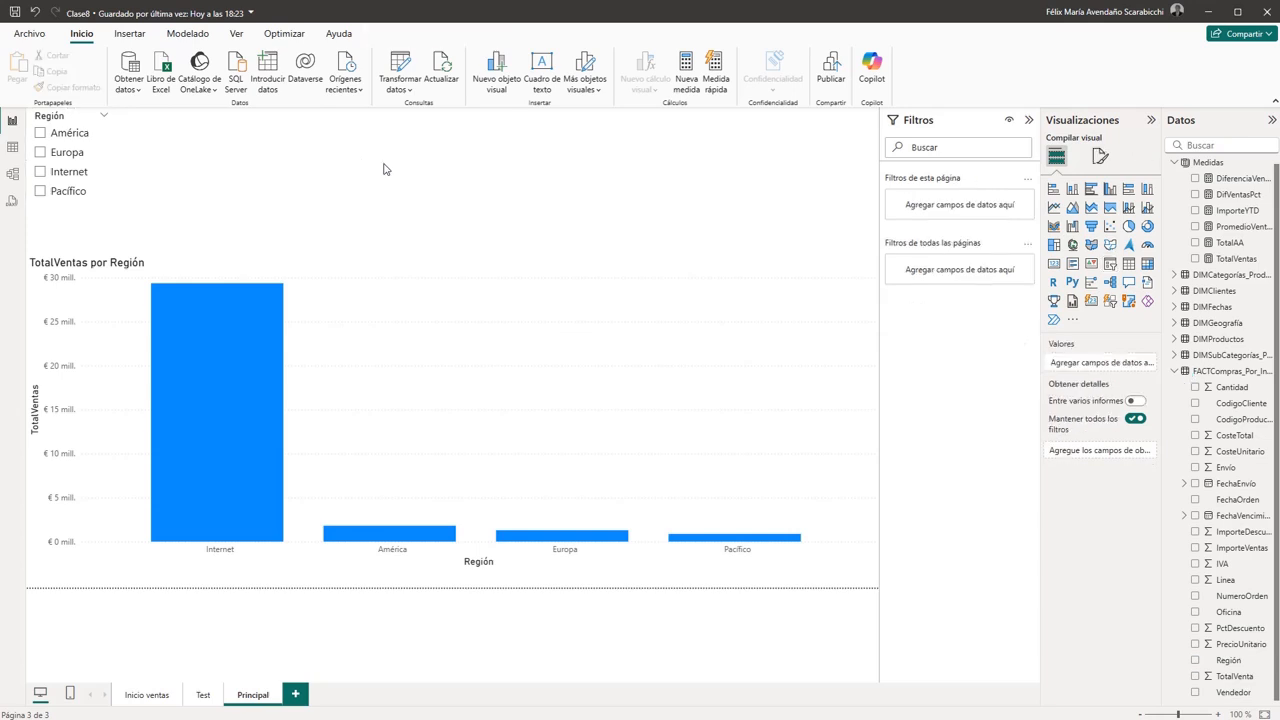
- Test the Región slicer by filtering the chart by Europa, Pacífico and Internet in turn, clearing each selection
left_click(40, 155)
left_click(40, 153)
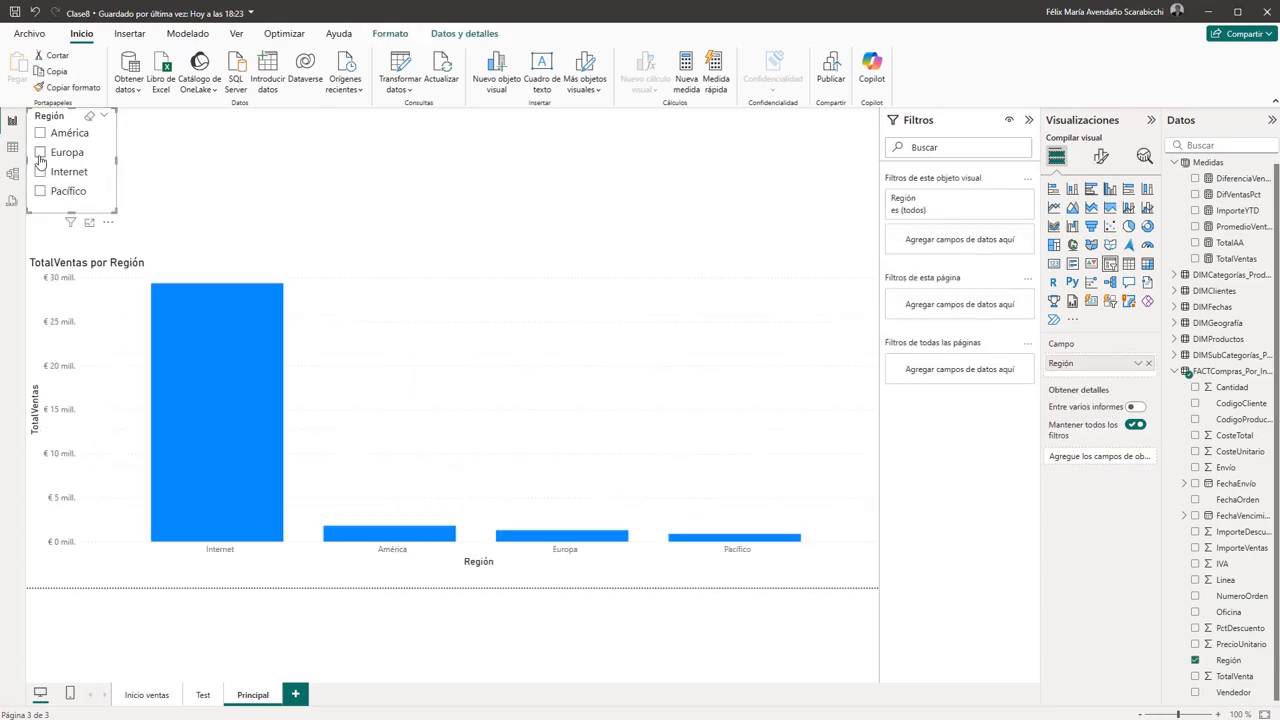
left_click(40, 191)
left_click(40, 192)
left_click(41, 172)
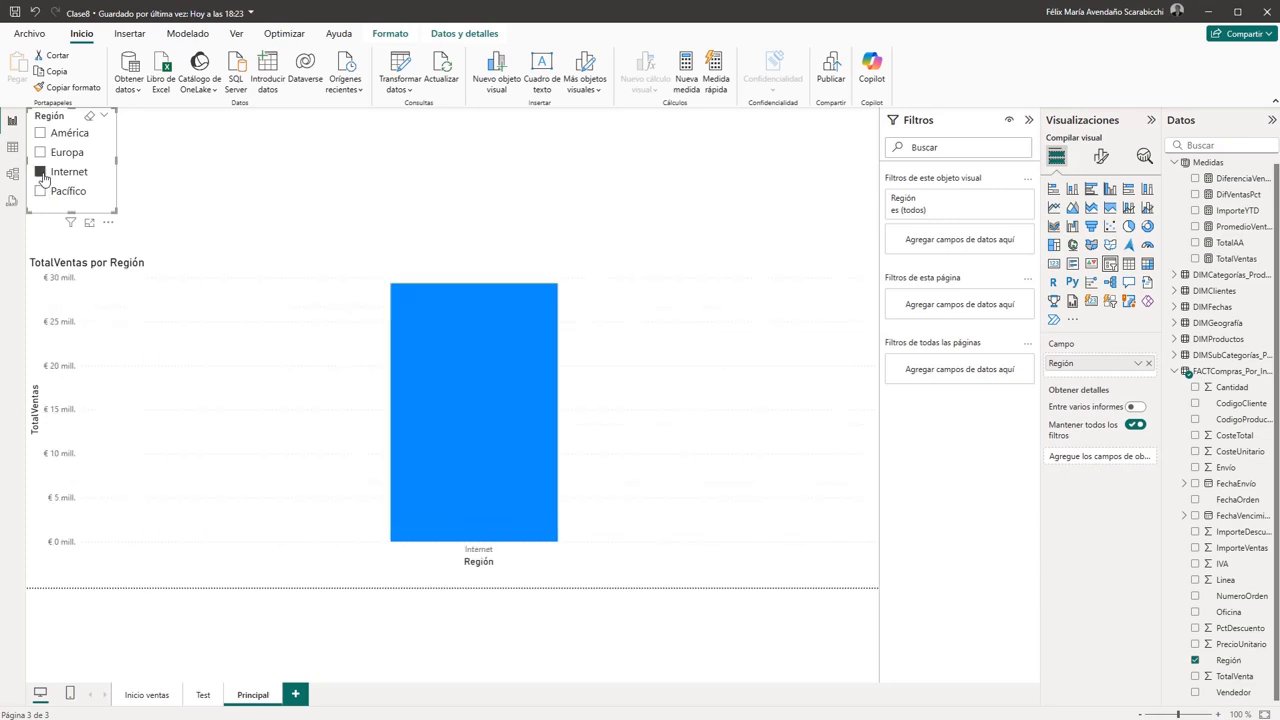
left_click(41, 172)
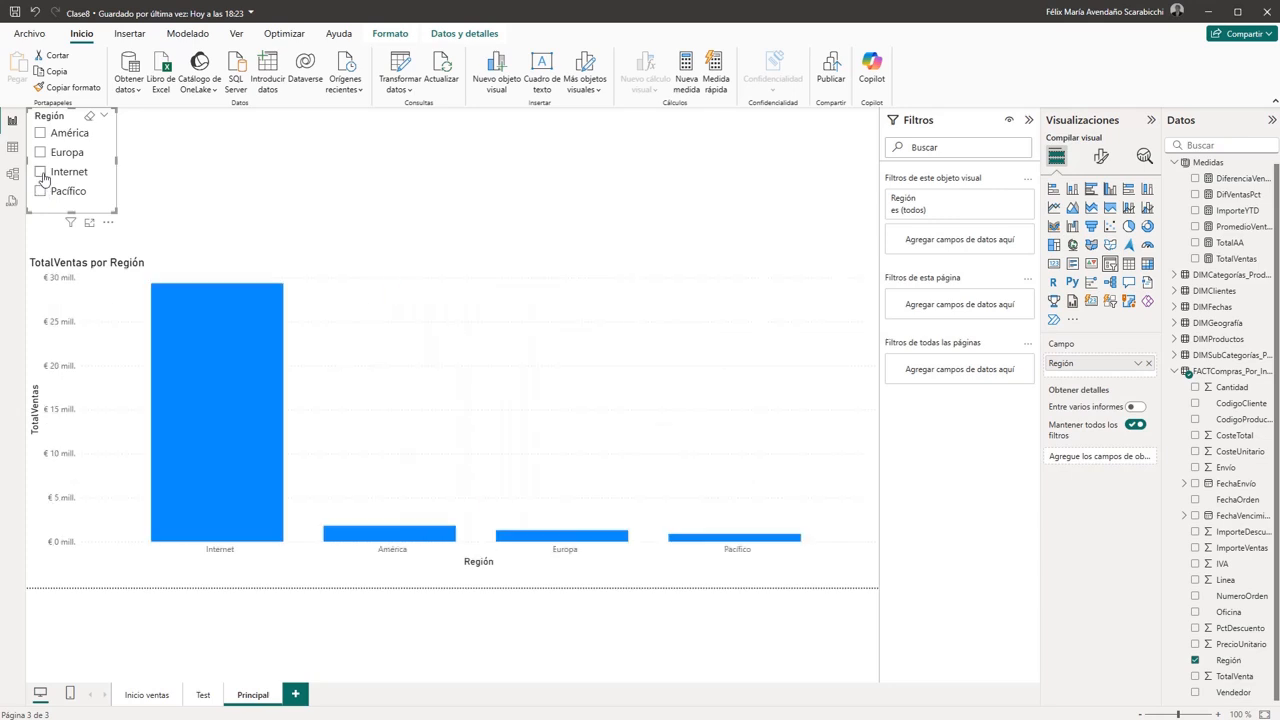
left_click(434, 168)
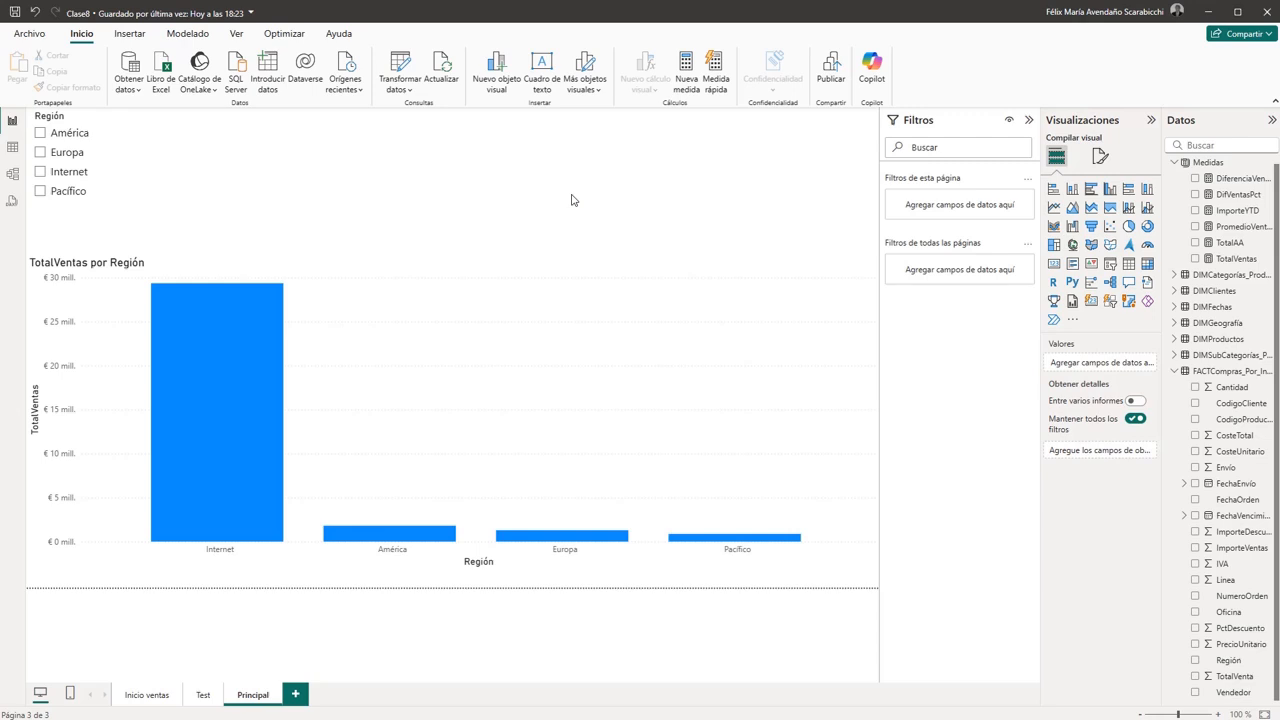
- Add a second slicer with the Vendedor field beside the Región slicer and narrow it to fit its entries
left_click(1110, 266)
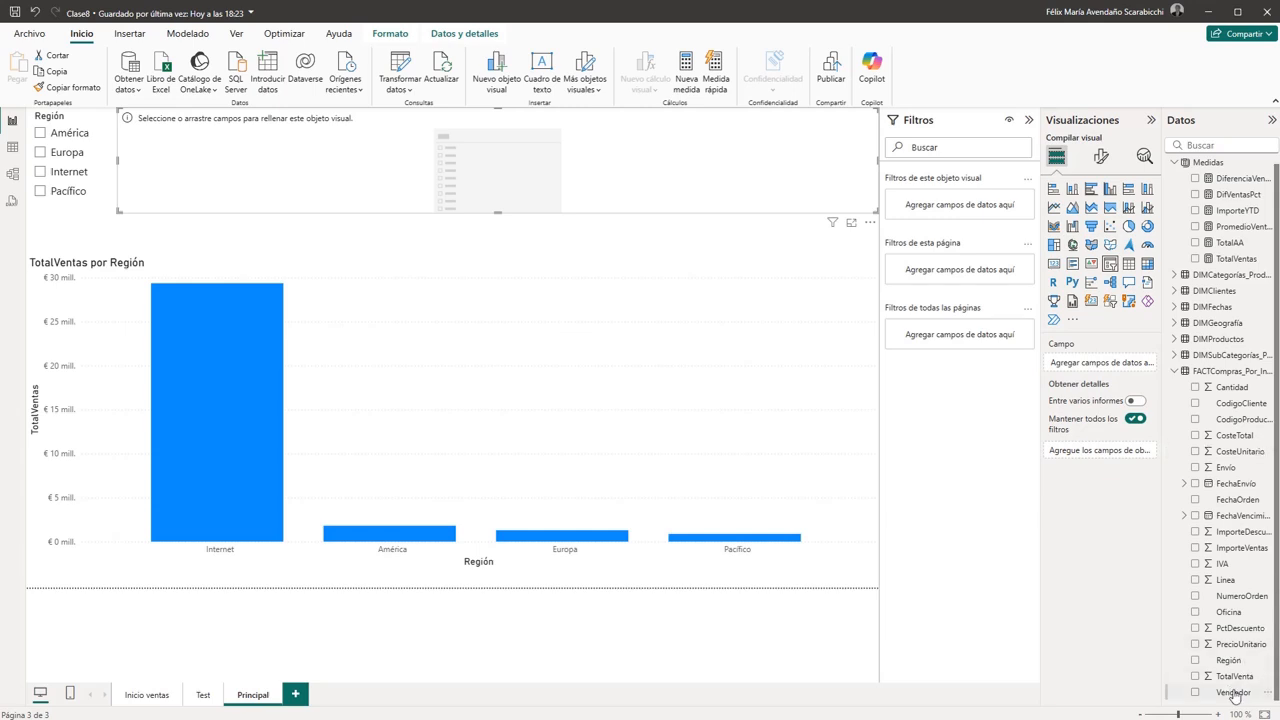
left_click_drag(1233, 692, 1100, 368)
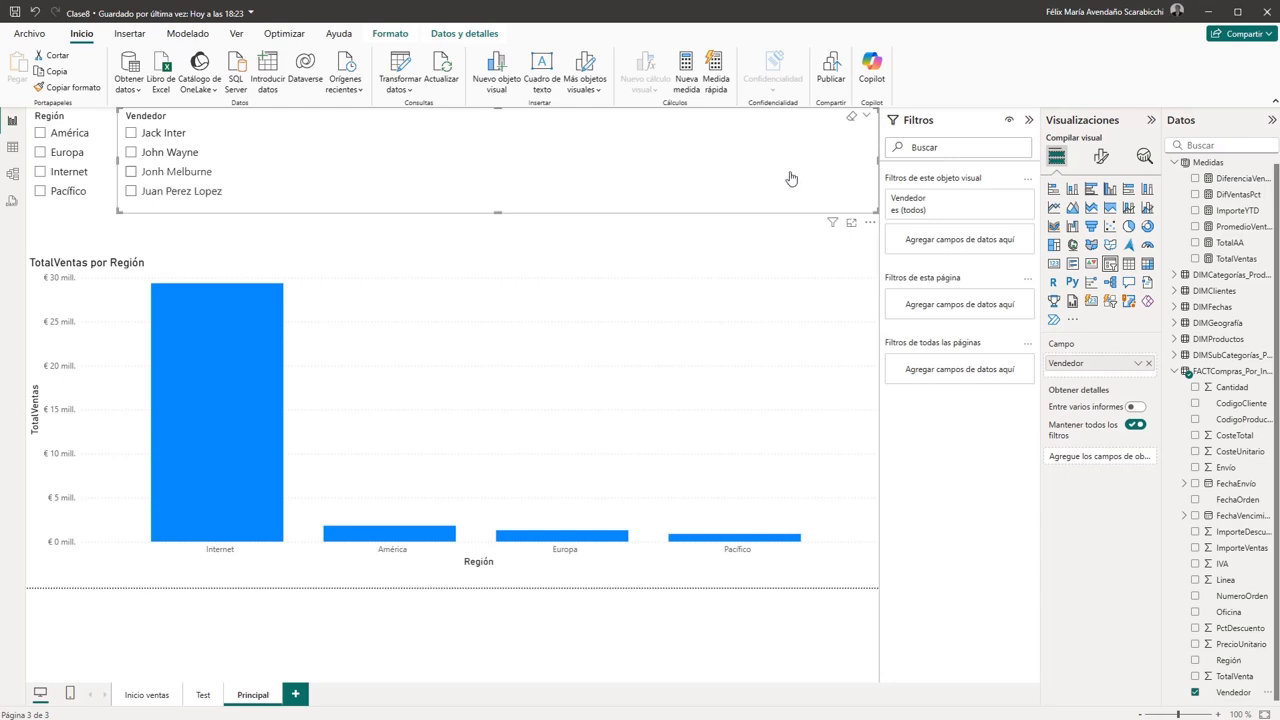
left_click_drag(878, 162, 244, 171)
left_click(357, 165)
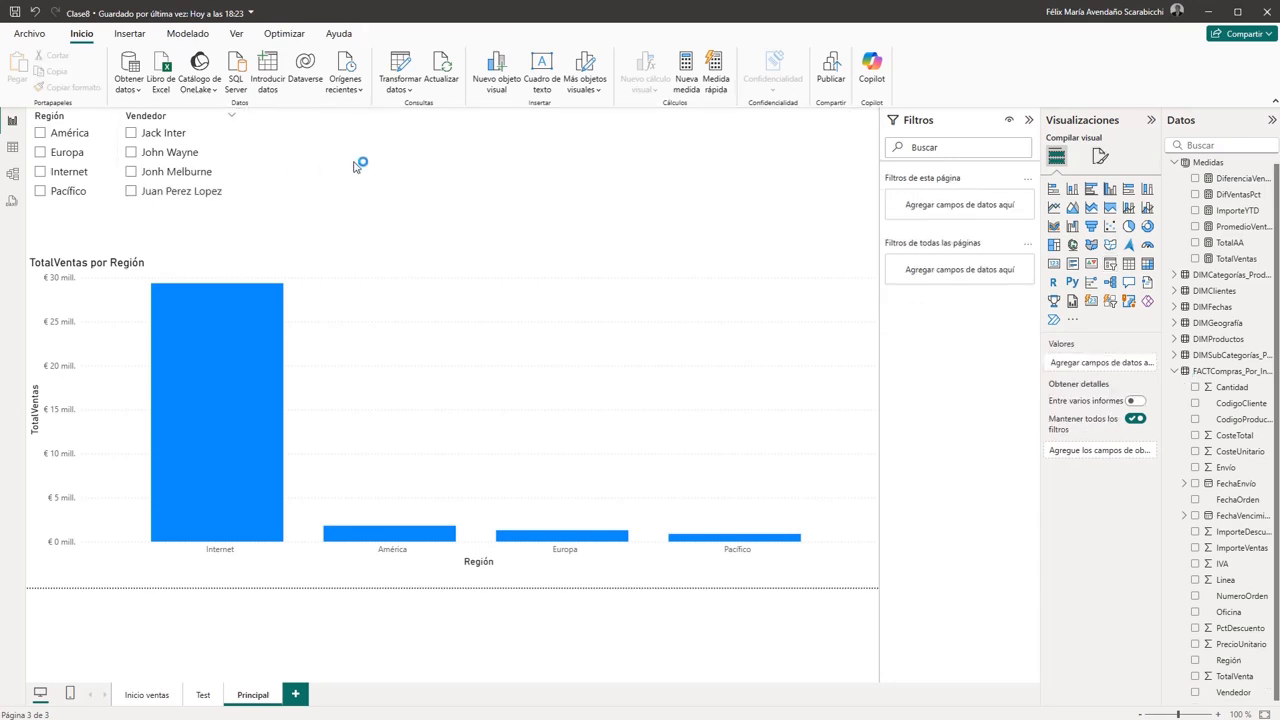
- Test the Vendedor slicer by filtering by the first and the second seller in turn, then clear the selection
left_click(131, 133)
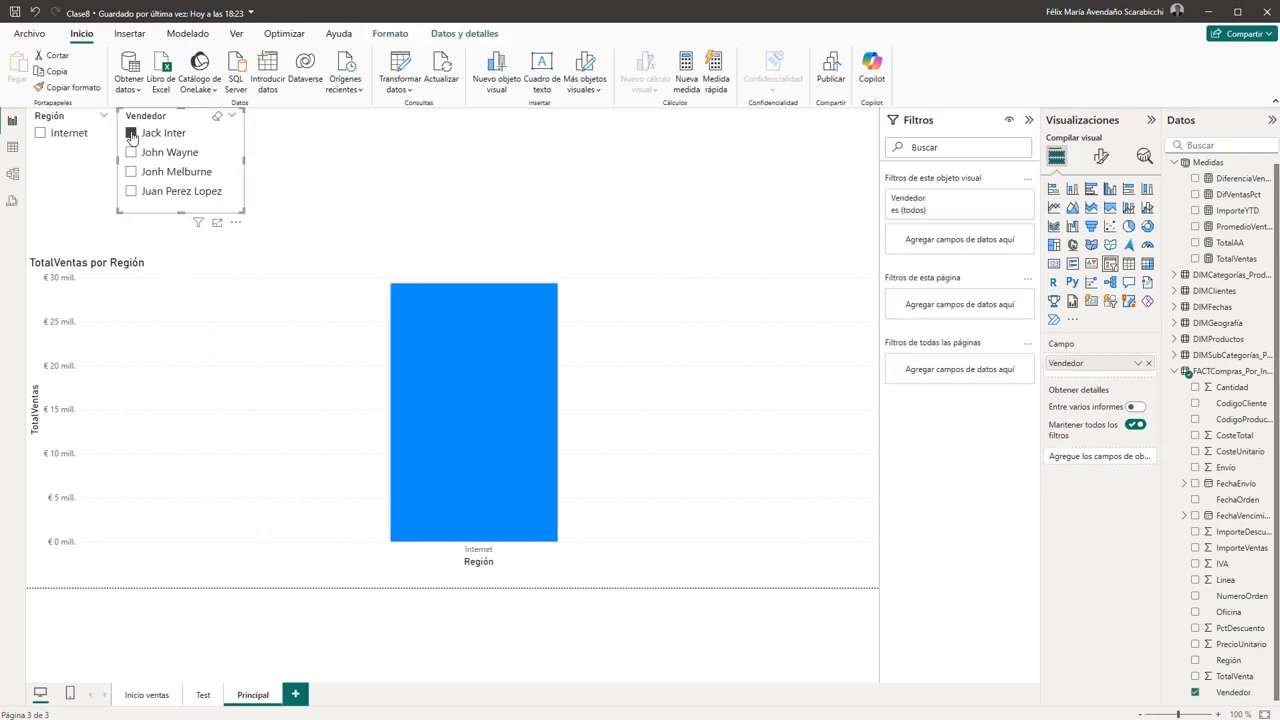
left_click(131, 133)
left_click(131, 152)
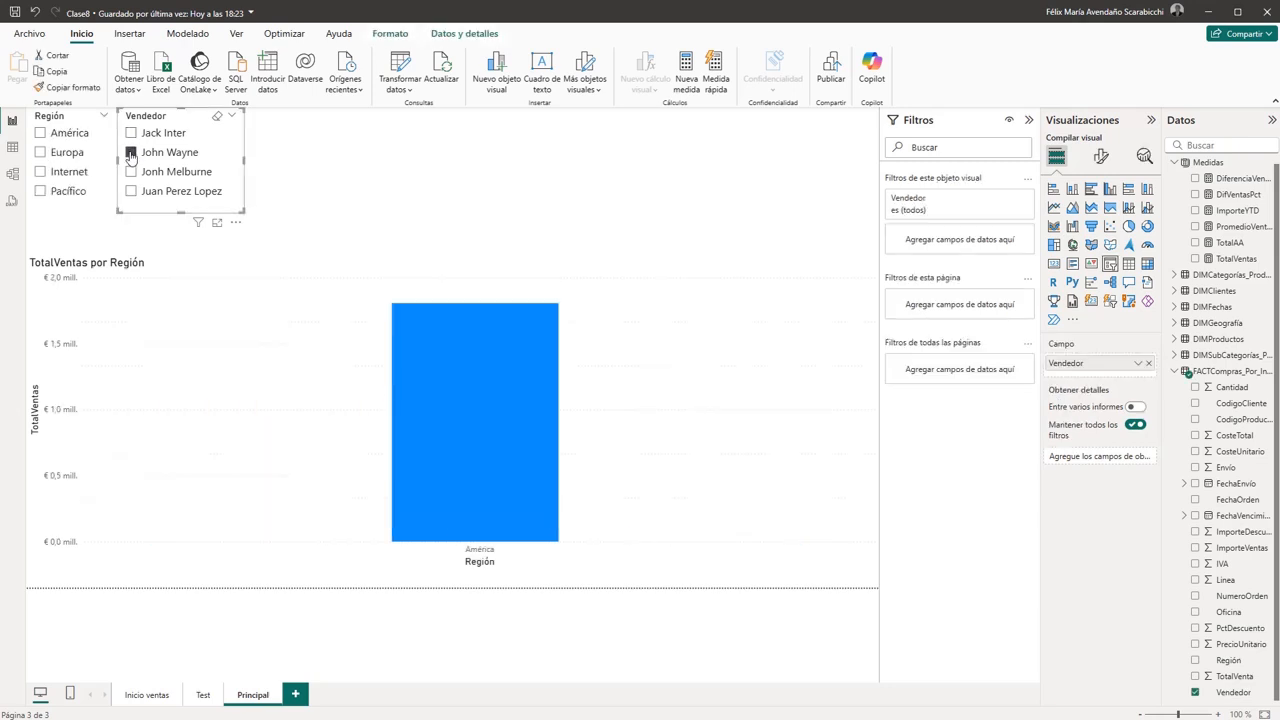
left_click(131, 152)
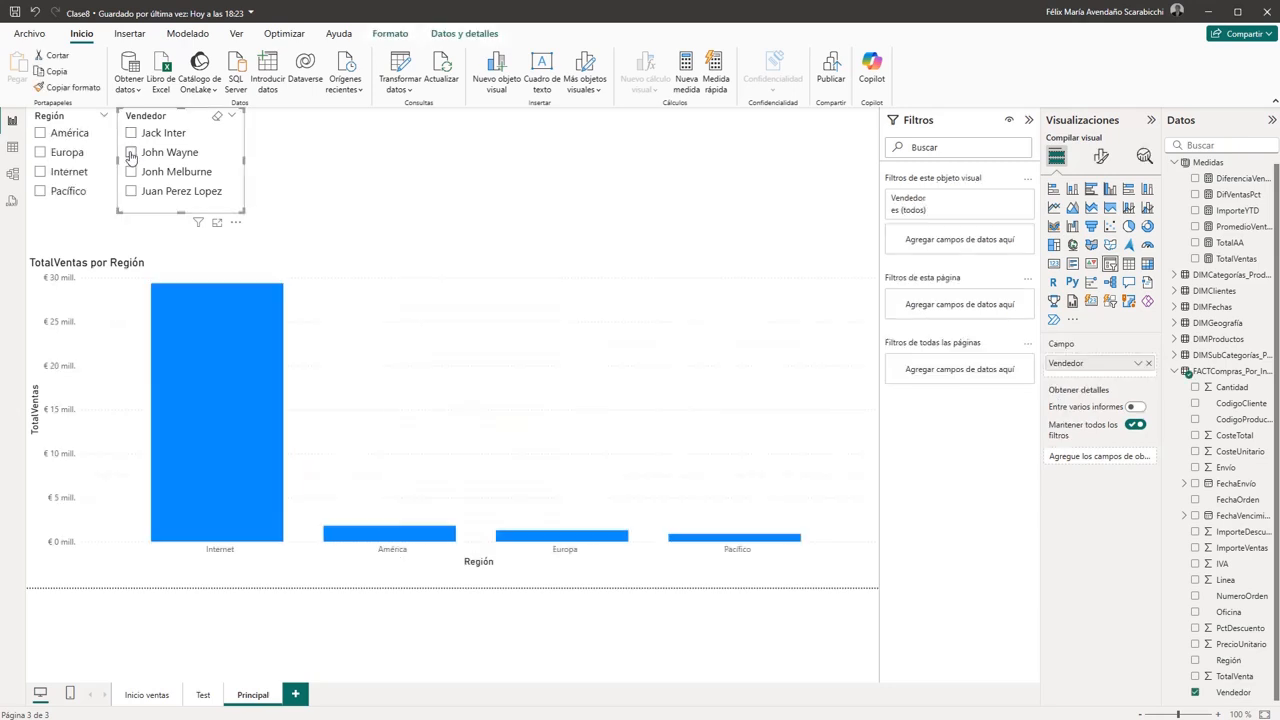
left_click(418, 141)
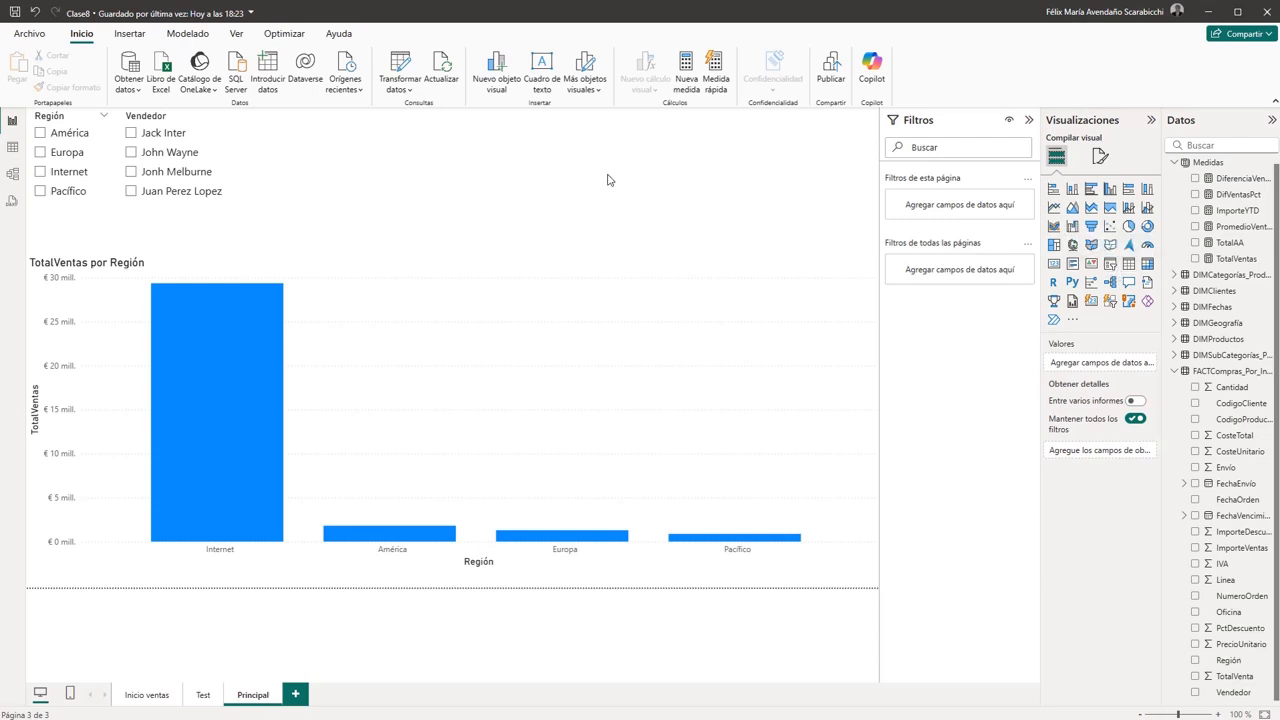
- Add a third slicer beside the Vendedor slicer using the País field from DIMGeografía
left_click(1110, 264)
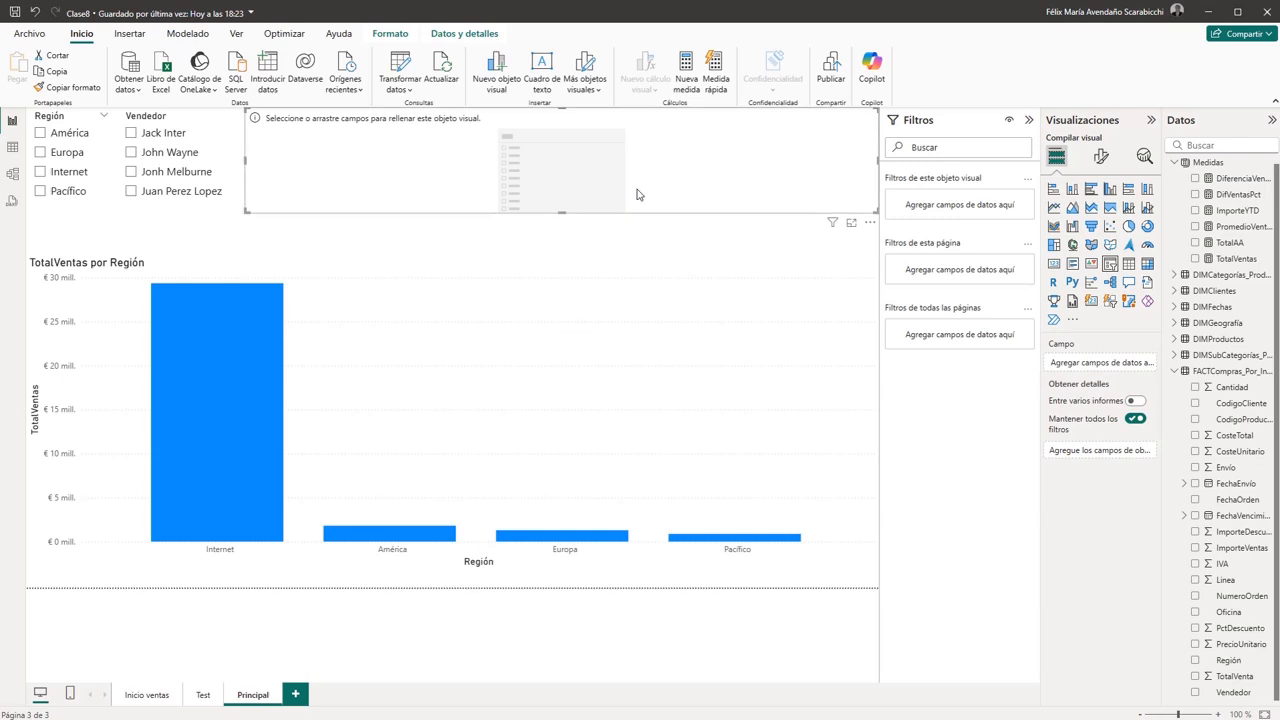
left_click(1173, 326)
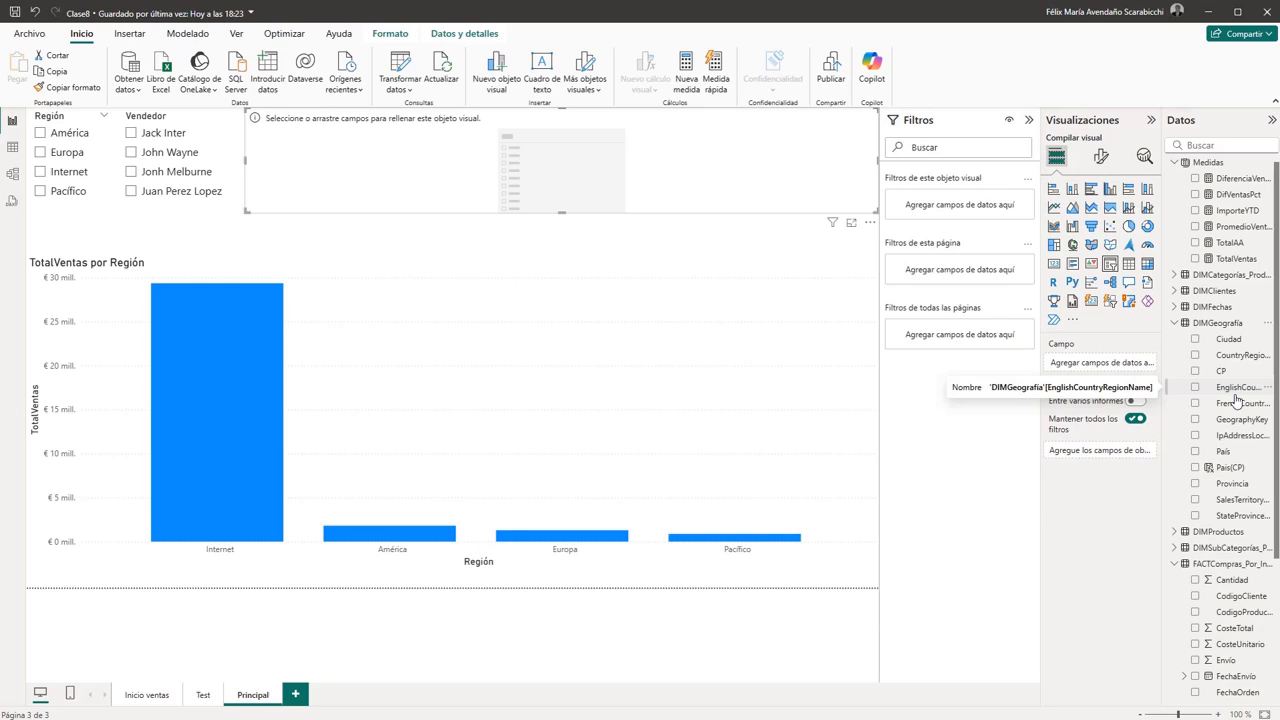
left_click_drag(1234, 450, 1117, 368)
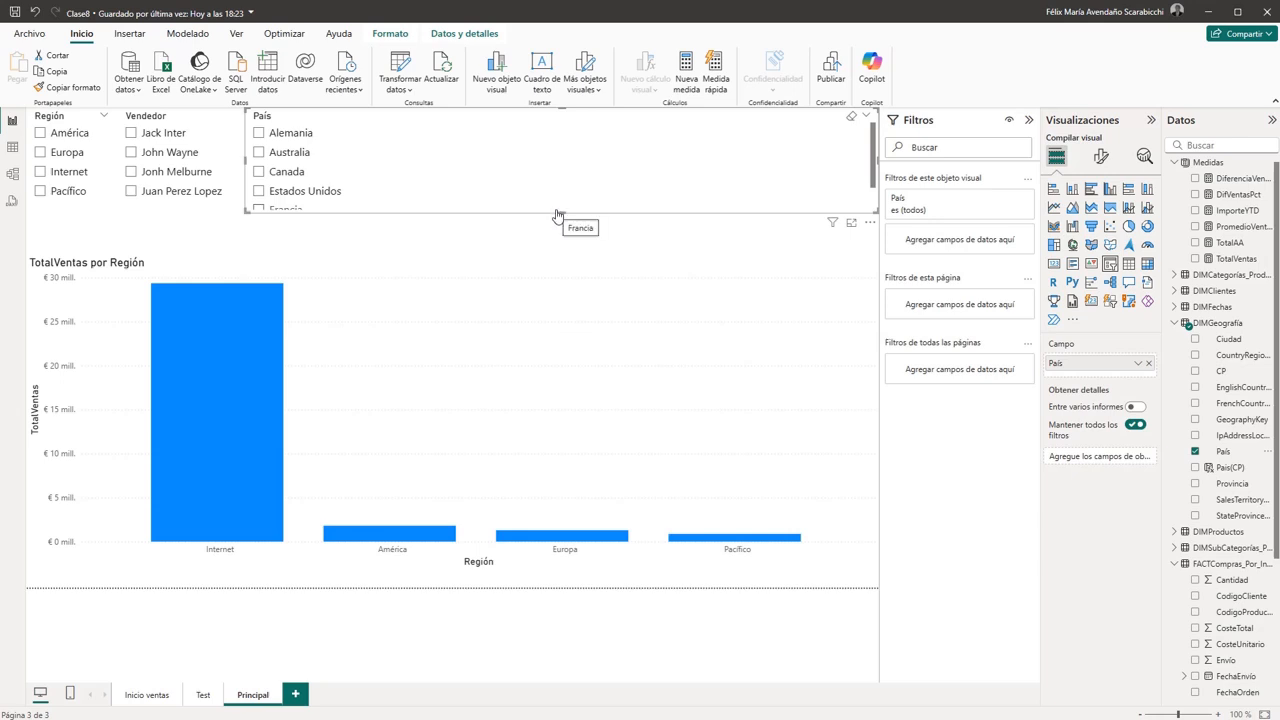
left_click_drag(560, 216, 561, 219)
- Test the País slicer by filtering the chart by Australia and Canada in turn, clearing each selection
left_click(259, 152)
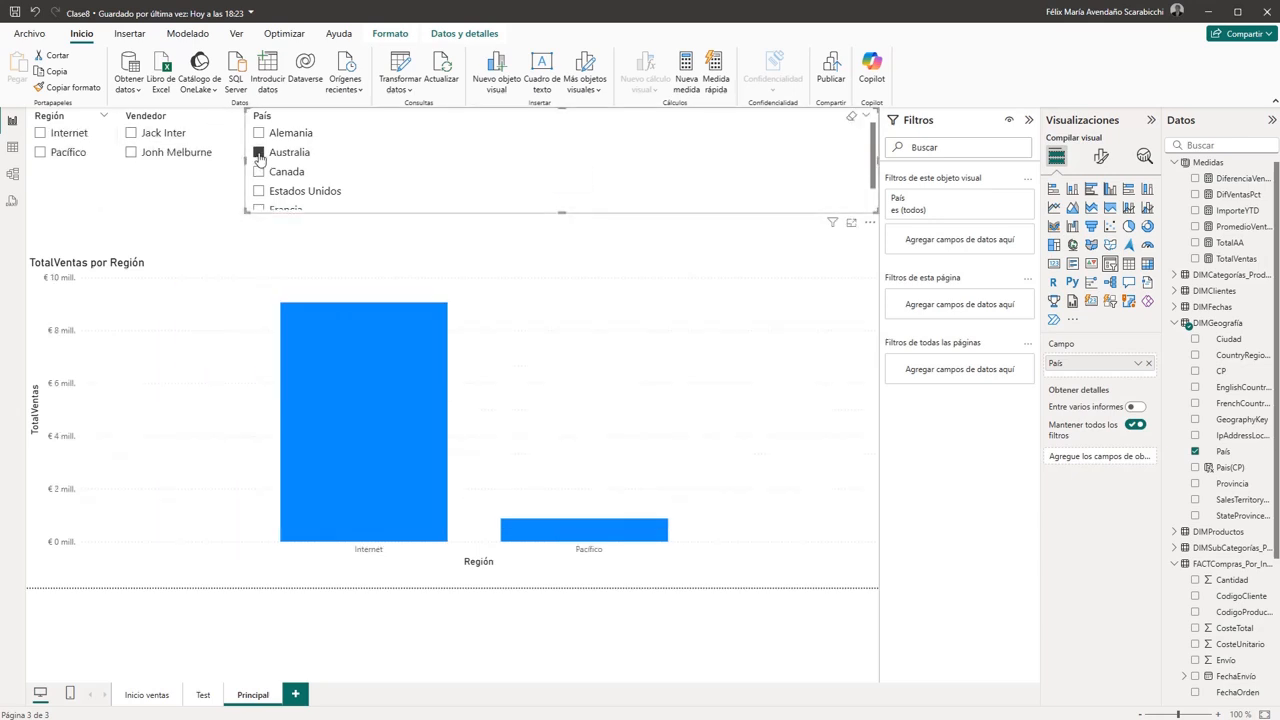
left_click(259, 152)
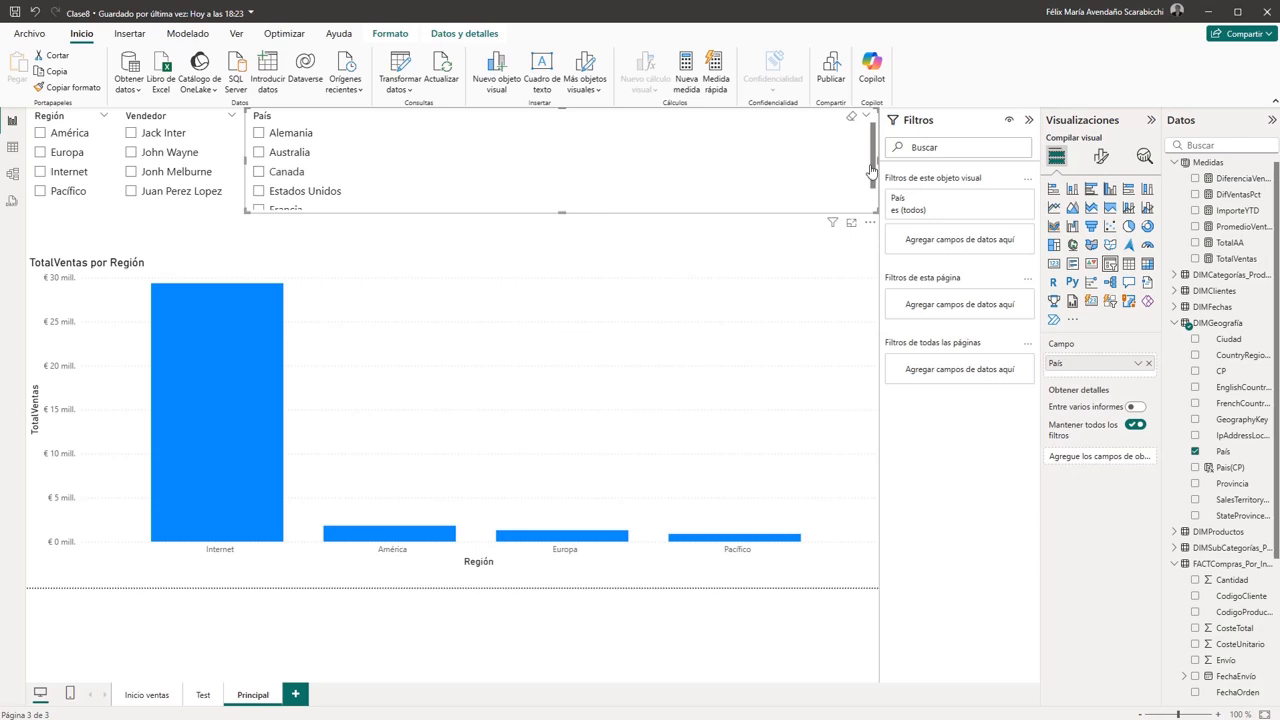
mouse_move(871, 172)
left_mouse_down()
mouse_move(872, 205)
mouse_move(870, 156)
left_mouse_up()
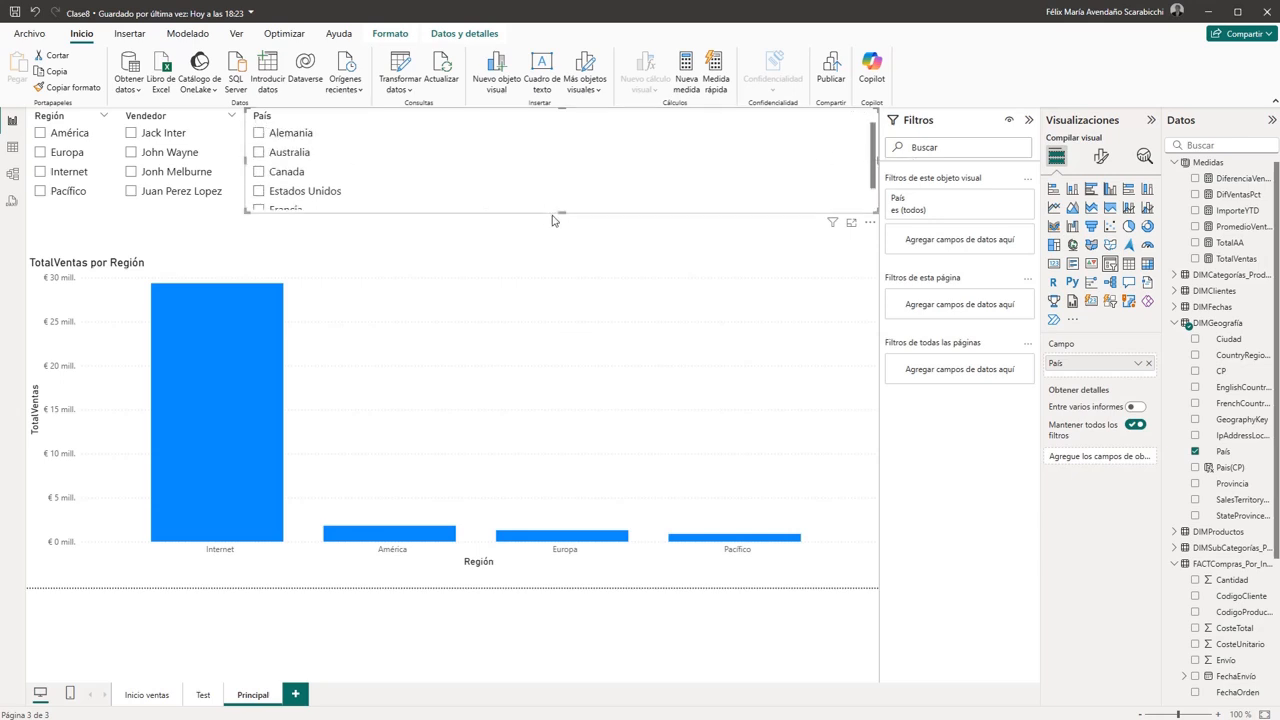
left_click(510, 266)
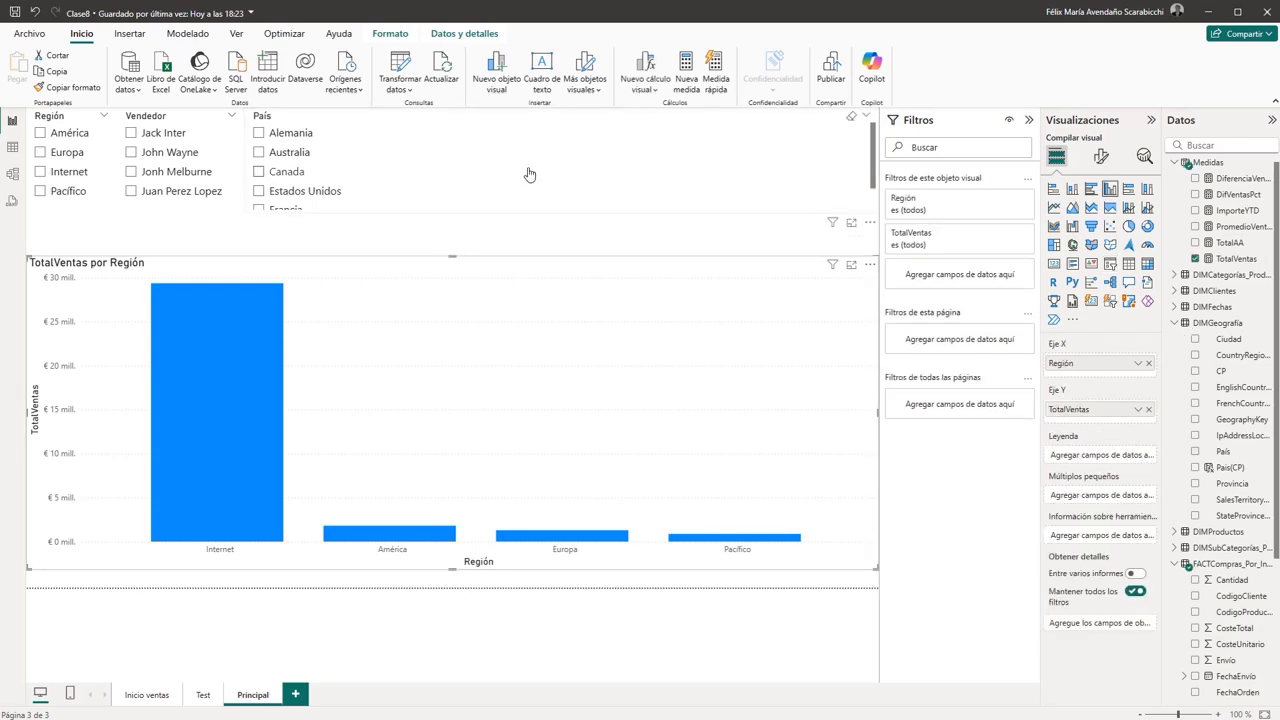
left_click(530, 174)
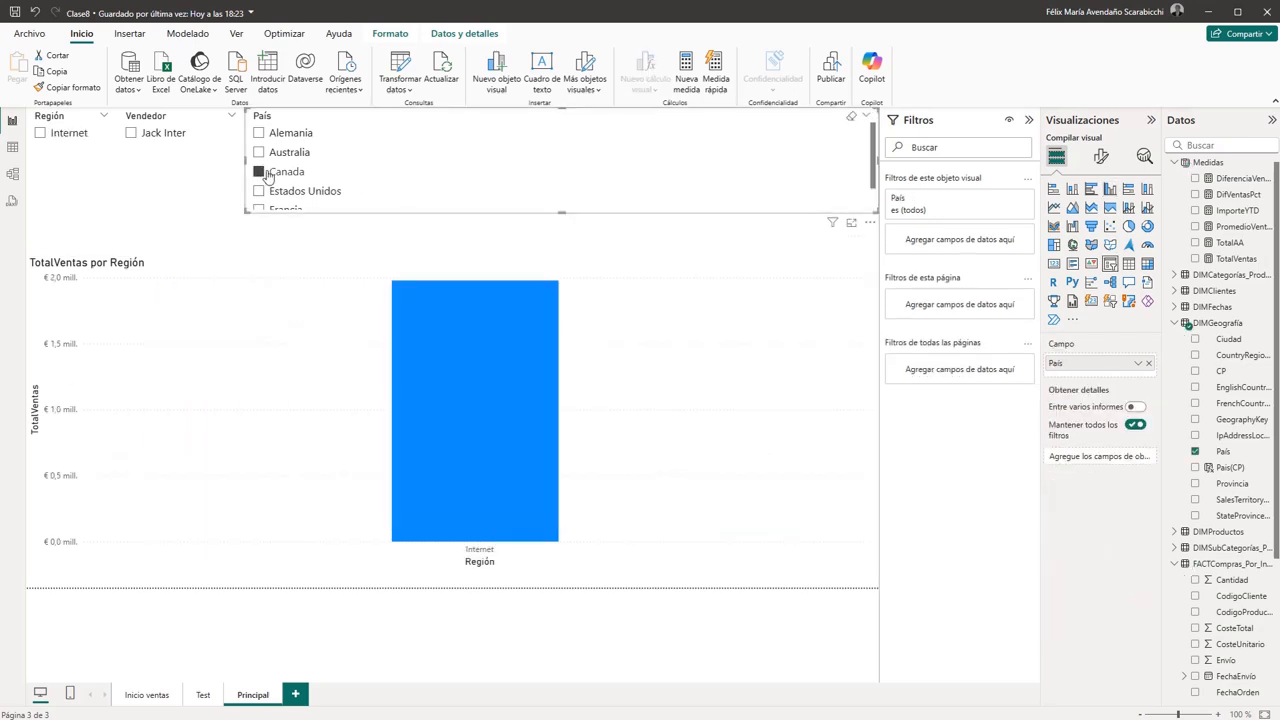
left_click(259, 172)
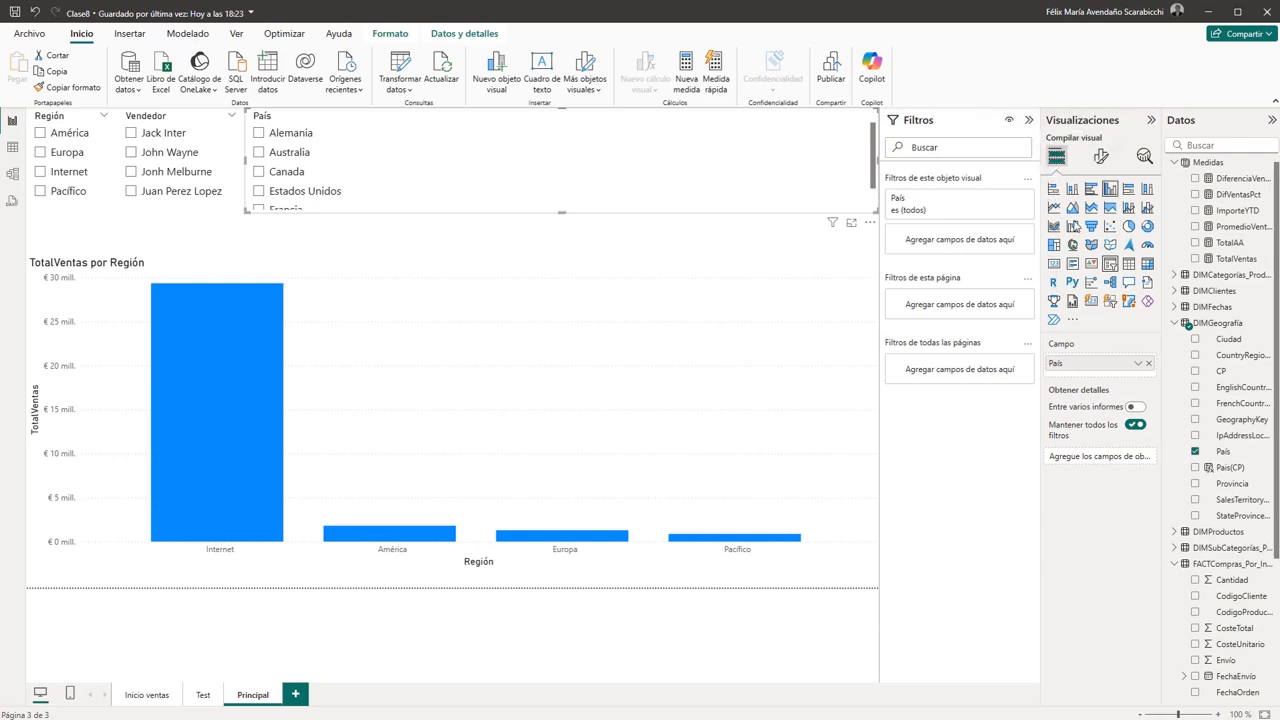
- Set the País slicer's style to Menú desplegable and narrow it to roughly the width of the Vendedor slicer
left_click(1100, 157)
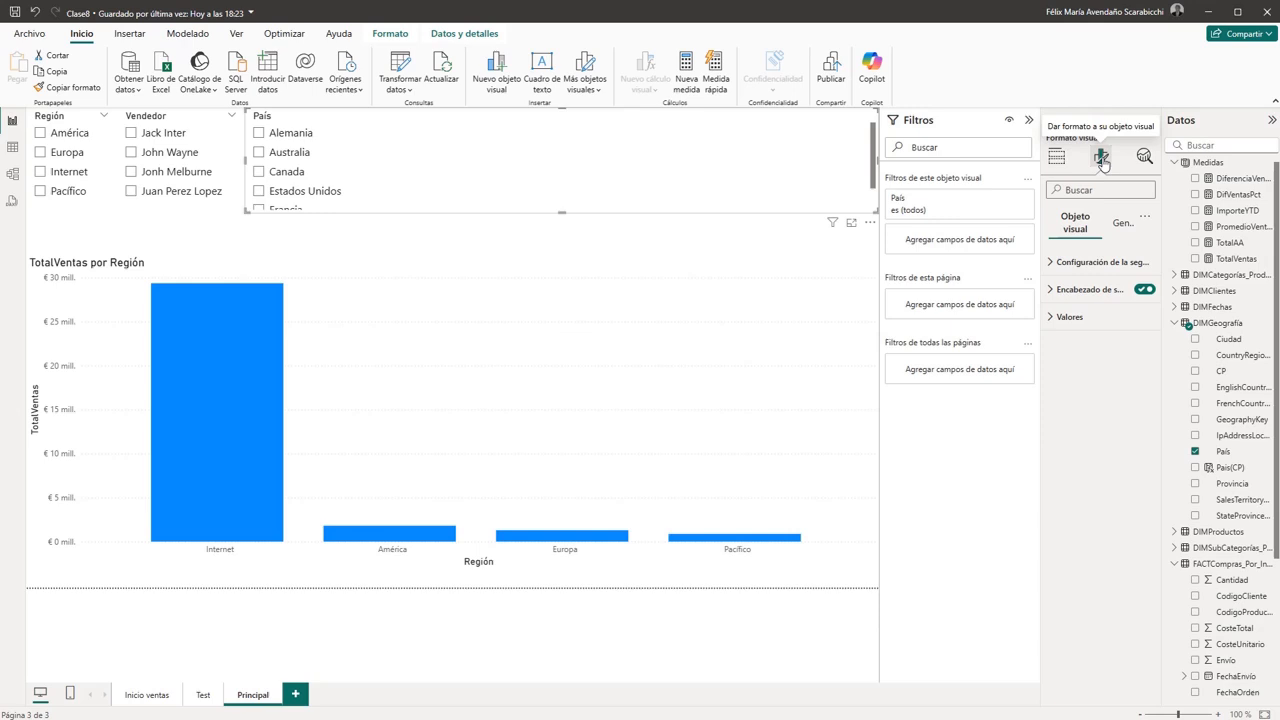
left_click(1072, 266)
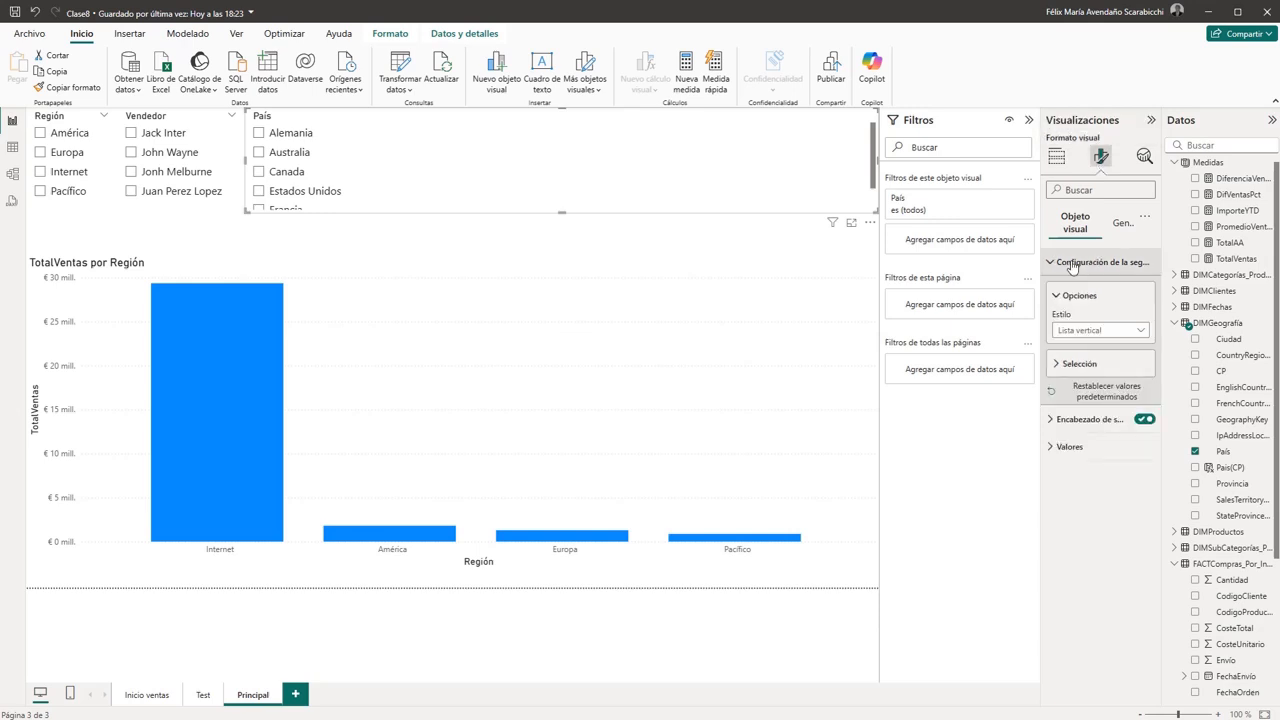
left_click(1138, 332)
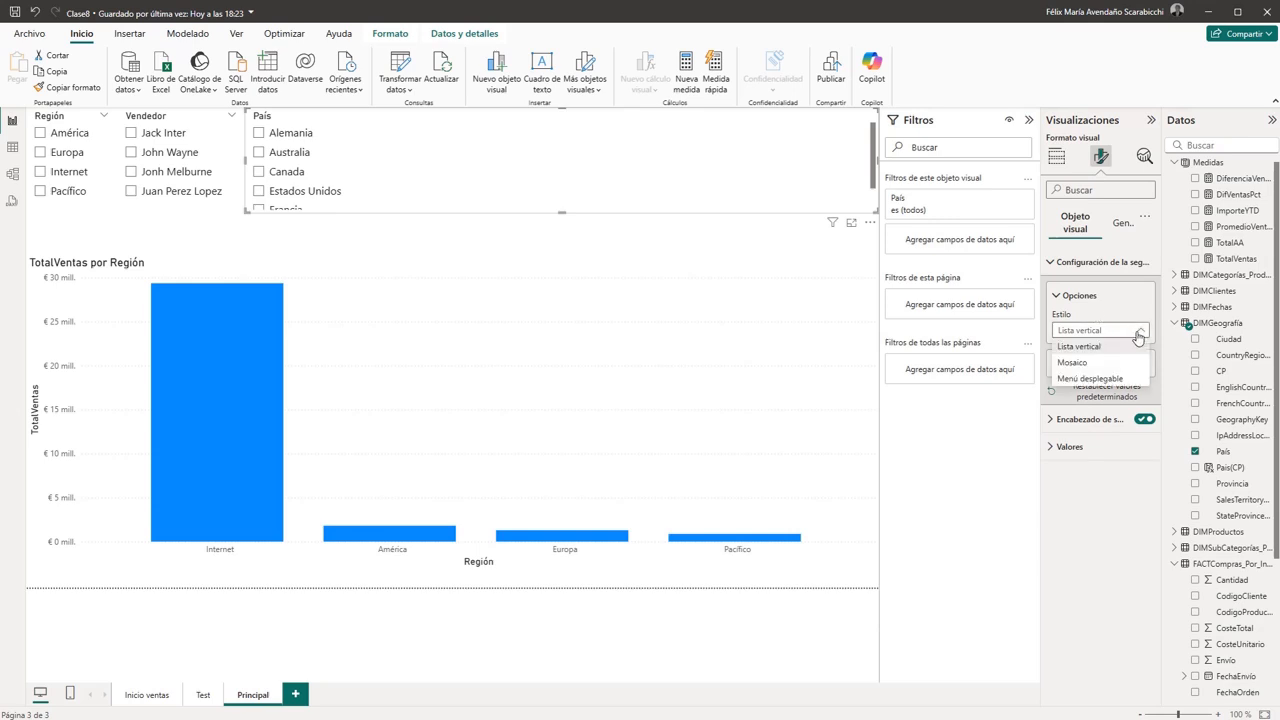
left_click(1085, 378)
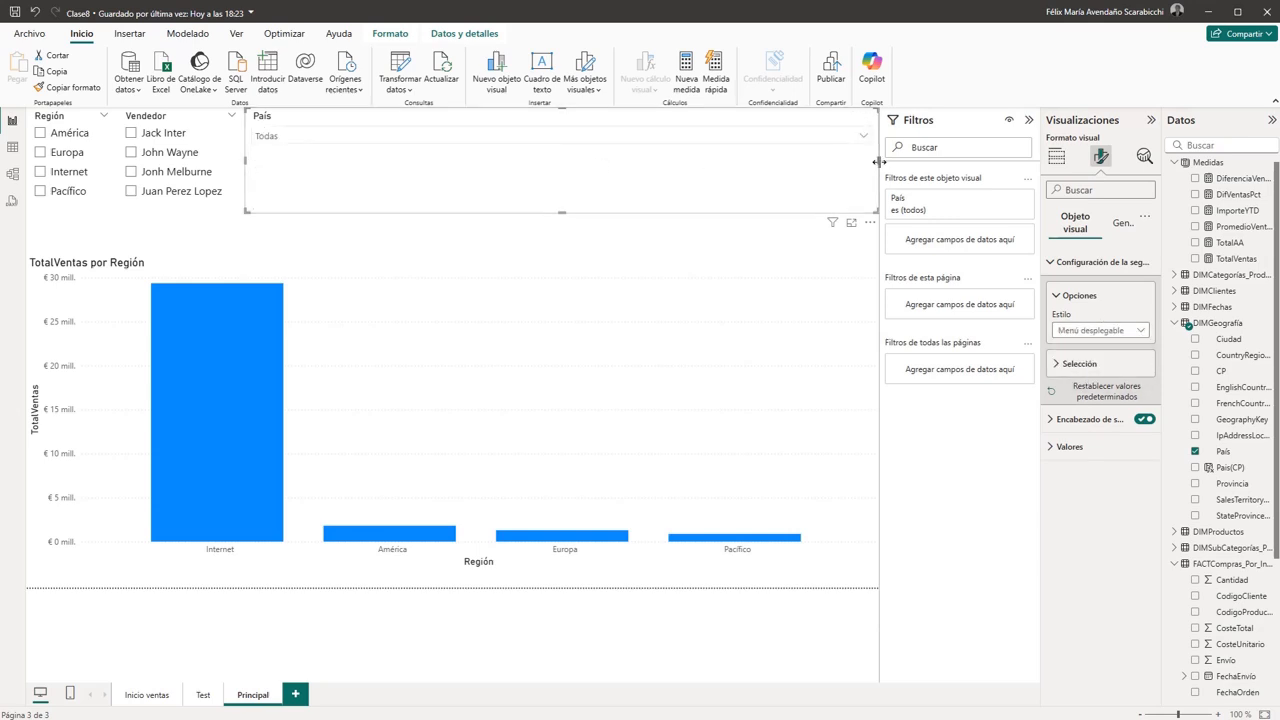
left_click_drag(878, 163, 380, 168)
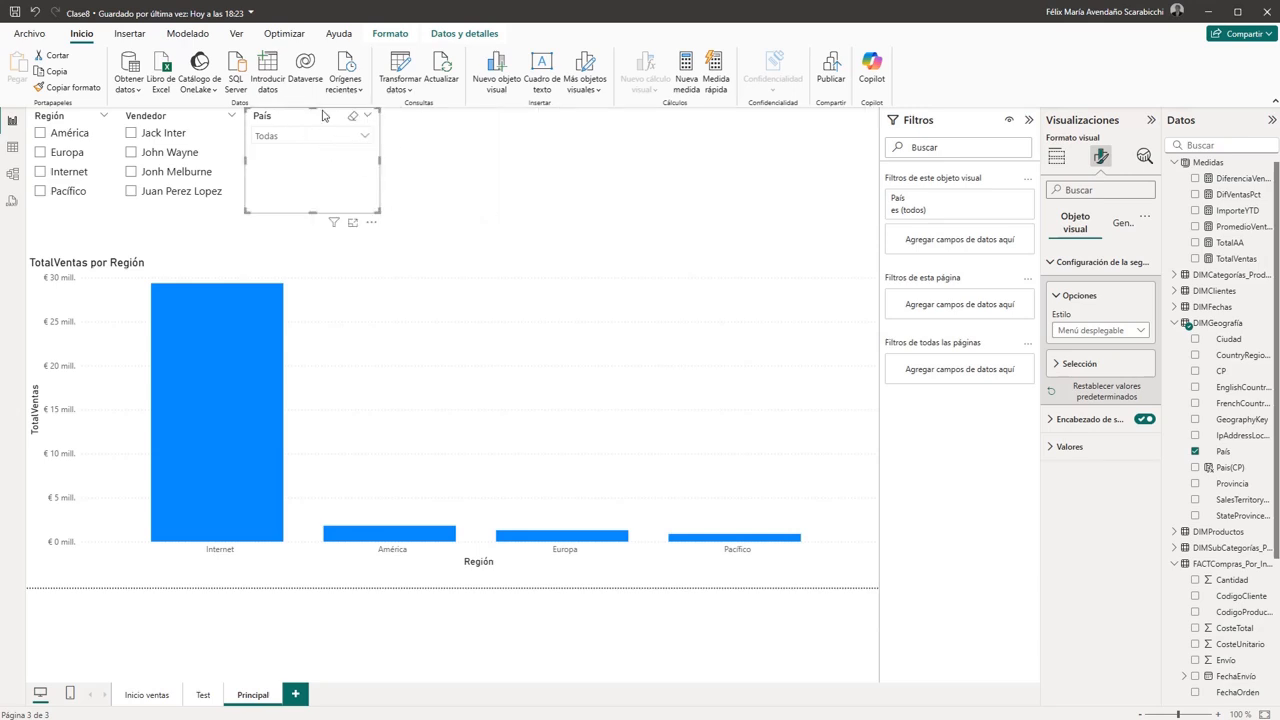
- Move the País slicer down to reach its options, enable Buscar for it, and return it to the page's upper edge
left_click_drag(334, 116, 334, 138)
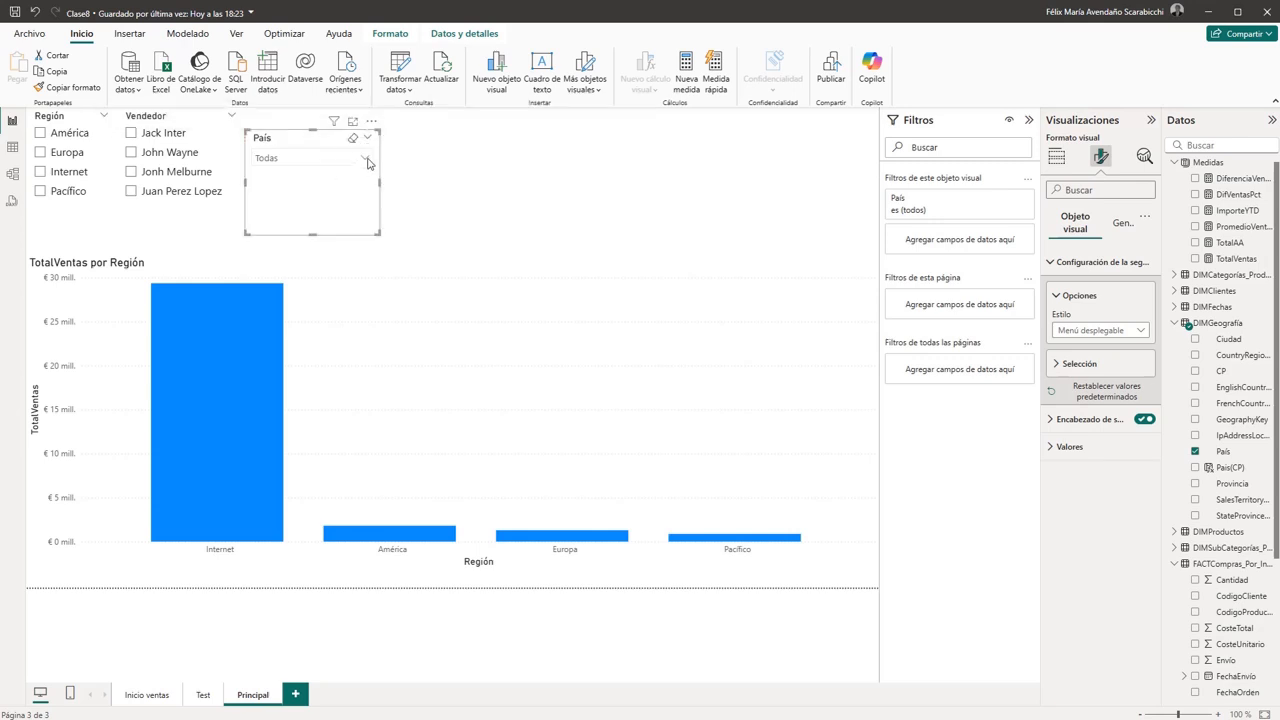
left_click(365, 159)
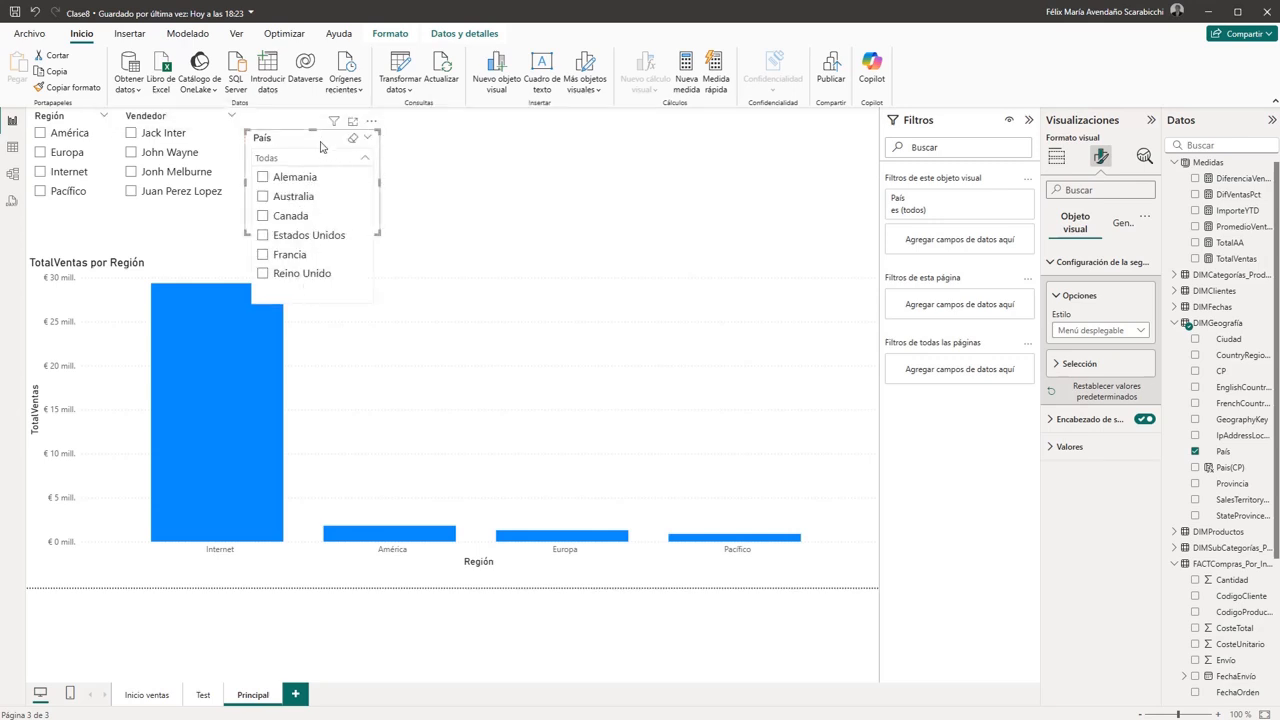
left_click(313, 145)
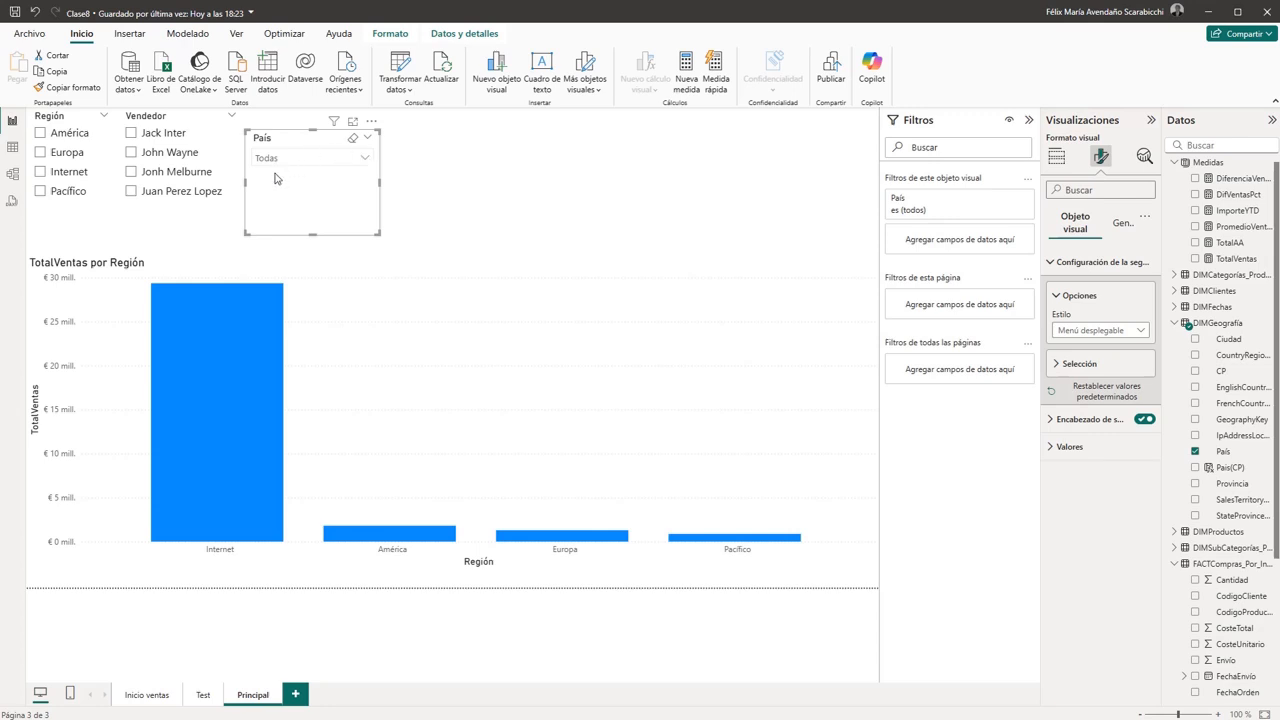
left_click(372, 122)
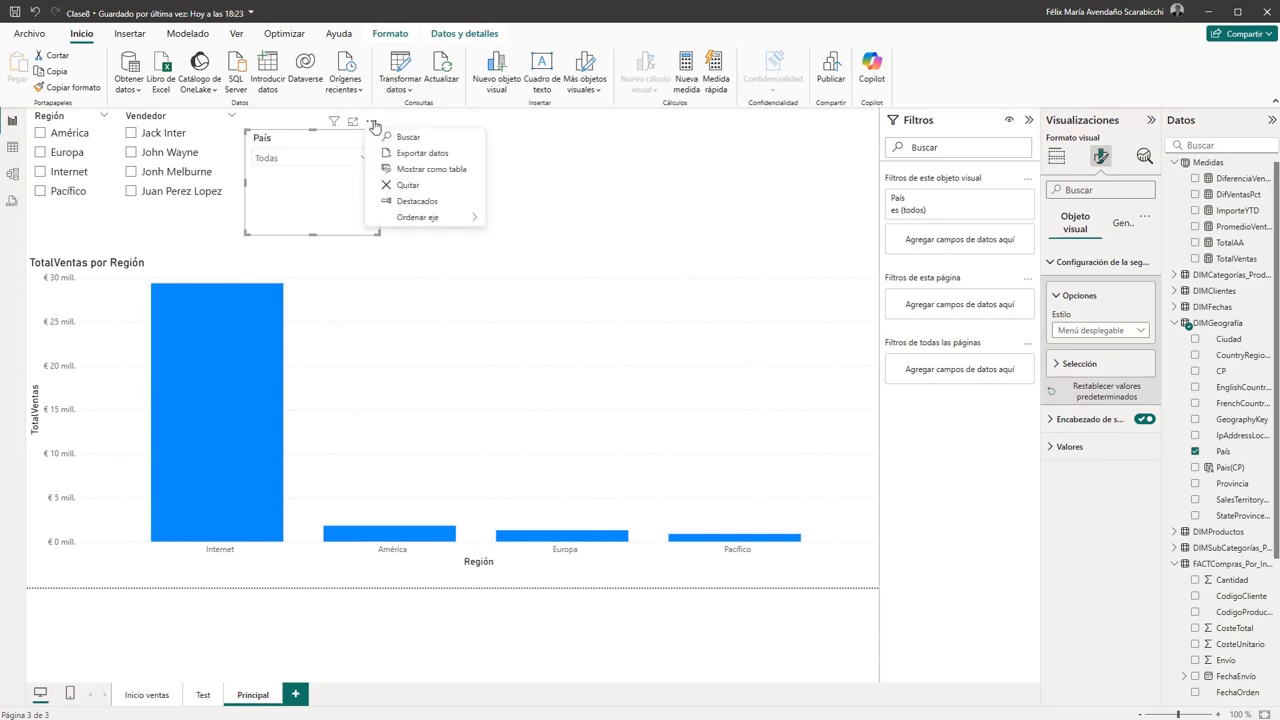
left_click(422, 142)
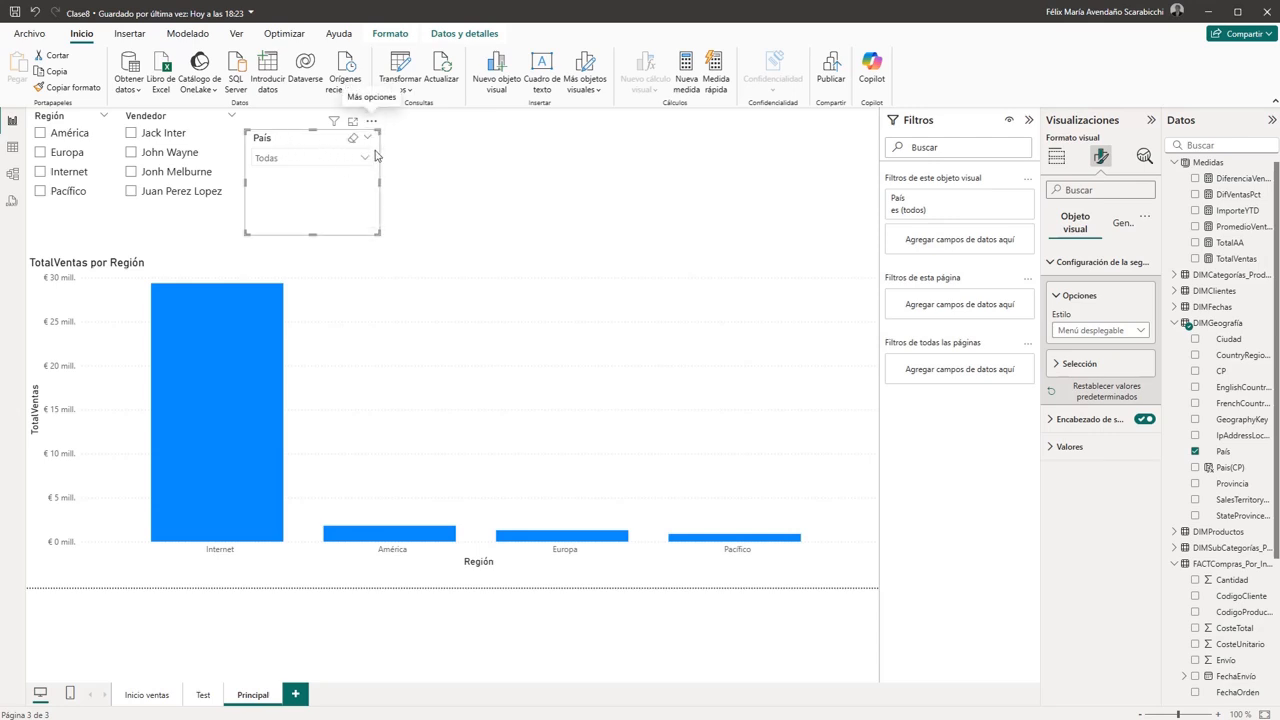
key("Up")
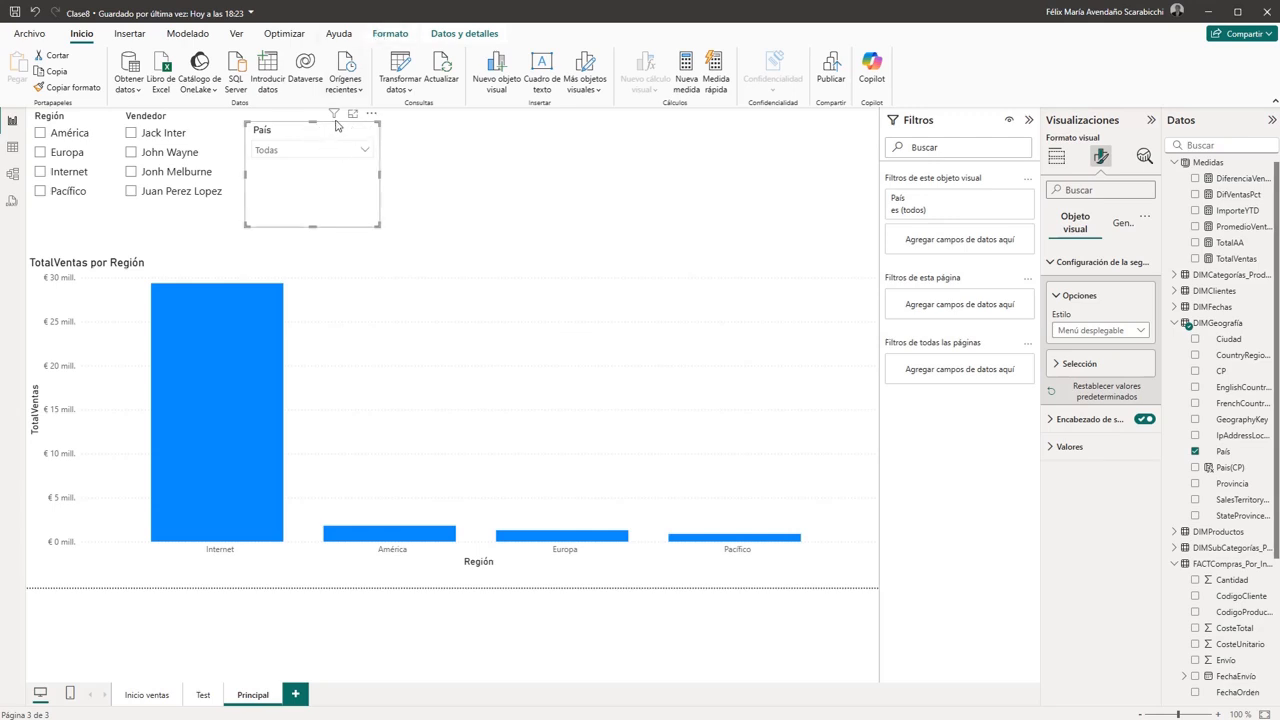
key("Up")
- Test the País slicer's search with "ca", select and deselect Canada, clear the search text and close the list
left_click(367, 141)
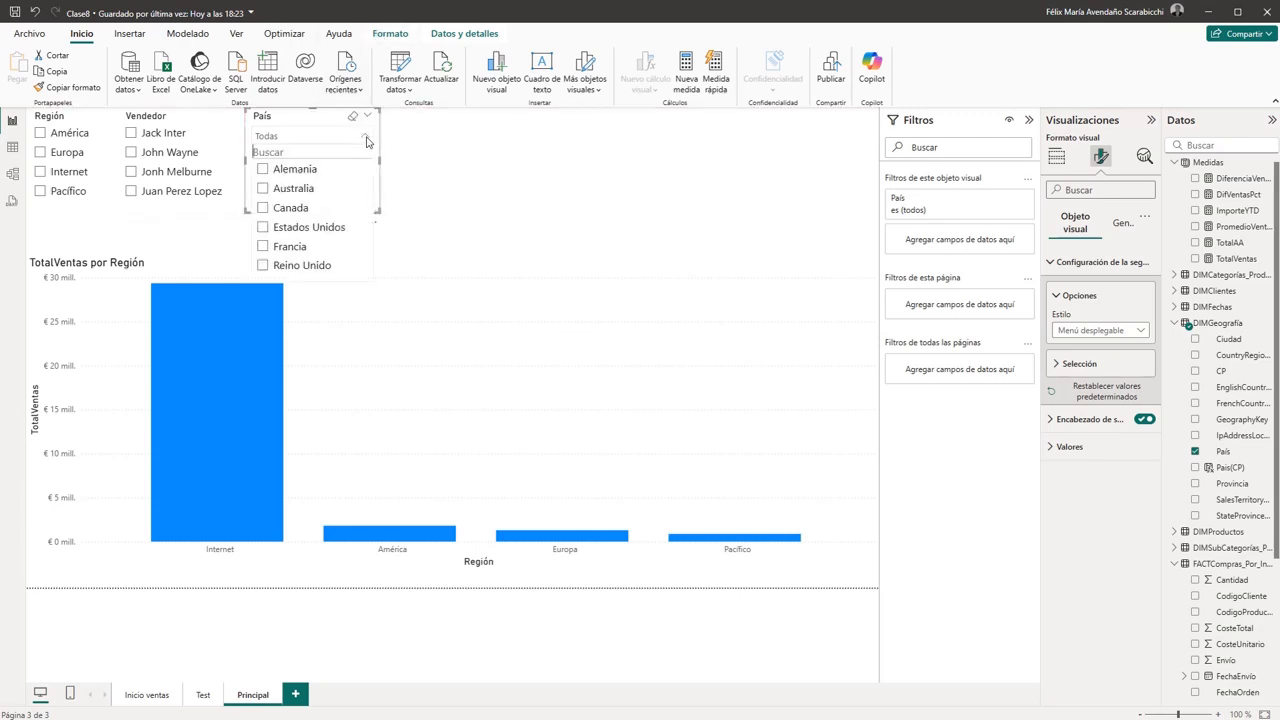
left_click(310, 153)
type("ca")
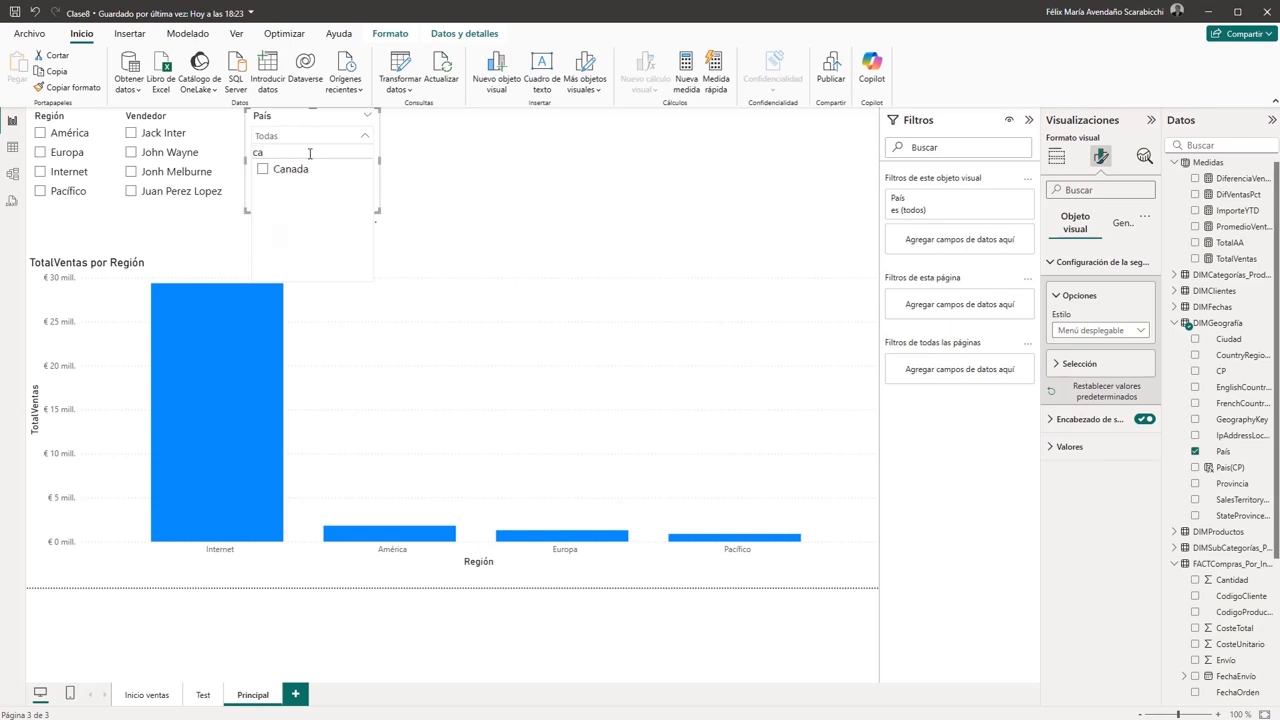
left_click(263, 170)
left_click(263, 169)
key("BackSpace")
key("BackSpace")
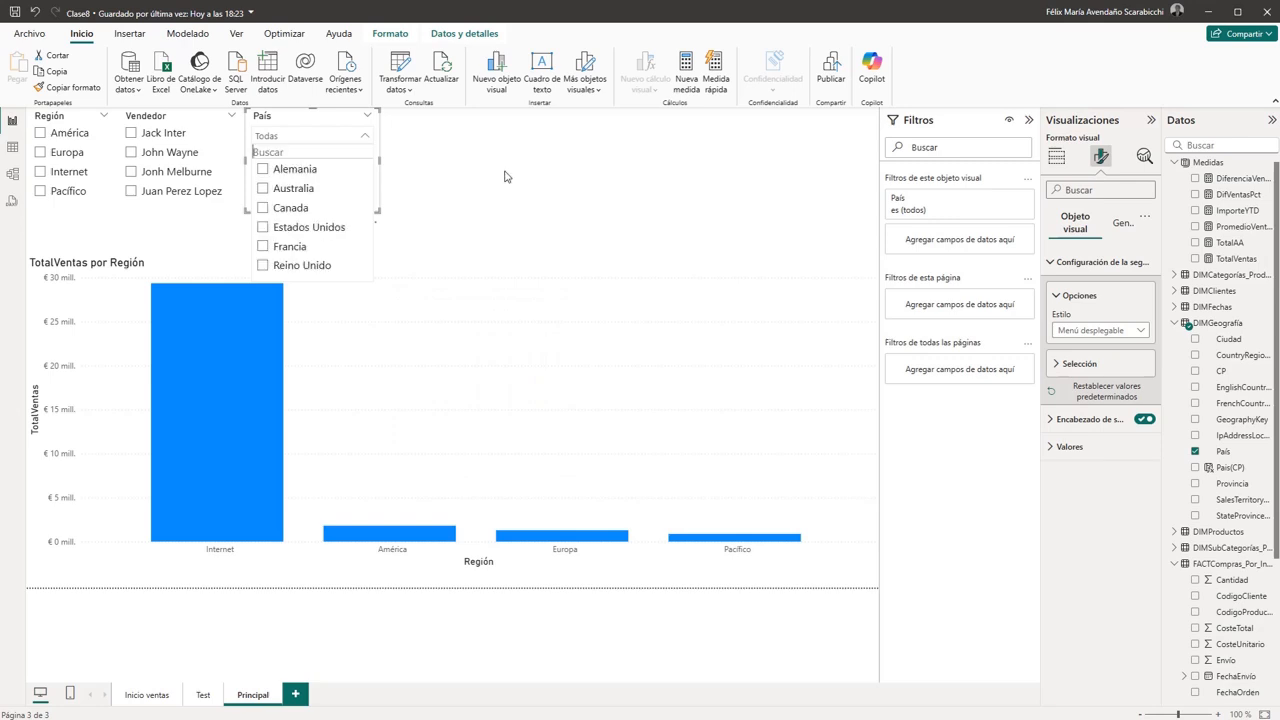
left_click(505, 178)
left_click(337, 153)
left_click(366, 136)
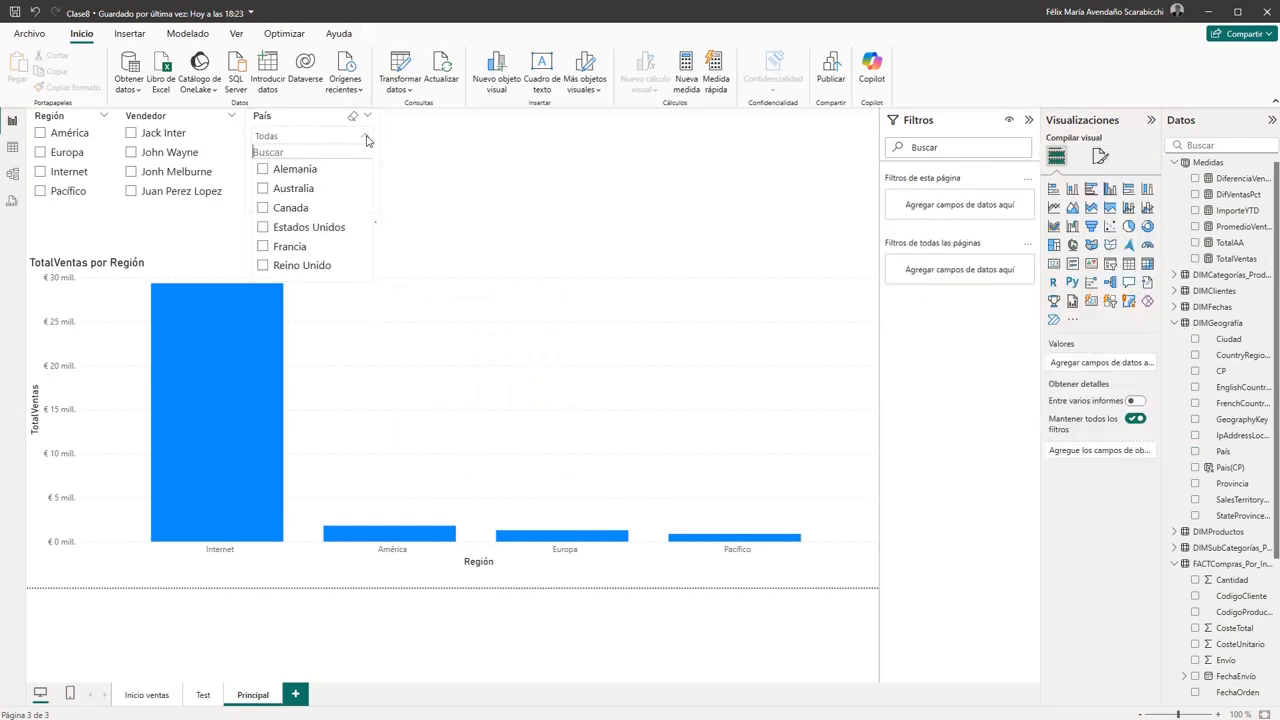
left_click(450, 162)
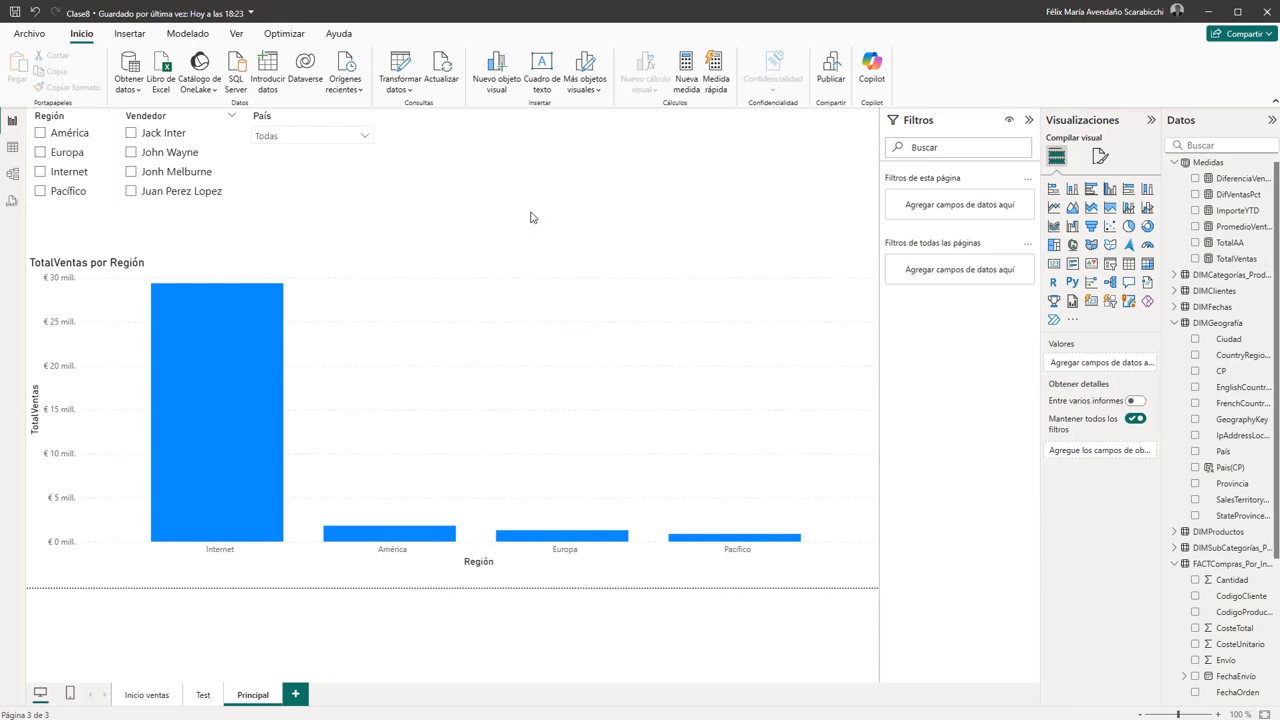
- Filter the chart by Estados Unidos, Francia and Reino Unido in turn with the País dropdown, clearing each selection
left_click(366, 137)
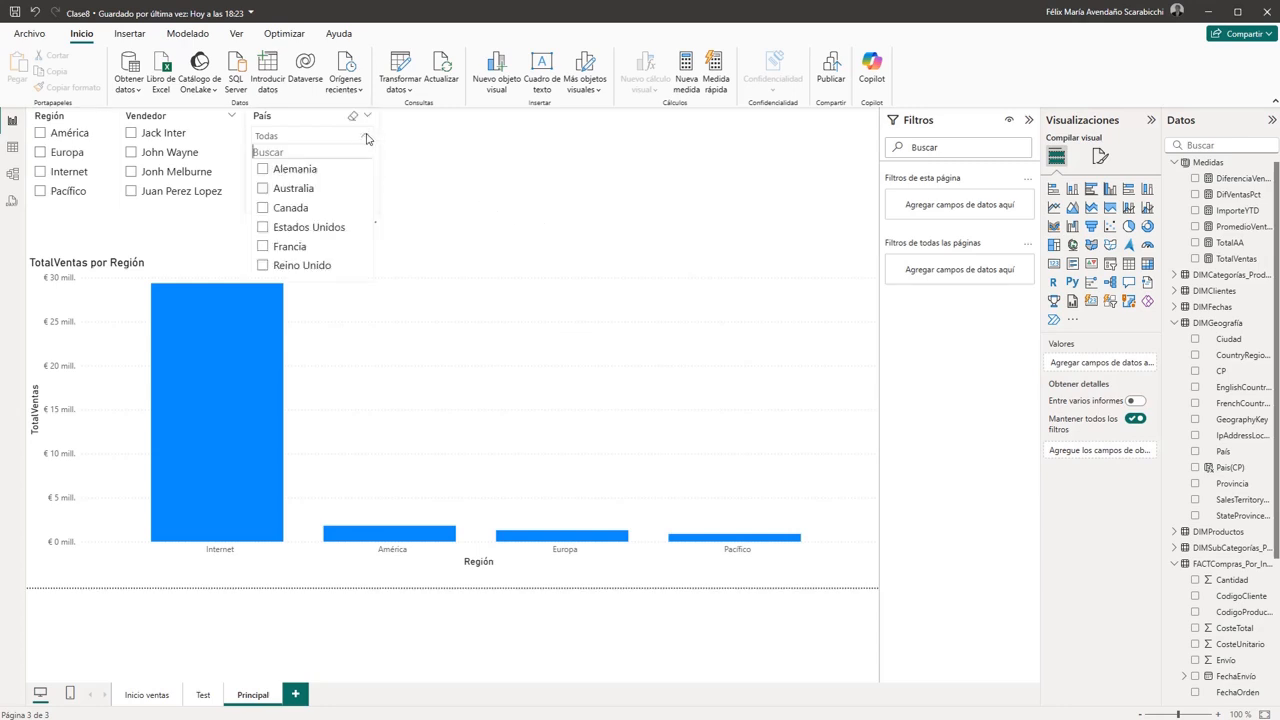
left_click(263, 229)
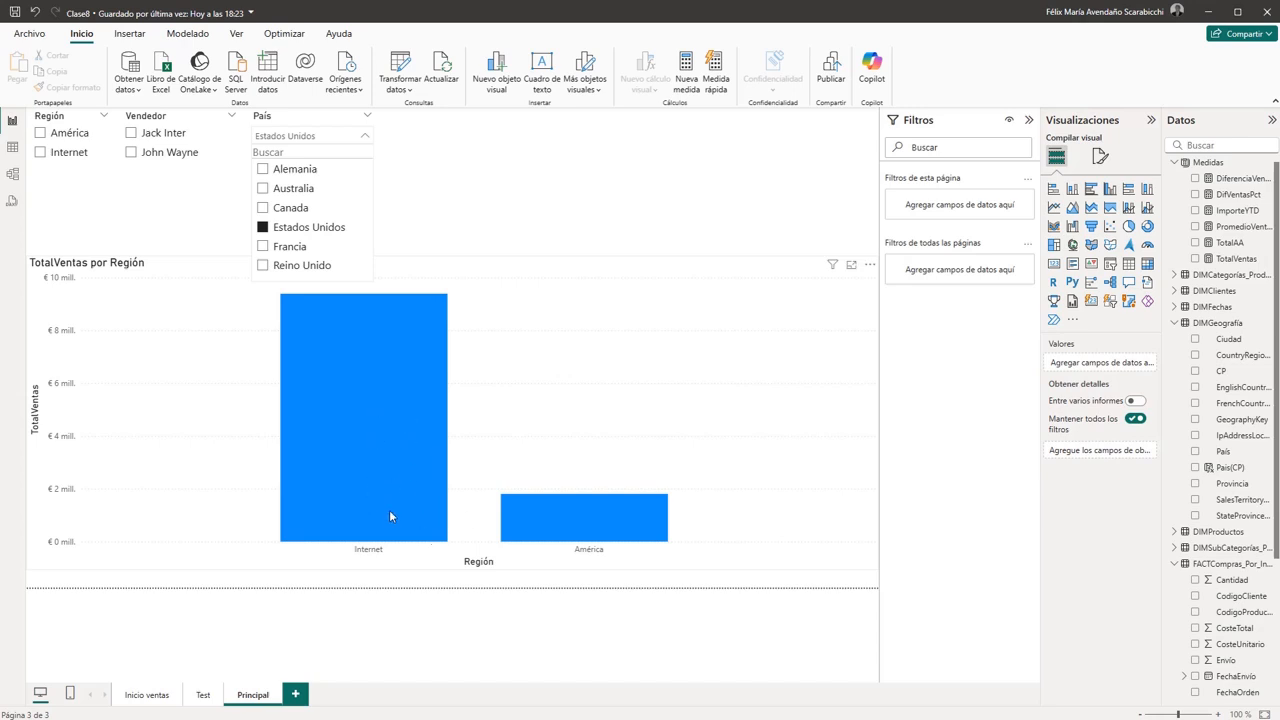
left_click(263, 229)
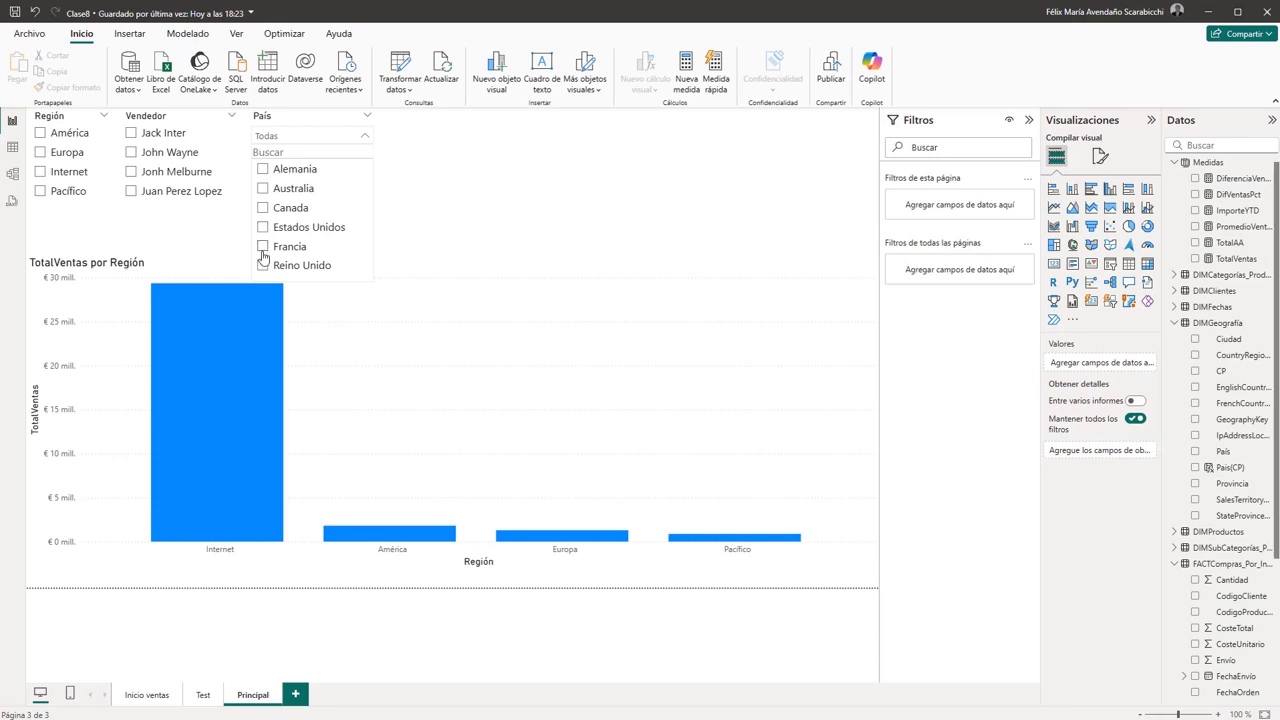
left_click(263, 247)
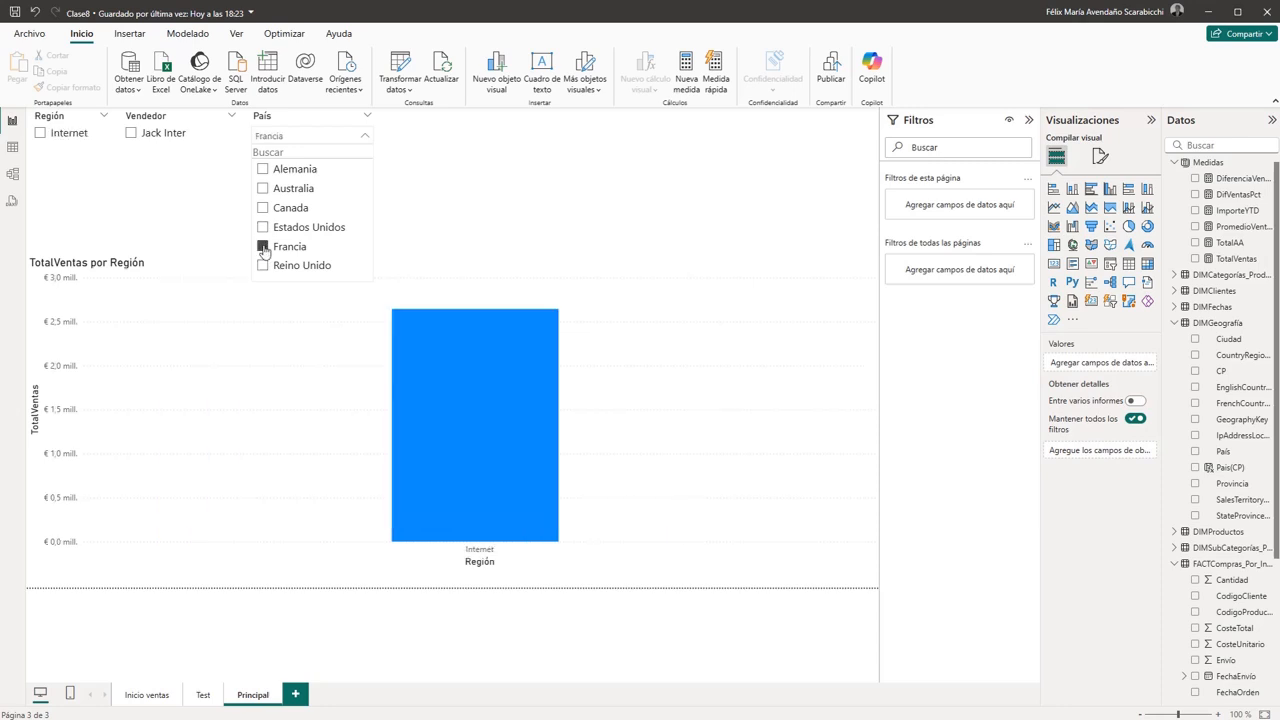
left_click(263, 247)
left_click(263, 266)
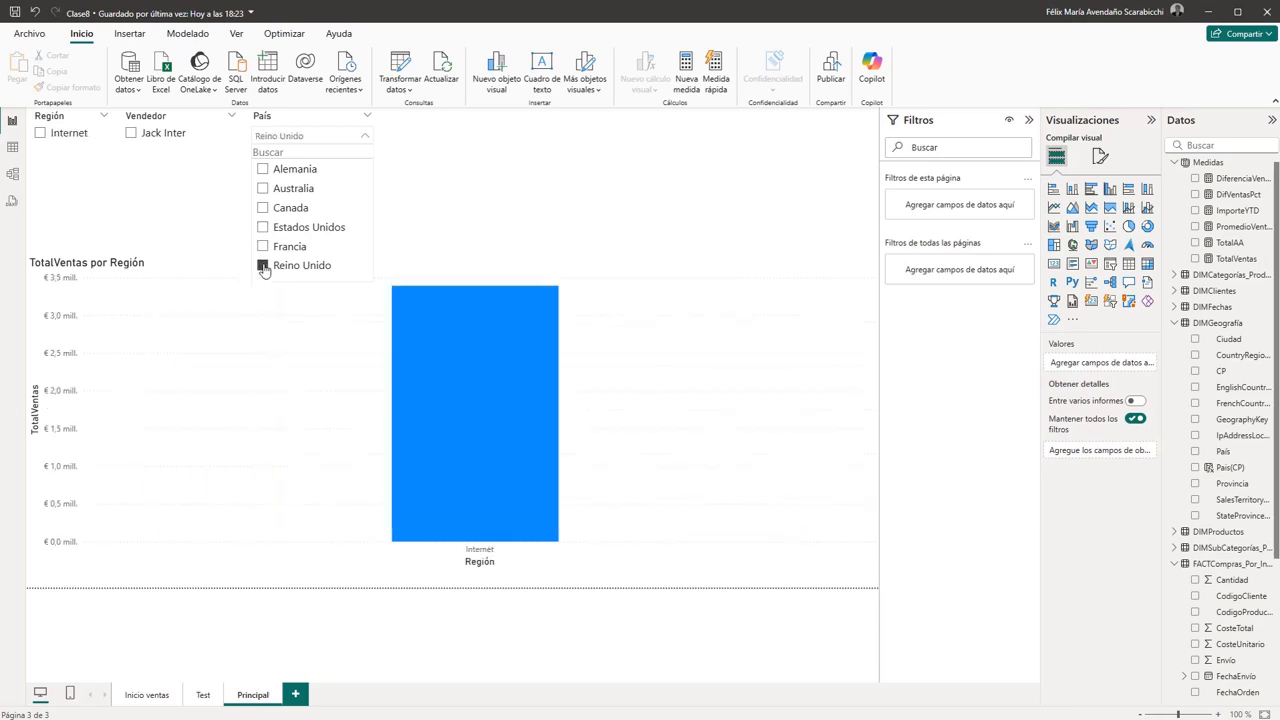
left_click(263, 267)
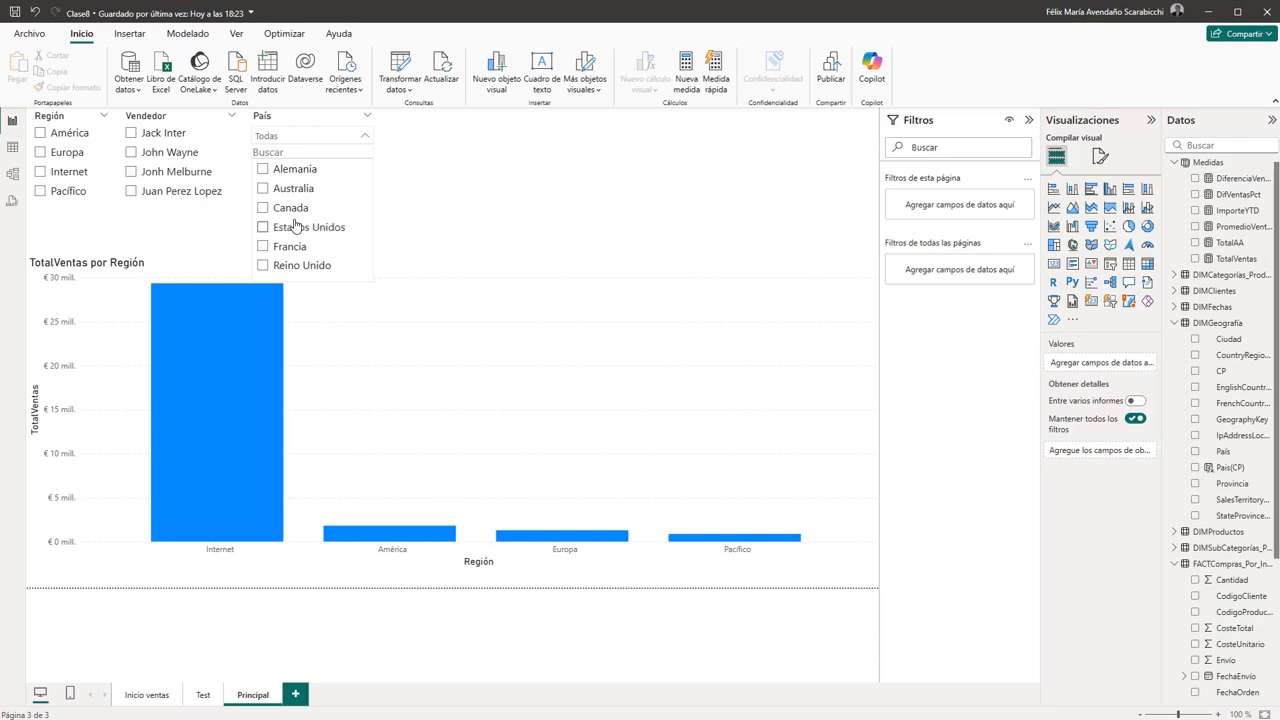
- Check the chart for Australia and Alemania in turn with the País dropdown, clearing both selections
left_click(263, 188)
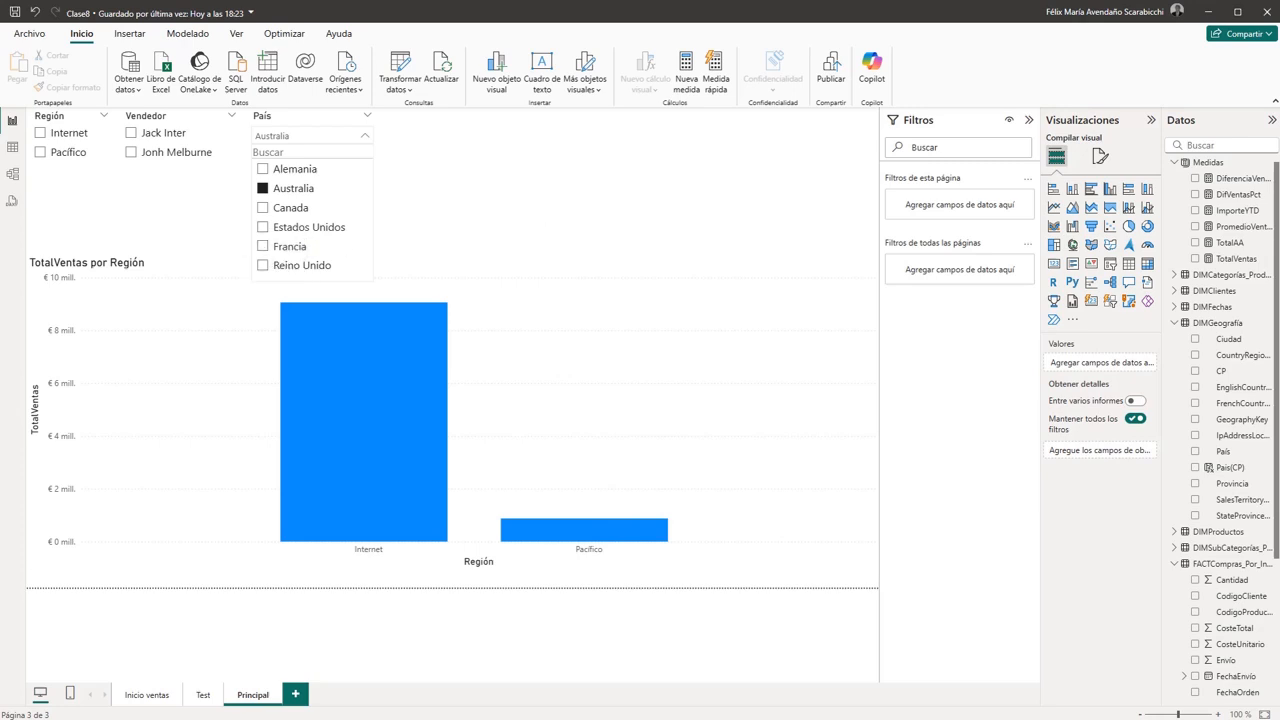
left_click(263, 188)
left_click(263, 169)
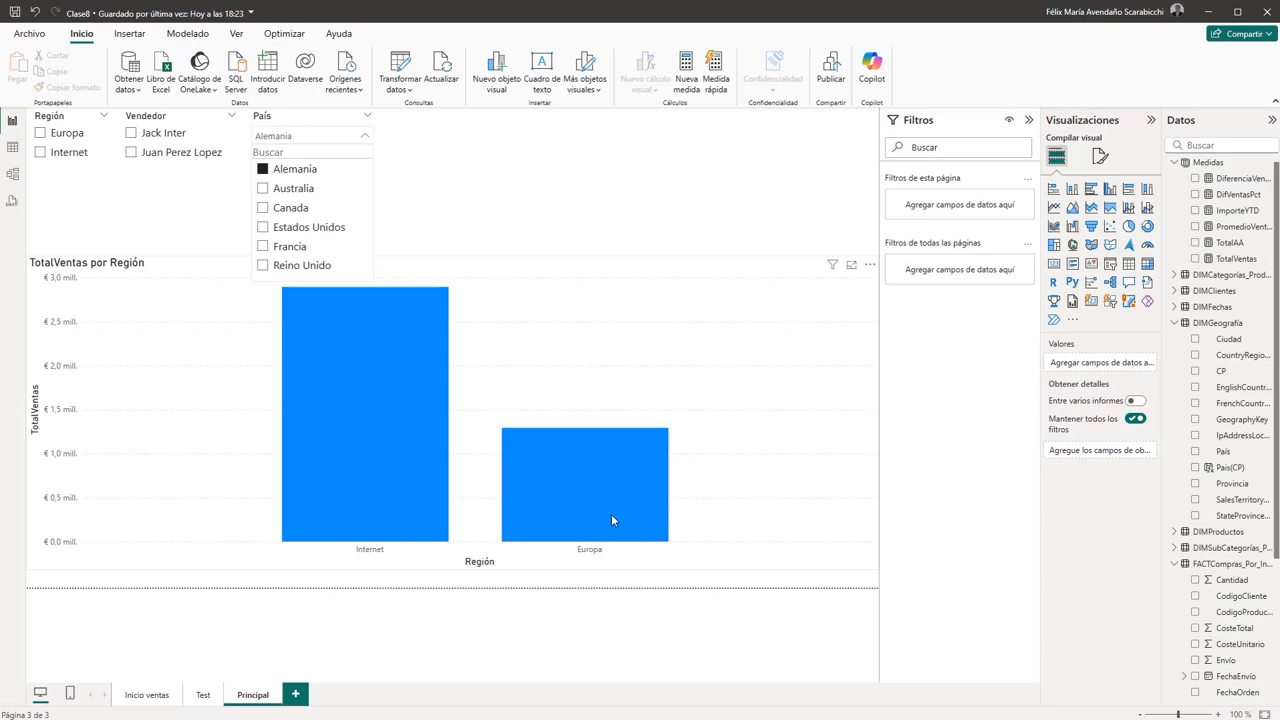
left_click(488, 186)
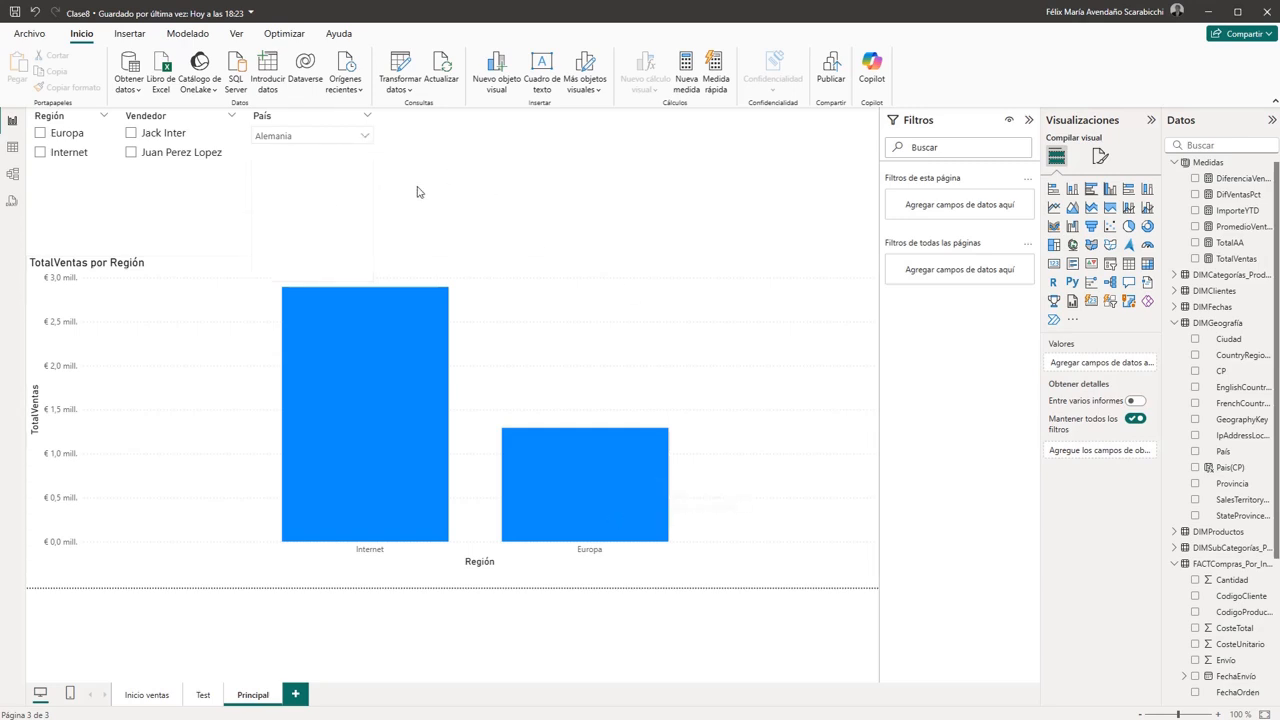
left_click(367, 137)
left_click(263, 169)
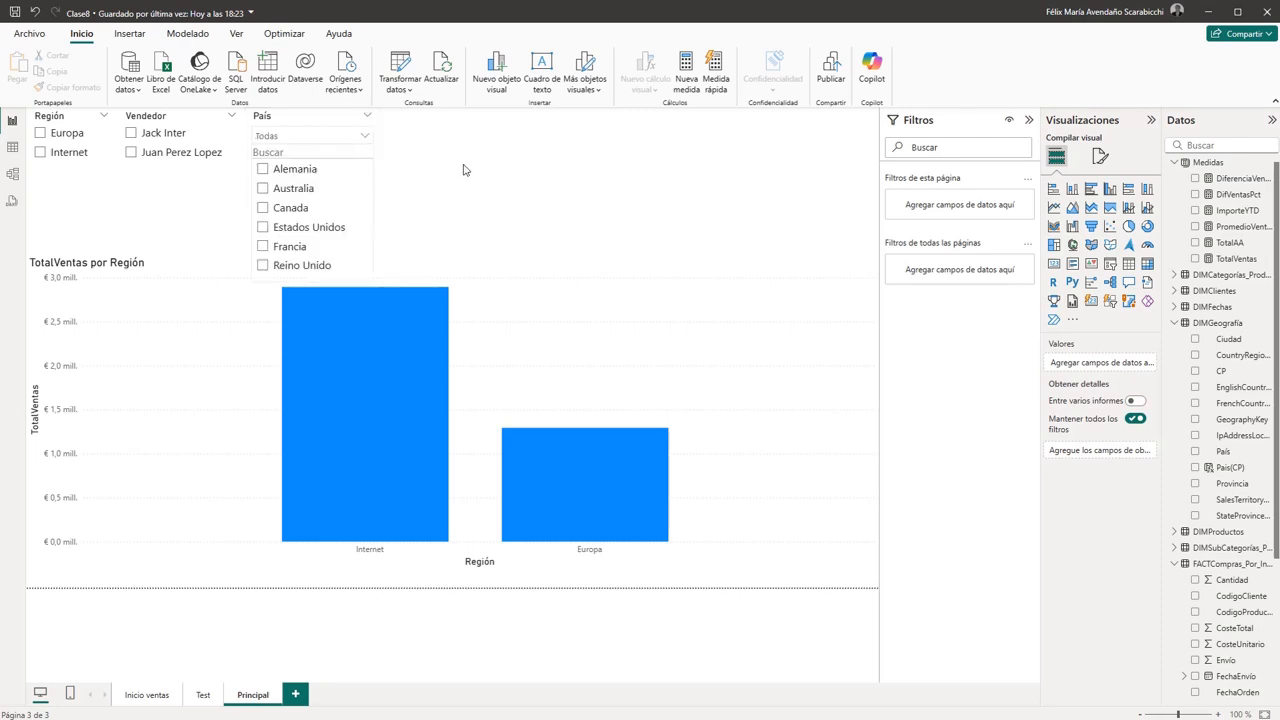
- Close the País list and delete the monthly sales matrix from the Test page
left_click(470, 211)
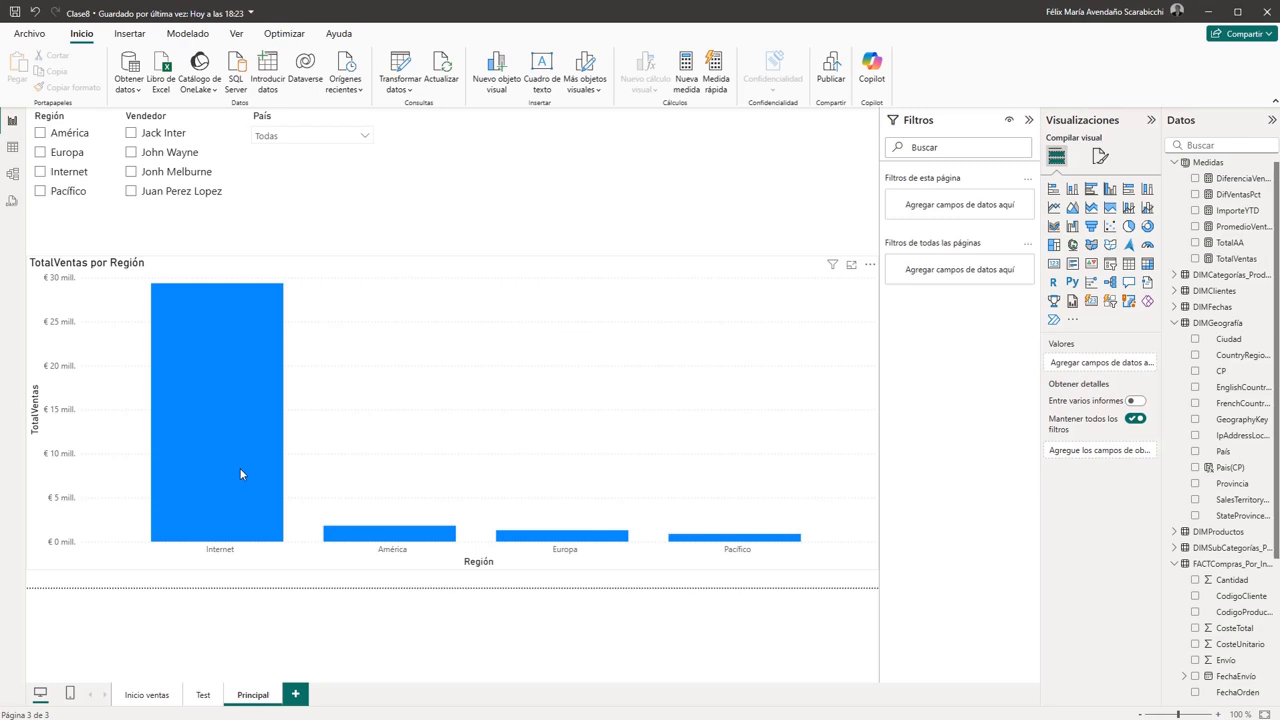
mouse_move(241, 474)
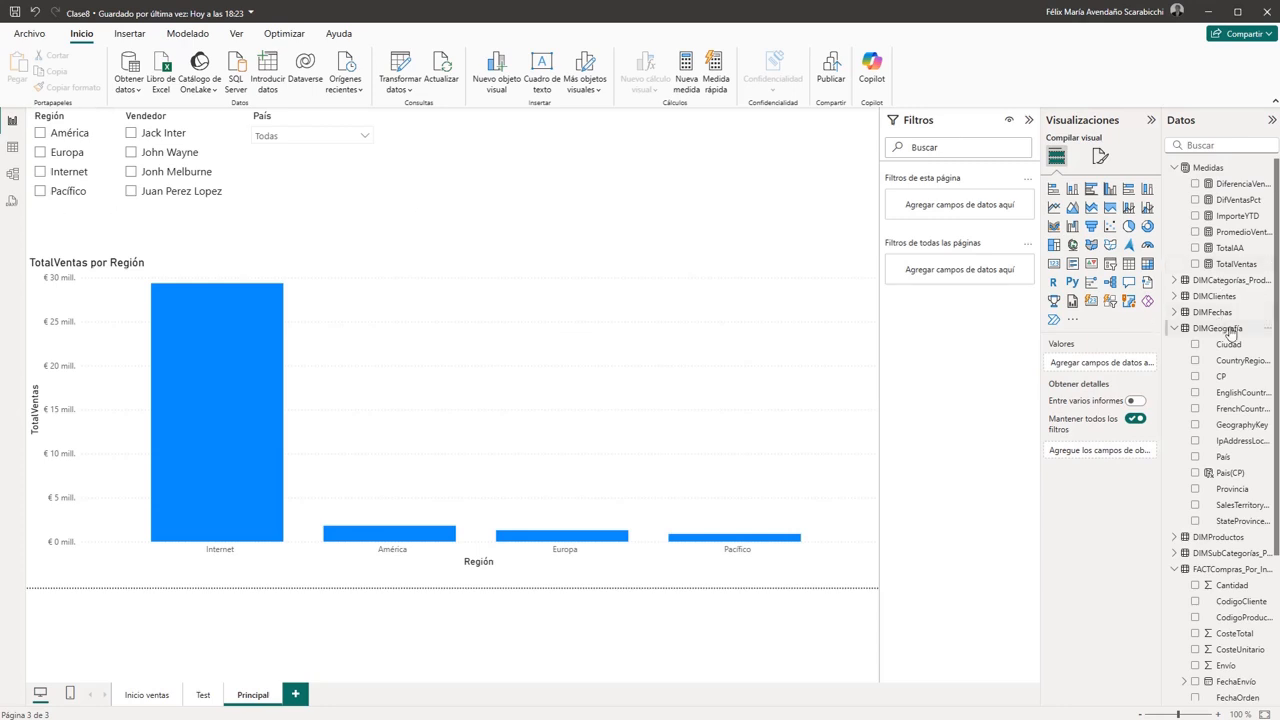
scroll(1278, 518, "down", 3)
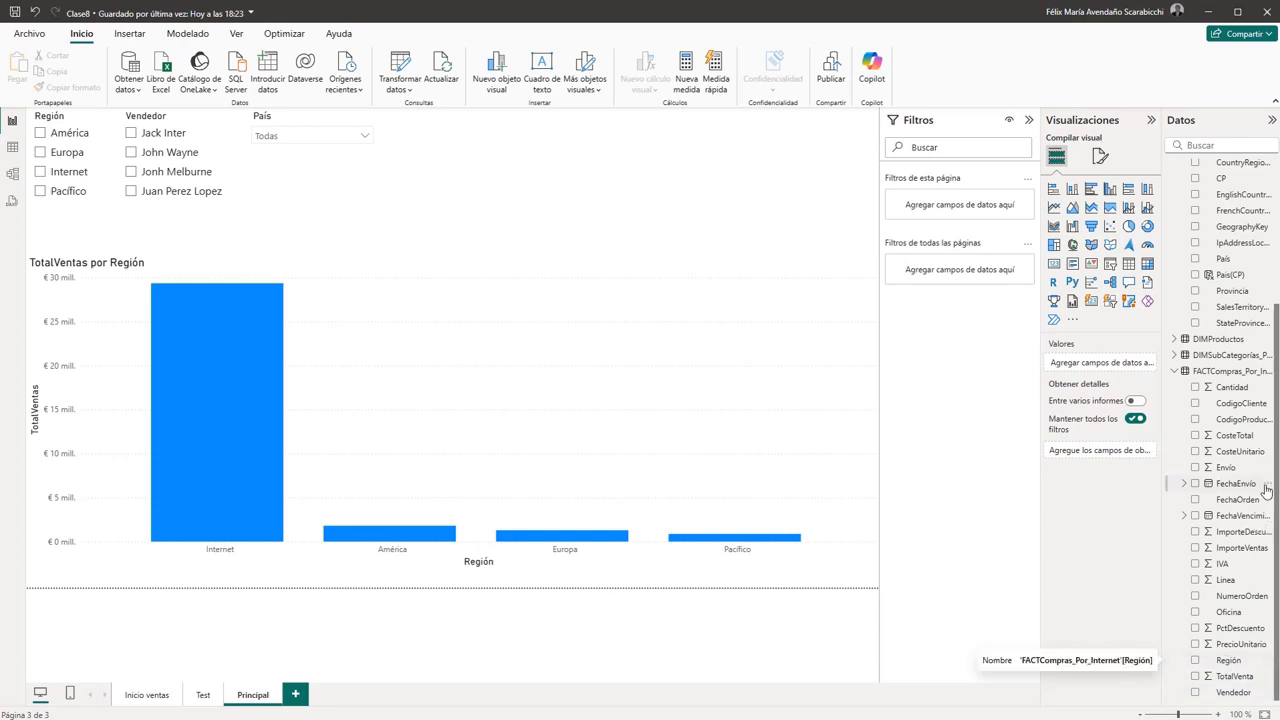
scroll(1228, 490, "up", 3)
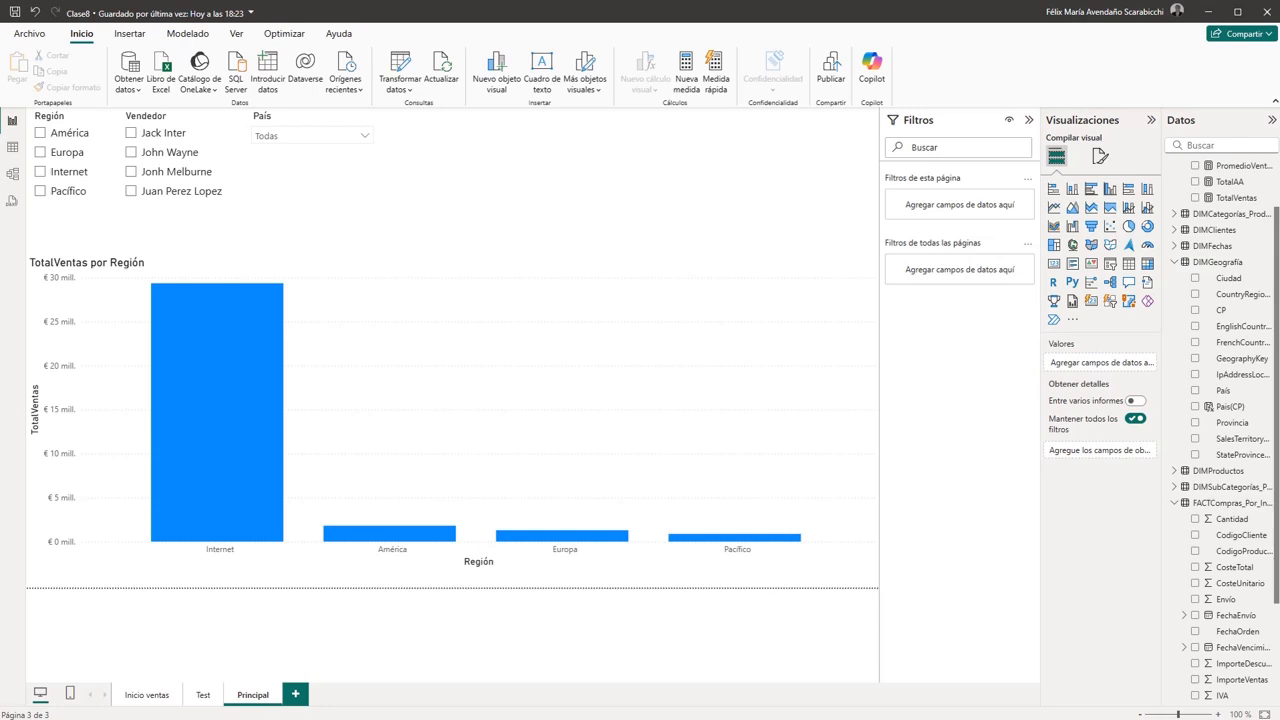
left_click(203, 697)
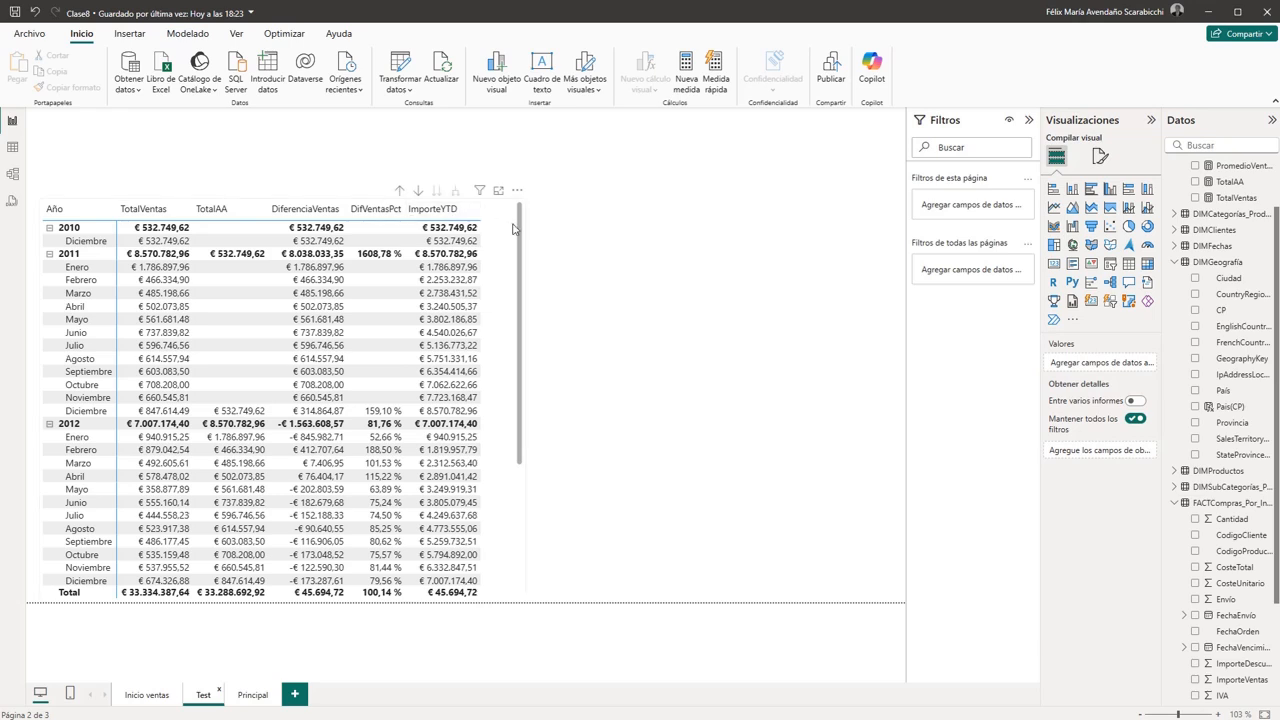
left_click(505, 208)
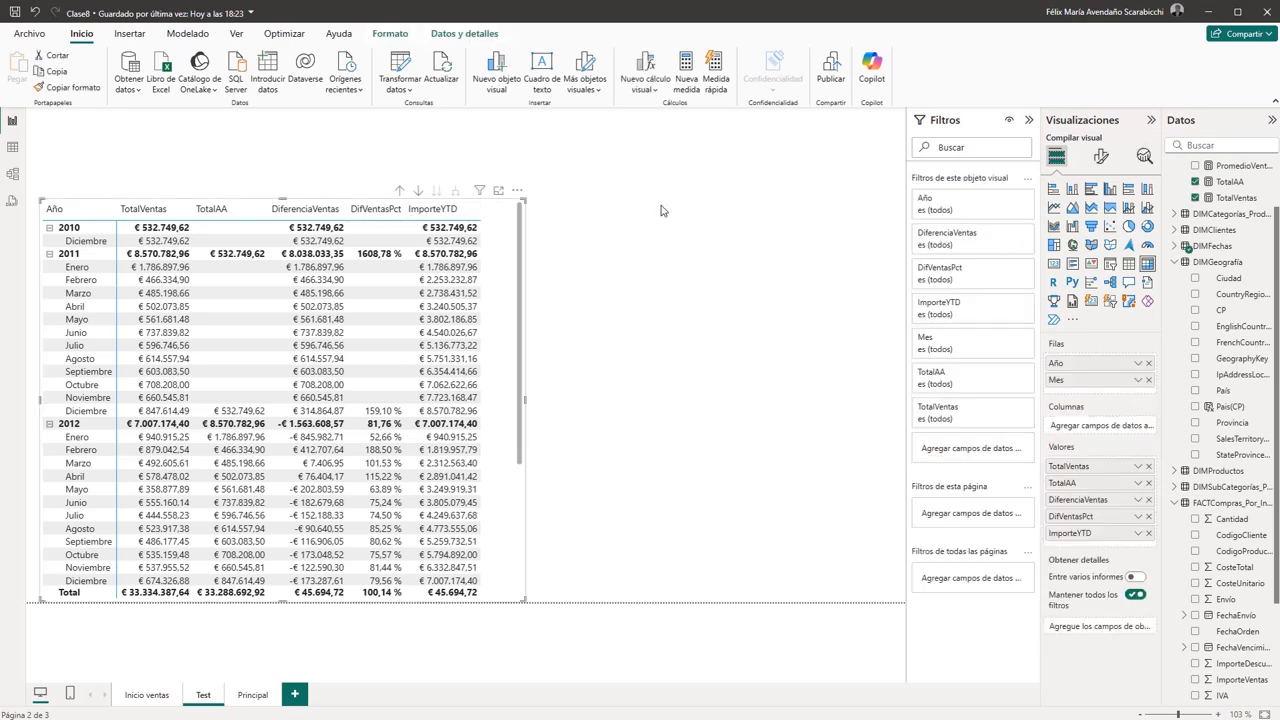
key("Delete")
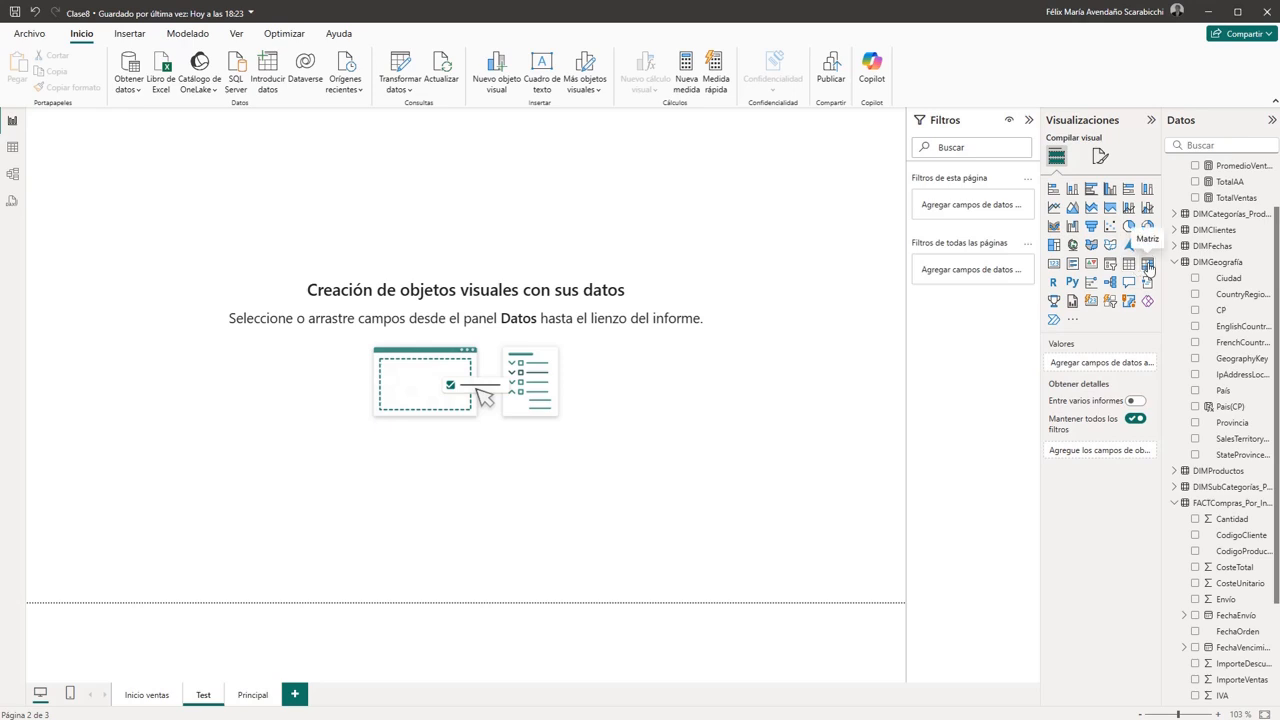
- Add an enlarged Matriz visual to the Test page with País from DIMGeografía as its rows
left_click(1148, 266)
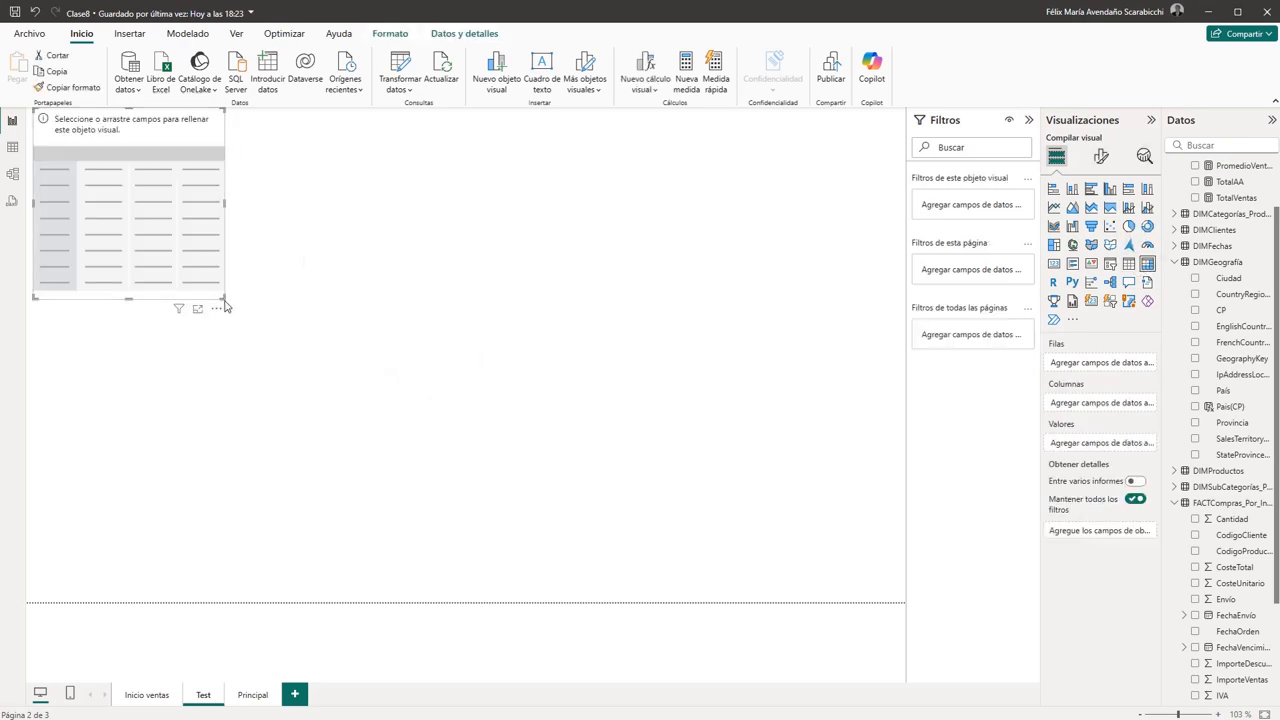
left_click_drag(225, 306, 312, 372)
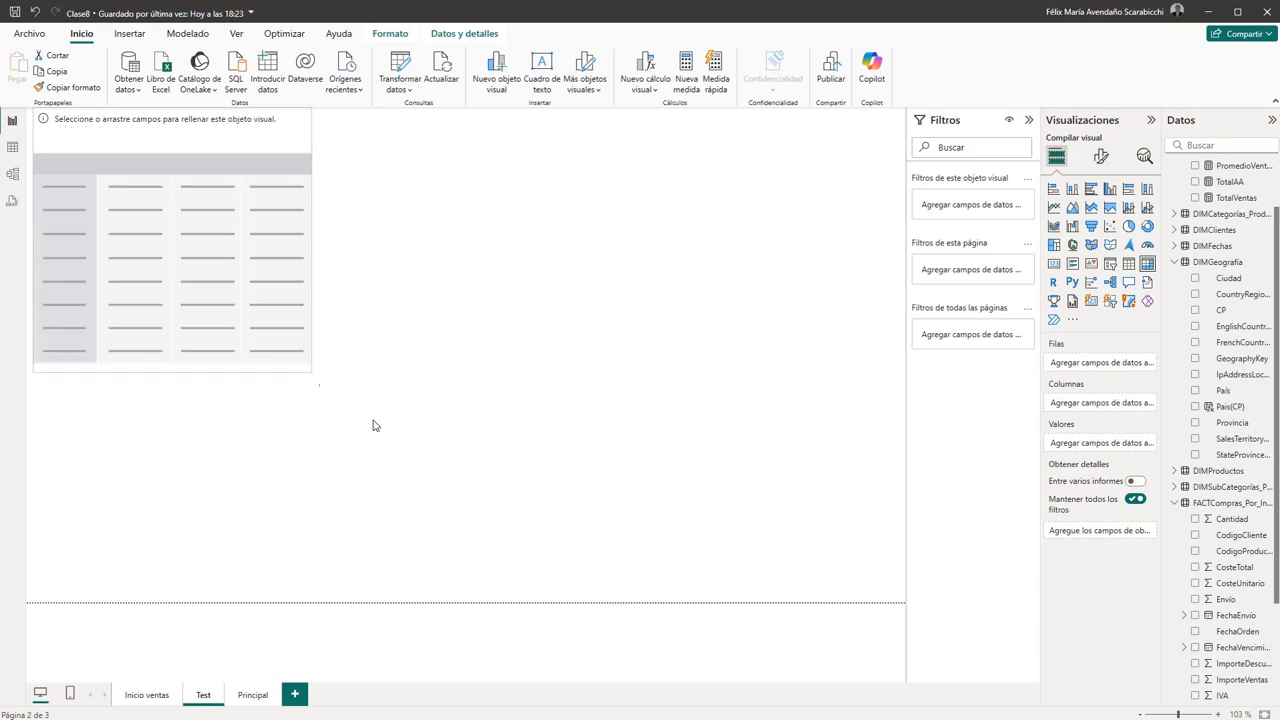
left_click_drag(373, 425, 453, 488)
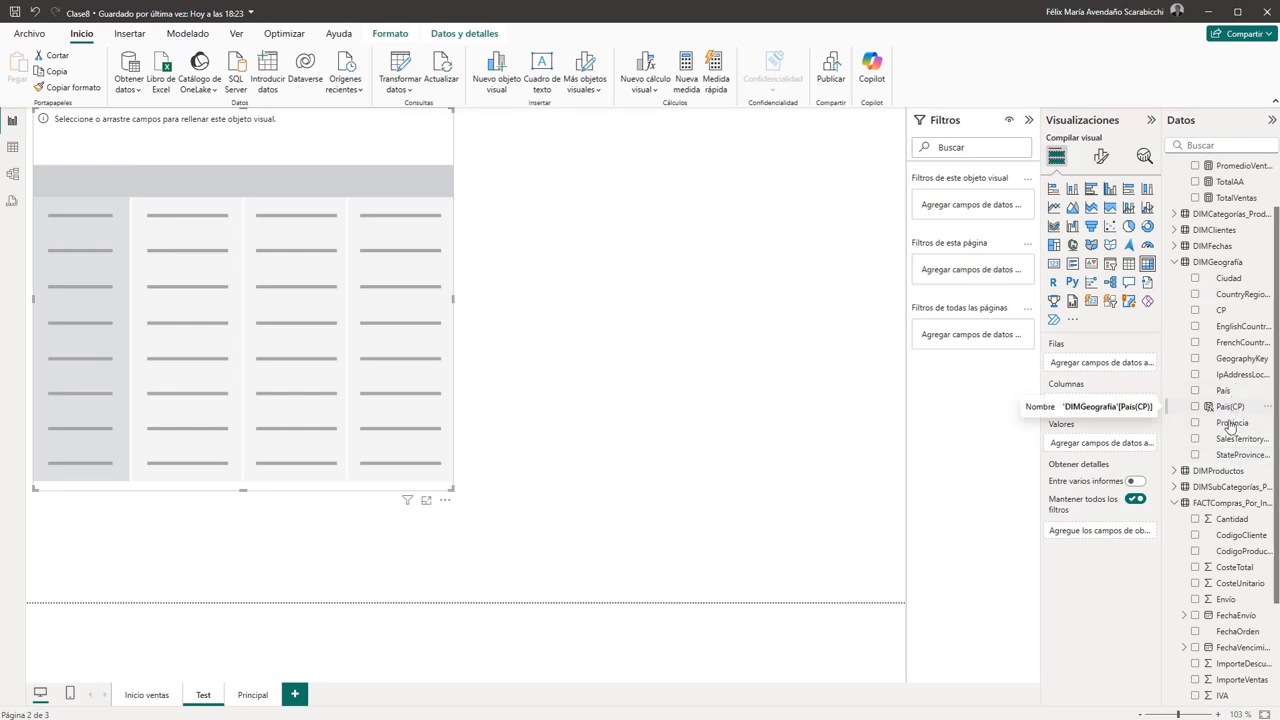
left_click_drag(1222, 393, 229, 294)
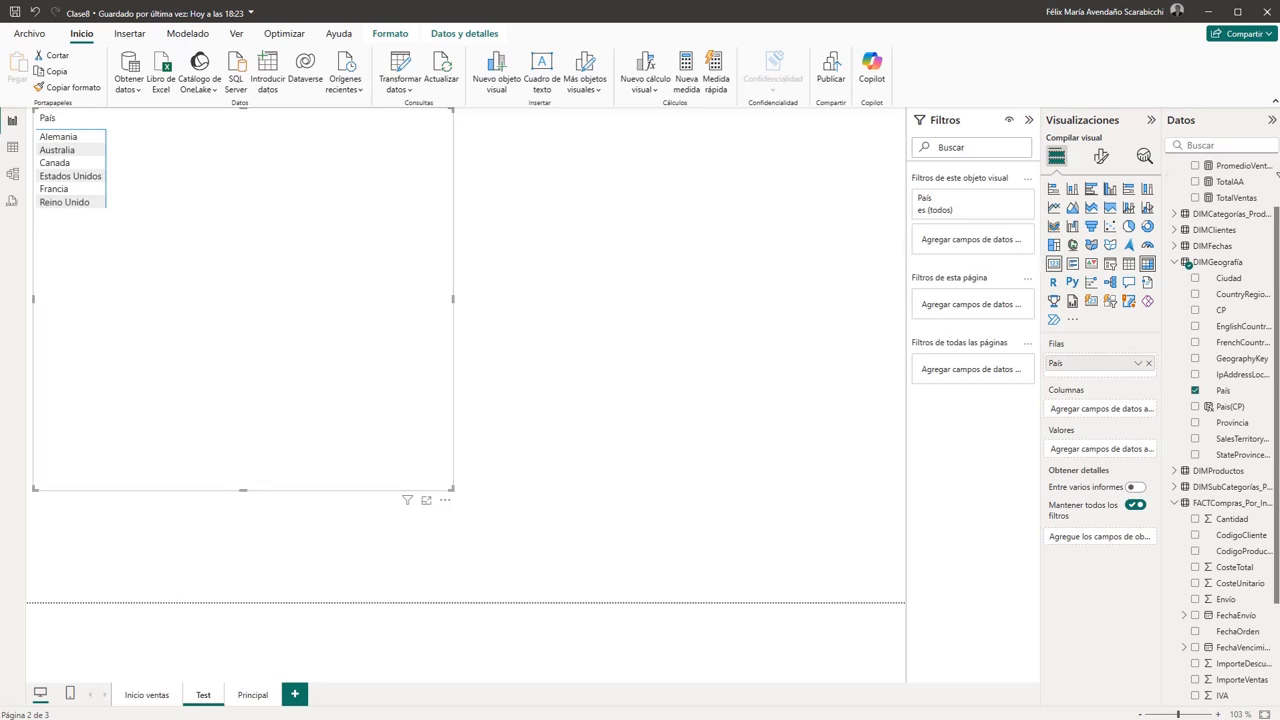
- Create a calculated column named Region in DIMGeografía and begin a SWITCH formula on 'DIMGeografía'[Pais(CP)]
right_click(1216, 262)
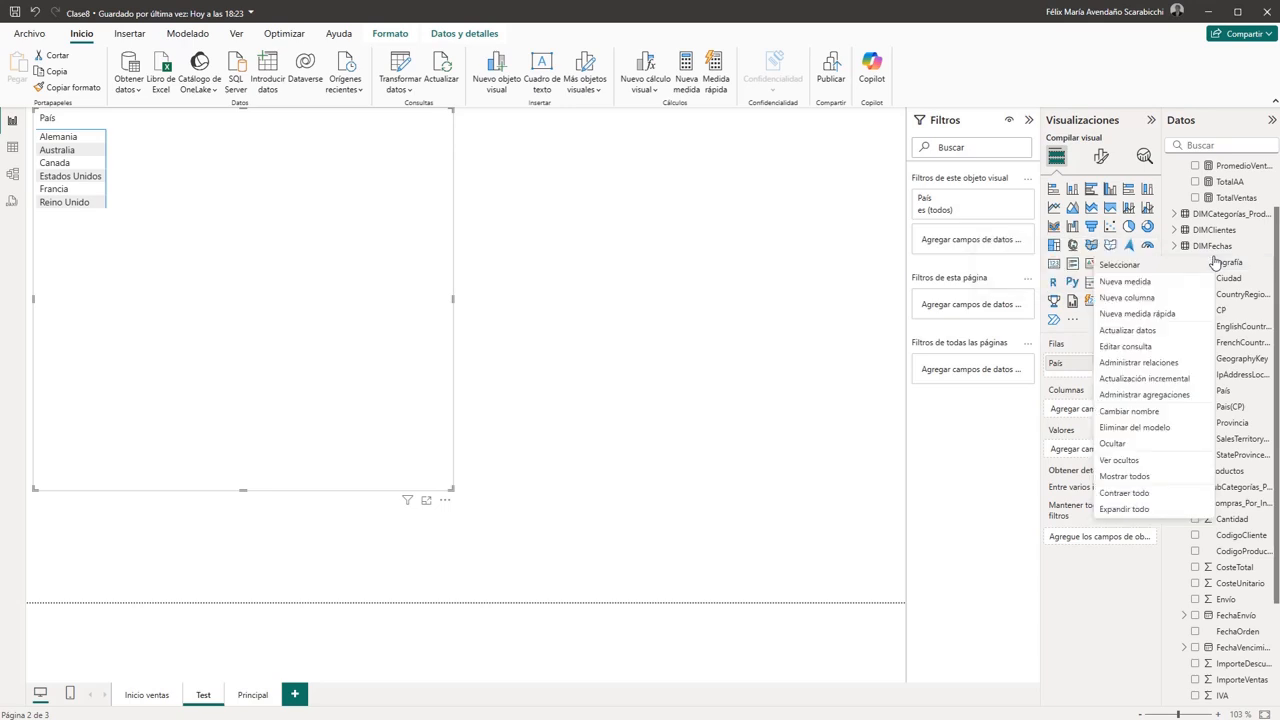
left_click(1148, 307)
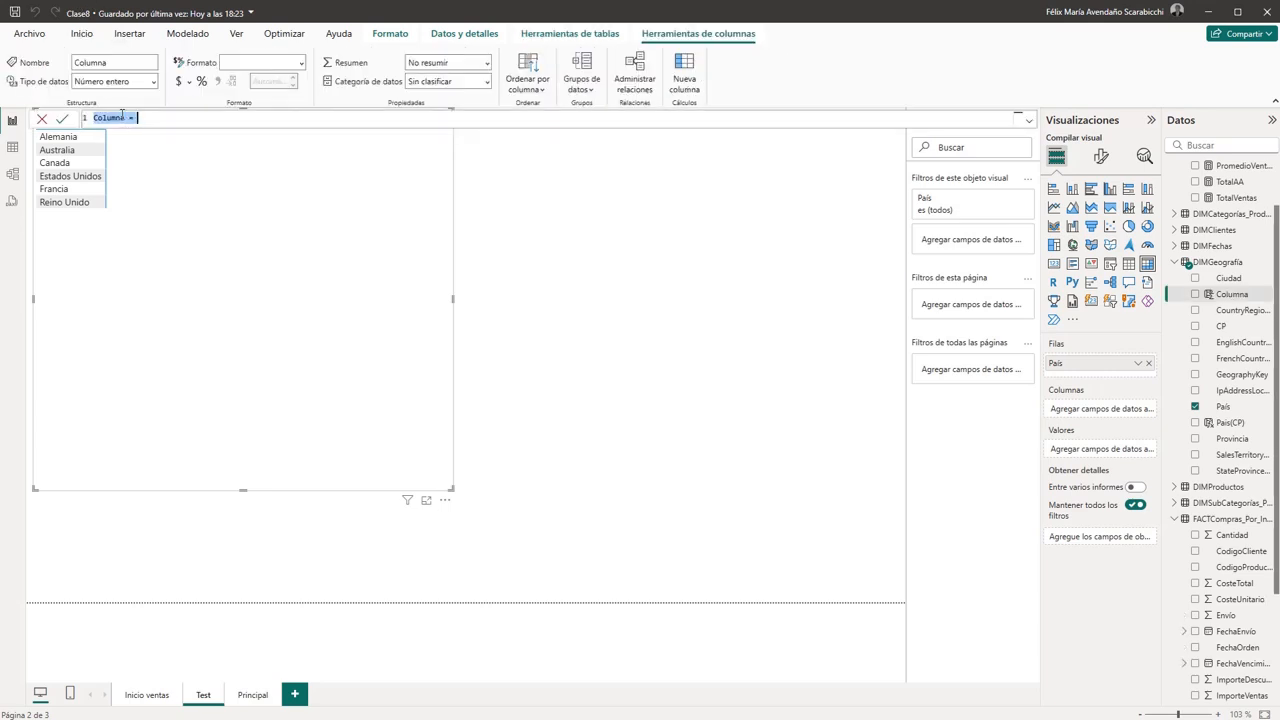
double_click(110, 118)
type("Region")
left_click(178, 115)
type("switch")
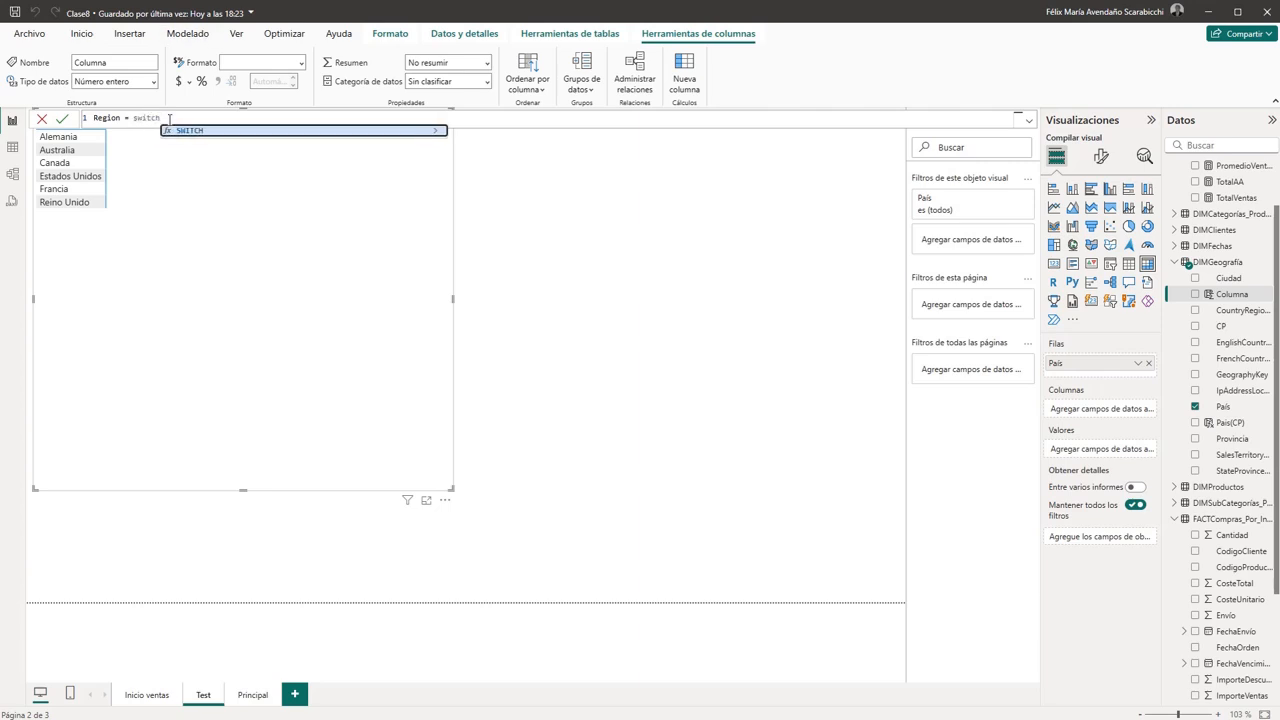
type("(")
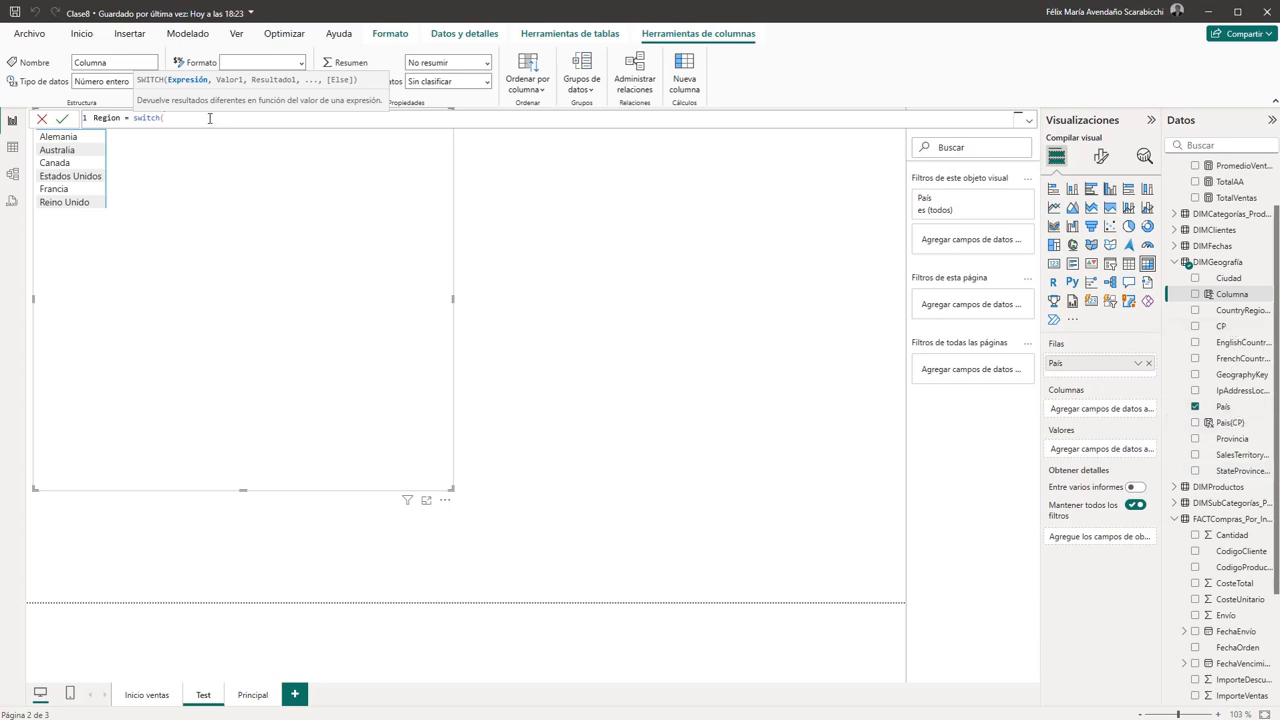
type("pais")
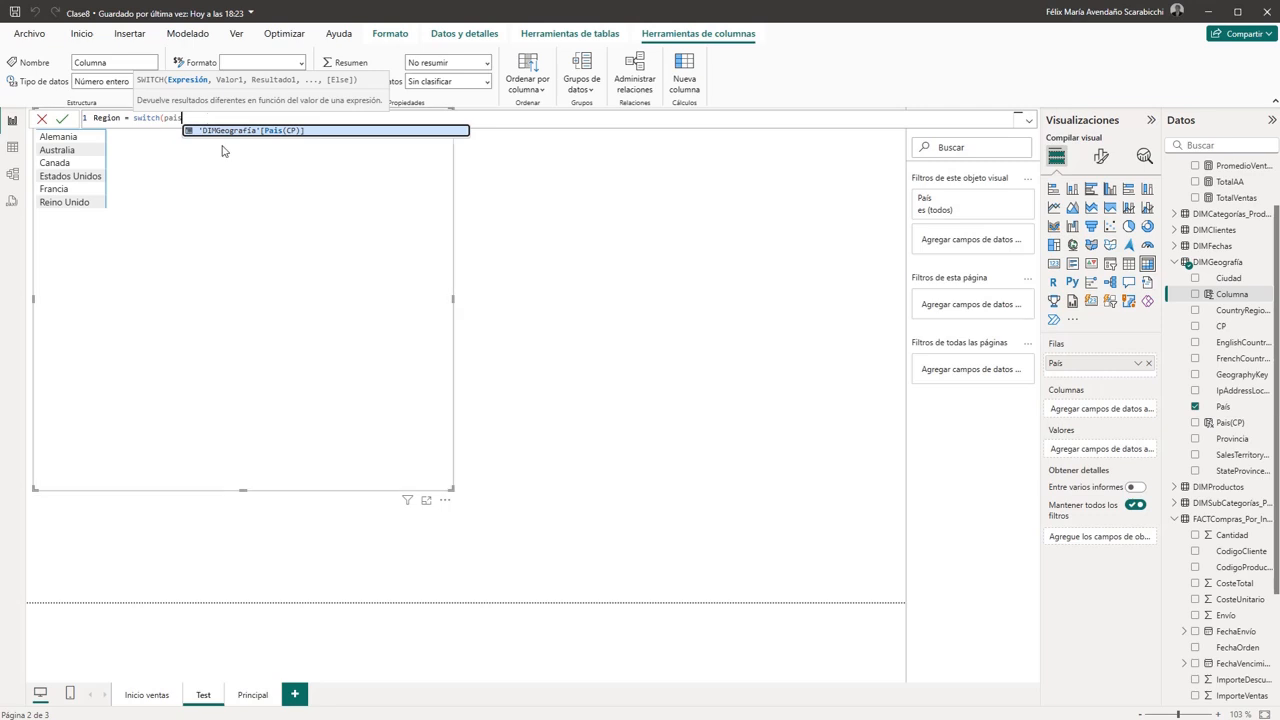
left_click(264, 134)
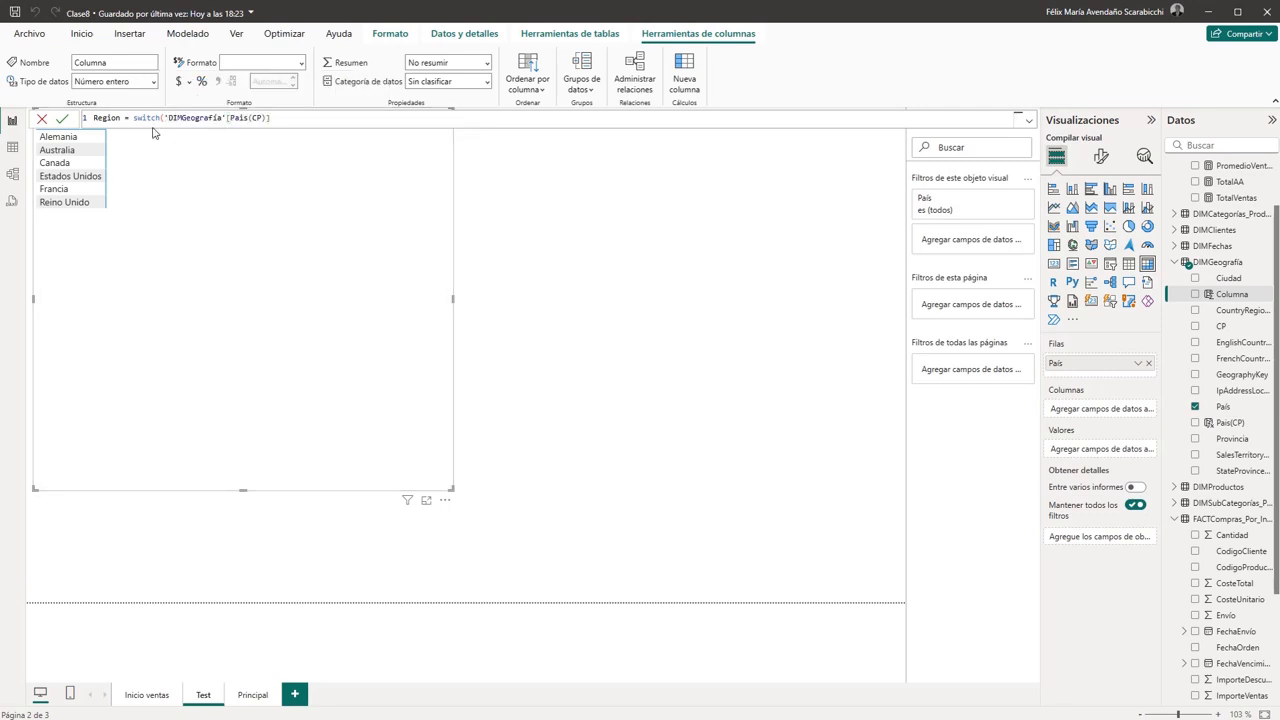
left_click(298, 118)
type(",")
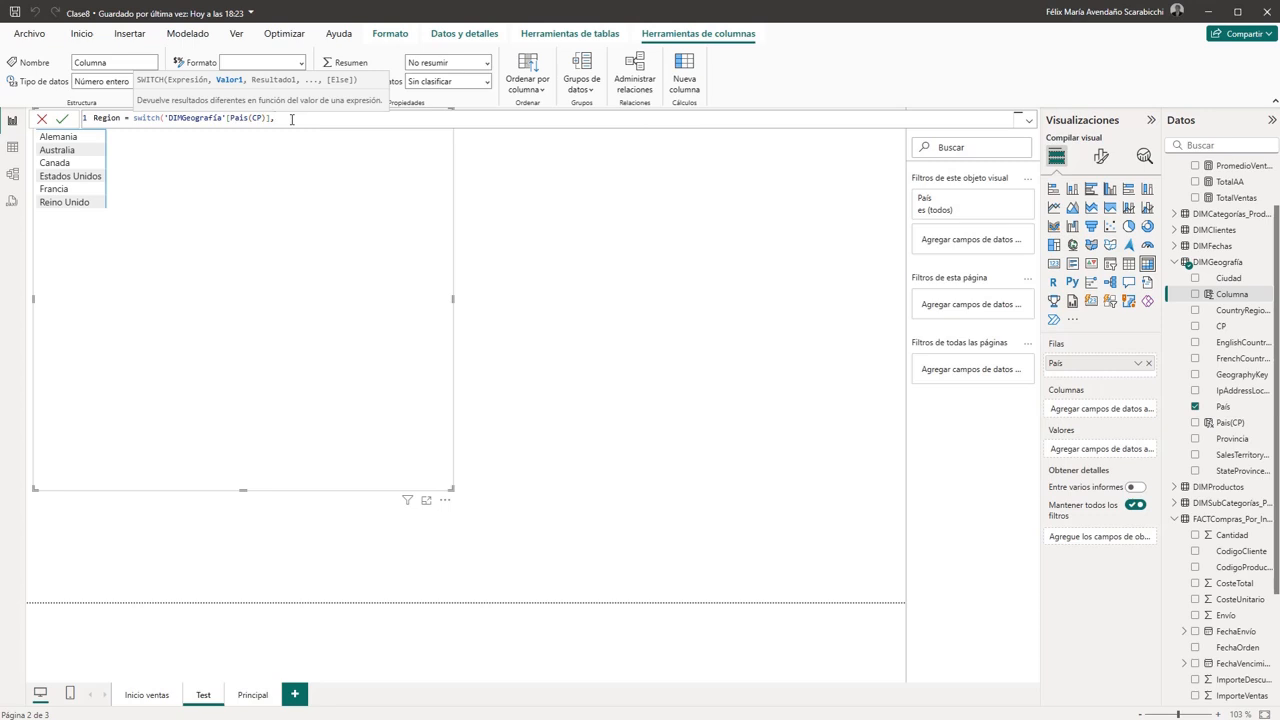
- Add the value and result pair "Alemania","Europa" to the SWITCH formula, followed by a comma
type("\"Alemania\",")
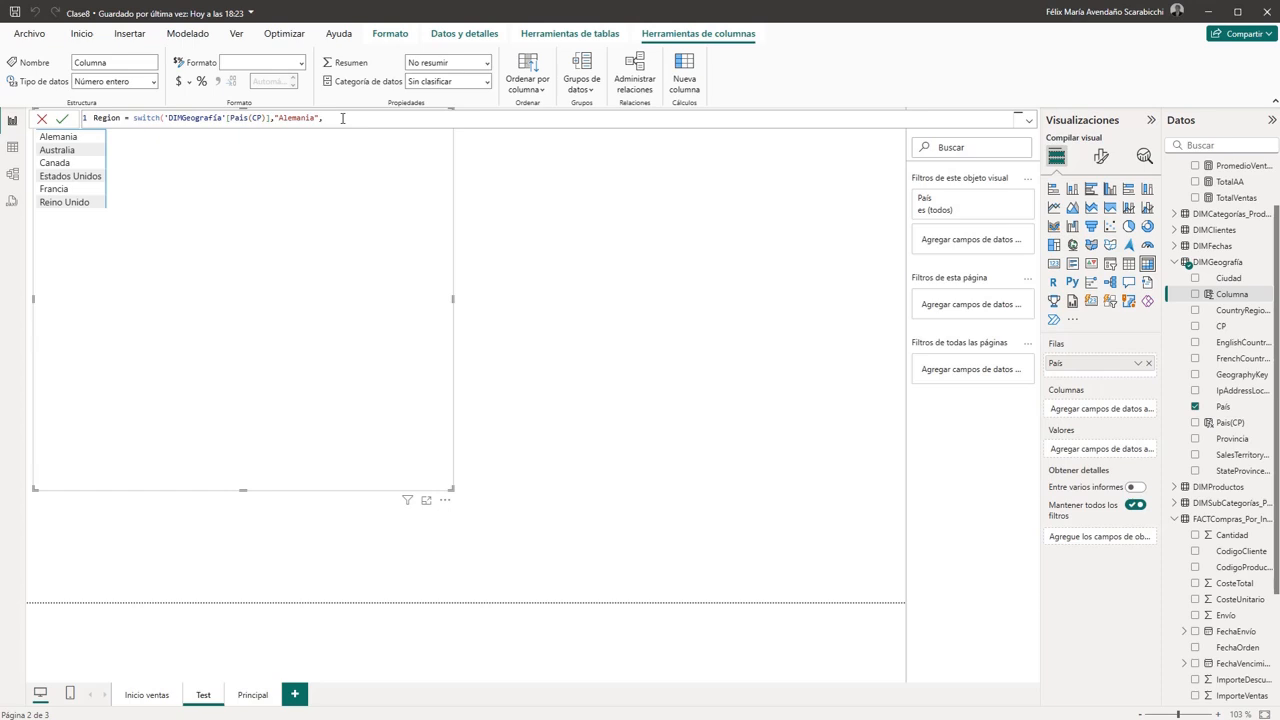
type("\",\"Europa\",")
key("Left")
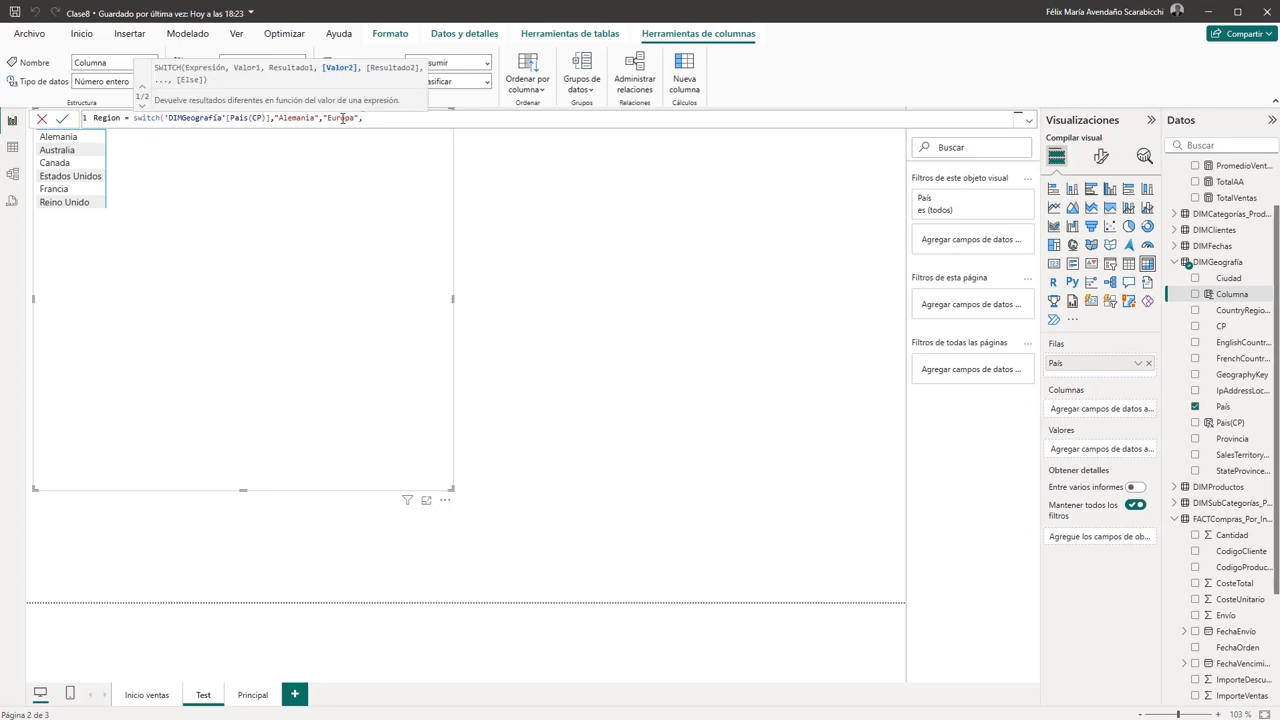
- Duplicate the "Alemania","Europa" pair twice at the end of the SWITCH formula
key("shift+Left")
key("shift+Left")
key("shift+Left")
key("shift+Left")
key("shift+Left")
key("shift+Left")
key("shift+Left")
key("shift+Left")
key("shift+Left")
key("shift+Left")
key("shift+Left")
key("shift+Left")
key("shift+Left")
key("shift+Left")
key("shift+Left")
key("shift+Left")
key("shift+Left")
key("shift+Left")
key("ctrl+c")
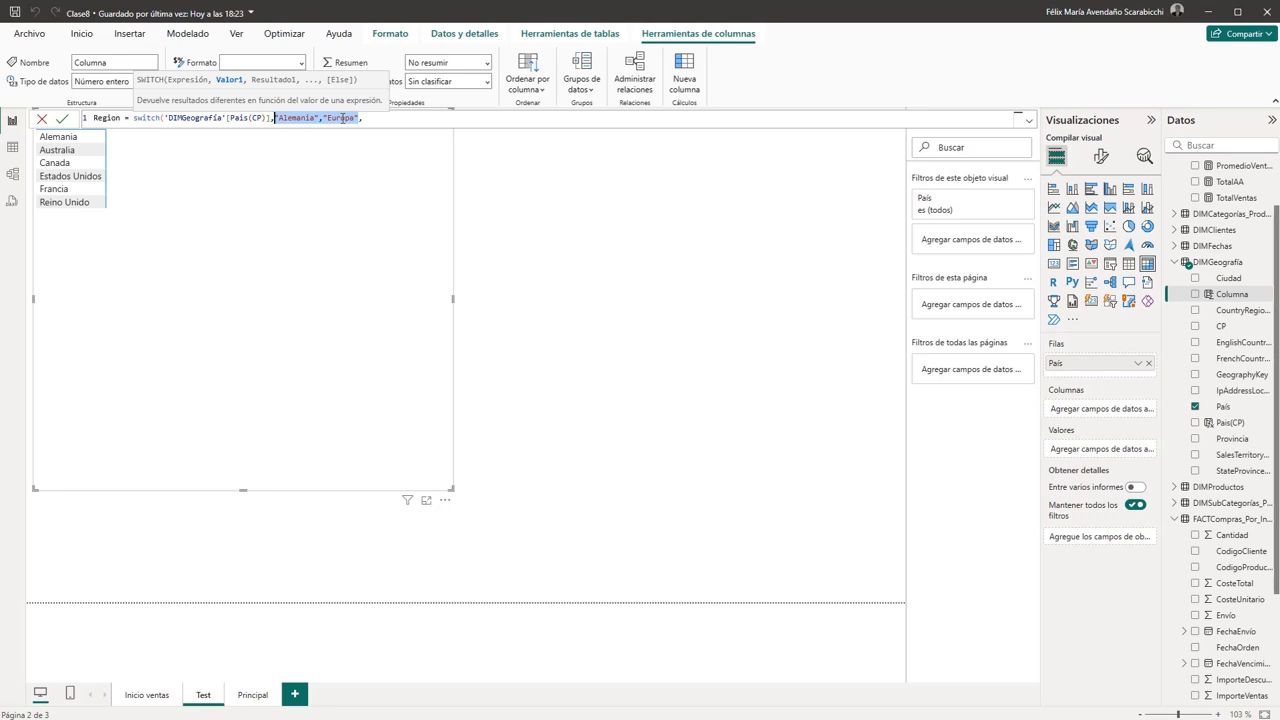
key("Right")
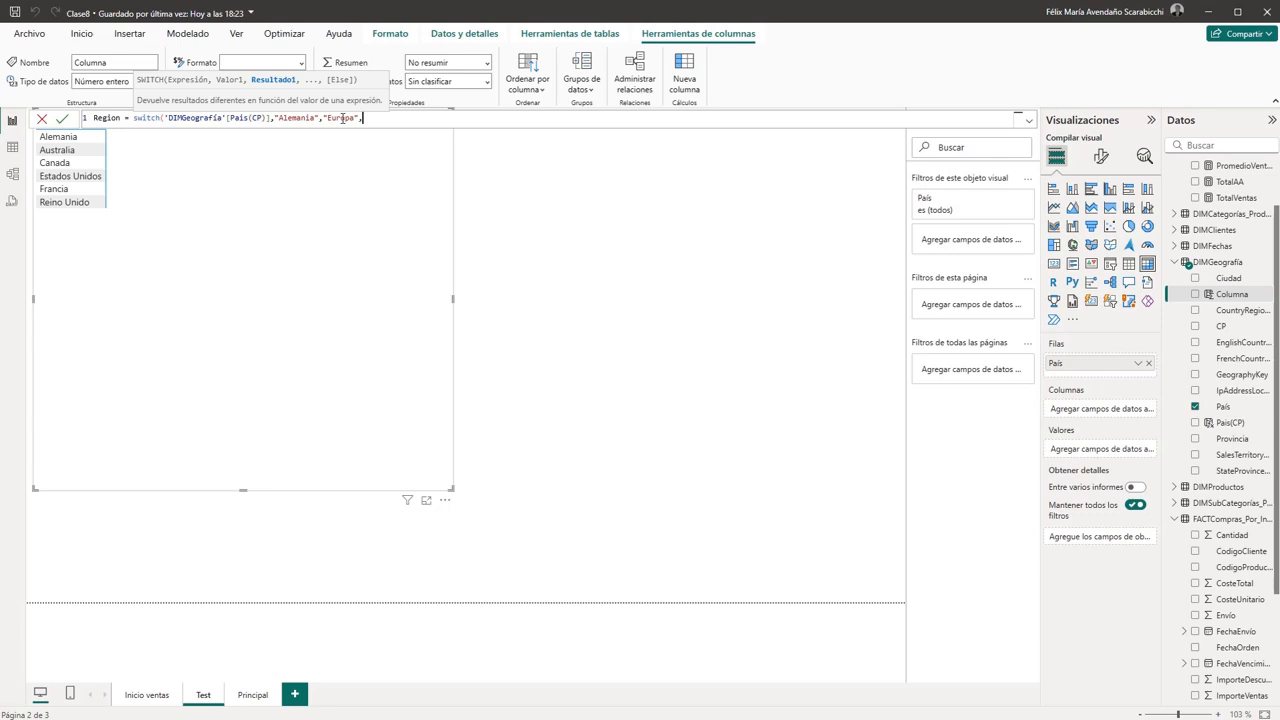
key("ctrl+v")
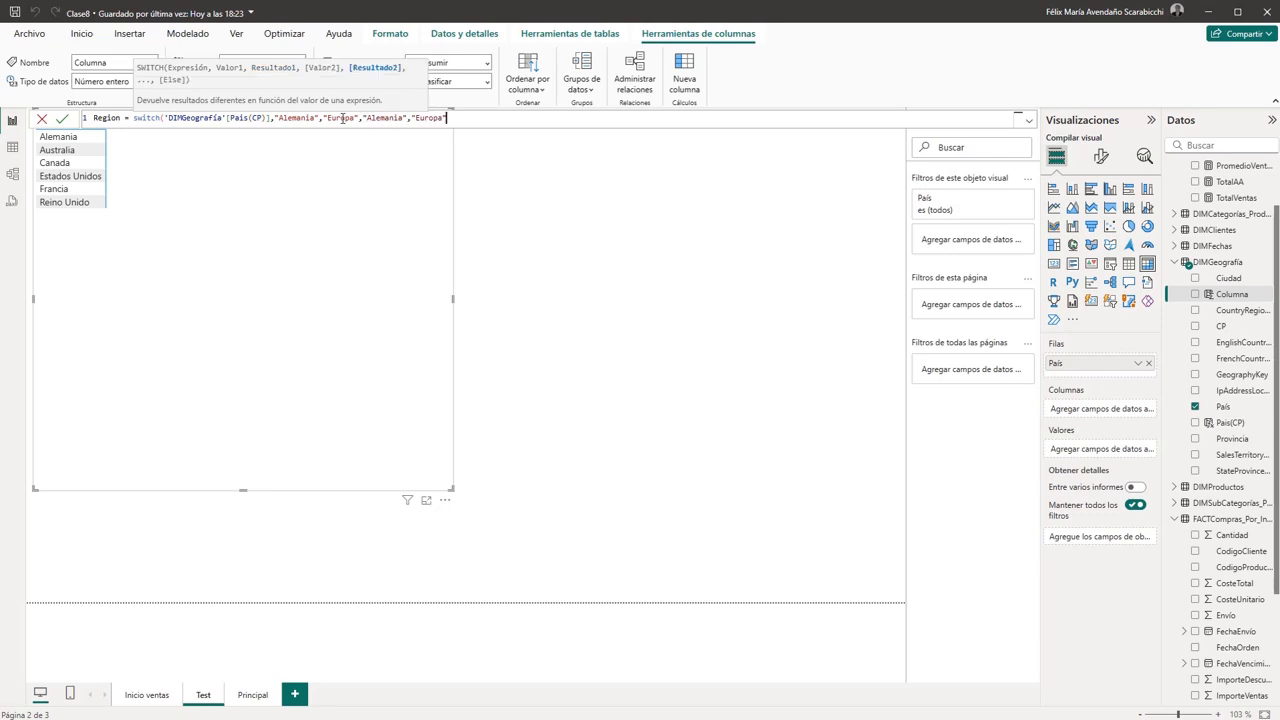
key("ctrl+v")
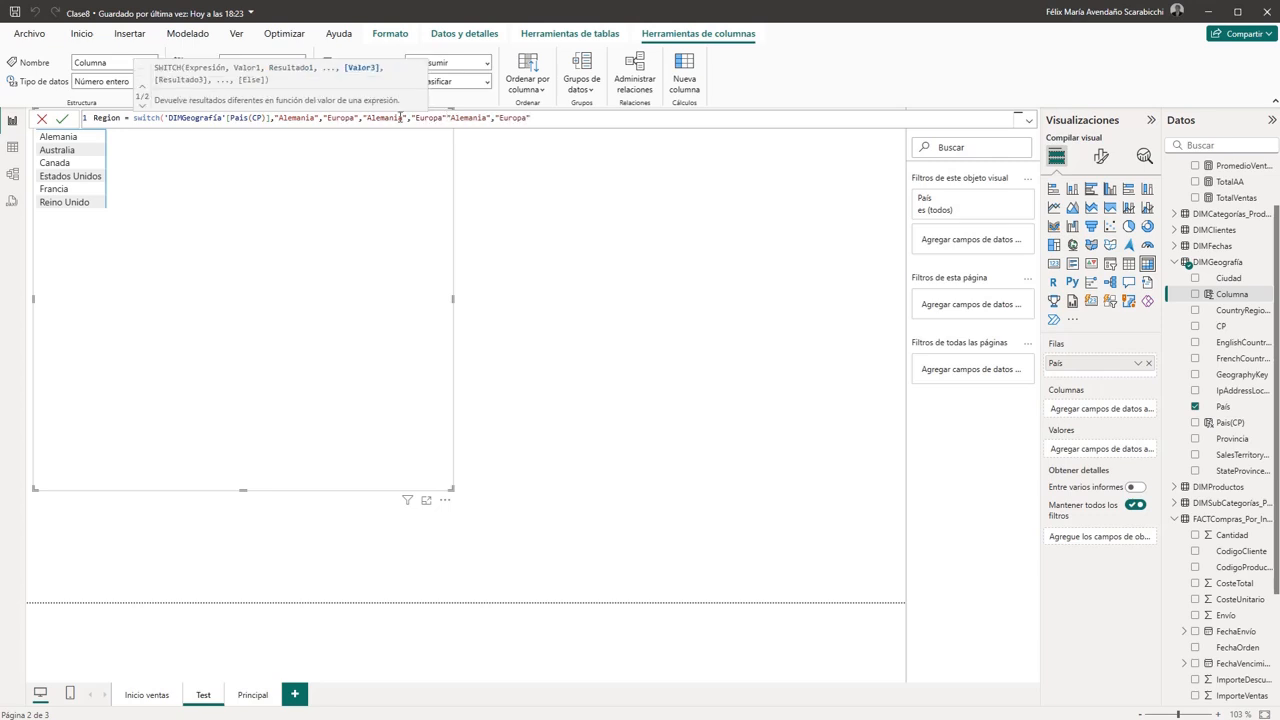
- Change the countries in the two copied pairs to Francia and Reino Unido, and commit the Region formula
left_click_drag(403, 118, 368, 120)
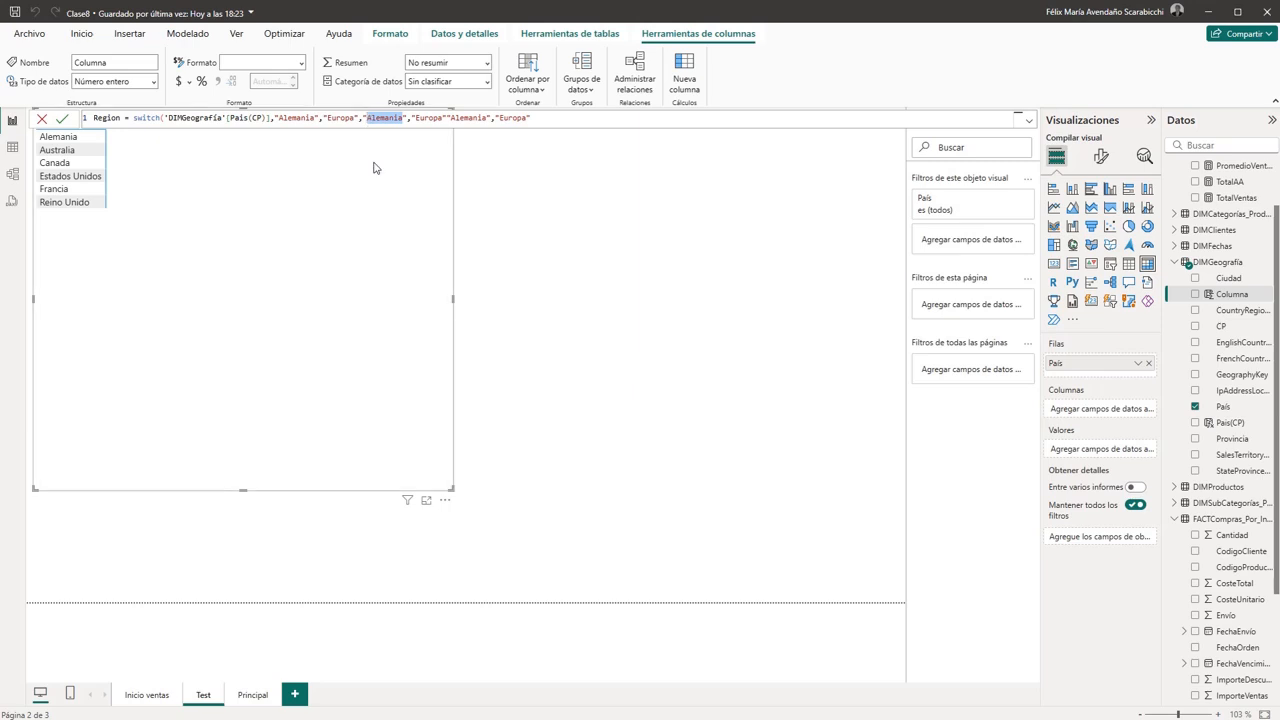
type("Francia")
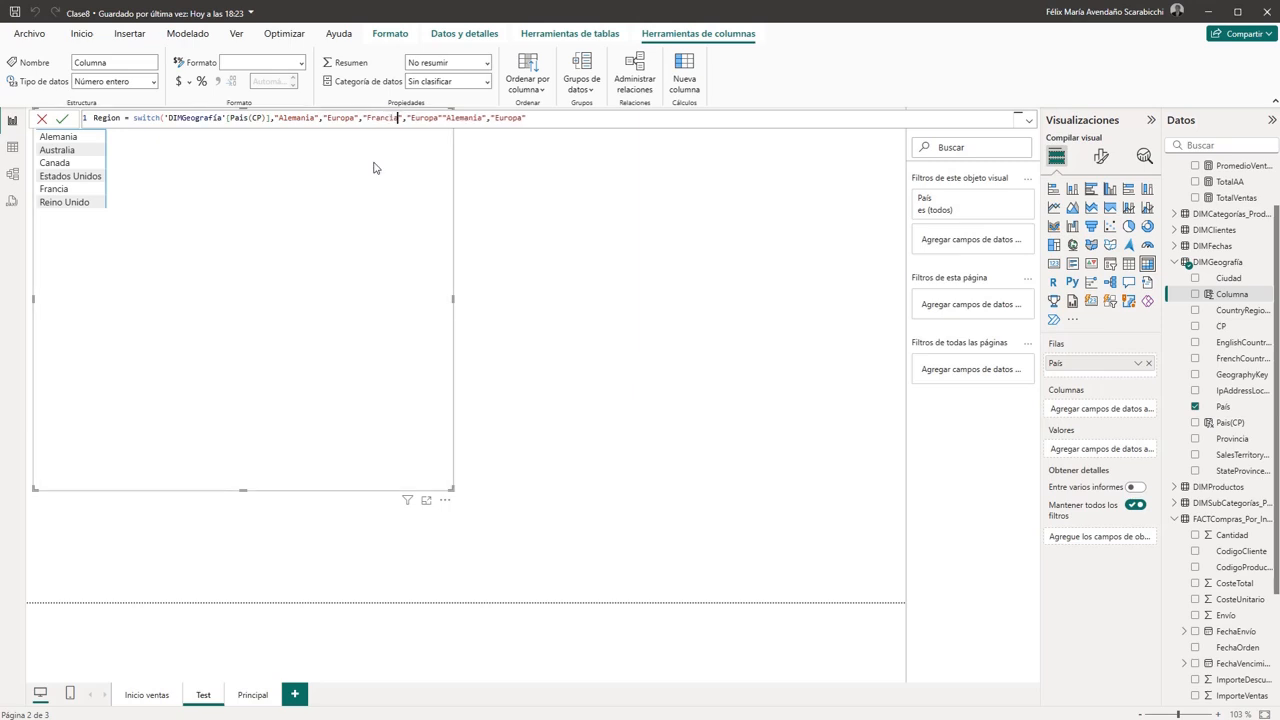
key("Right")
key("Right")
key("Right")
key("Right")
key("Right")
key("Right")
key("Right")
key("Right")
key("Right")
key("Right")
key("Right")
key("Right")
key("Right")
key("Right")
key("Right")
key("Right")
key("Right")
key("shift+Left")
key("shift+Left")
key("shift+Left")
key("shift+Left")
key("shift+Left")
key("shift+Left")
key("shift+Left")
key("shift+Left")
type("Reino Unido")
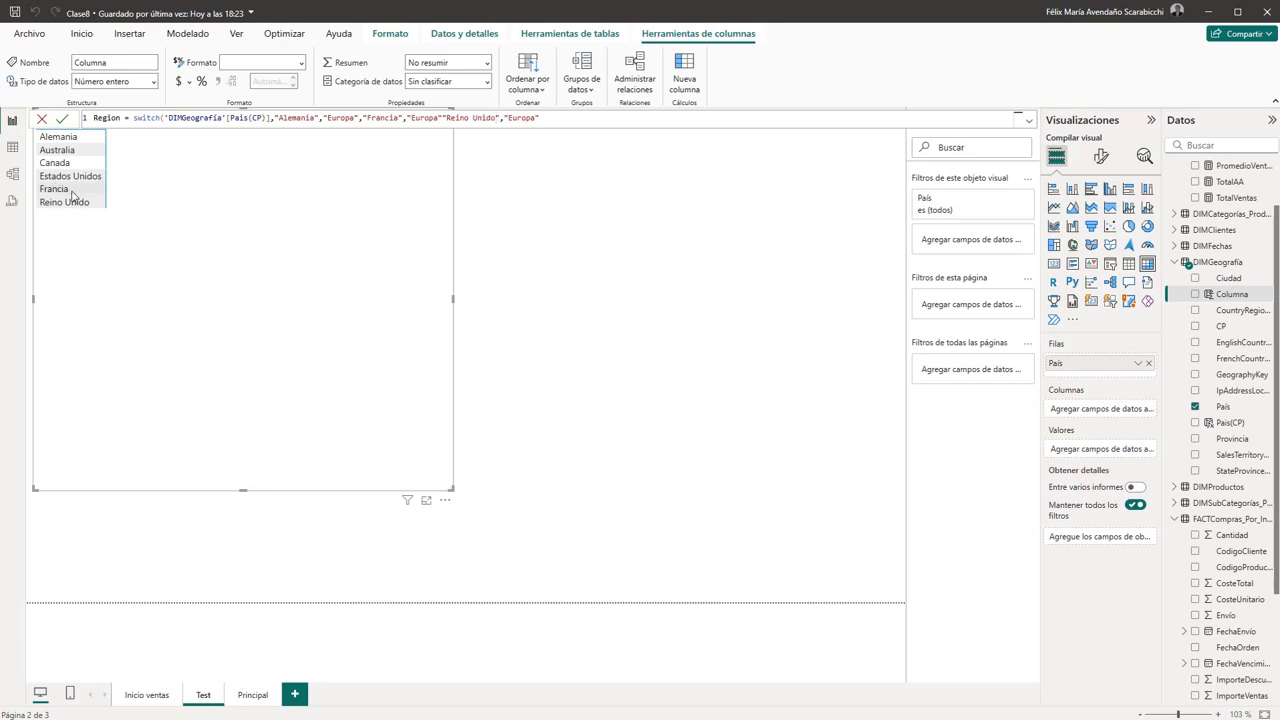
key("Return")
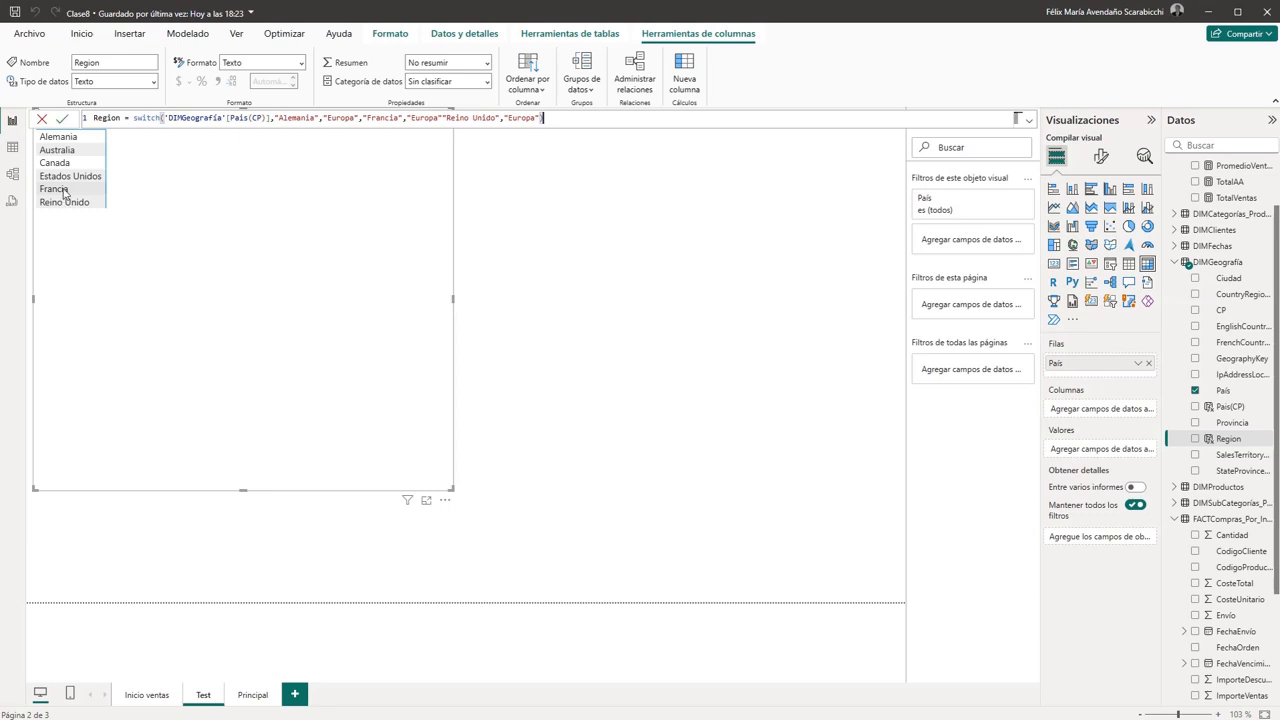
- Add a comma after the last "Europa" and the missing comma before "Reino Unido" in the Region formula
right_click(64, 191)
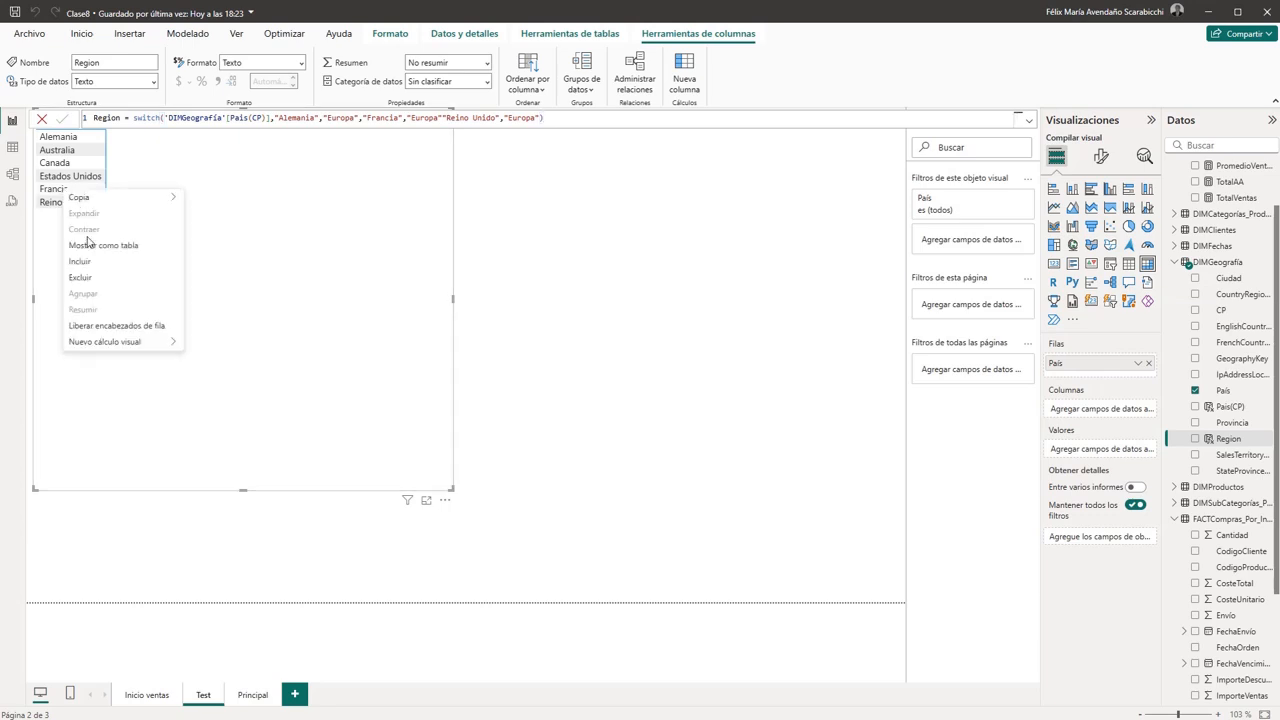
mouse_move(90, 205)
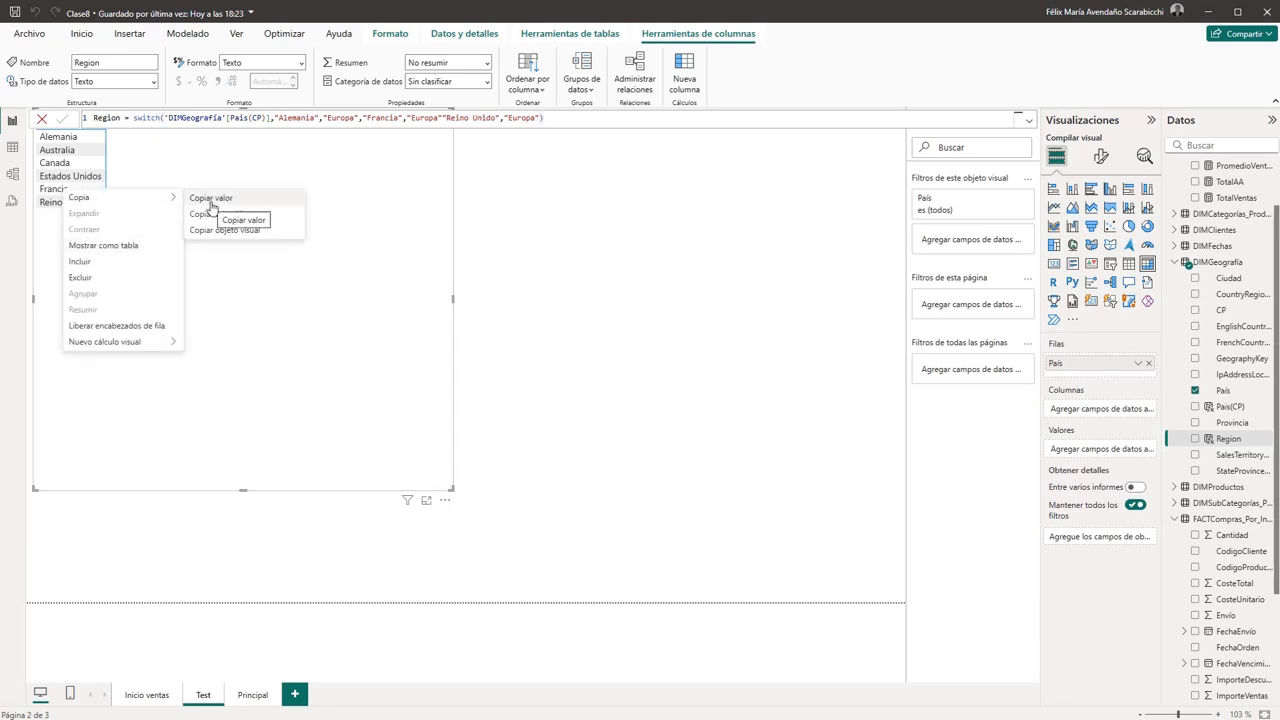
left_click(566, 118)
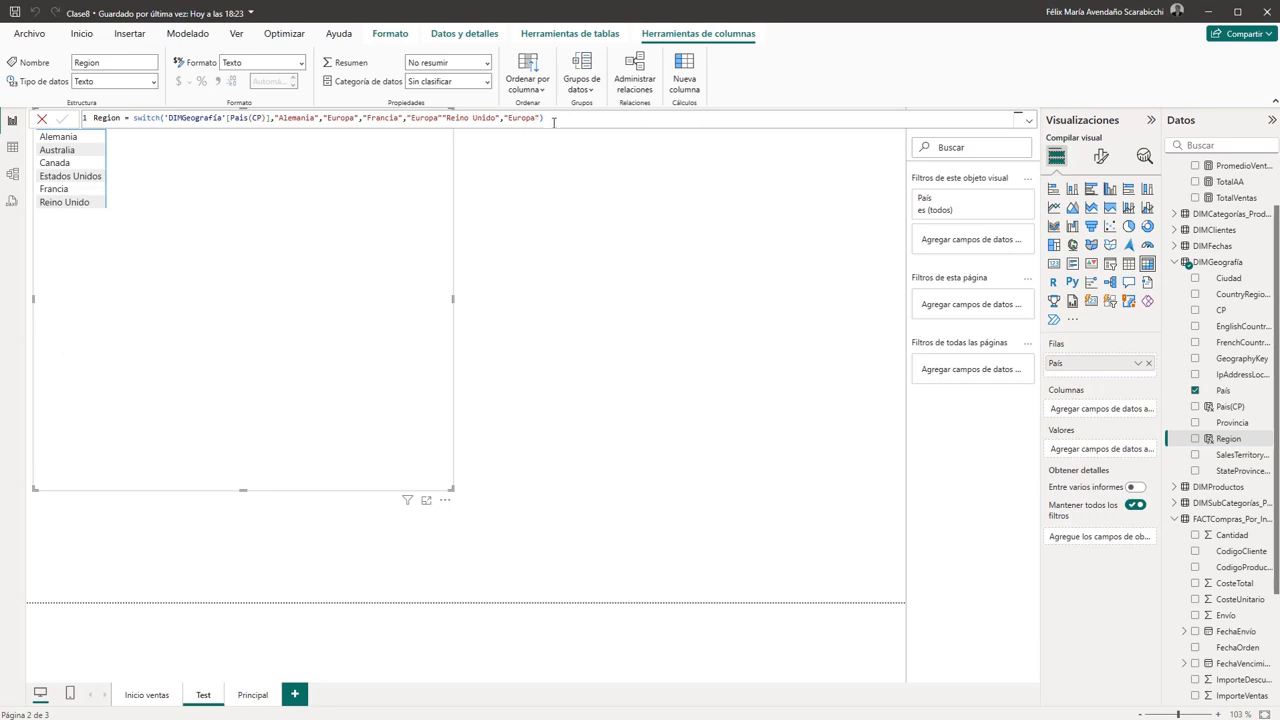
type(")],")
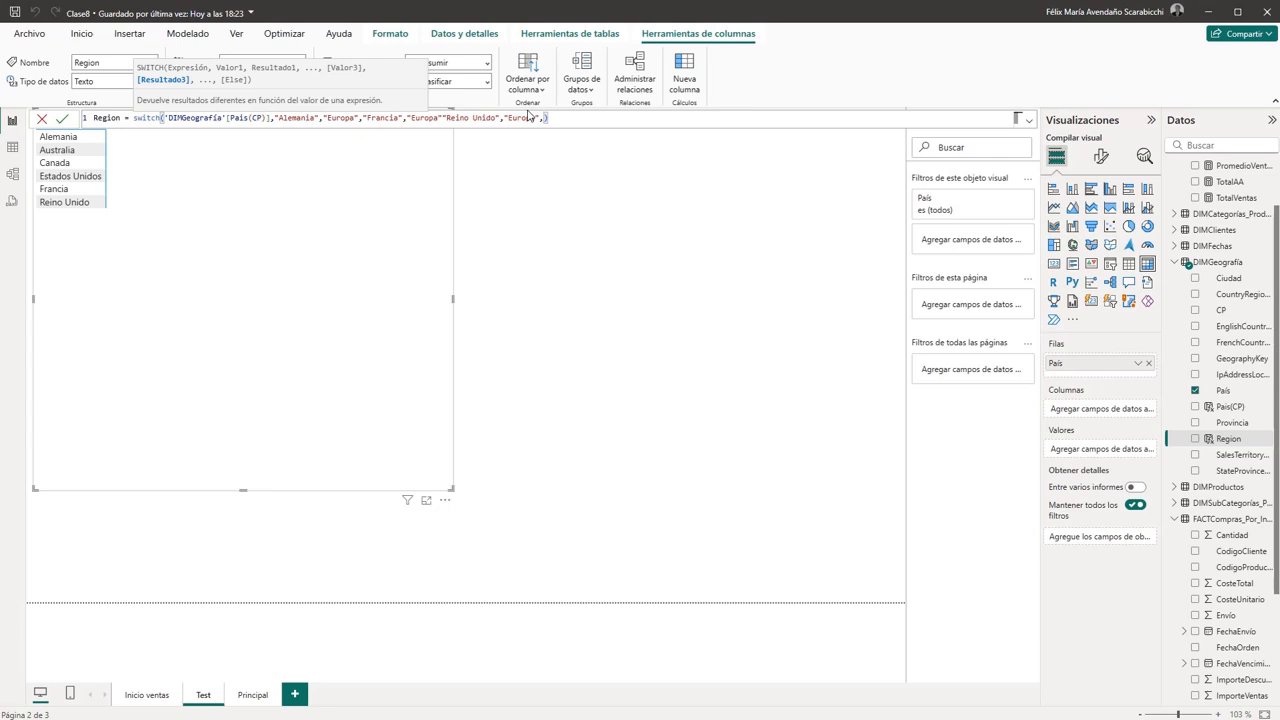
key("ctrl+shift+Left")
key("ctrl+shift+Left")
key("ctrl+shift+Left")
key("ctrl+shift+Left")
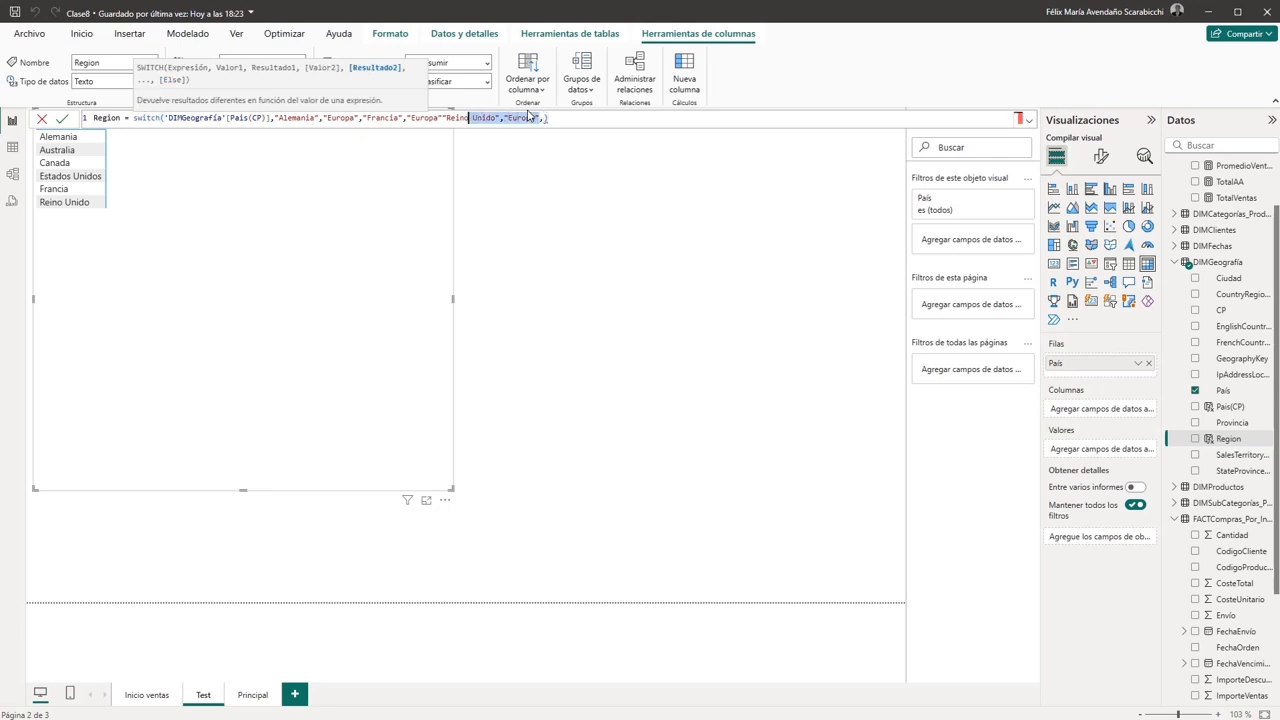
key("ctrl+shift+Left")
key("Left")
key("Left")
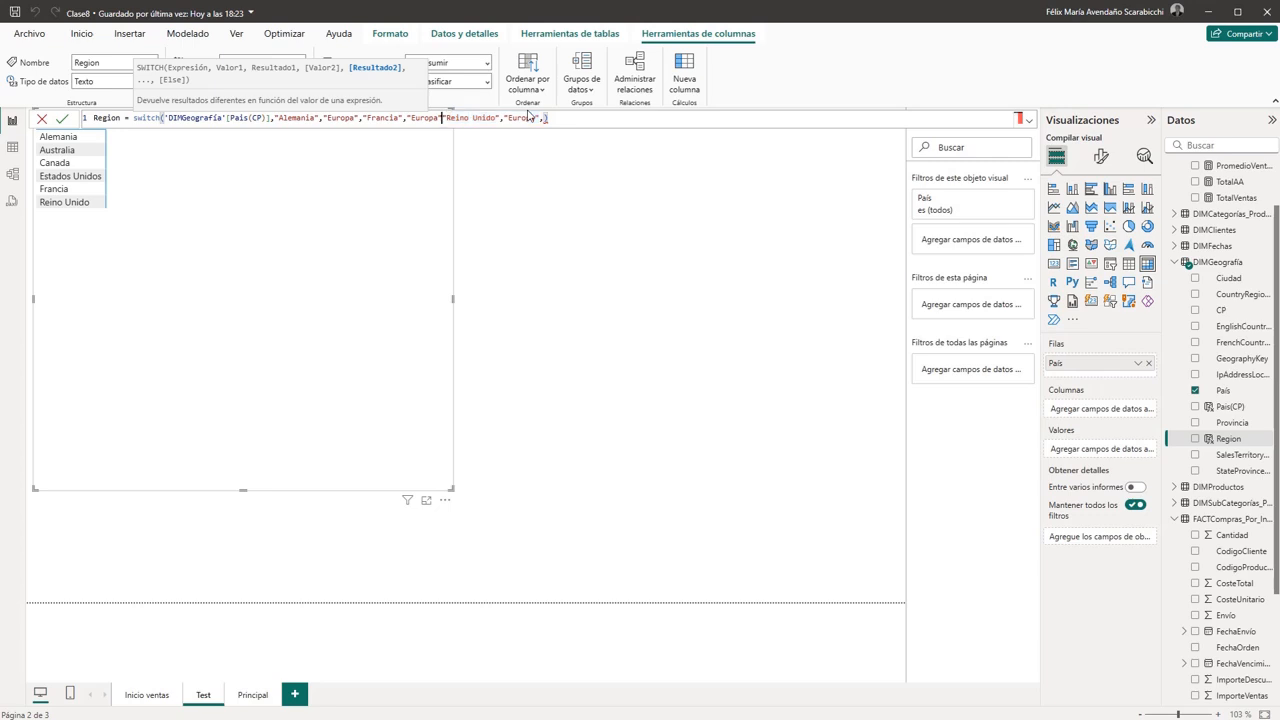
type(",")
- Duplicate the "Reino Unido","Europa" pair twice at the end of the SWITCH formula, separating the copies with a comma
key("shift+Right")
key("shift+Right")
key("shift+Right")
key("shift+Right")
key("shift+Right")
key("shift+Right")
key("shift+Right")
key("shift+Right")
key("shift+Right")
key("shift+Right")
key("shift+Right")
key("shift+Right")
key("shift+Right")
key("shift+Right")
key("shift+Right")
key("shift+Right")
key("shift+Right")
key("shift+Right")
key("shift+Right")
key("shift+Right")
key("ctrl+c")
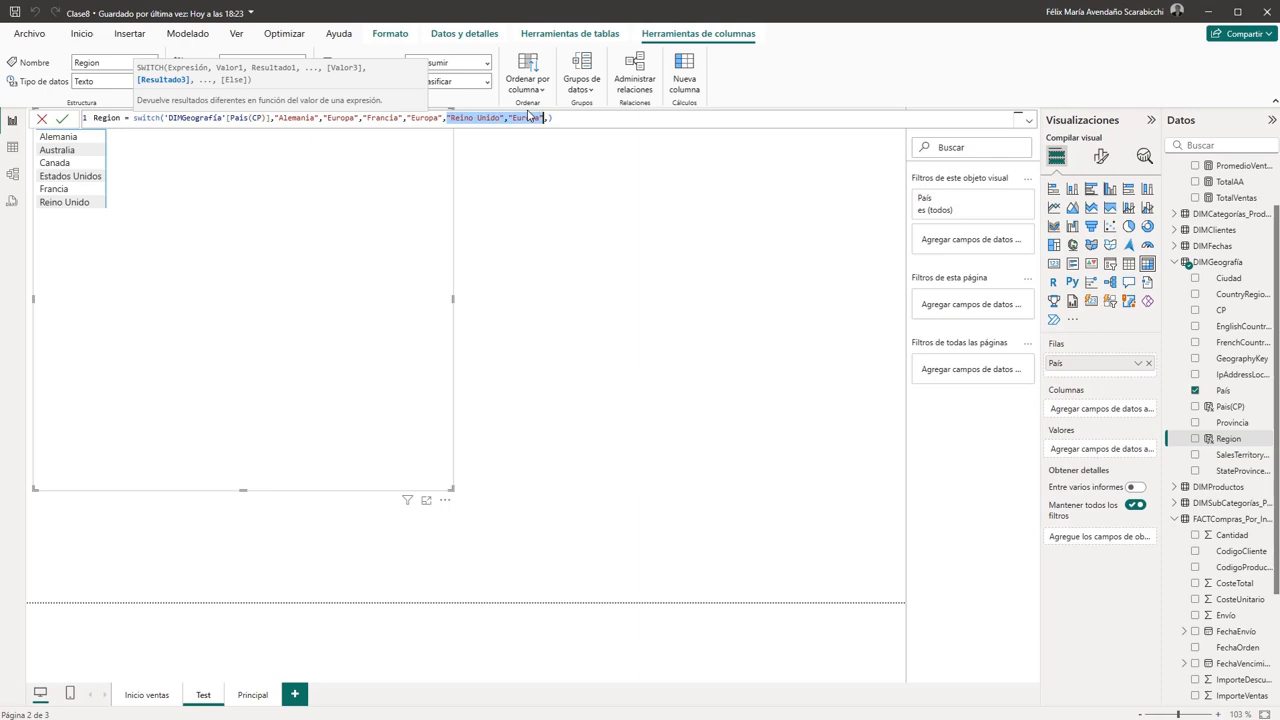
key("Right")
key("Right")
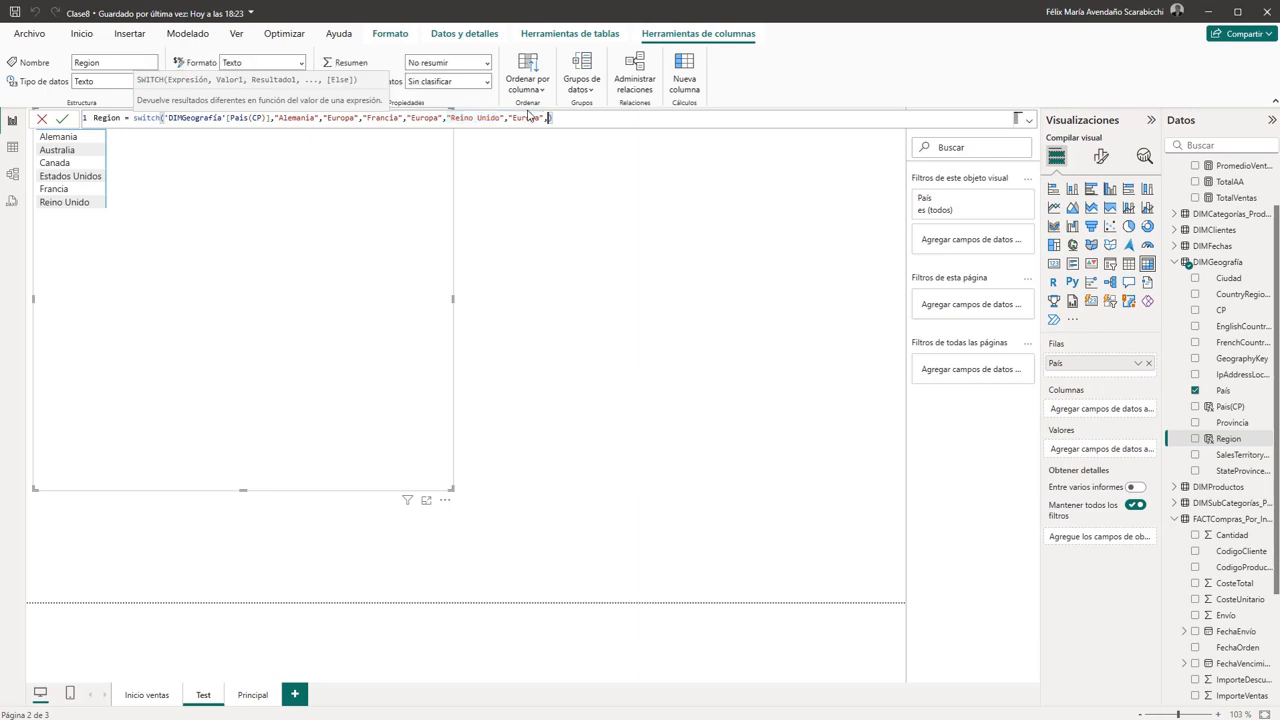
key("ctrl+v")
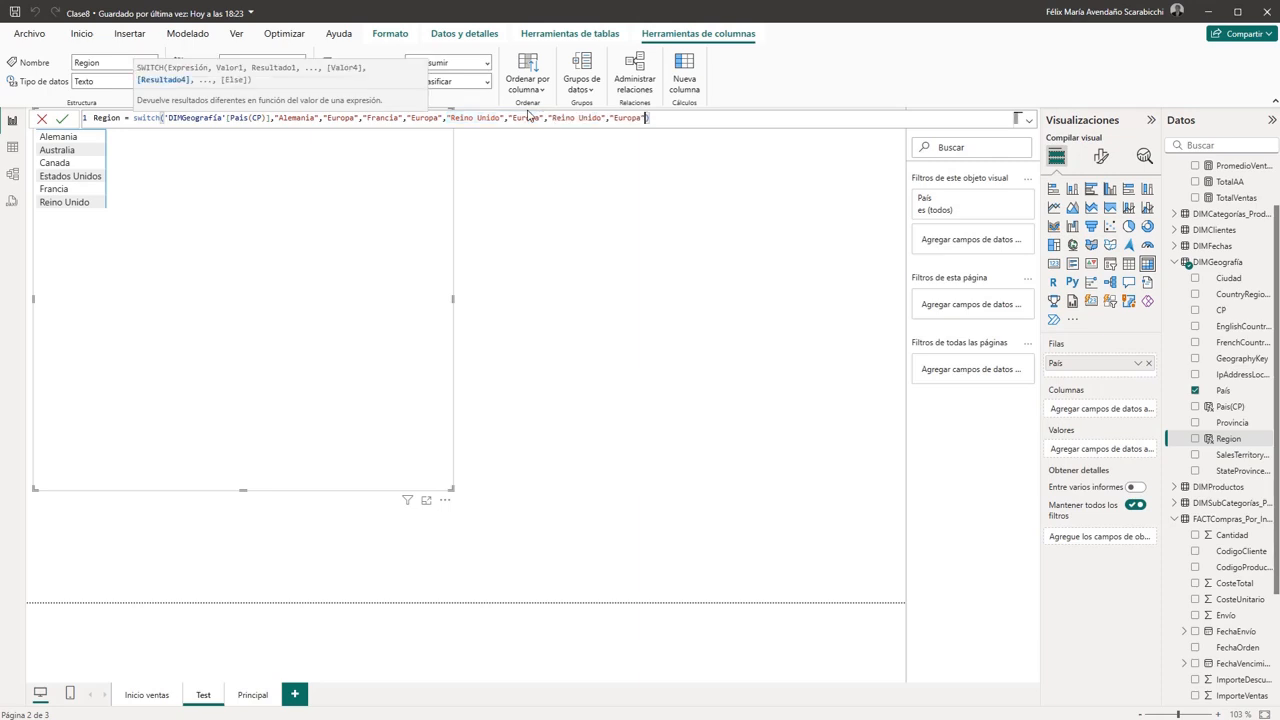
type(",")
key("ctrl+v")
- Change the country in the first copied "Reino Unido" pair to Canada
key("Left")
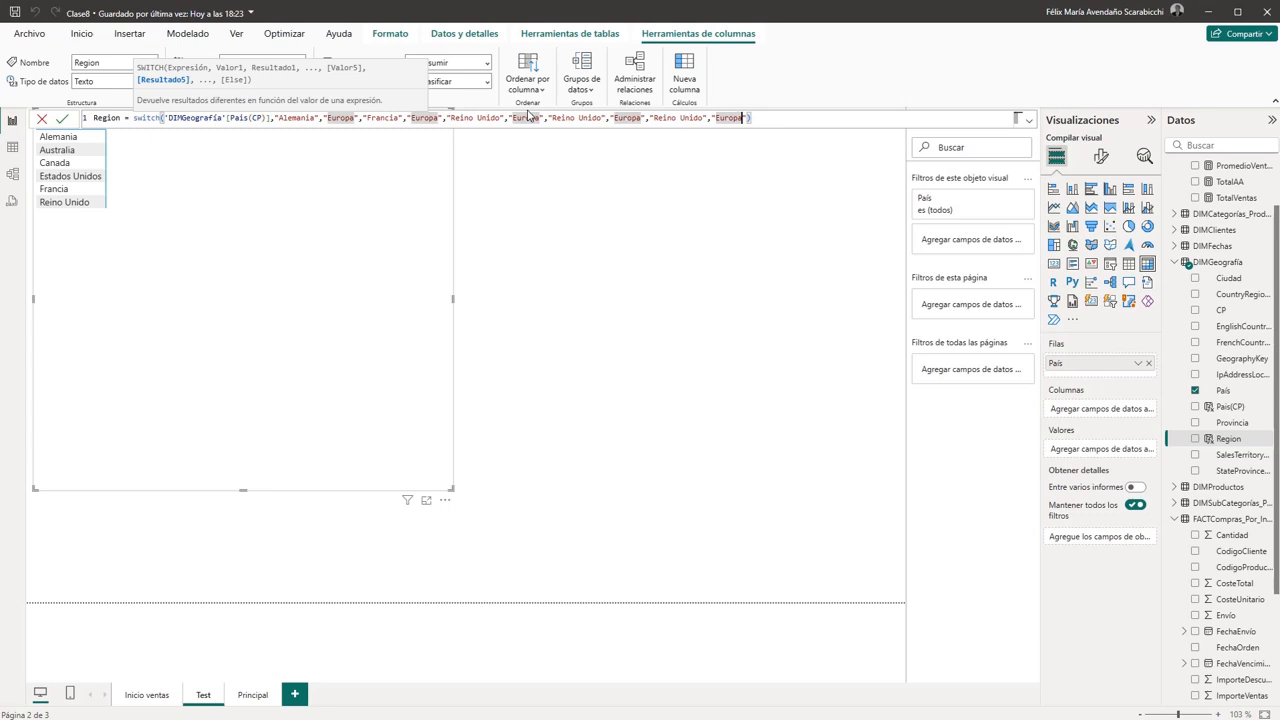
key("Left")
key("Left")
key("Left")
key("Left")
key("Left")
key("Left")
key("Left")
key("Left")
key("Left")
key("Left")
key("Left")
key("Left")
key("Left")
key("Left")
key("Left")
key("Left")
key("Left")
key("Left")
key("Left")
key("Left")
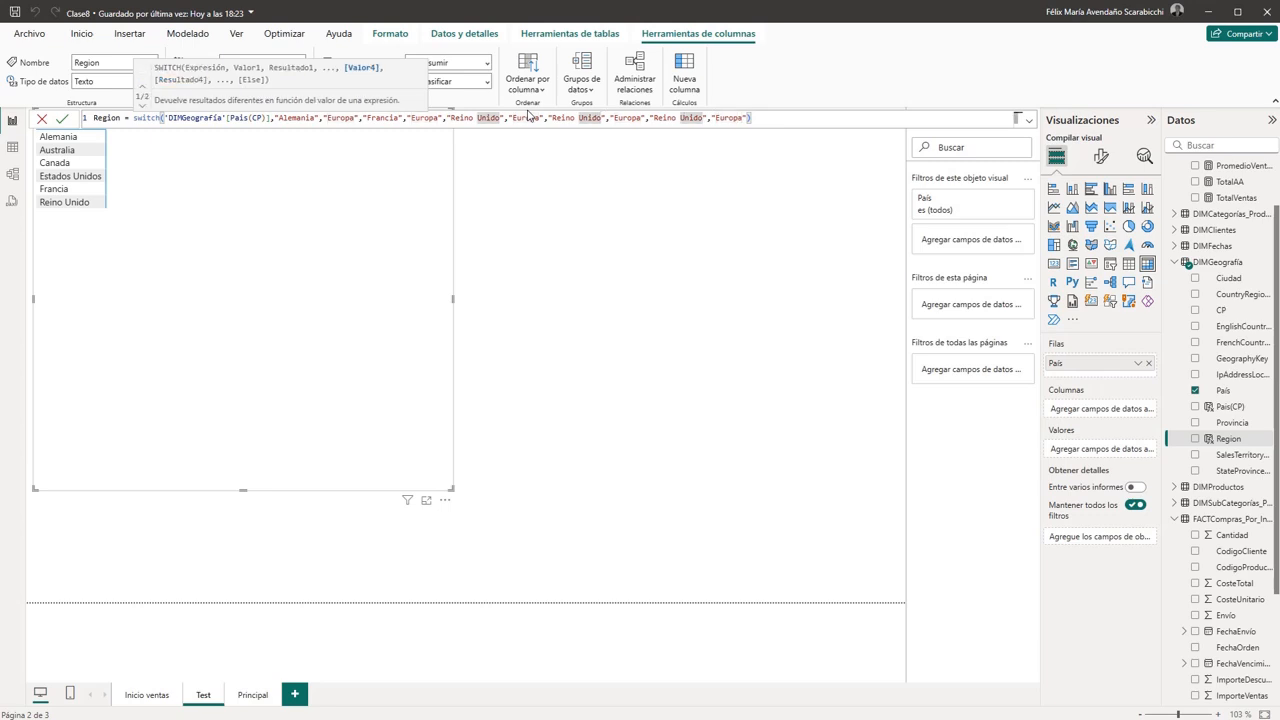
key("shift+Left")
key("shift+Left")
key("shift+Left")
key("shift+Left")
key("shift+Left")
key("shift+Left")
key("shift+Left")
key("shift+Left")
key("shift+Left")
key("shift+Left")
key("shift+Left")
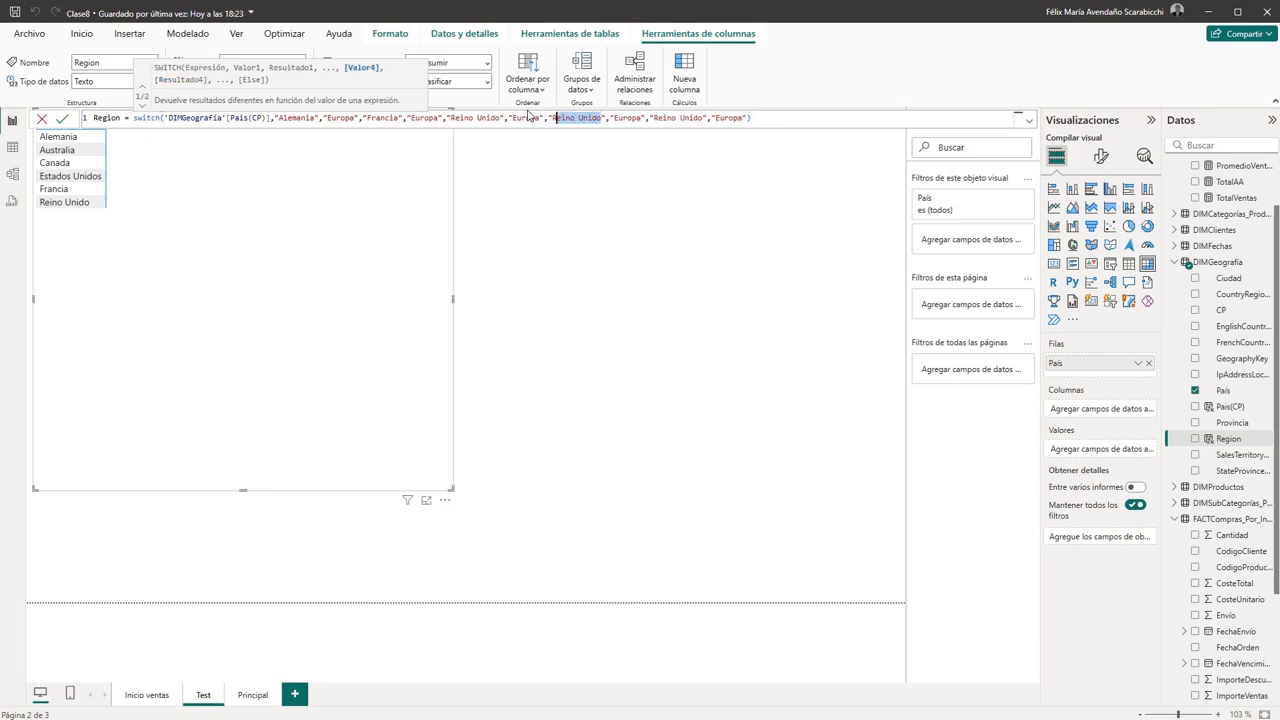
key("shift+Left")
type("Canada")
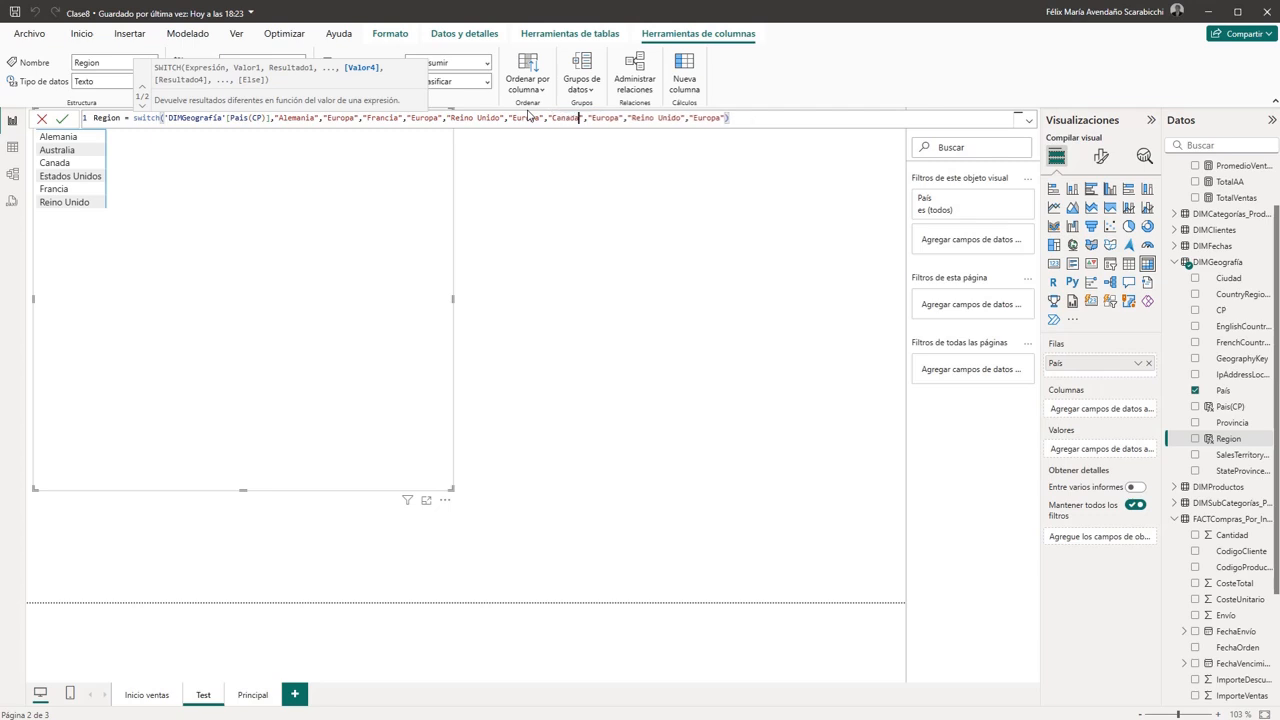
- Set the region result paired with Canada to America in the SWITCH formula
key("Right")
key("Right")
key("Right")
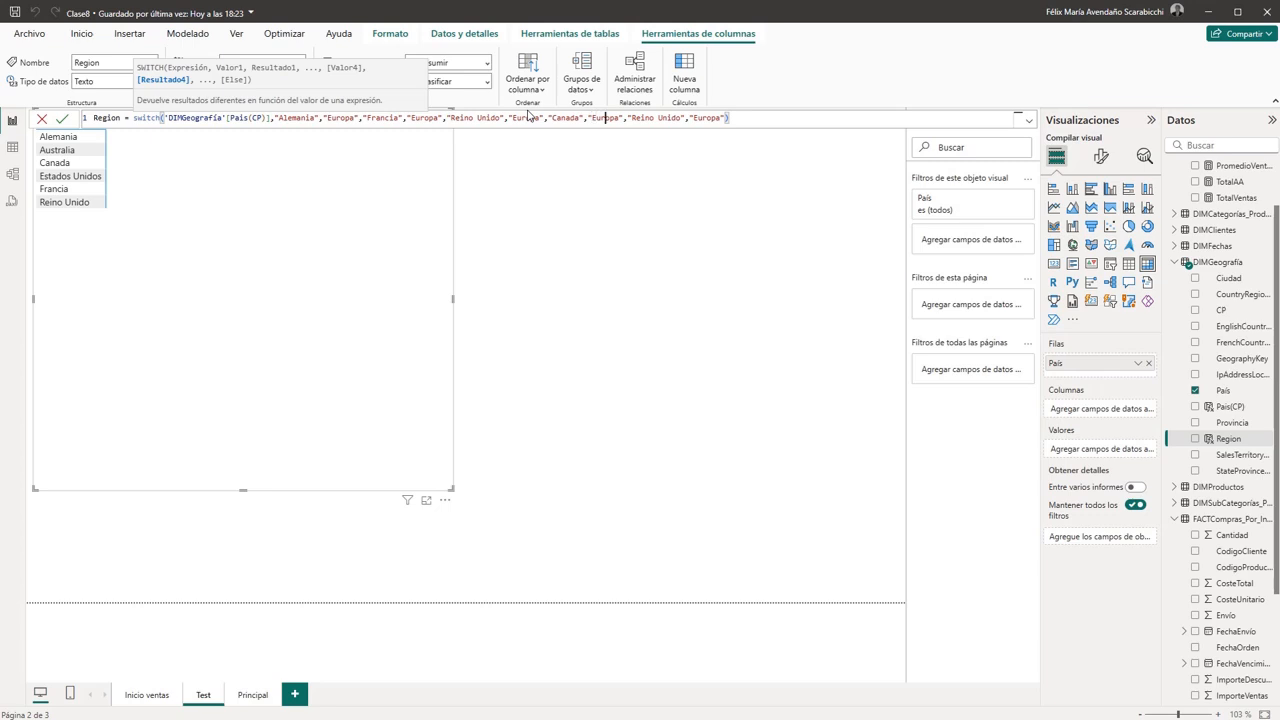
key("shift+Right")
key("shift+Right")
key("shift+Right")
key("shift+Right")
key("shift+Right")
key("shift+Right")
type("America")
- Change the country in the last copied "Reino Unido" pair to Estados Unidos
key("Right")
key("Right")
- Set the region result paired with Estados Unidos to America
key("Right")
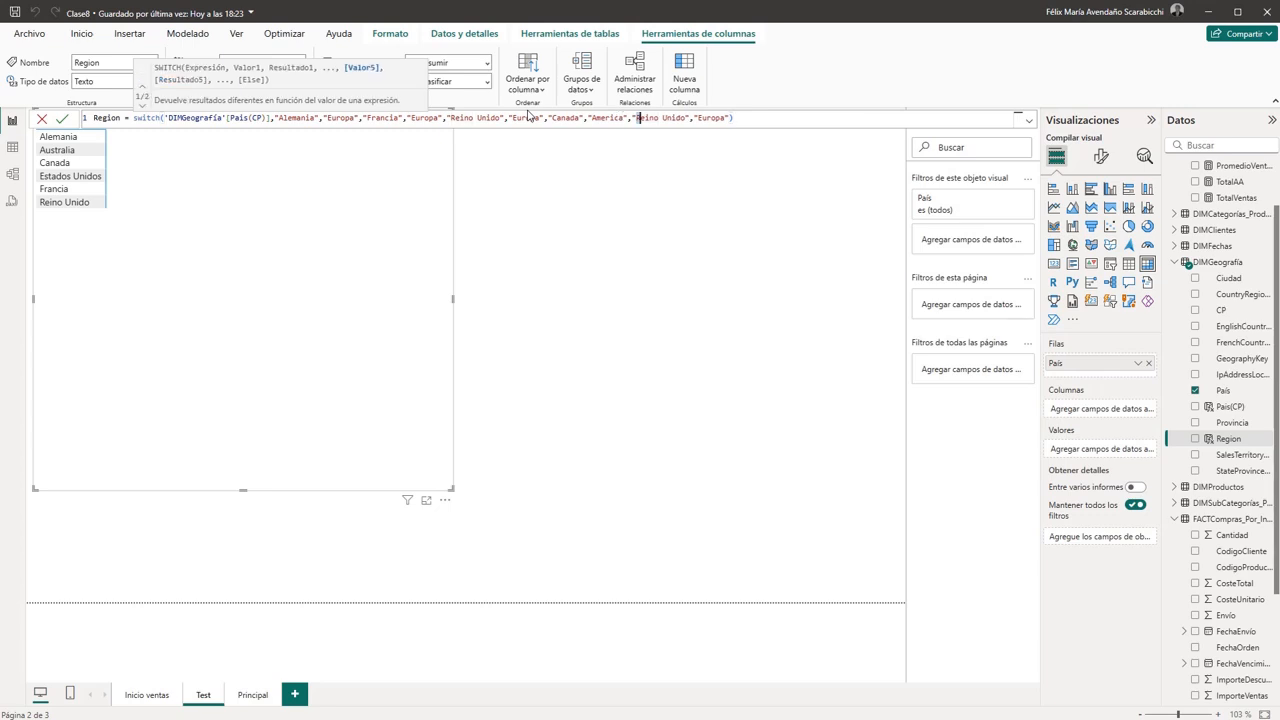
key("shift+Right")
key("shift+Right")
key("shift+Right")
key("shift+Right")
key("shift+Right")
key("shift+Right")
key("shift+Right")
key("shift+Right")
key("shift+Right")
key("shift+Right")
key("shift+Right")
type("Estados Unidos")
key("Right")
key("Right")
key("Right")
key("shift+Right")
key("shift+Right")
key("shift+Right")
key("shift+Right")
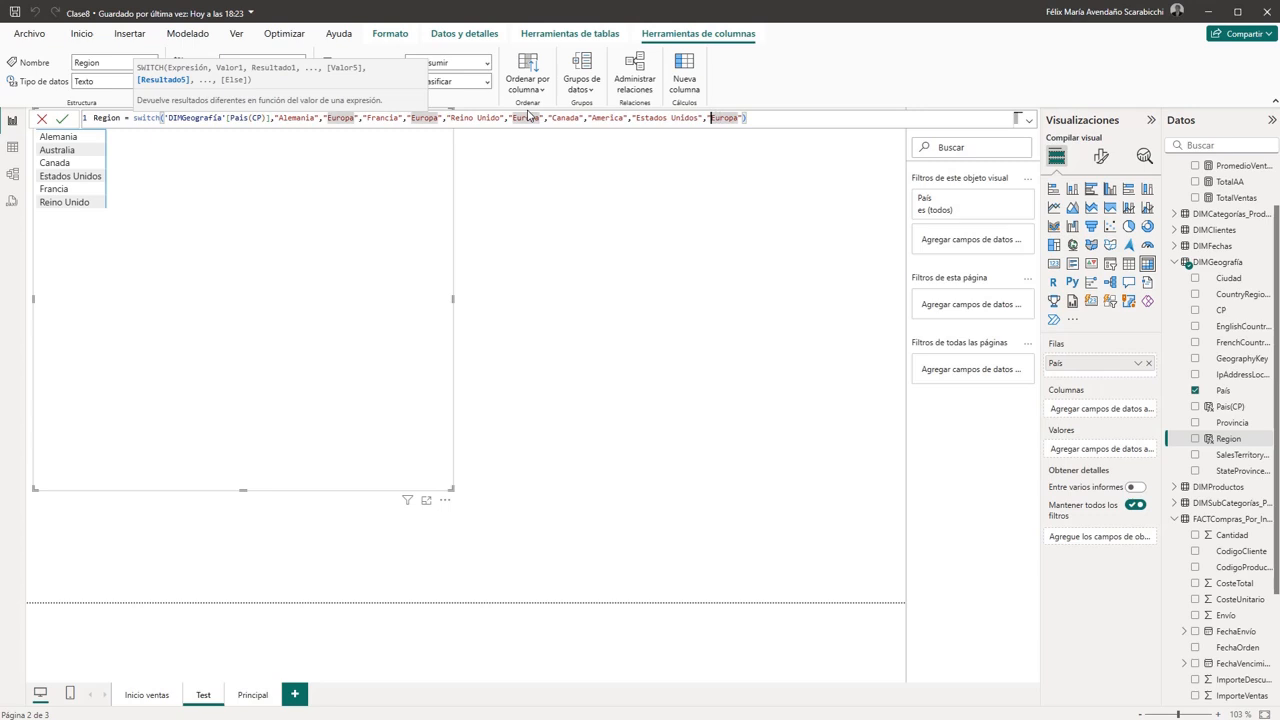
key("shift+Right")
key("shift+Right")
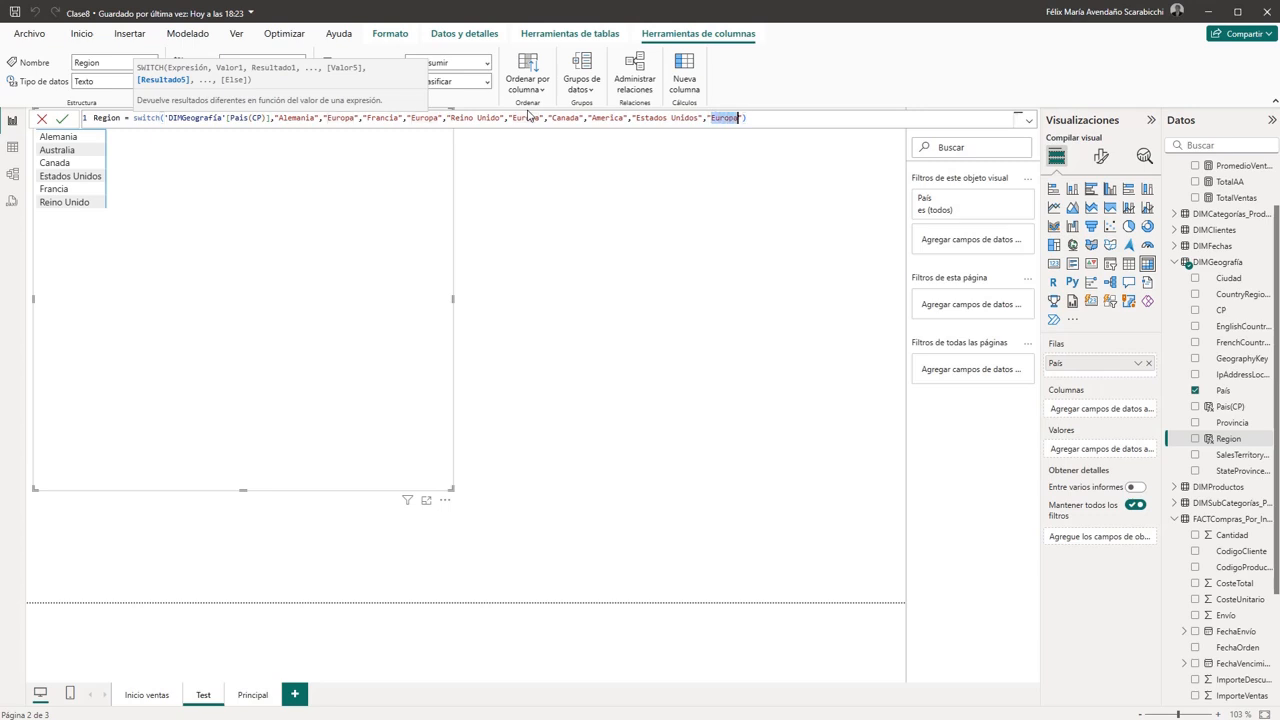
type("America")
- Add "Pacífico" as the default result at the end of the SWITCH formula and commit the Region column
key("Right")
key("Right")
key("Left")
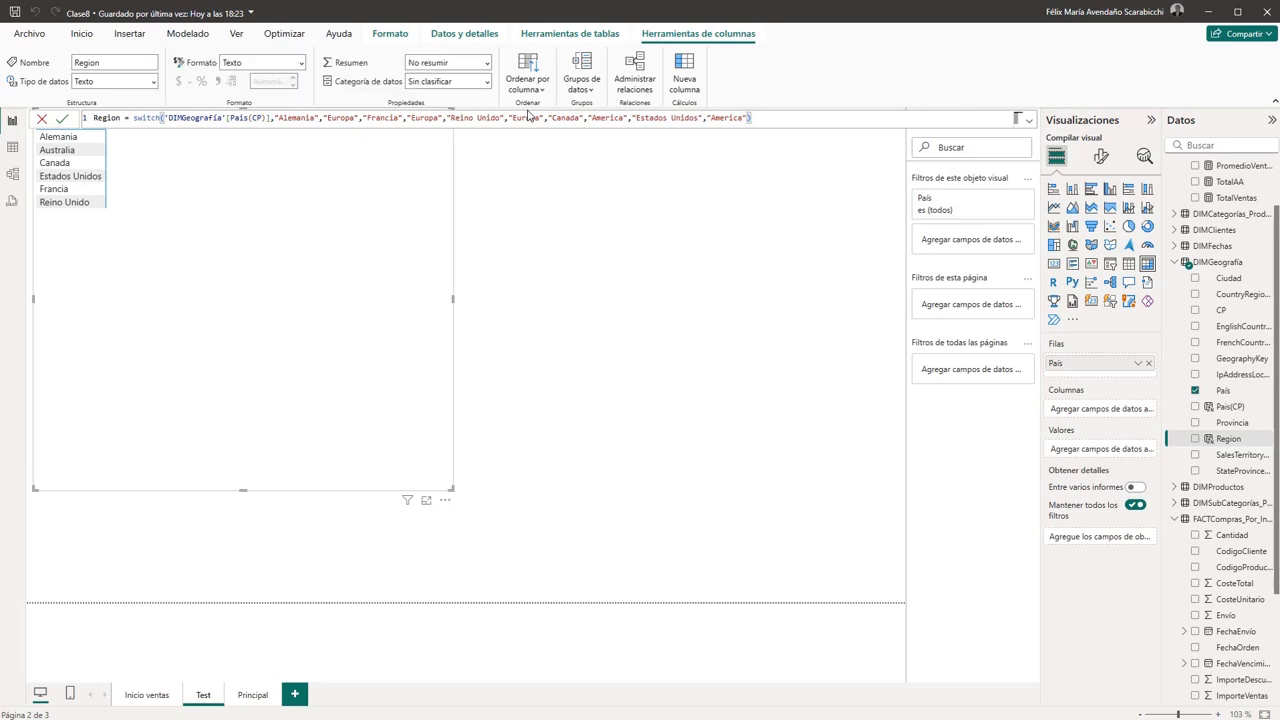
type(",")
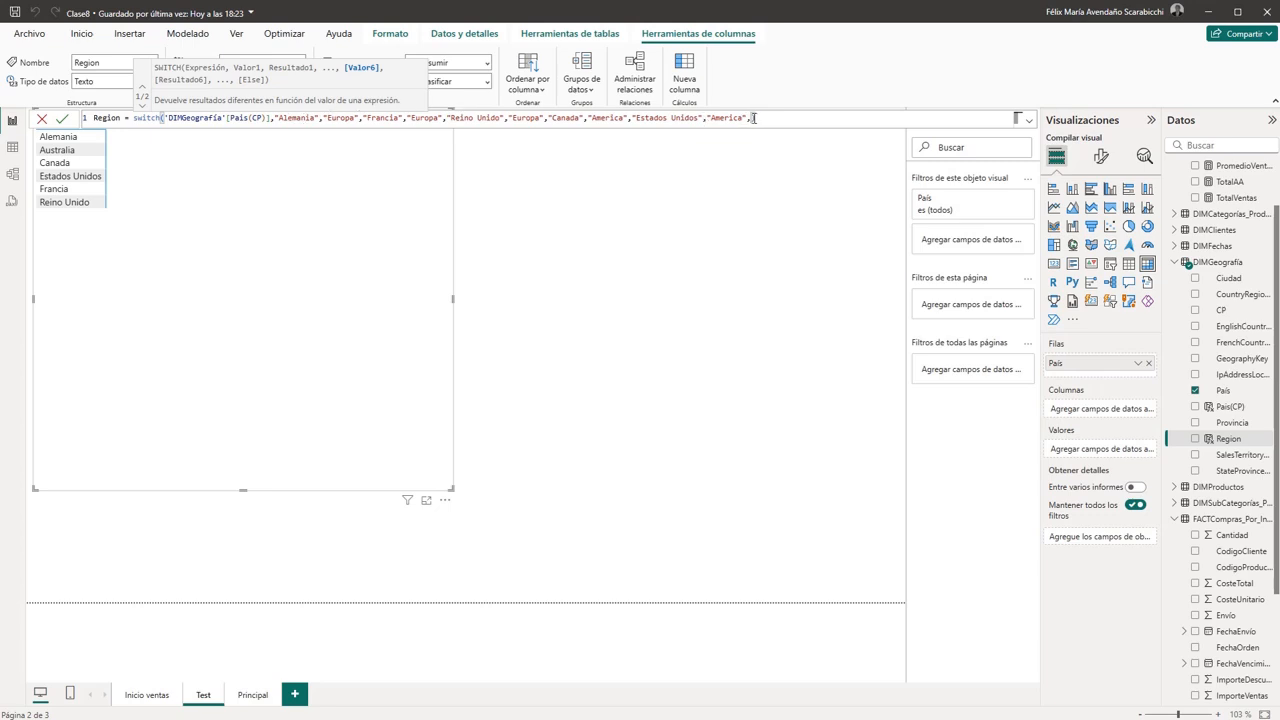
type(")\"\"Asia")
key("BackSpace")
key("BackSpace")
key("BackSpace")
key("BackSpace")
key("BackSpace")
key("BackSpace")
type("\"Pacífico\"")
left_click(820, 118)
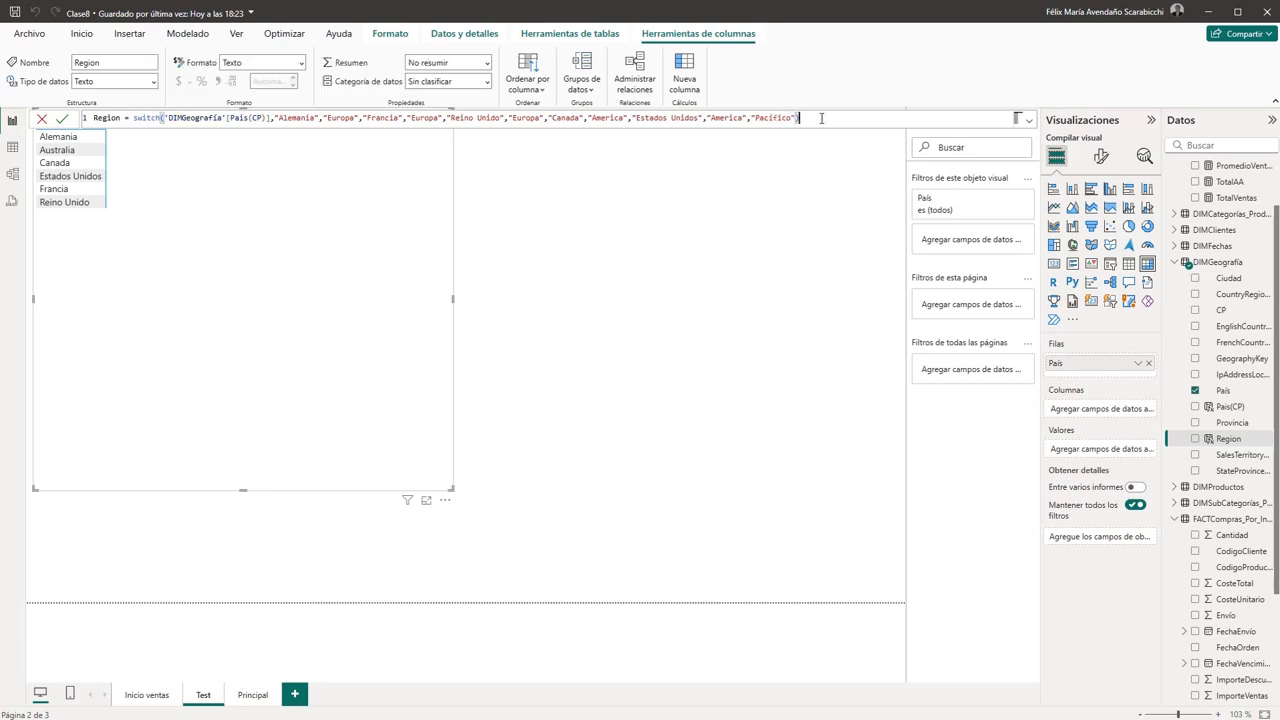
left_click(64, 120)
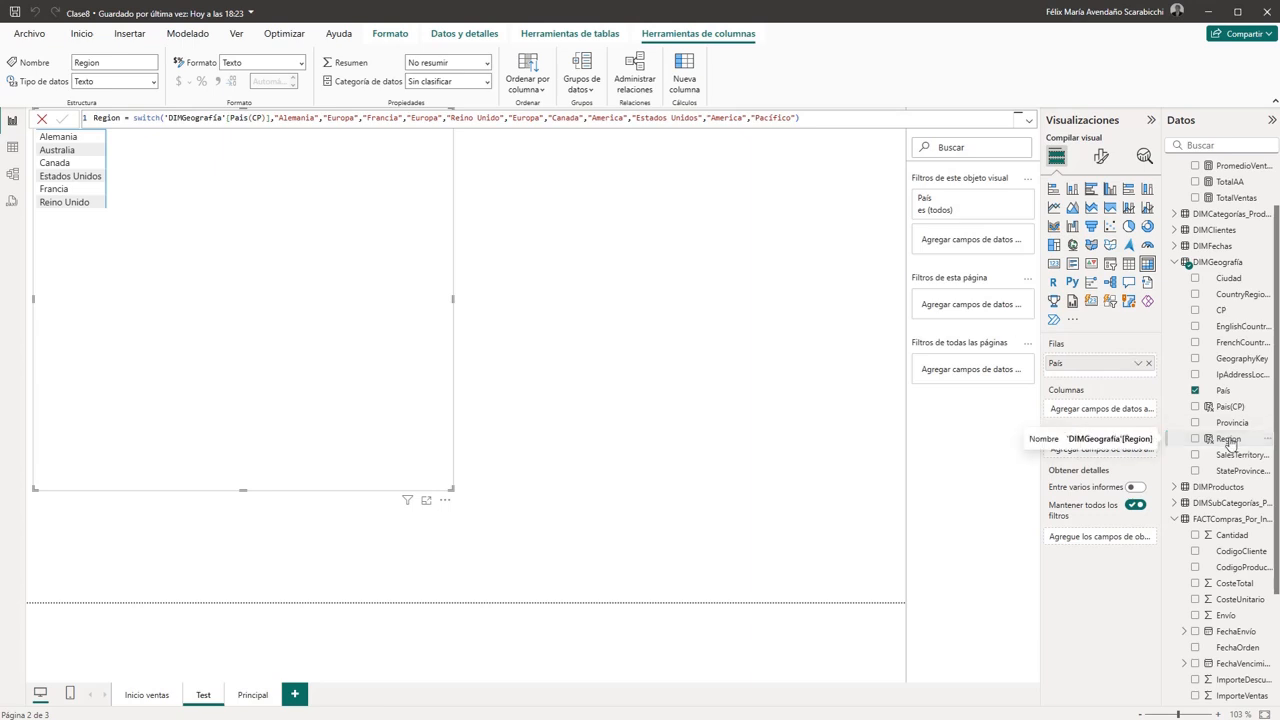
- Add the Region field below País in the matrix rows and expand Alemania and Australia
left_click_drag(1230, 443, 1115, 377)
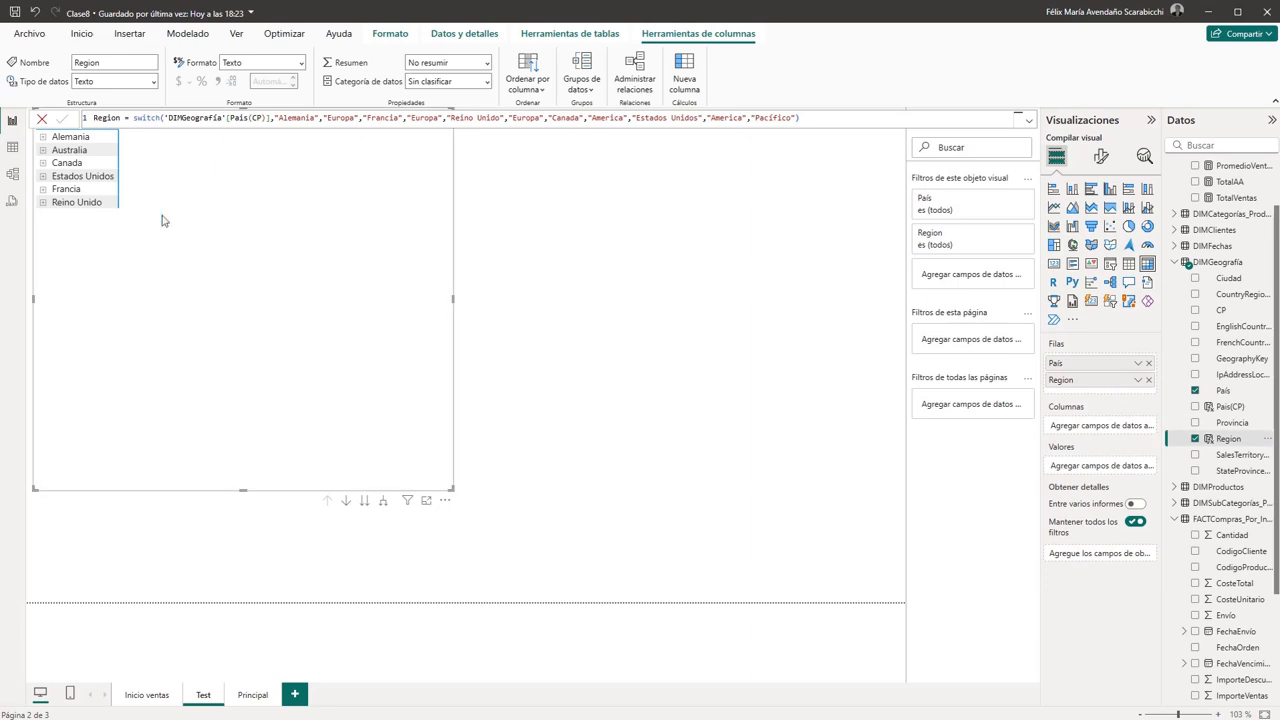
left_click(43, 138)
left_click(43, 163)
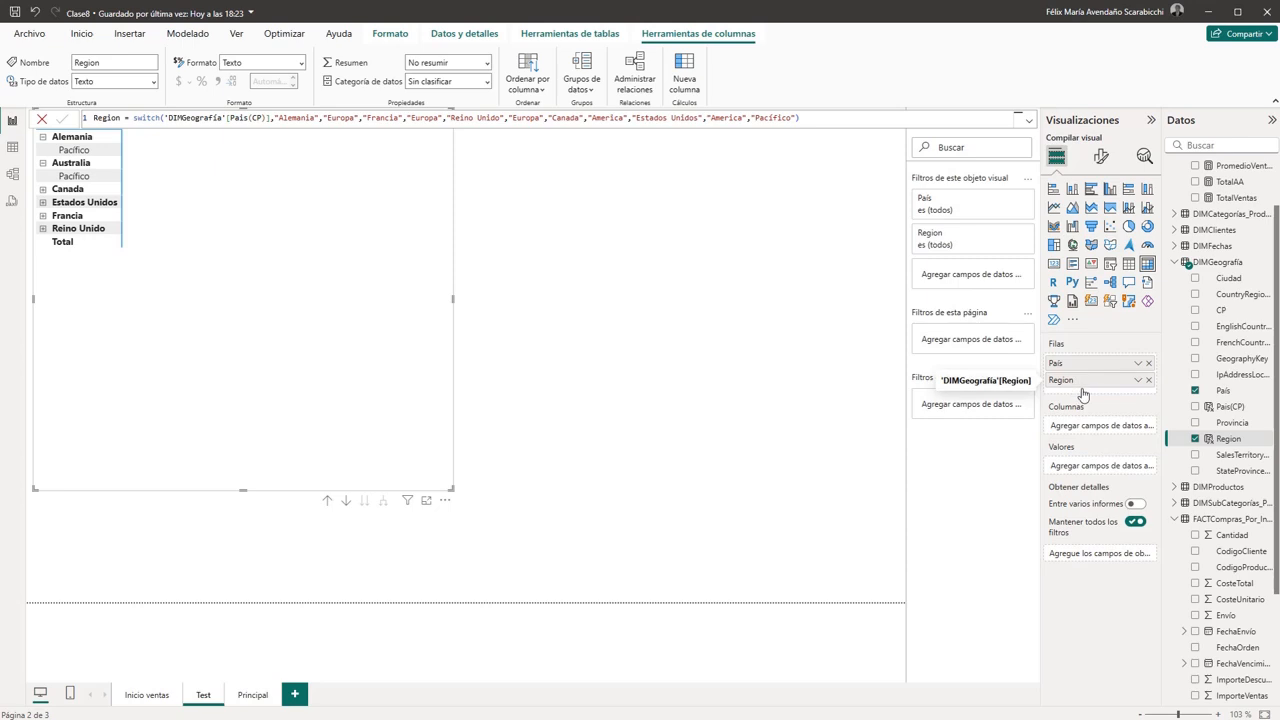
- Try Region as the matrix value, return it to the rows, and convert the matrix to a table
left_click_drag(1080, 392, 1090, 470)
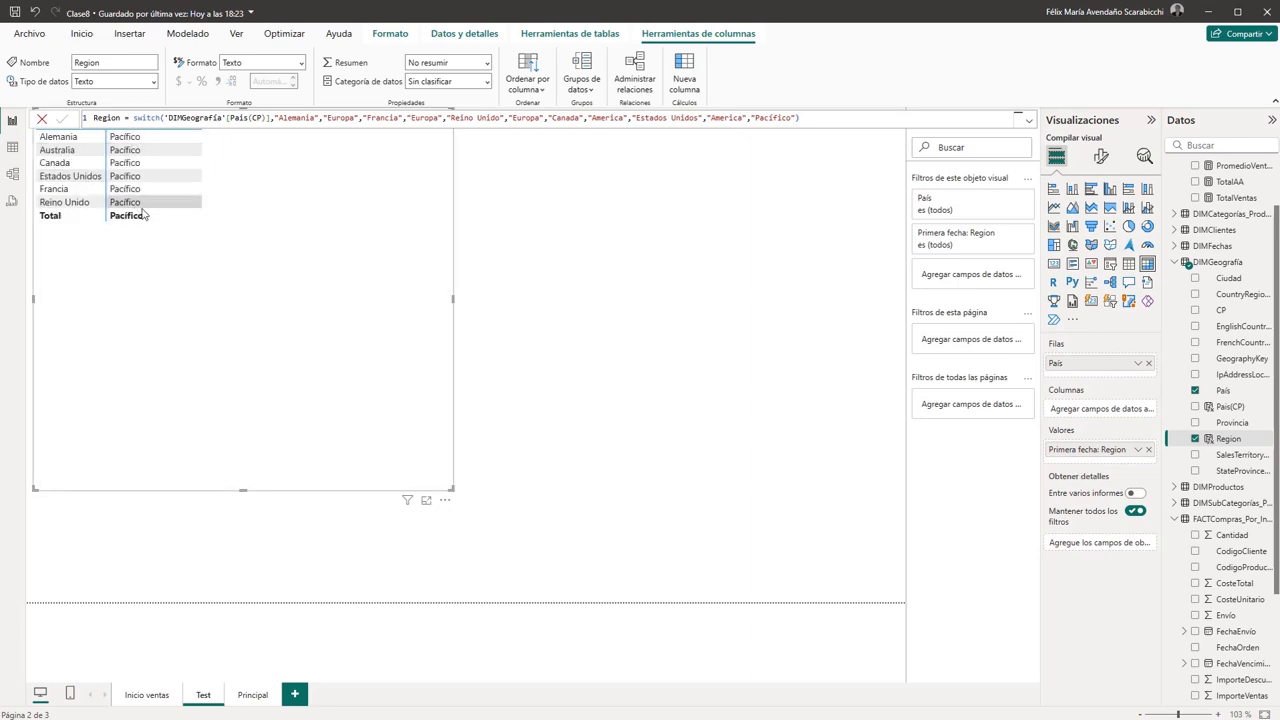
left_click_drag(1088, 449, 1092, 375)
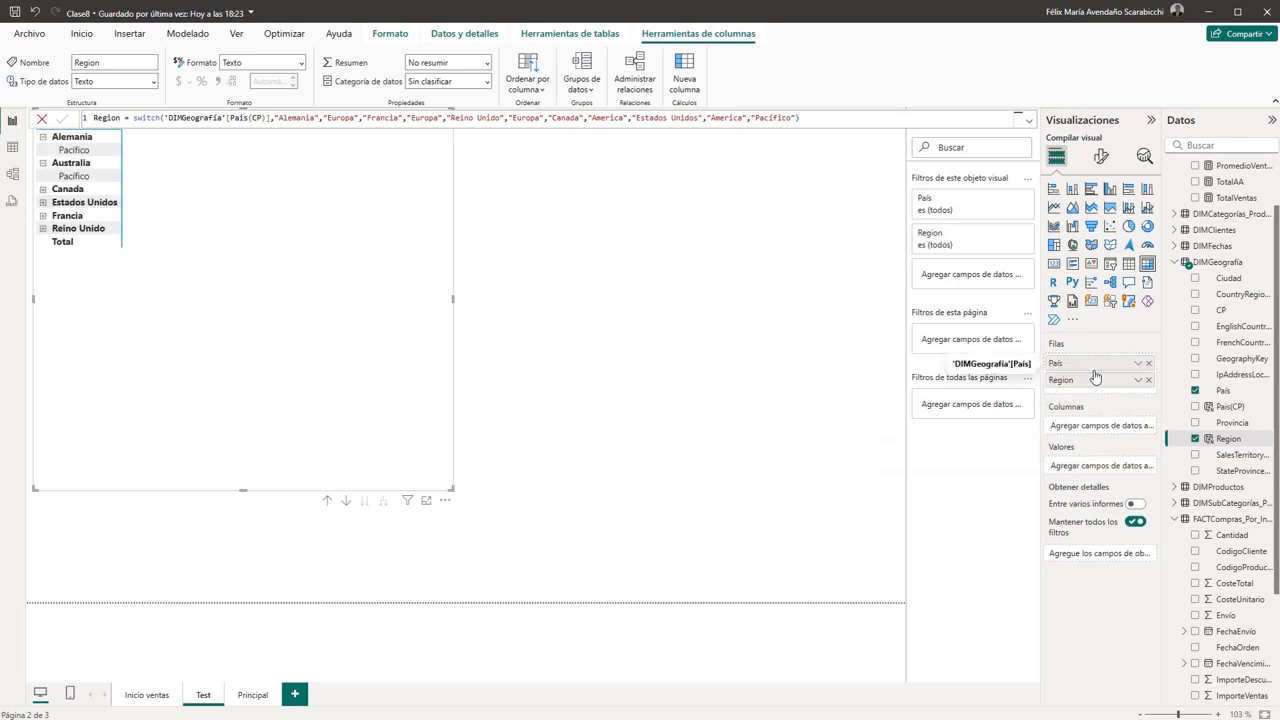
left_click(43, 190)
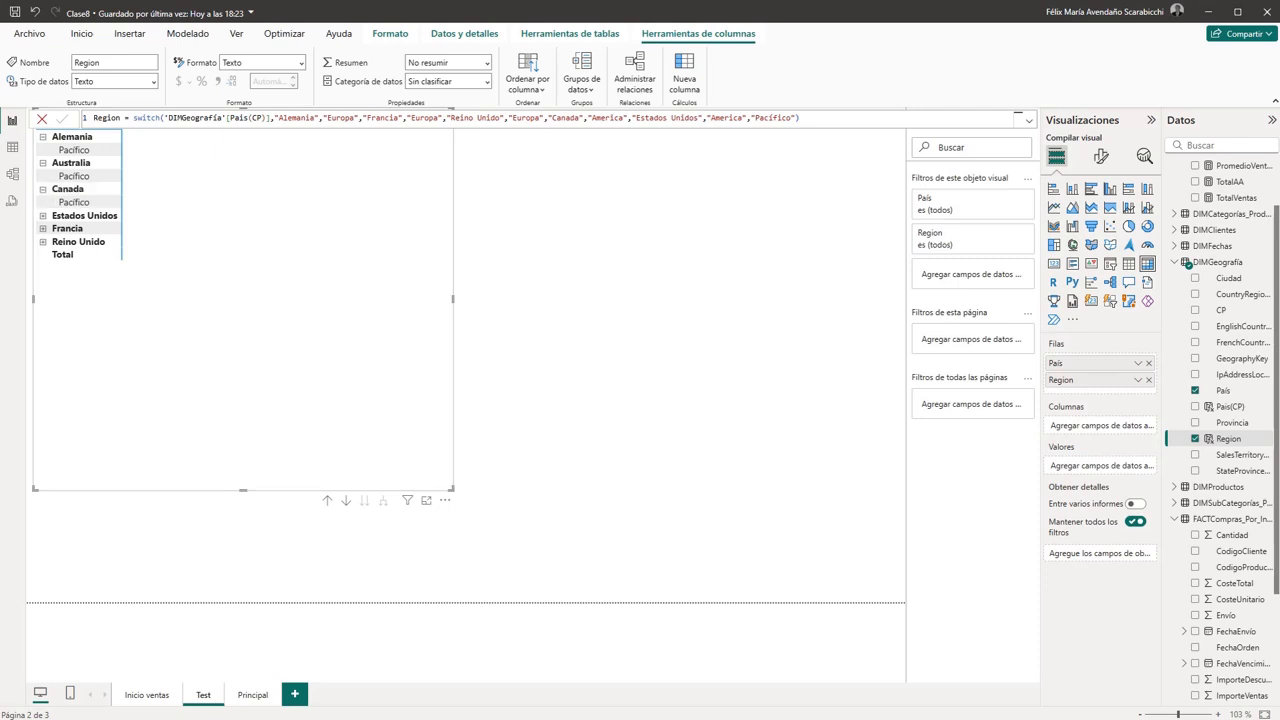
left_click(1128, 263)
- Change the column evaluated by the SWITCH formula from Pais(CP) to 'DIMGeografía'[Pais] and commit it
left_click(265, 118)
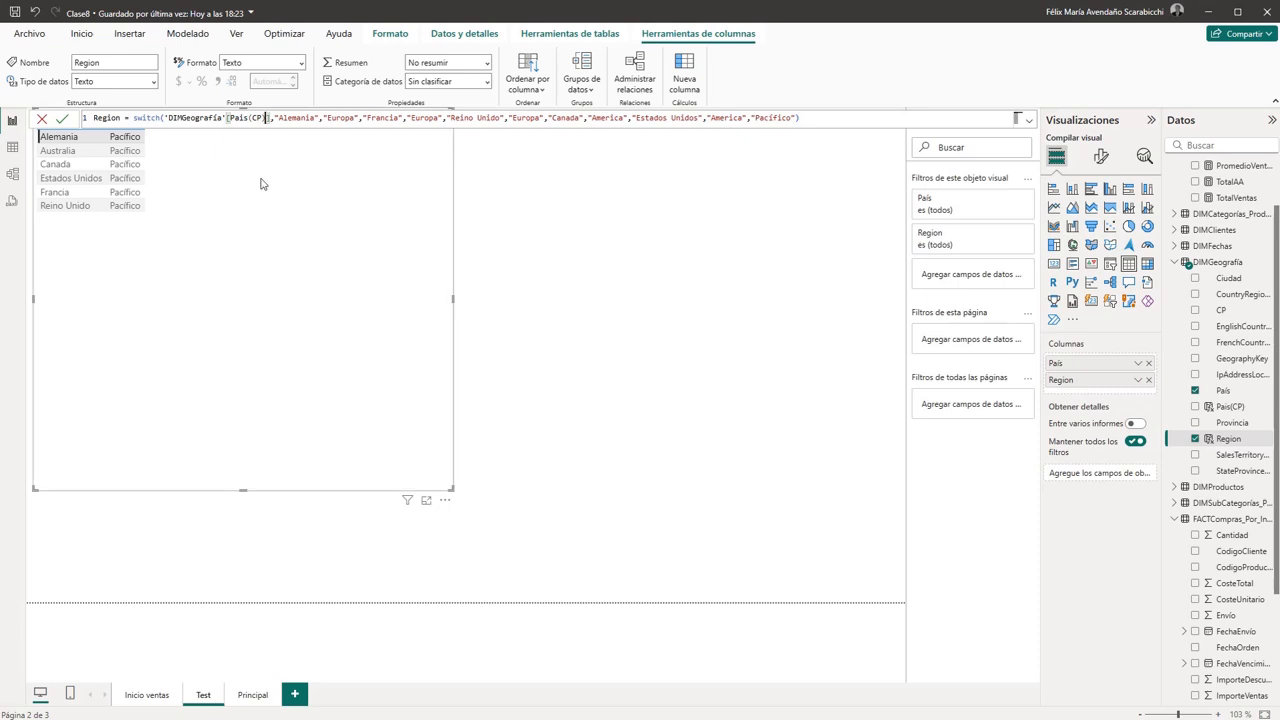
key("BackSpace")
key("BackSpace")
key("BackSpace")
key("BackSpace")
key("BackSpace")
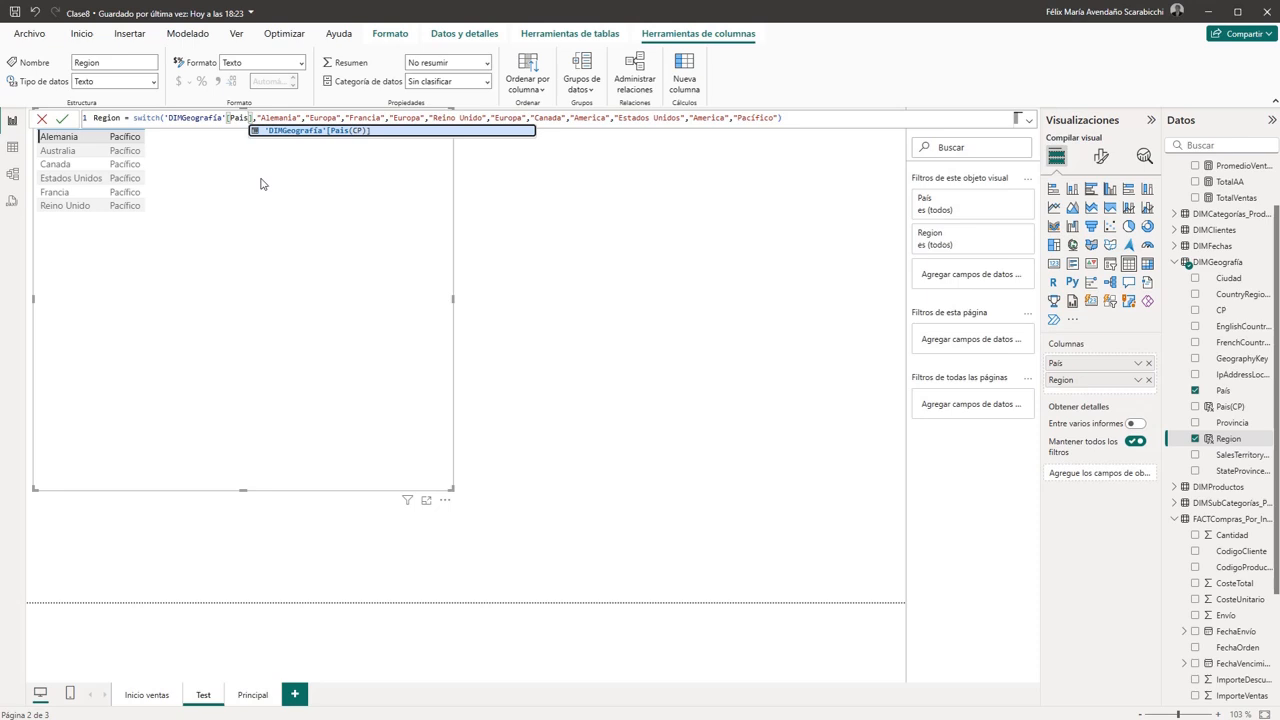
type("]")
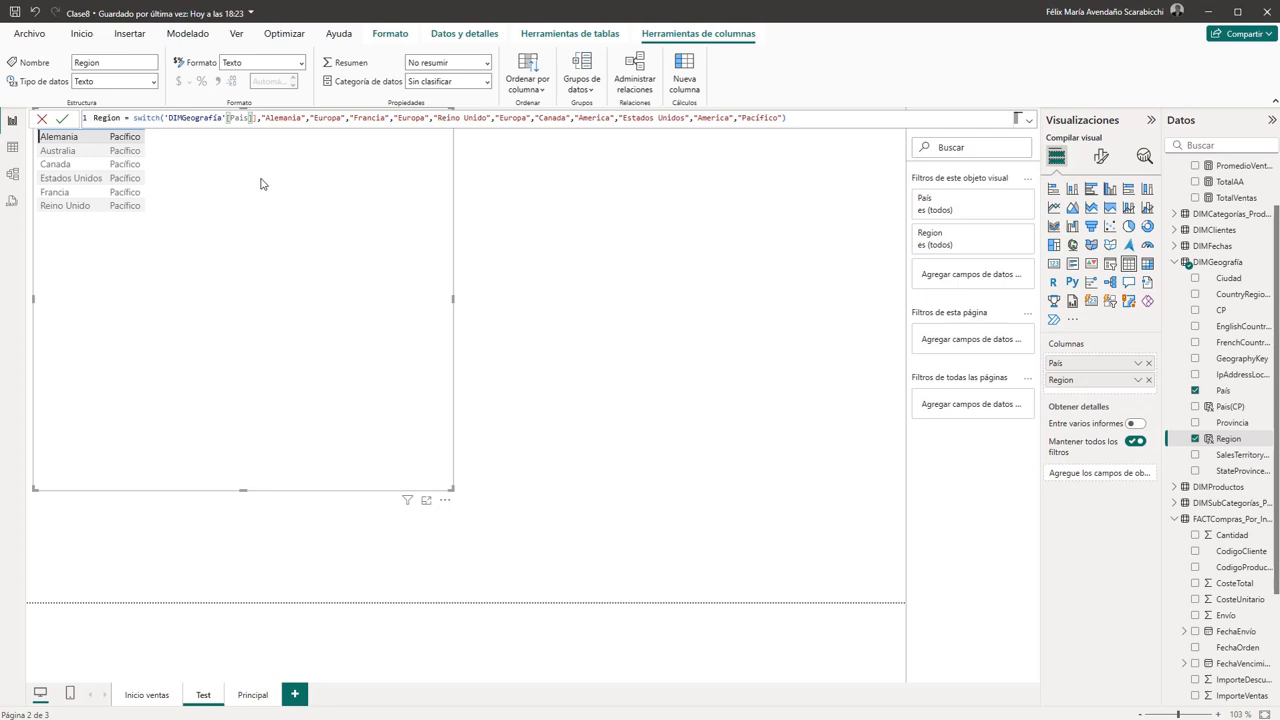
key("Delete")
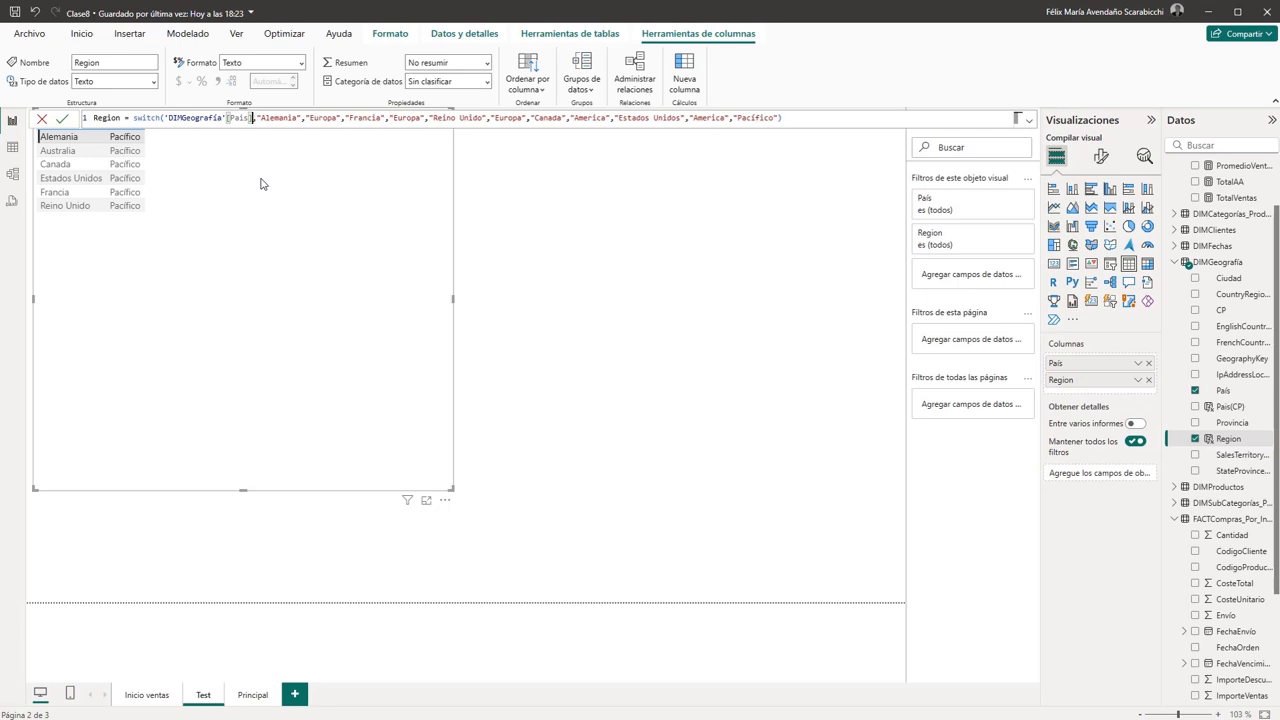
left_click(62, 118)
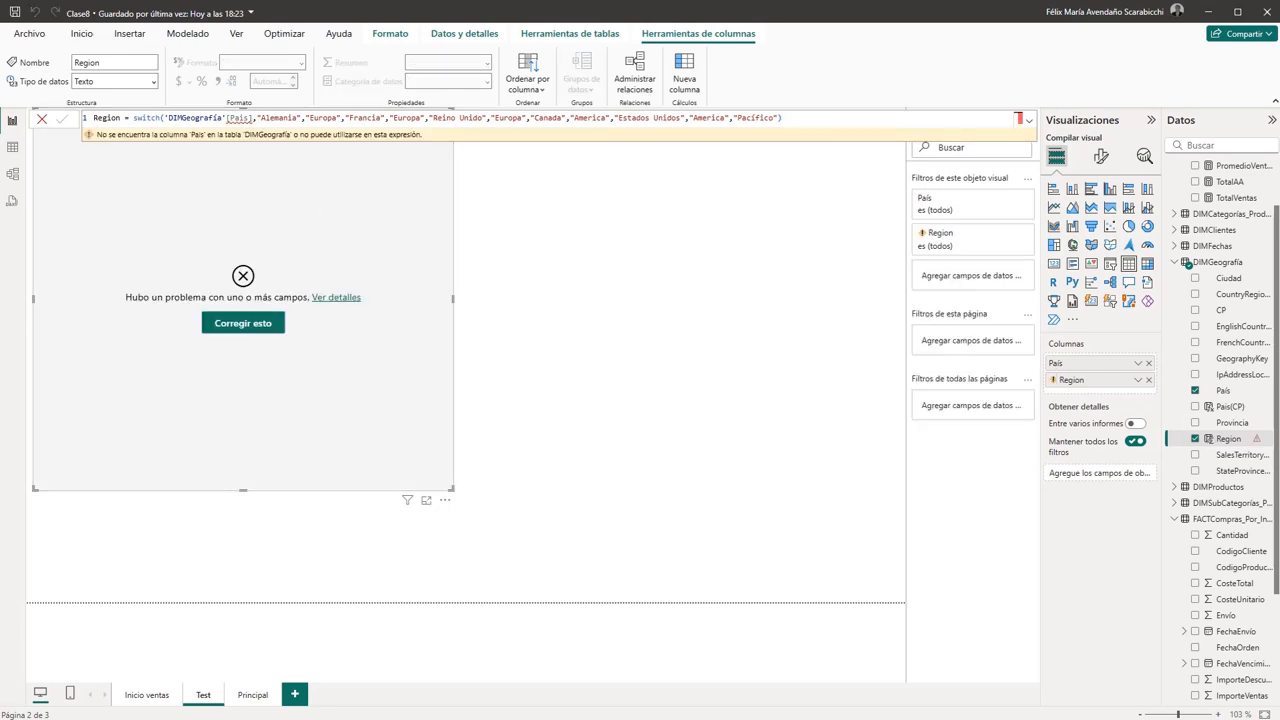
- Correct the SWITCH column reference to the accented 'DIMGeografía'[País] and commit the formula
left_click(243, 118)
key("BackSpace")
key("BackSpace")
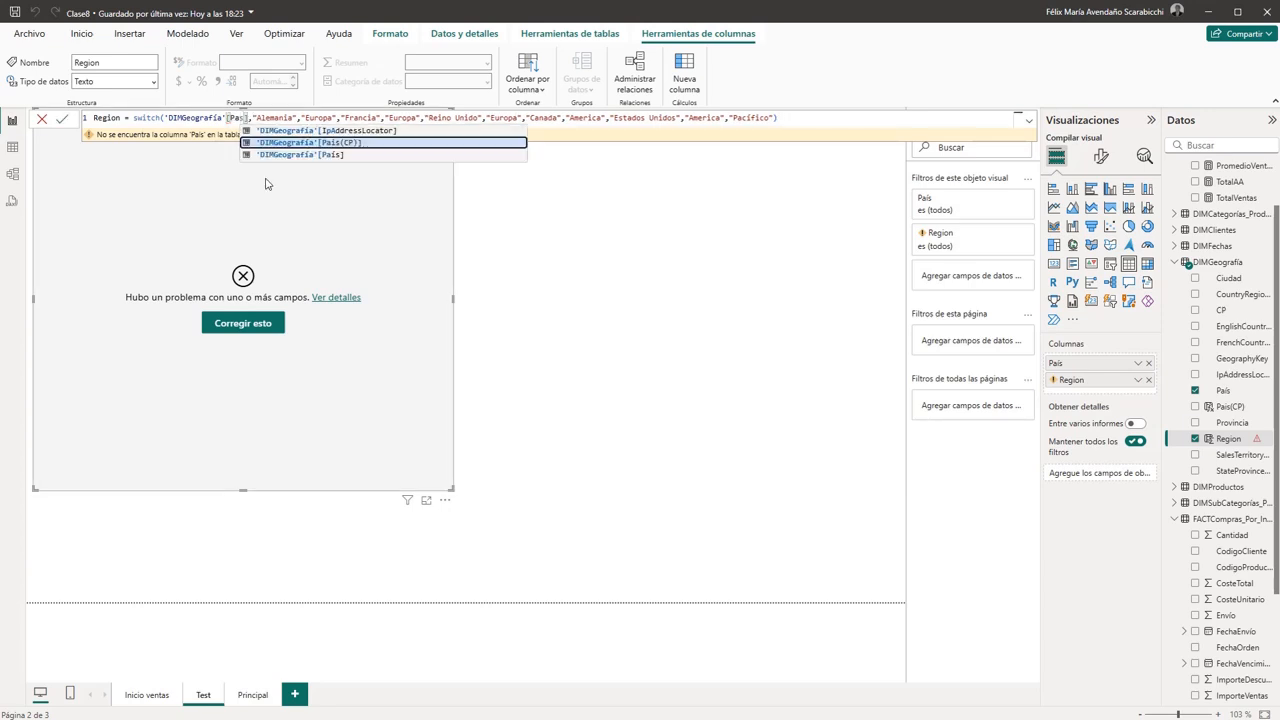
type("í")
left_click(354, 132)
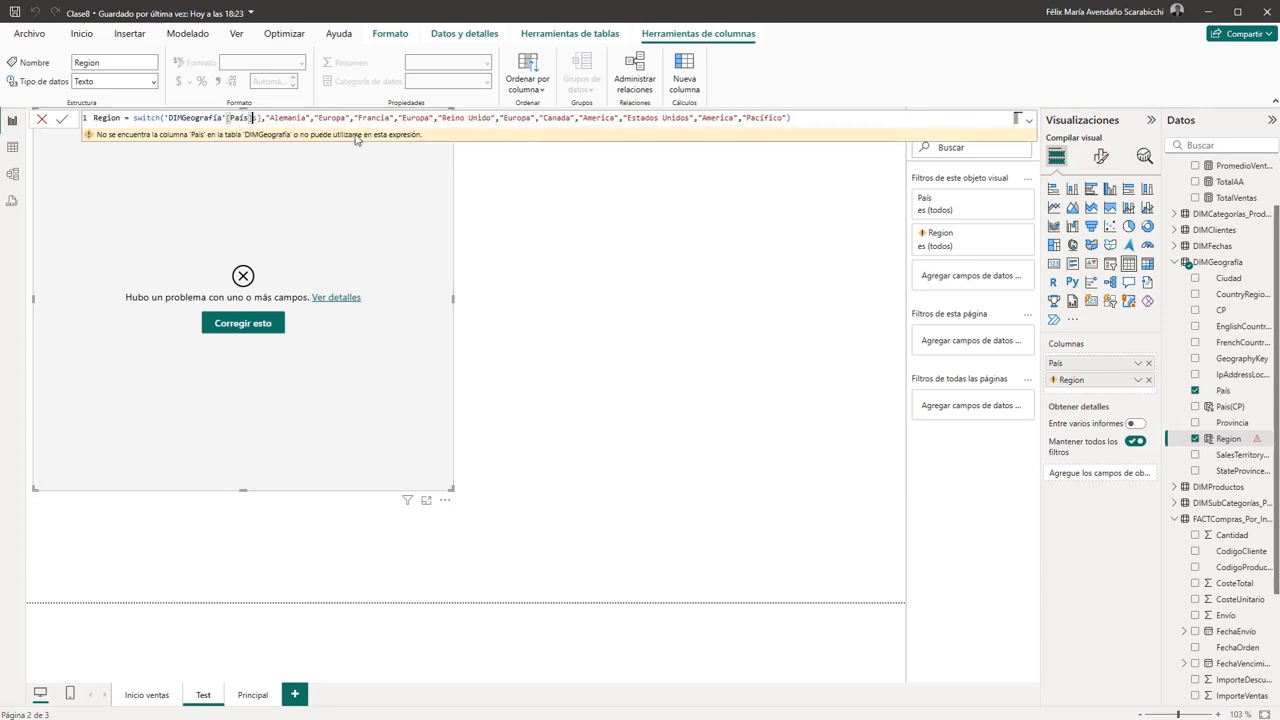
left_click(261, 117)
key("BackSpace")
key("BackSpace")
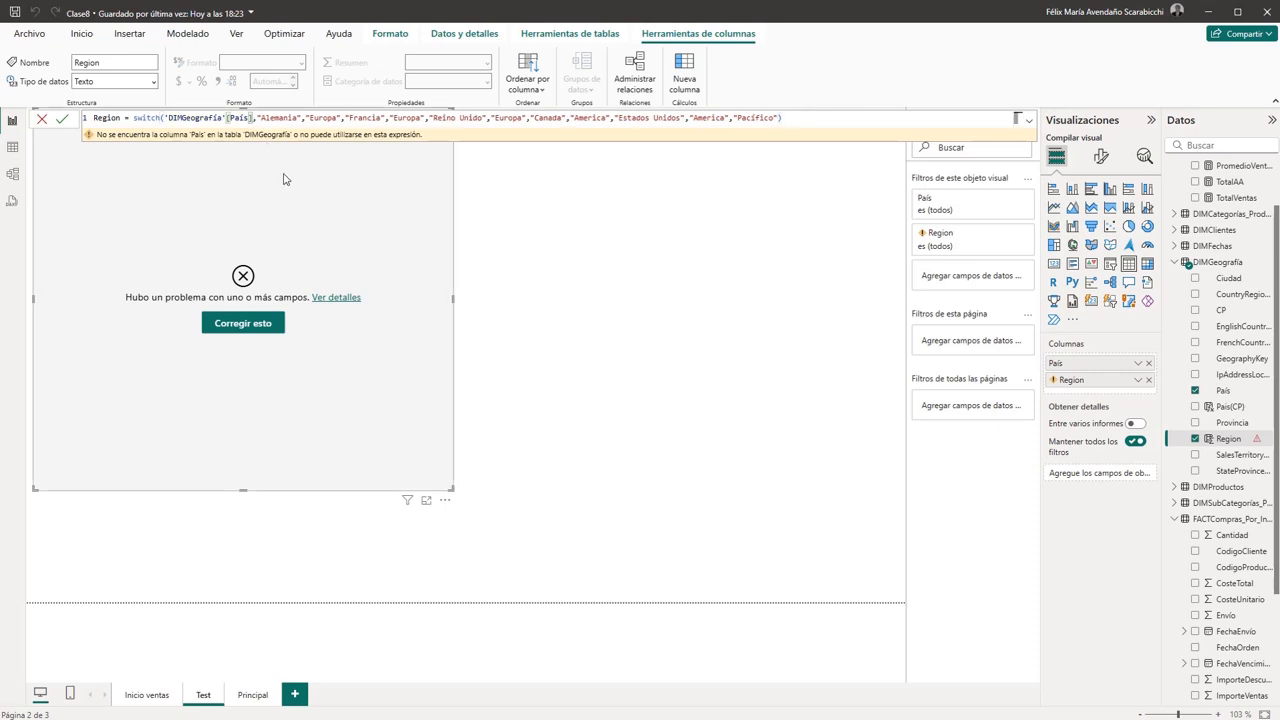
key("Return")
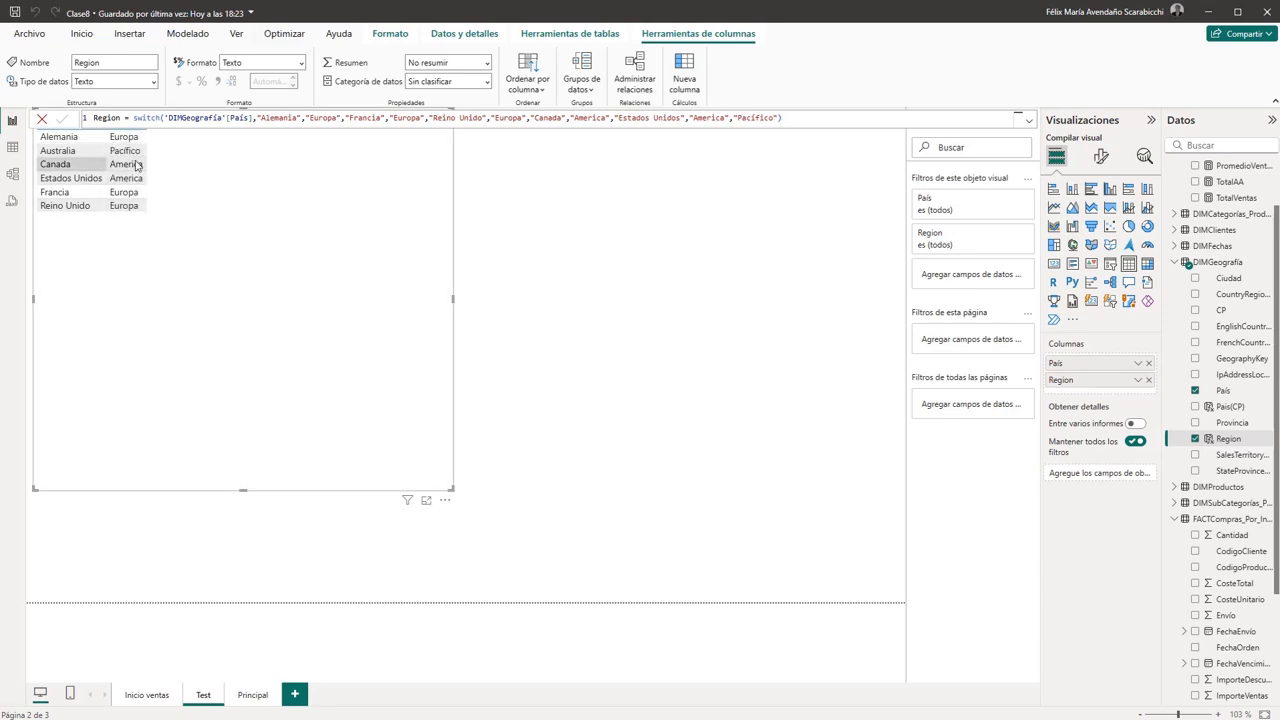
- On the Principal page, replace Región with the DIMGeografía Region column on the TotalVentas chart's X axis
left_click(256, 697)
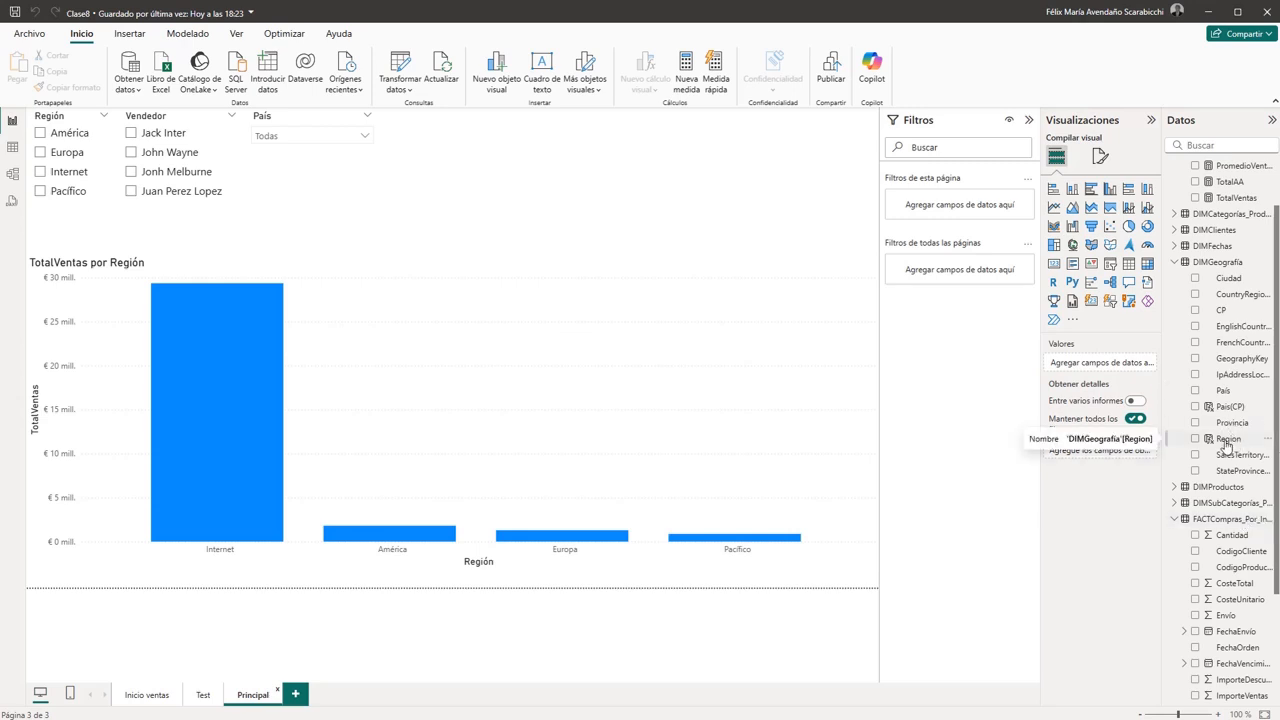
left_click(727, 400)
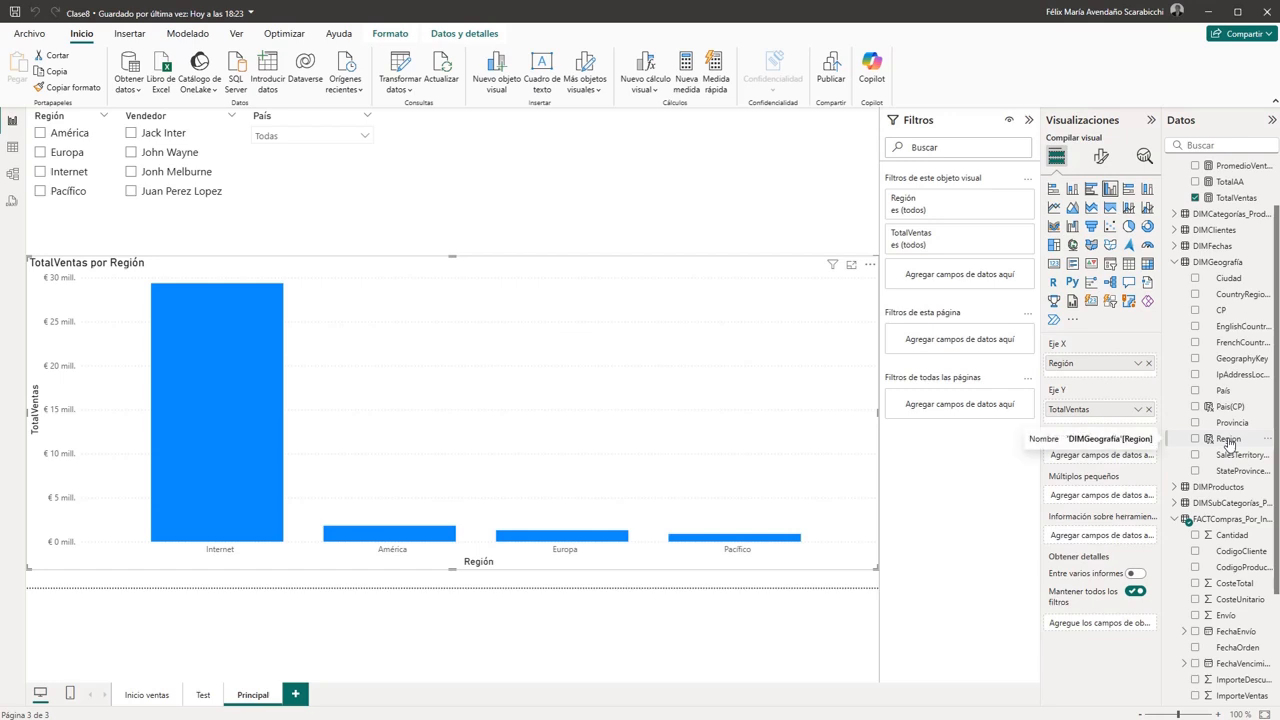
left_click_drag(1228, 440, 1132, 374)
left_click(1149, 364)
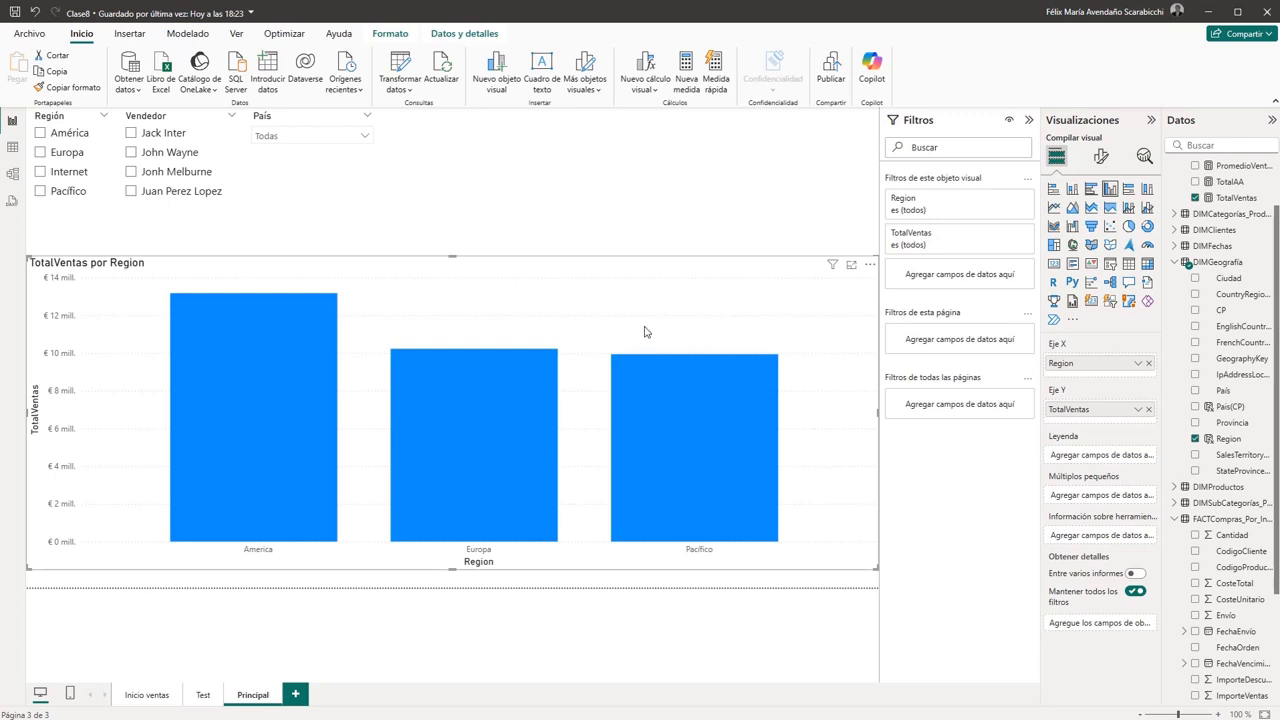
- Test the Región slicer by filtering on Internet, clearing that selection, and filtering on Europa
left_click(41, 172)
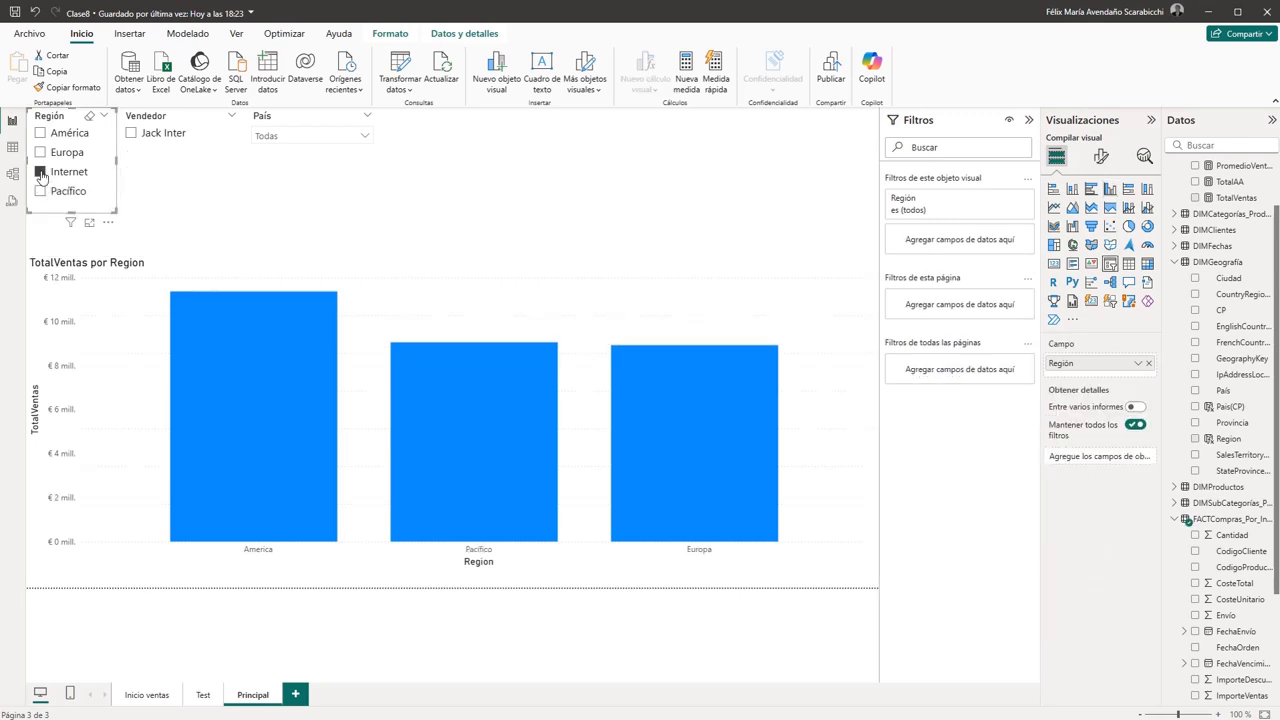
left_click(41, 173)
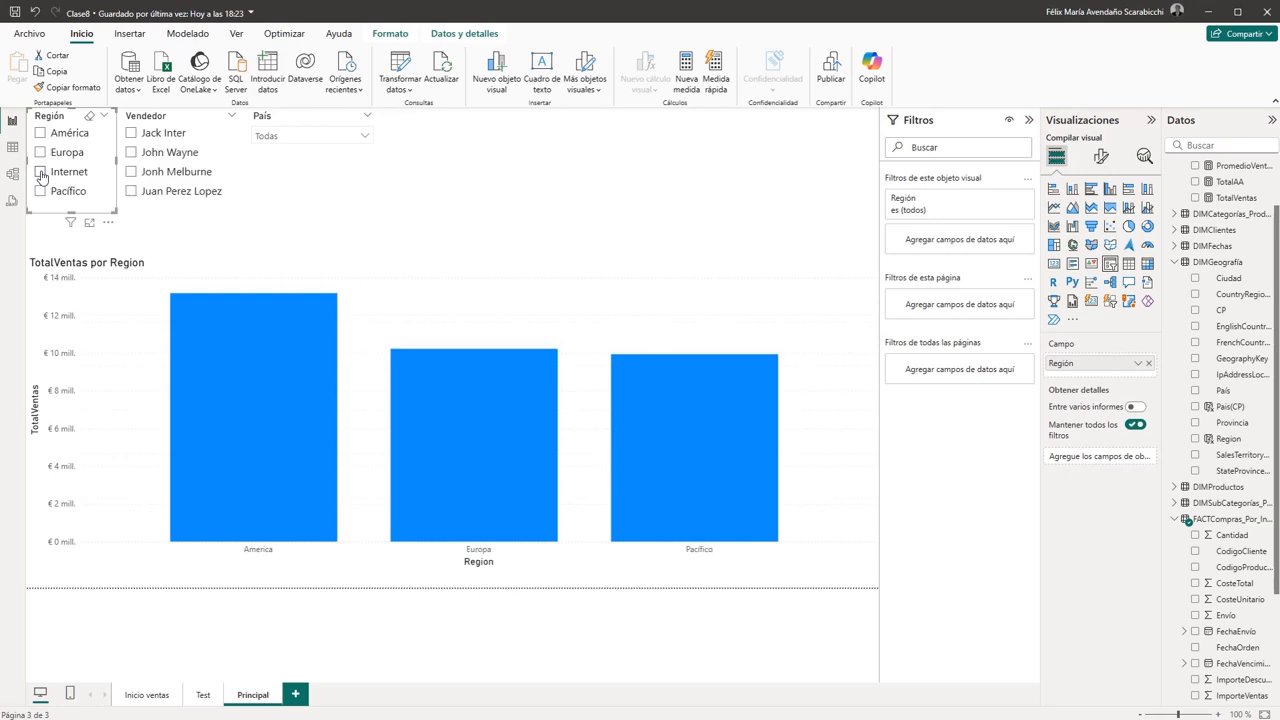
left_click(41, 153)
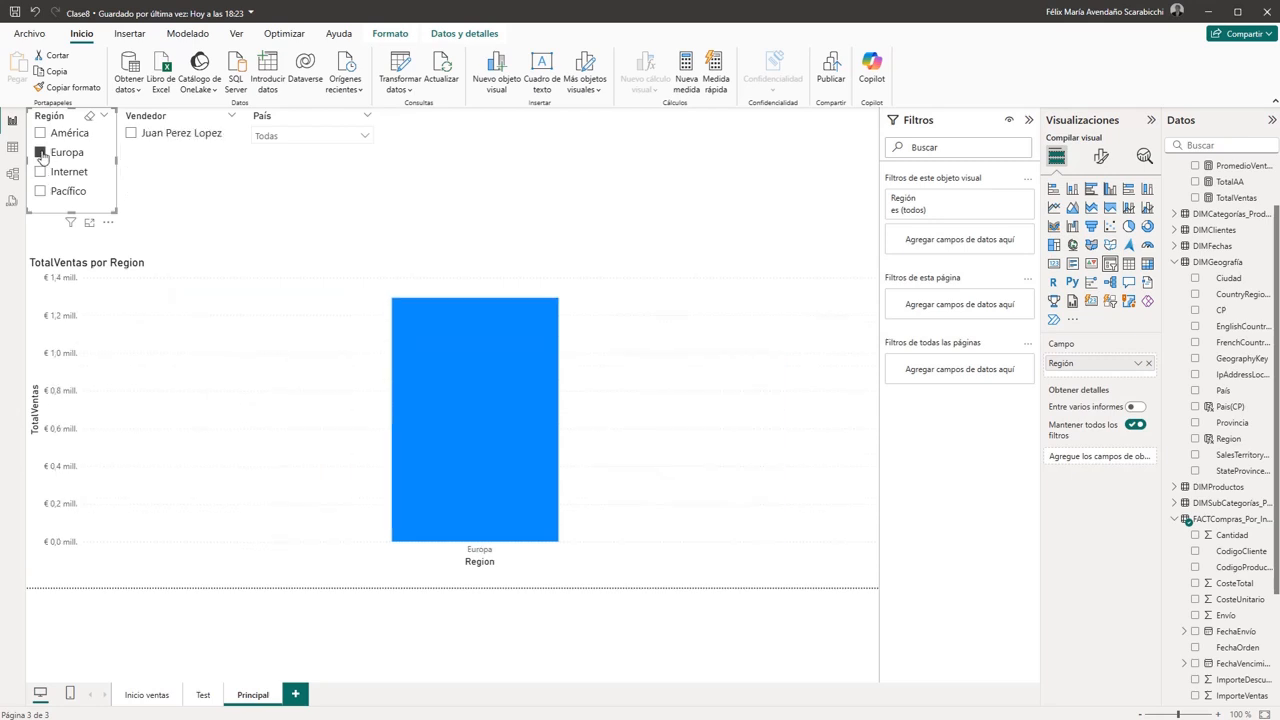
- Test the Región slicer by clearing Europa, filtering on Pacífico and Europa in turn, and clearing each selection
left_click(41, 153)
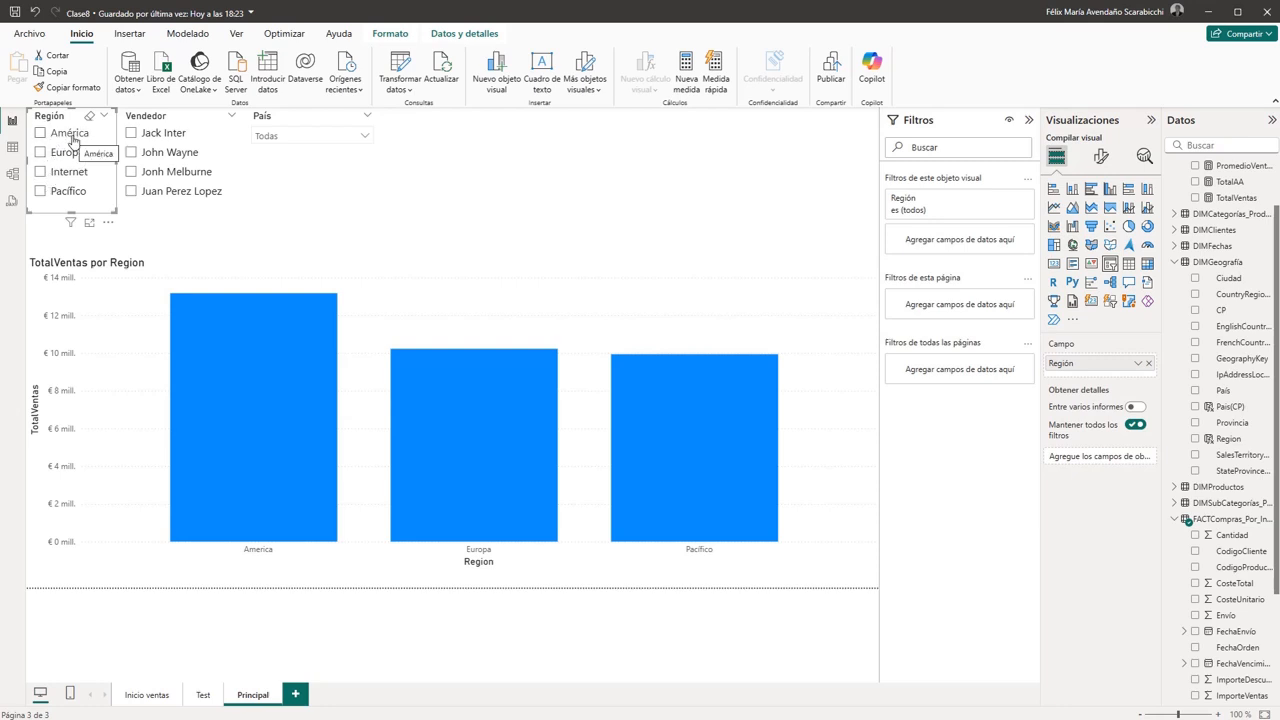
left_click(41, 191)
left_click(41, 191)
left_click(40, 152)
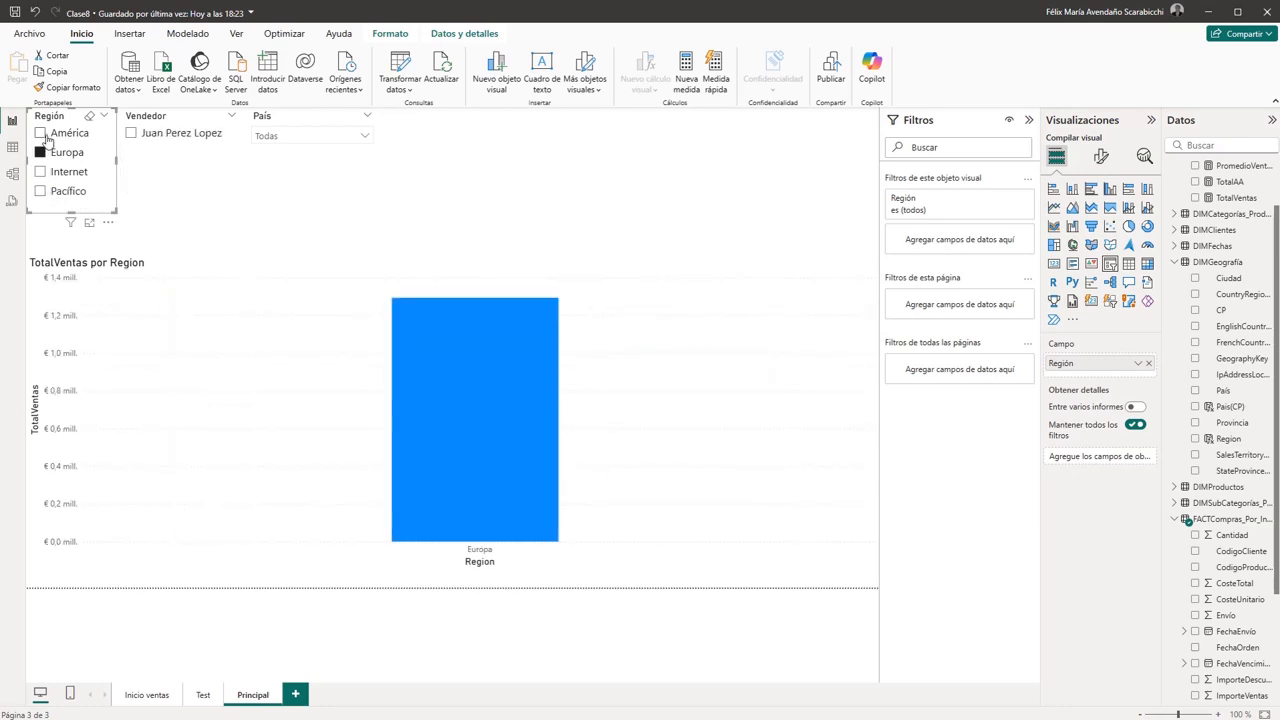
left_click(40, 152)
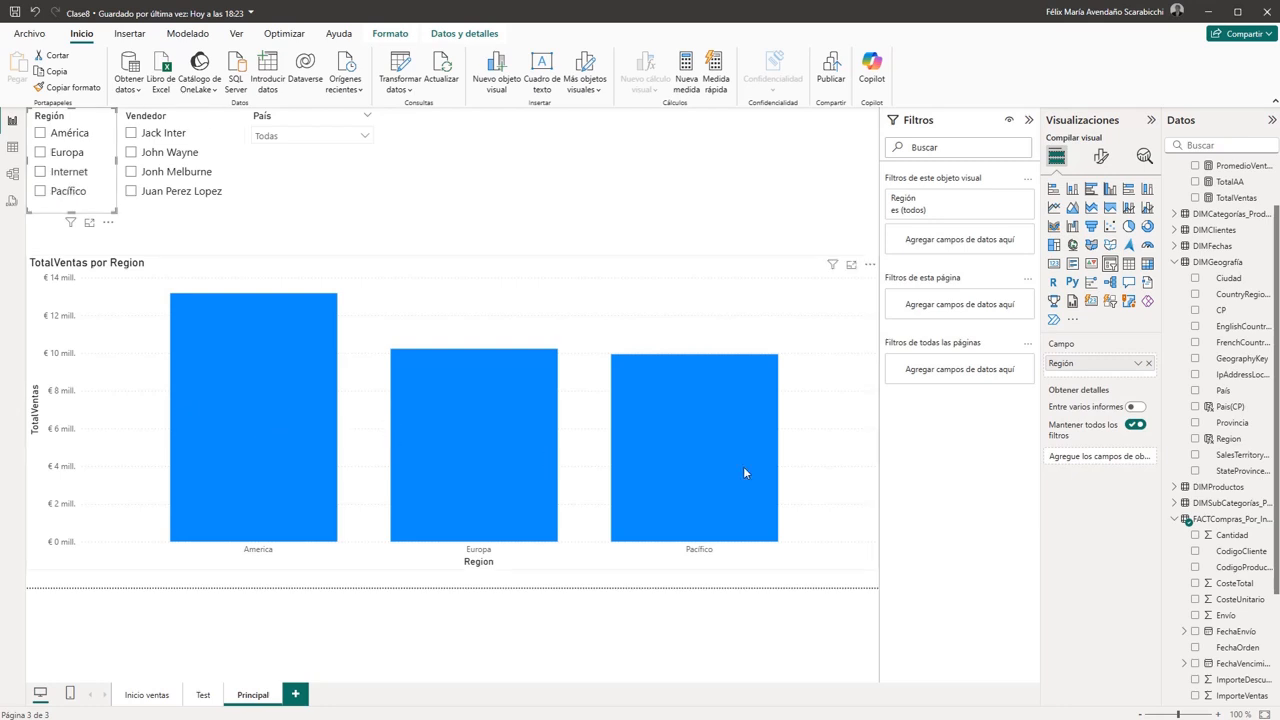
- Add a calculated column named Internet to FACTCompras_Por_Internet and begin its IF formula with FACTCompras_Por_Internet[Región] as the tested column
mouse_move(743, 466)
scroll(1275, 495, "down", 3)
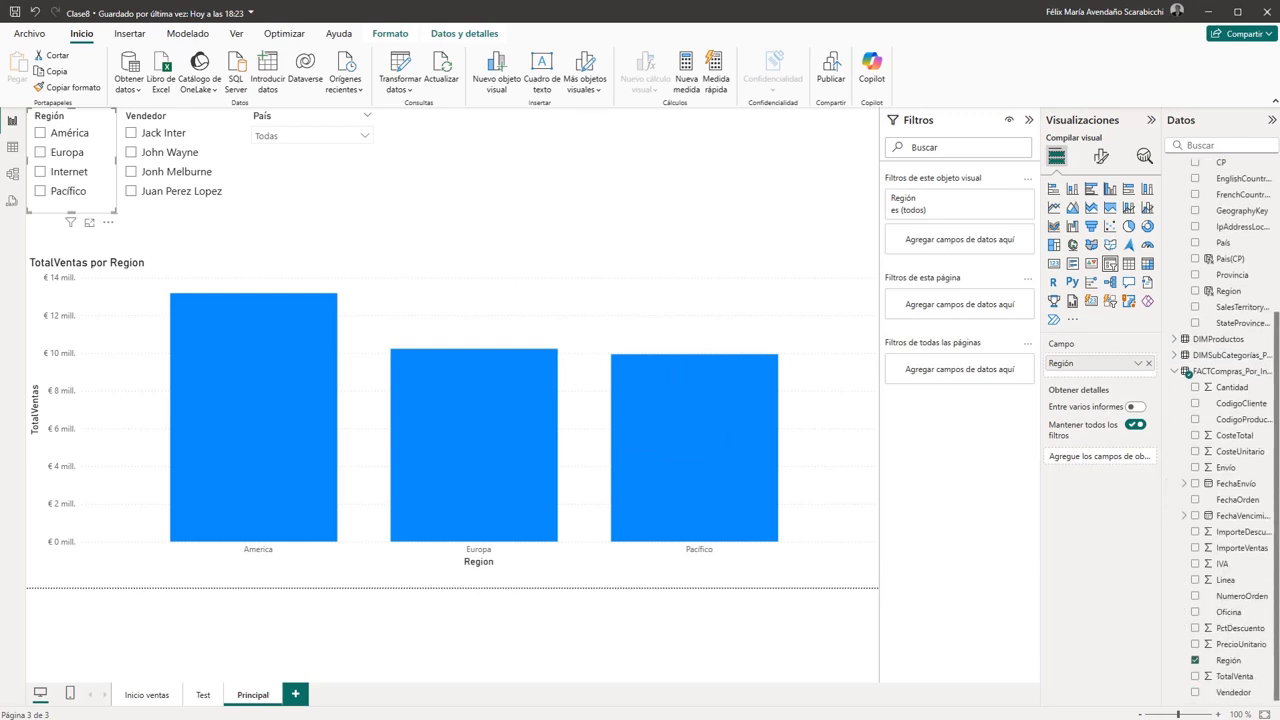
right_click(1238, 374)
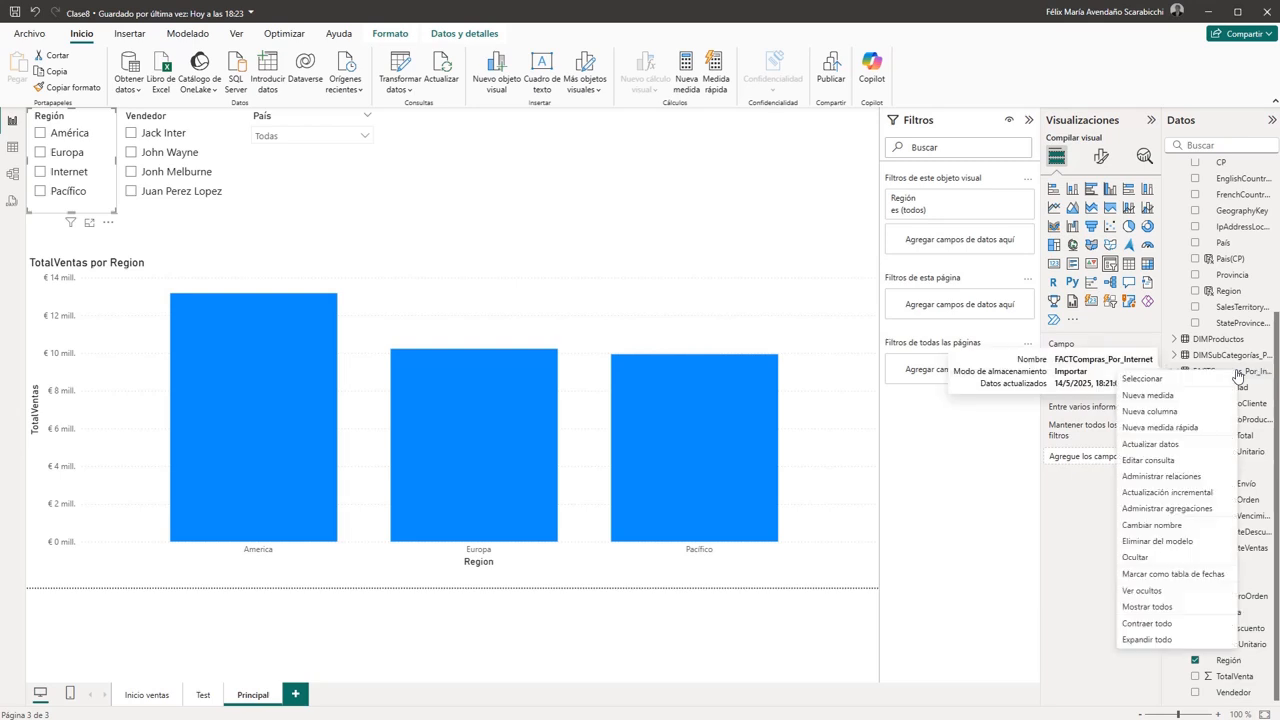
left_click(1150, 411)
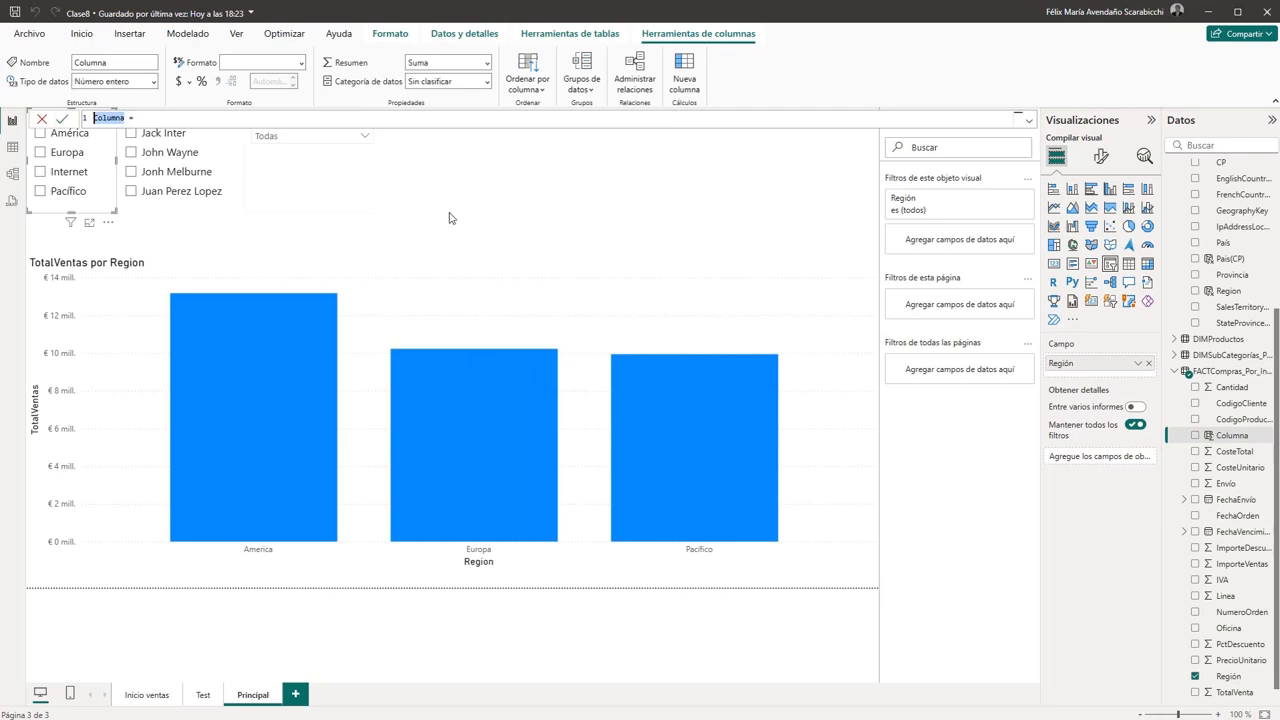
type("Internet")
type("If")
key("Tab")
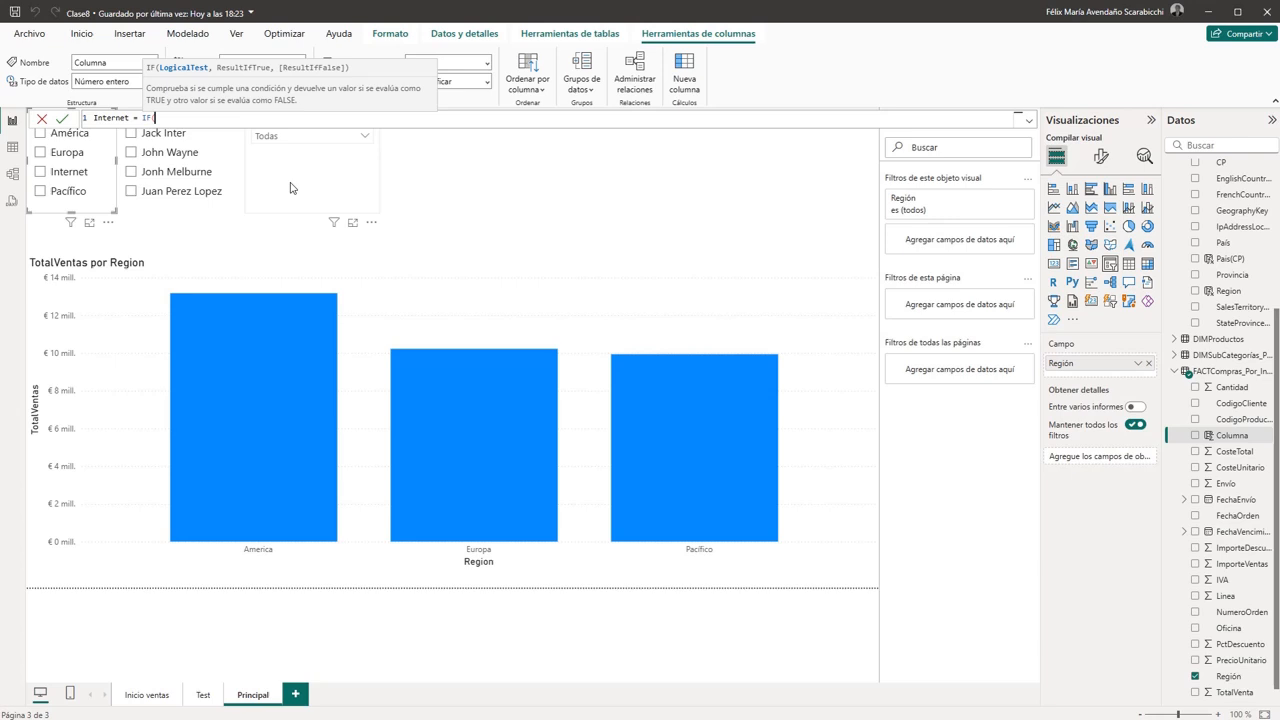
type("region")
key("BackSpace")
key("BackSpace")
key("BackSpace")
key("BackSpace")
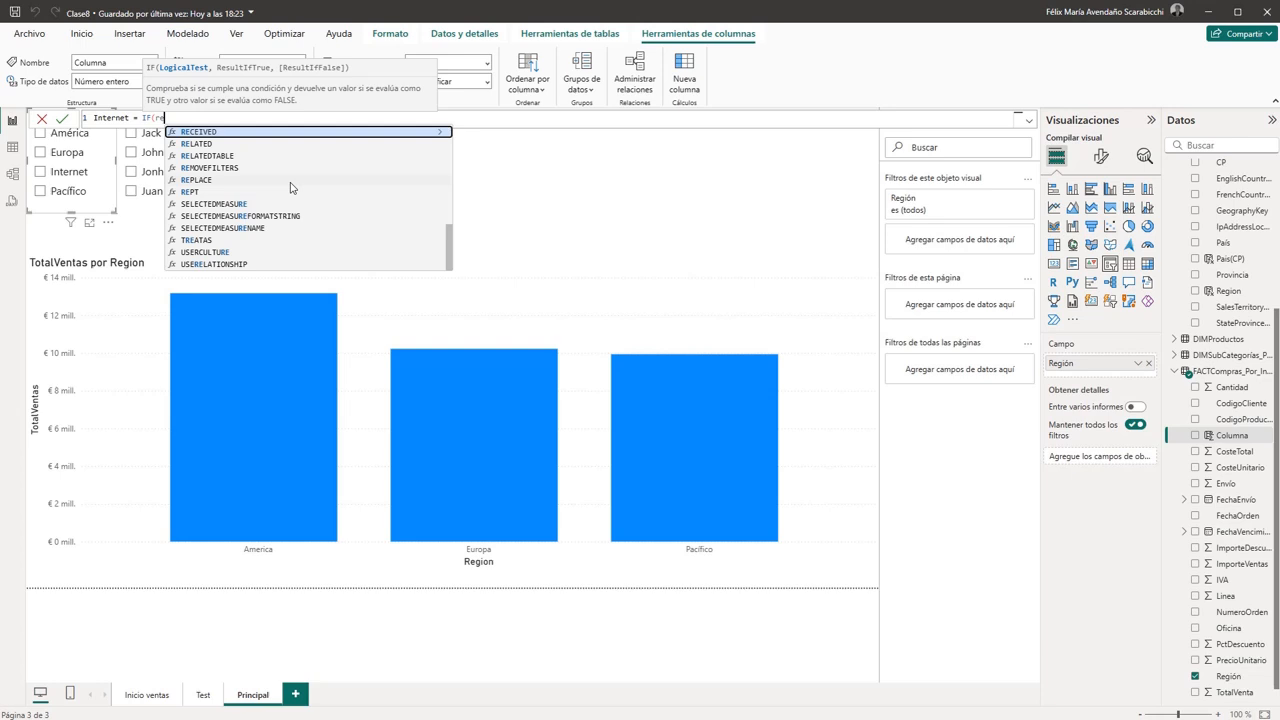
type("g")
key("Tab")
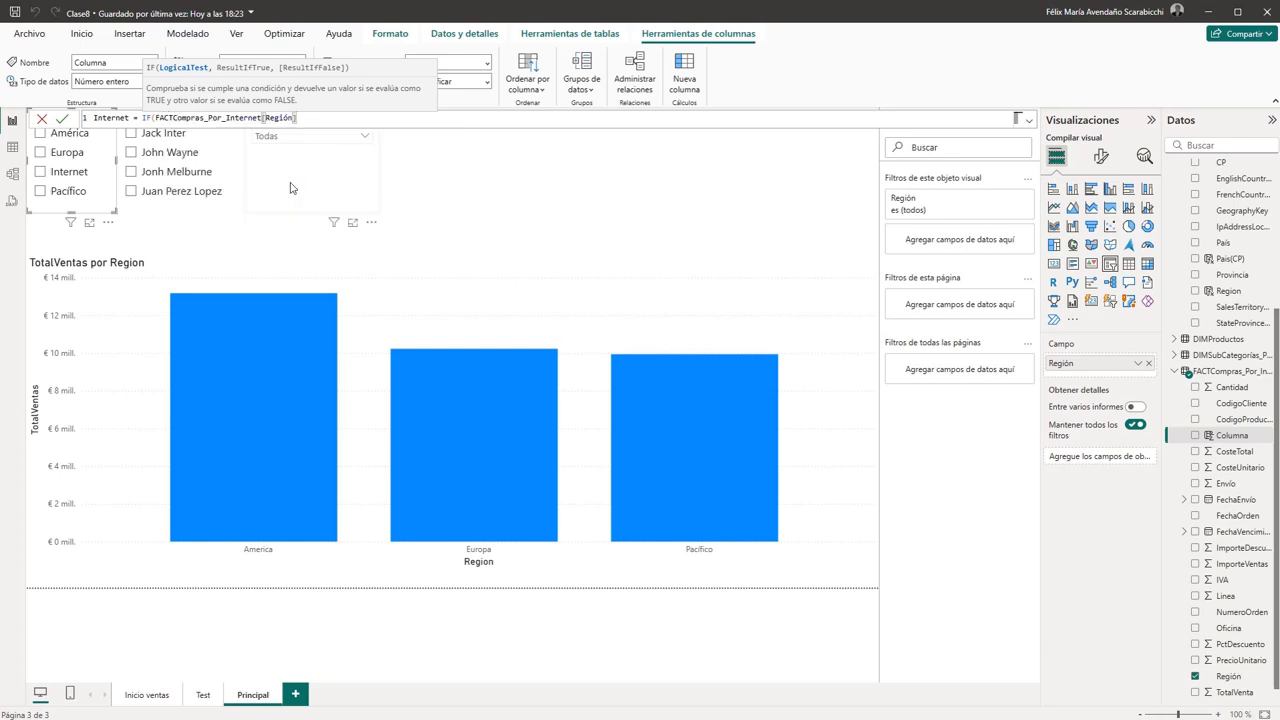
- Complete the IF condition as ="Internet", returning "Internet" if true and "Revendedores" if false, and commit the formula
type("=")
type("\"\"")
type("Internet")
type(",")
type(" \"Internet")
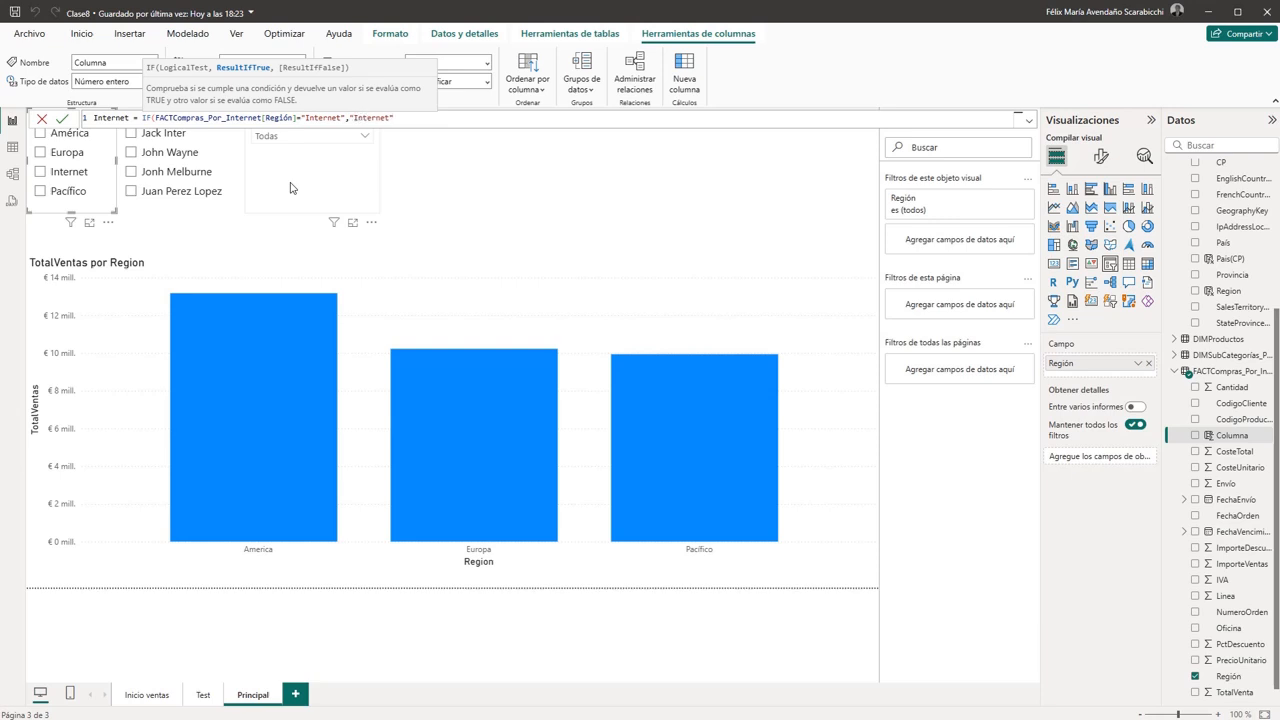
type(",\"")
type("Revendedores")
type(")")
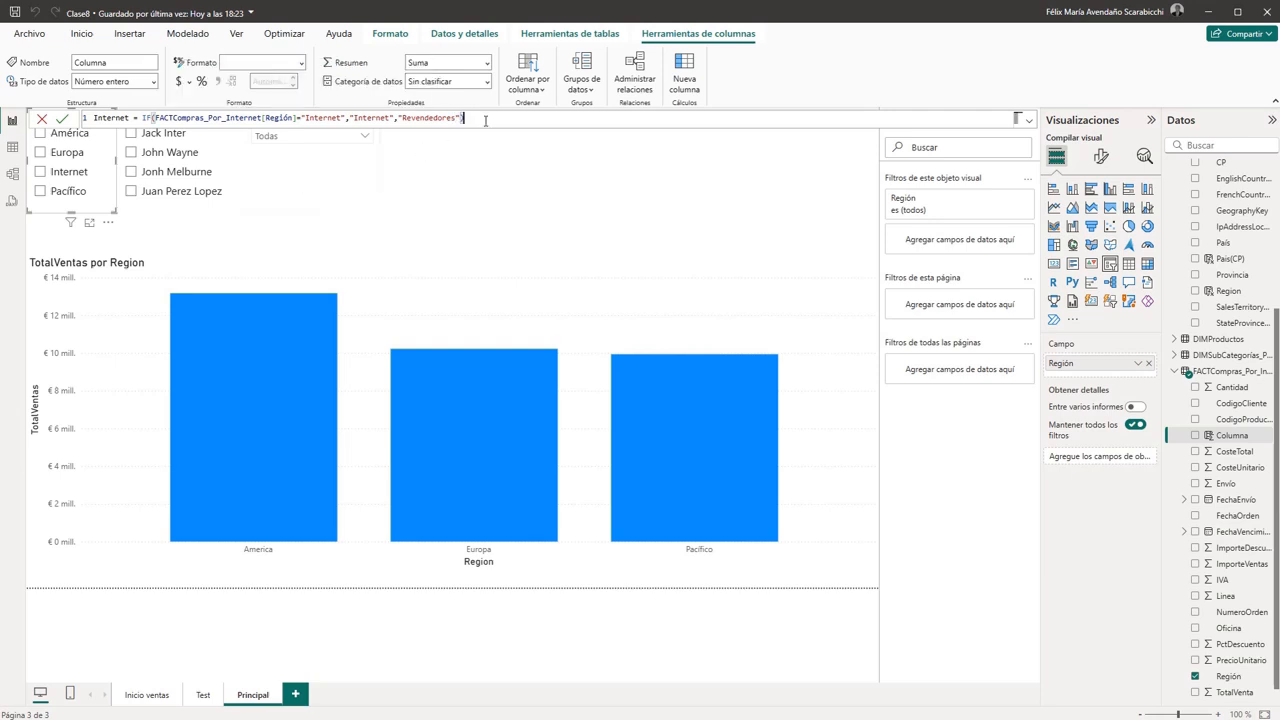
left_click(62, 118)
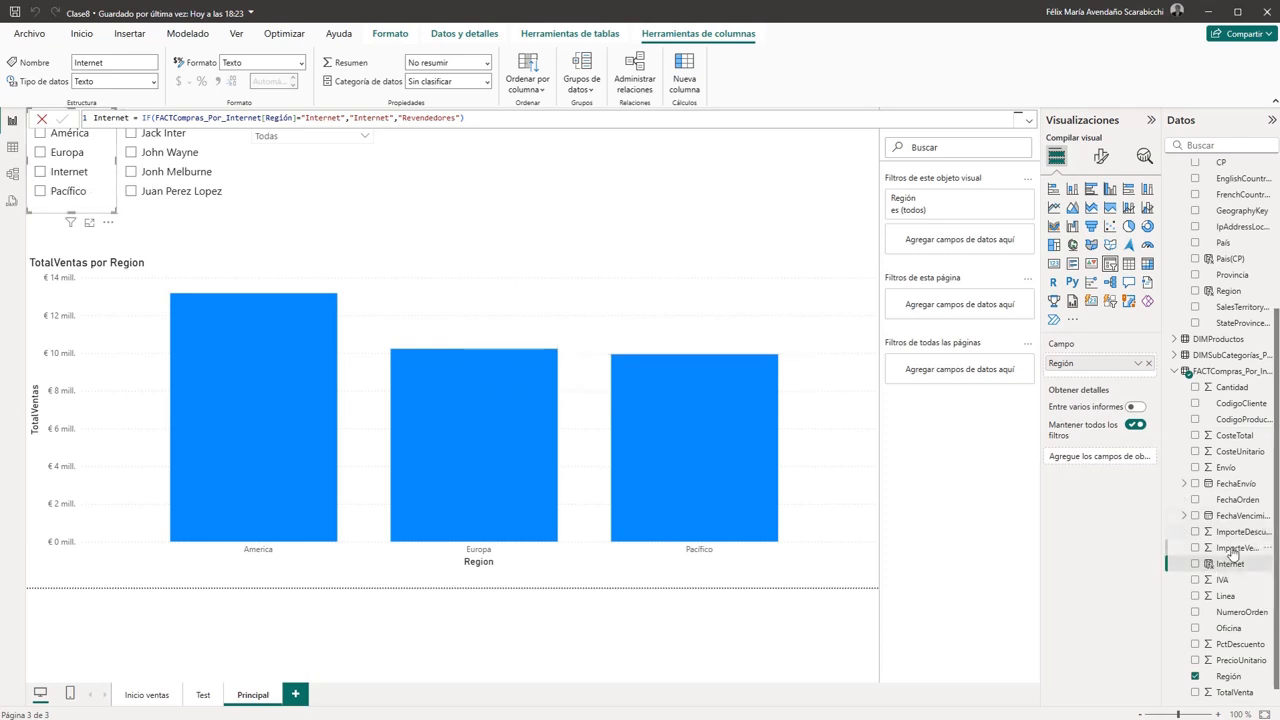
- Replace Región with the new Internet column in the first slicer and shorten the slicer to fit its two options
left_click_drag(1230, 564, 1117, 368)
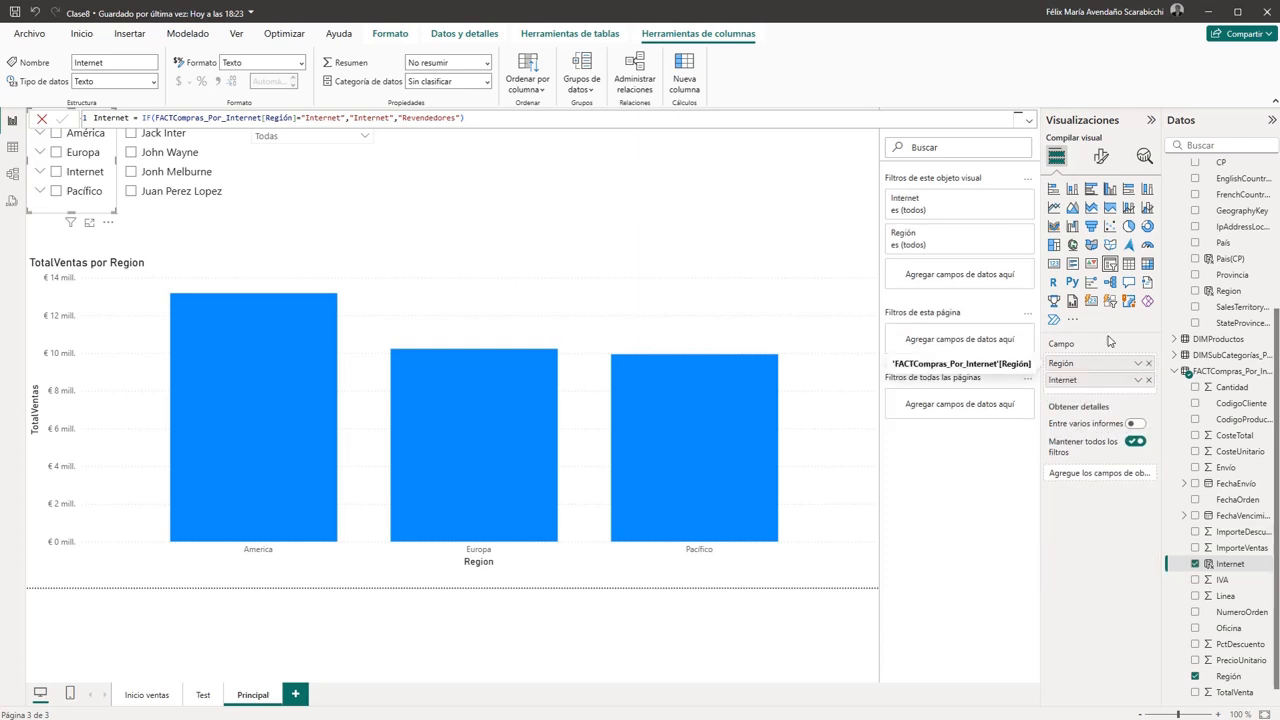
left_click(1148, 363)
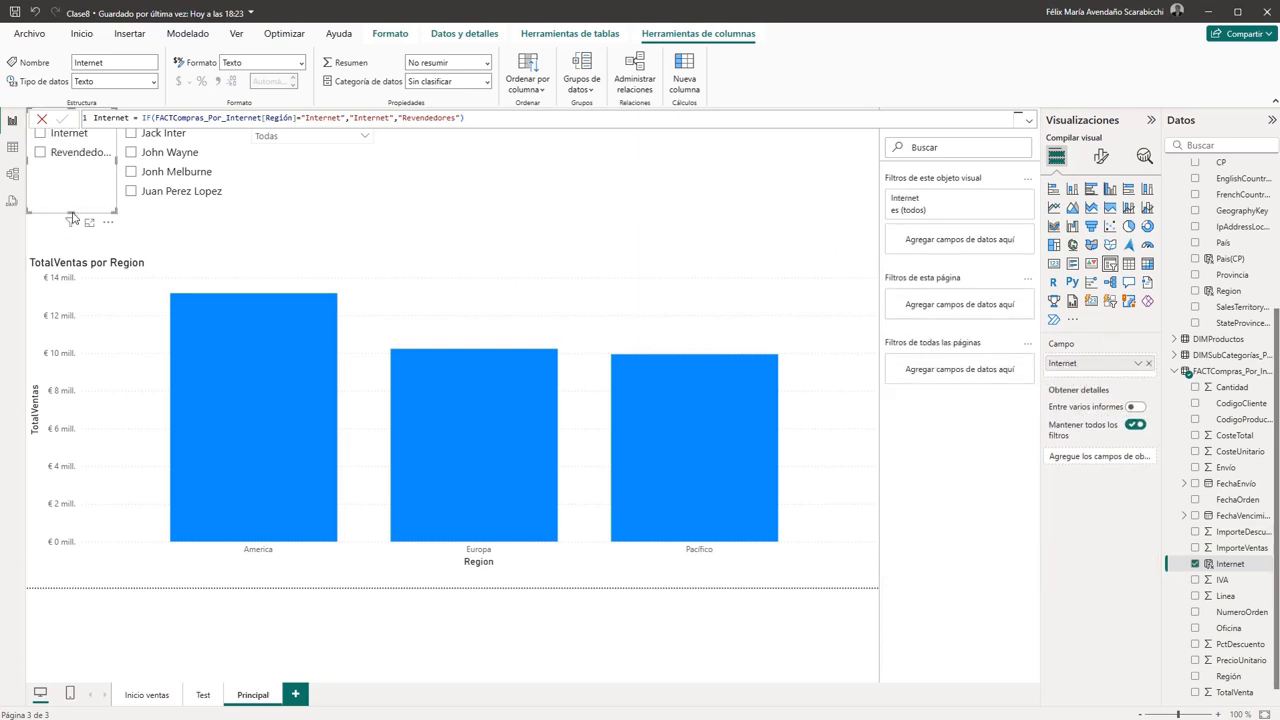
left_click_drag(71, 210, 62, 174)
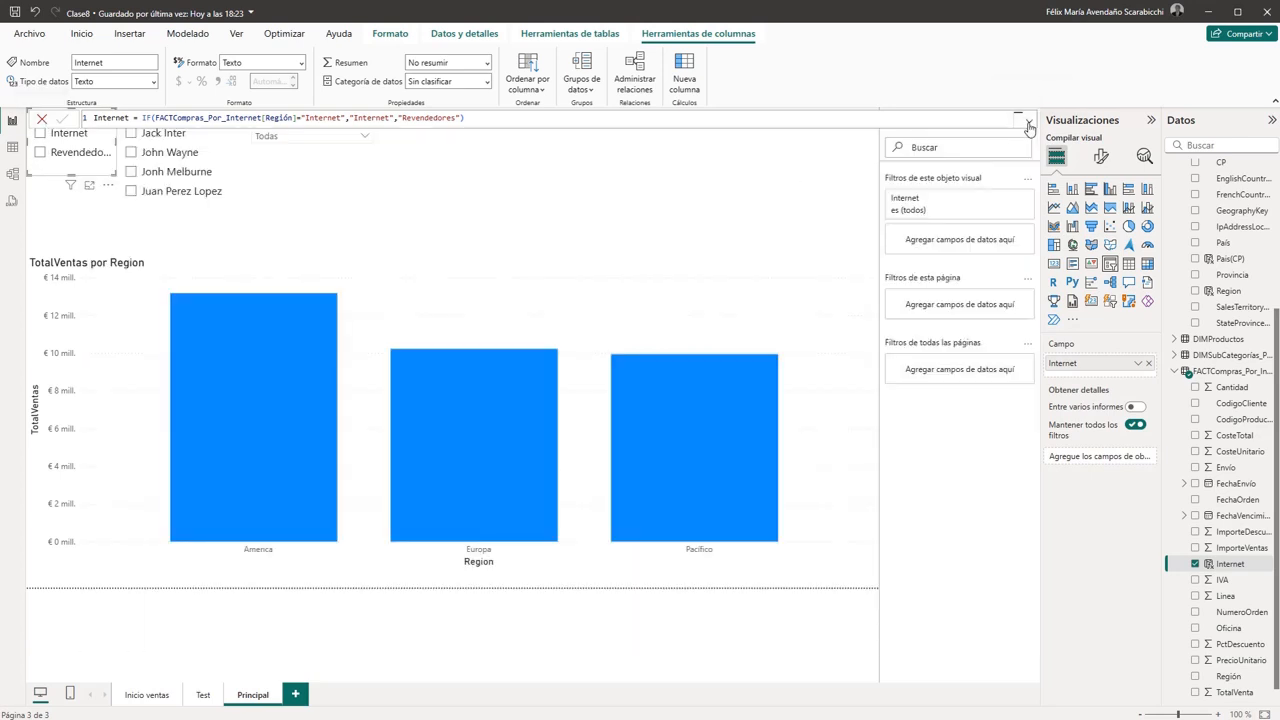
left_click(309, 191)
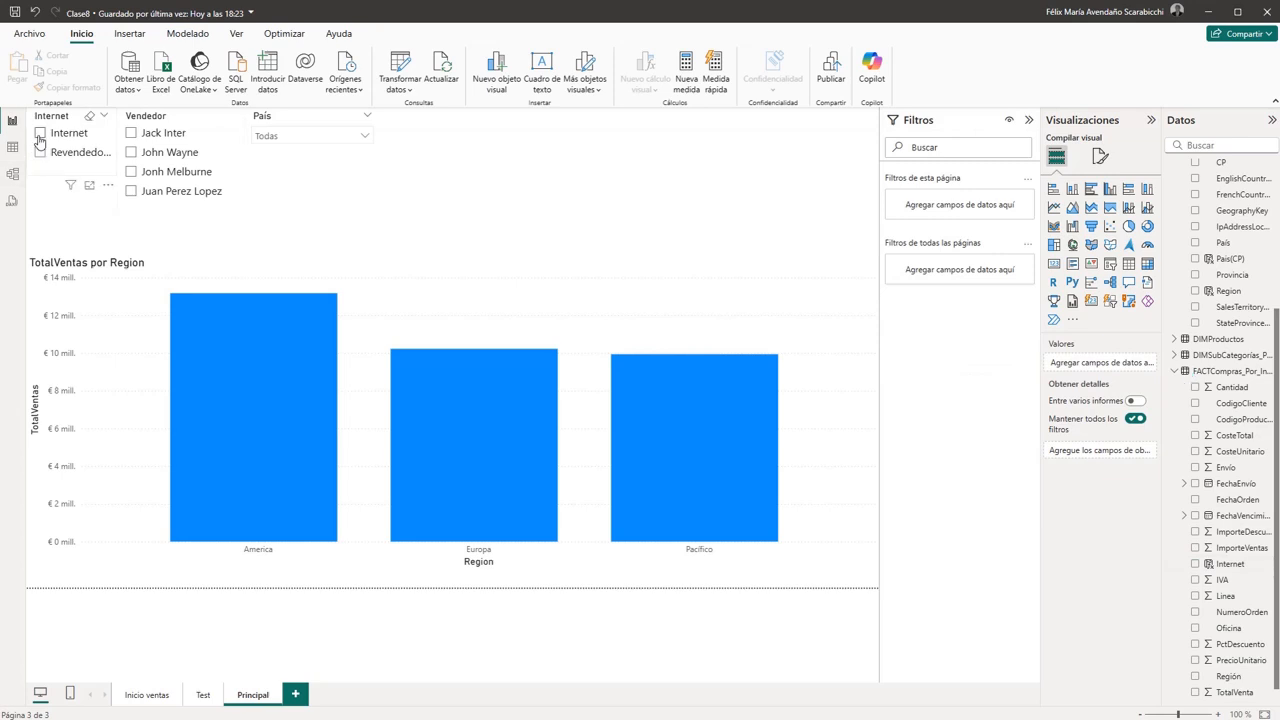
- Test the Internet slicer by alternating between Internet and Revendedores, then clear the selection
left_click(39, 137)
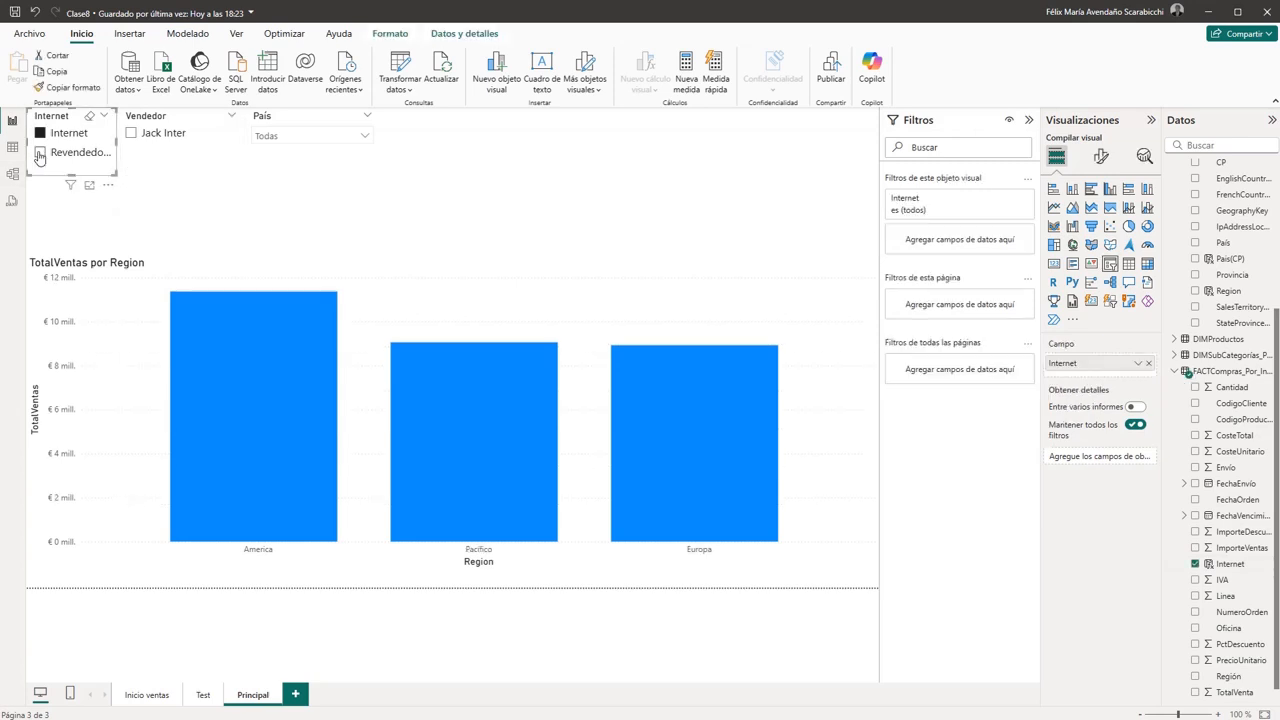
left_click(40, 154)
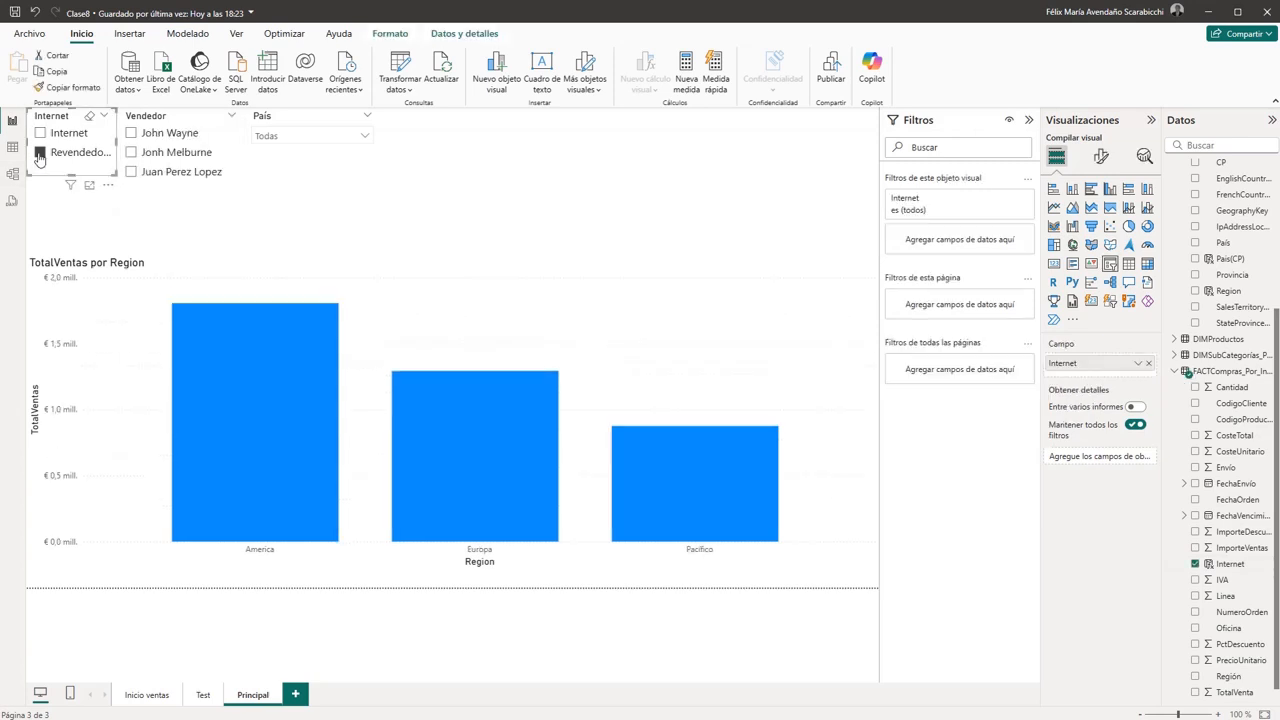
left_click(40, 136)
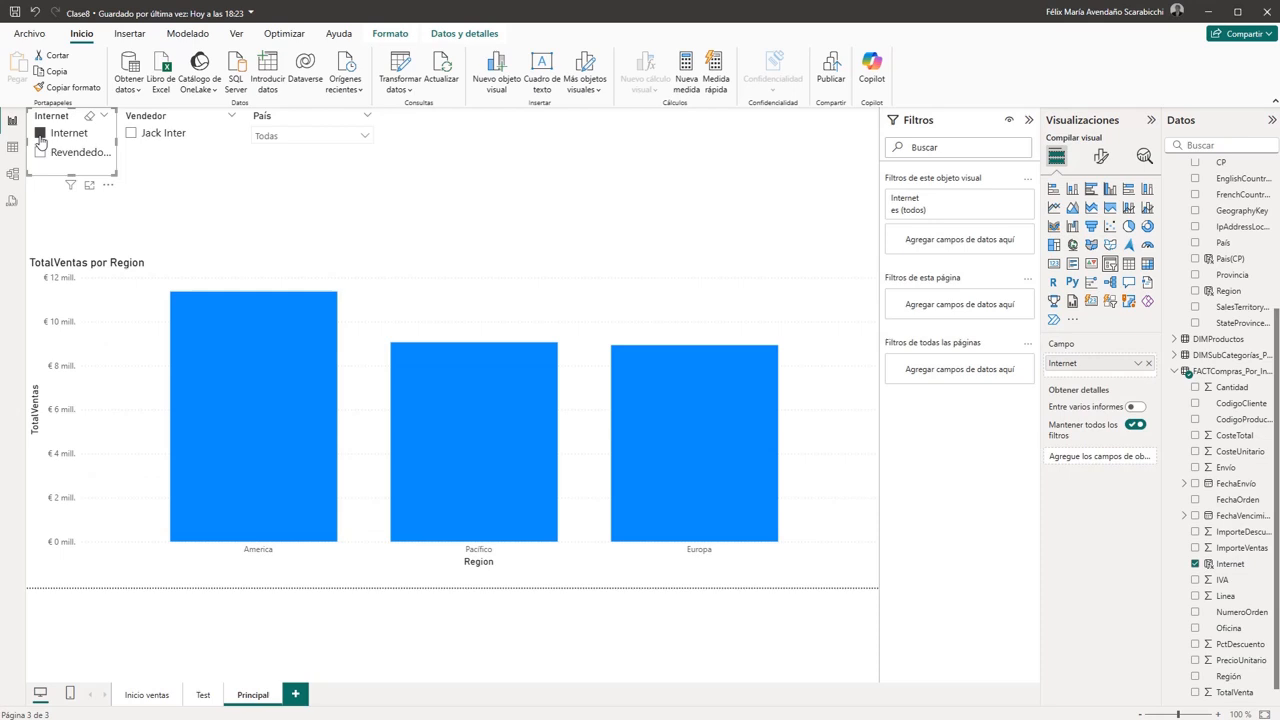
left_click(42, 156)
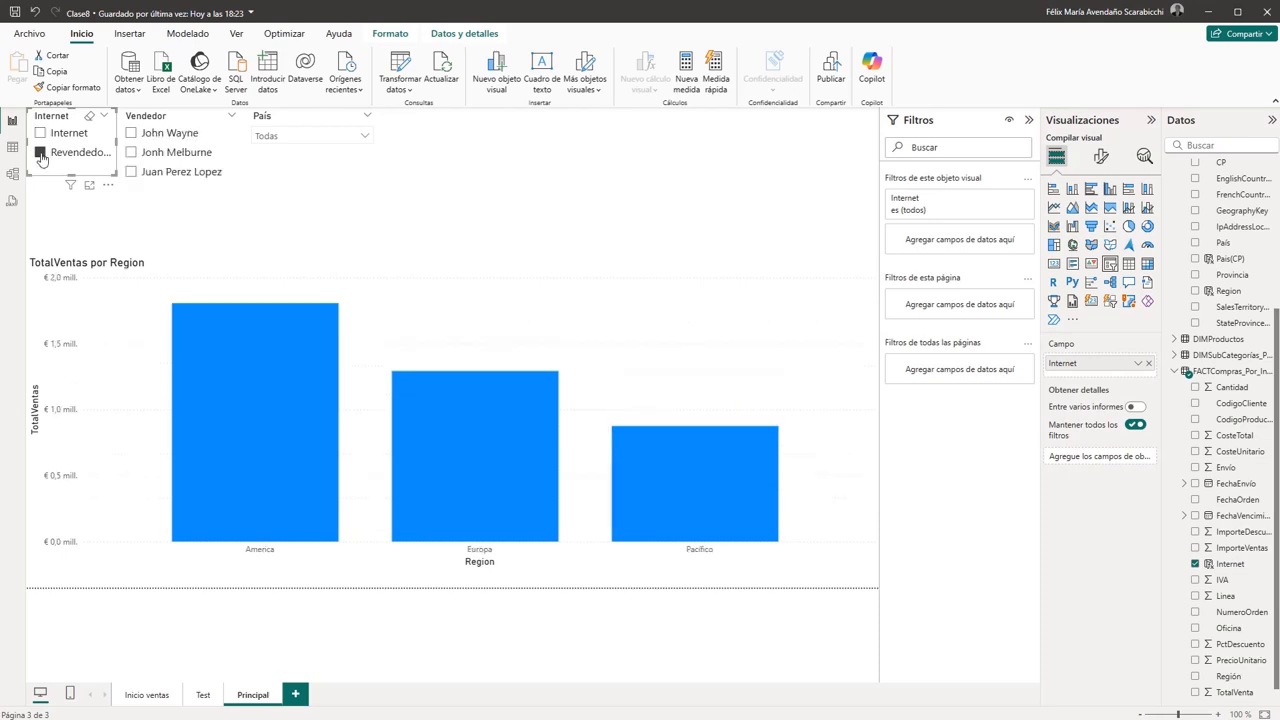
left_click(40, 134)
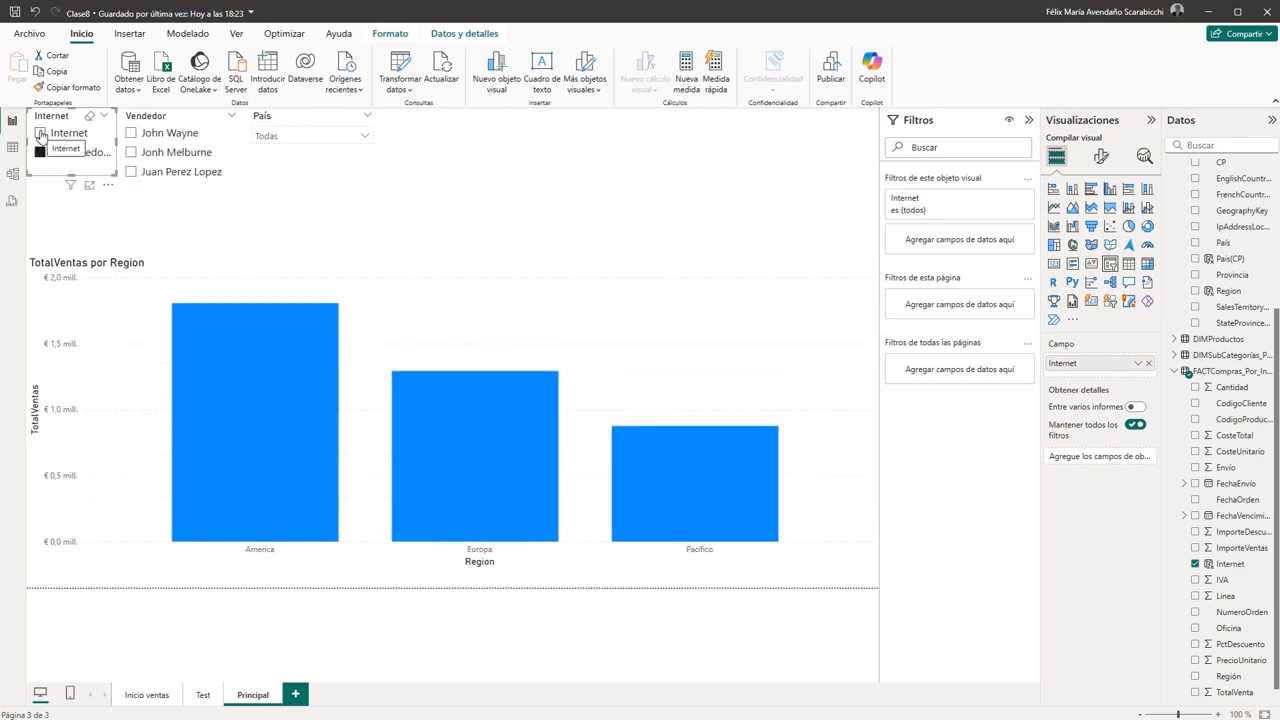
left_click(40, 134)
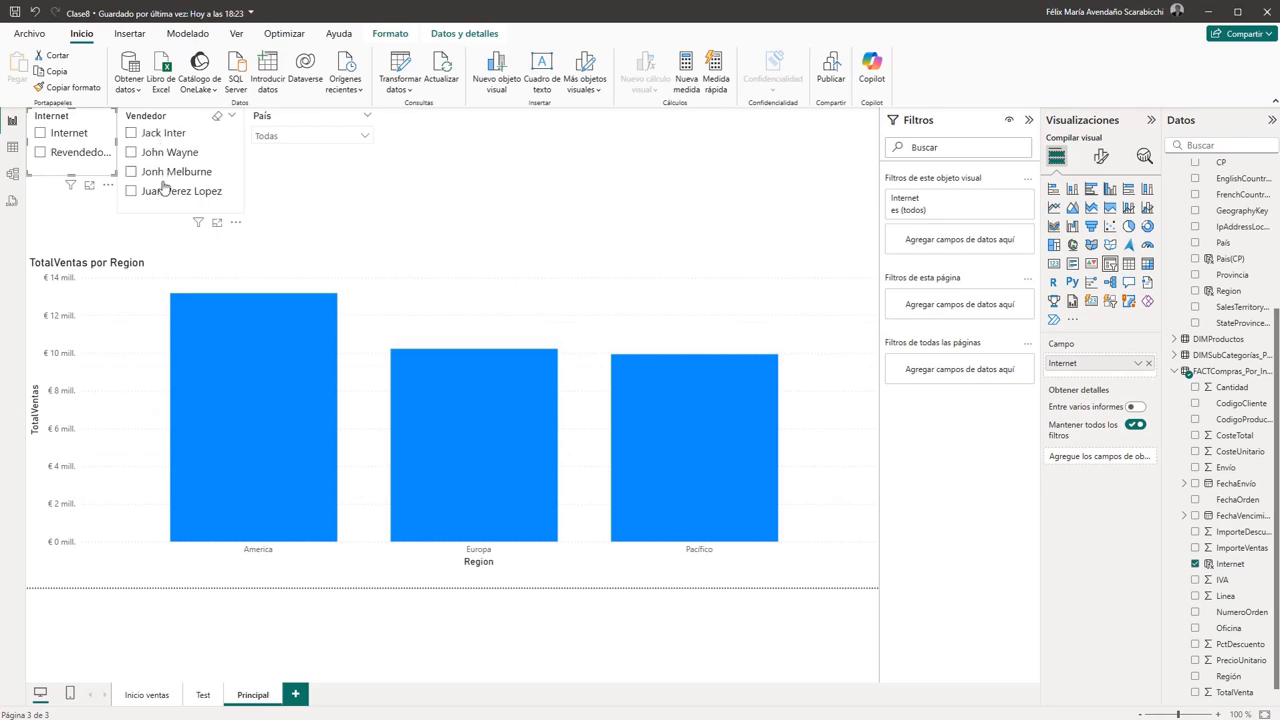
- Test the Vendedor slicer by selecting and clearing the second and third sellers in turn
left_click(131, 153)
left_click(131, 154)
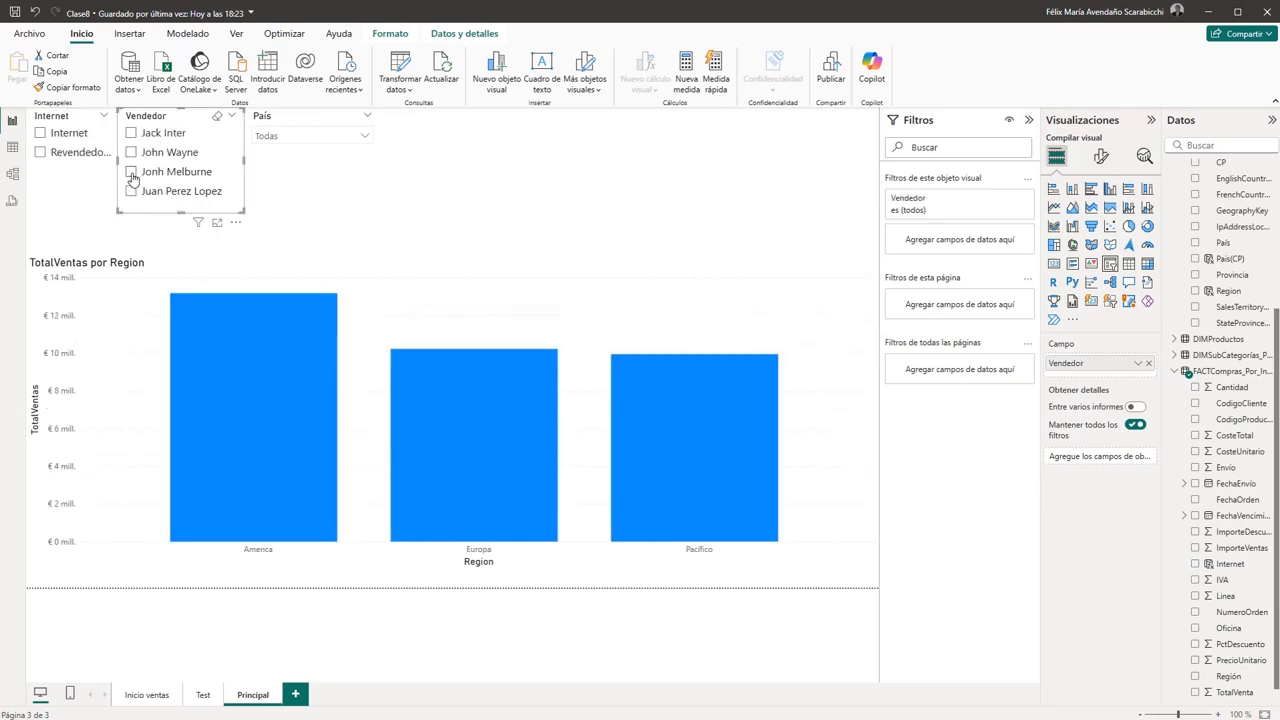
left_click(131, 173)
left_click(131, 173)
- Test the País slicer by filtering on Australia and Estados Unidos in turn, clearing each selection and closing the list
left_click(363, 138)
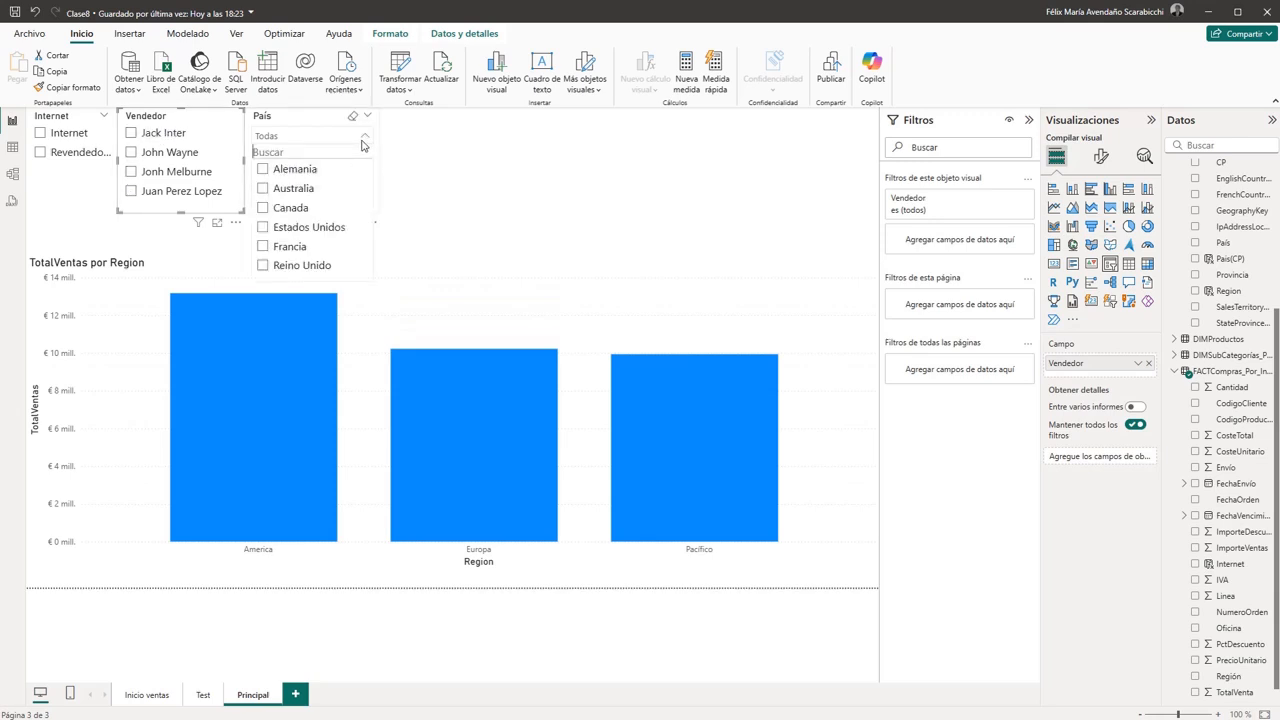
left_click(265, 190)
left_click(265, 190)
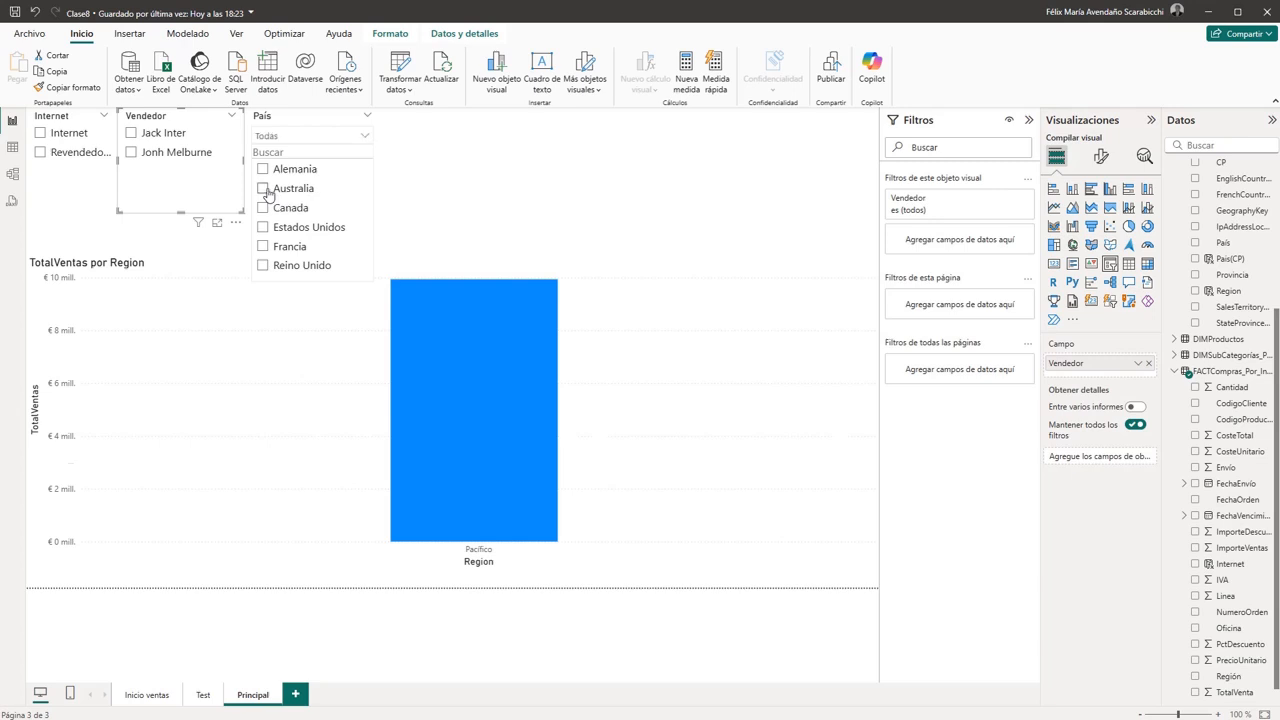
left_click(263, 229)
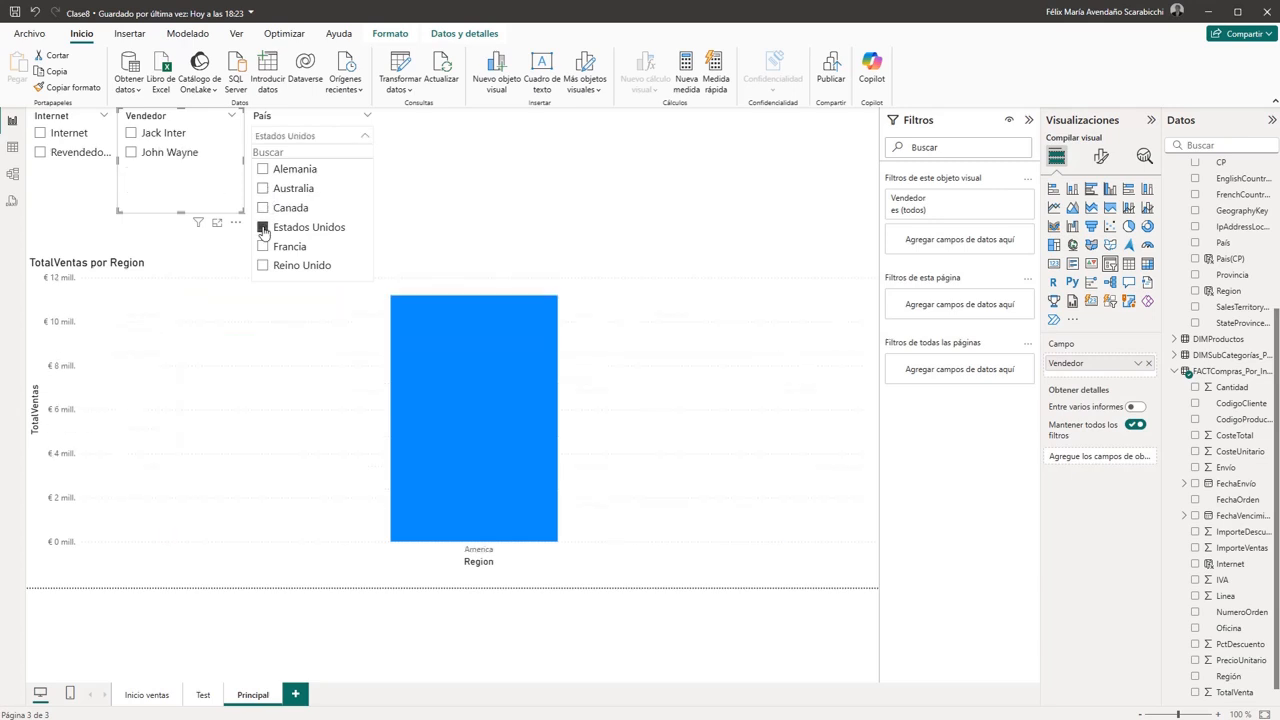
left_click(263, 229)
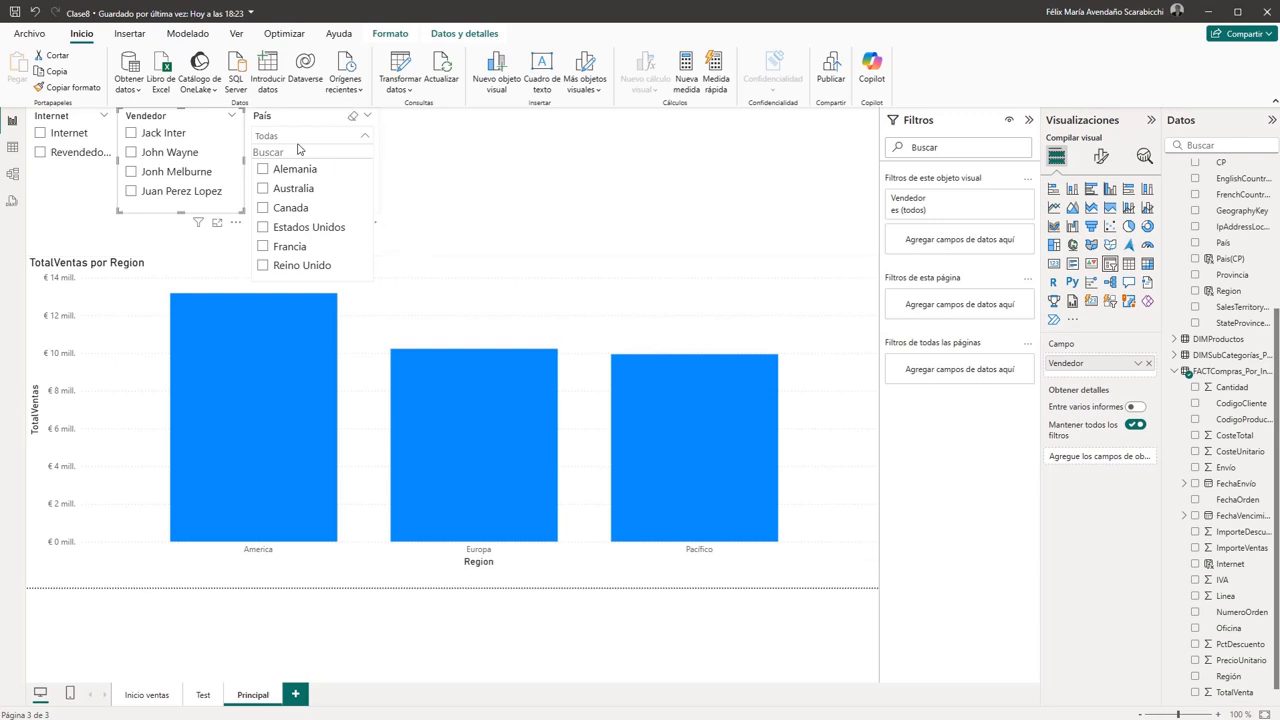
left_click(447, 182)
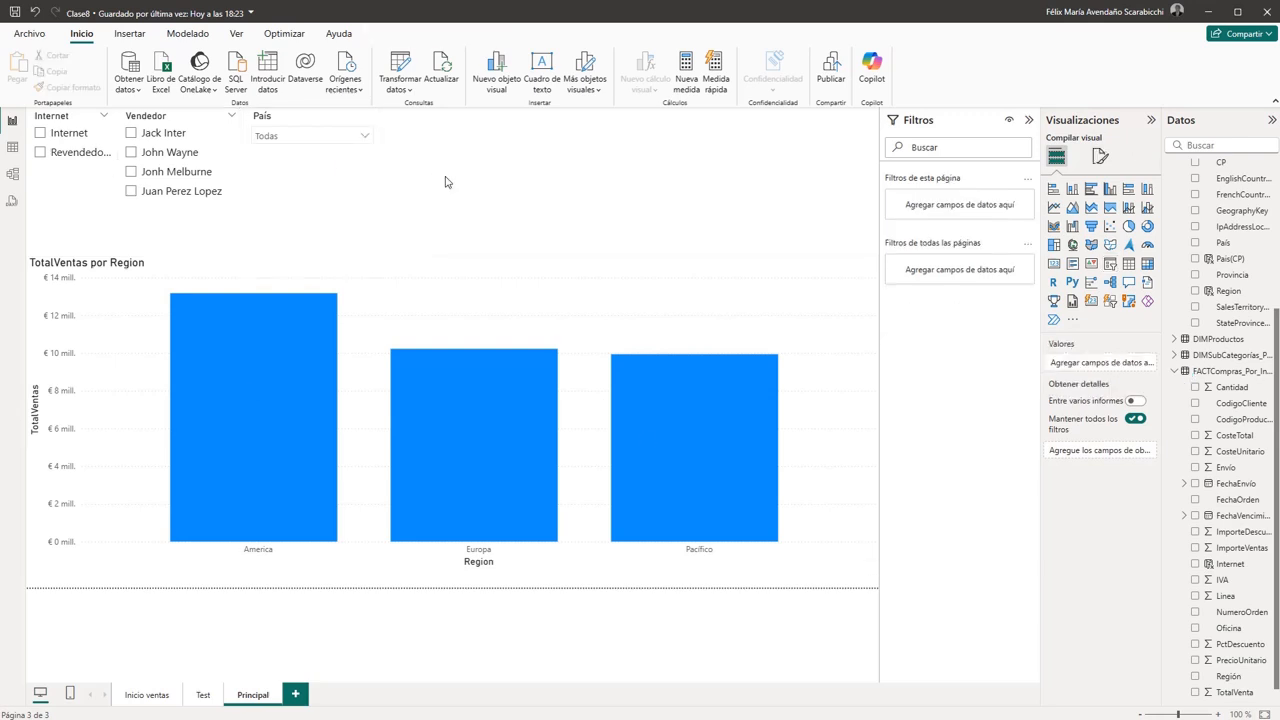
- Set the País slicer's style to Lista vertical
left_click(296, 124)
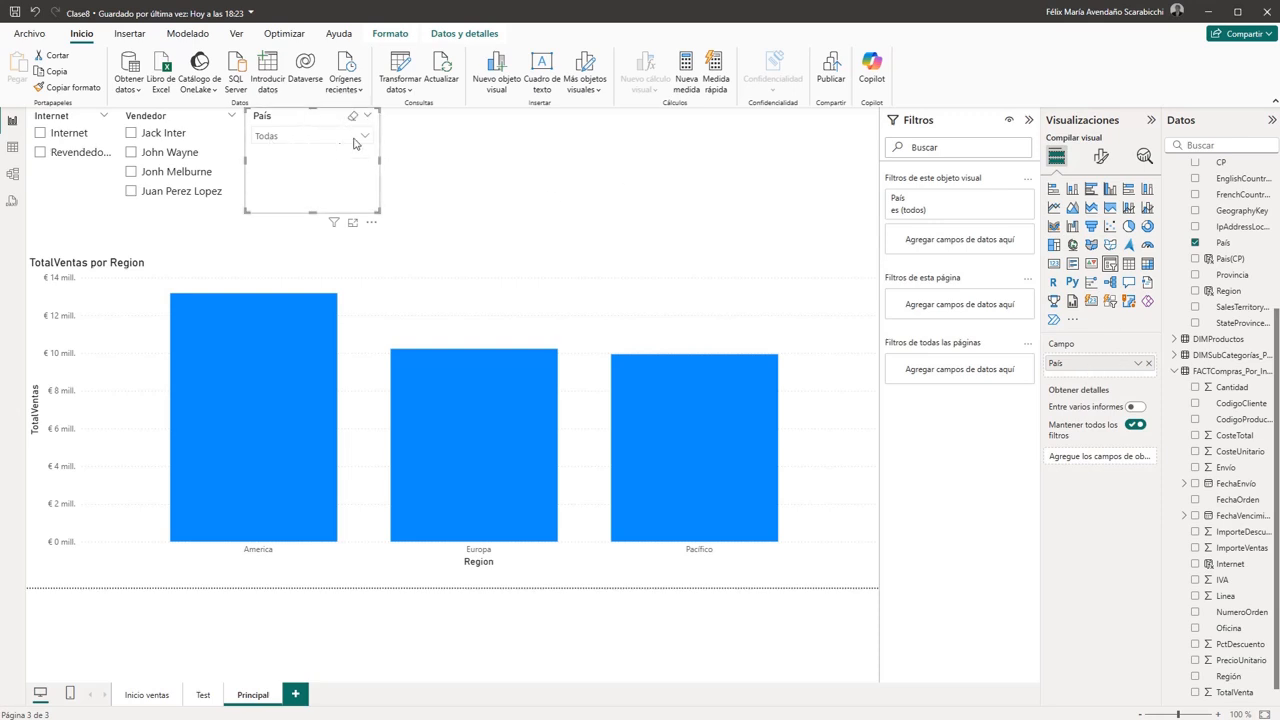
left_click(1101, 157)
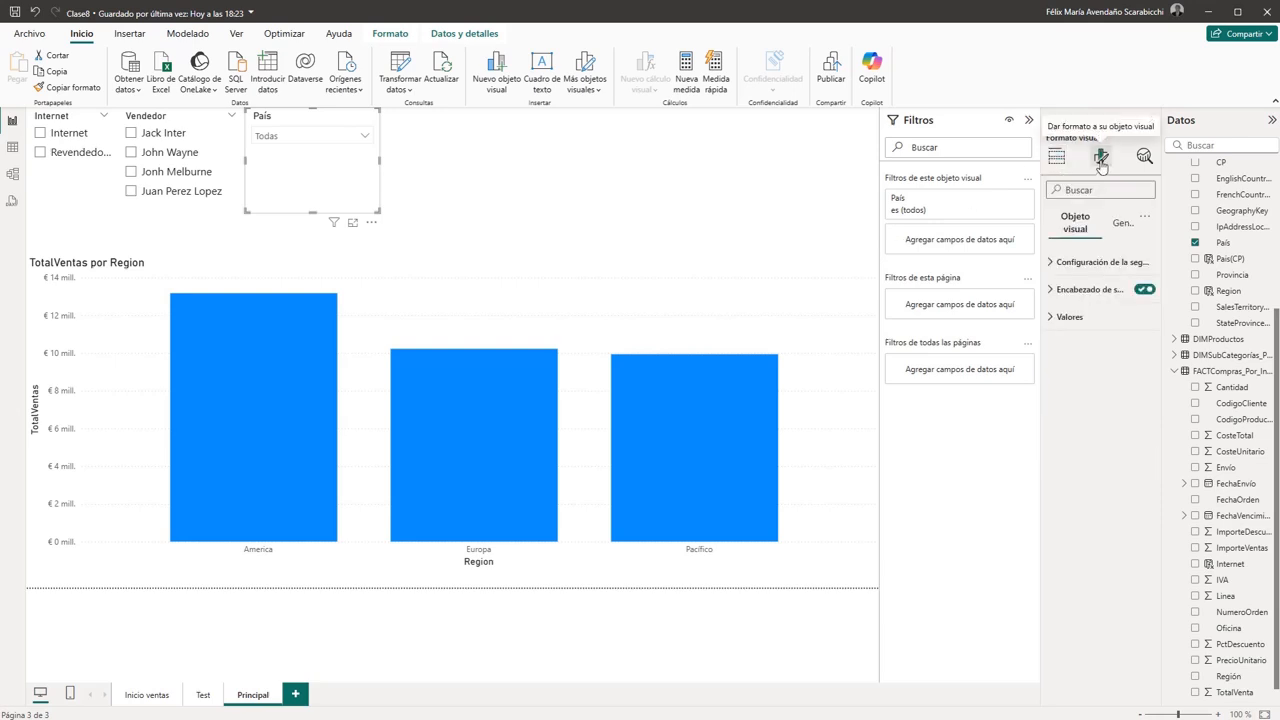
left_click(1084, 264)
left_click(1064, 331)
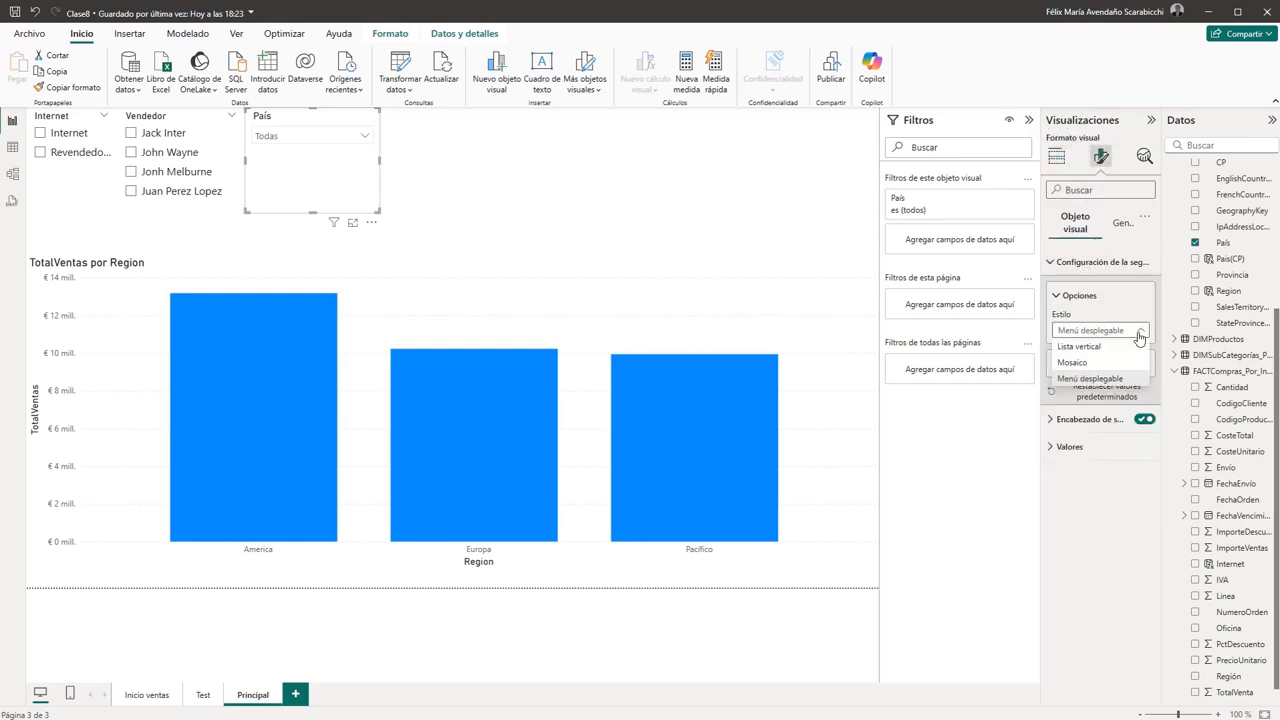
left_click(1070, 346)
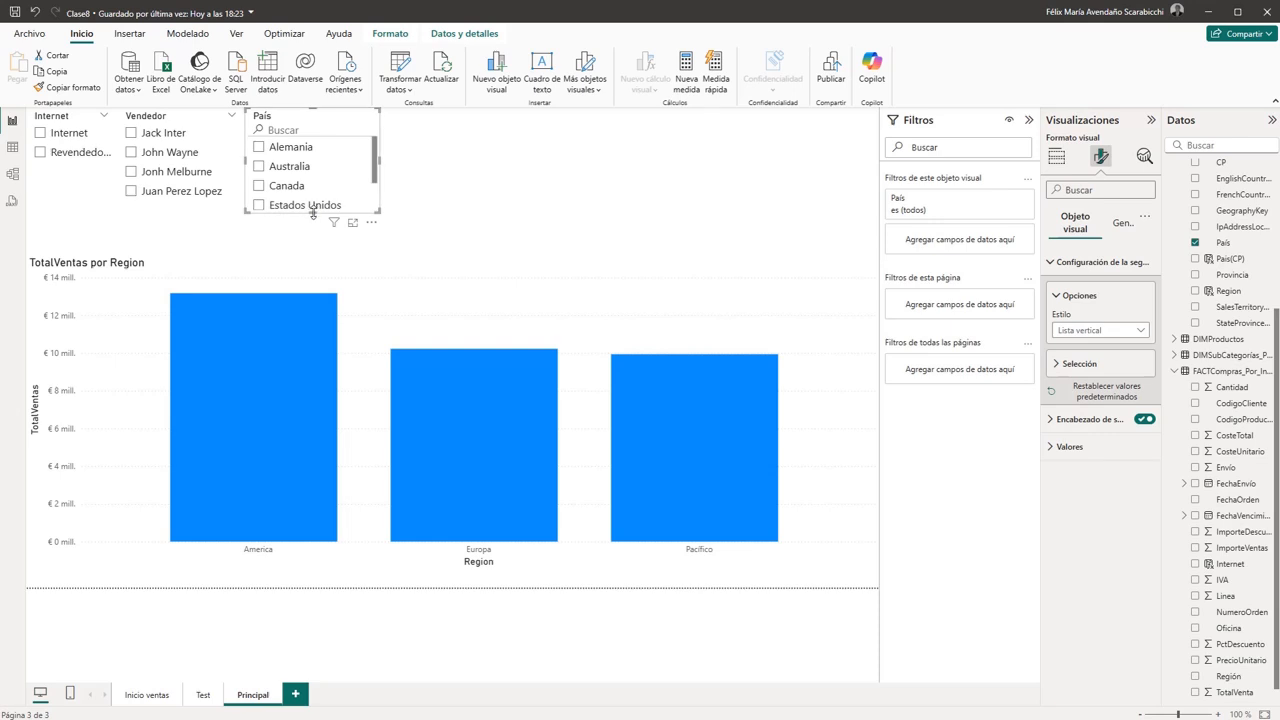
- Widen the País slicer very slightly and move it a little lower on the page
mouse_move(315, 212)
left_mouse_down()
mouse_move(315, 271)
mouse_move(324, 216)
left_mouse_up()
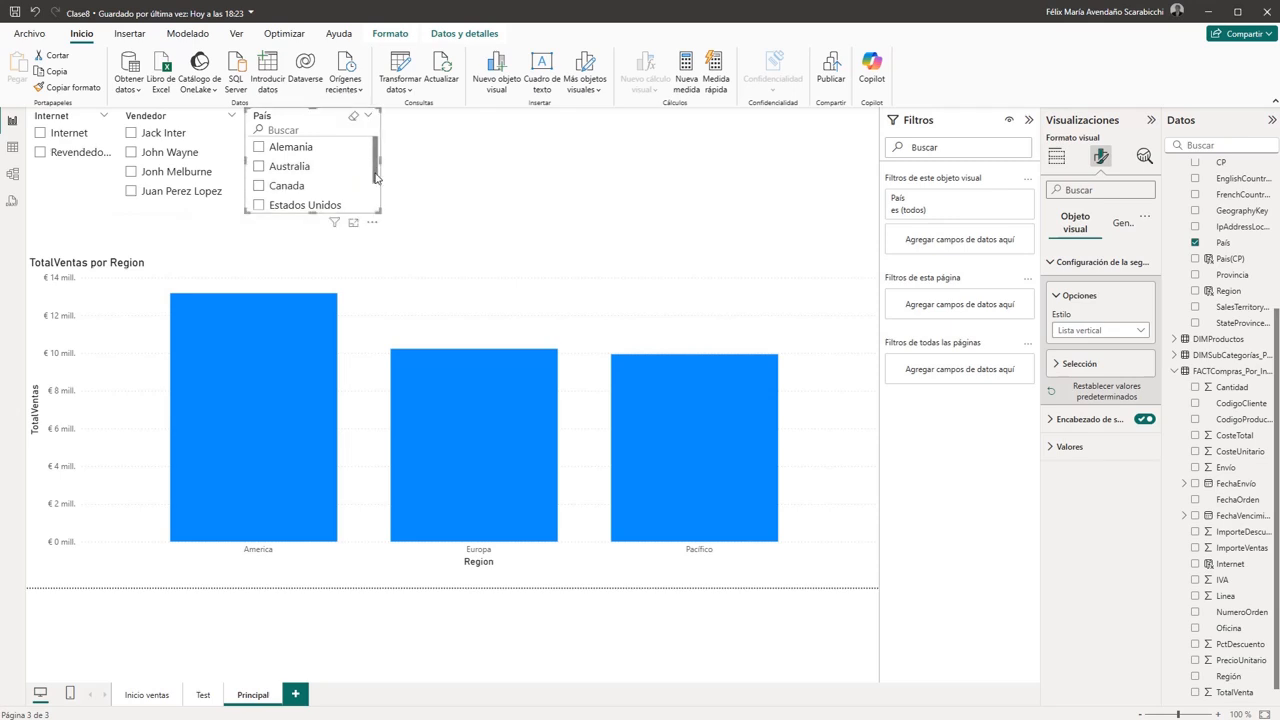
mouse_move(376, 172)
left_mouse_down()
mouse_move(376, 206)
mouse_move(375, 153)
left_mouse_up()
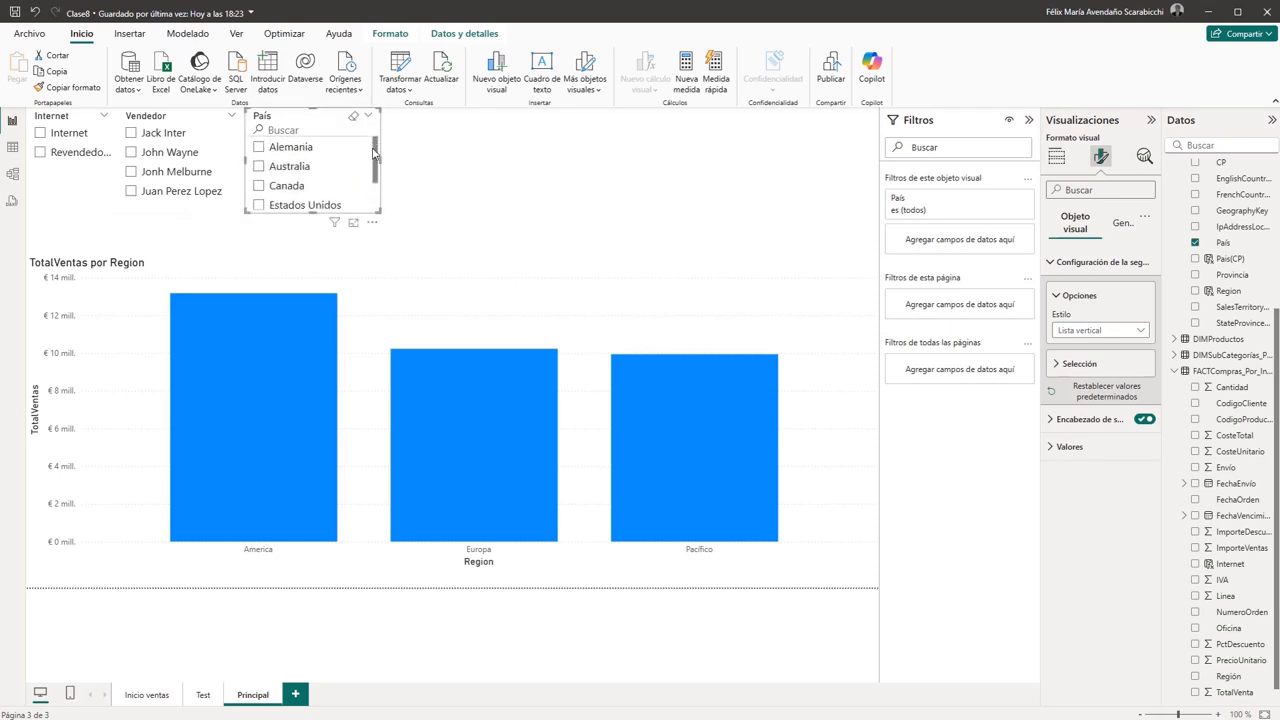
left_click(460, 158)
left_click(305, 119)
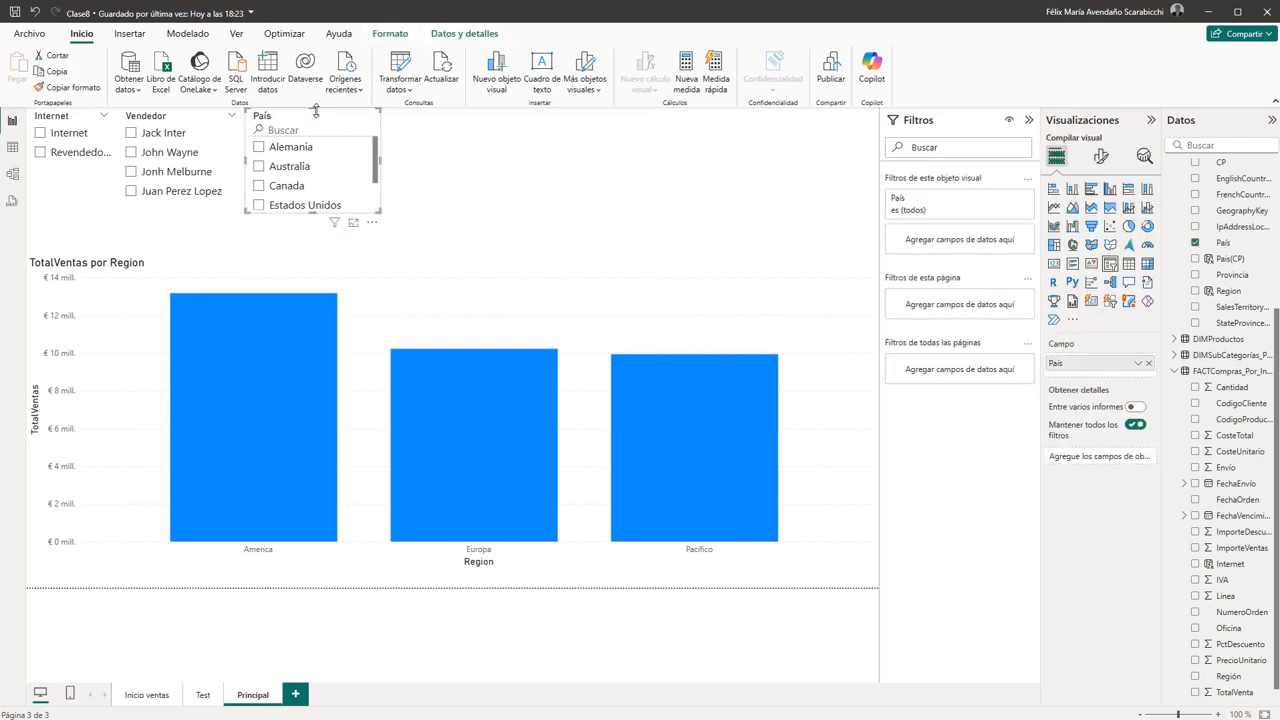
left_click_drag(325, 117, 326, 131)
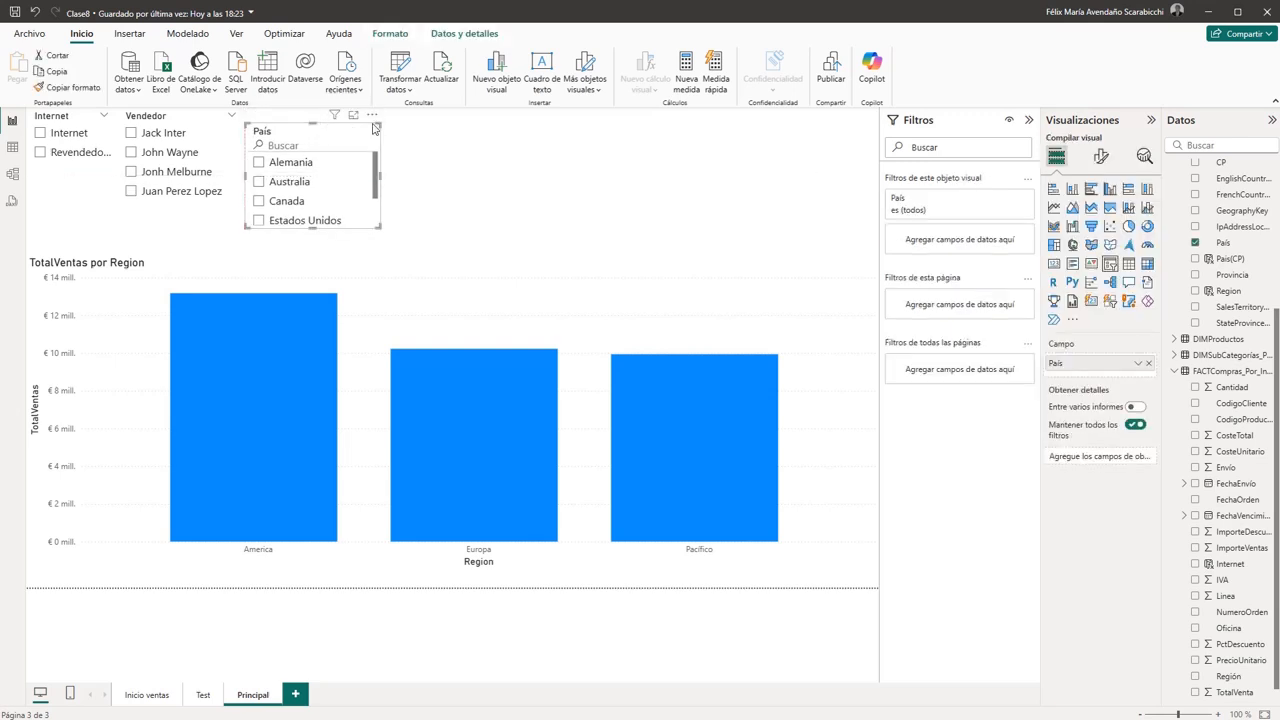
- Turn off the País slicer's search box and reposition the slicer level with Vendedor, leaving a slightly wider gap between them
left_click(373, 118)
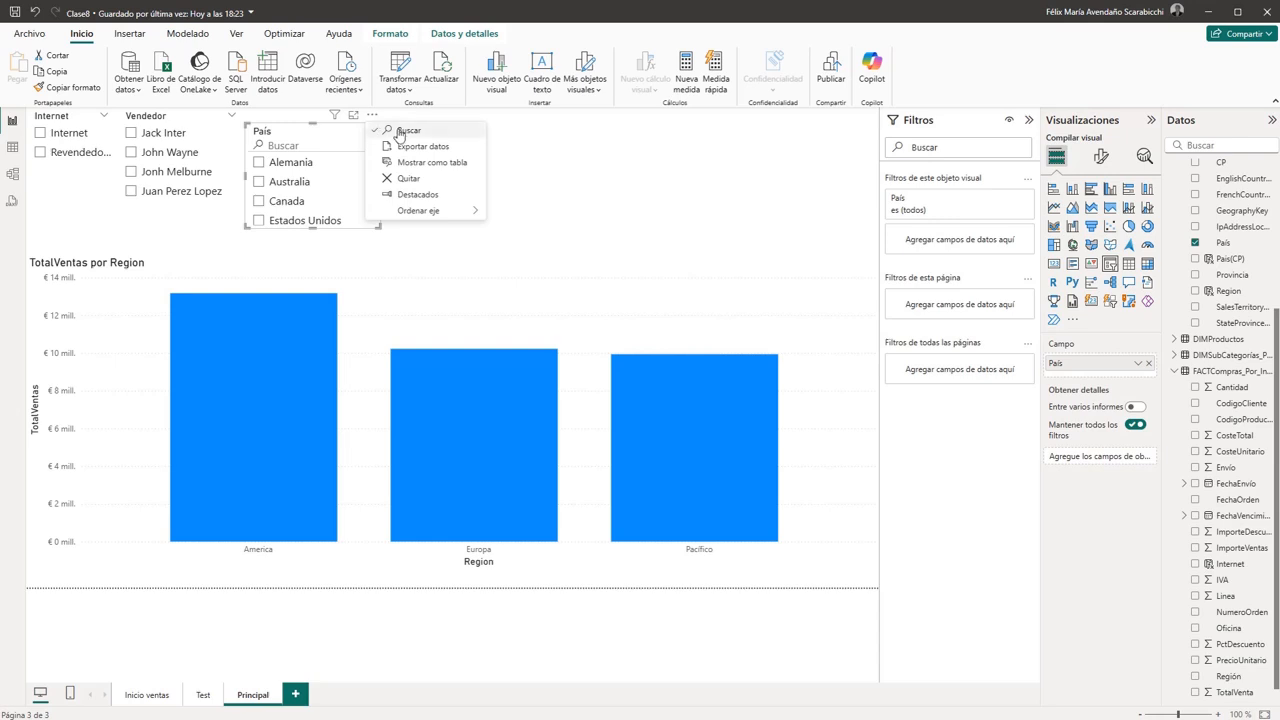
left_click(401, 133)
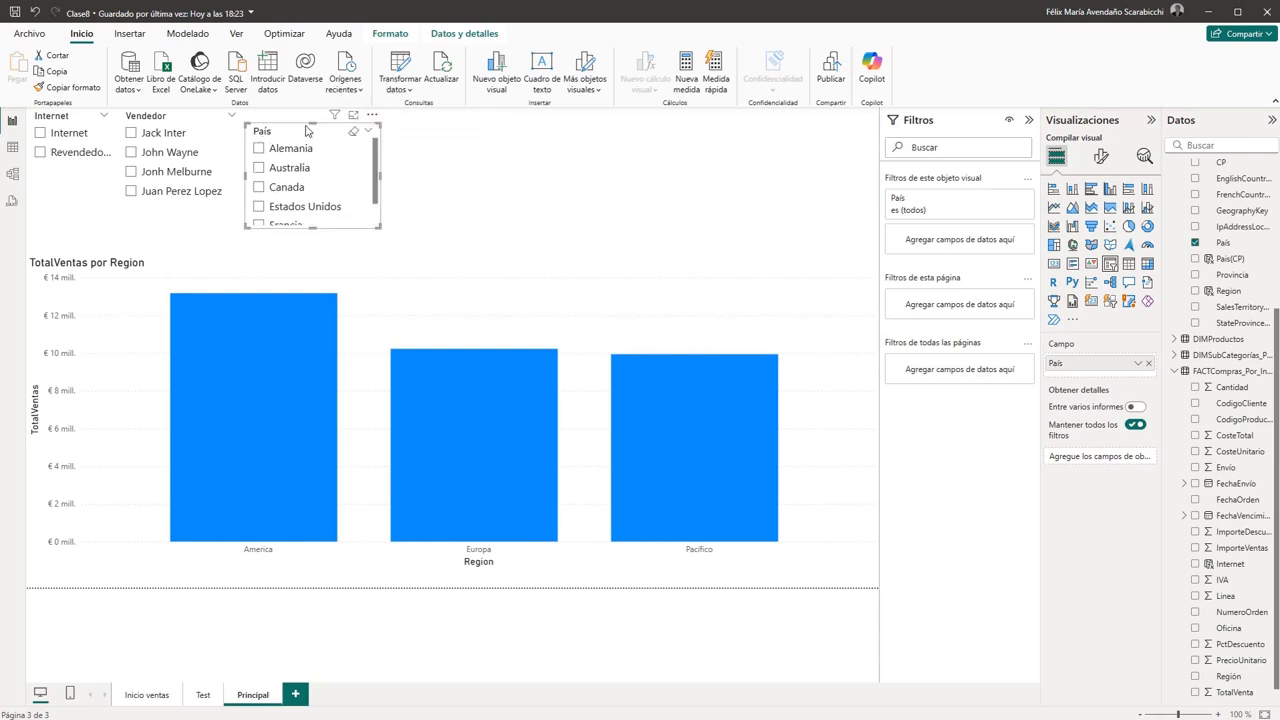
left_click_drag(307, 131, 306, 116)
left_click(577, 157)
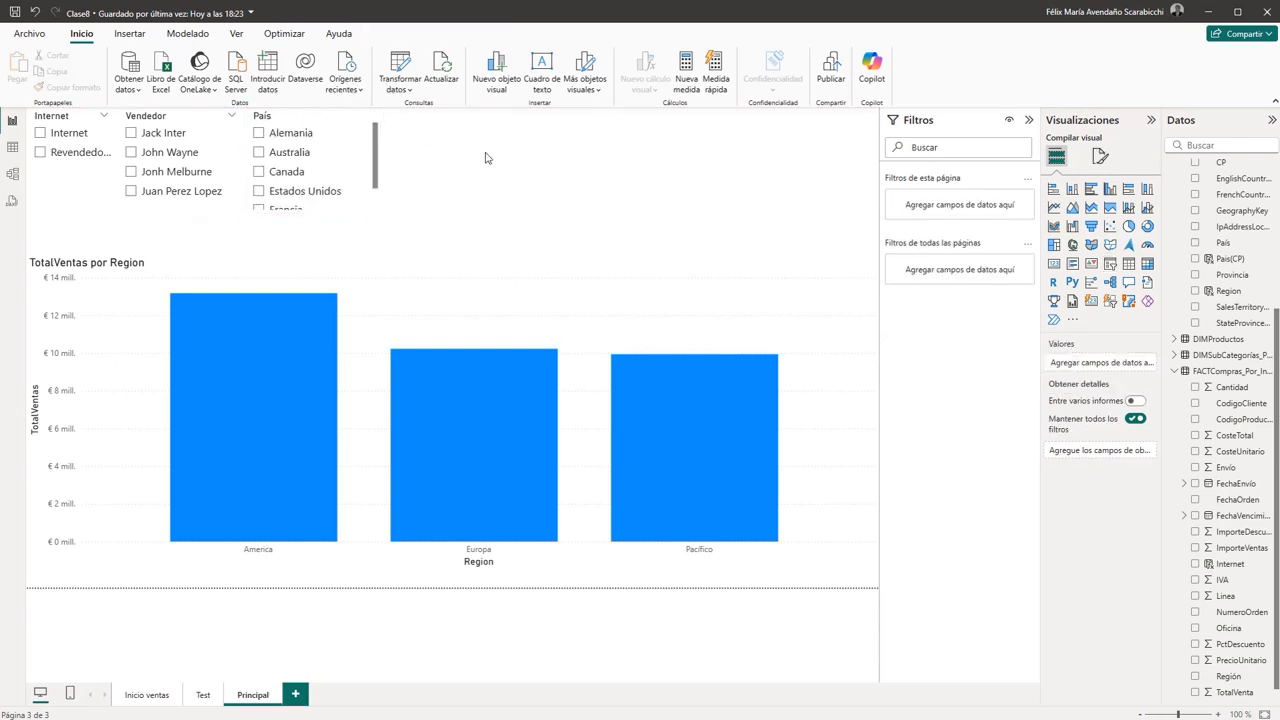
left_click(303, 116)
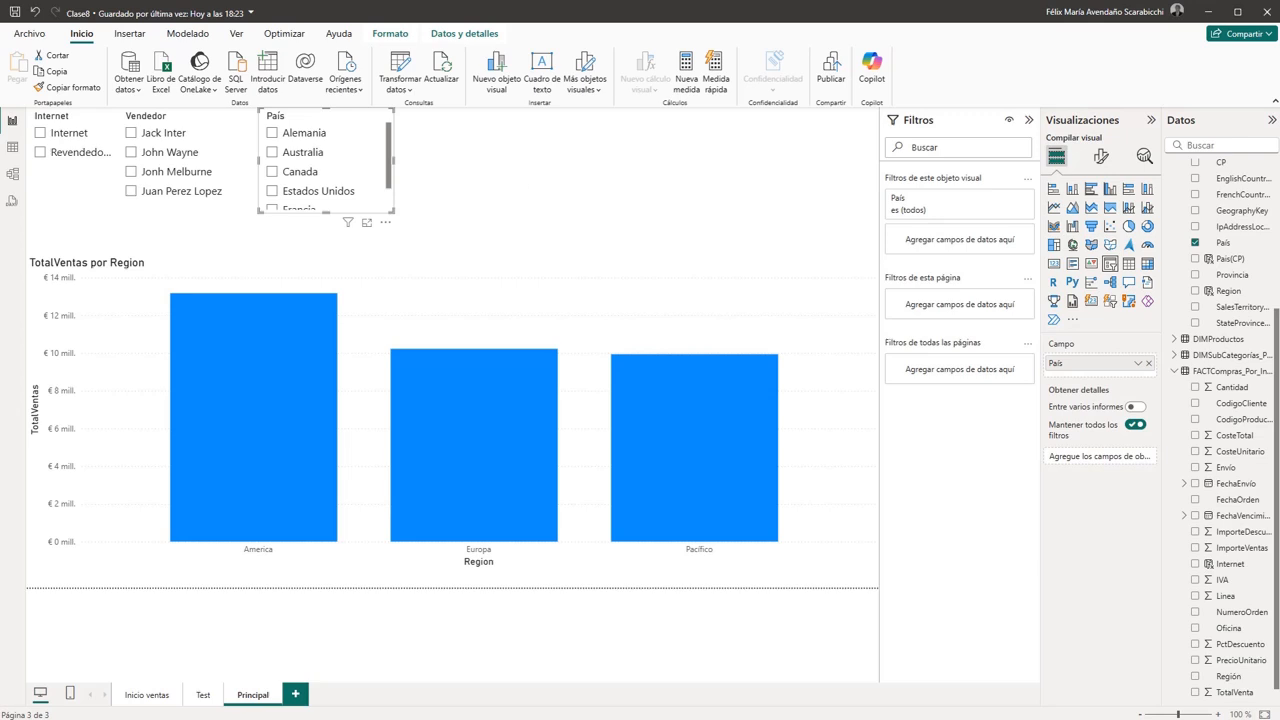
scroll(1220, 430, "down", 1)
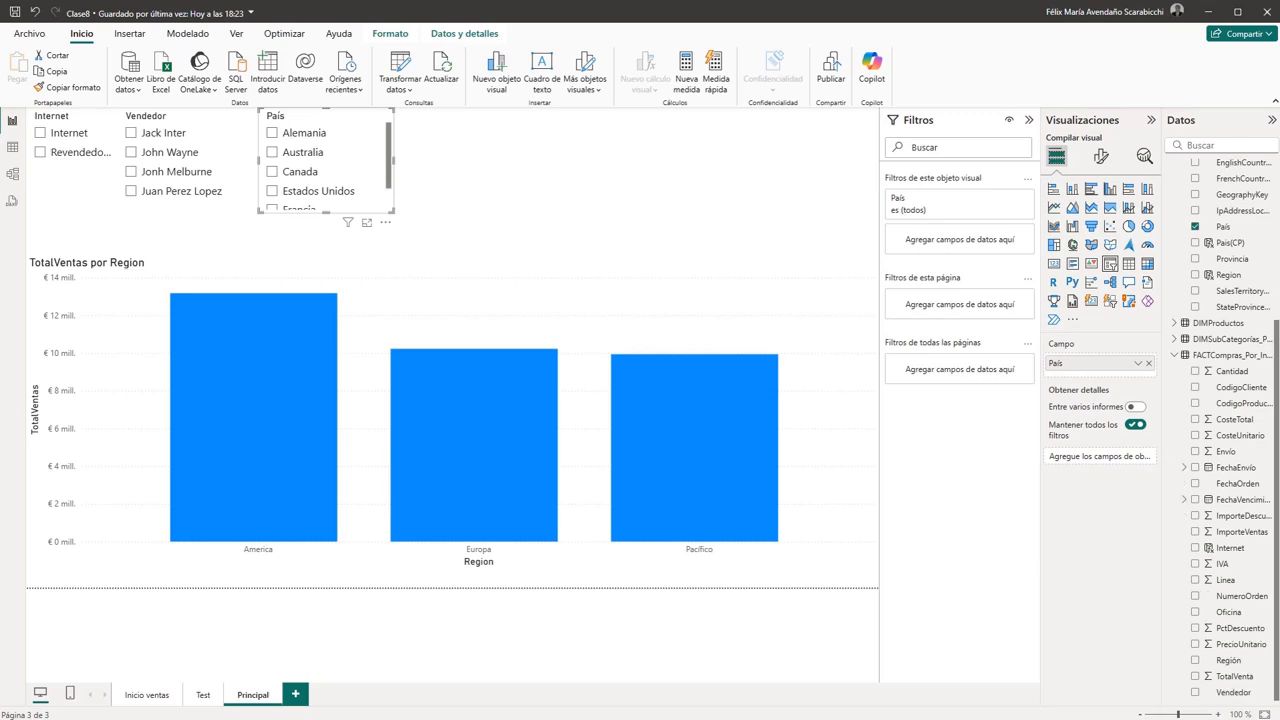
left_click(512, 143)
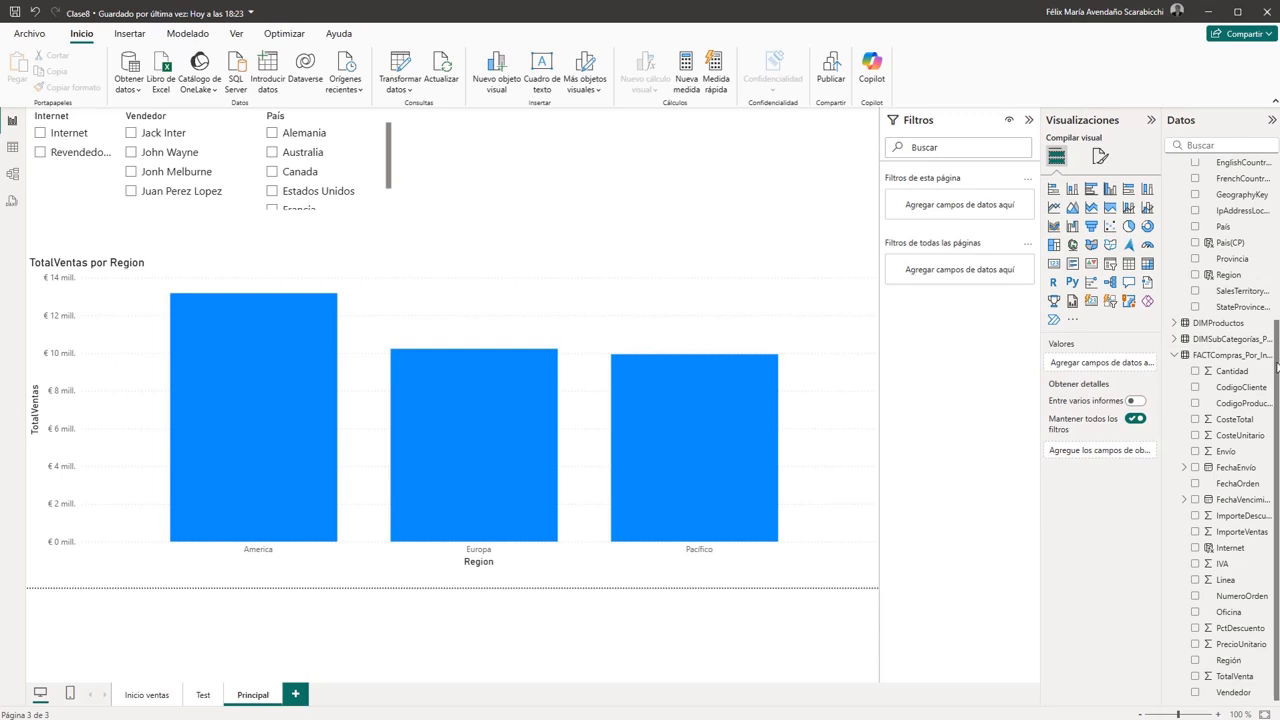
- On the Test page, shrink the País and Region table so its frame fits closely around its contents
left_click(203, 695)
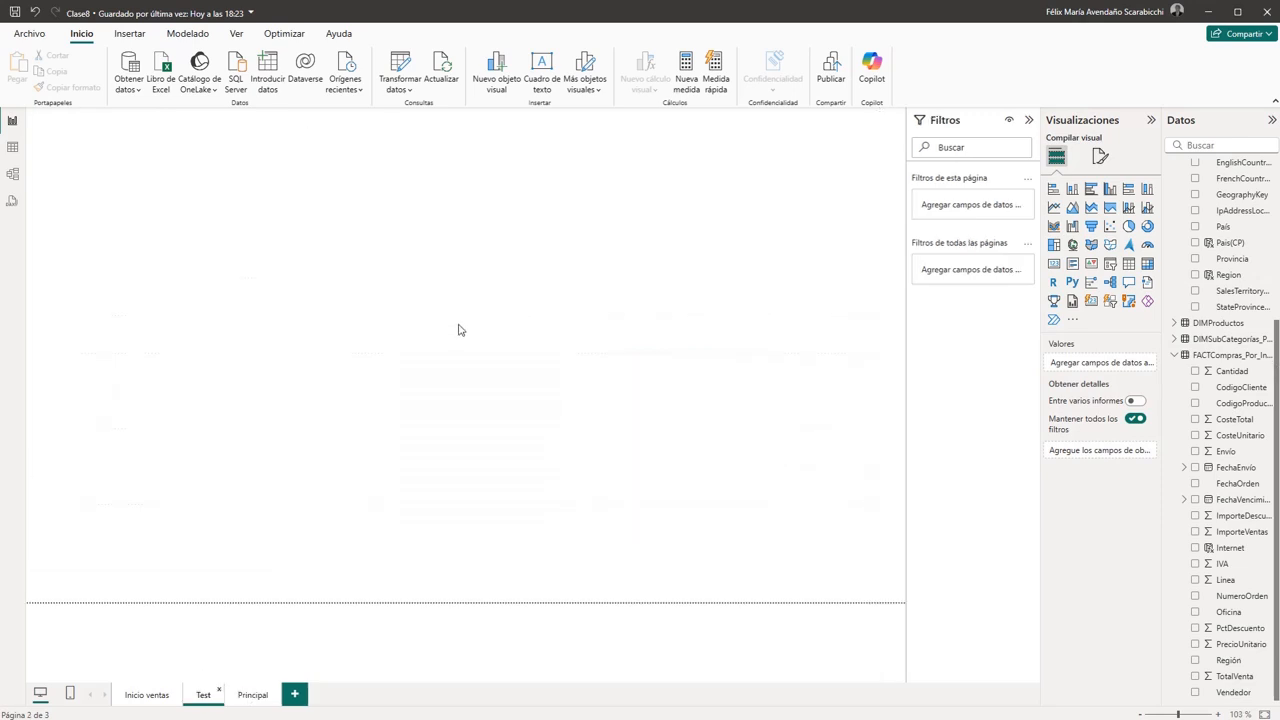
left_click(455, 486)
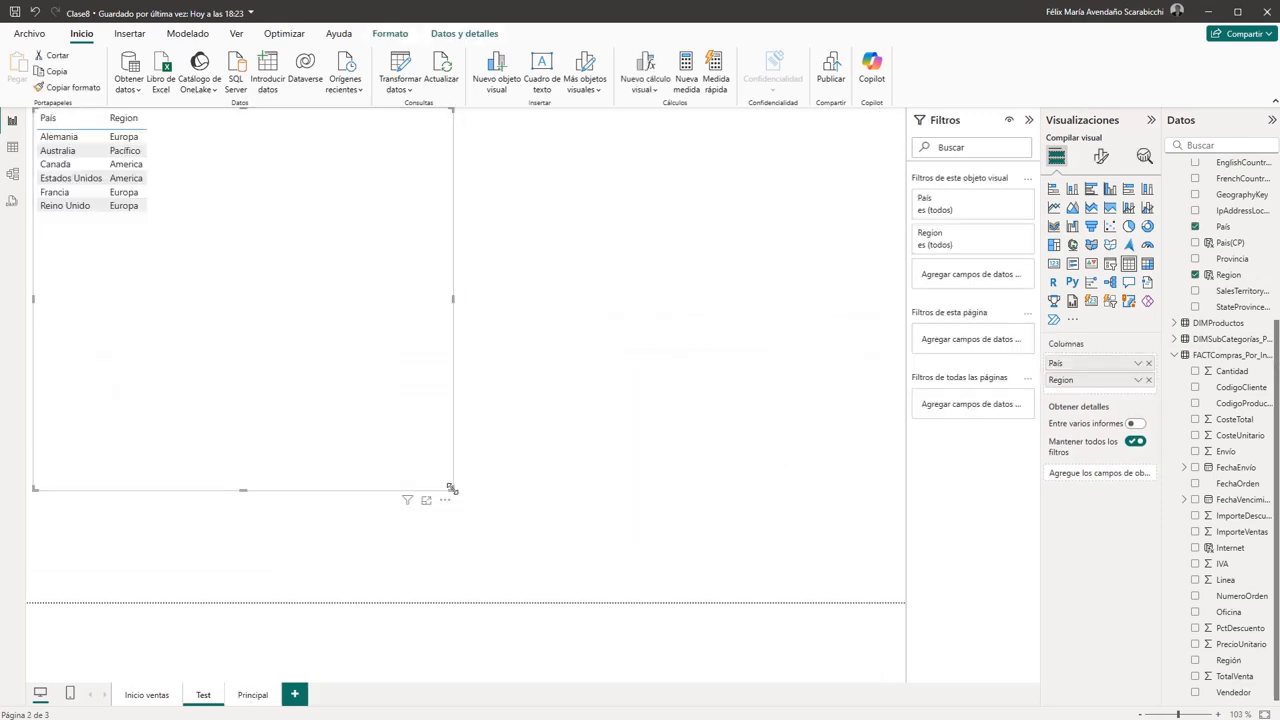
left_click_drag(453, 488, 363, 240)
left_click(456, 220)
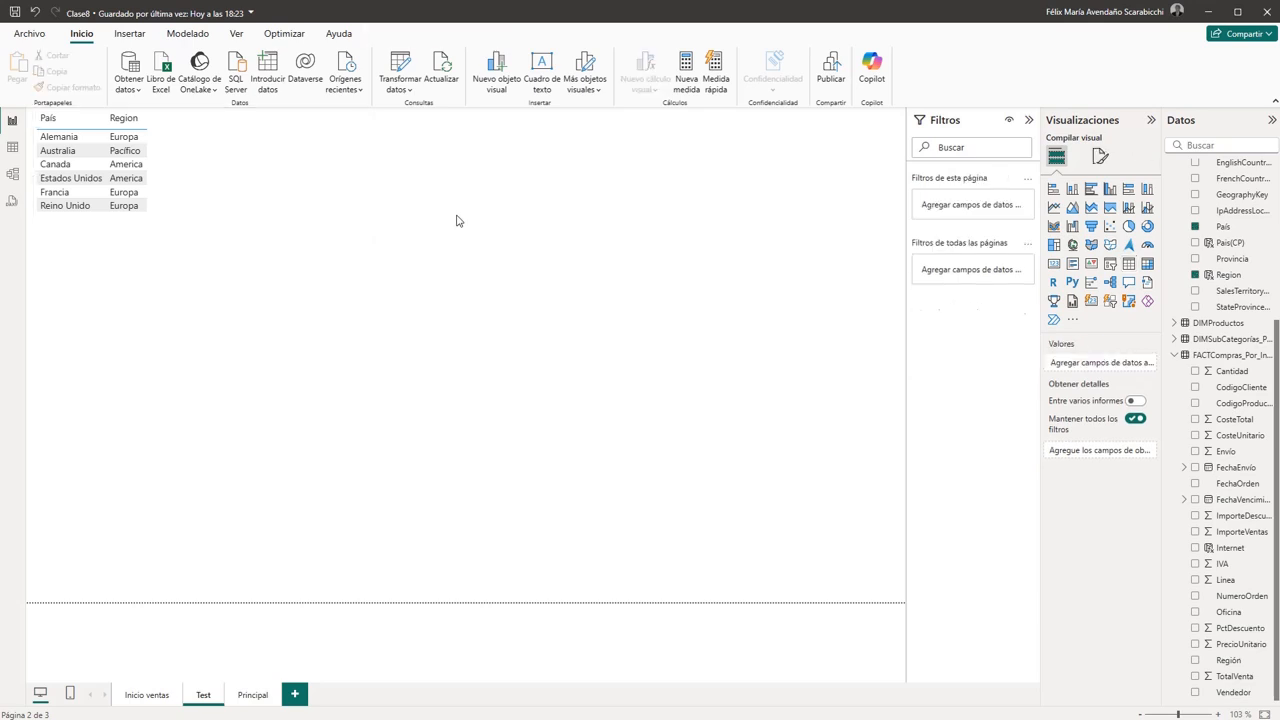
left_click(369, 184)
left_click_drag(362, 172, 199, 172)
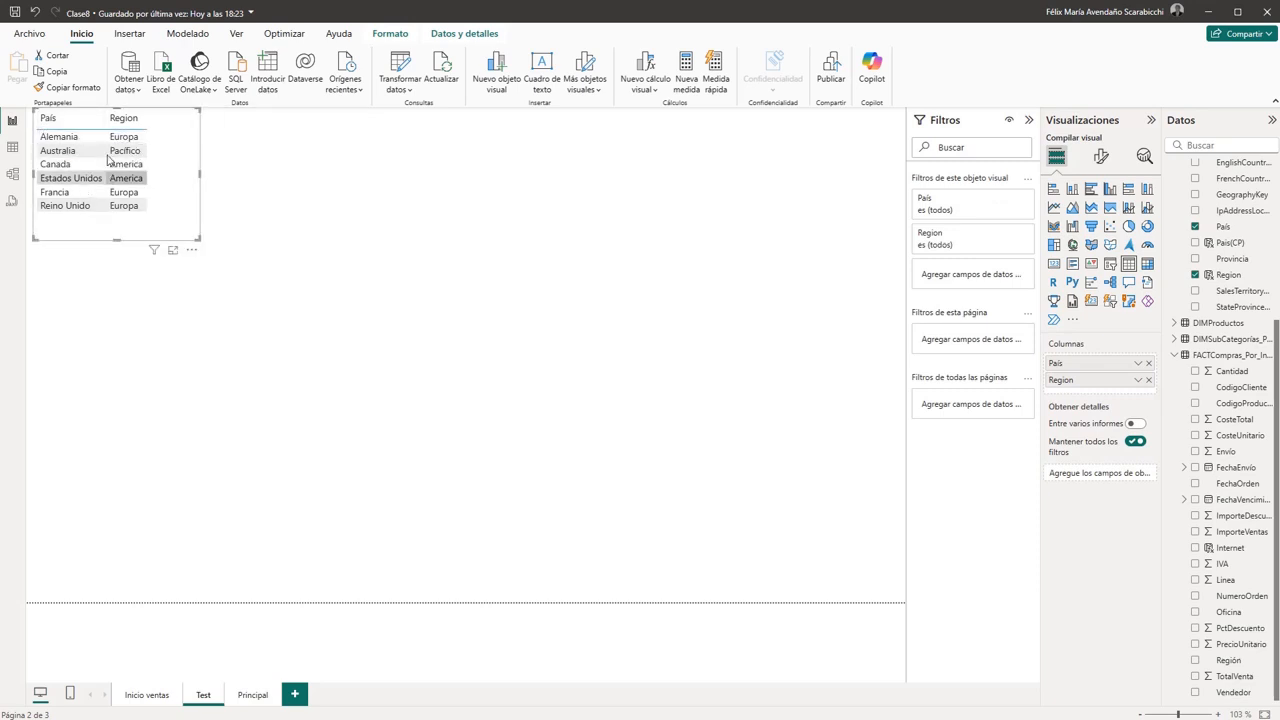
left_click(232, 183)
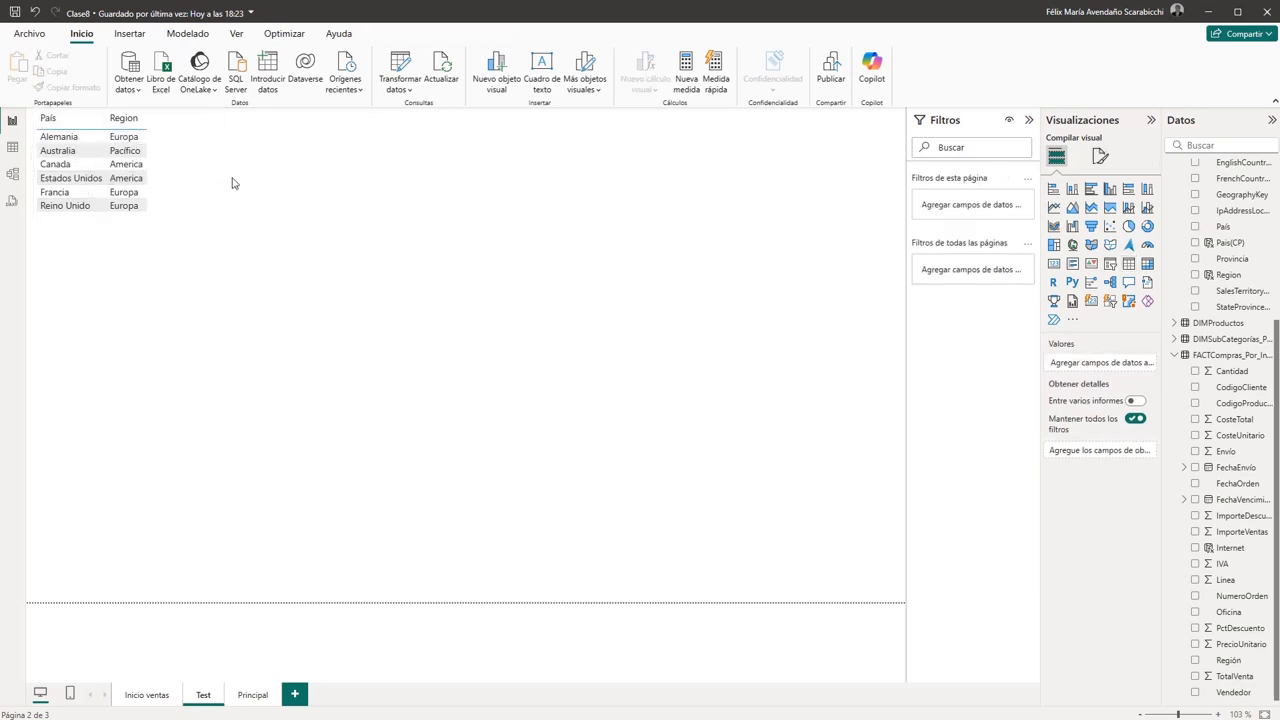
- Insert a second table below the País and Region table, enlarge it slightly and add Año from DIMFechas as its column
left_click(1128, 263)
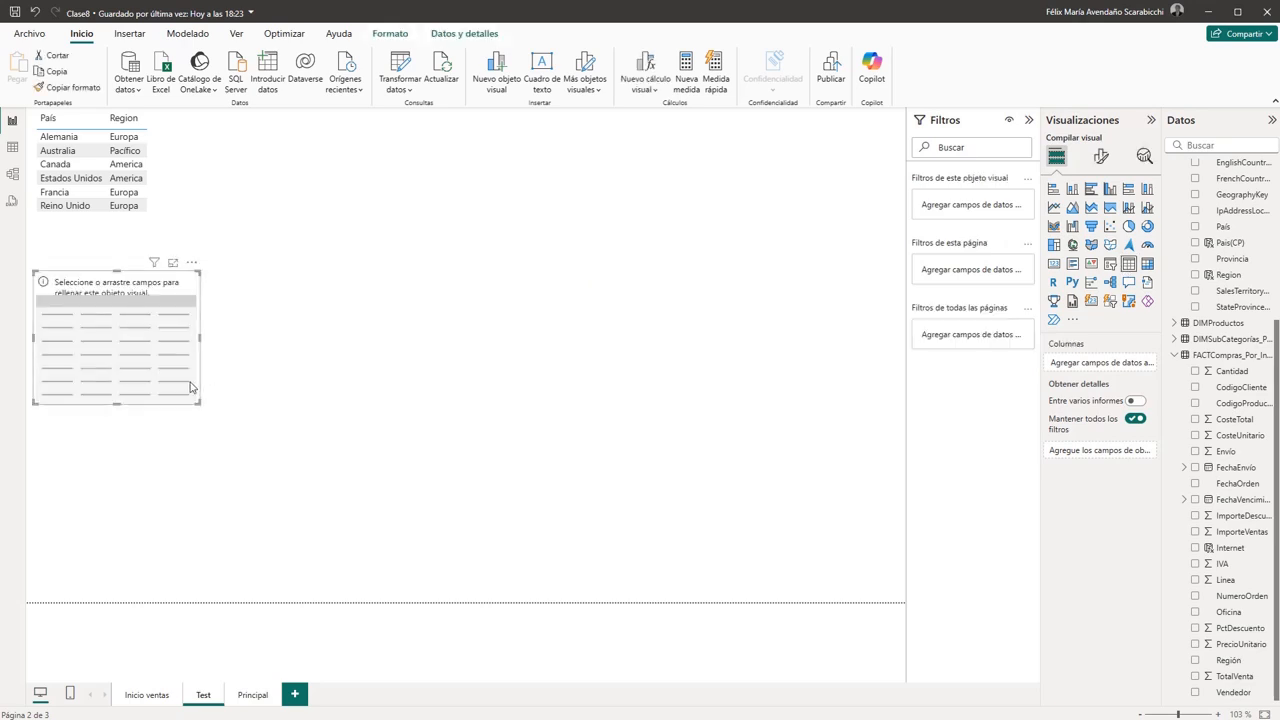
left_click_drag(200, 405, 257, 471)
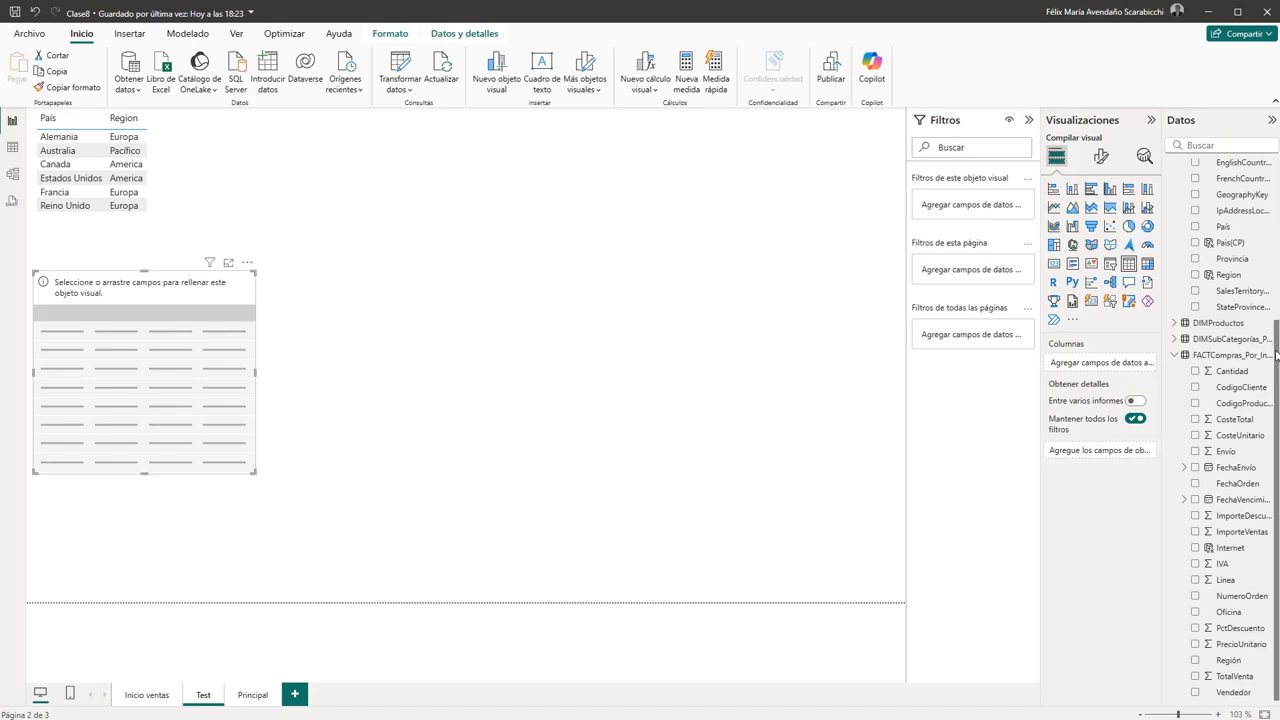
scroll(1276, 354, "up", 5)
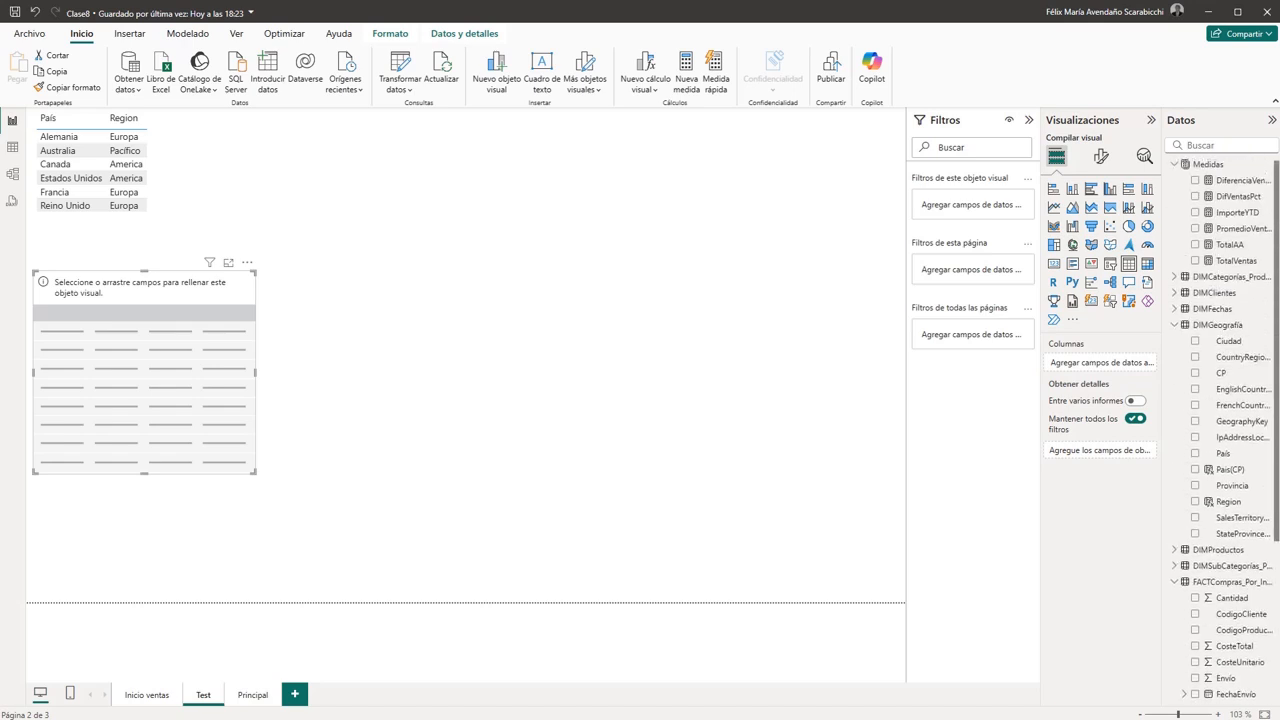
scroll(1277, 424, "down", 5)
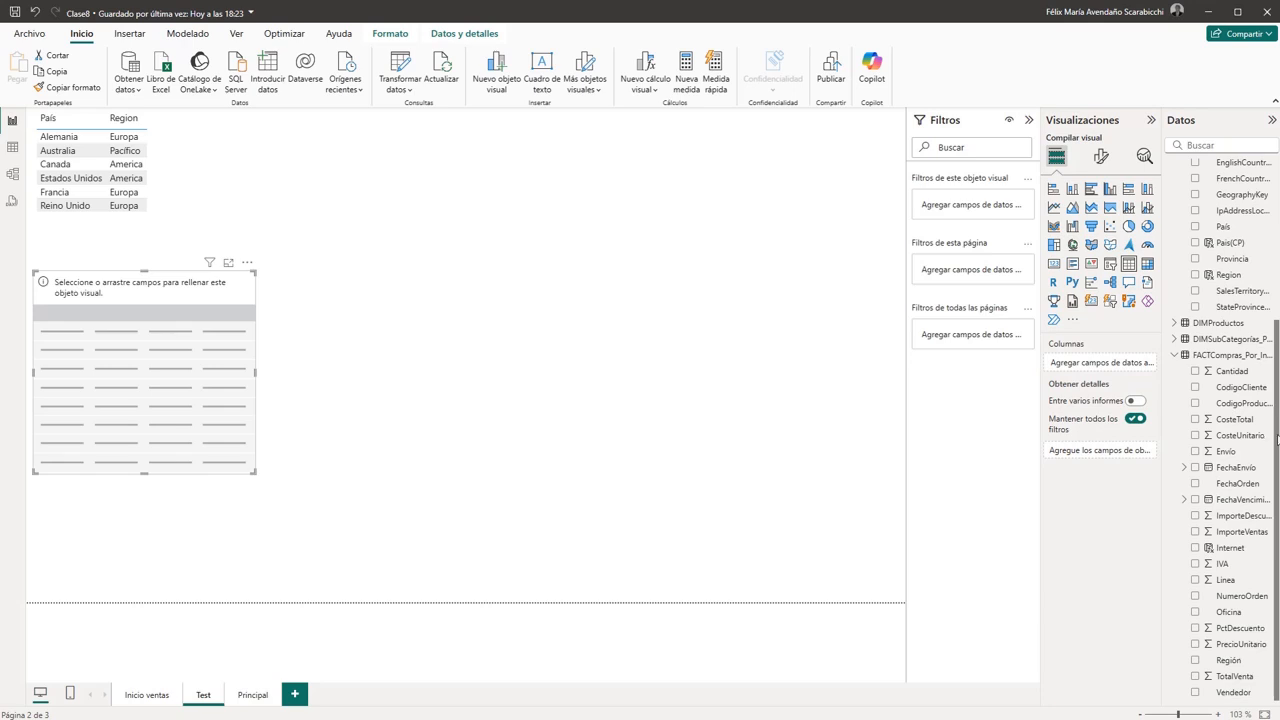
scroll(1277, 430, "up", 5)
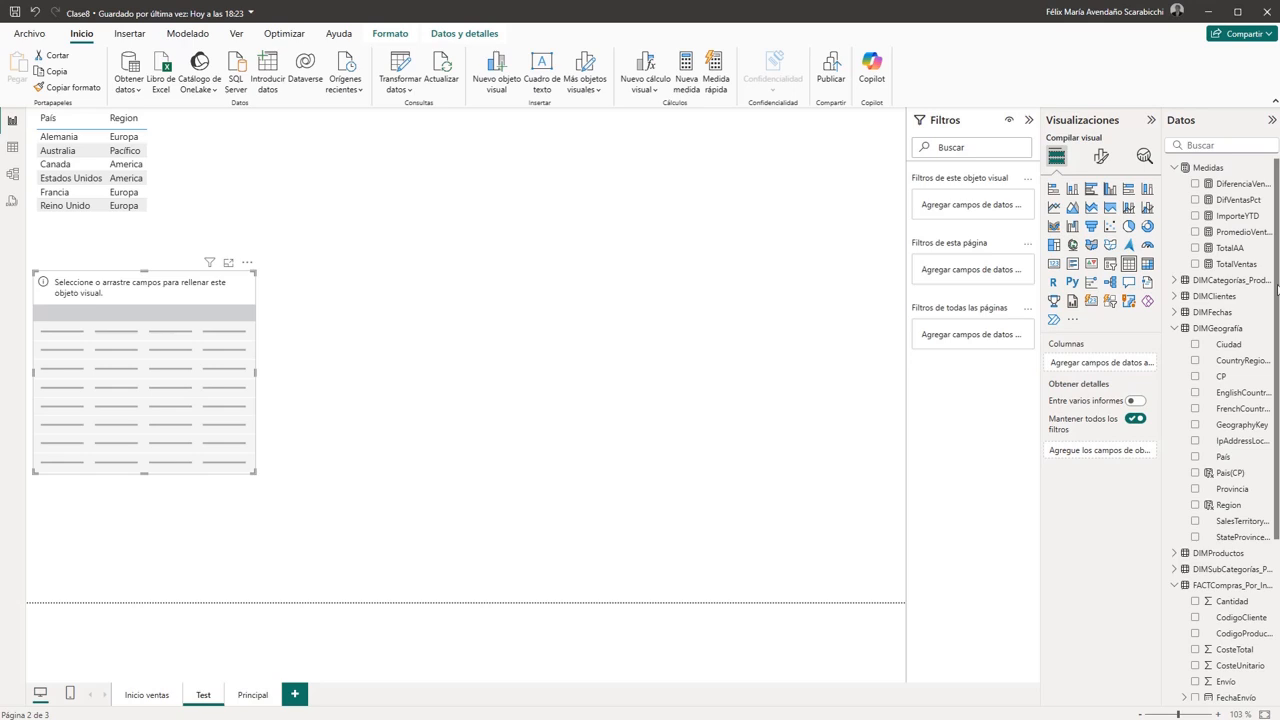
left_click(1175, 312)
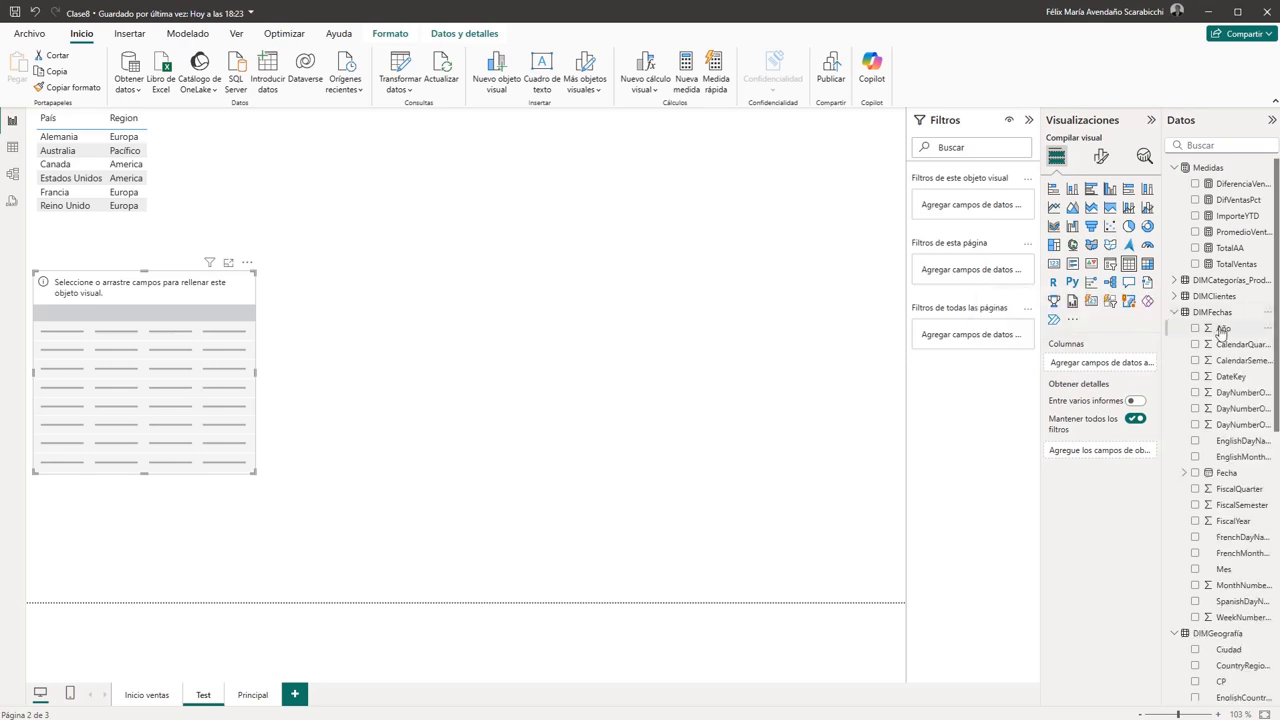
left_click_drag(1221, 330, 1097, 368)
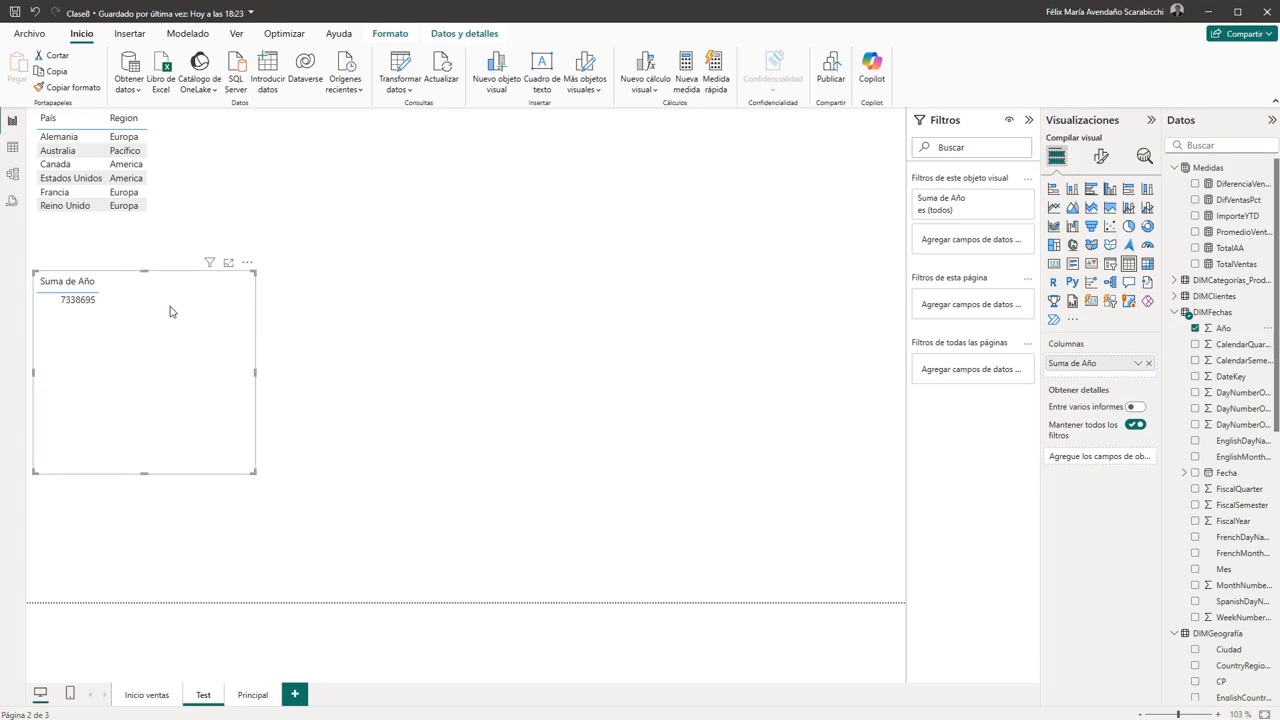
- Set the new table's Año column to No resumir so each year is listed individually
left_click(81, 306)
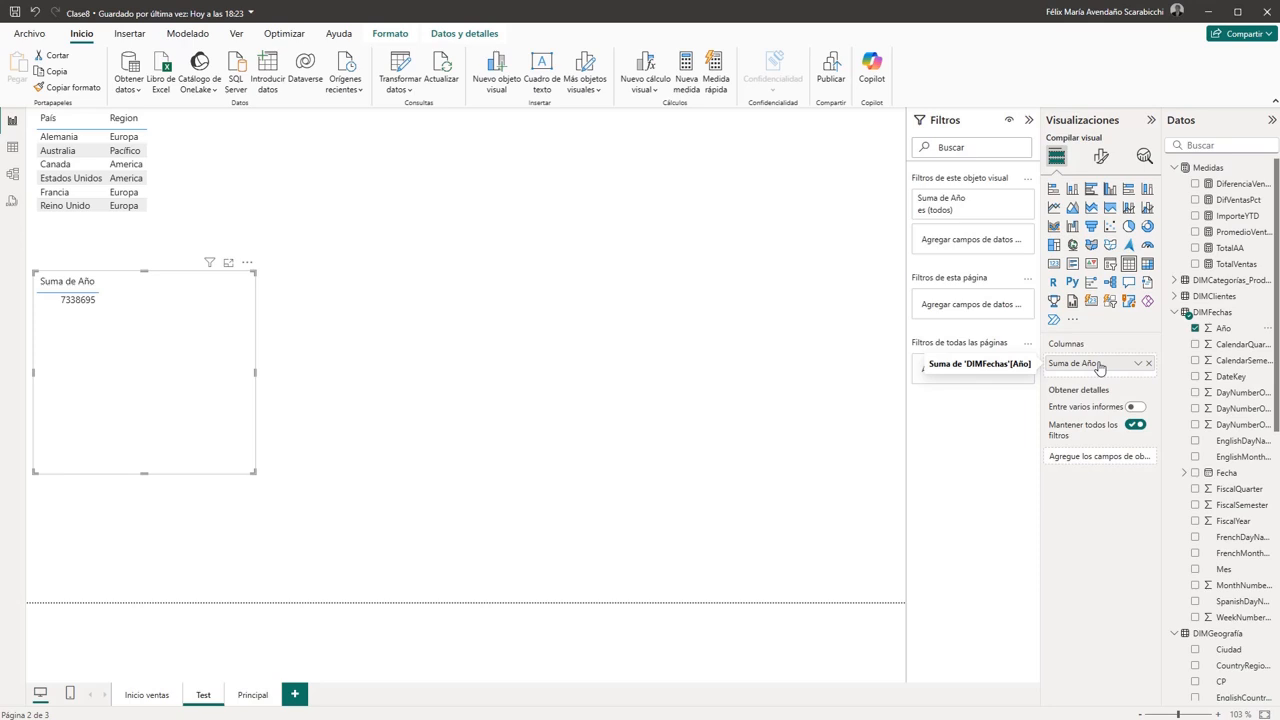
left_click(1138, 364)
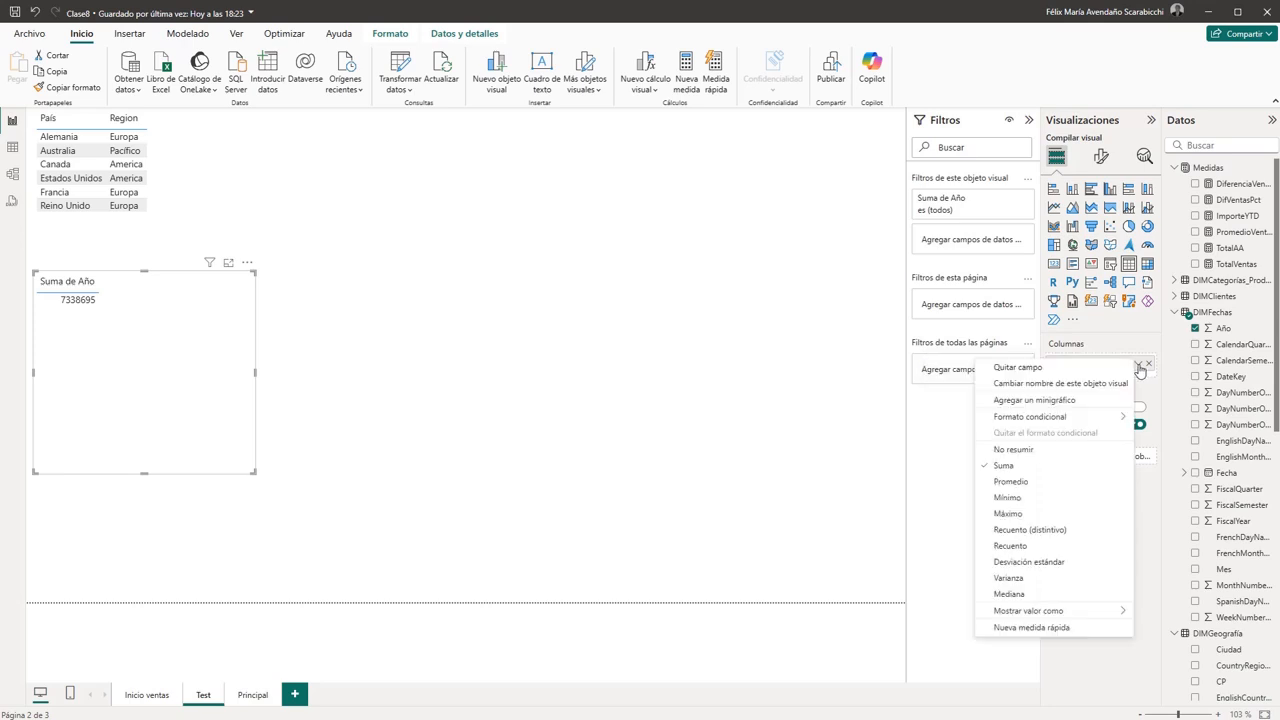
left_click(1014, 450)
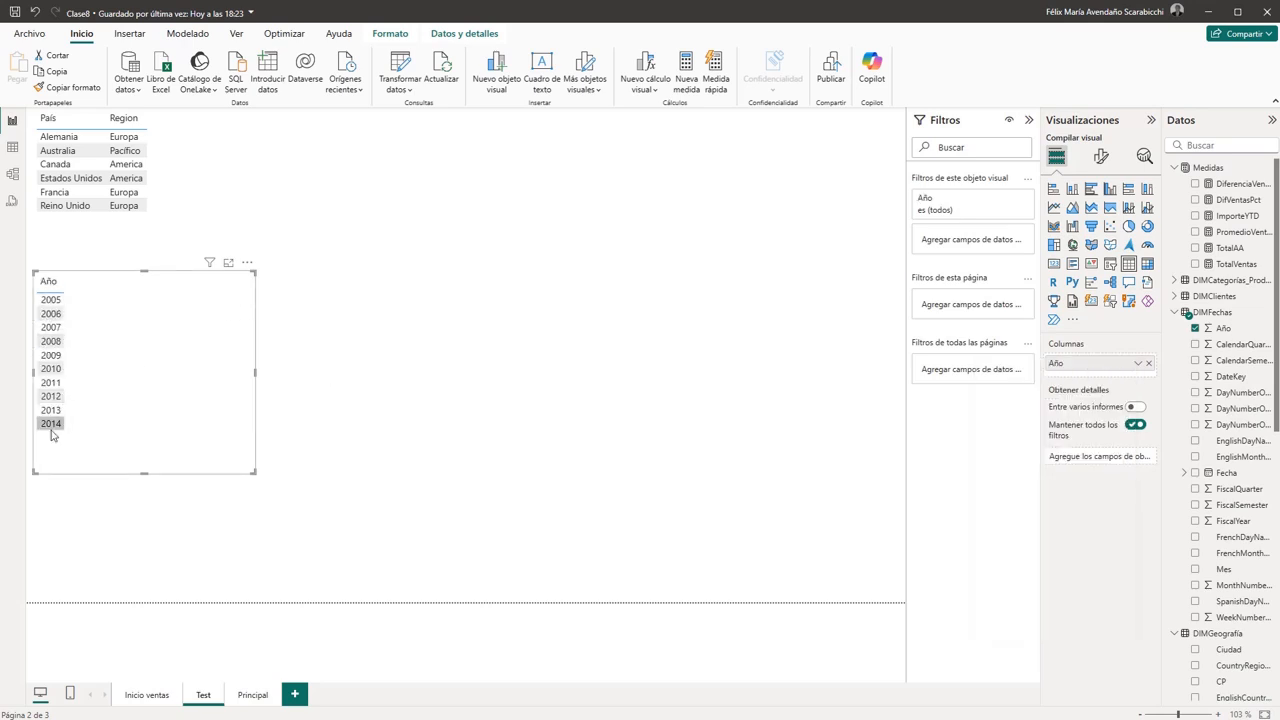
- Shorten the Año table's frame, adjust its width and add the TotalVentas measure as a second column
left_click_drag(142, 477, 144, 449)
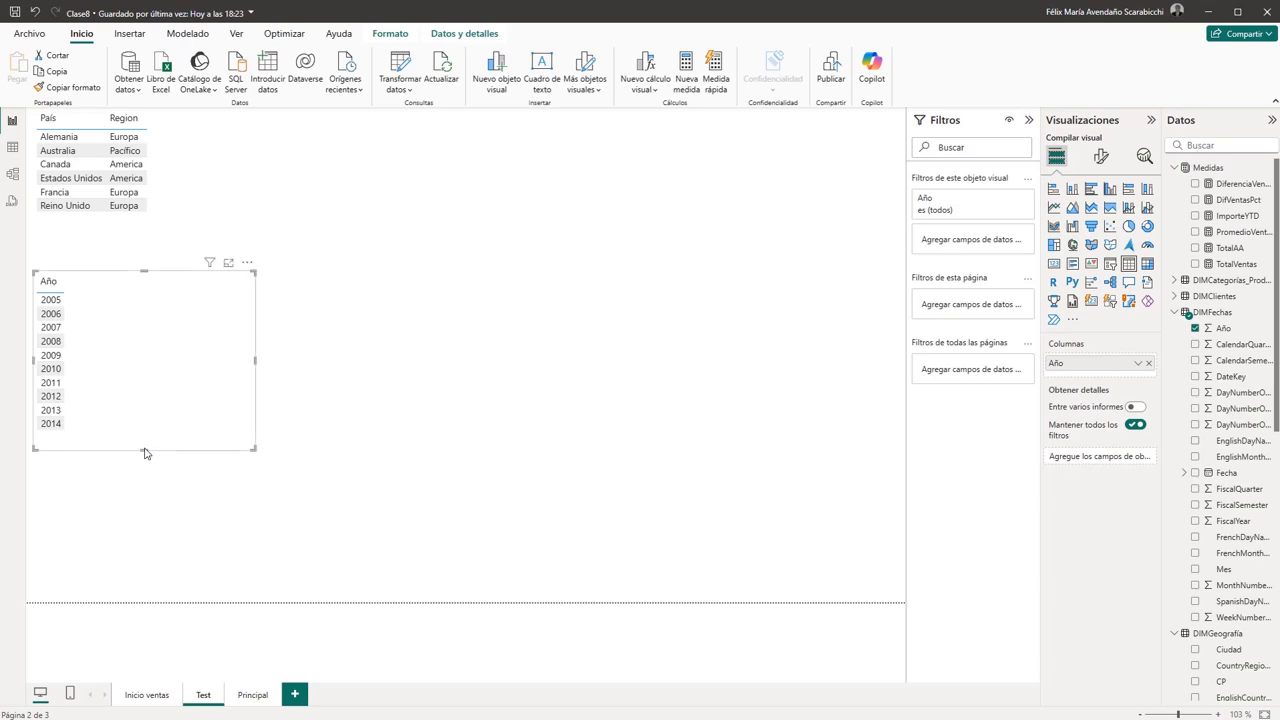
left_click_drag(255, 361, 113, 362)
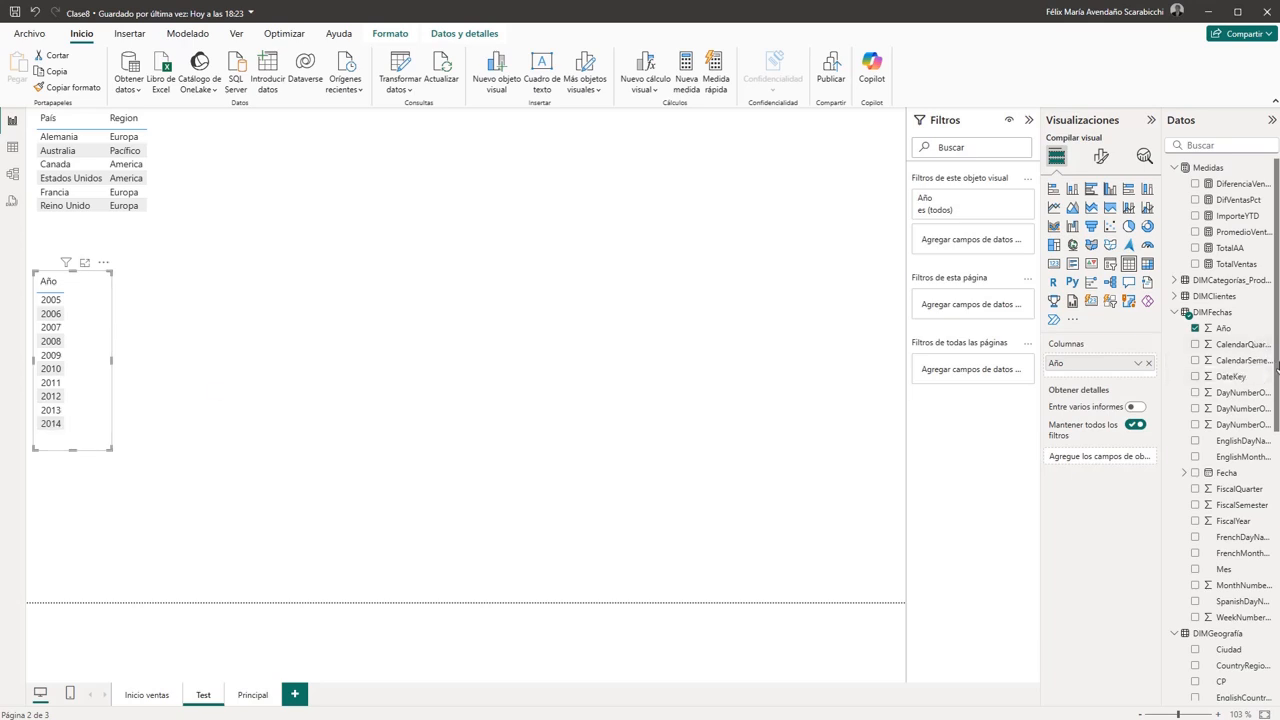
left_click_drag(1275, 374, 1265, 508)
scroll(1265, 508, "down", 5)
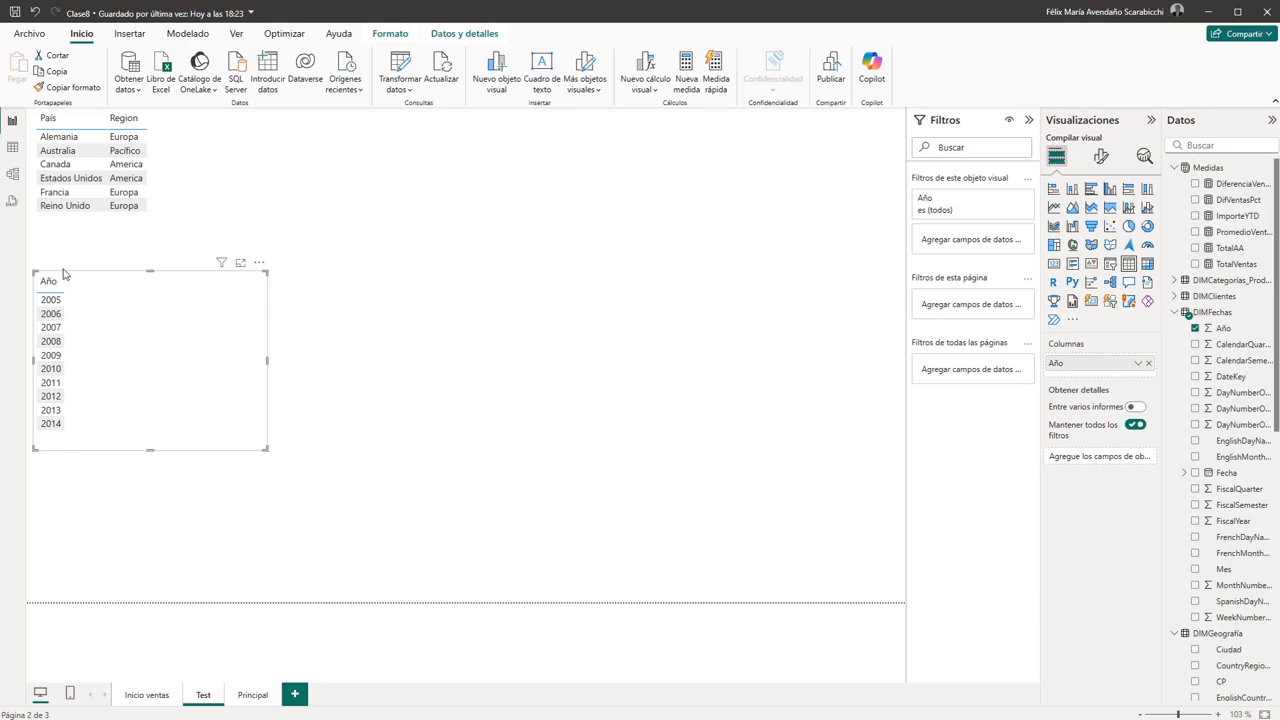
left_click_drag(1238, 266, 180, 338)
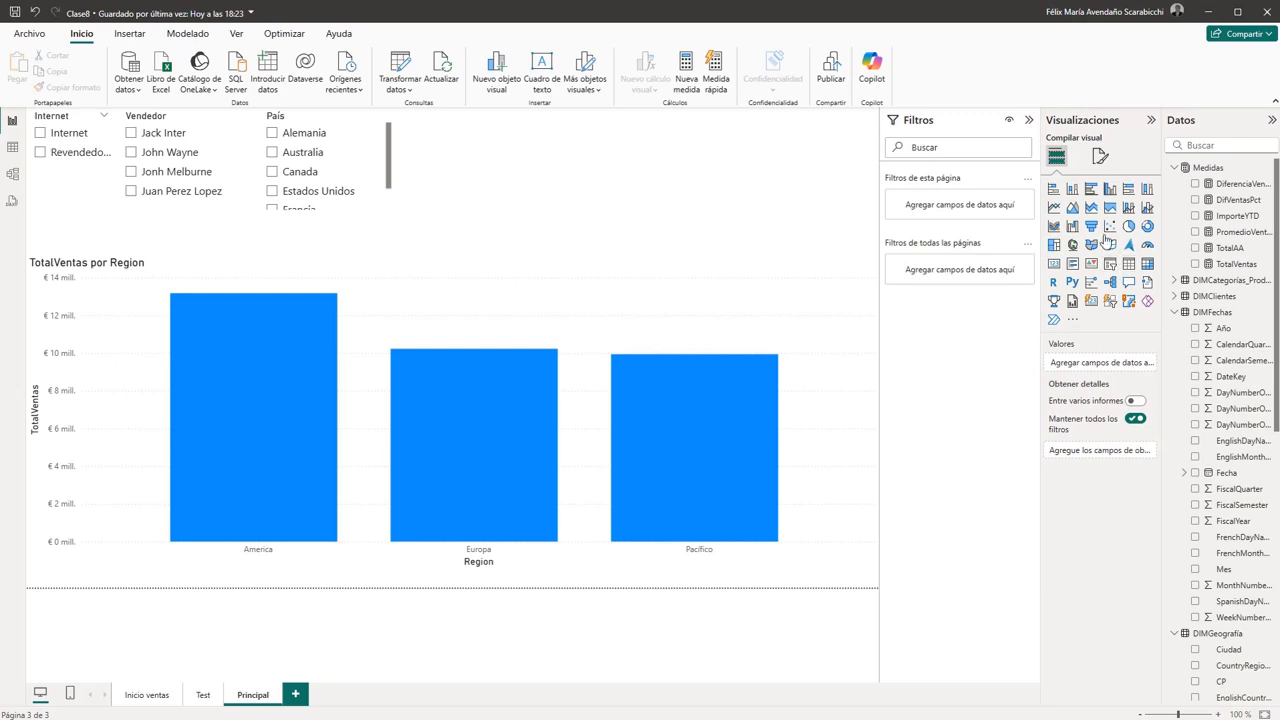
- On the Principal page, add a slicer for Año from DIMFechas beside País and set its style to Mosaico
left_click(1109, 268)
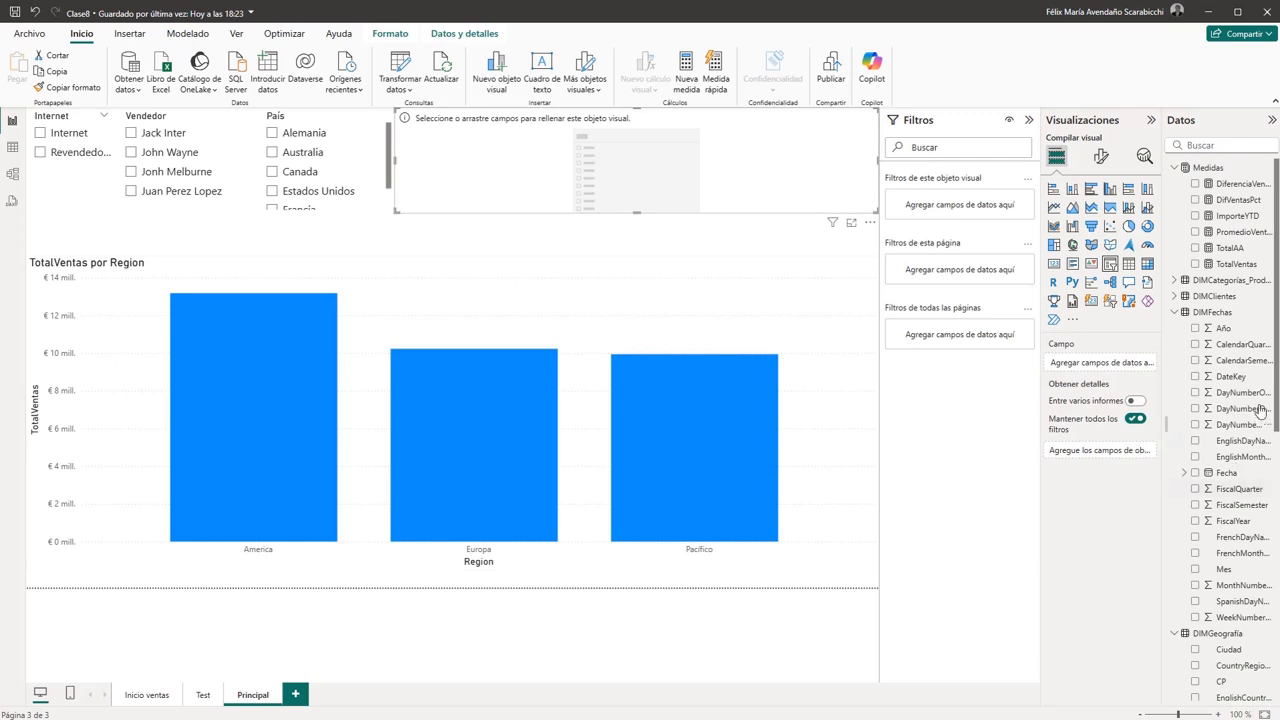
left_click_drag(1233, 330, 700, 173)
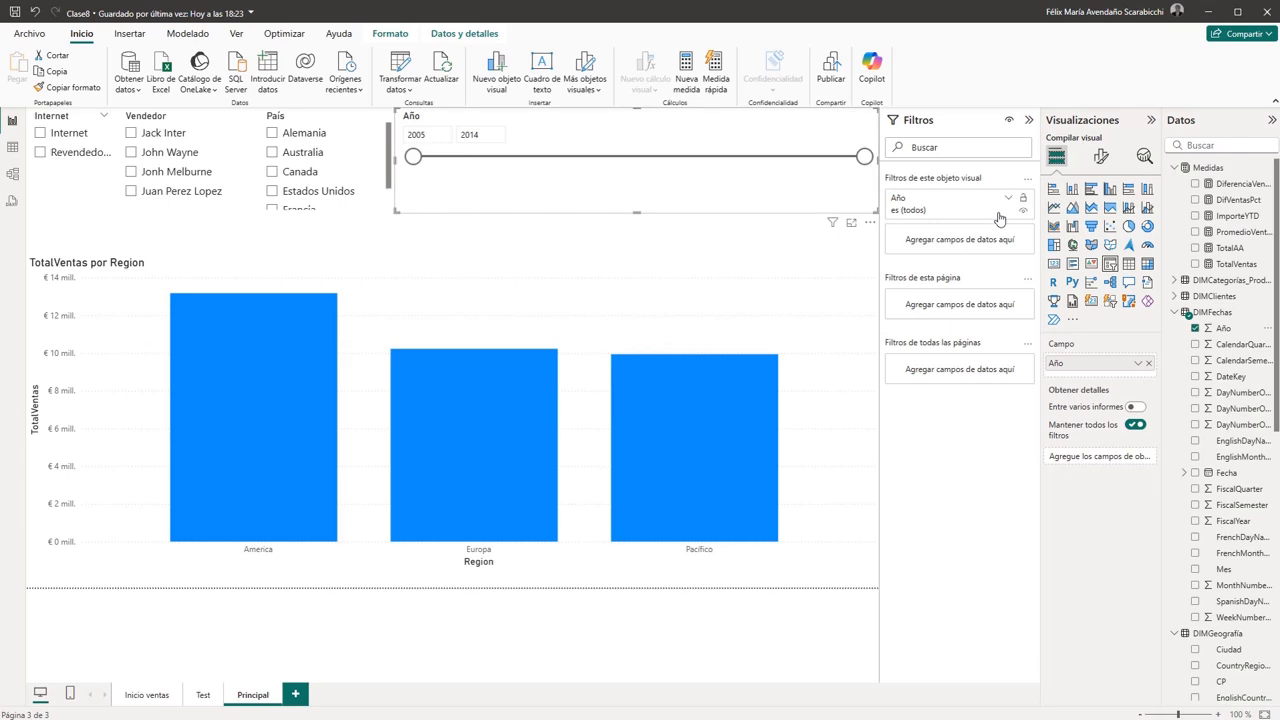
left_click(1101, 157)
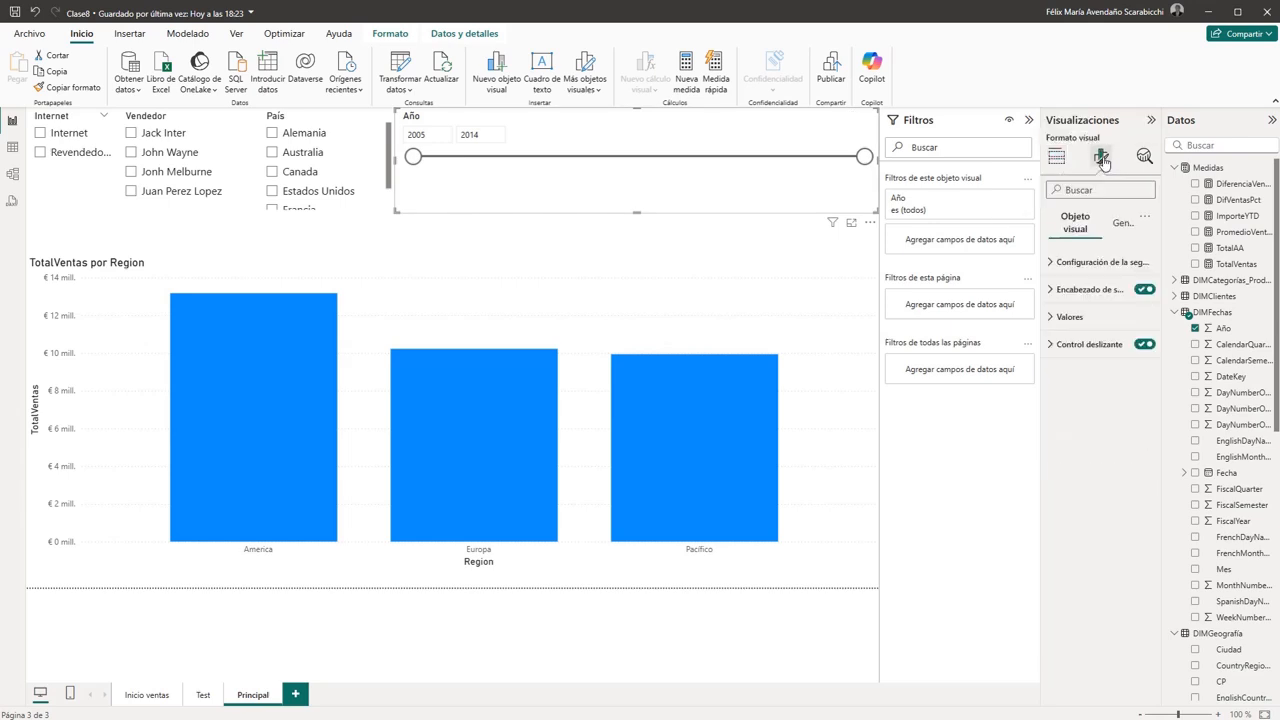
left_click(1100, 264)
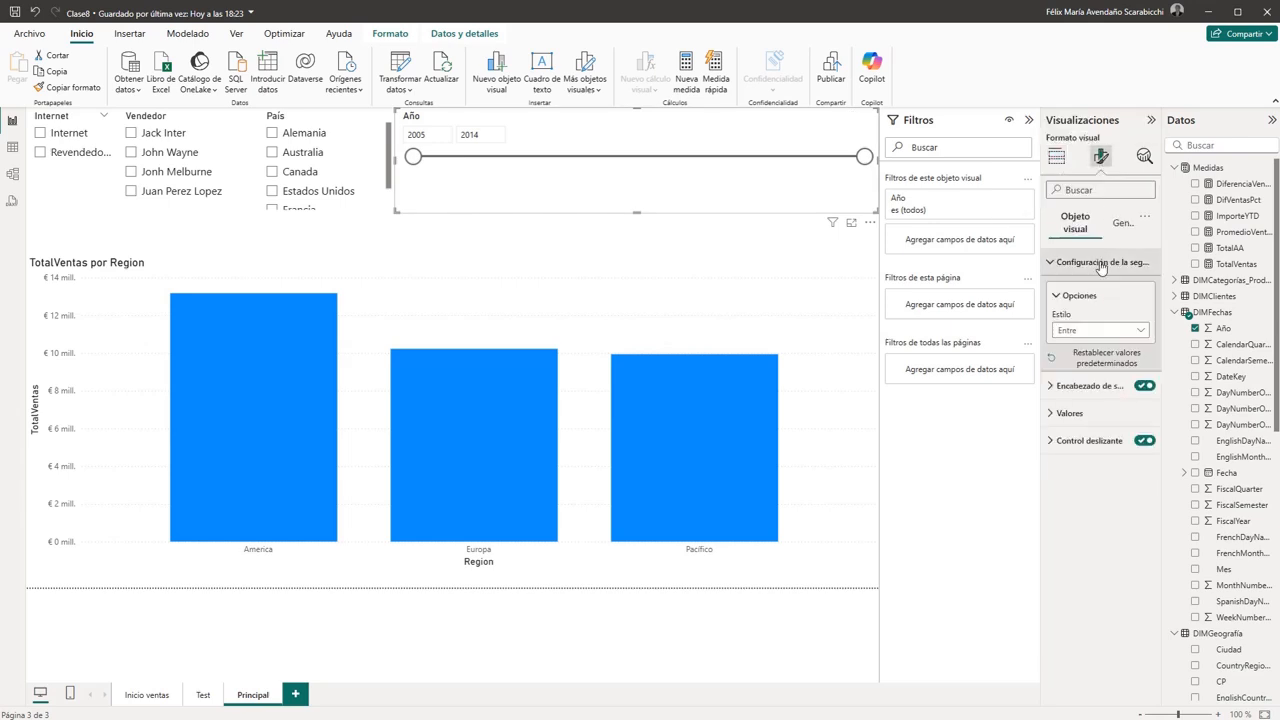
left_click(1140, 331)
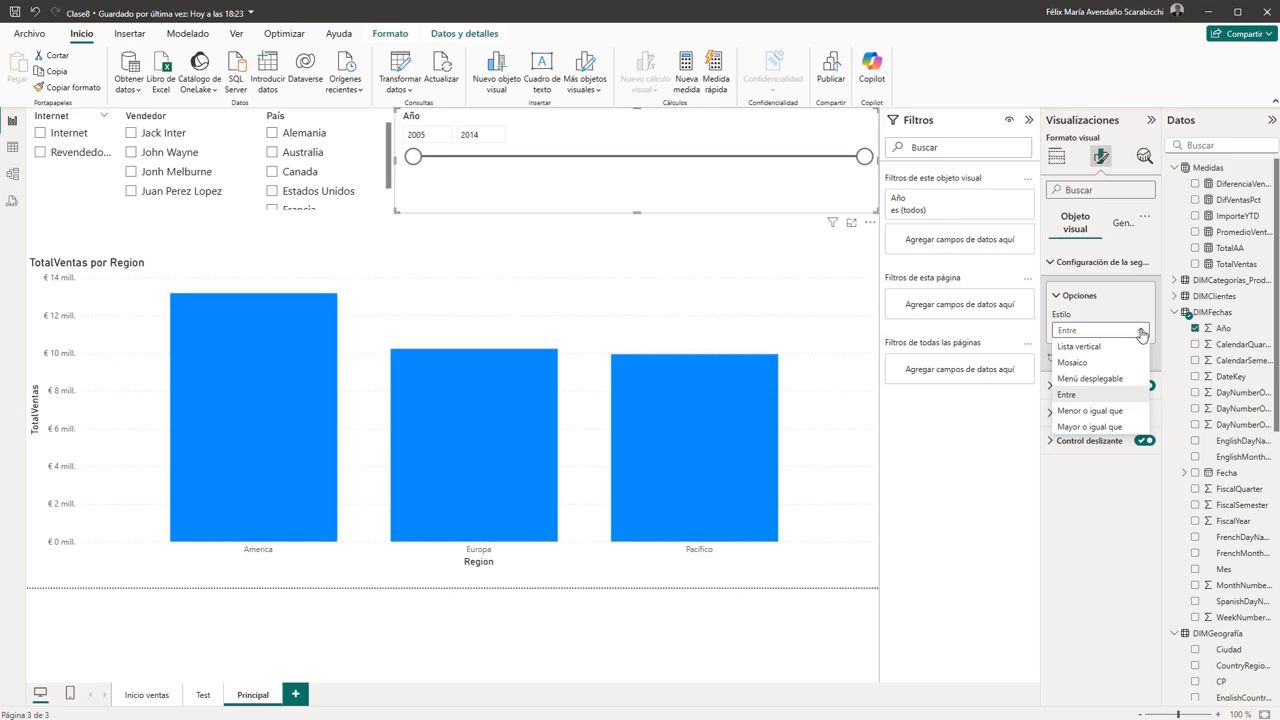
left_click(1073, 366)
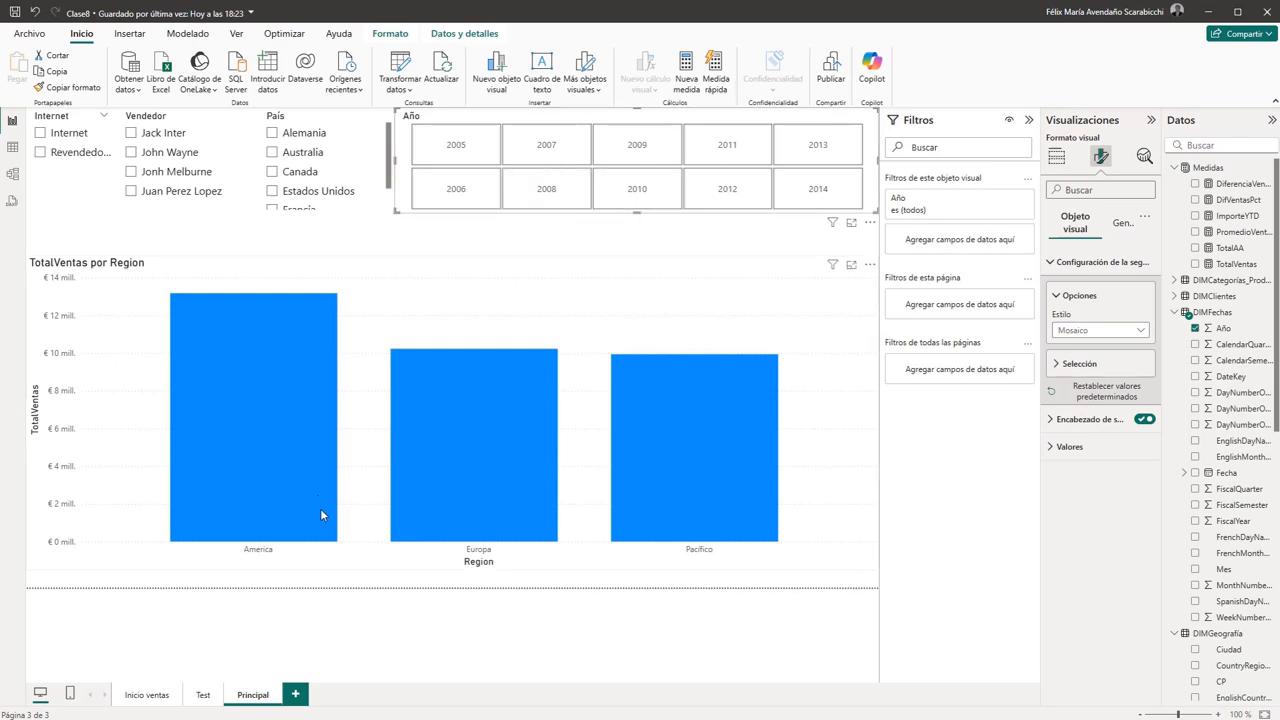
- Check which years have sales in the Test page's Año and TotalVentas table, and return to the Principal page
left_click(200, 695)
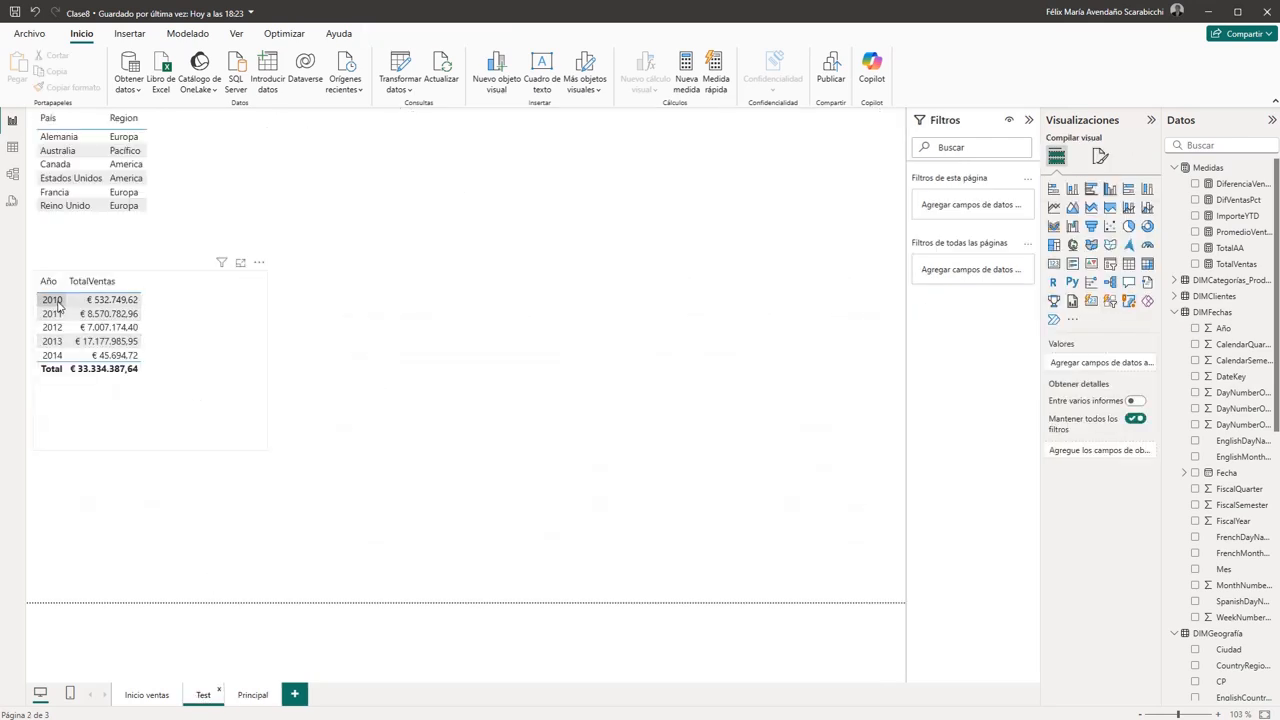
left_click(252, 695)
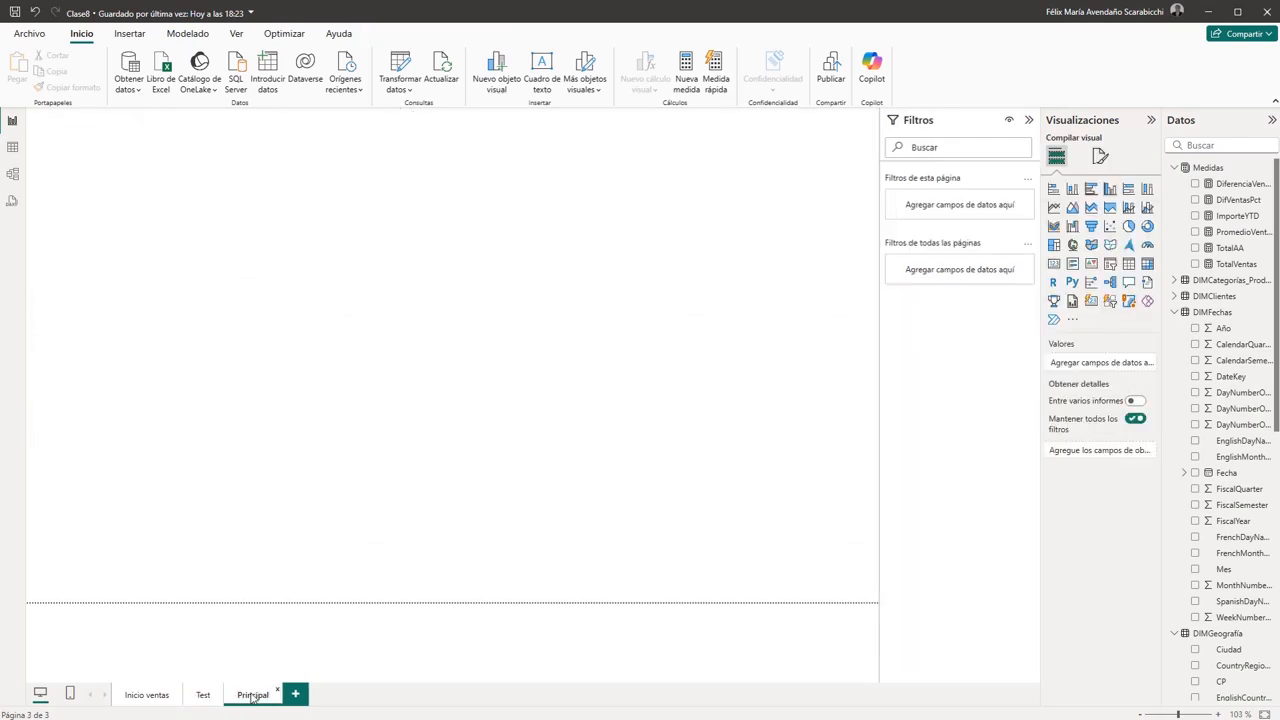
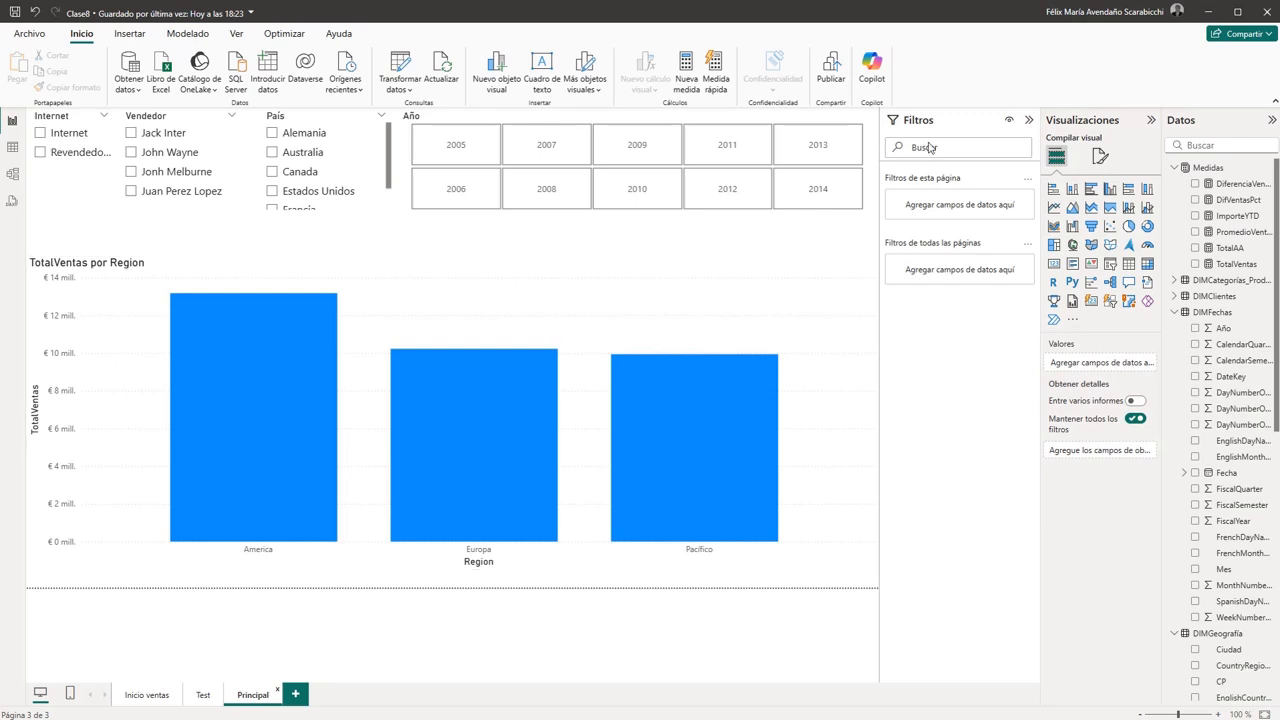
- Recheck the first and last years with sales in the Test page's Año table, and return to Principal
left_click(761, 216)
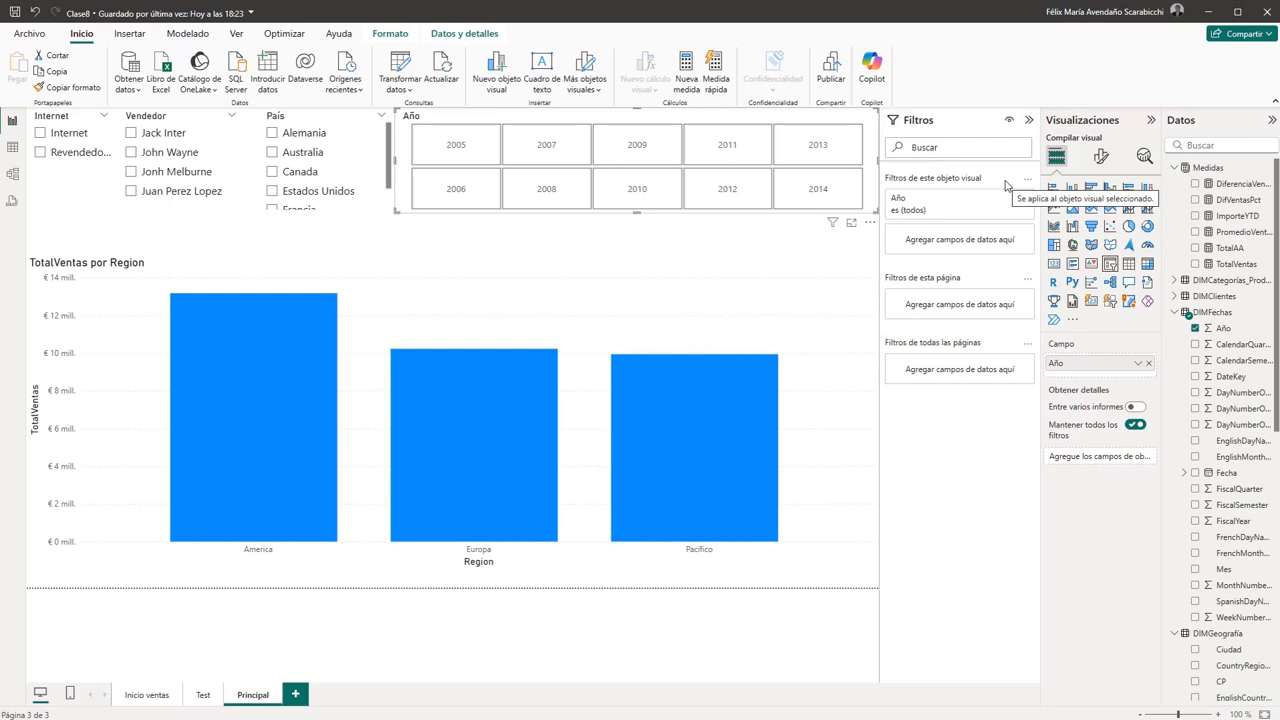
left_click(203, 695)
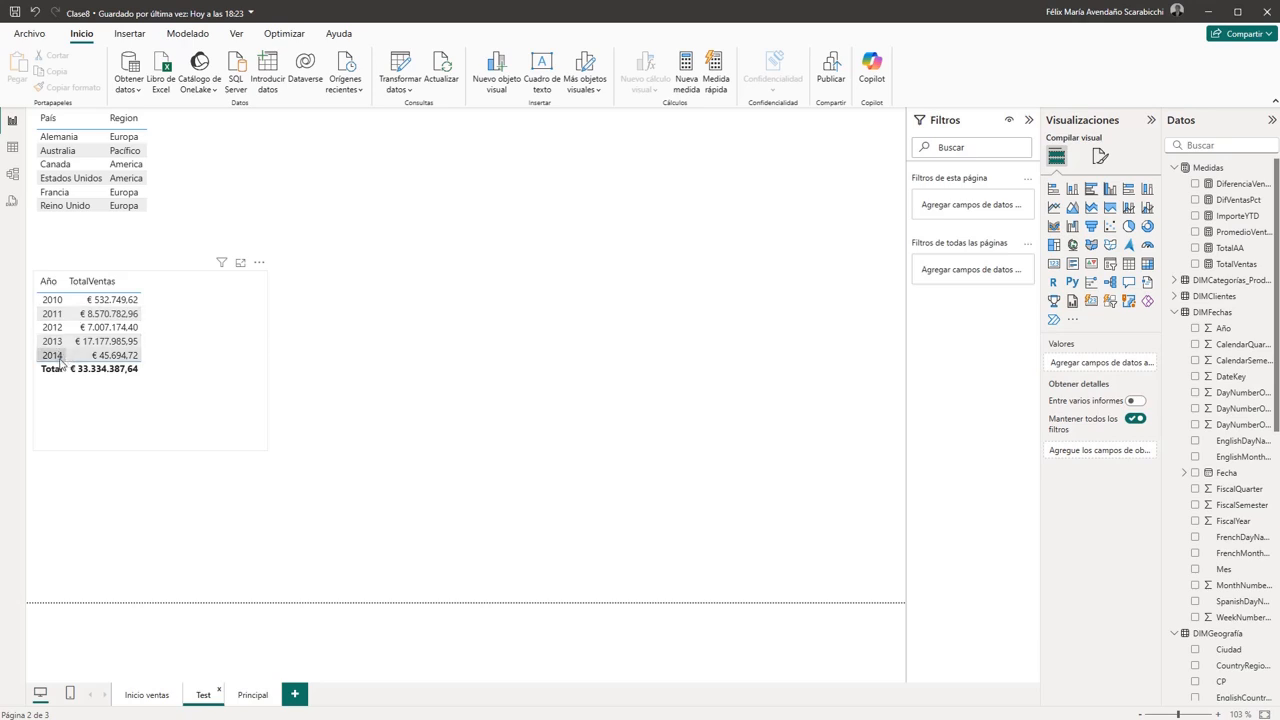
left_click(250, 697)
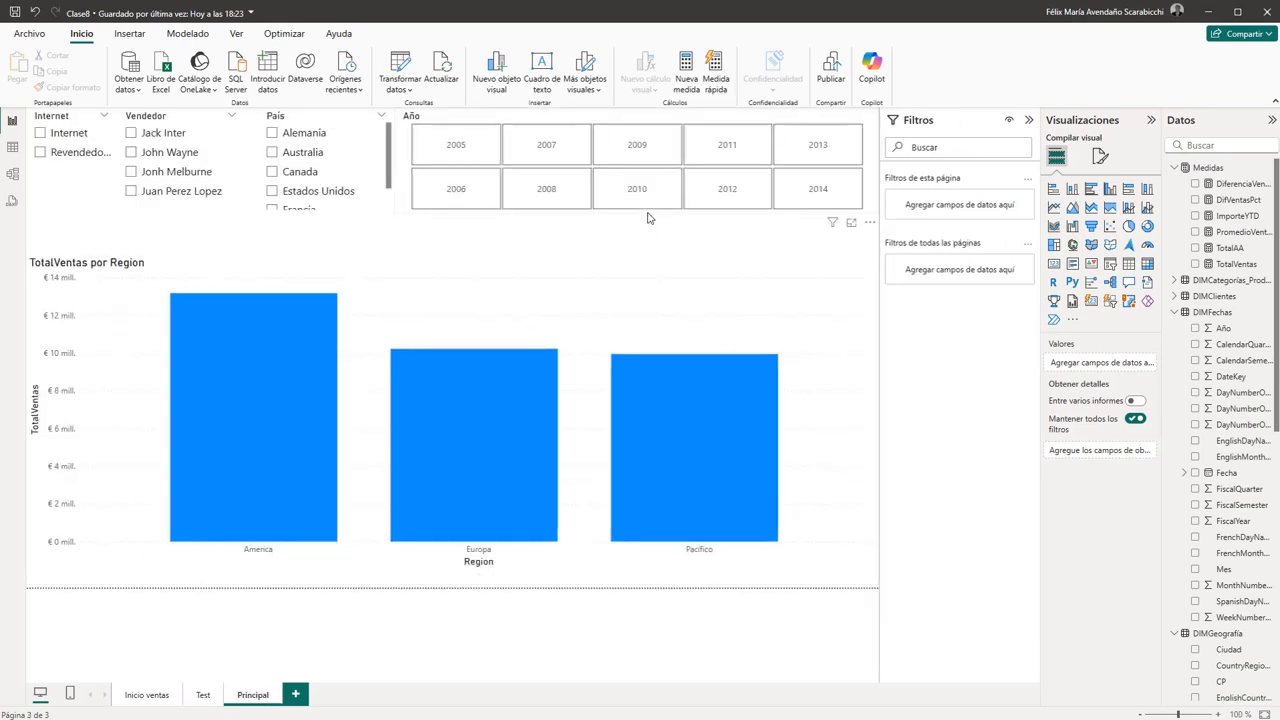
- Expand the Año slicer's visual-level filter, preview Filtrado básico and set the filter type back to Filtrado avanzado
left_click(647, 216)
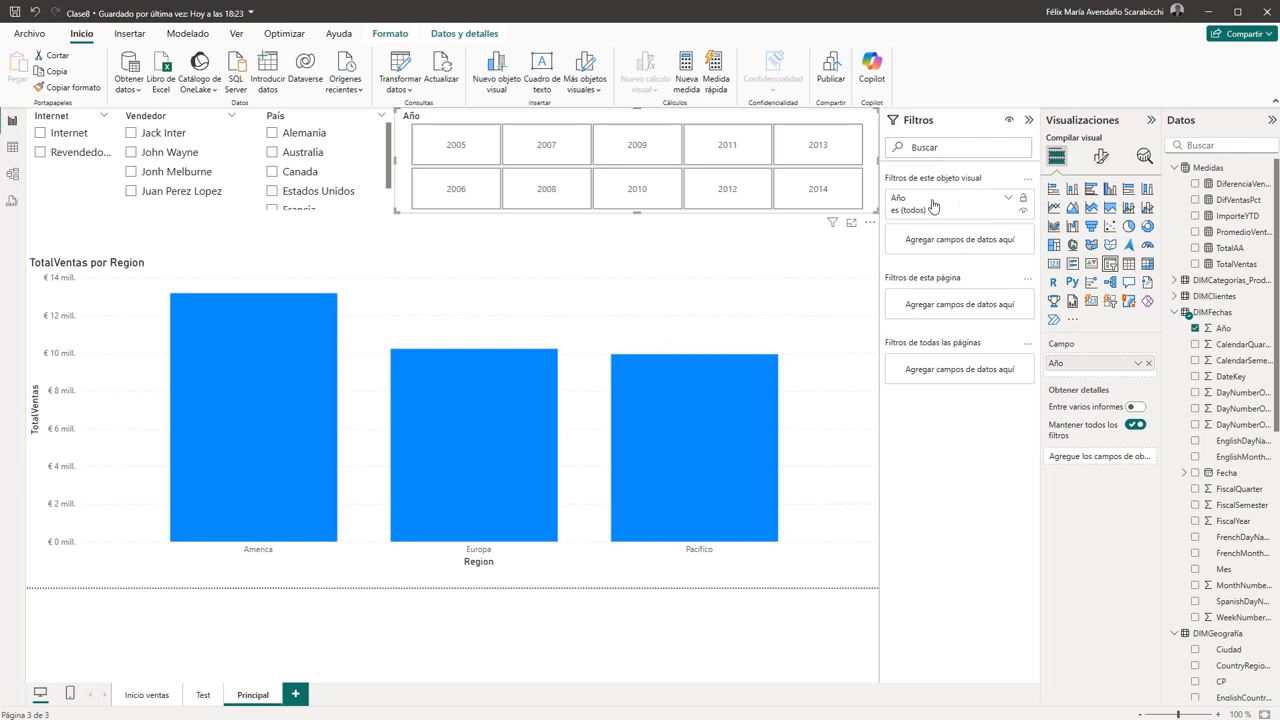
left_click(1009, 201)
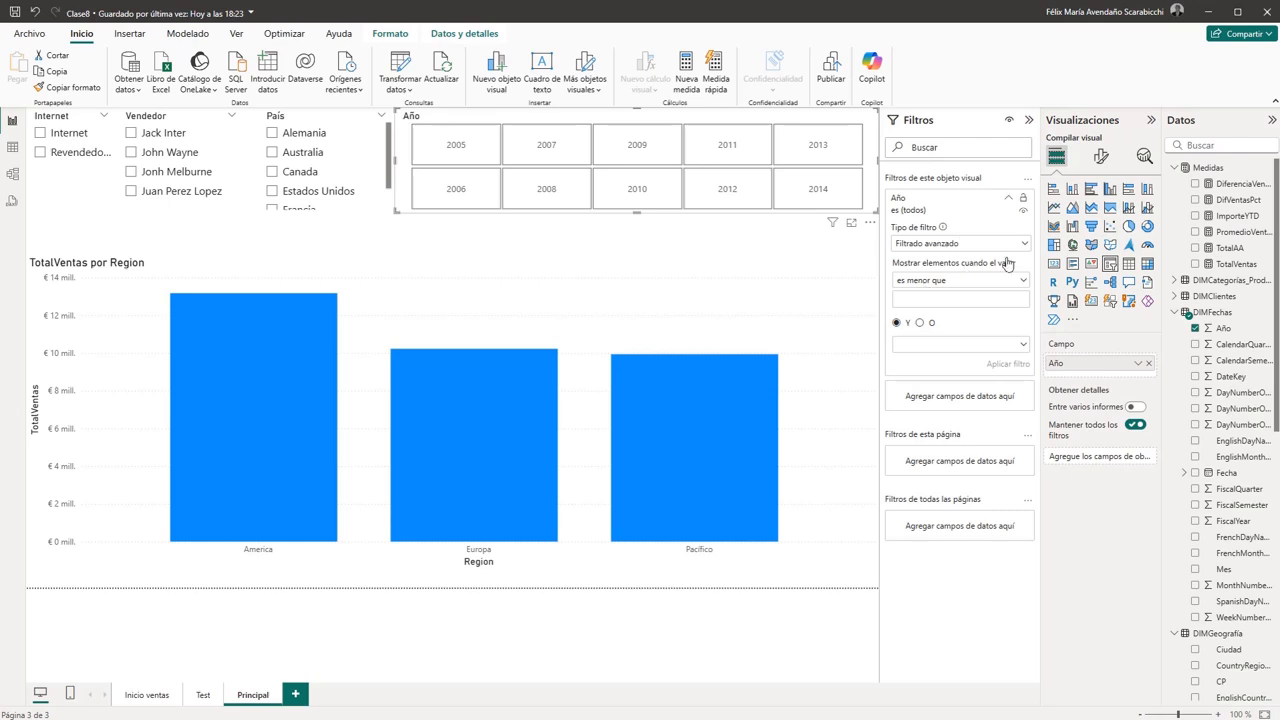
left_click(1024, 246)
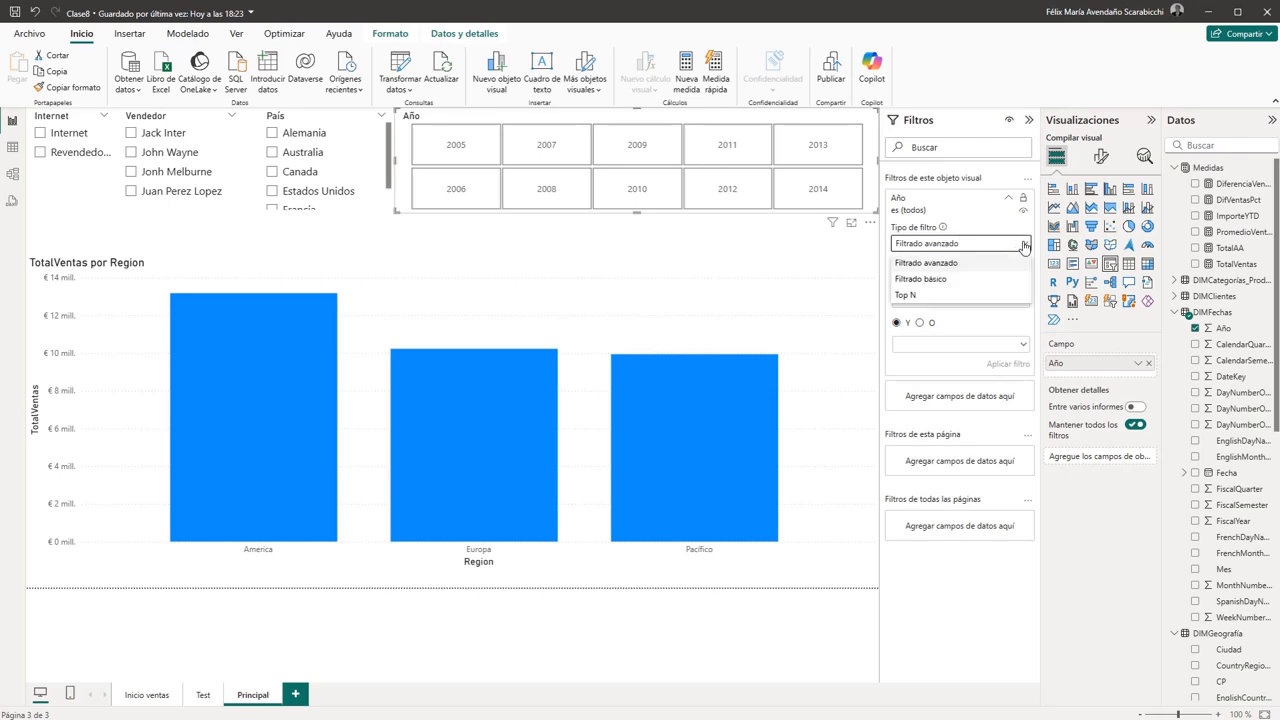
left_click(934, 279)
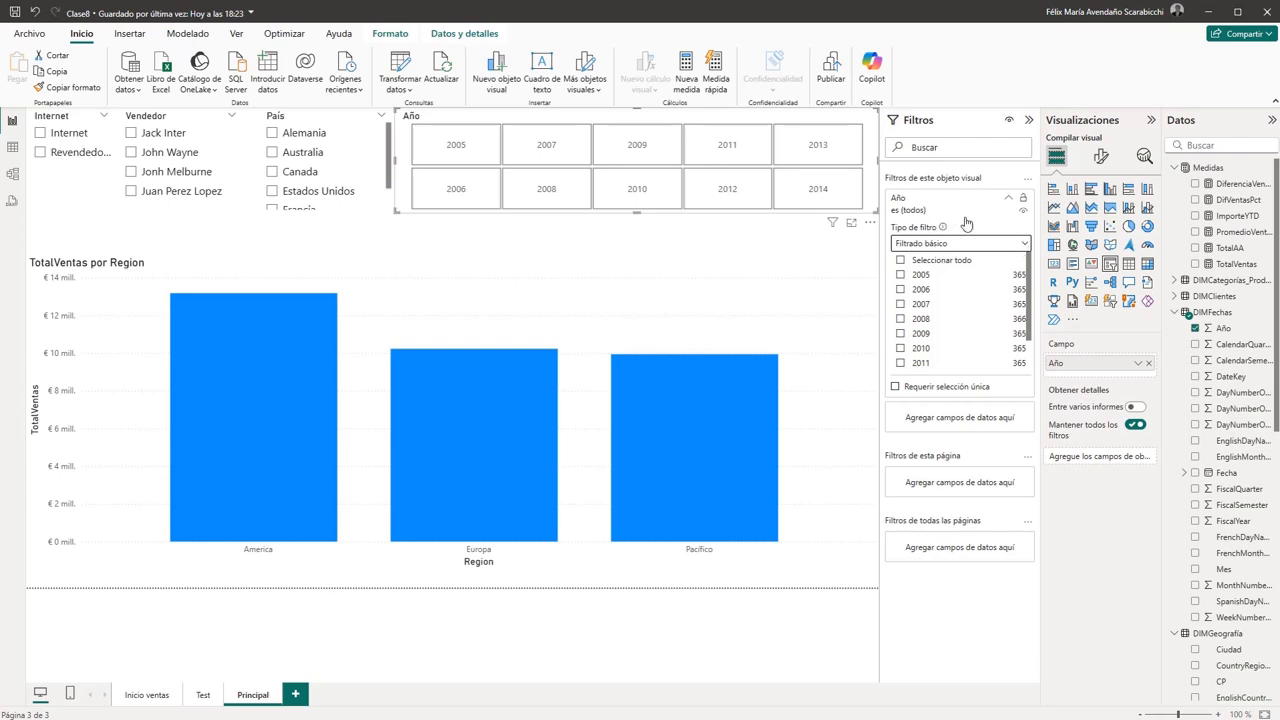
left_click(1024, 245)
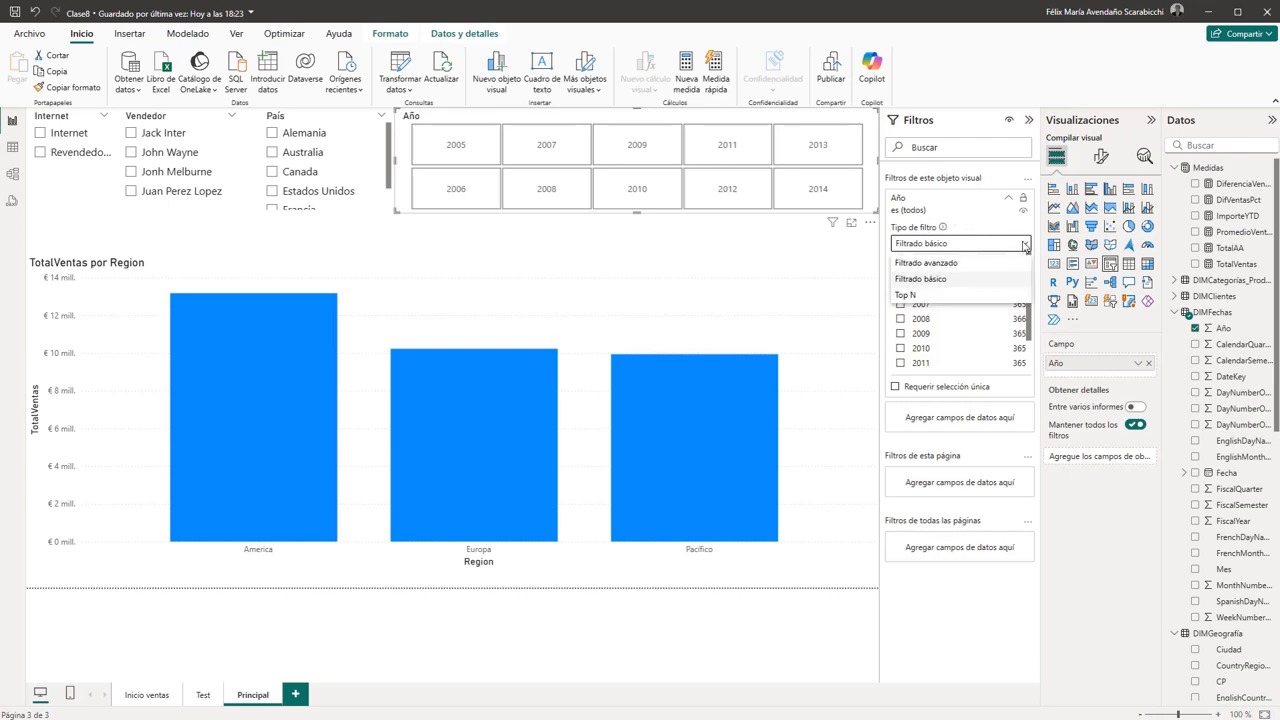
left_click(927, 263)
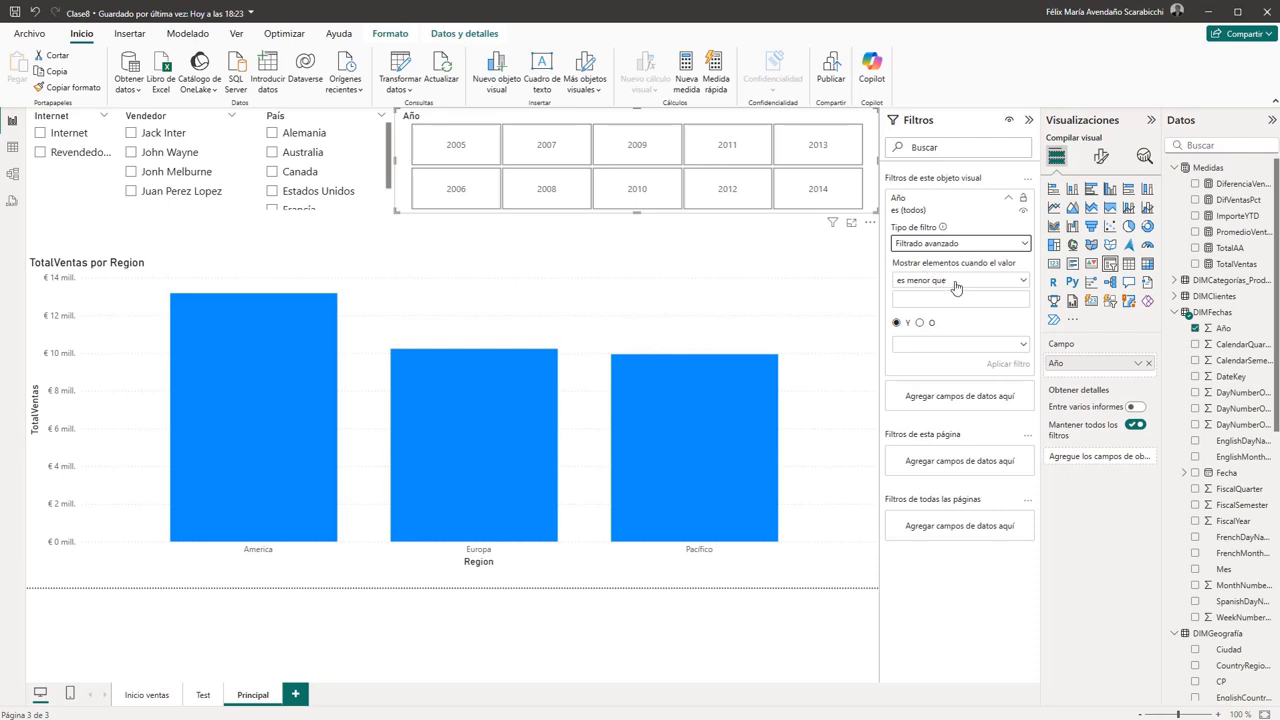
- Set the first condition of the Año slicer's filter to "es mayor o igual que" 2011
left_click(1025, 283)
left_click(1024, 283)
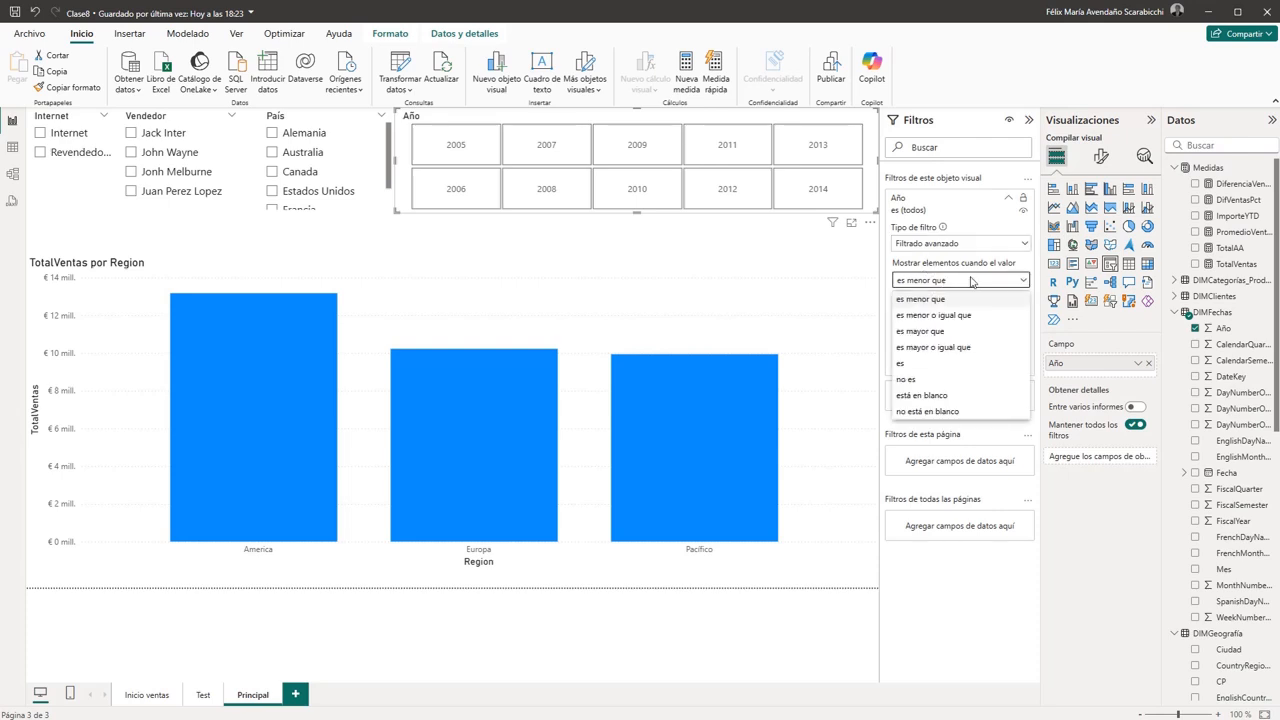
left_click(937, 347)
left_click(937, 300)
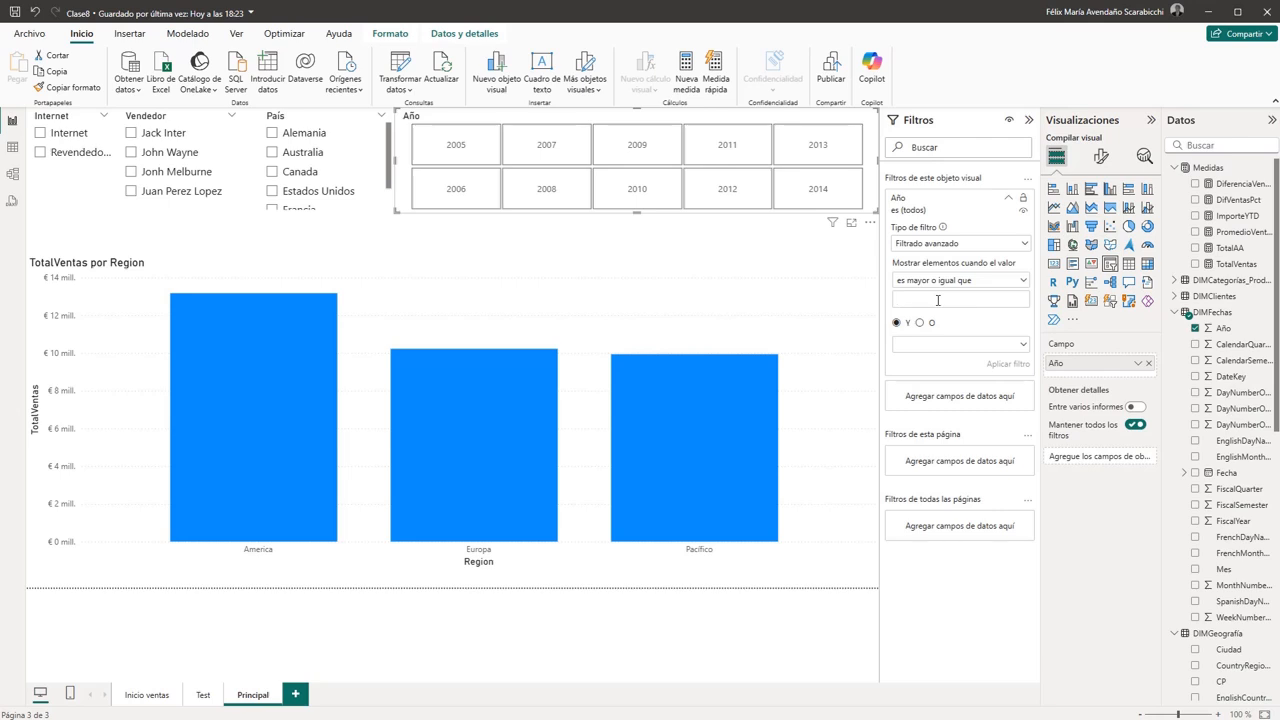
type("2011")
- Add "es menor o igual que" 2014 as the second condition, joined with Y, and apply the Año filter
left_click(1021, 345)
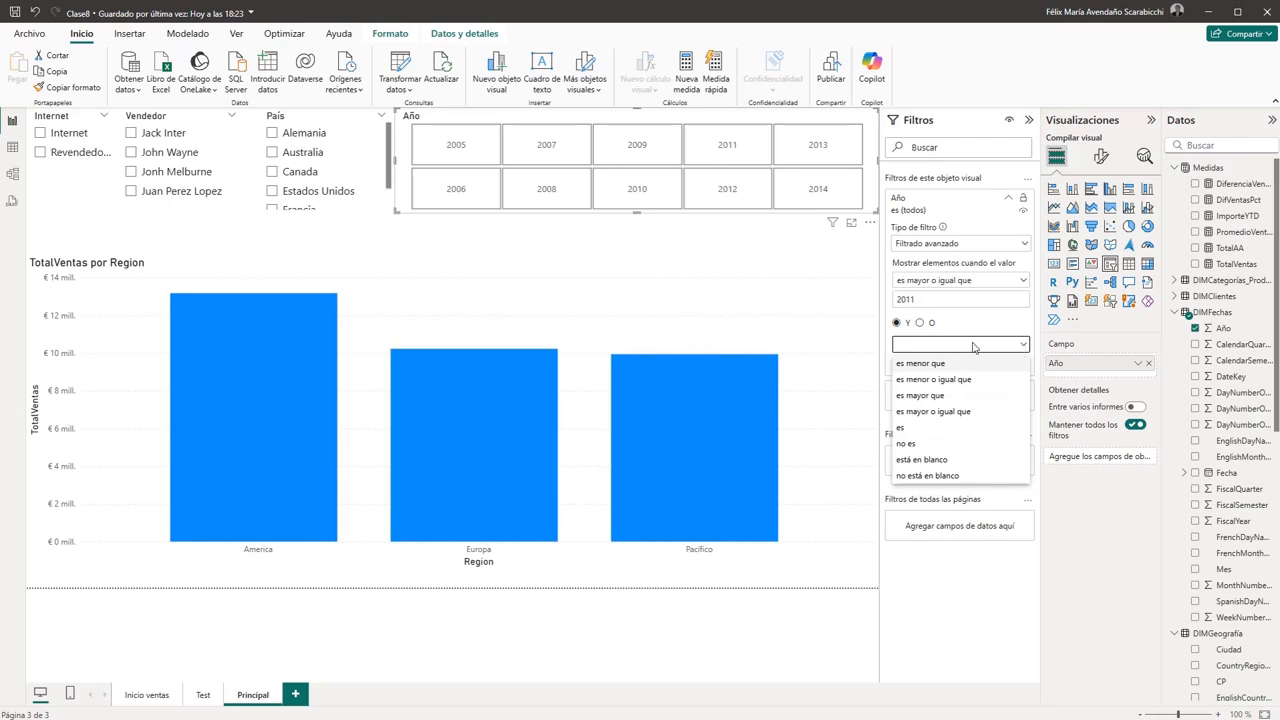
left_click(919, 380)
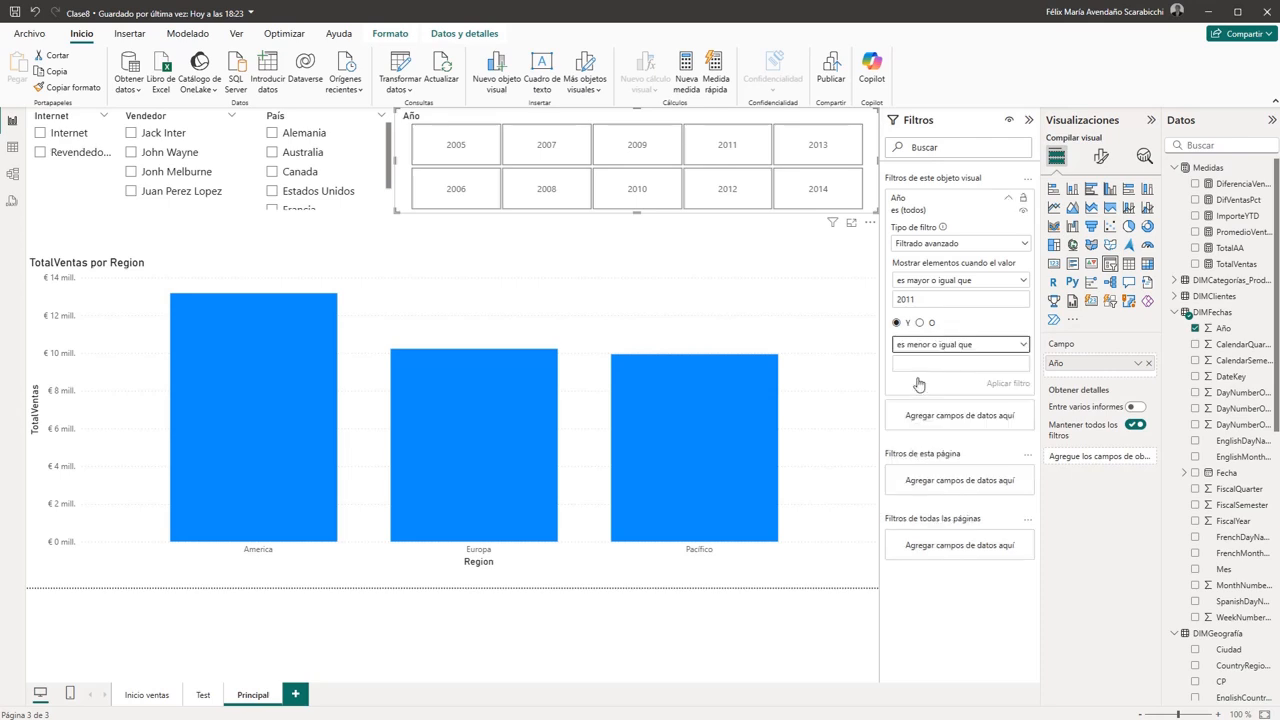
left_click(935, 363)
type("2014")
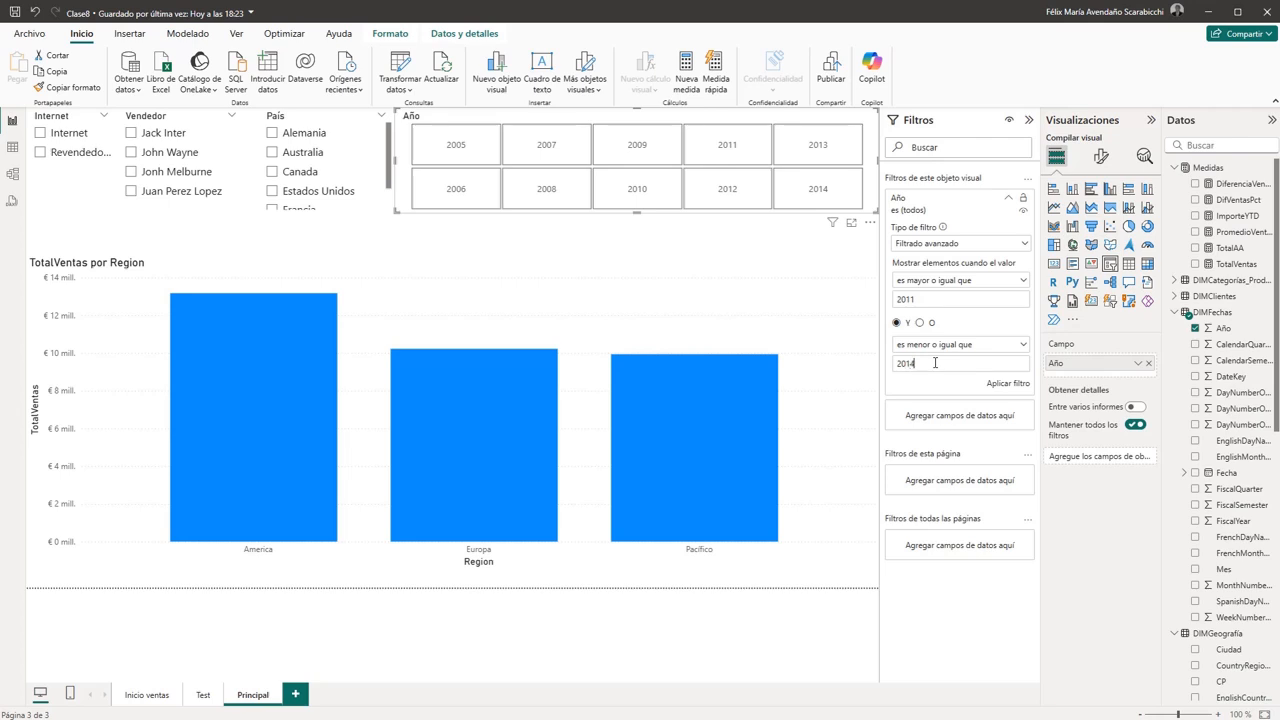
left_click(1007, 385)
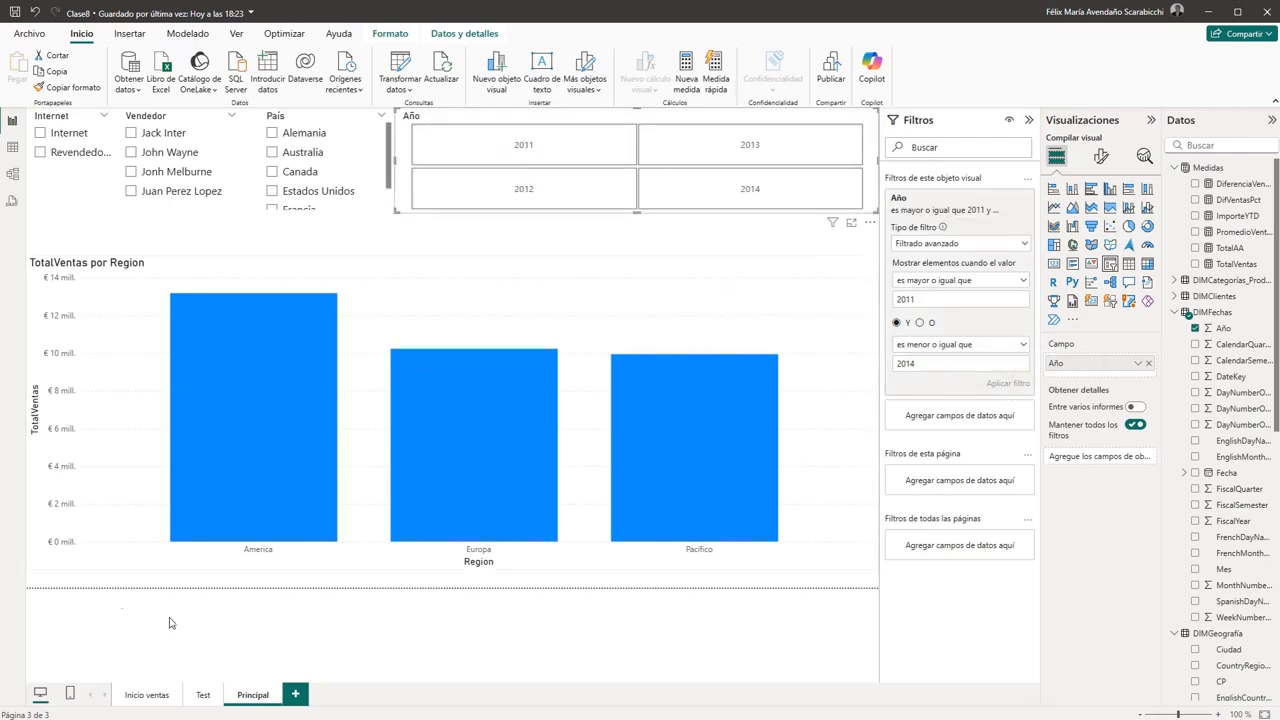
- Compare with the years on the Test page, then change the Año filter's lower limit to 2010 and apply it
left_click(204, 695)
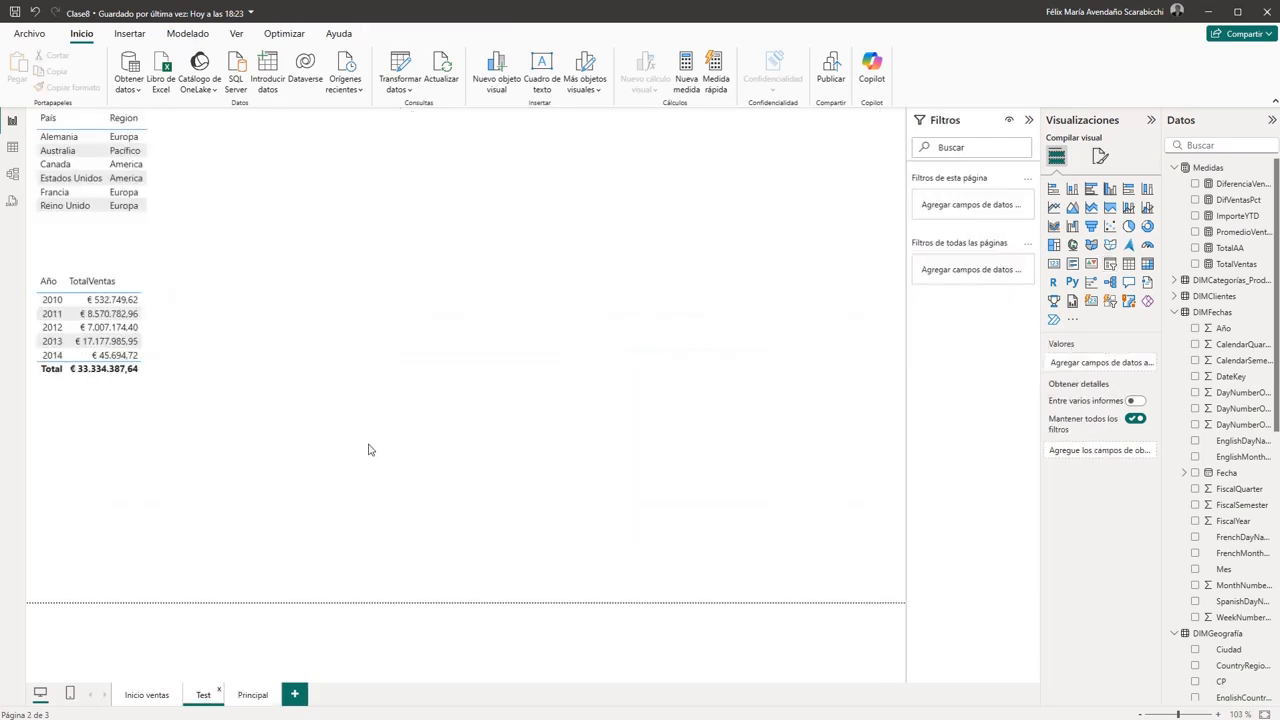
left_click(252, 695)
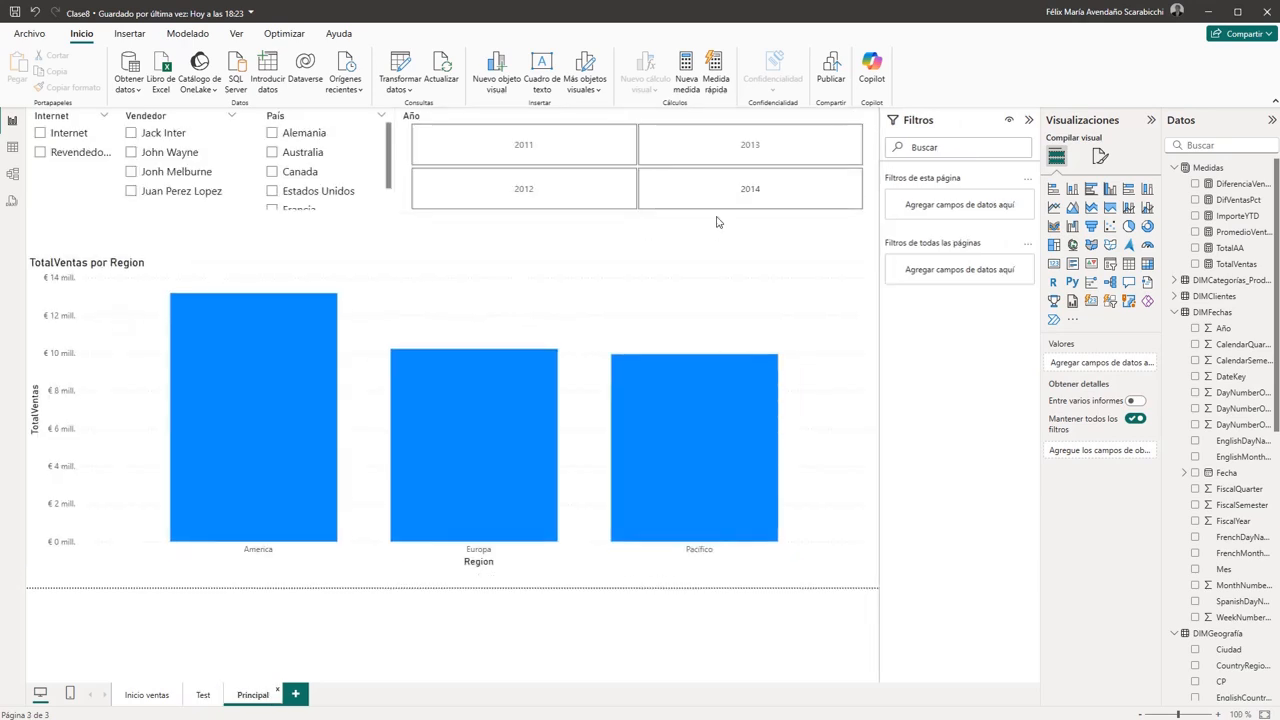
left_click(716, 212)
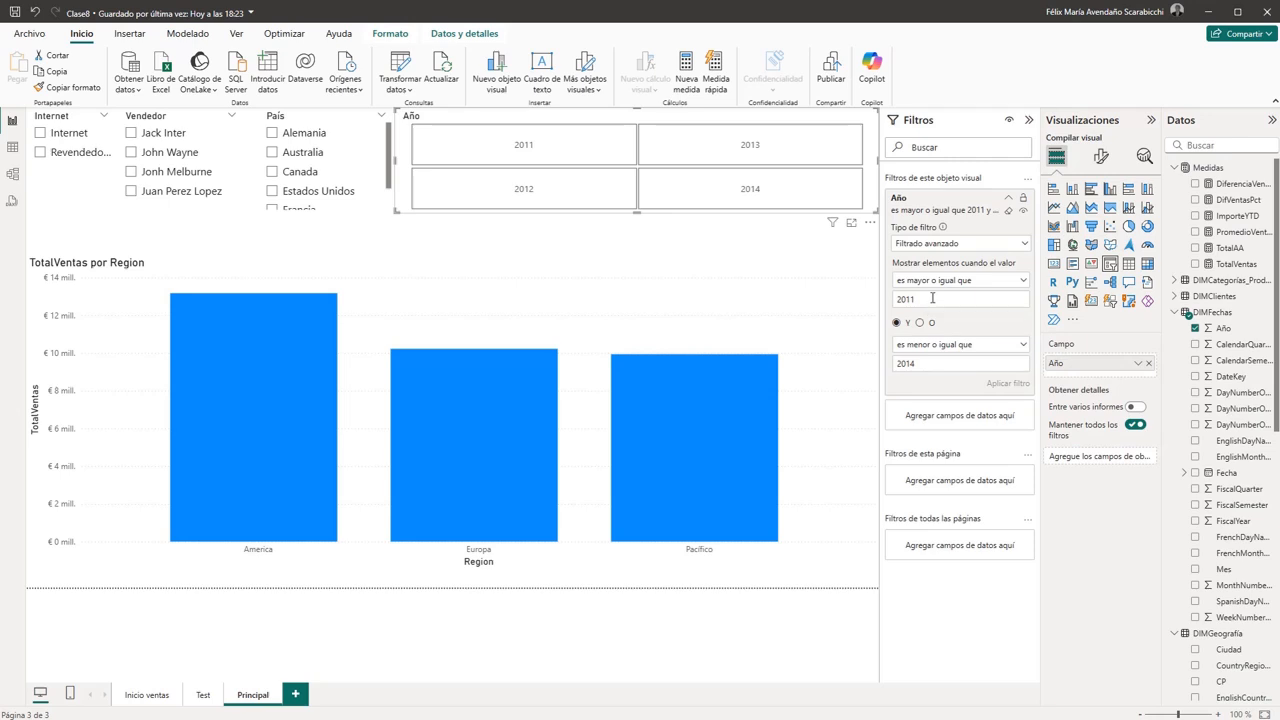
key("BackSpace")
left_click(1010, 383)
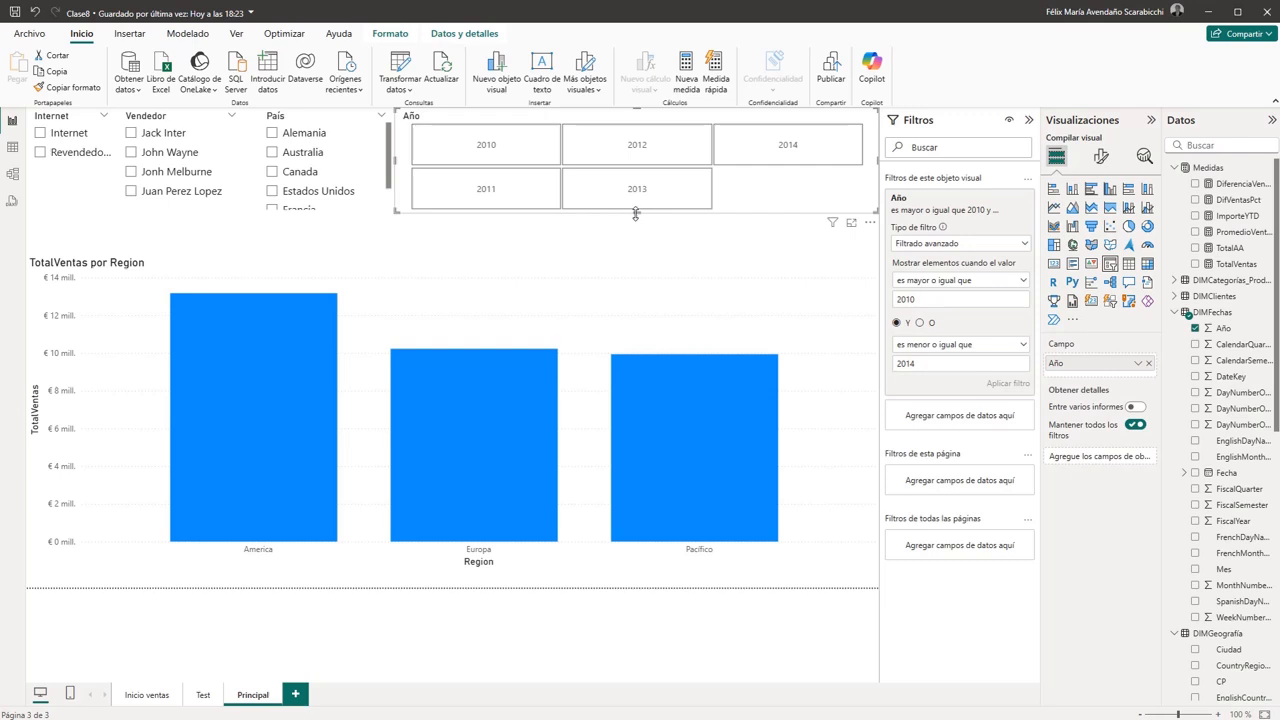
mouse_move(636, 213)
left_mouse_down()
mouse_move(637, 264)
mouse_move(640, 212)
left_mouse_up()
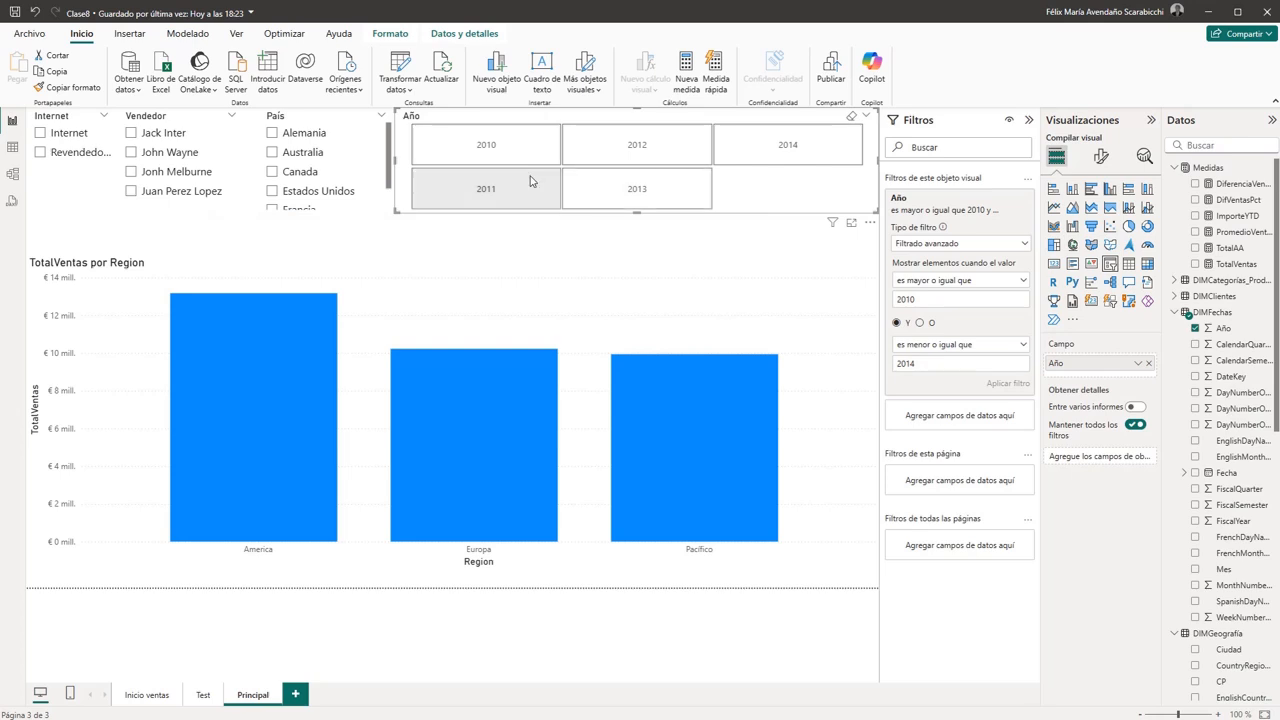
- Test the Año slicer by filtering the chart by 2012, 2014, 2013, 2011 and 2010, and clear the year selection
left_click(601, 156)
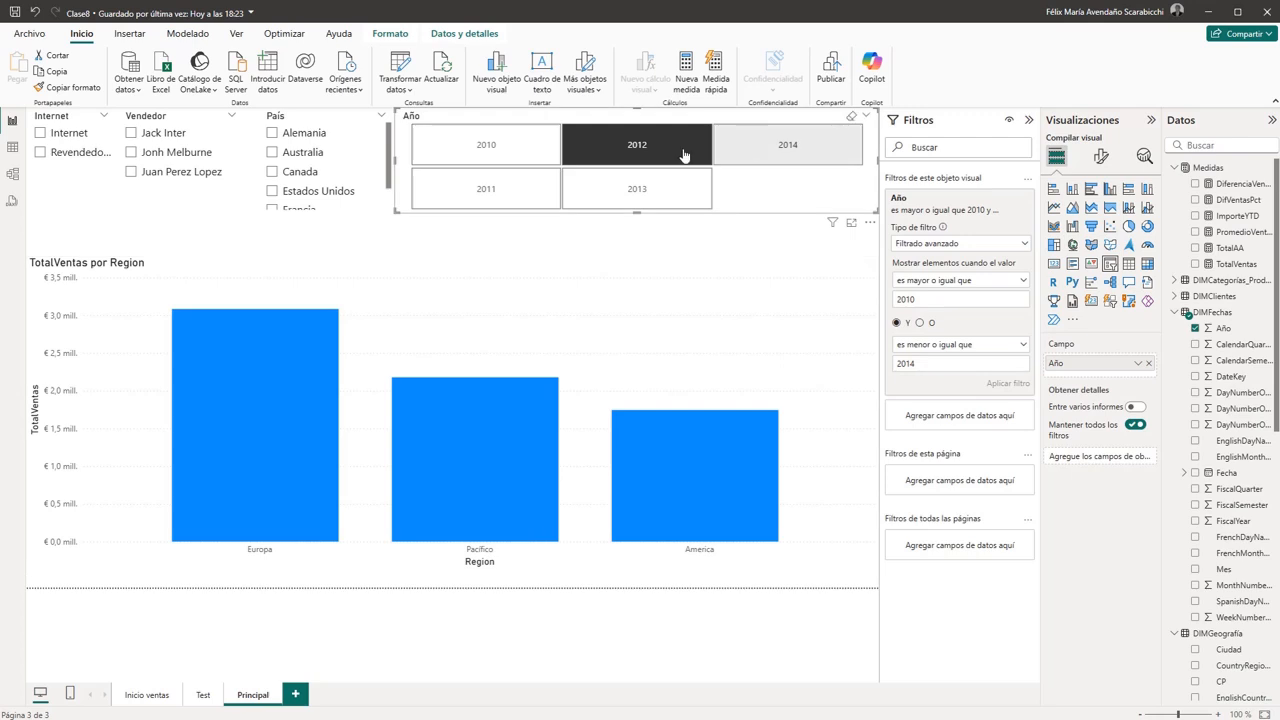
left_click(788, 154)
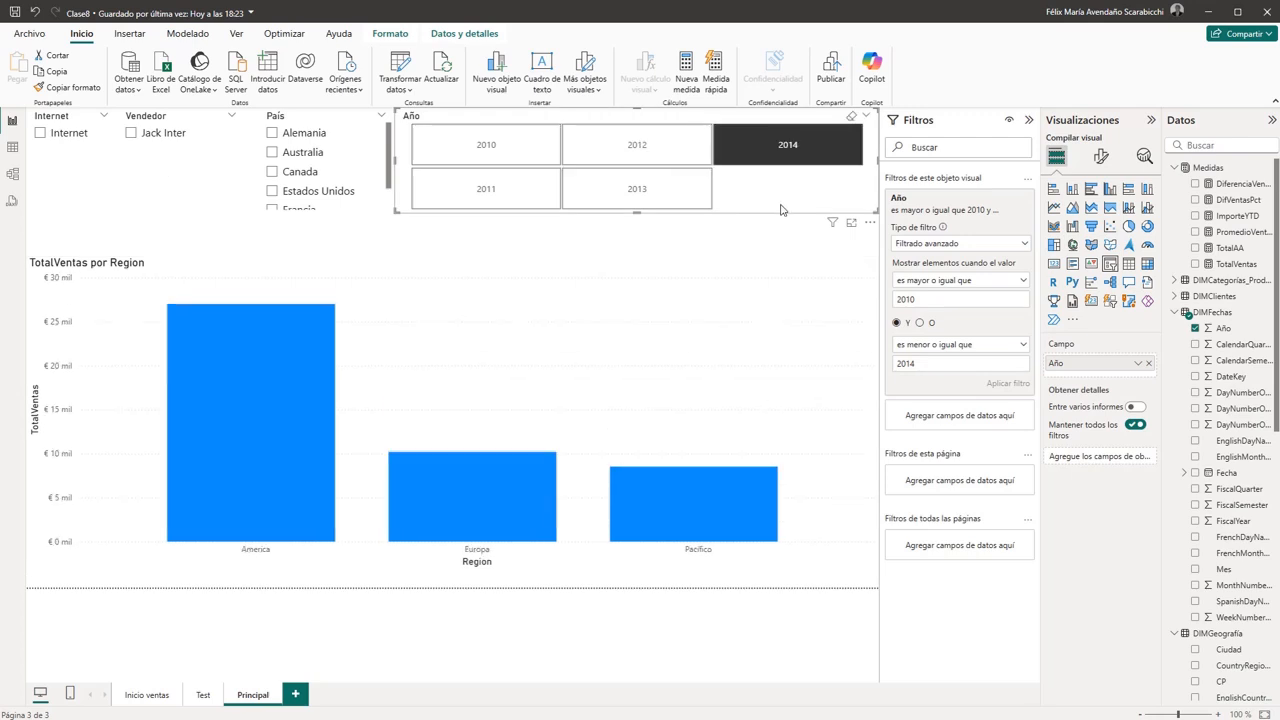
left_click(638, 193)
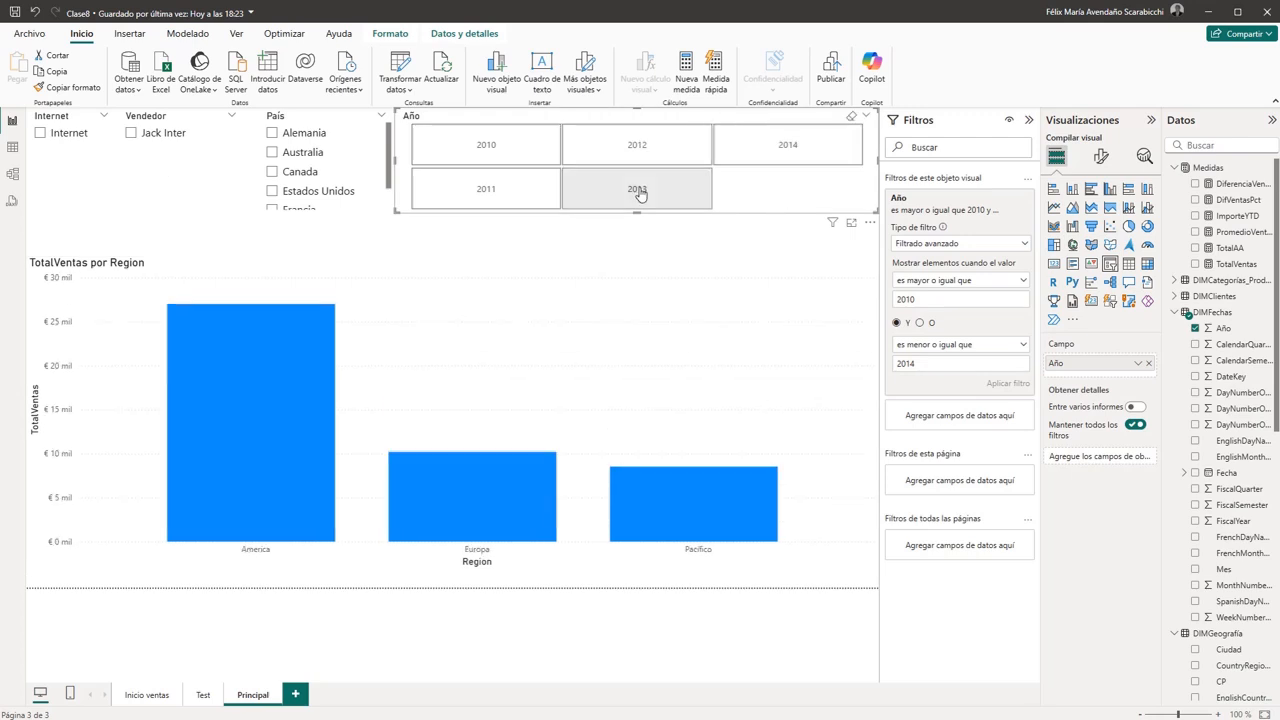
left_click(486, 189)
left_click(498, 148)
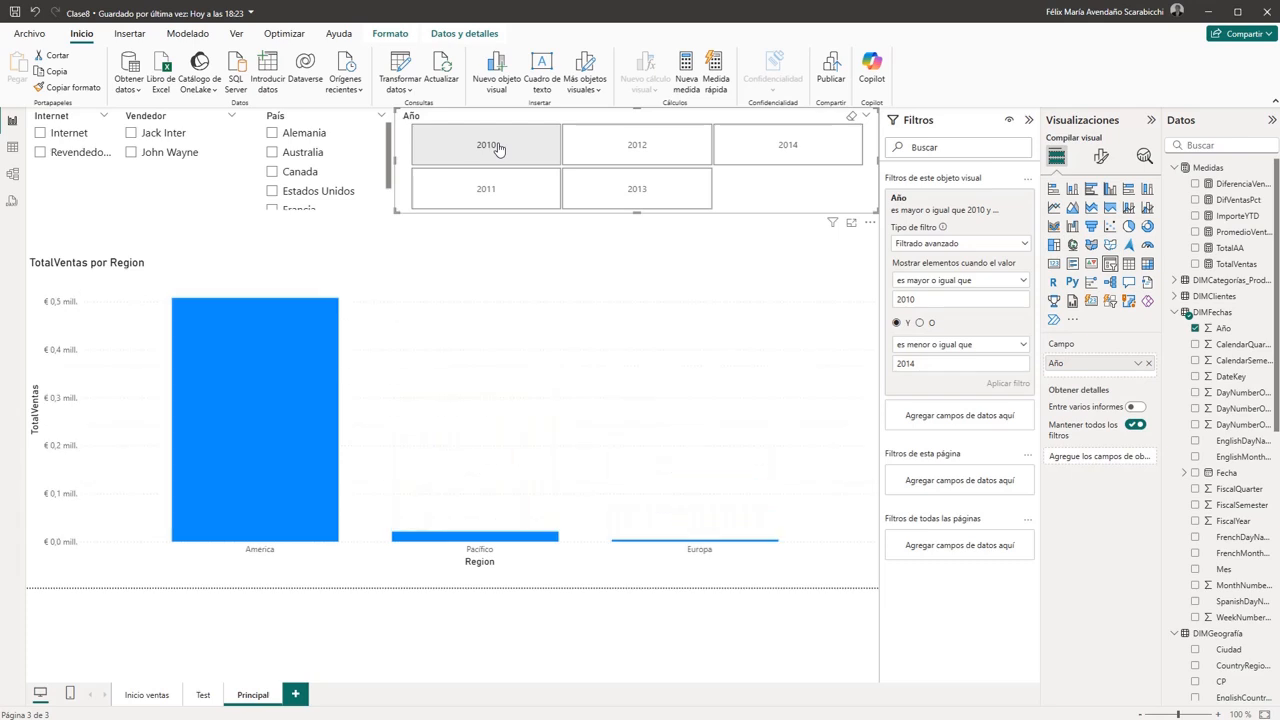
left_click(690, 189)
left_click(648, 190)
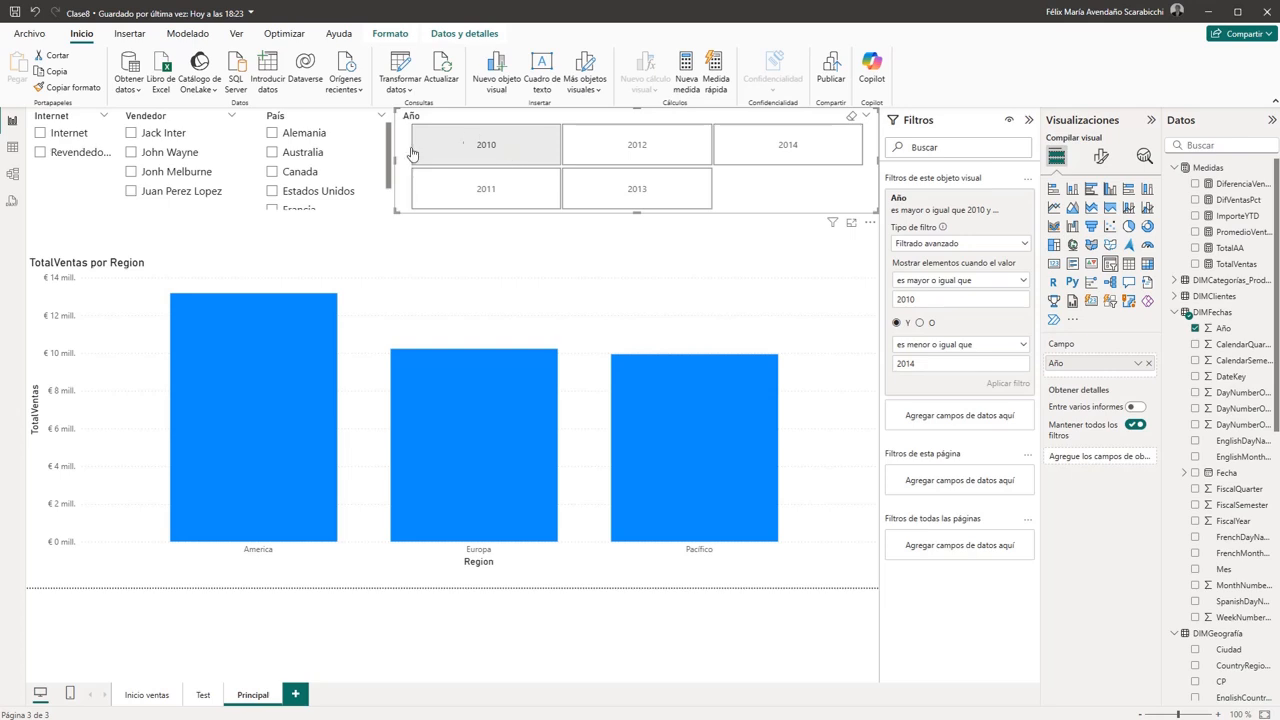
- Narrow the Año slicer from both sides into a compact block of year tiles beside País
left_click_drag(397, 162, 580, 170)
left_click_drag(834, 191, 705, 180)
left_click(822, 177)
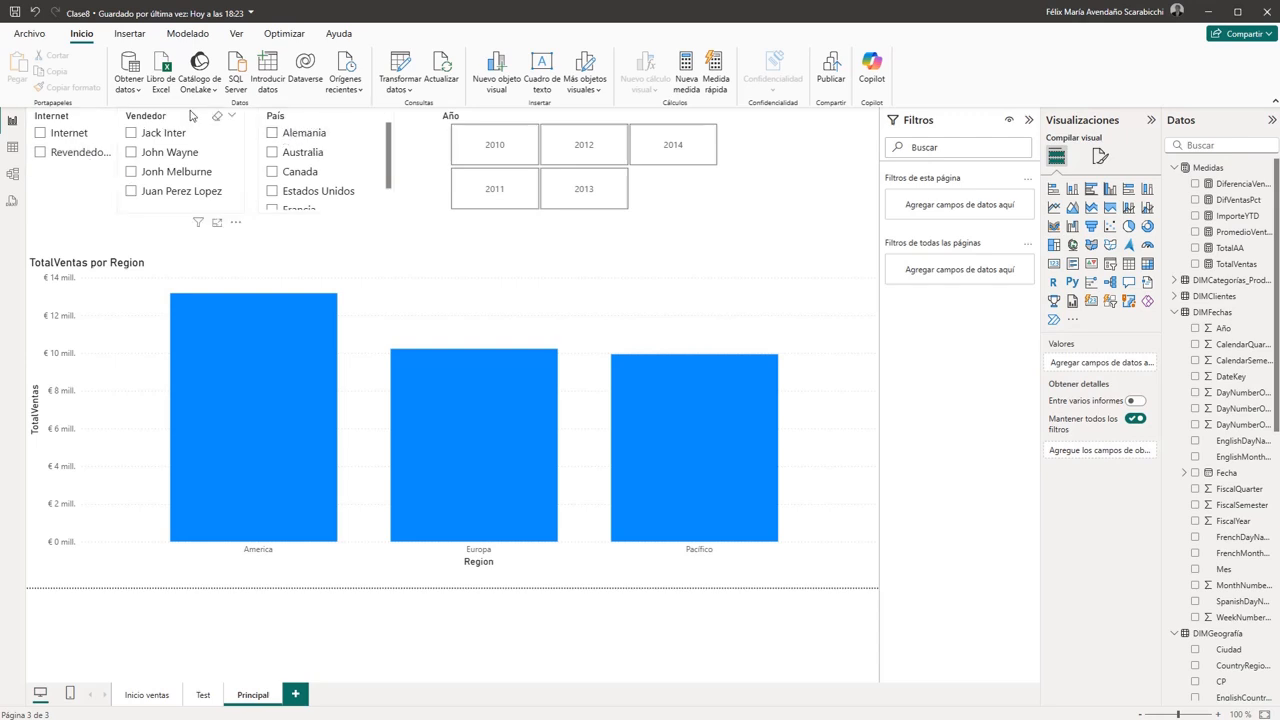
- Rearrange the slicers above the chart in the order Año, Internet, País, Vendedor, and narrow Año to fit beside Internet
mouse_move(190, 116)
left_mouse_down()
mouse_move(360, 124)
mouse_move(168, 117)
left_mouse_up()
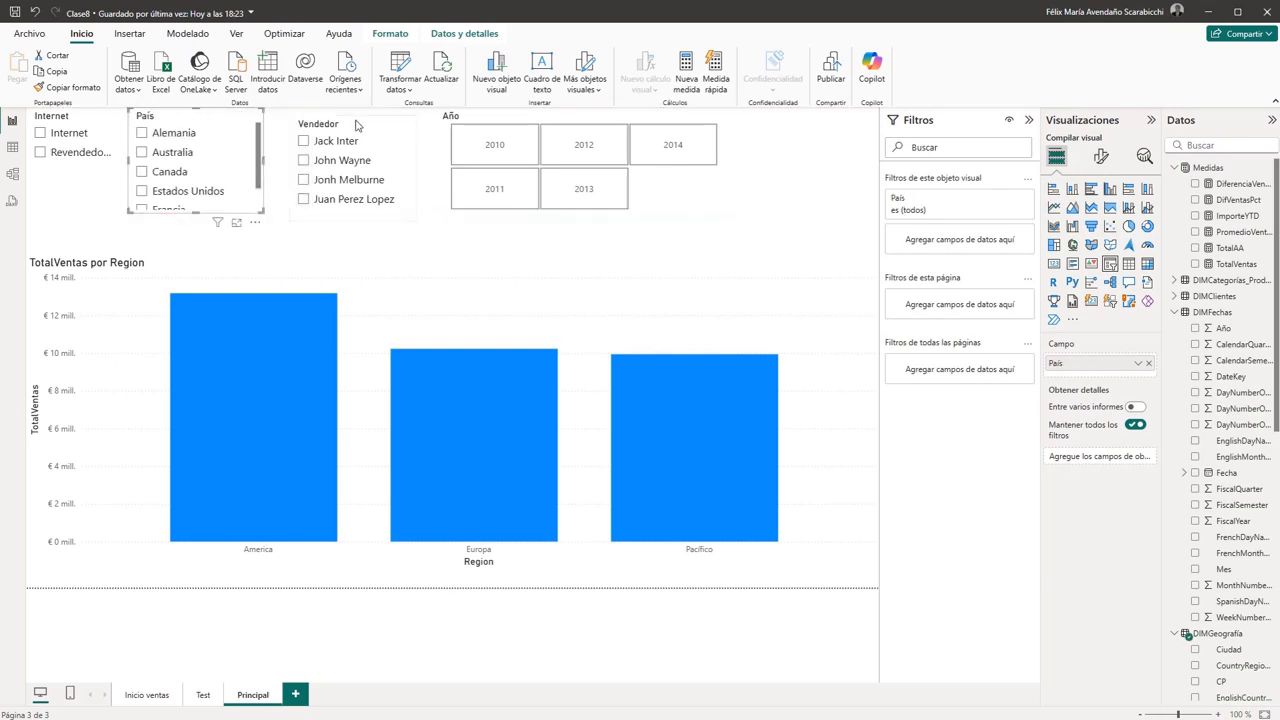
left_click_drag(369, 117, 373, 115)
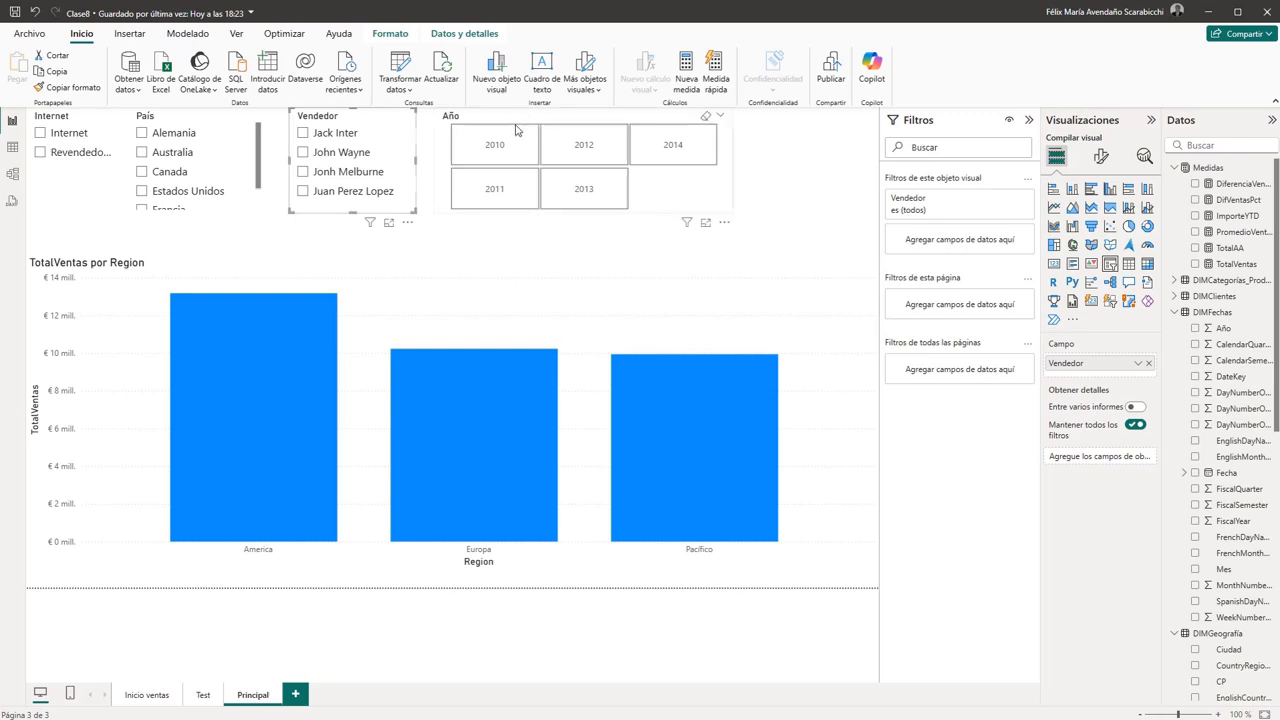
left_click_drag(516, 120, 518, 195)
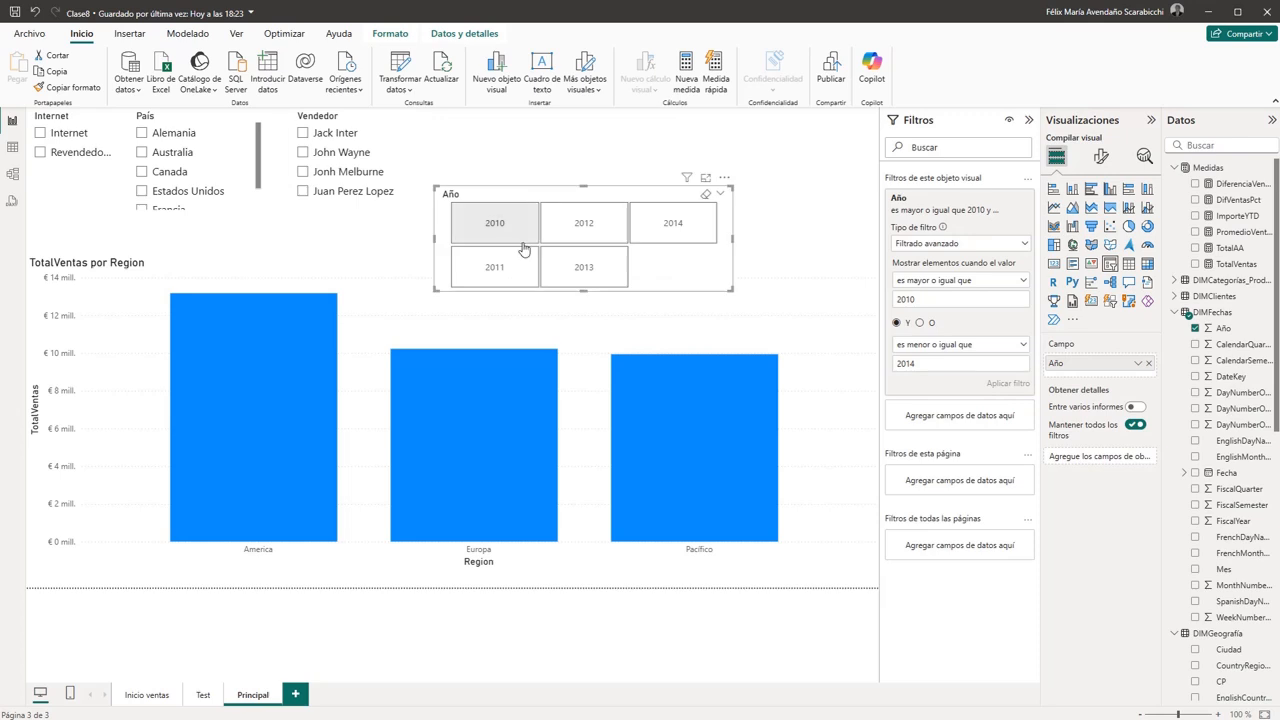
left_click_drag(360, 119, 614, 119)
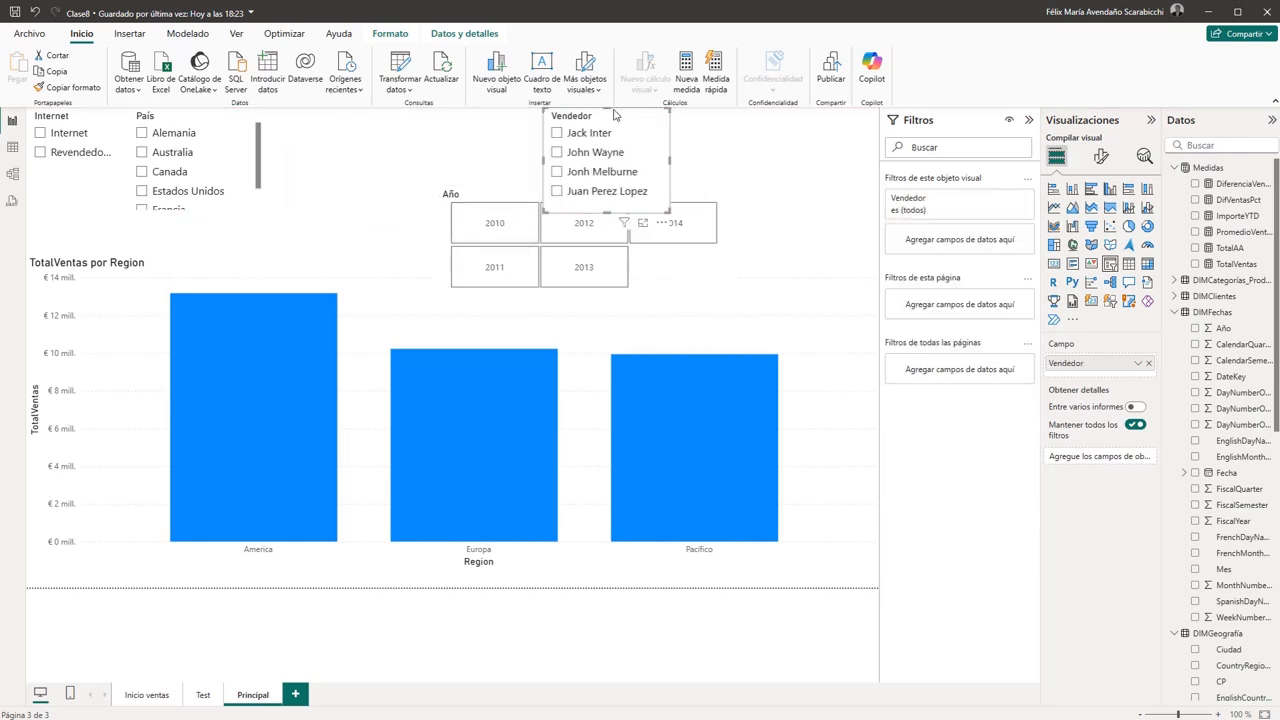
left_click_drag(210, 118, 448, 119)
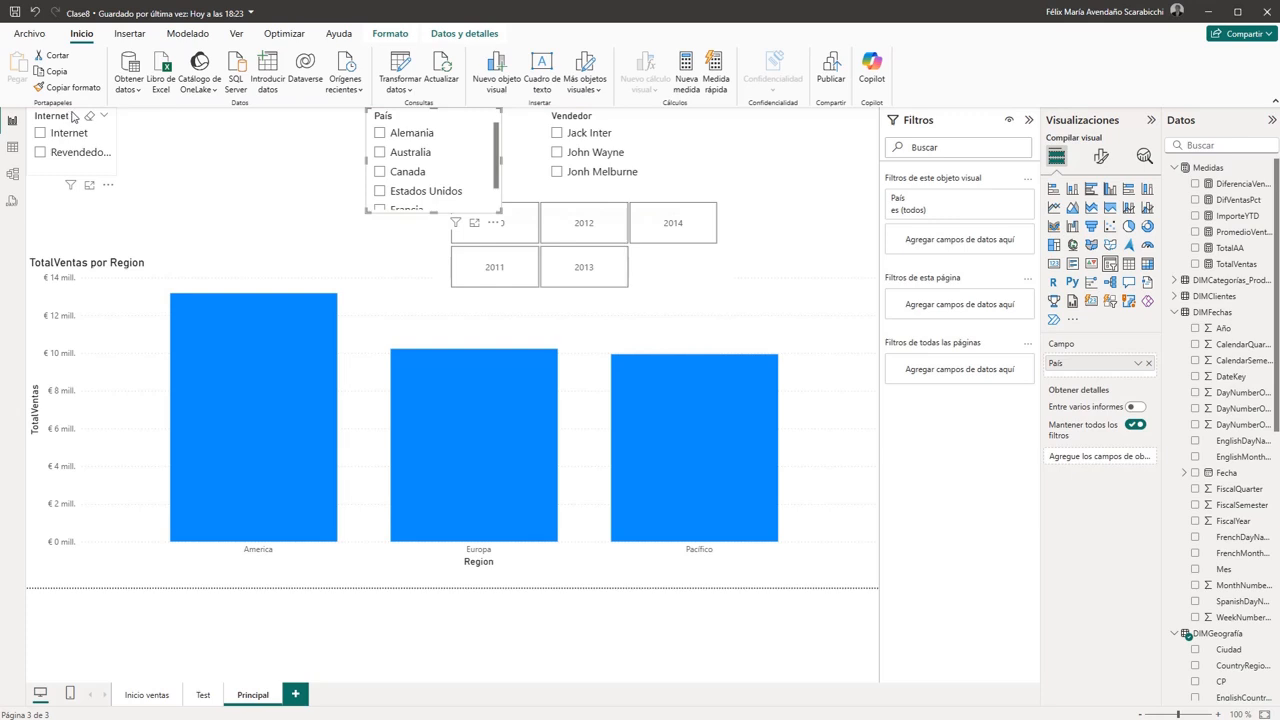
left_click_drag(72, 116, 295, 115)
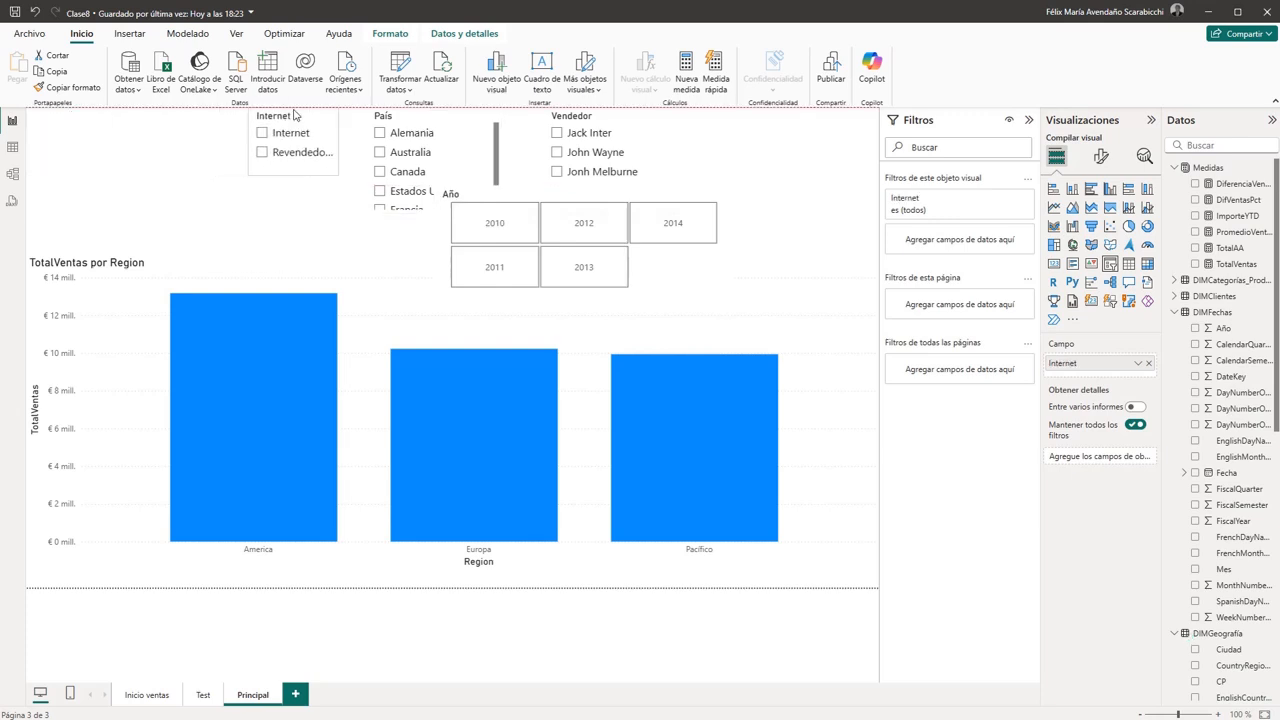
left_click_drag(558, 195, 128, 110)
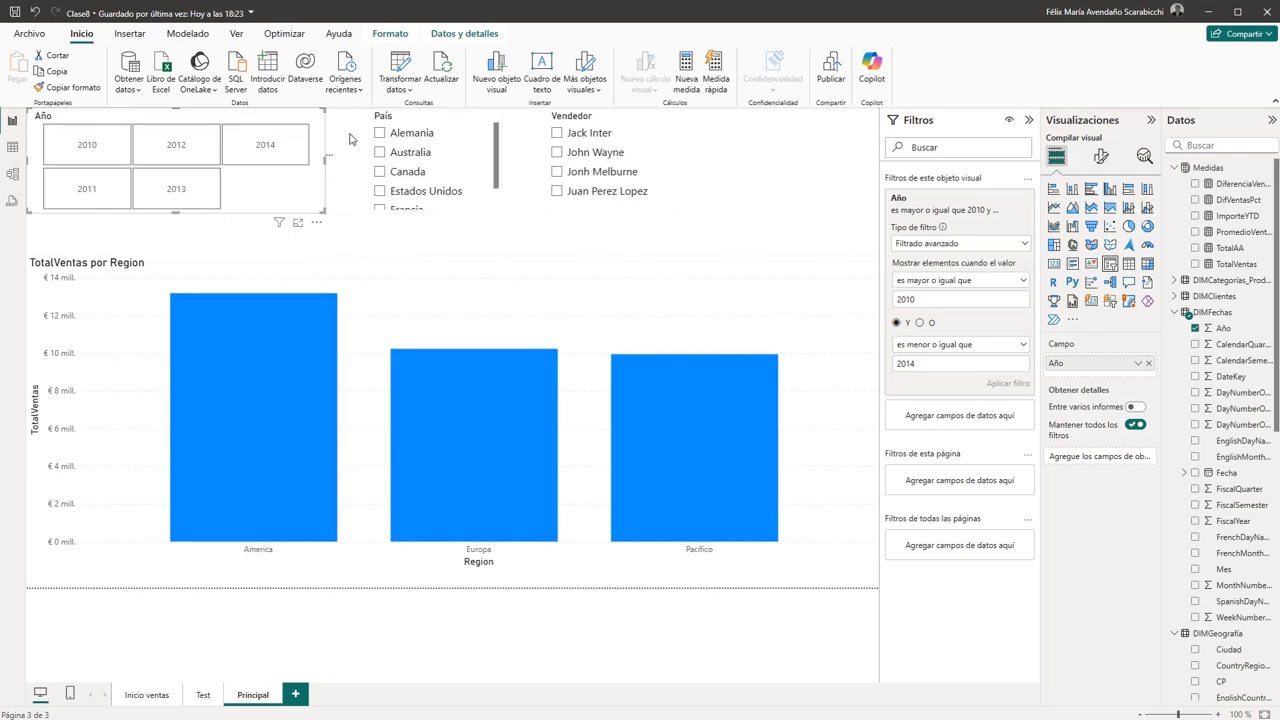
left_click_drag(325, 158, 229, 167)
left_click(777, 179)
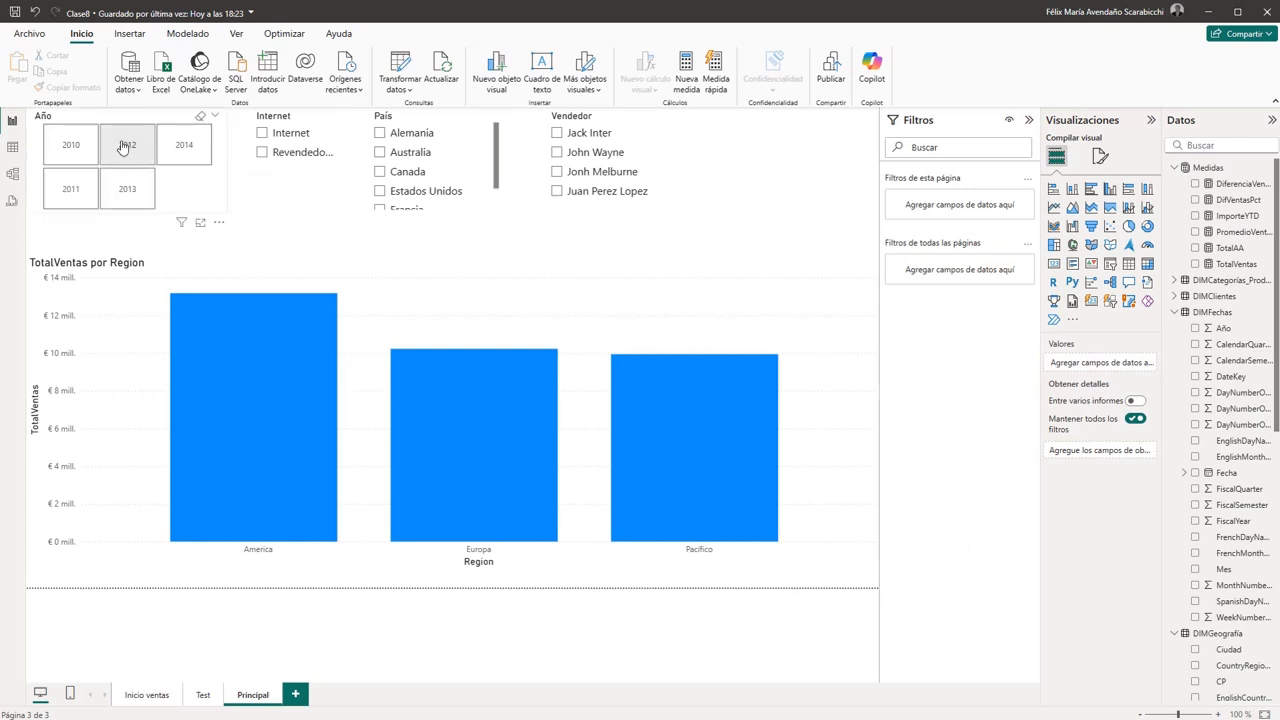
- Filter the sales-by-region chart by 2010 and by 2012 with the Año slicer
left_click(77, 153)
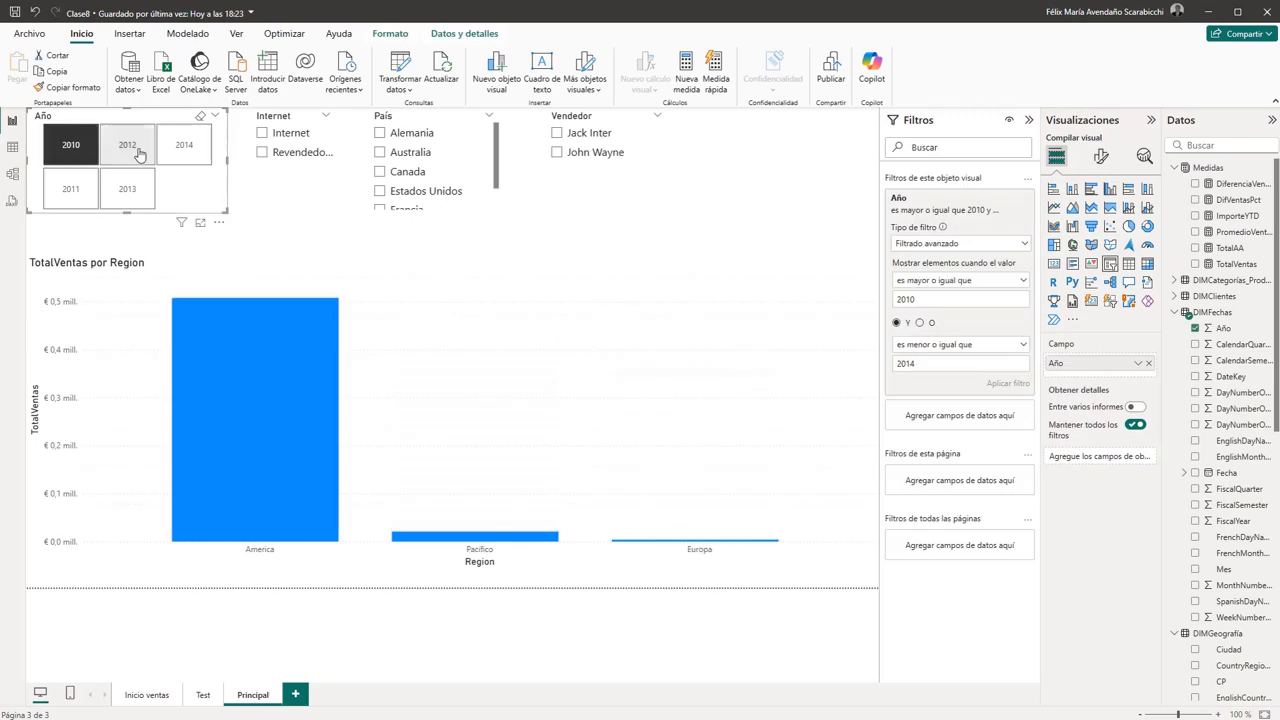
left_click(127, 147)
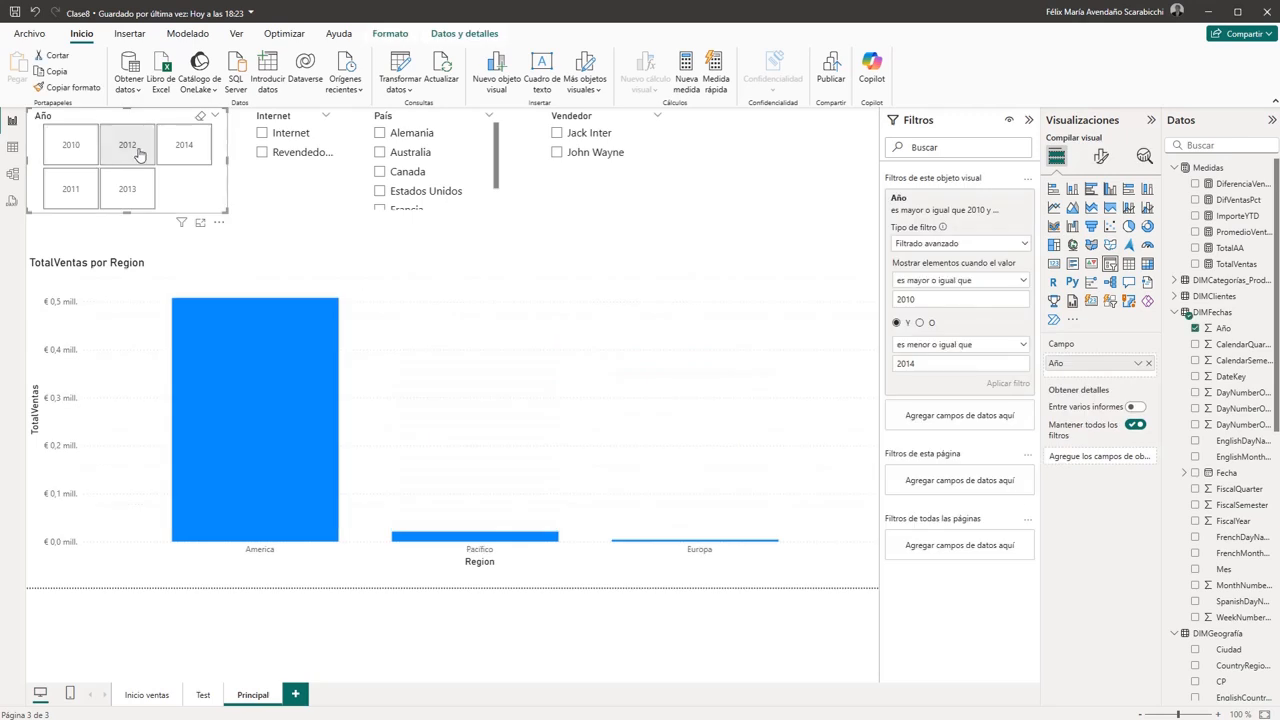
left_click(411, 246)
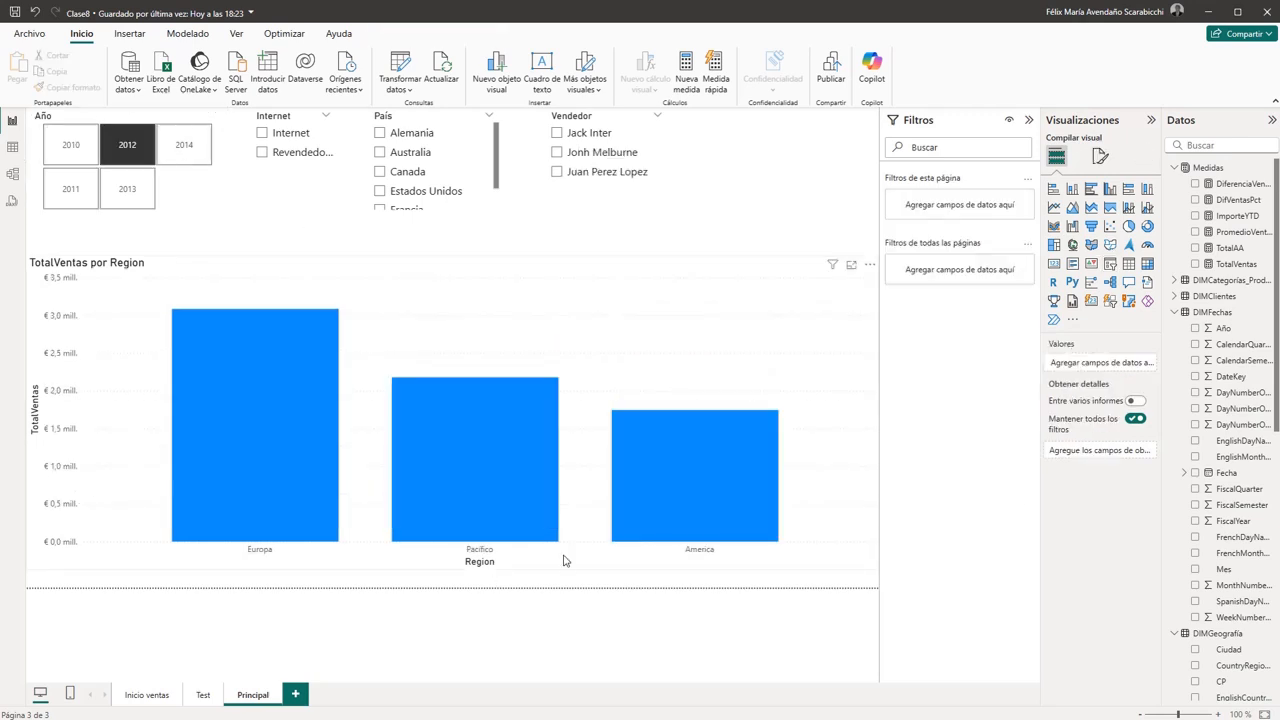
- Shorten the TotalVentas por Region chart and move it down to the page's lower edge, then clear the 2012 selection in Año
left_click(470, 565)
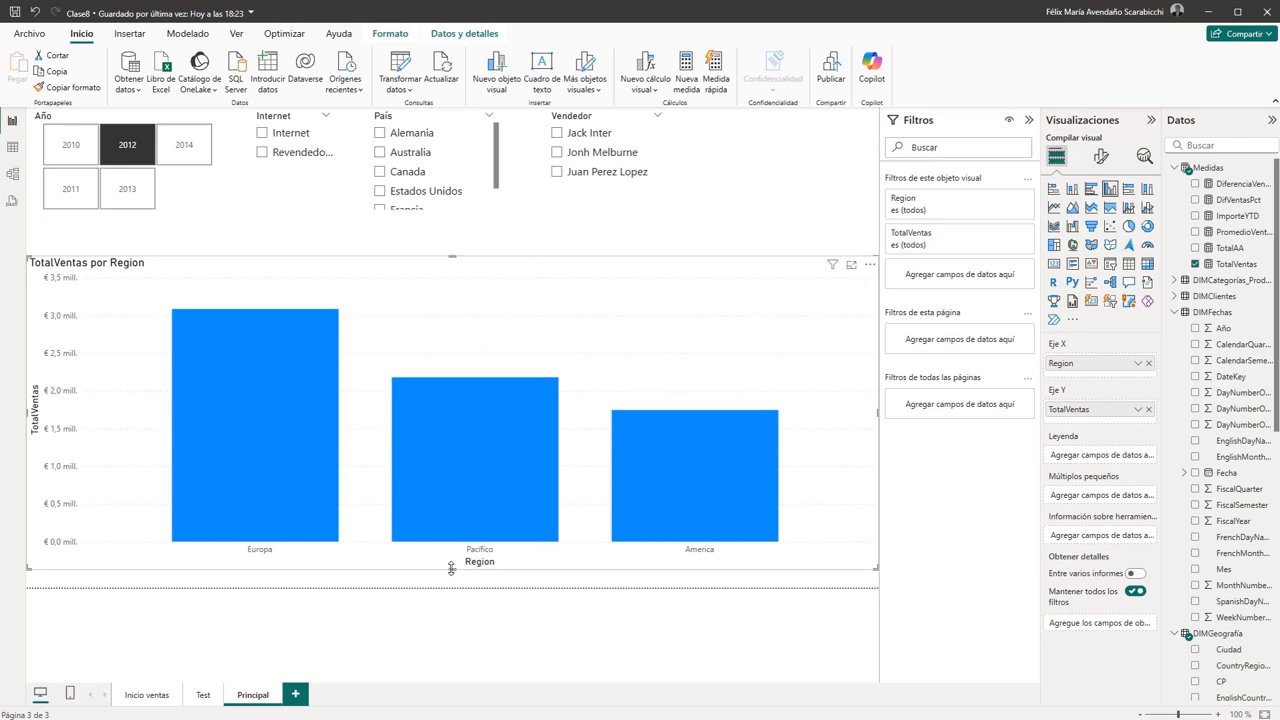
left_click_drag(451, 569, 423, 443)
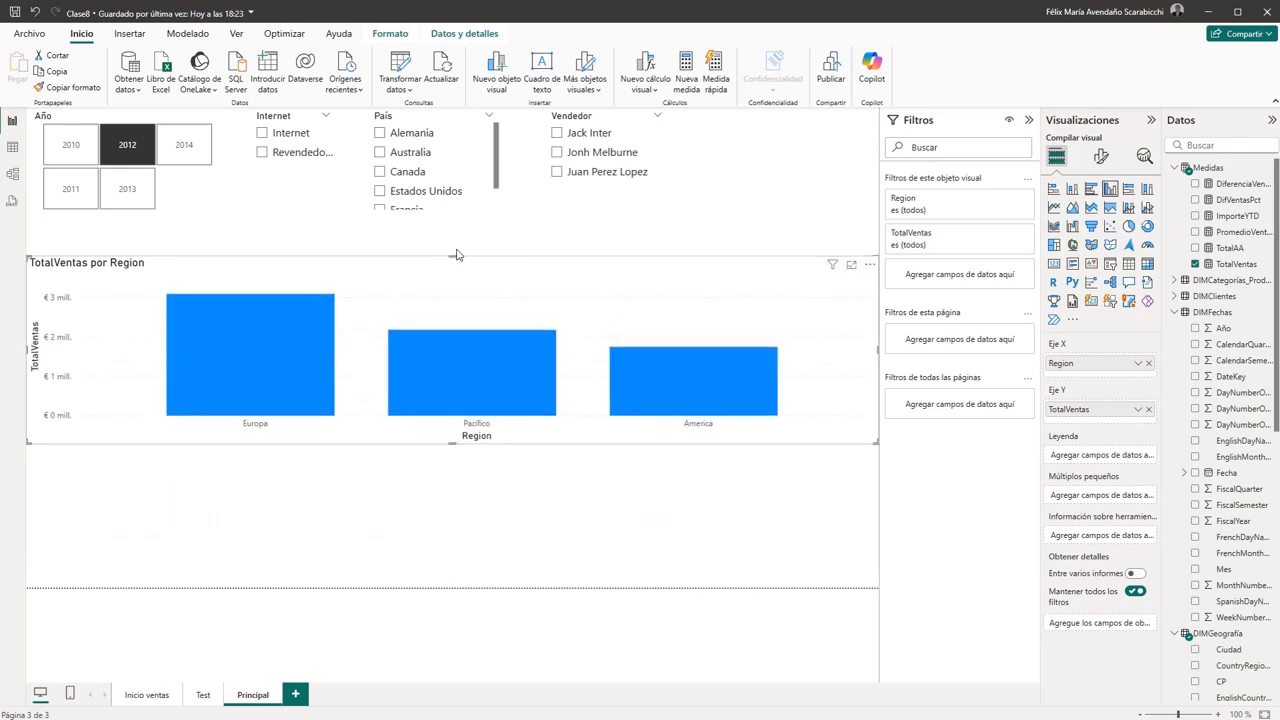
left_click_drag(486, 262, 490, 400)
left_click(501, 302)
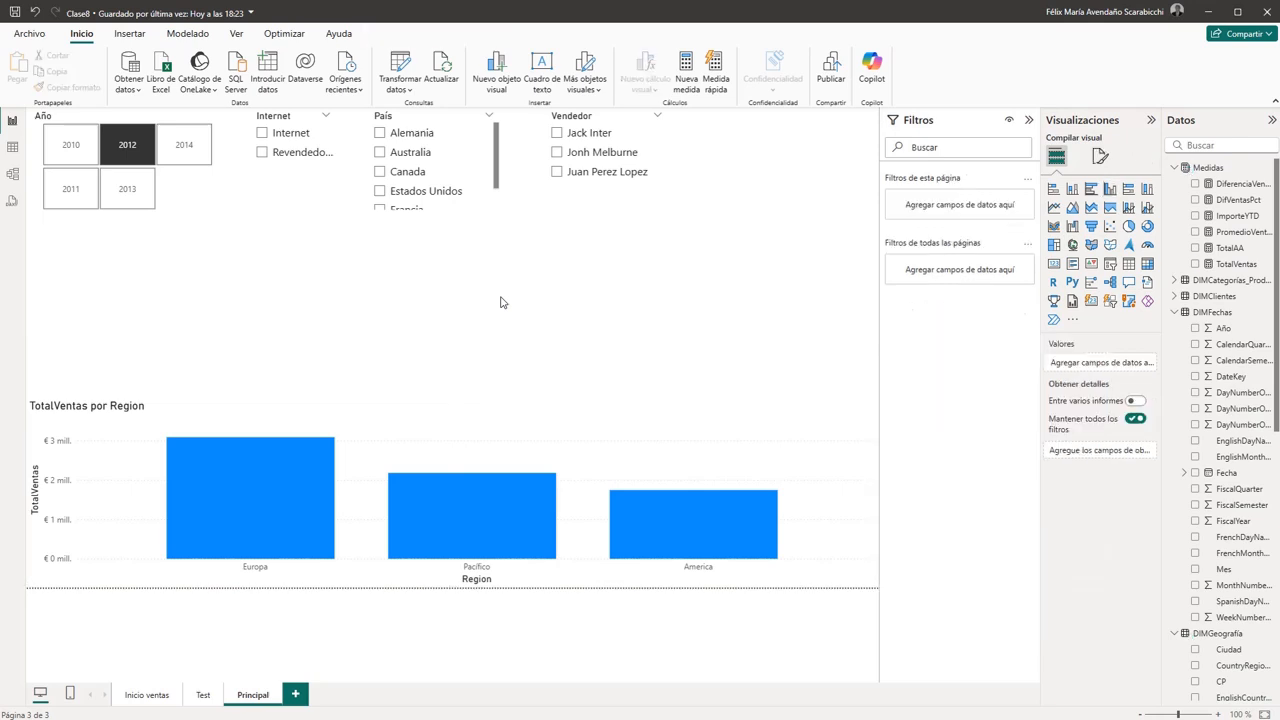
left_click(483, 404)
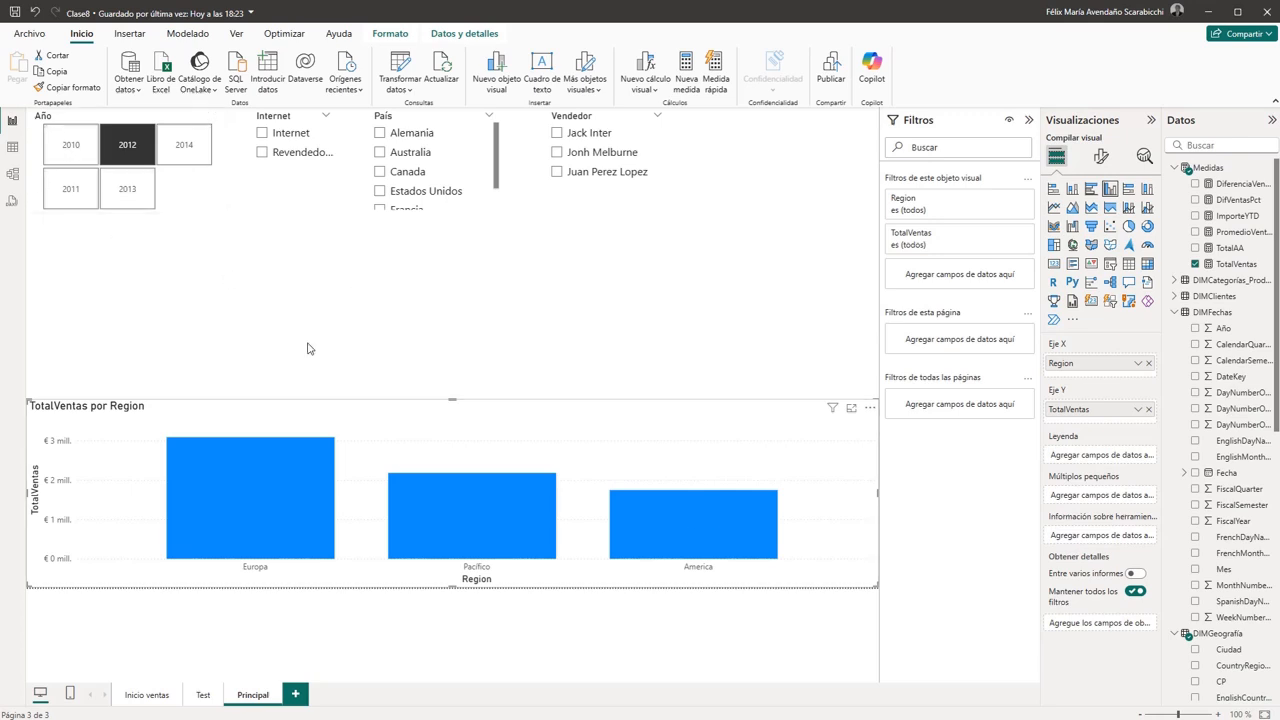
left_click(116, 148)
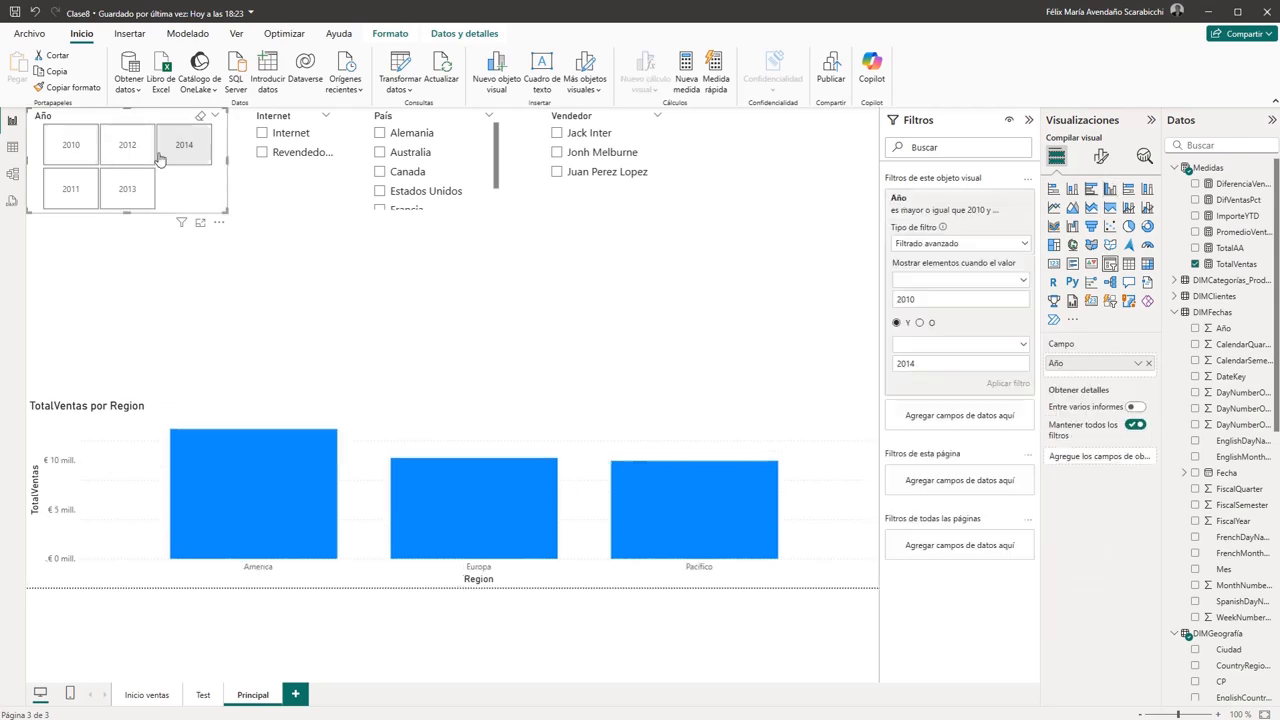
- Duplicate the TotalVentas por Region chart and place the copy between the slicers and the original chart
left_click(502, 408)
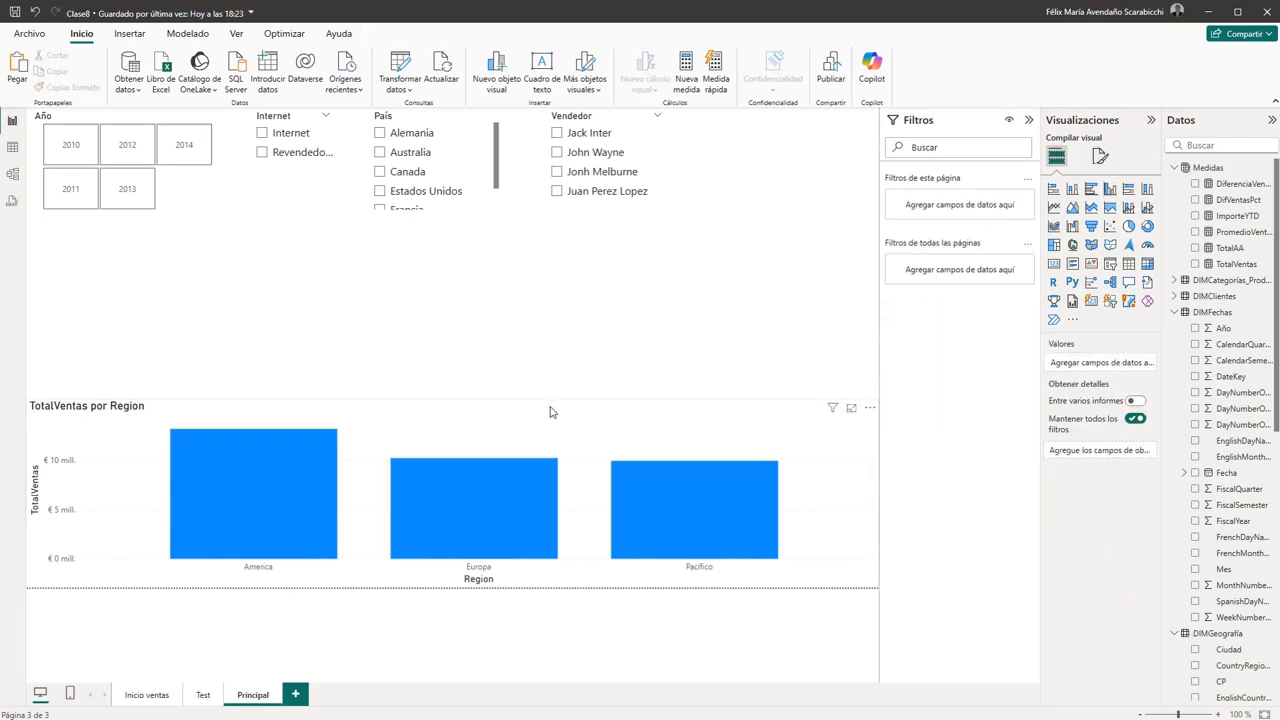
key("ctrl+v")
left_click_drag(548, 405, 557, 224)
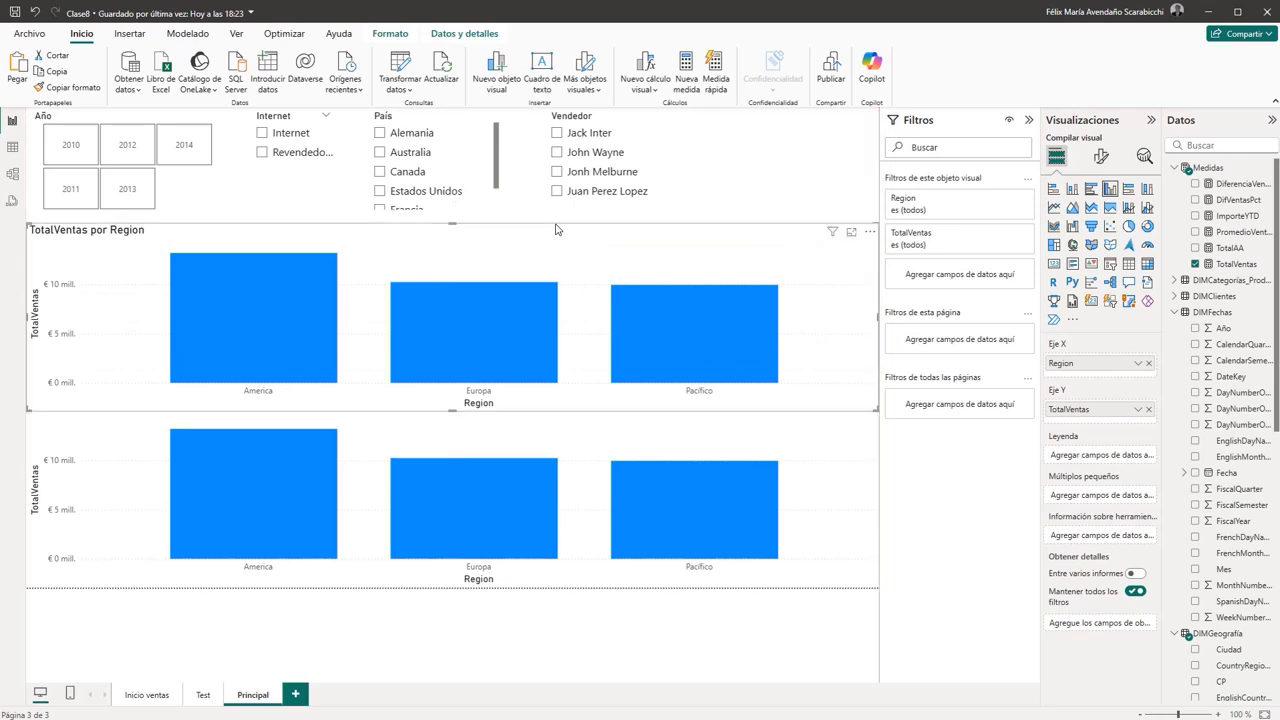
- Lower the top edge of the original region chart to separate the two charts, and nudge the copy slightly down
left_click(488, 438)
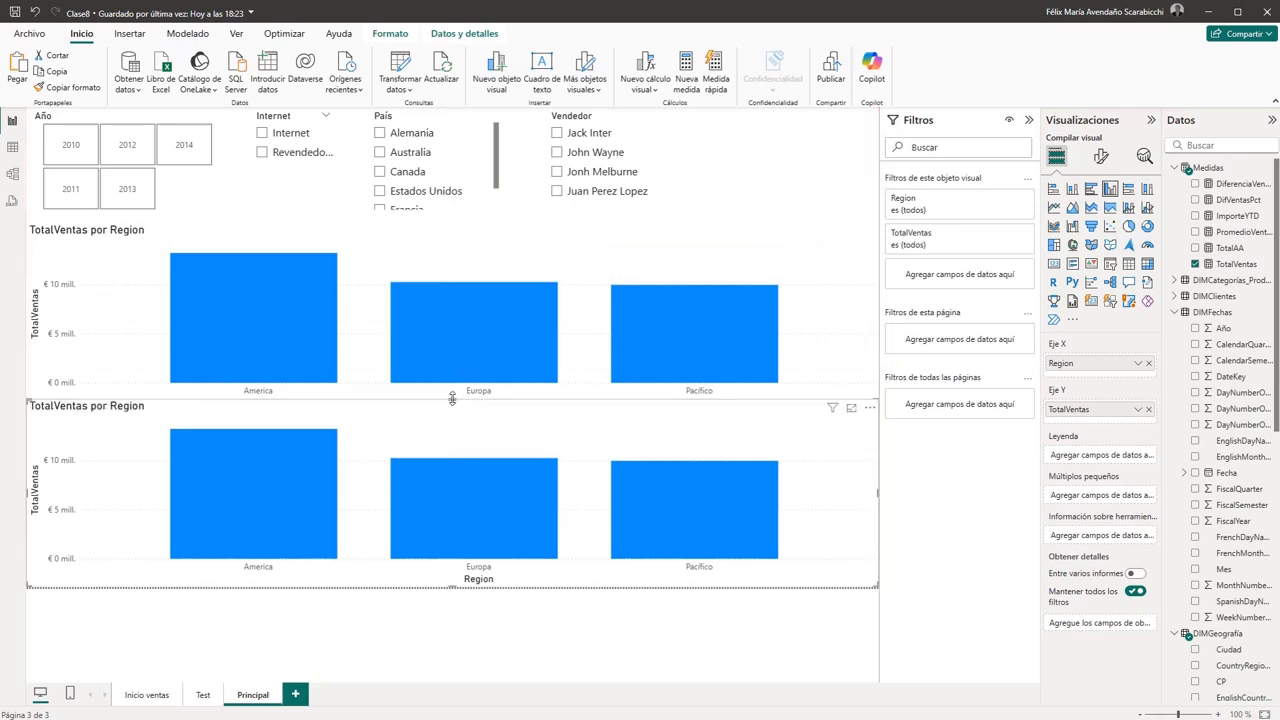
left_click_drag(452, 400, 450, 448)
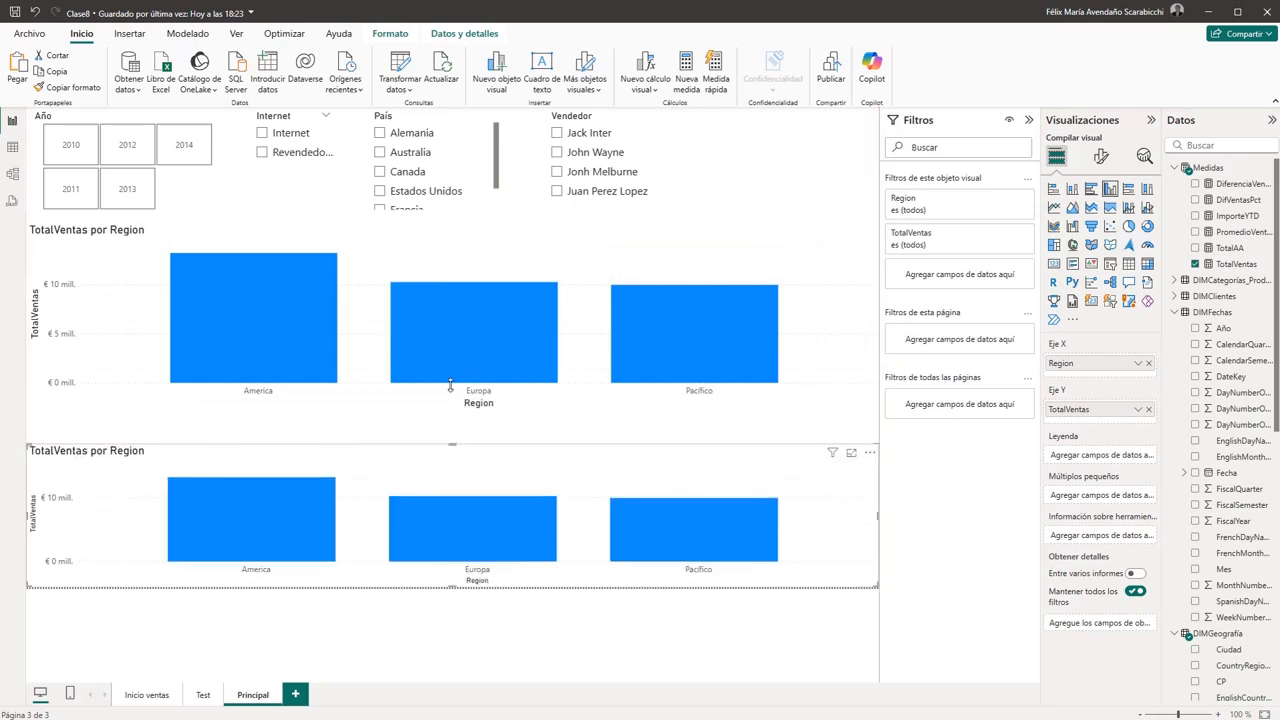
left_click(509, 230)
left_click_drag(509, 230, 508, 234)
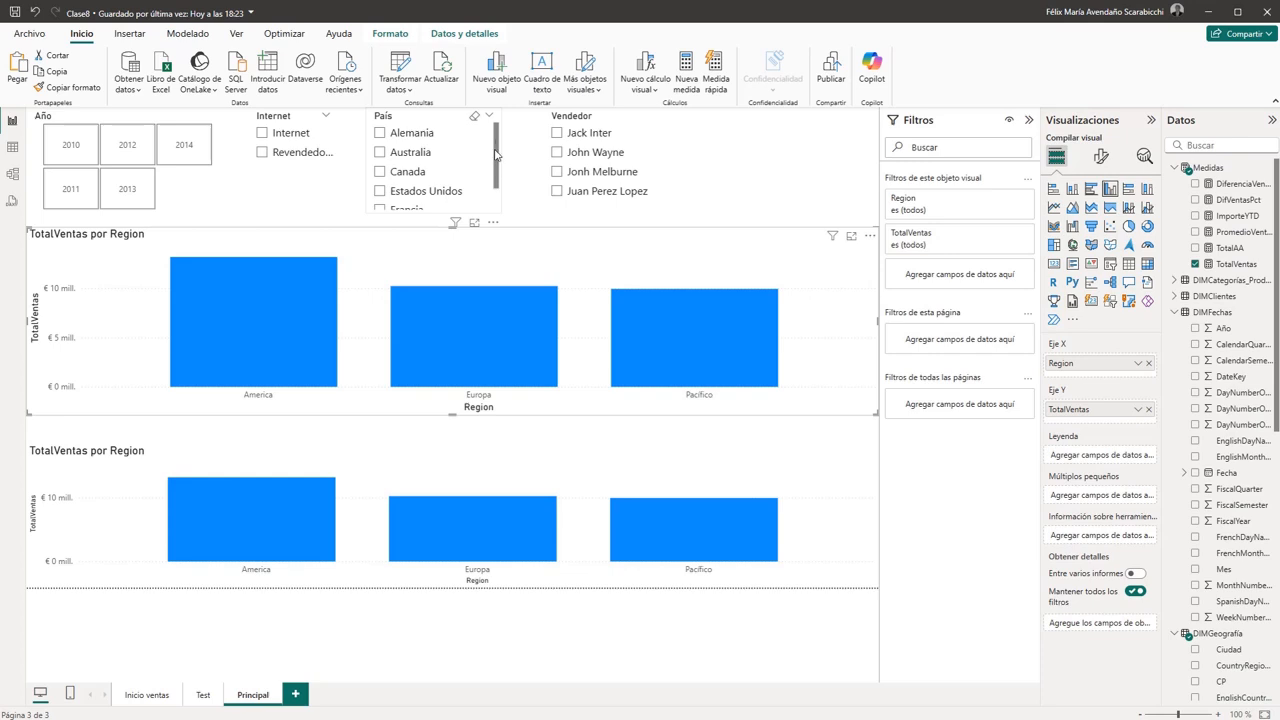
- Shorten the País slicer slightly so that it ends just below Estados Unidos
left_click(443, 213)
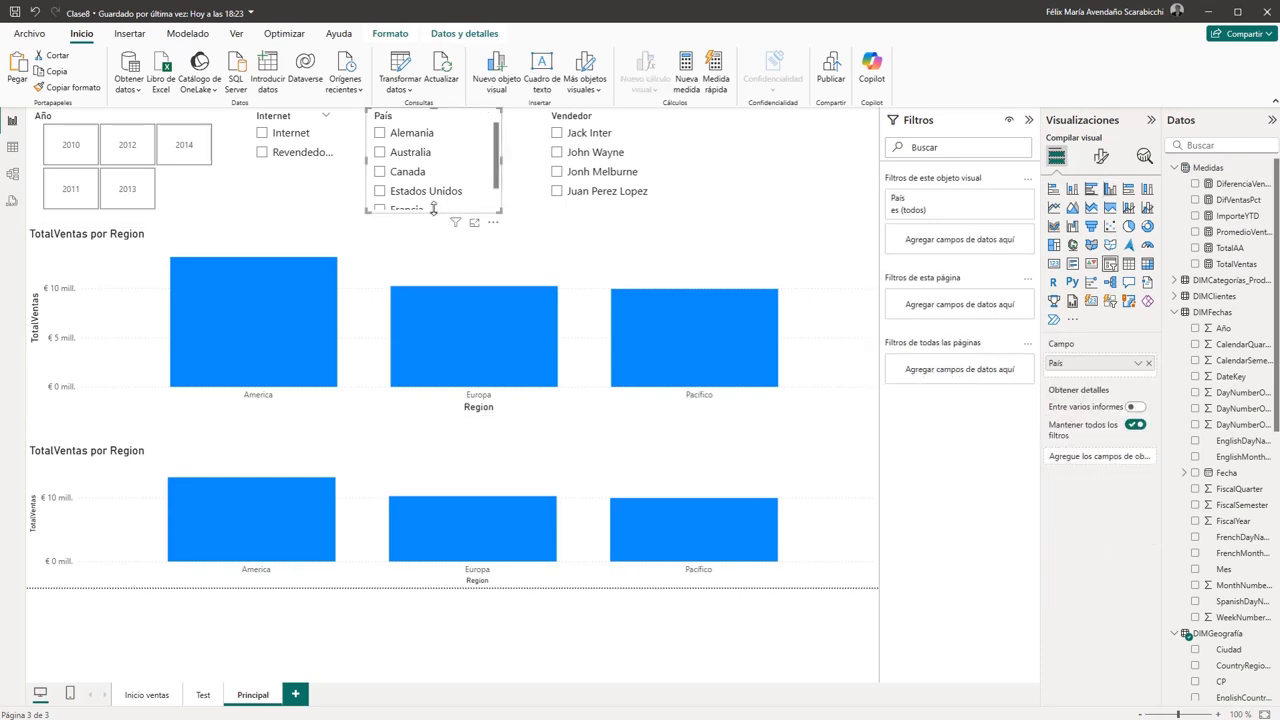
left_click_drag(433, 209, 435, 205)
left_click(760, 193)
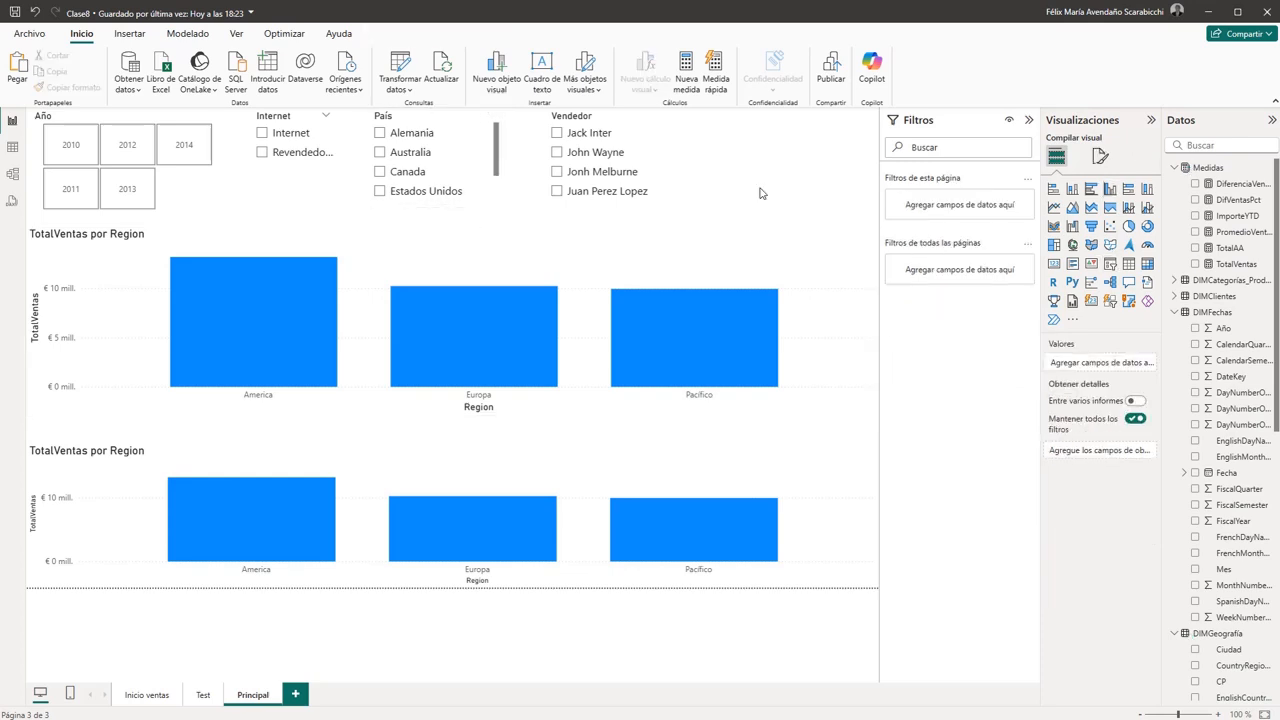
- Add the Año field from DIMFechas above Region on the X axis of the upper chart
left_click(403, 277)
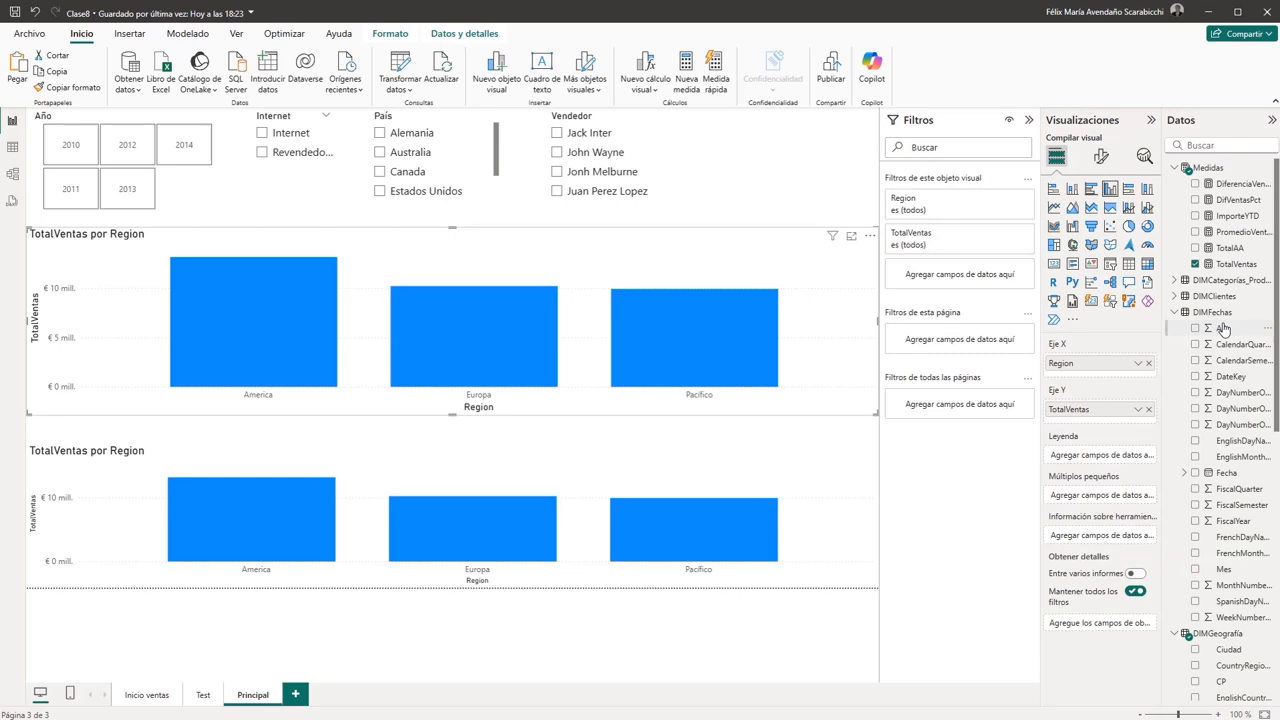
left_click_drag(1222, 330, 1106, 368)
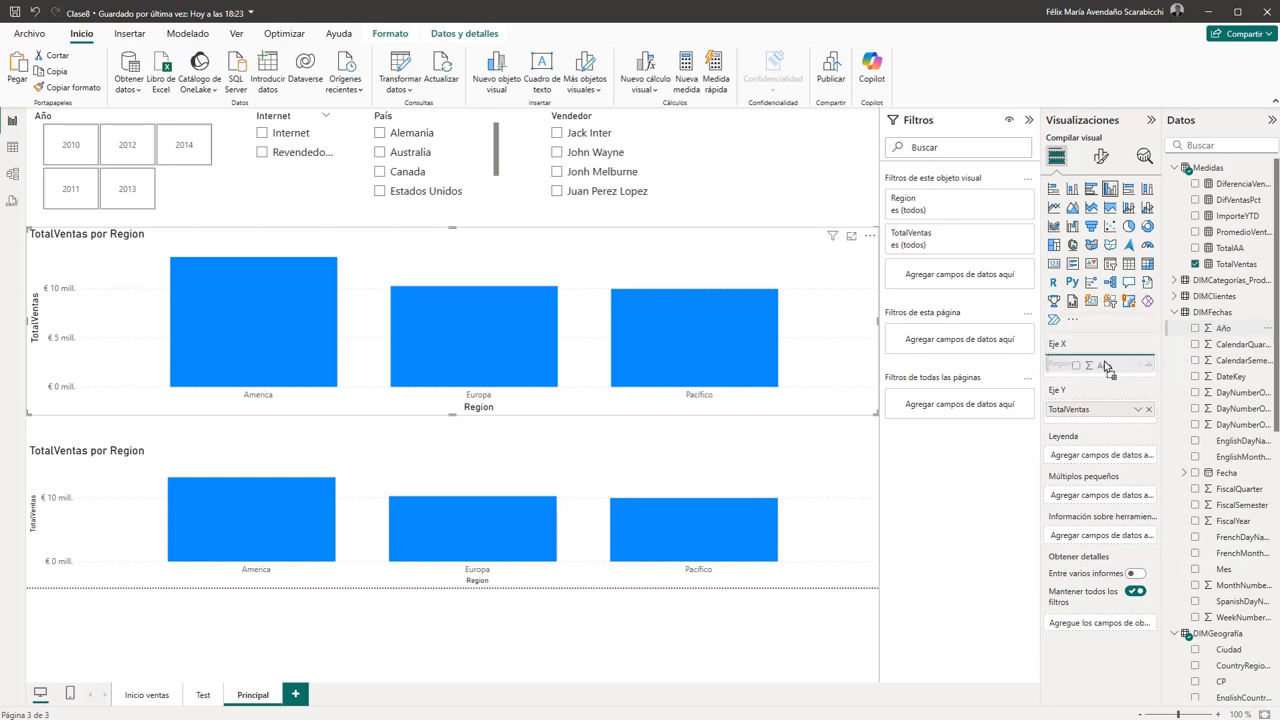
left_click_drag(1106, 368, 1106, 368)
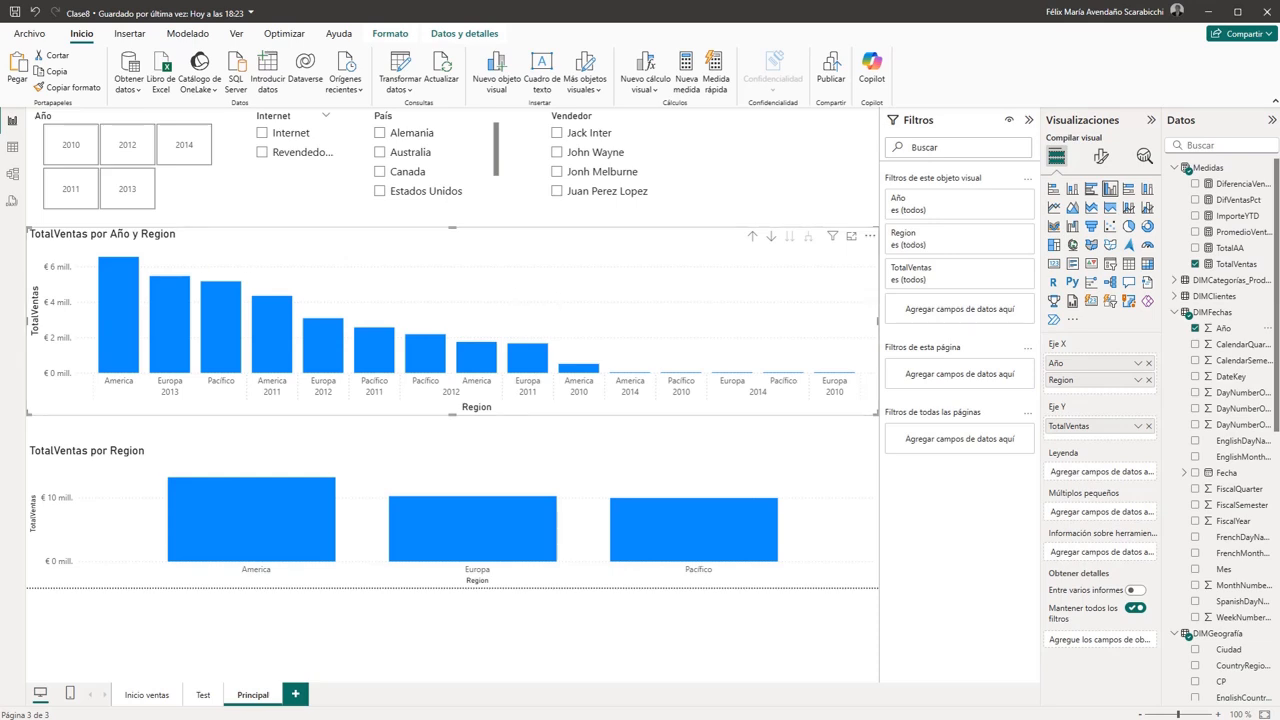
- Drill the upper chart up to yearly totals, then bring back the regions within each year
left_click(753, 238)
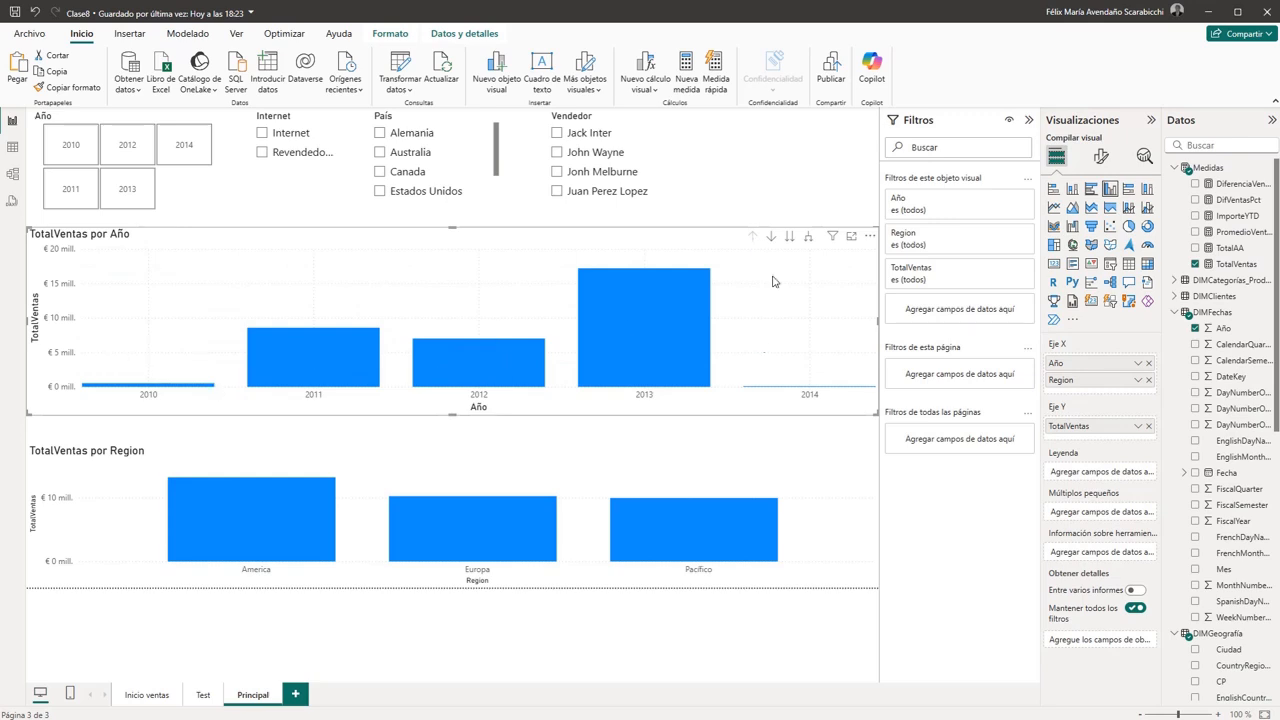
left_click(771, 238)
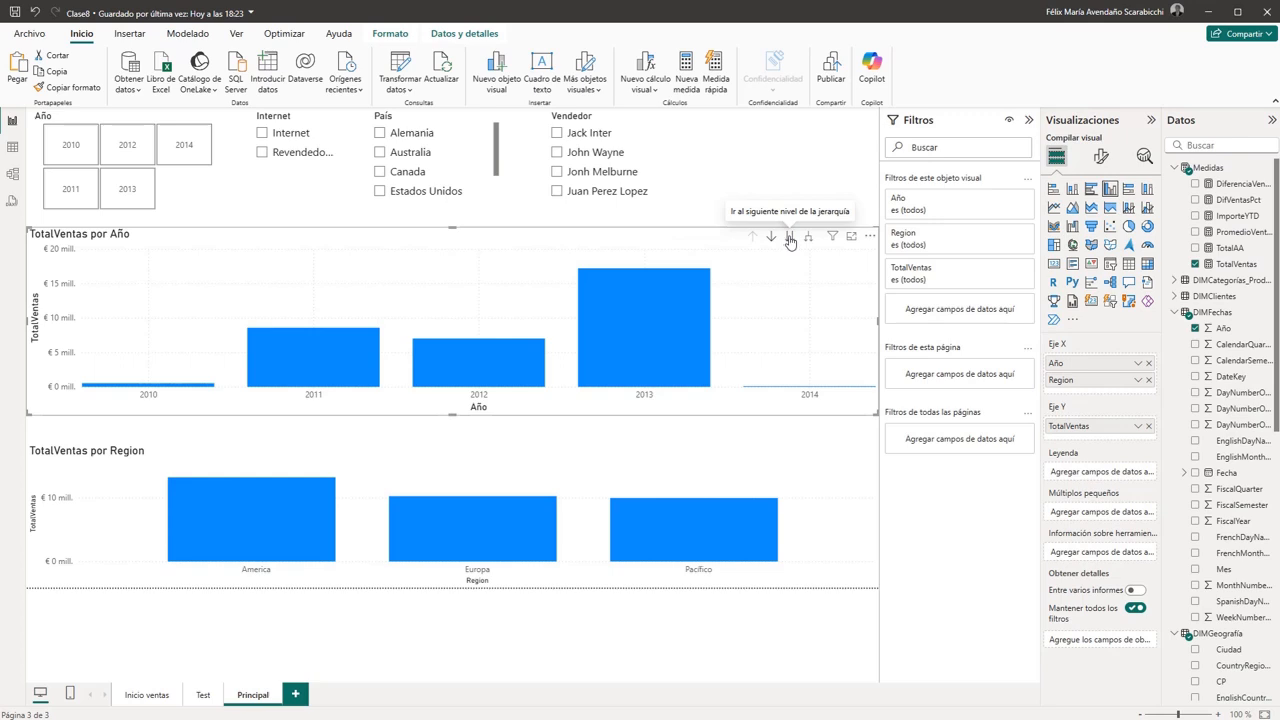
left_click(790, 238)
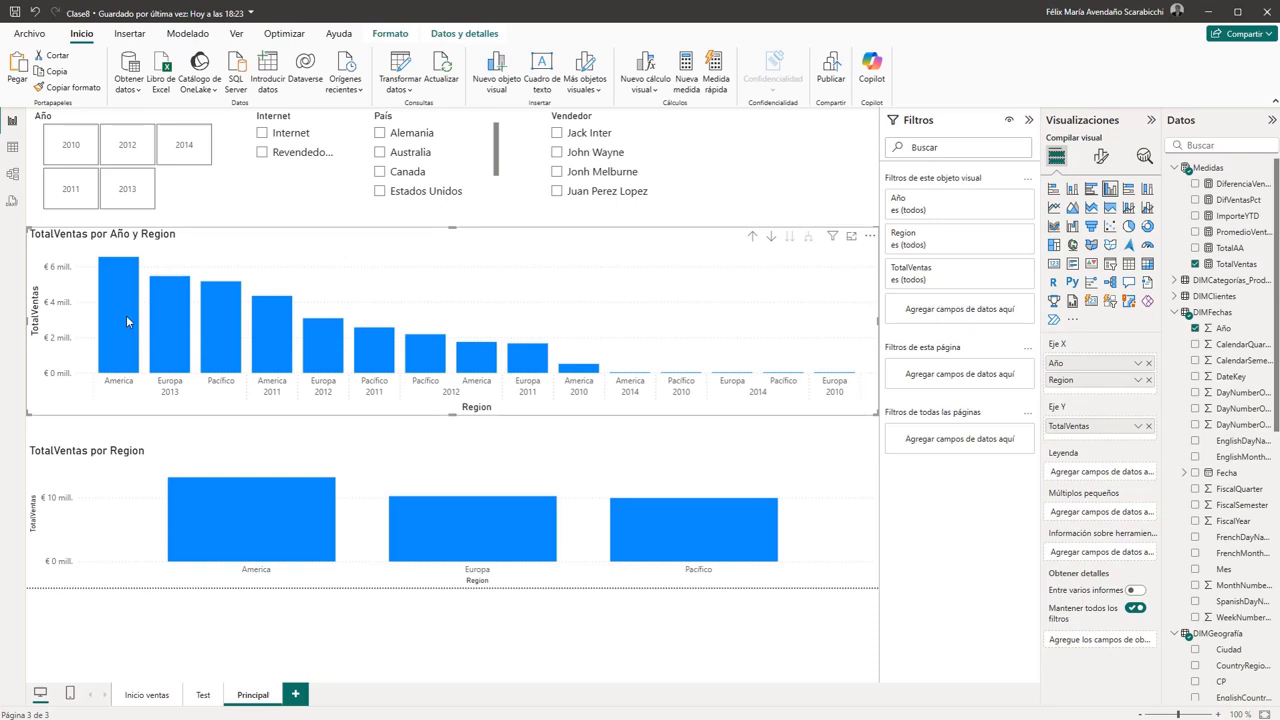
- Sort the upper chart's axis by Año Region in ascending order
mouse_move(121, 304)
left_click(869, 240)
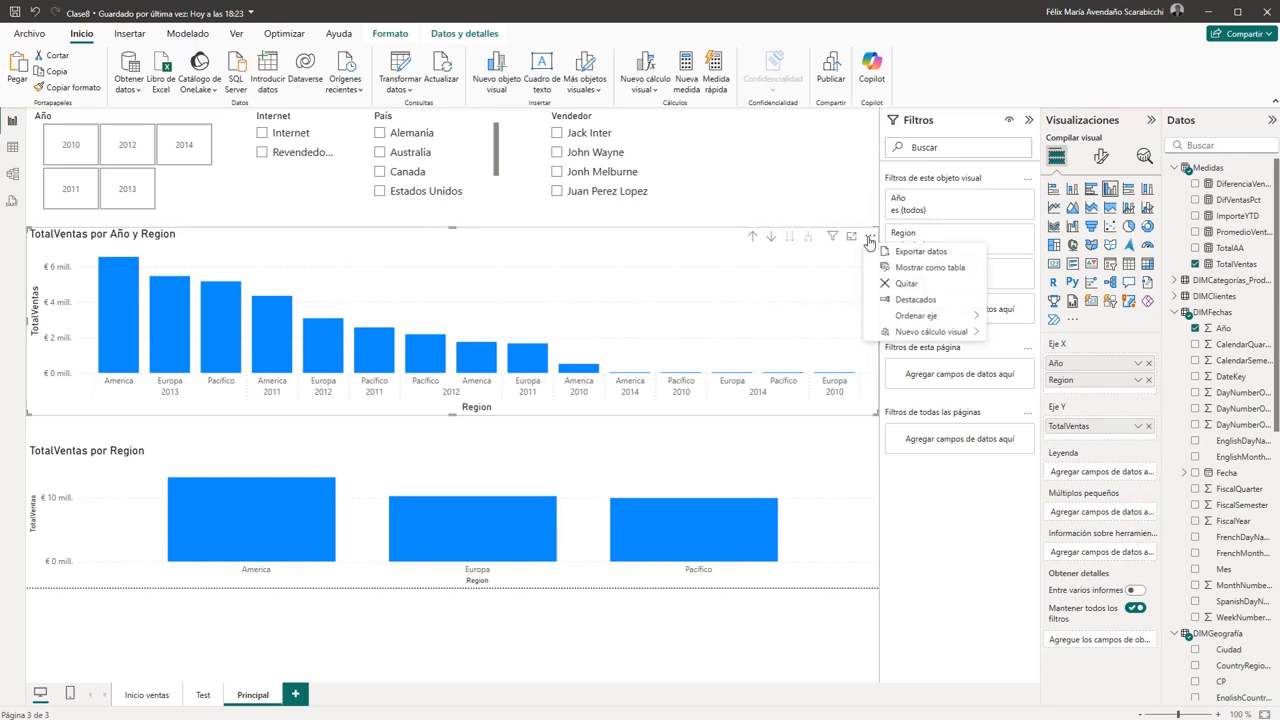
mouse_move(916, 318)
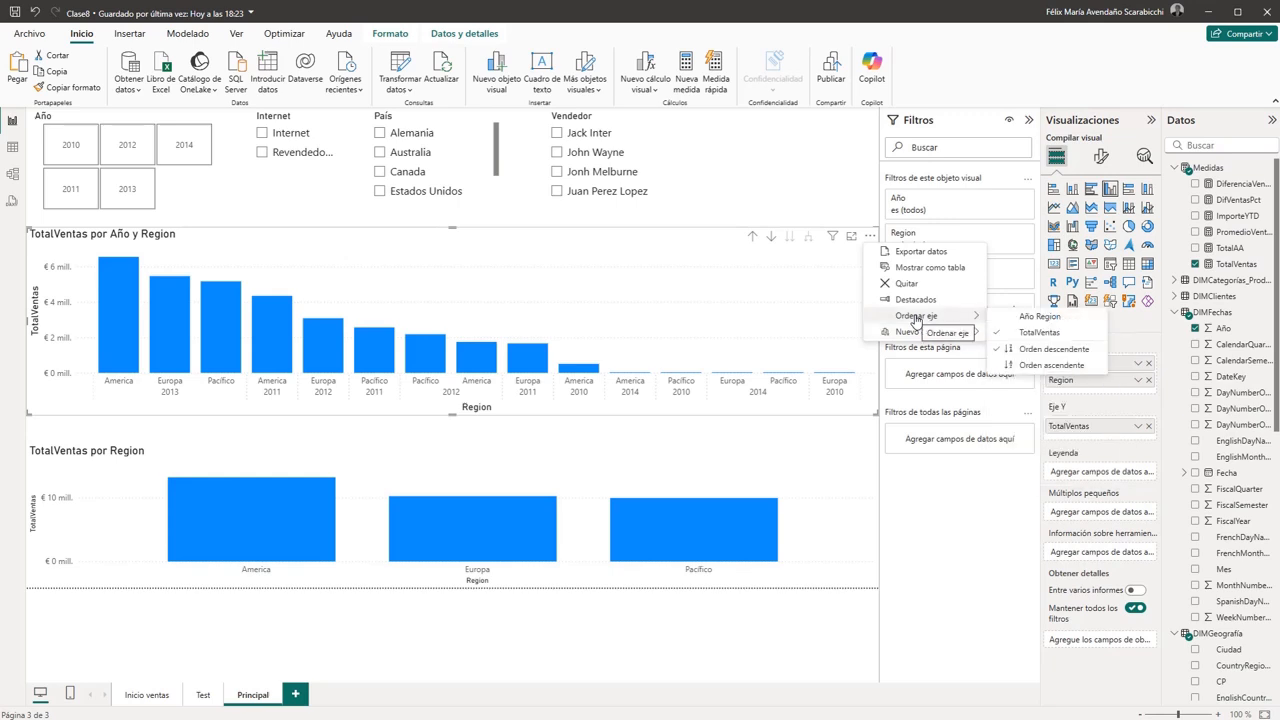
left_click(1040, 317)
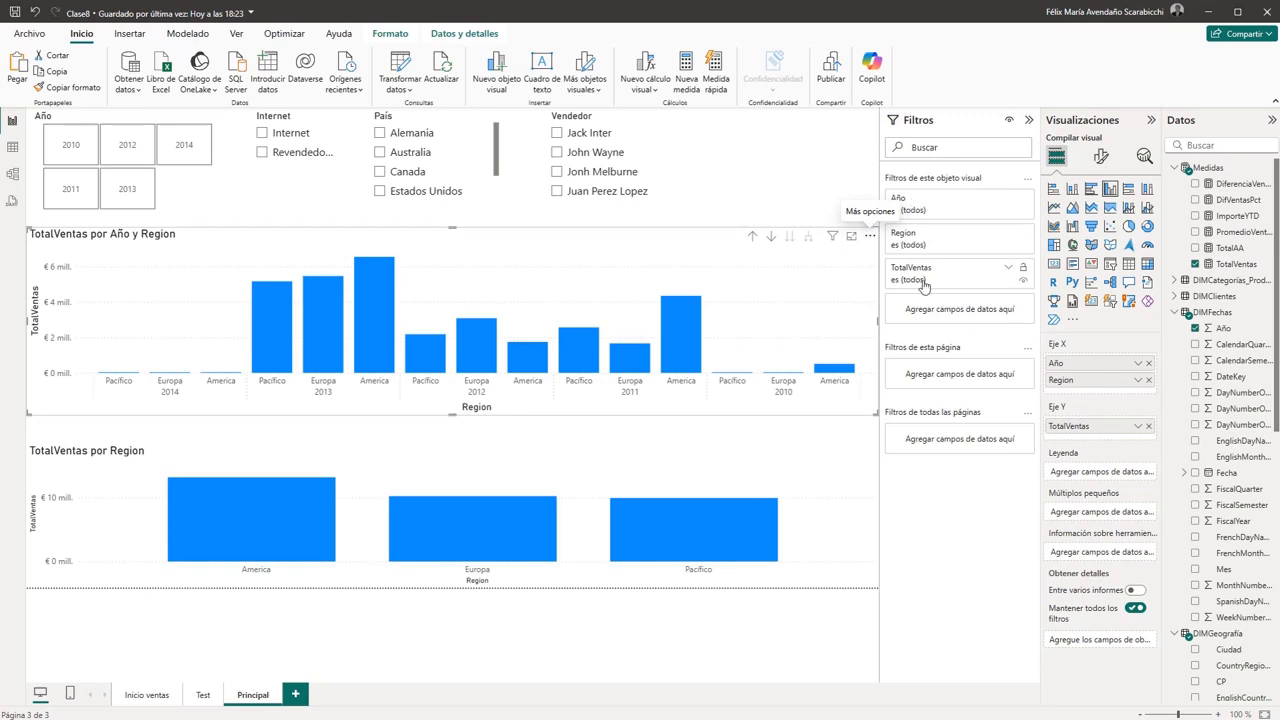
left_click(870, 236)
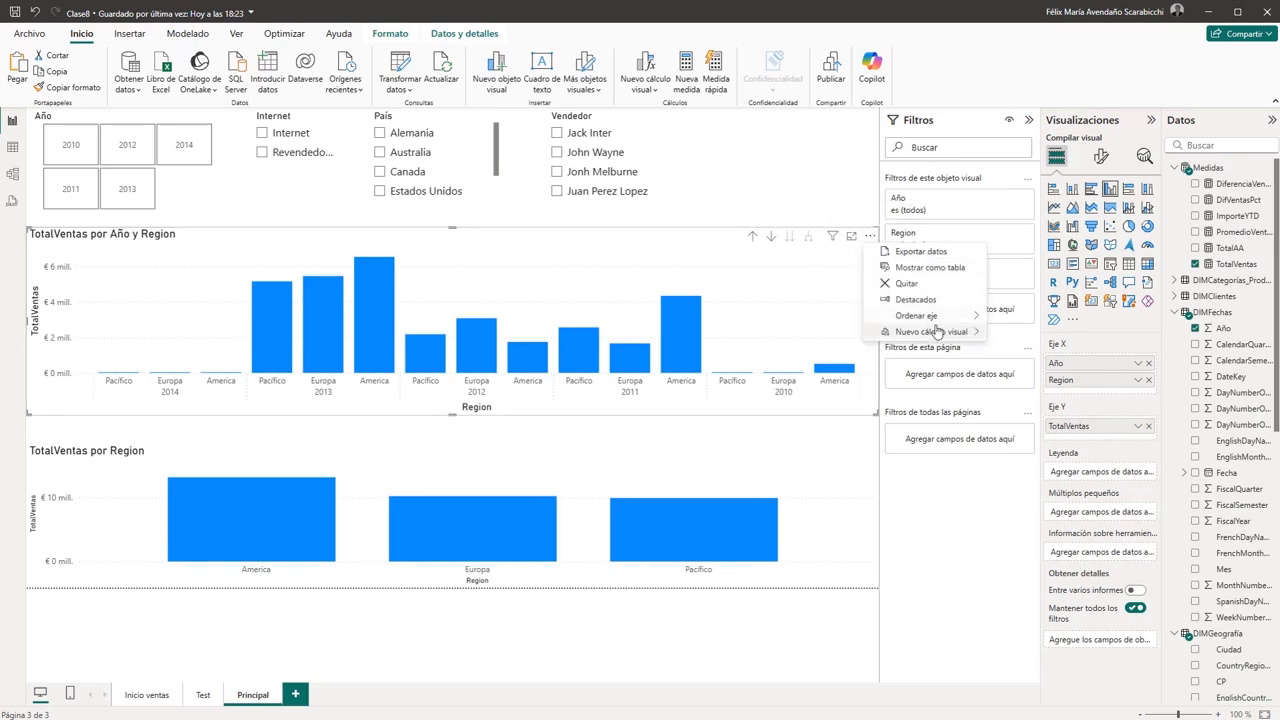
mouse_move(945, 315)
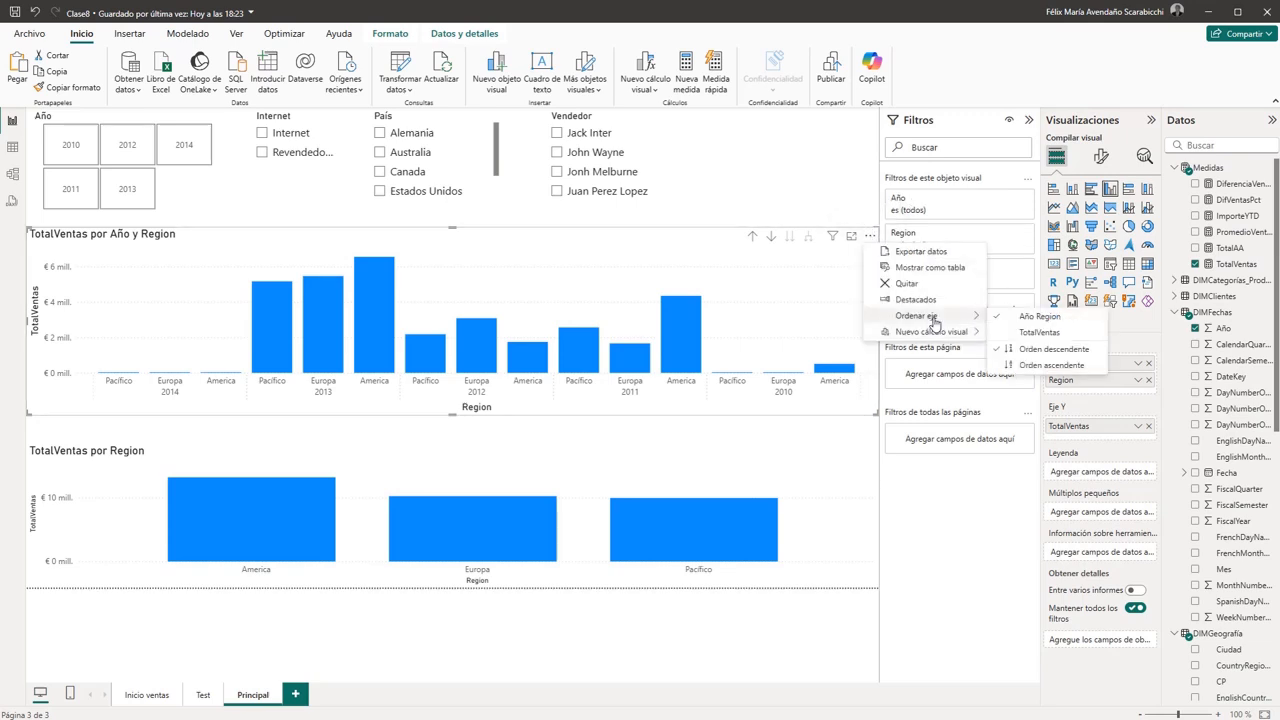
left_click(1051, 366)
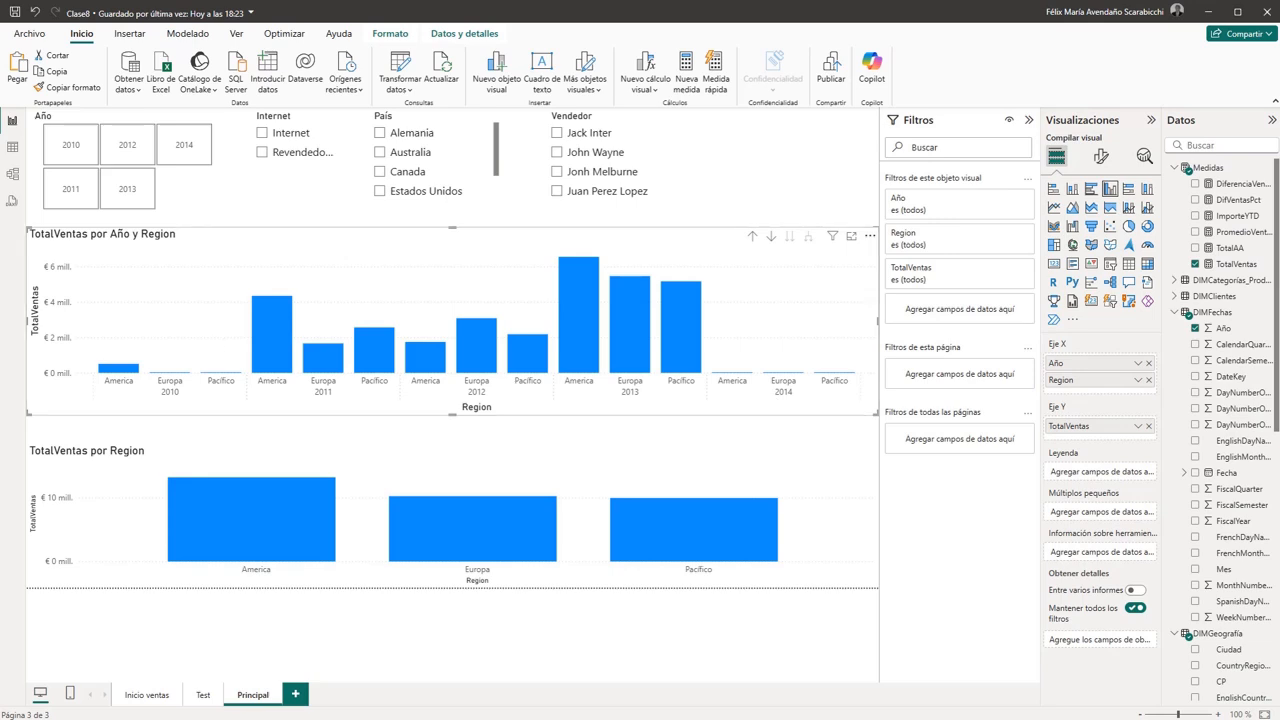
- Roll the sorted upper chart up to the Año level and expand it again to Año and Region
left_click(752, 240)
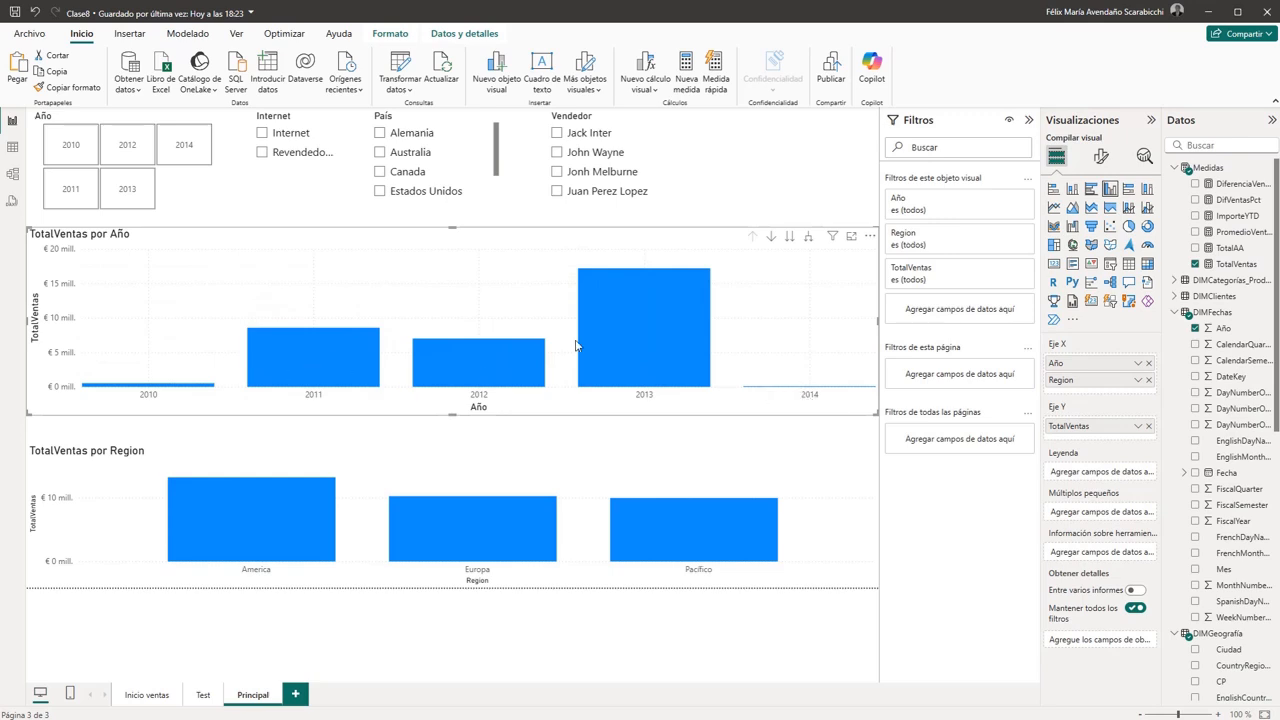
left_click(808, 238)
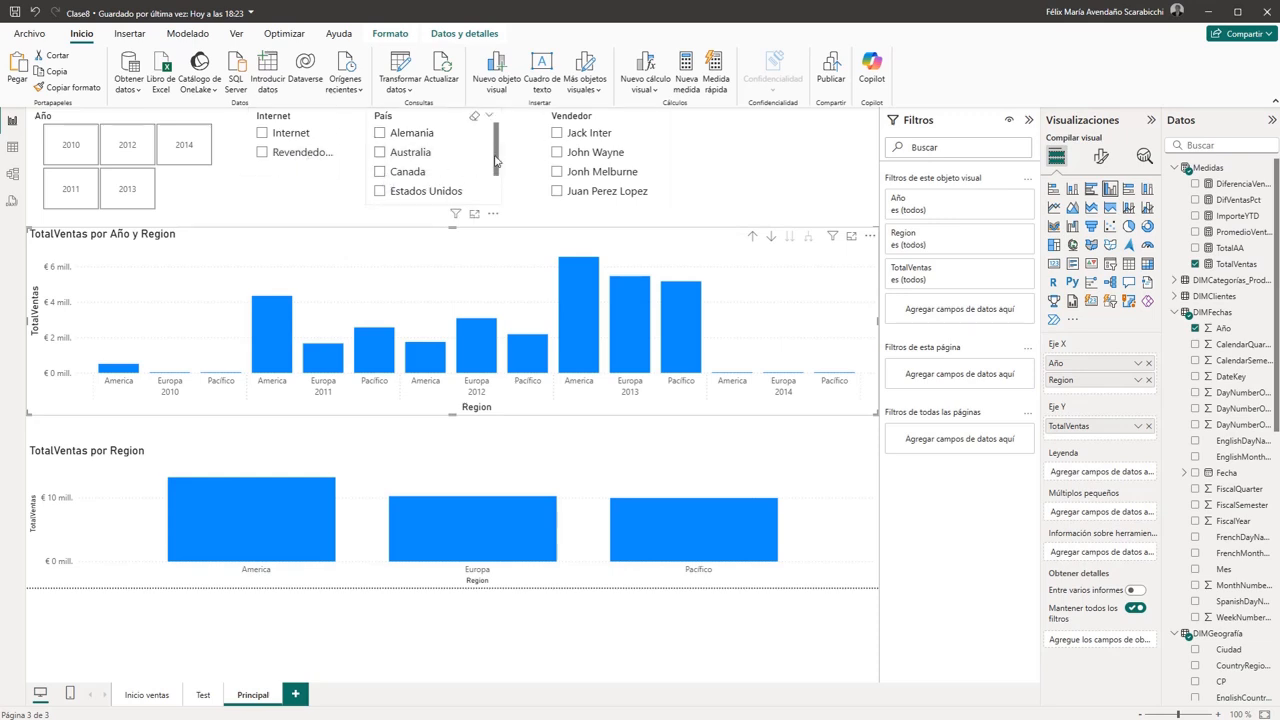
left_click_drag(496, 160, 497, 131)
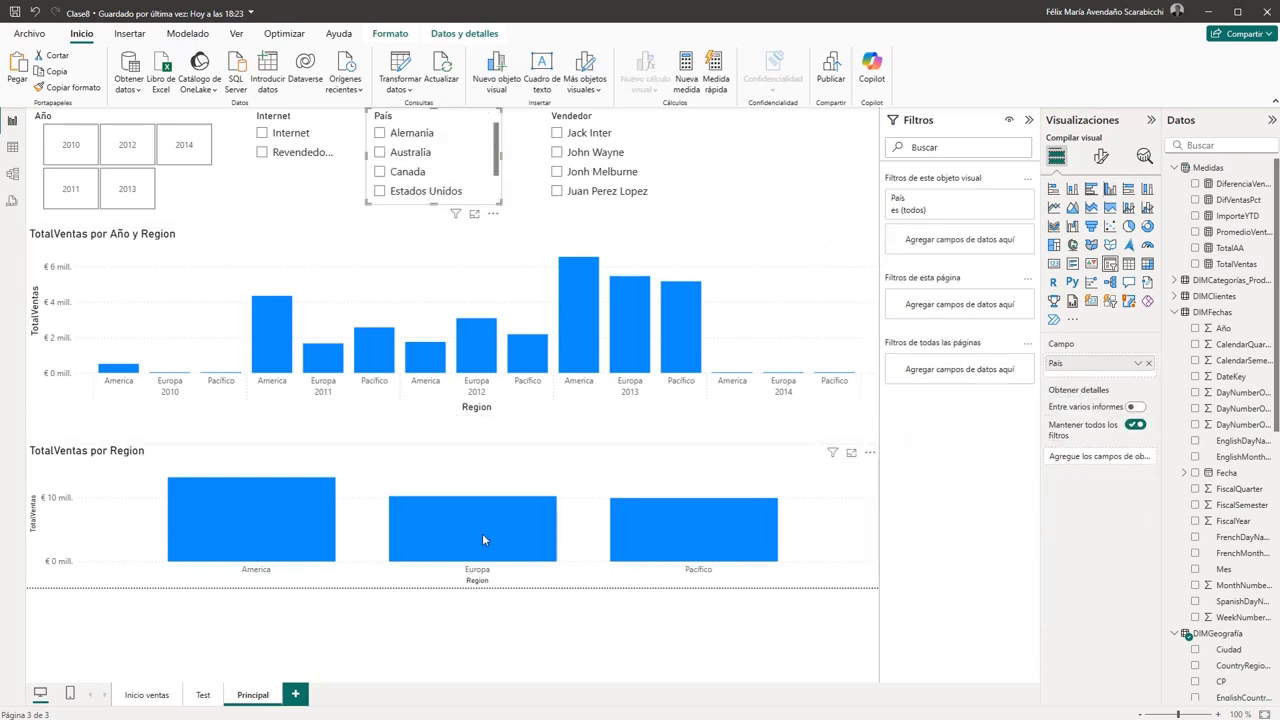
- Test cross-highlighting by selecting and deselecting the Europa and America columns in the lower chart
left_click(483, 535)
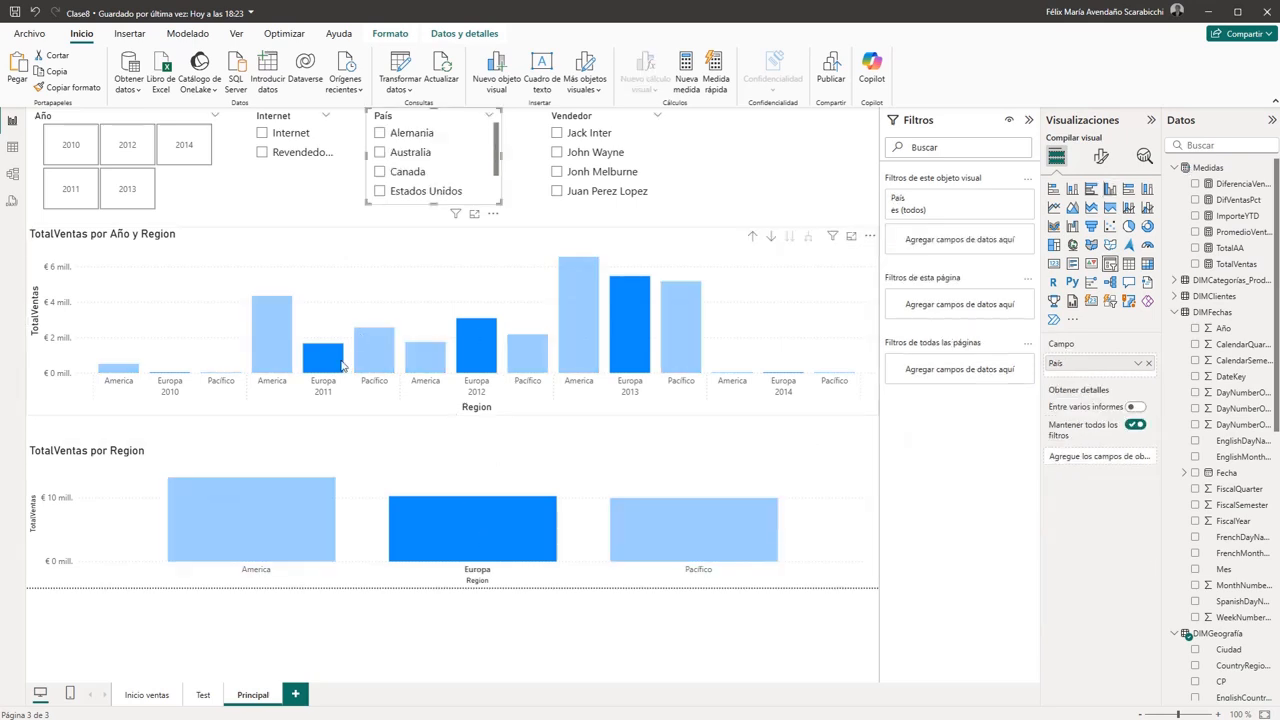
left_click(491, 540)
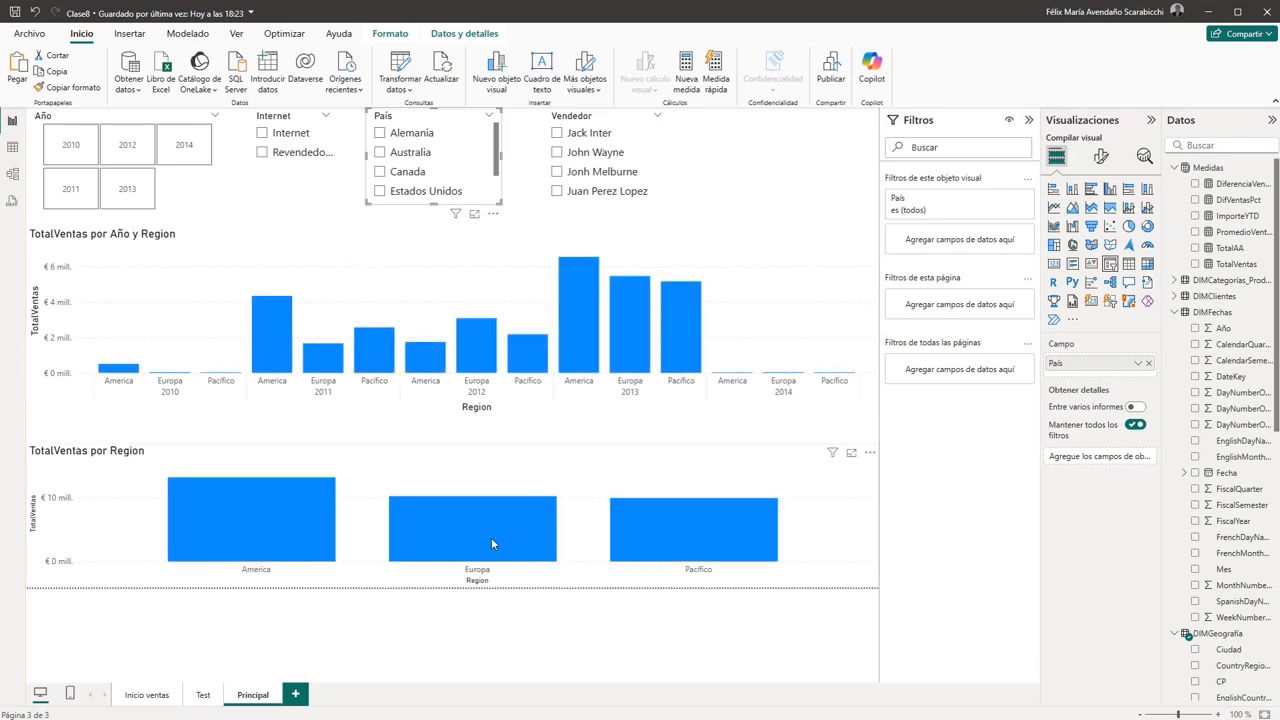
left_click(247, 533)
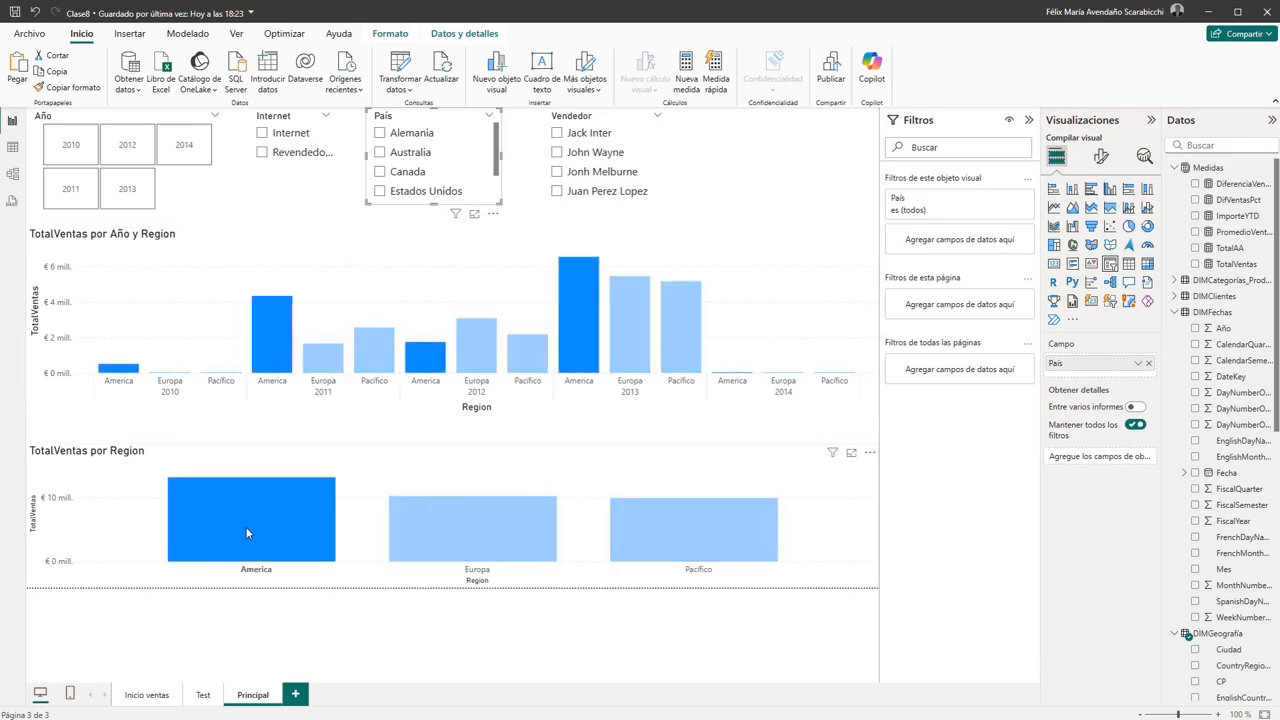
left_click(247, 533)
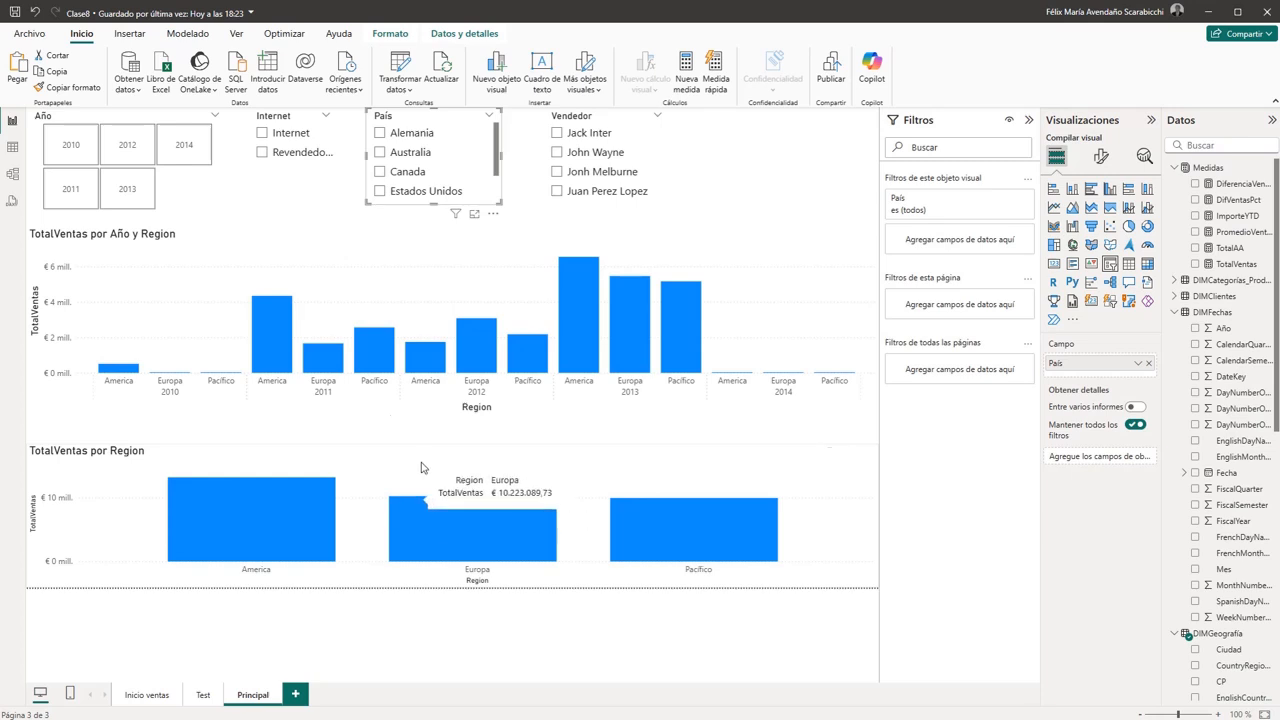
left_click(366, 452)
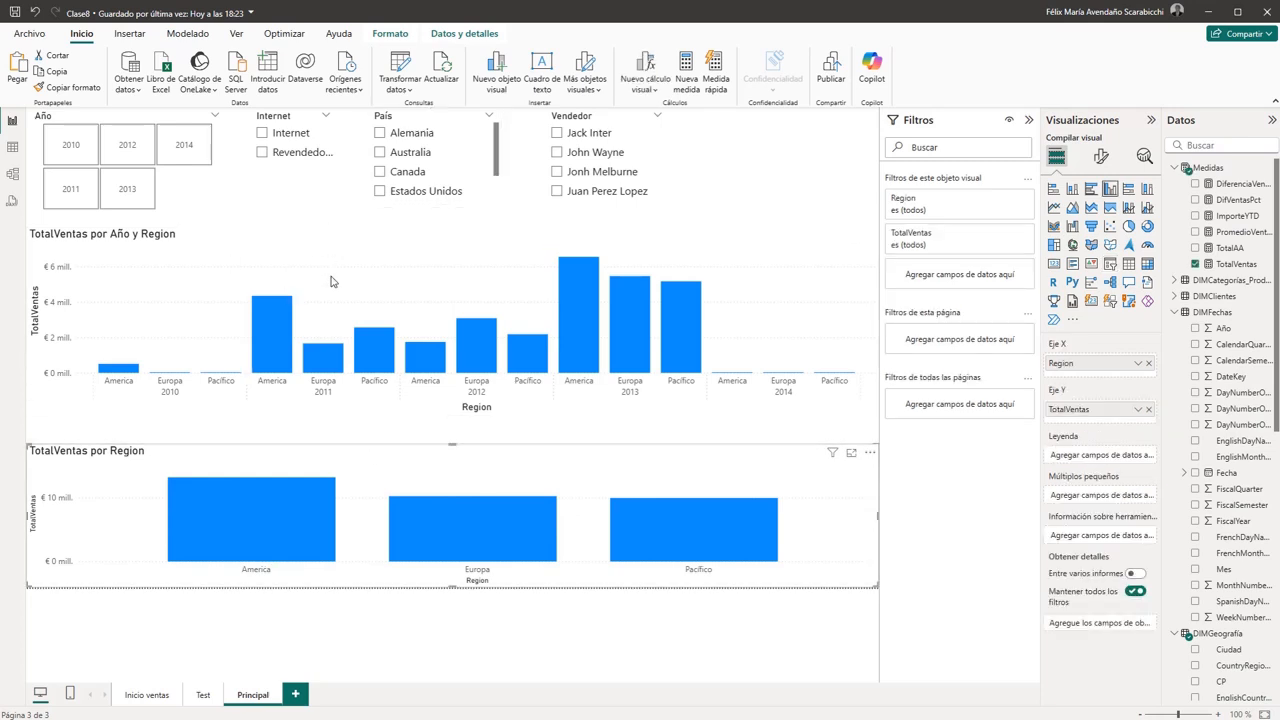
left_click(347, 243)
left_click_drag(403, 231, 408, 353)
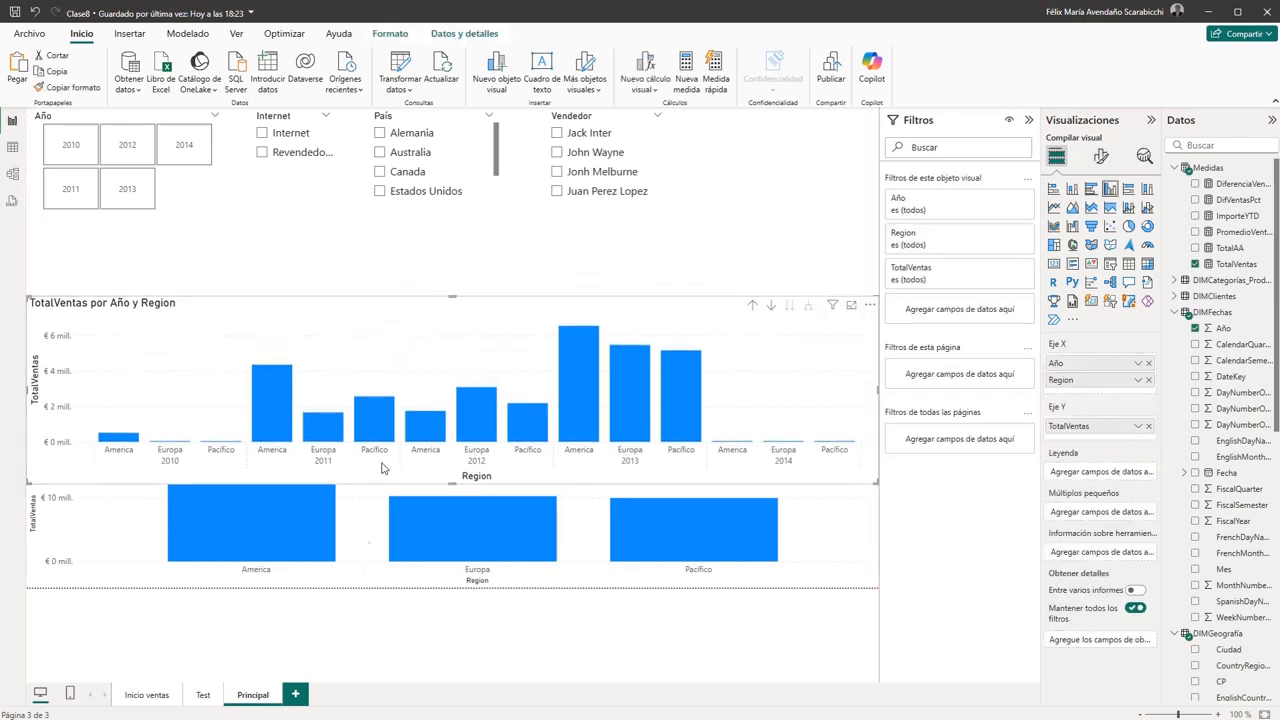
left_click(375, 502)
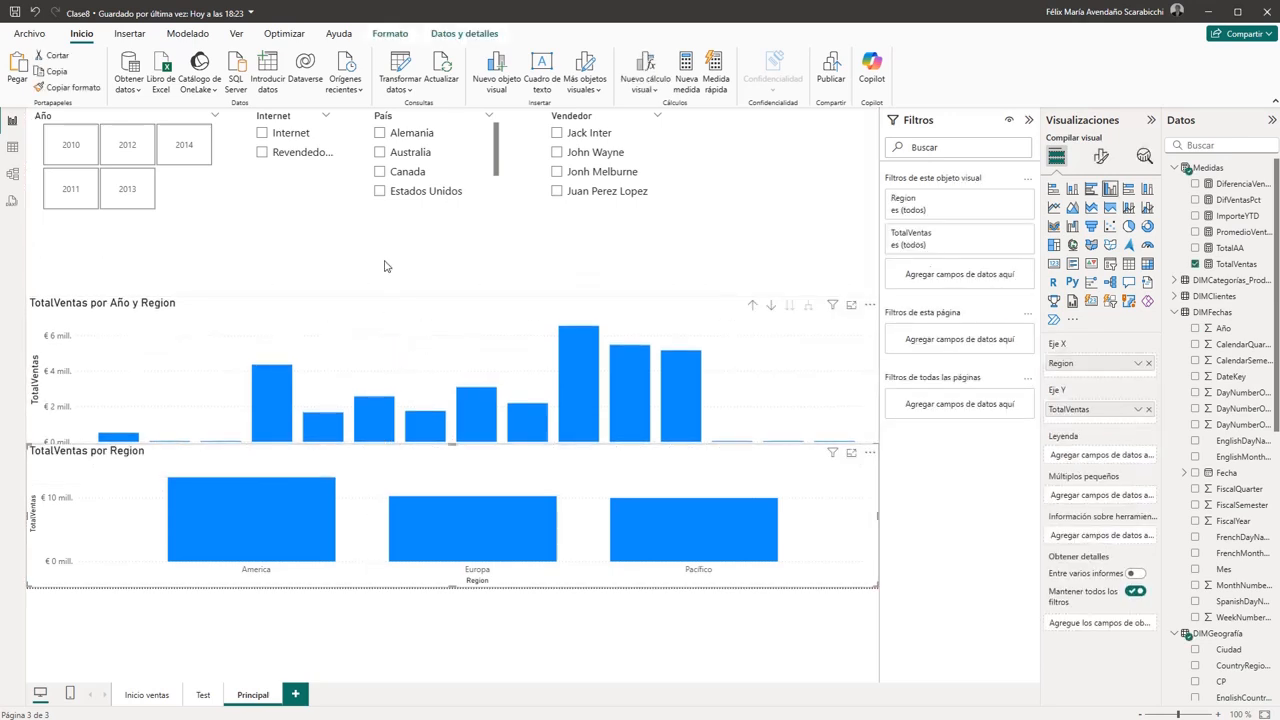
key("ctrl+z")
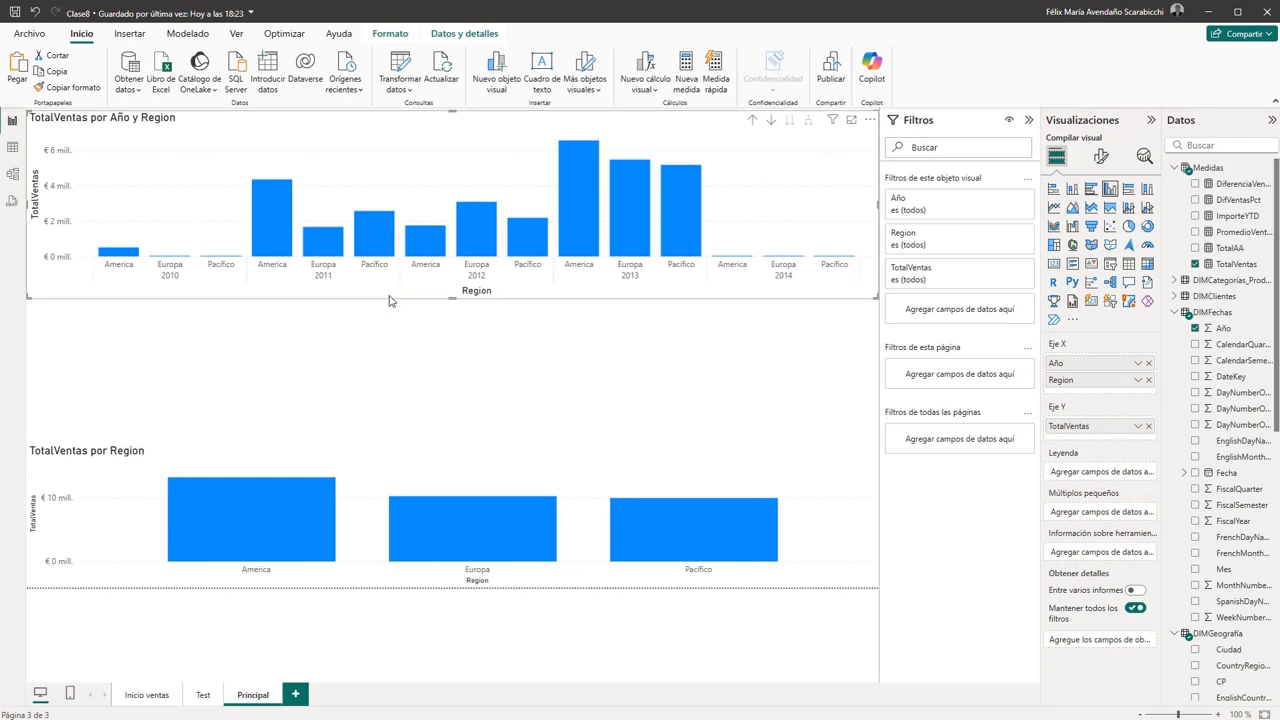
- Swap the two charts so TotalVentas por Region sits below the slicers and TotalVentas por Año y Region at the page's lower edge
left_click_drag(386, 305, 399, 517)
left_click(352, 575)
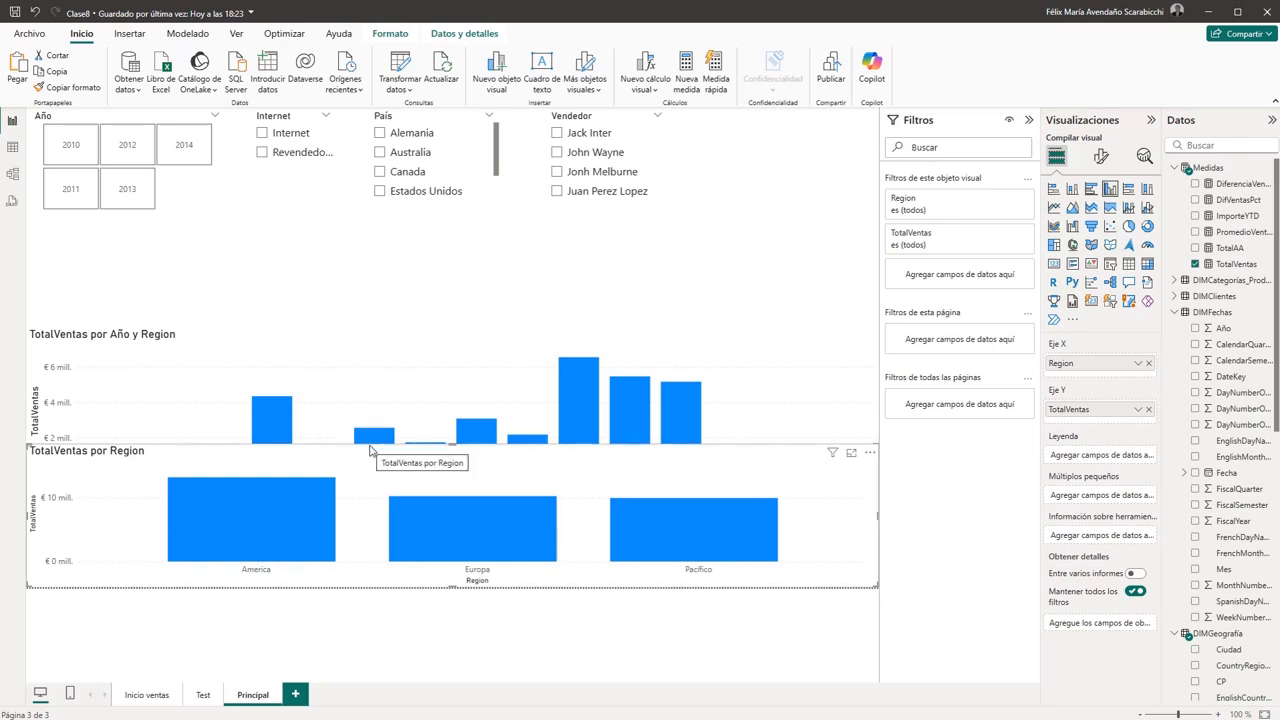
left_click_drag(369, 449, 369, 229)
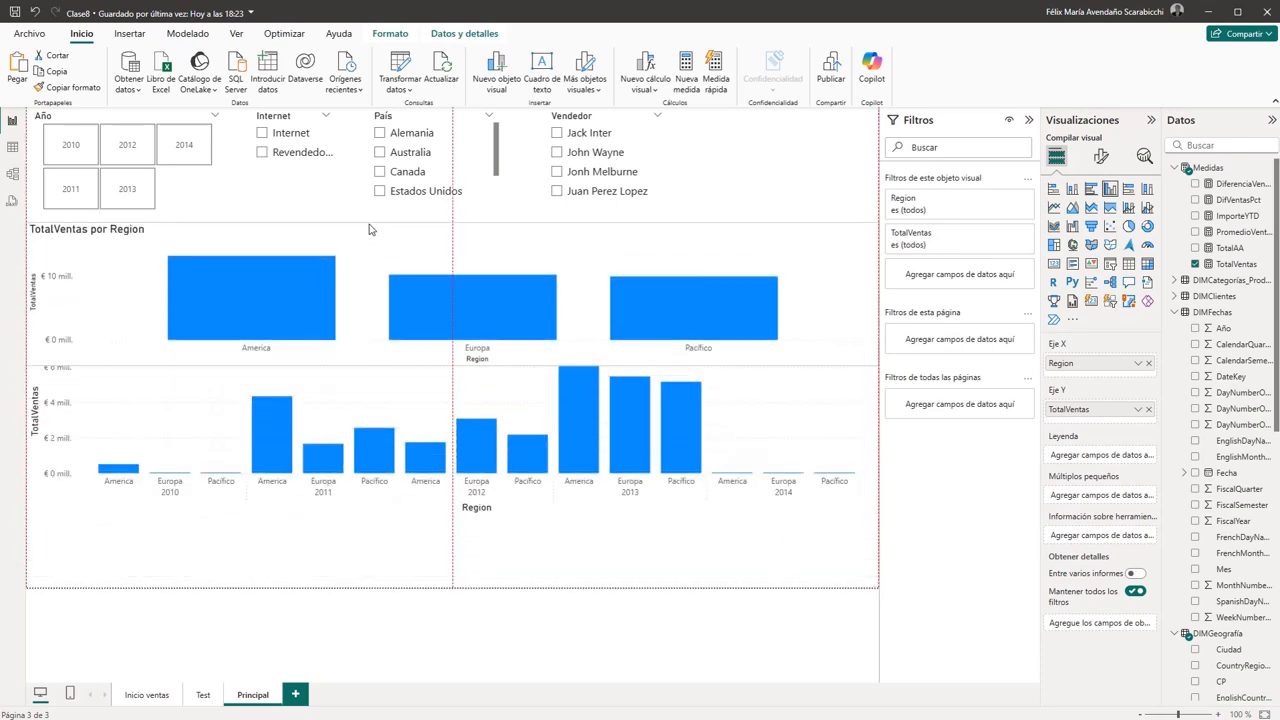
left_click(399, 516)
left_click_drag(399, 516, 400, 593)
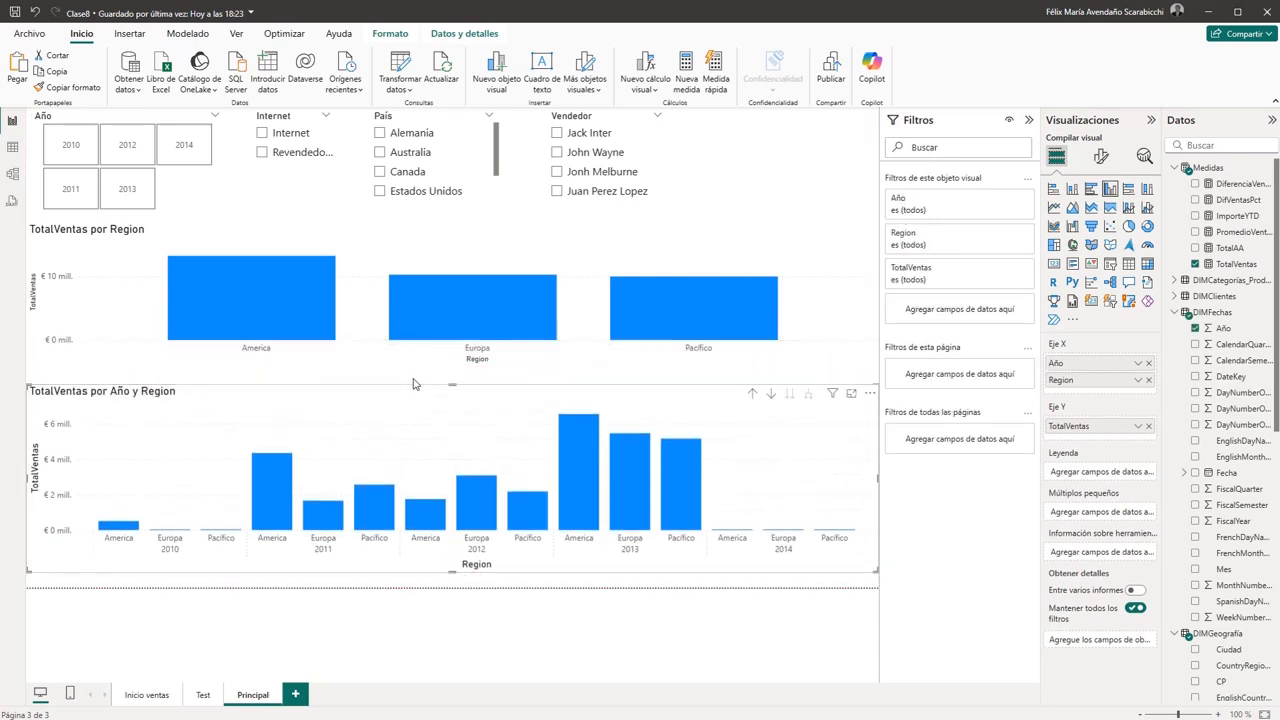
mouse_move(416, 401)
left_mouse_down()
mouse_move(417, 434)
mouse_move(417, 415)
left_mouse_up()
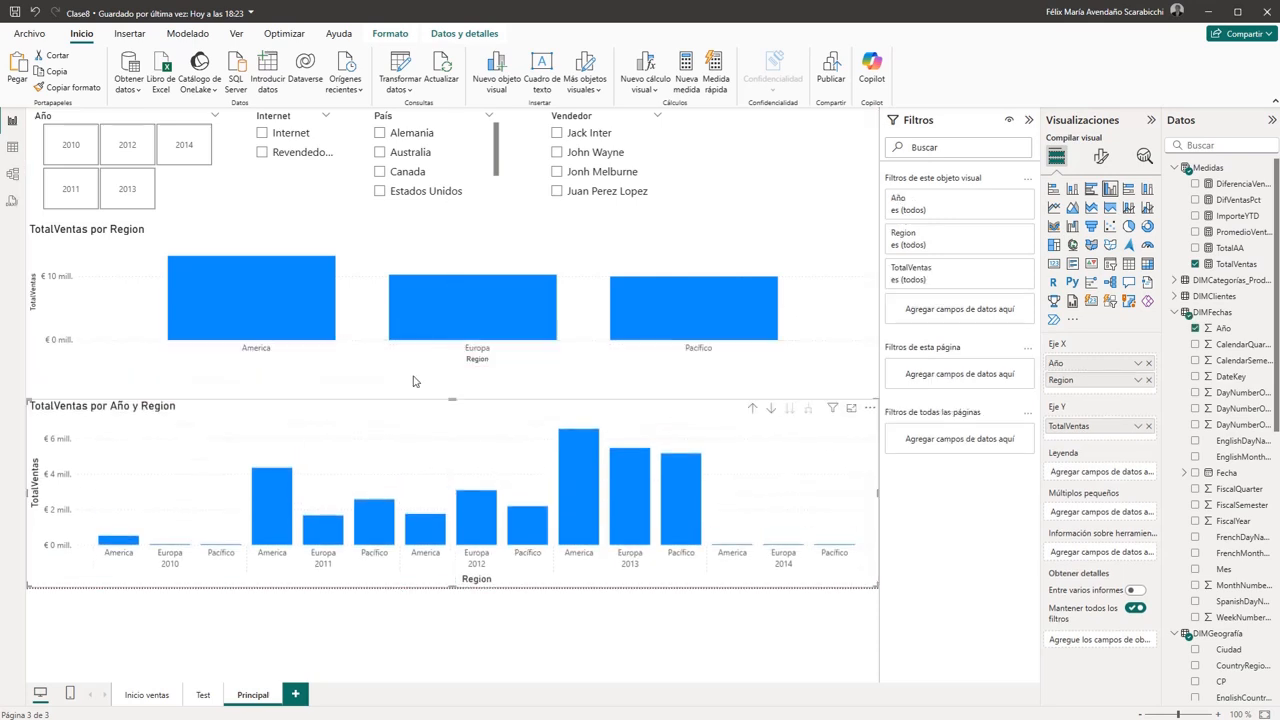
- Move the TotalVentas por Region chart down against the Año y Region chart and narrow it to about 40% of the page width
left_click(416, 381)
left_click(399, 357)
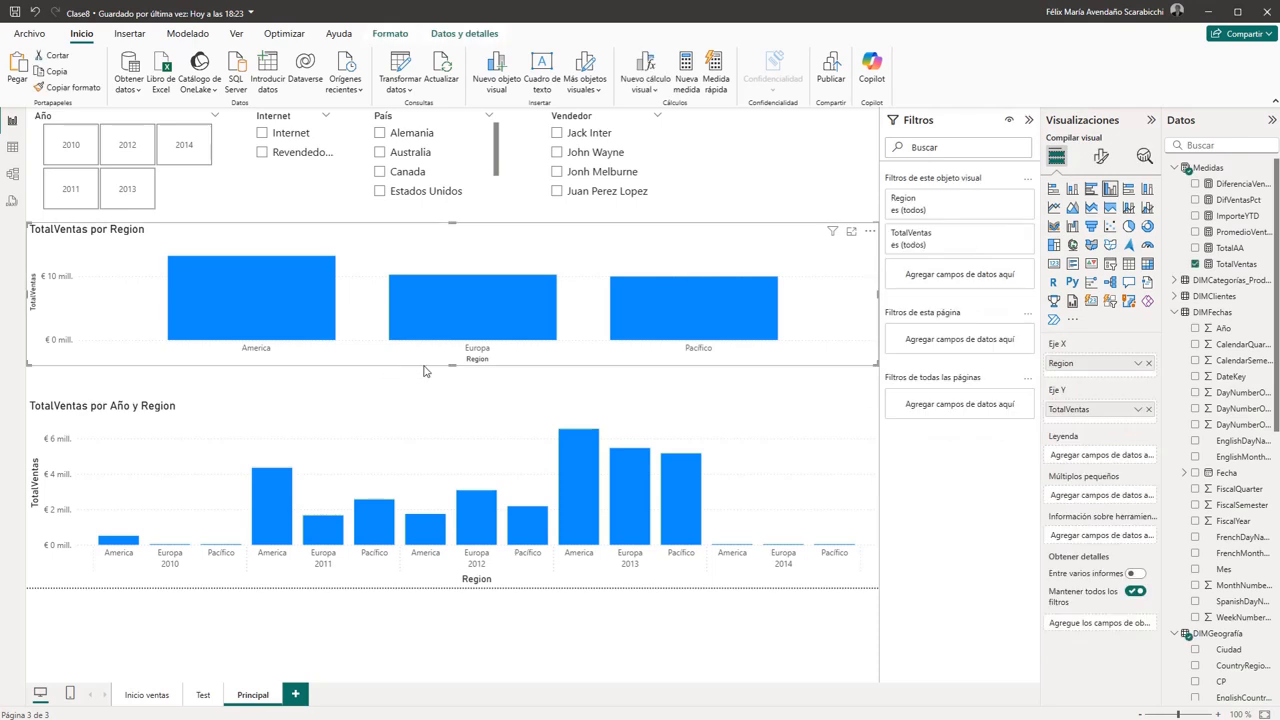
left_click_drag(424, 374, 420, 405)
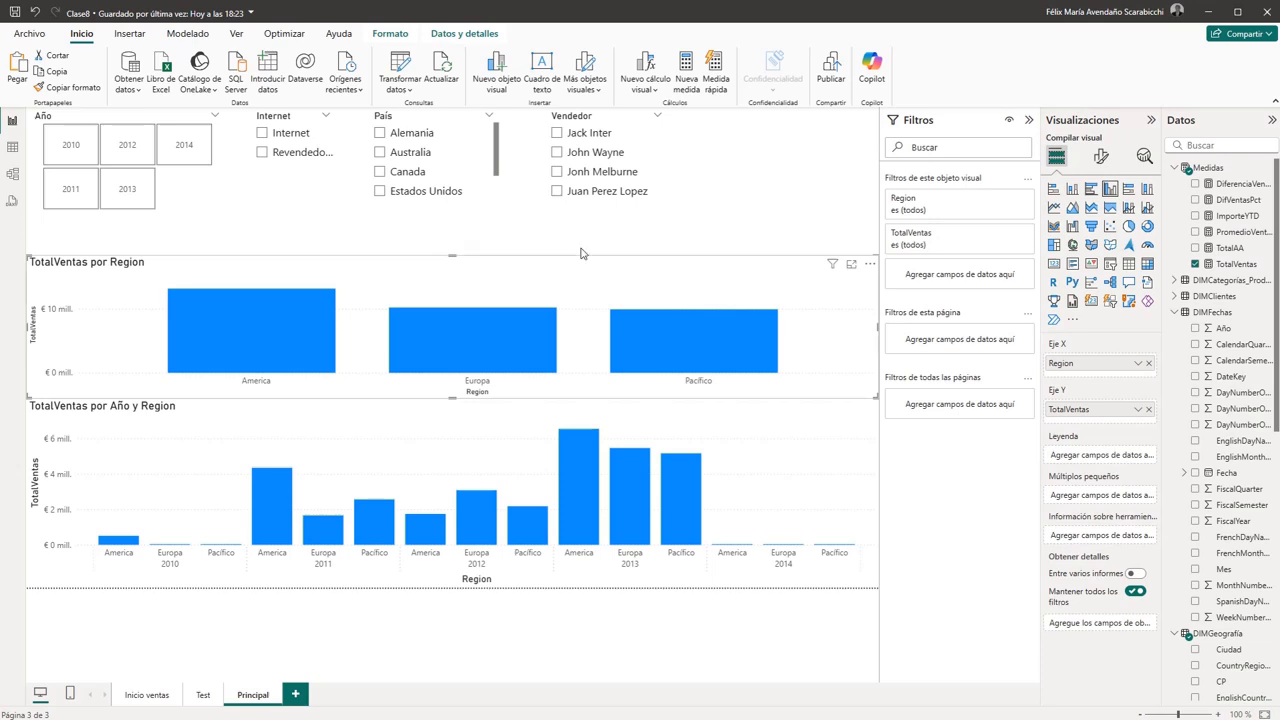
left_click_drag(876, 326, 380, 347)
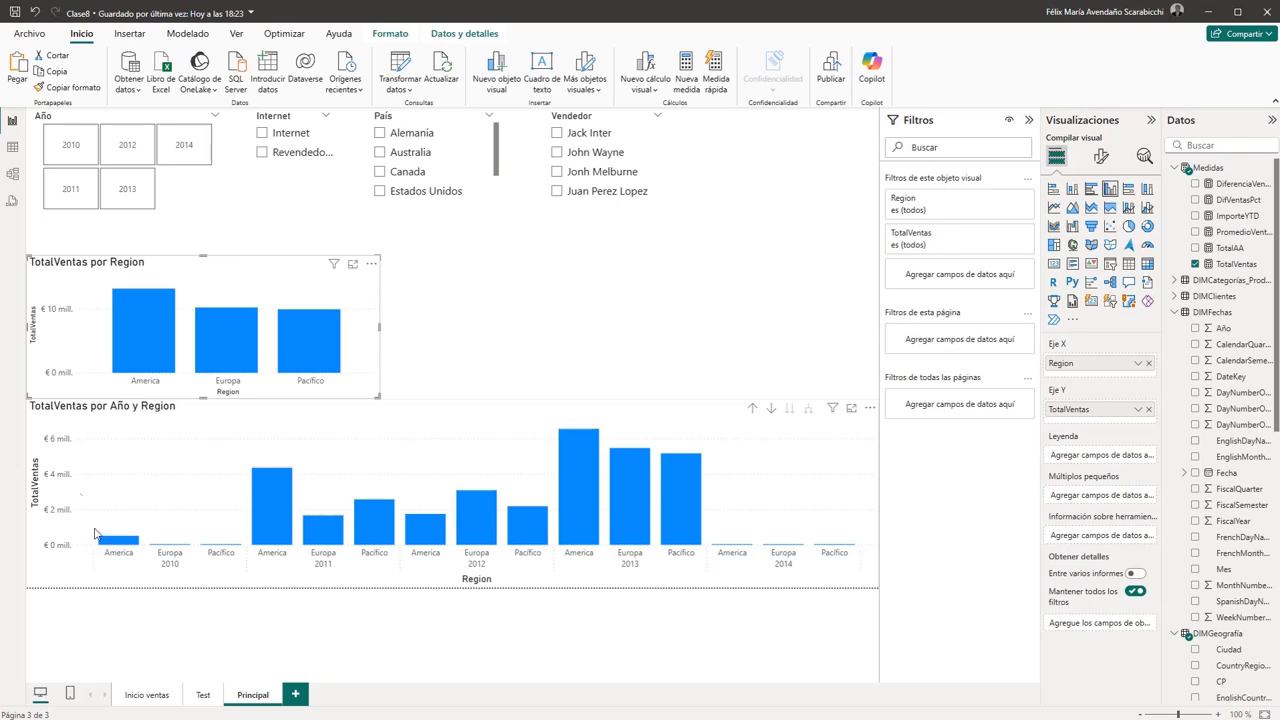
- Turn on data labels for the TotalVentas por Region chart and expand their value settings
left_click(145, 330)
left_click(253, 275)
left_click(1099, 160)
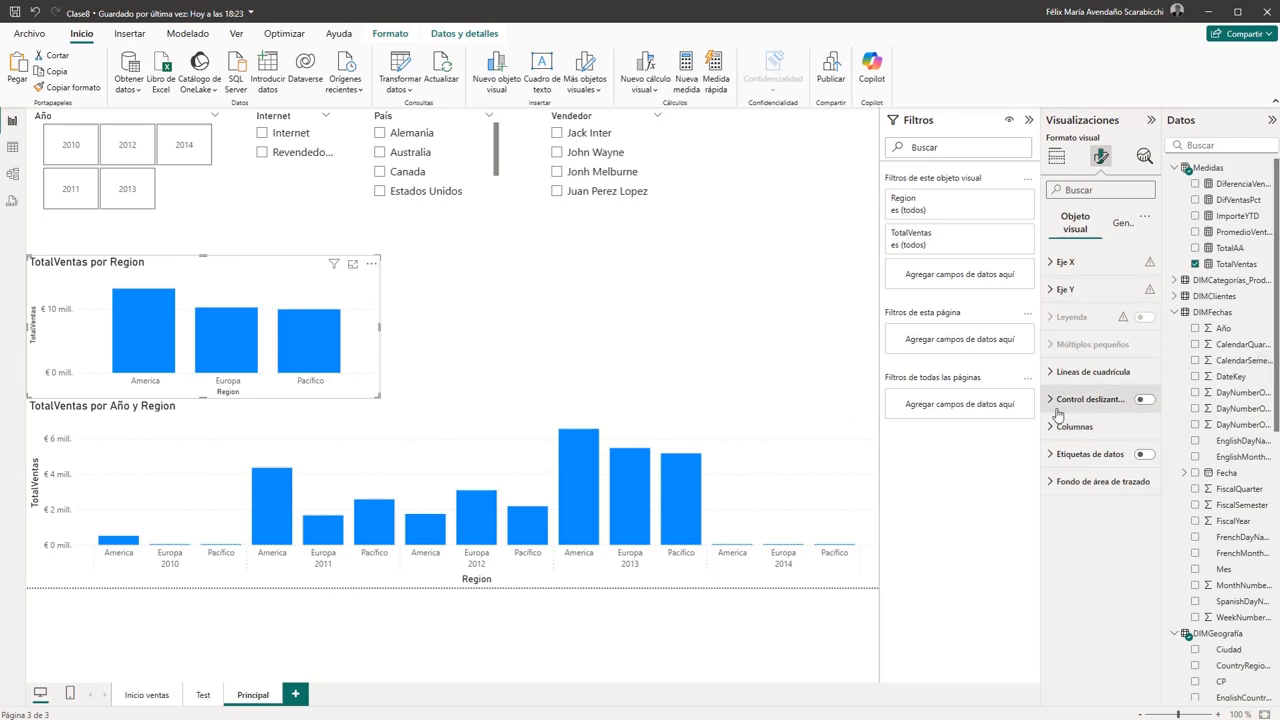
left_click(1146, 455)
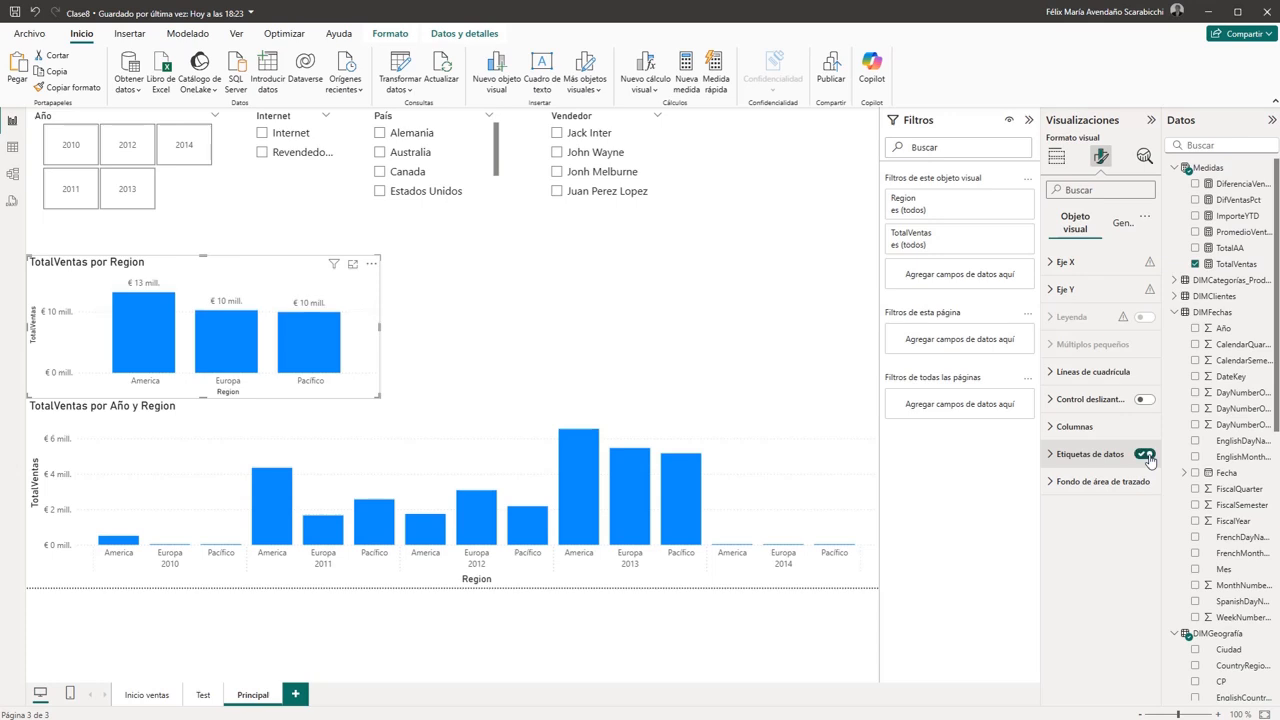
left_click(1051, 456)
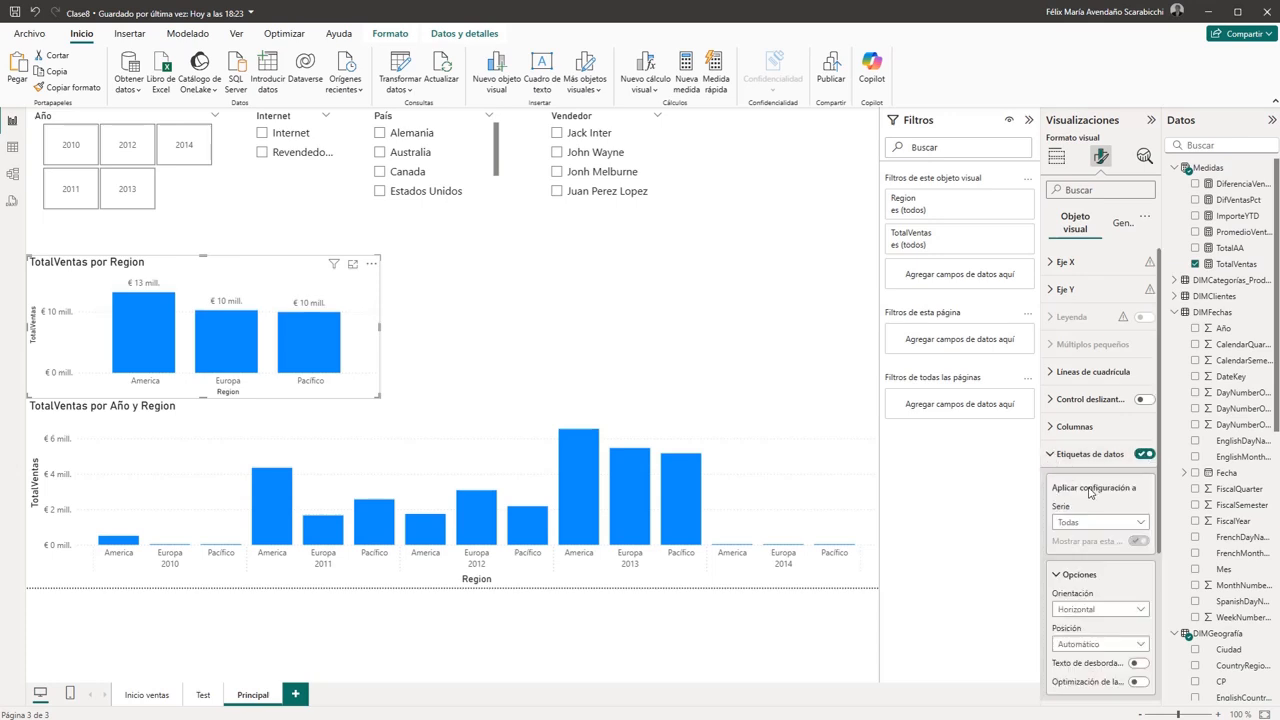
left_click_drag(1159, 446, 1158, 614)
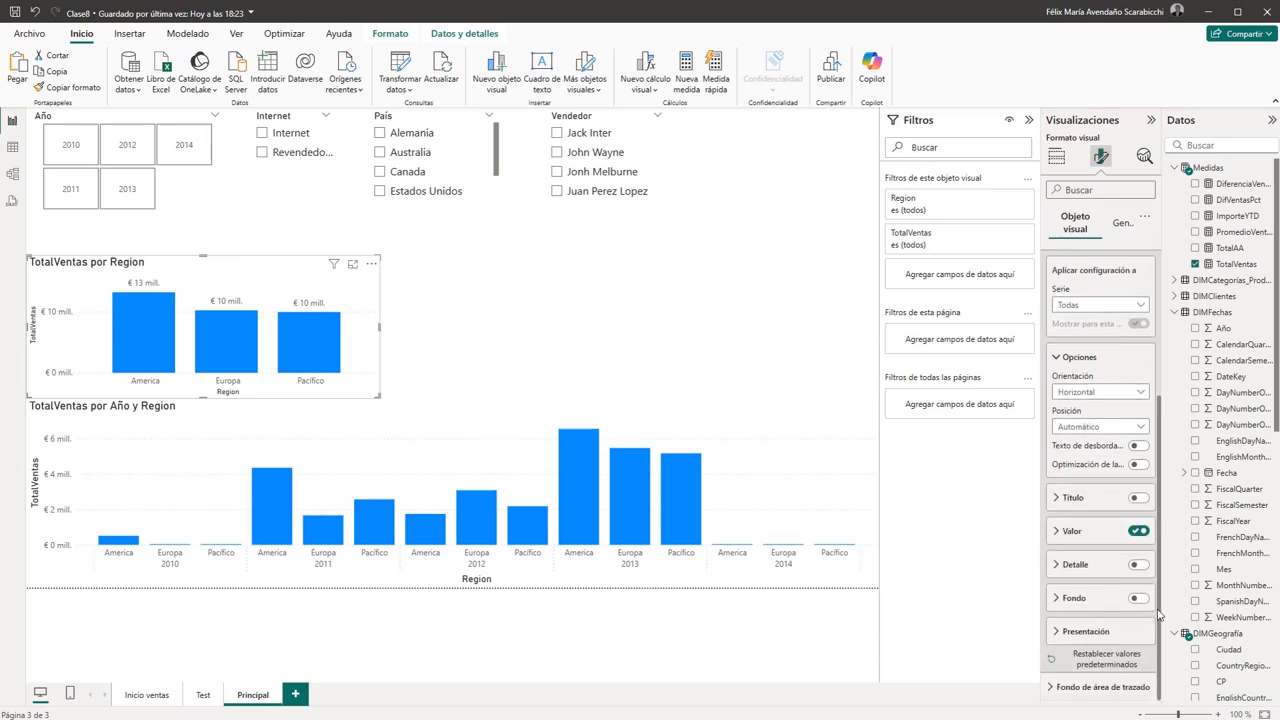
left_click(1057, 538)
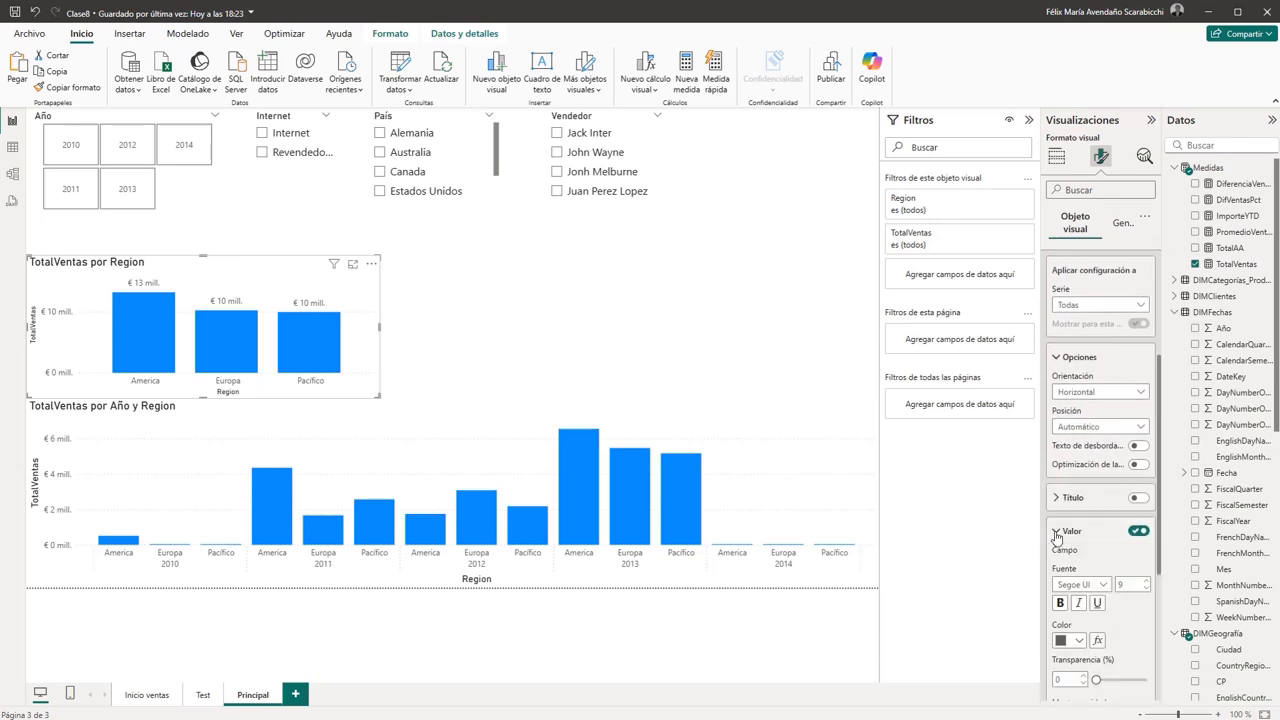
scroll(1100, 548, "down", 5)
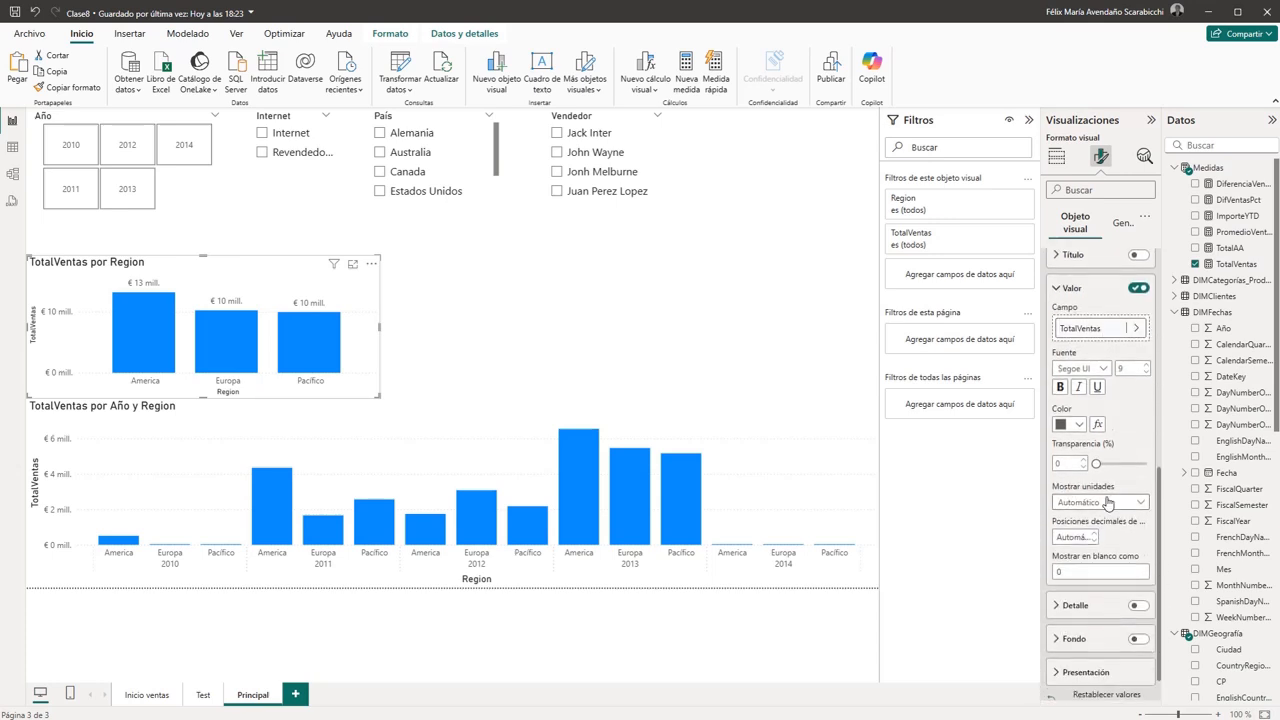
- Set the display units of the TotalVentas por Region chart's data labels to Ninguno
left_click(1141, 503)
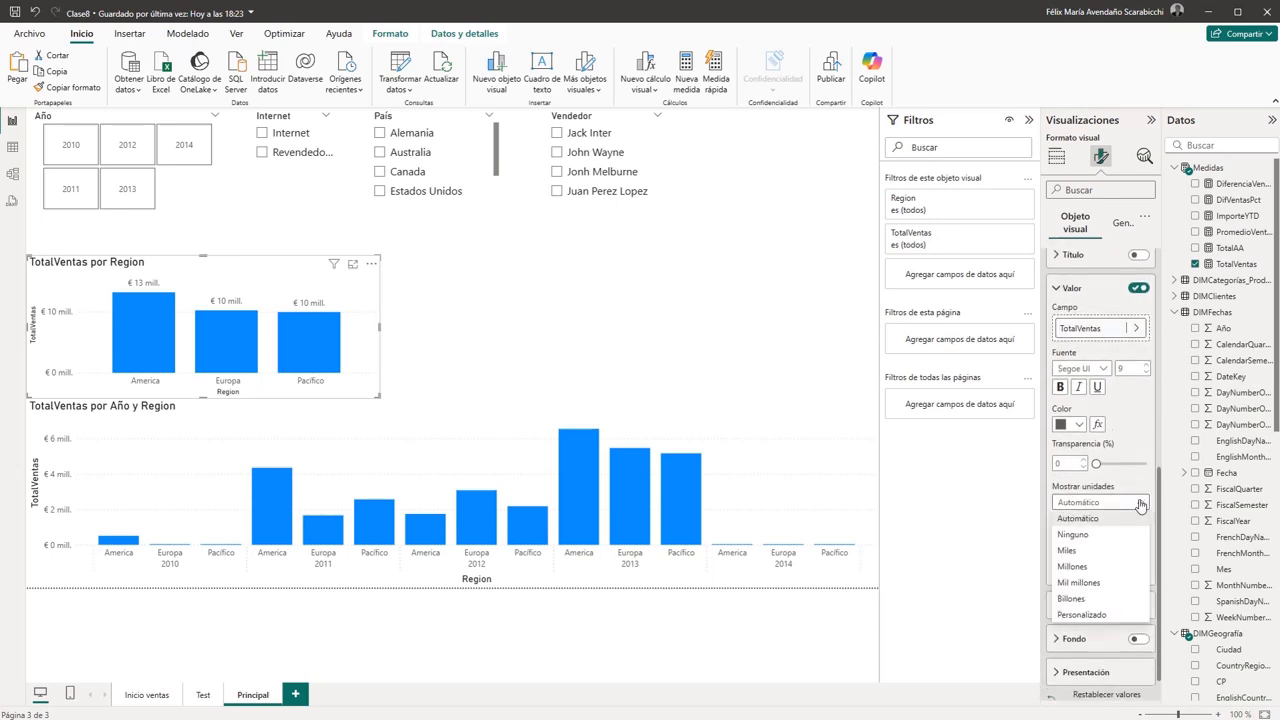
left_click(1076, 535)
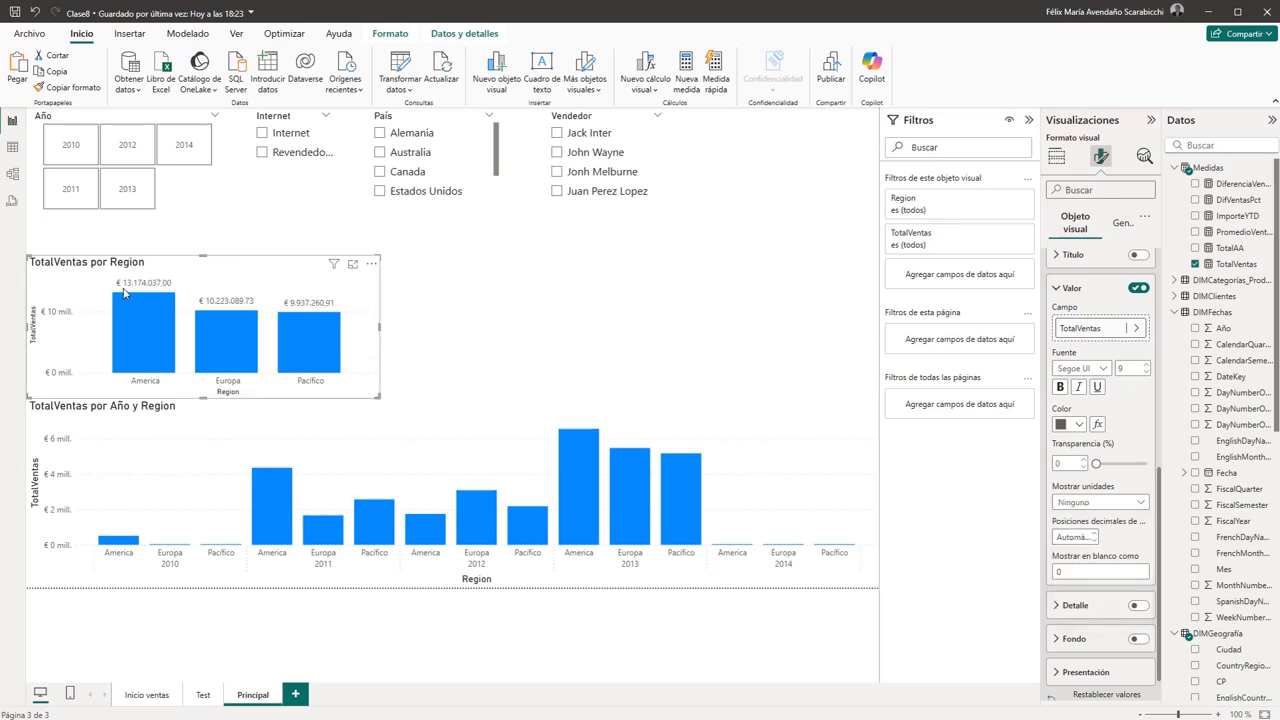
mouse_move(330, 322)
- Set the display units of the TotalVentas por Region chart's data labels to Miles
left_click(1139, 505)
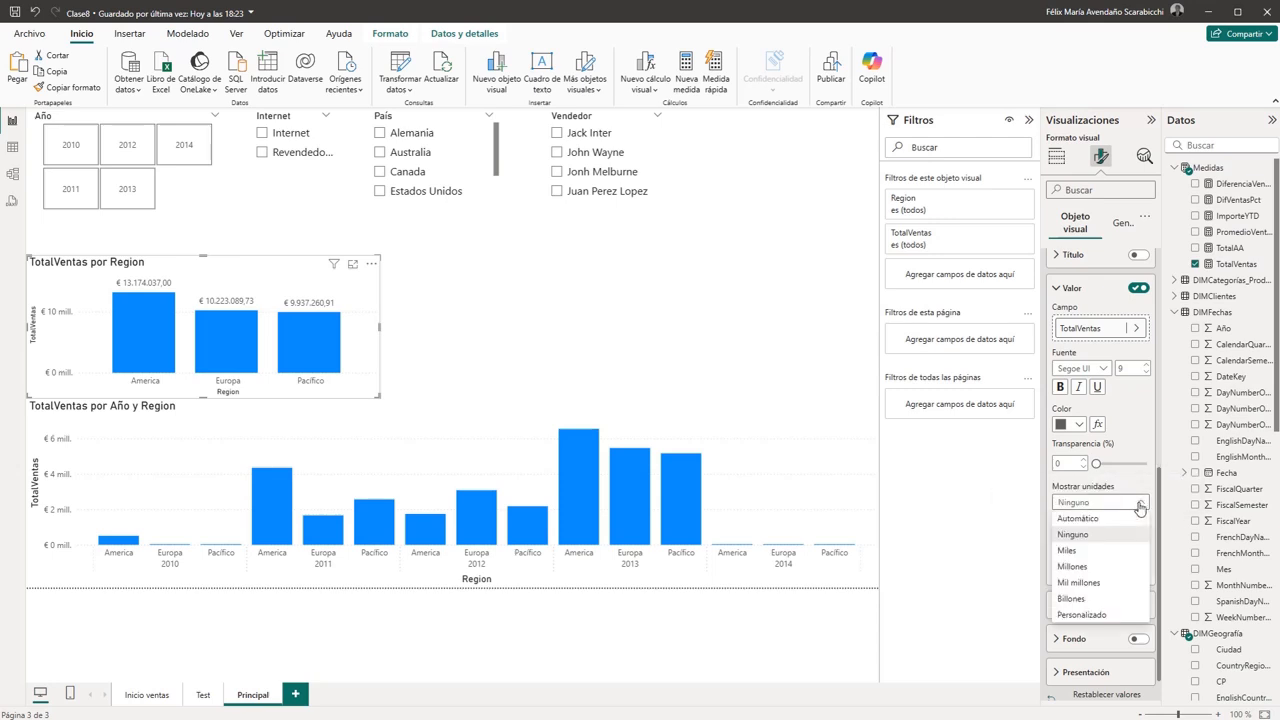
left_click(1066, 554)
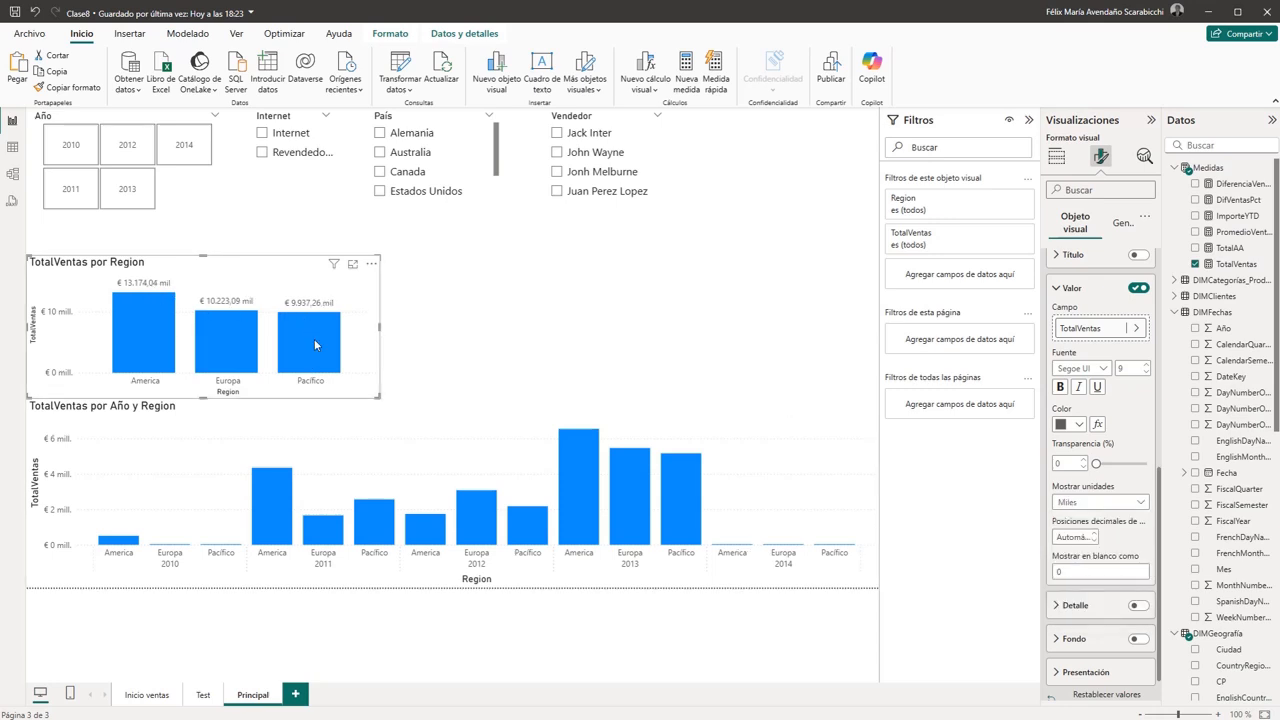
mouse_move(362, 355)
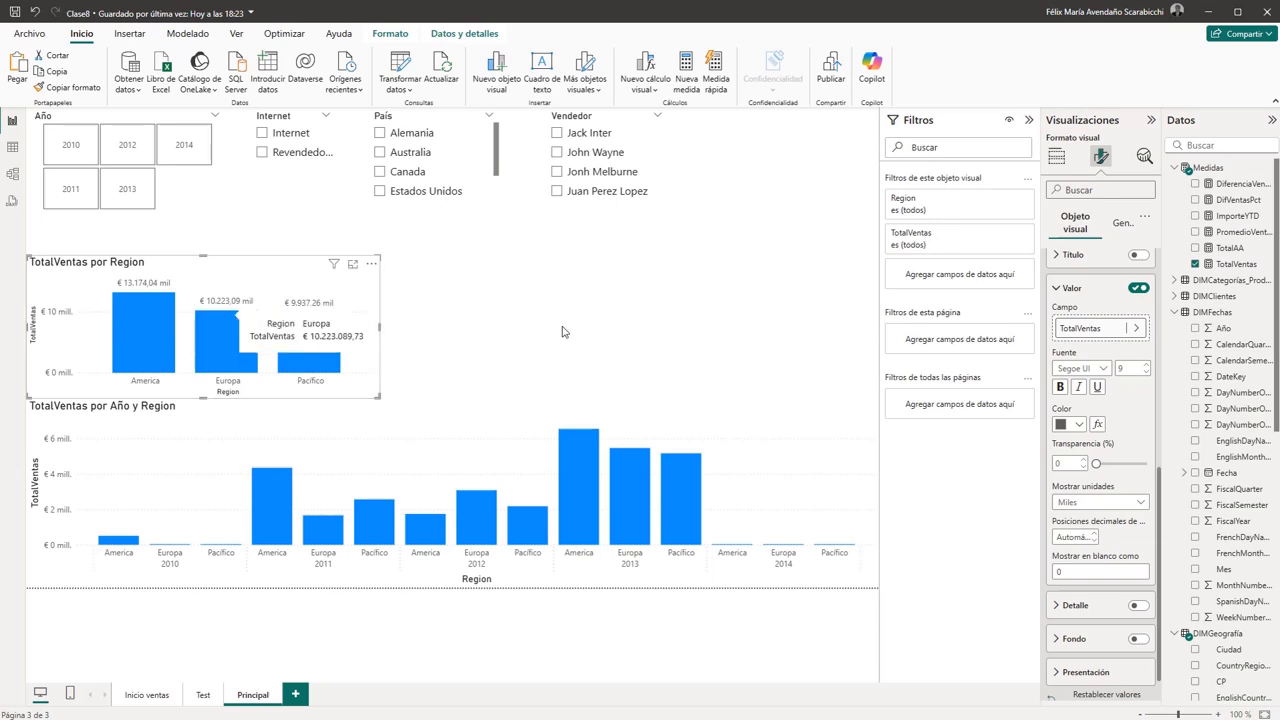
- Turn on data labels for the TotalVentas por Año y Region chart and set their display units to Miles
left_click(583, 409)
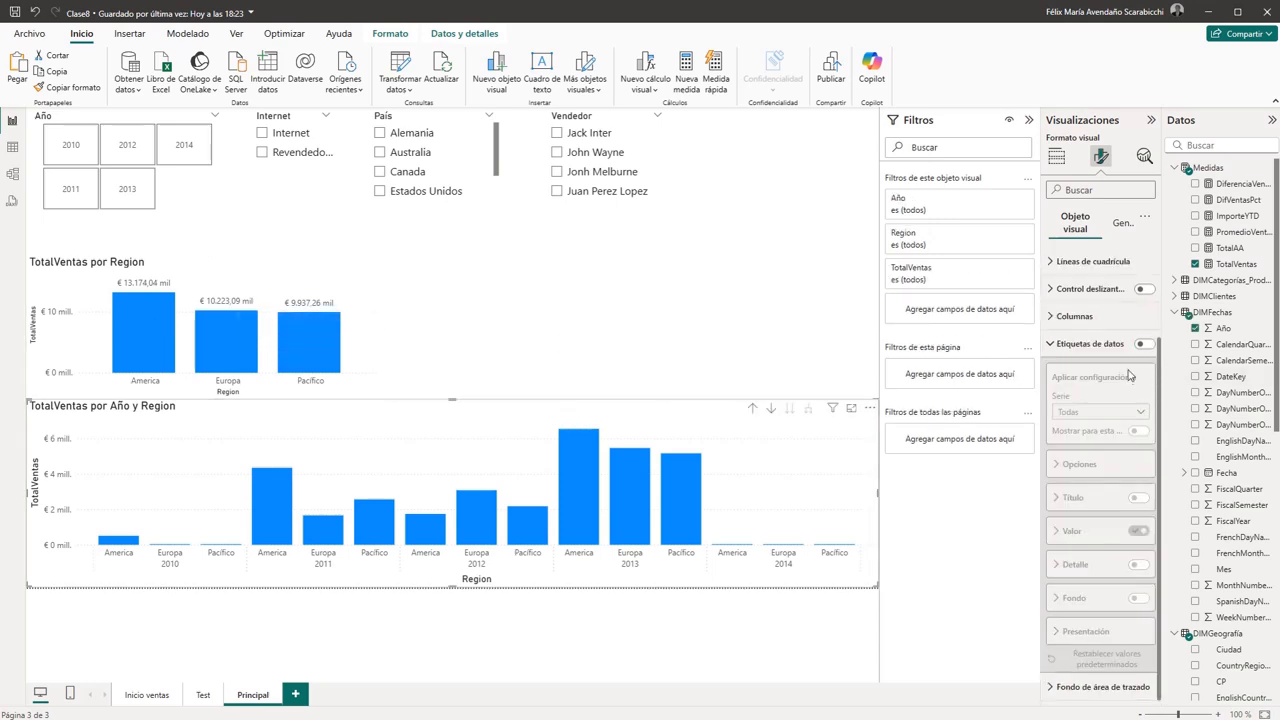
left_click(1145, 345)
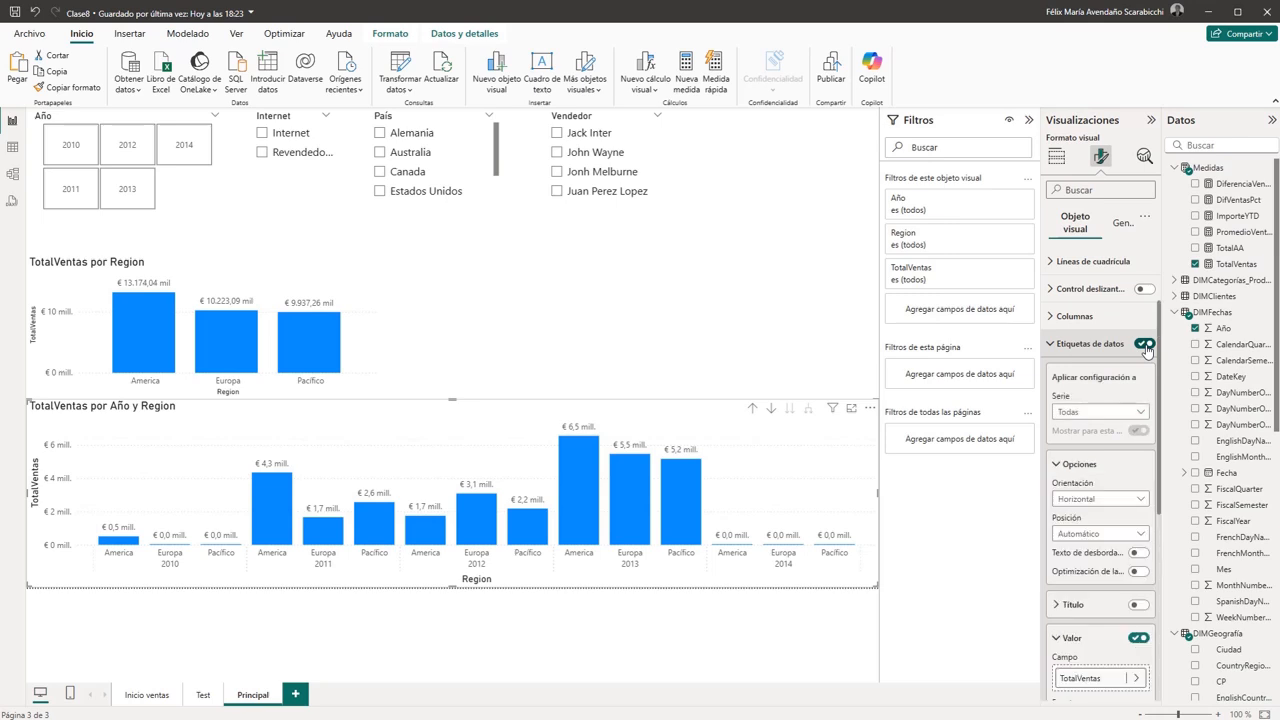
left_click(1141, 535)
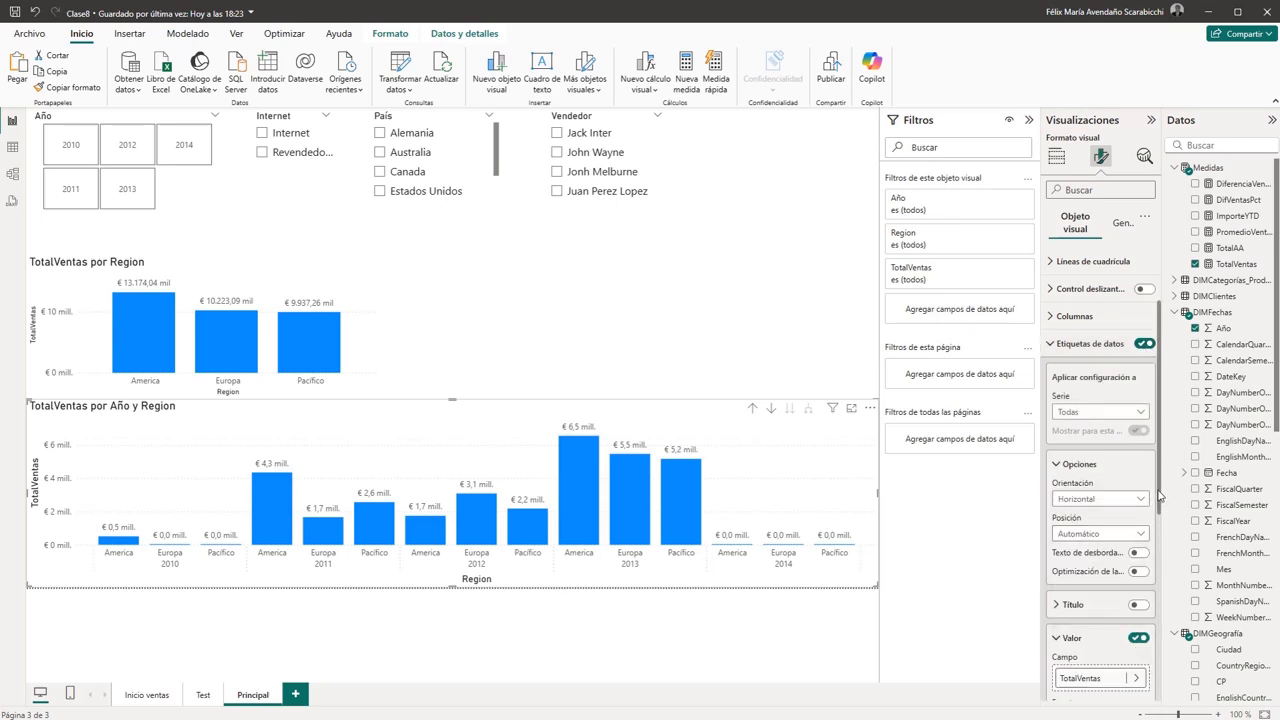
left_click(1160, 498)
left_click_drag(1160, 498, 1157, 592)
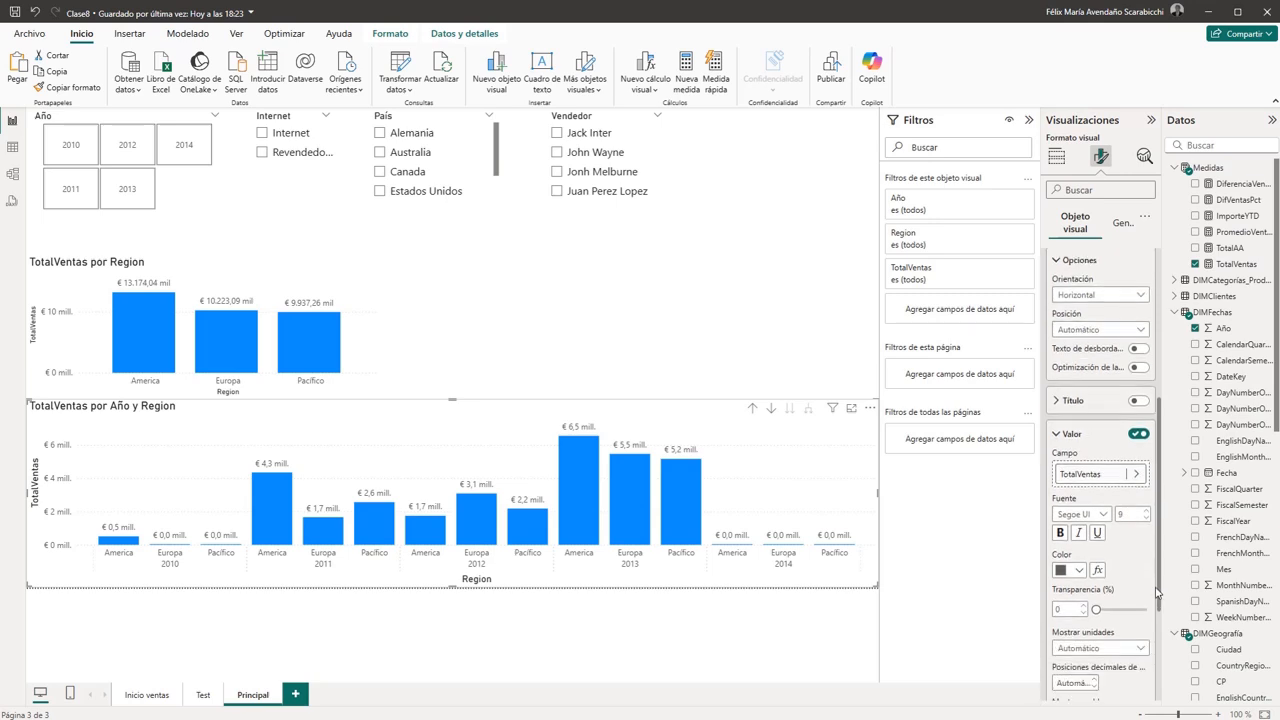
scroll(1145, 620, "down", 3)
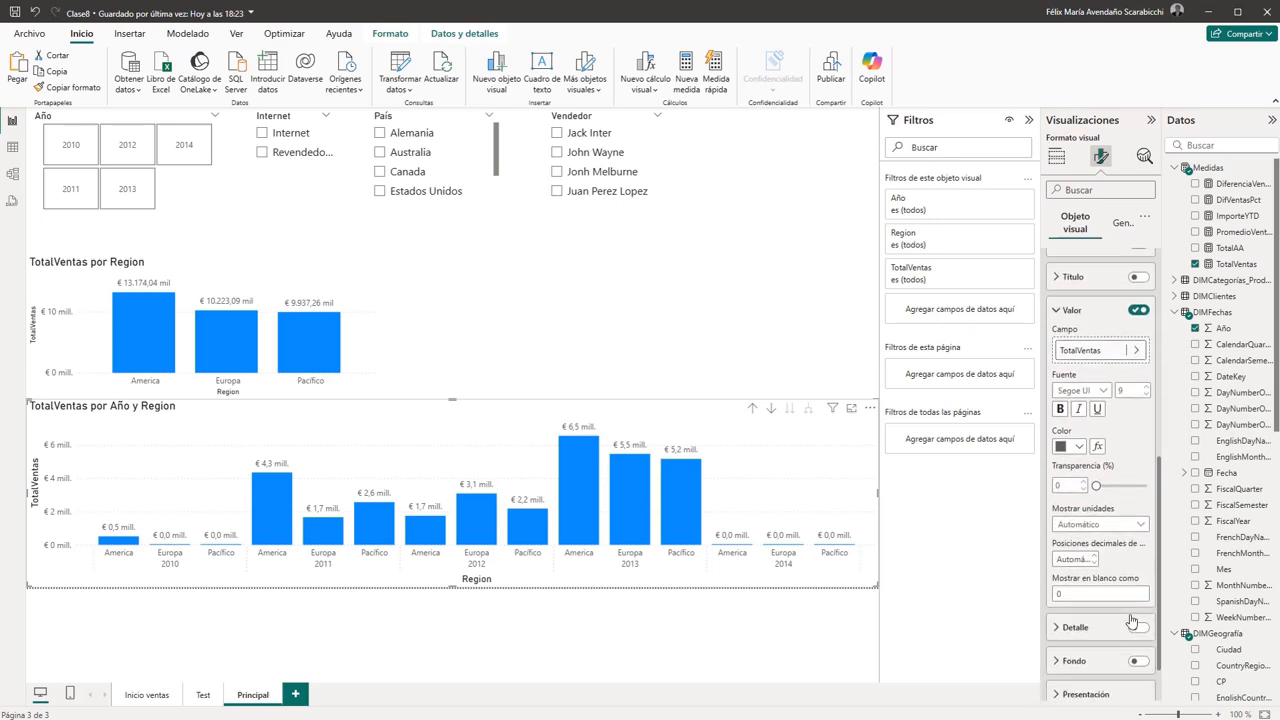
left_click(1141, 526)
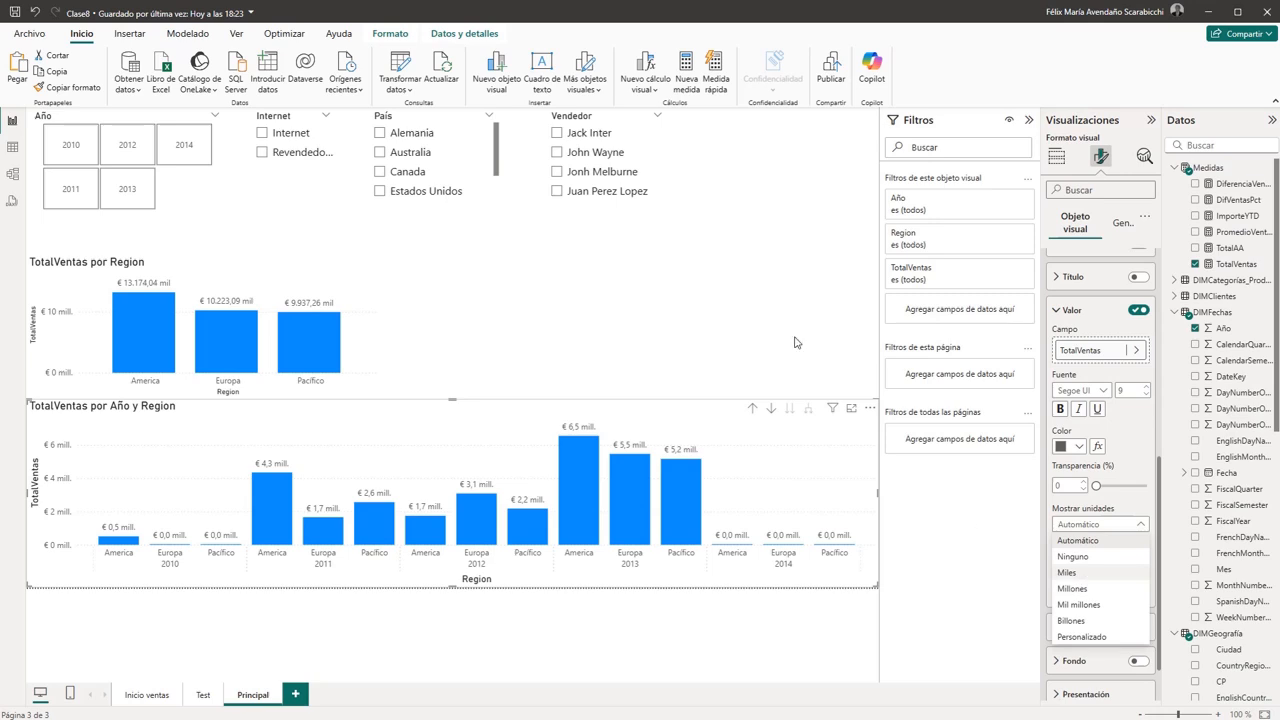
key("Return")
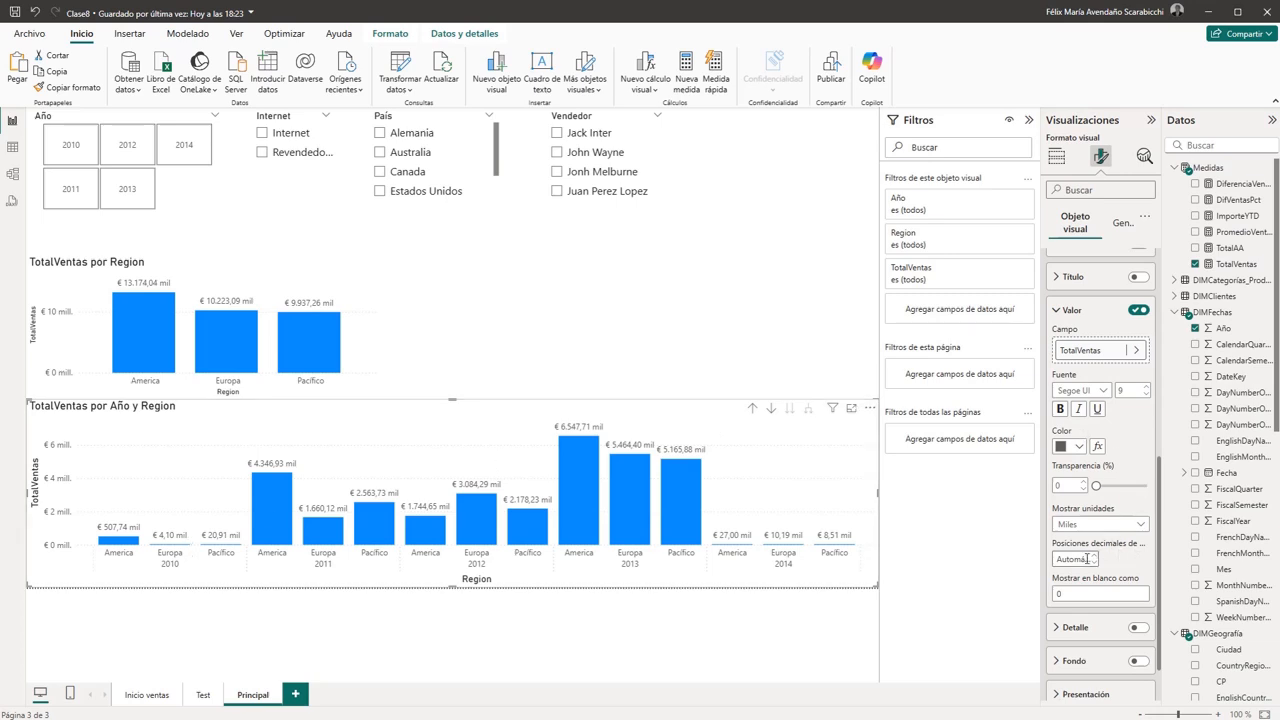
- Set the data labels of the TotalVentas por Año y Region chart to 0 decimal places
scroll(1160, 550, "down", 1)
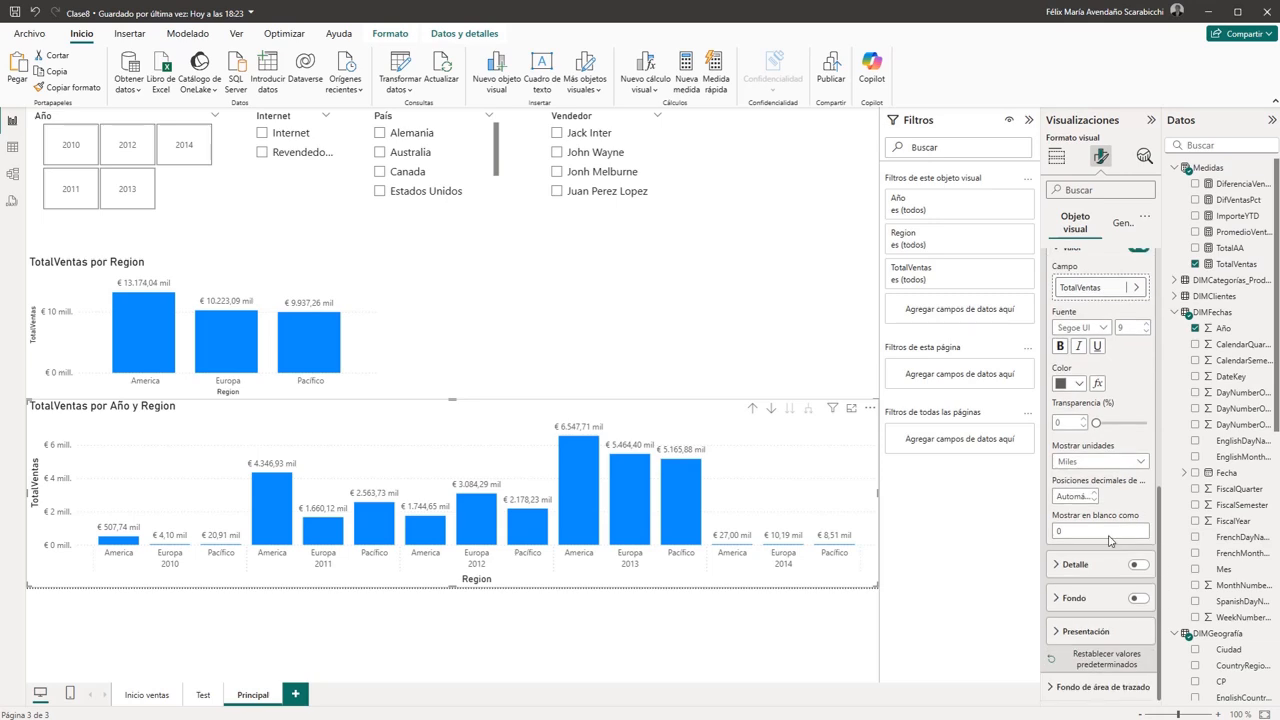
left_click(1068, 496)
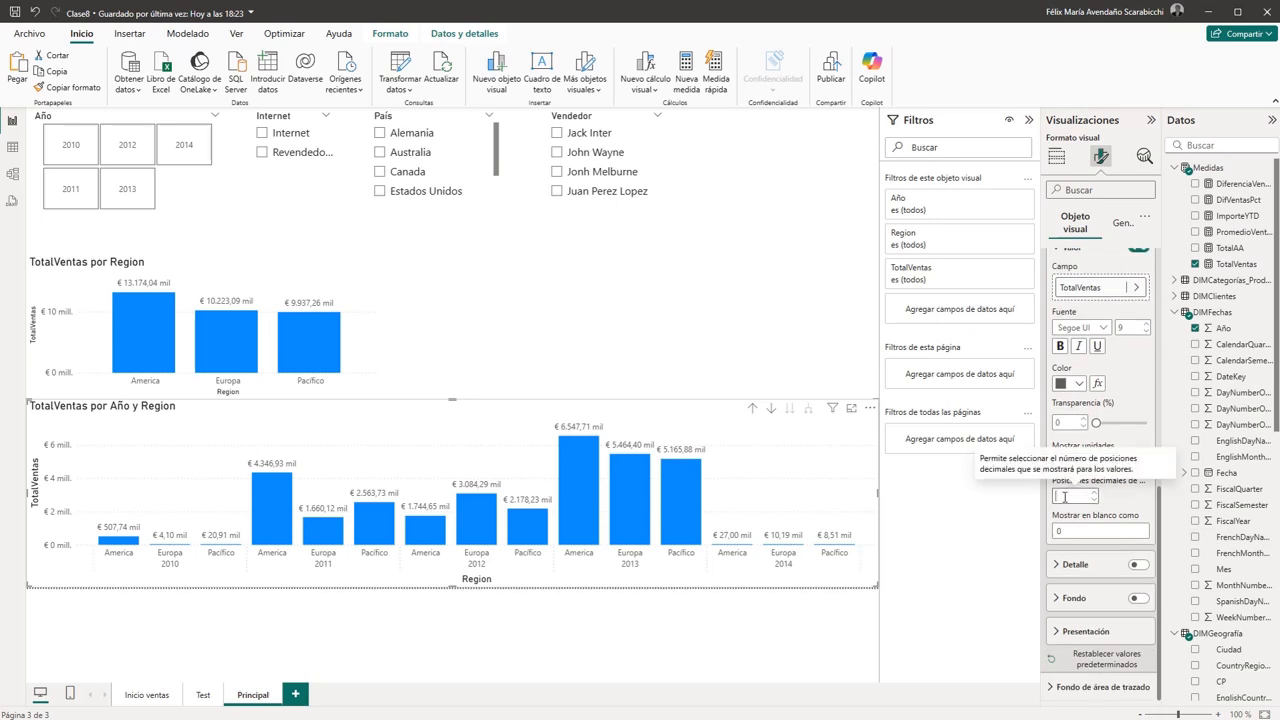
left_click(1122, 503)
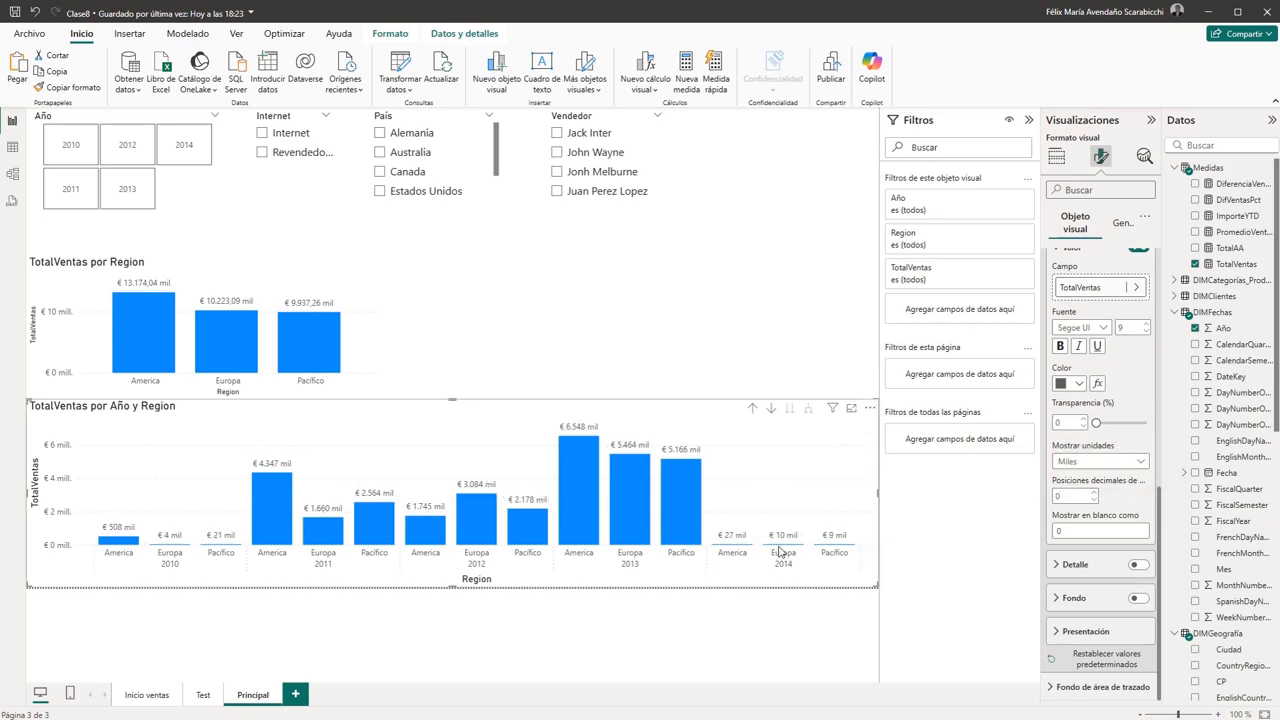
- Set the data labels of the TotalVentas por Region chart to 0 decimal places and deselect the chart
left_click(255, 262)
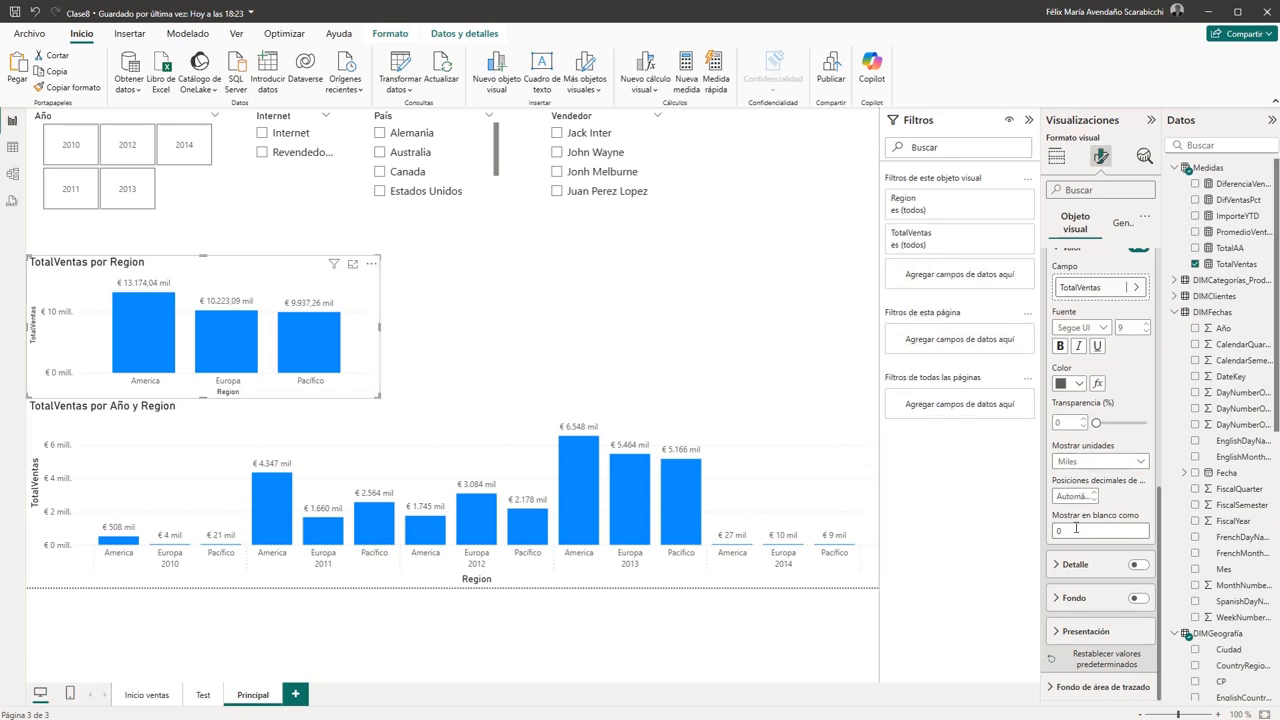
left_click(1081, 496)
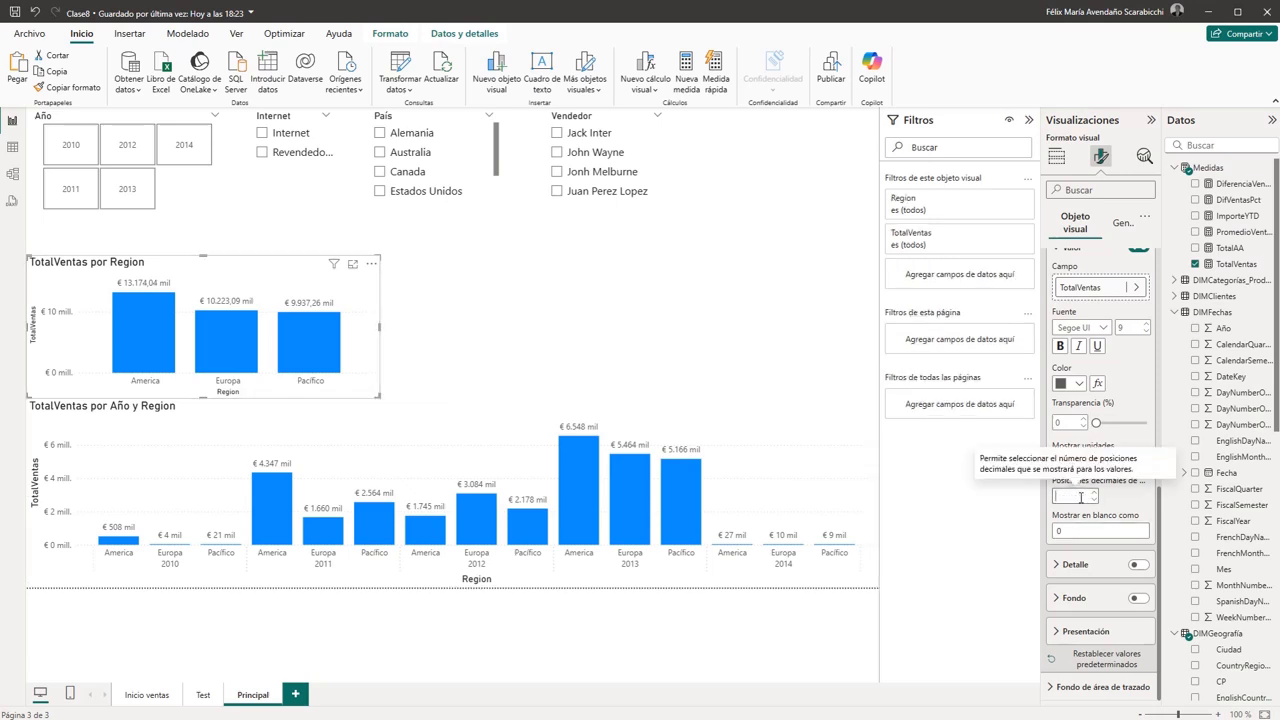
left_click(1119, 501)
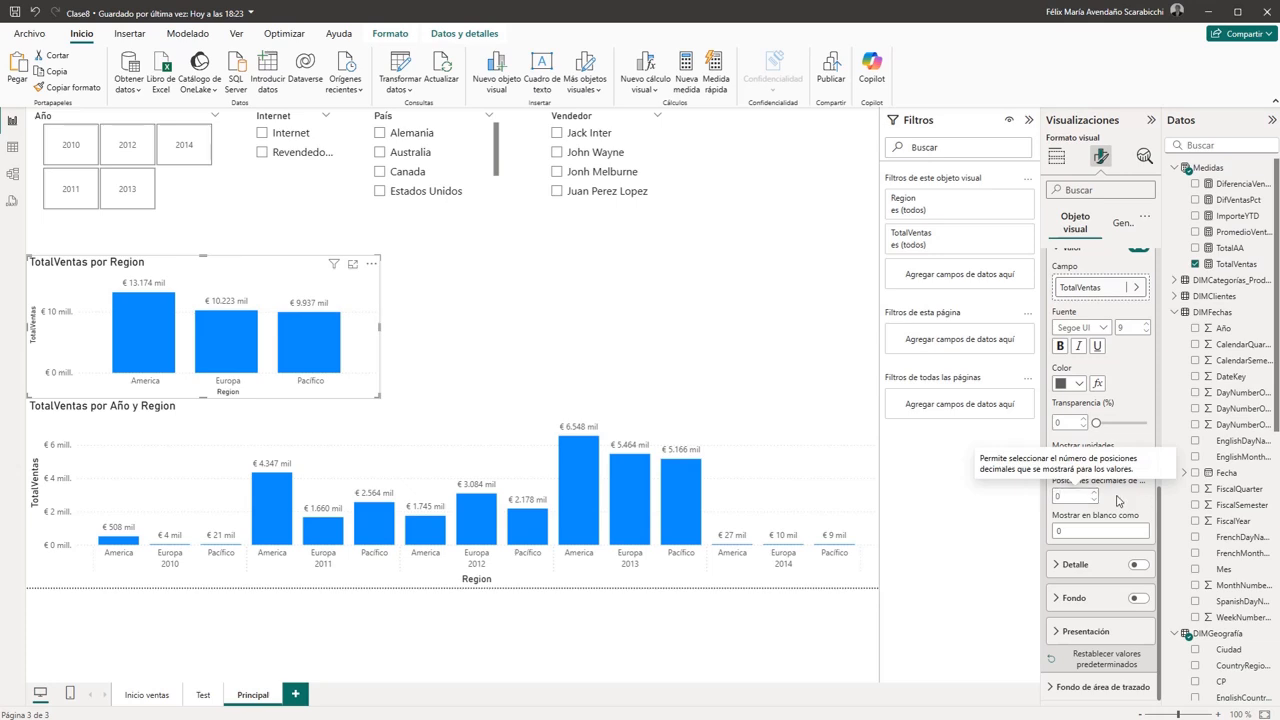
left_click(612, 311)
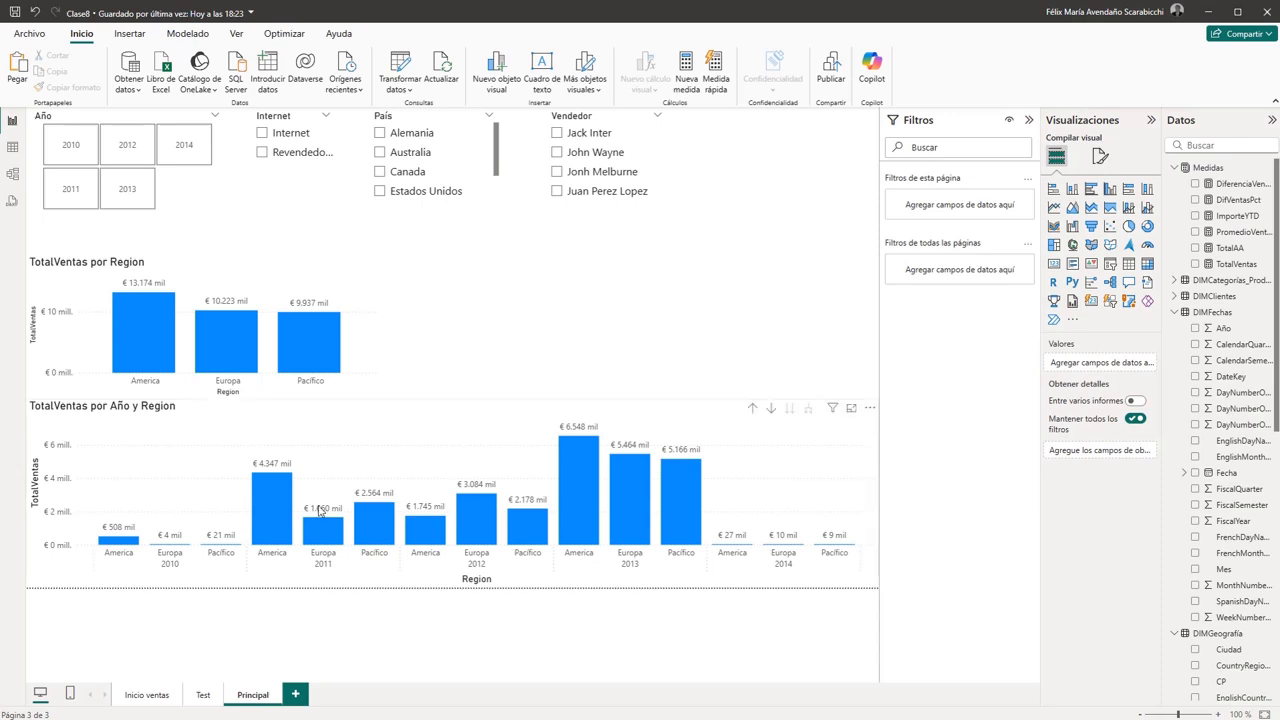
- Reduce the height of the TotalVentas por Año y Region chart slightly from its upper edge and deselect it
left_click(454, 405)
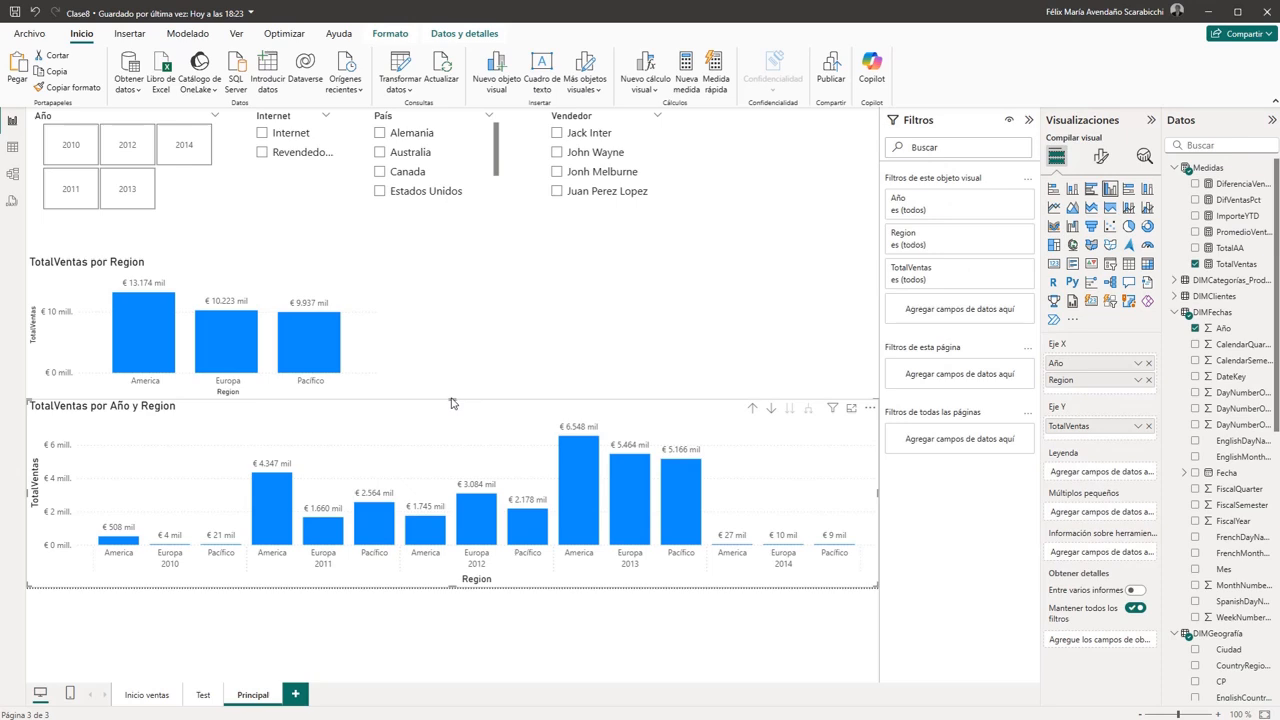
left_click_drag(452, 400, 452, 408)
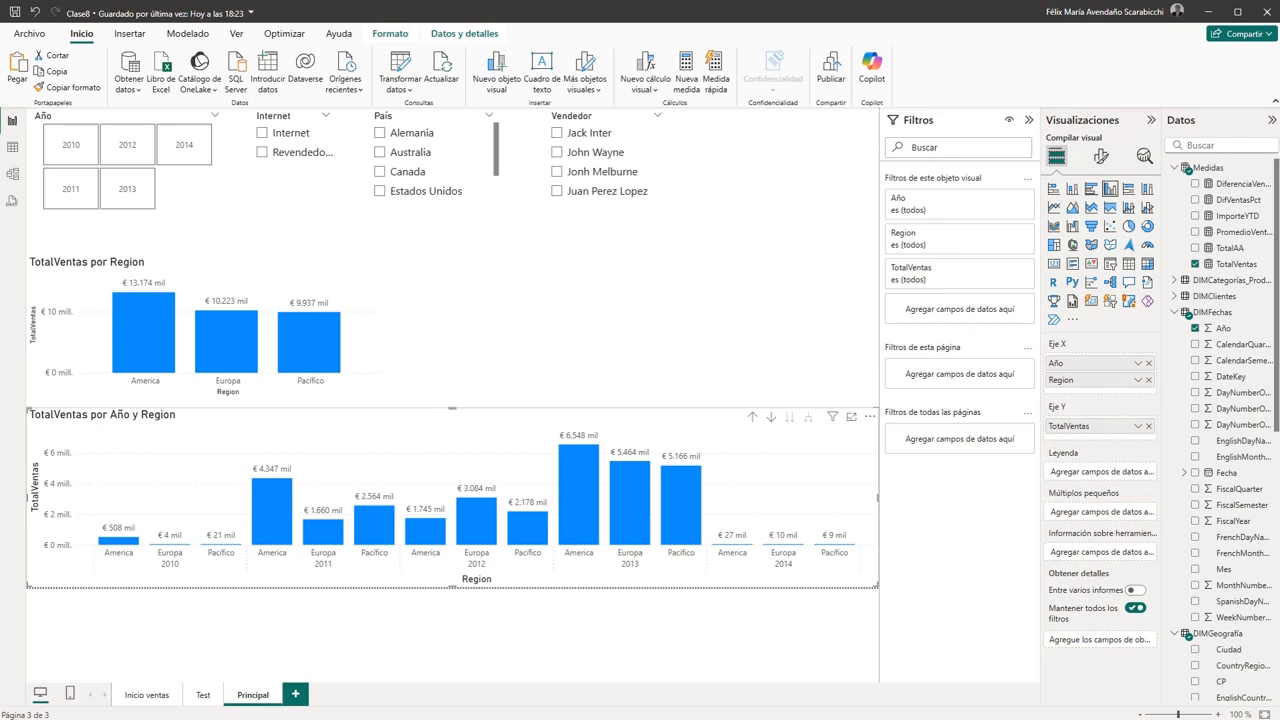
left_click(514, 297)
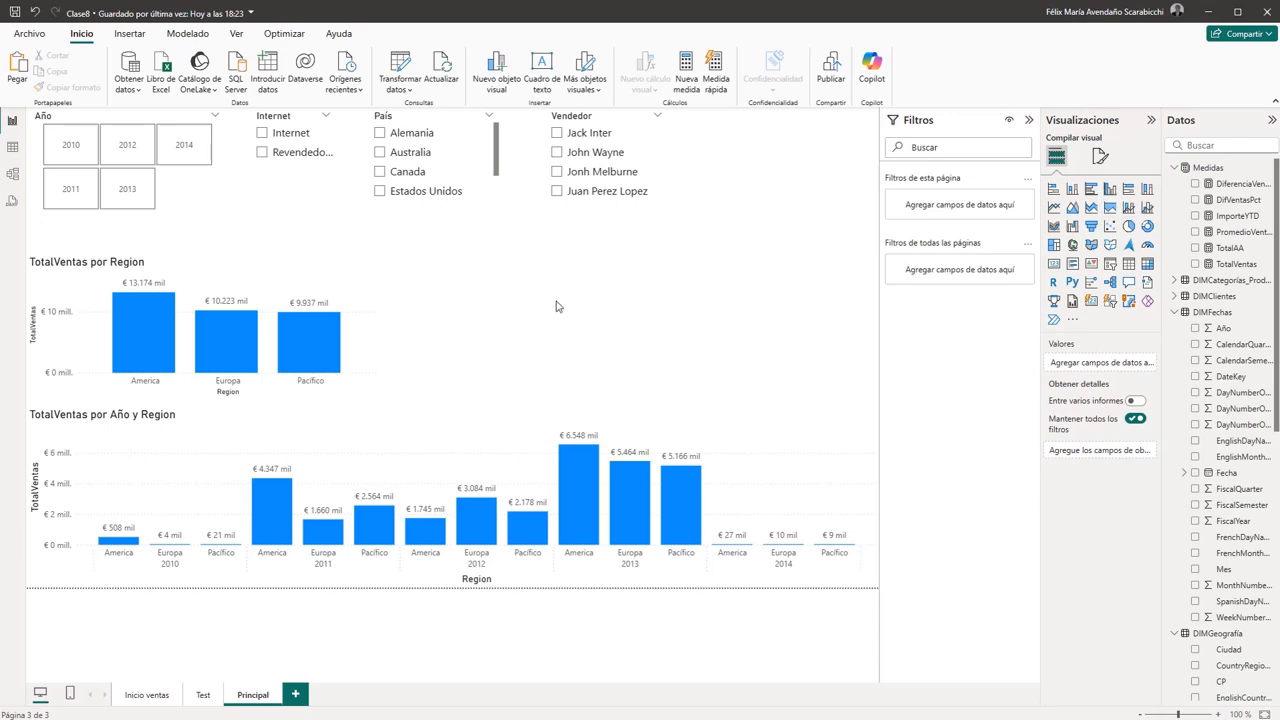
- Insert a pie chart, place it beside the TotalVentas por Region column chart and enlarge it to the page's edge
left_click(1129, 226)
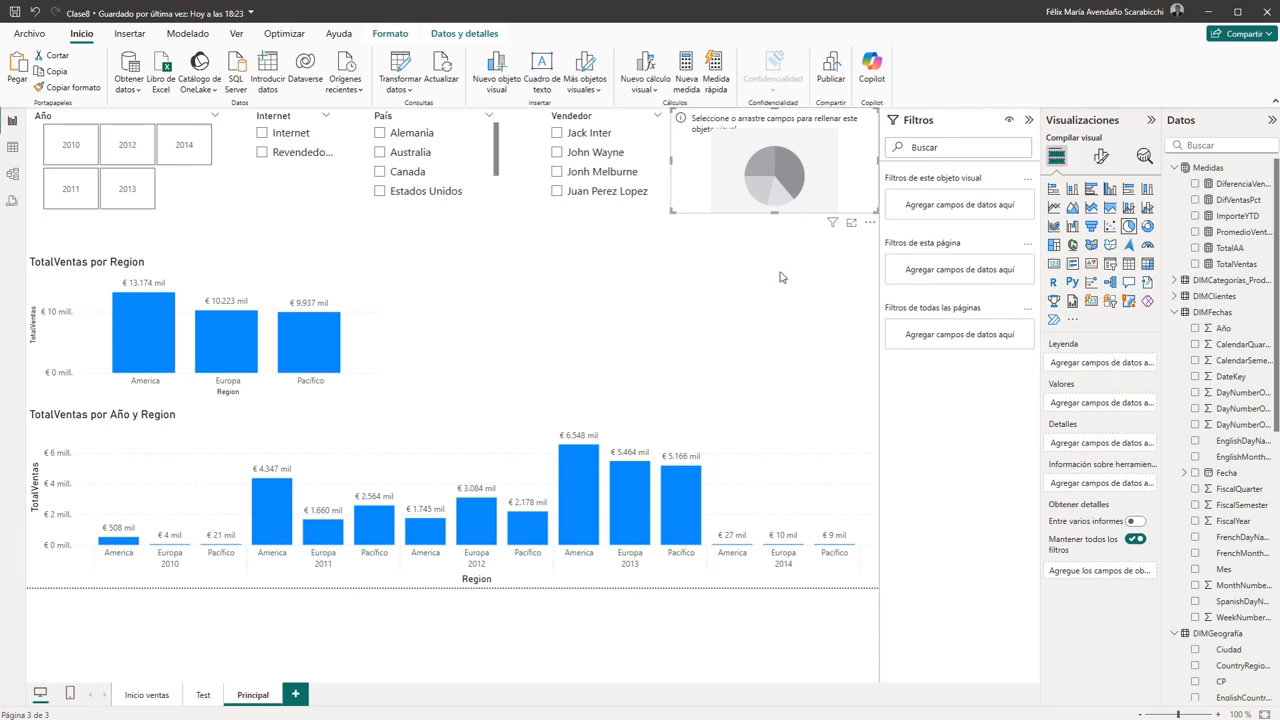
left_click(779, 305)
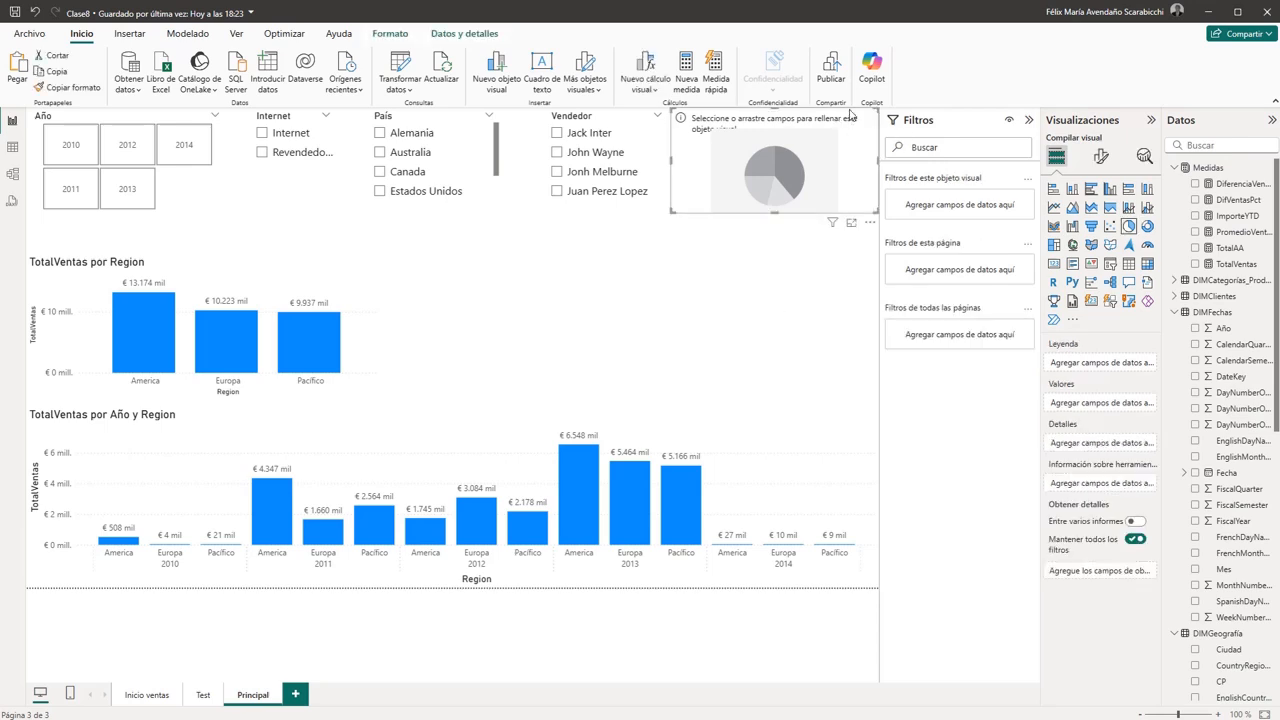
left_click_drag(850, 112, 632, 262)
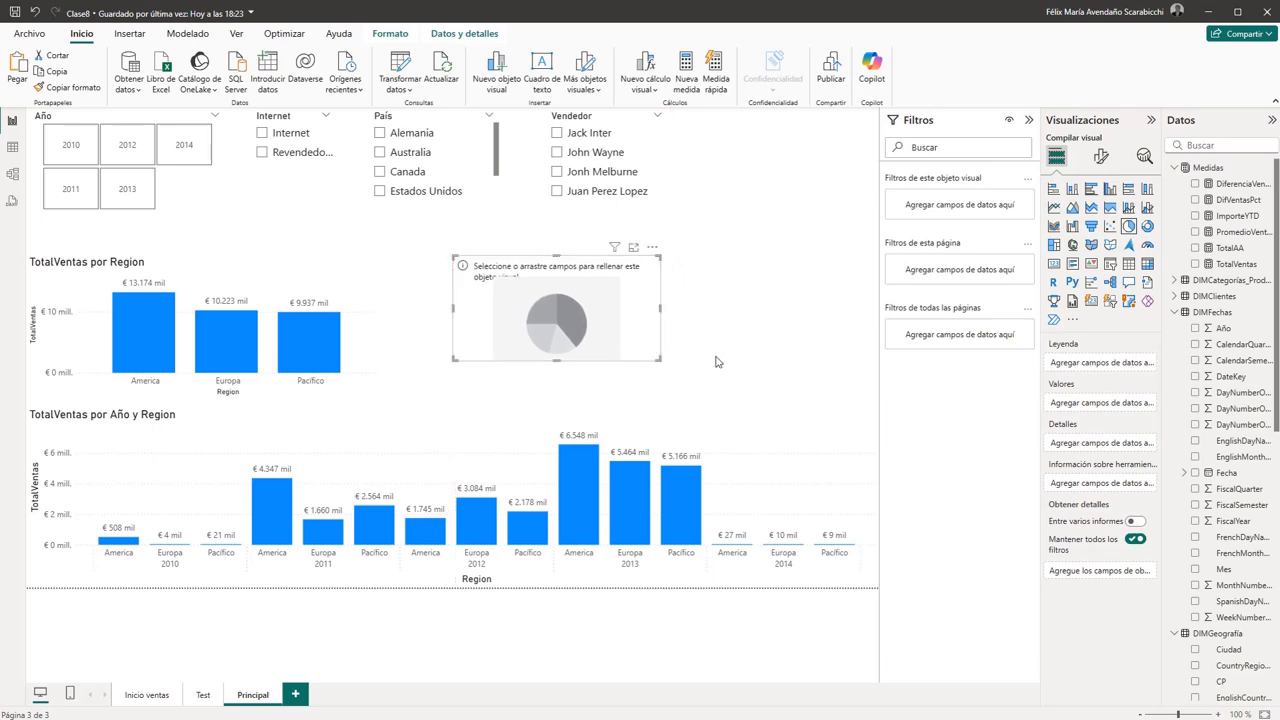
left_click_drag(664, 362, 877, 408)
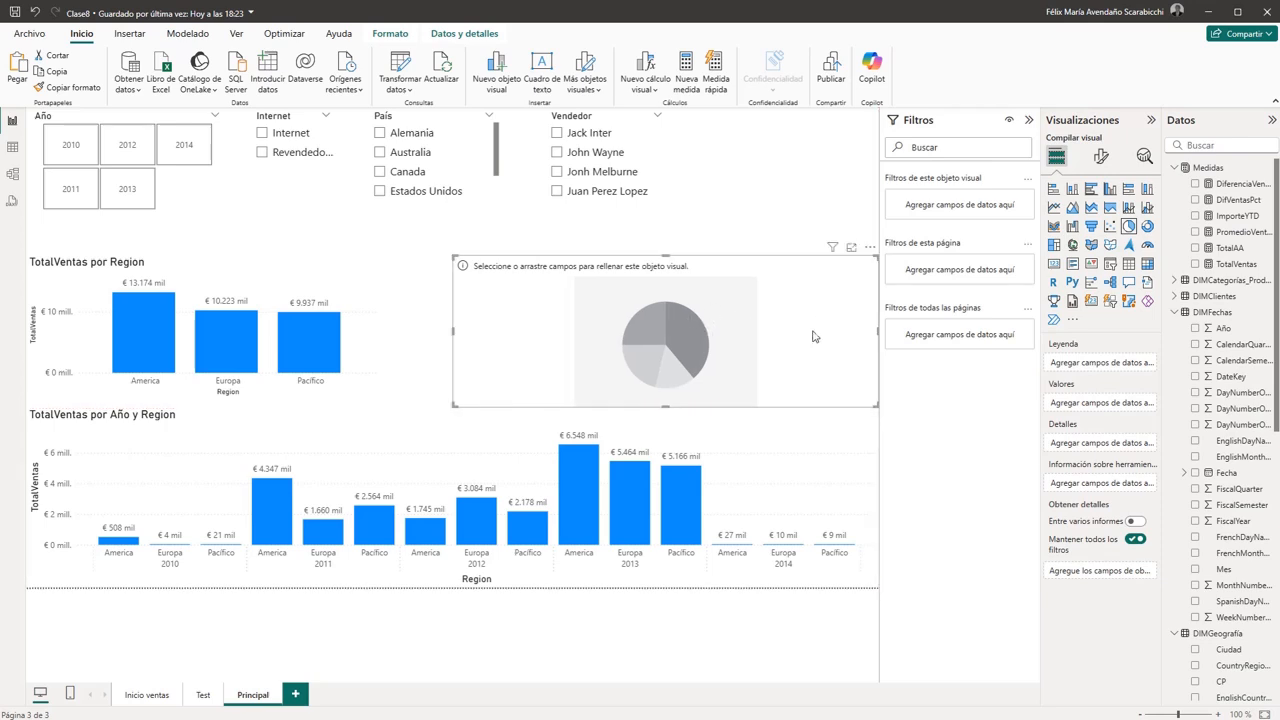
- Assign Region as the legend and TotalVentas as the values of the pie chart, leaving the chart deselected
scroll(1228, 577, "down", 3)
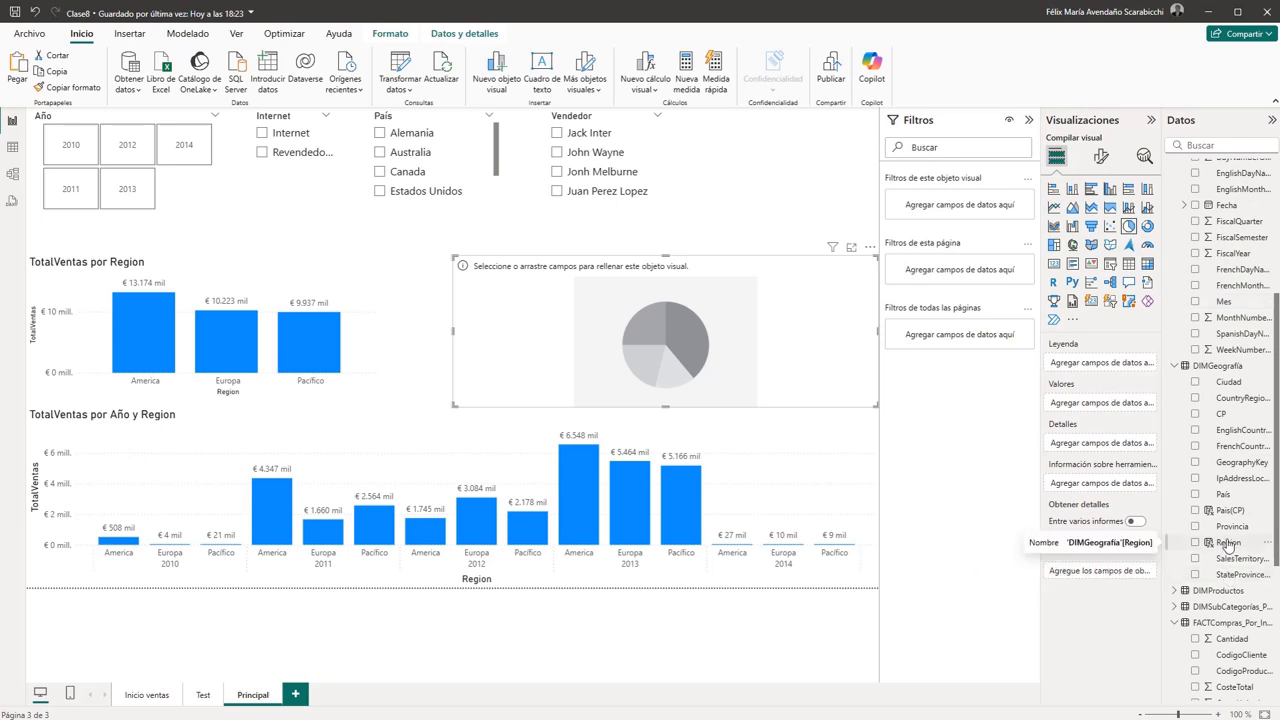
left_click_drag(1228, 543, 1112, 366)
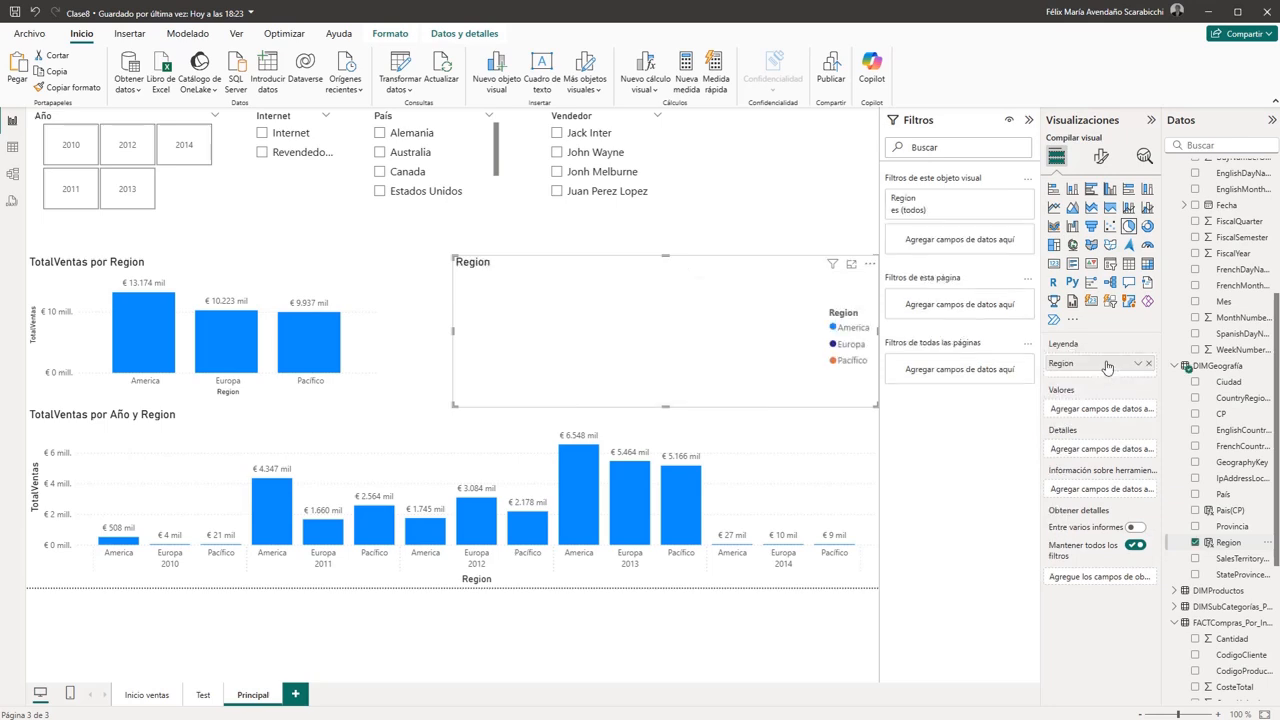
scroll(1231, 342, "up", 5)
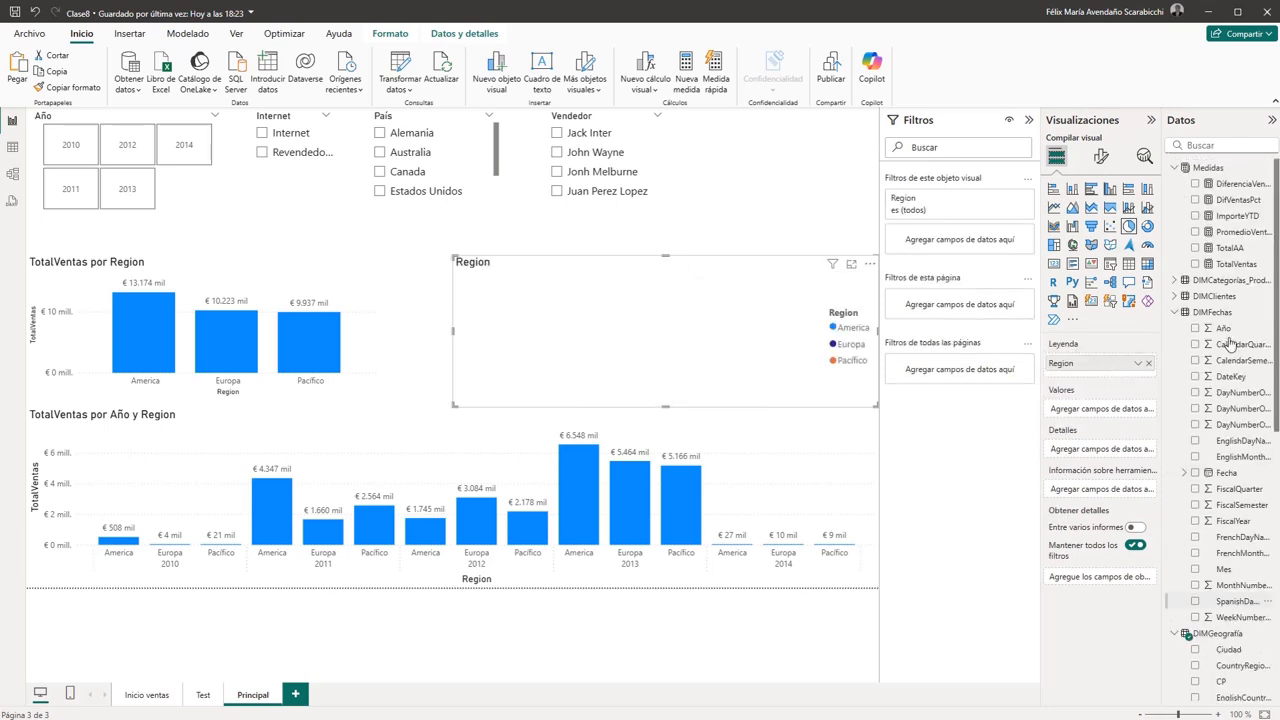
left_click_drag(1232, 266, 1118, 410)
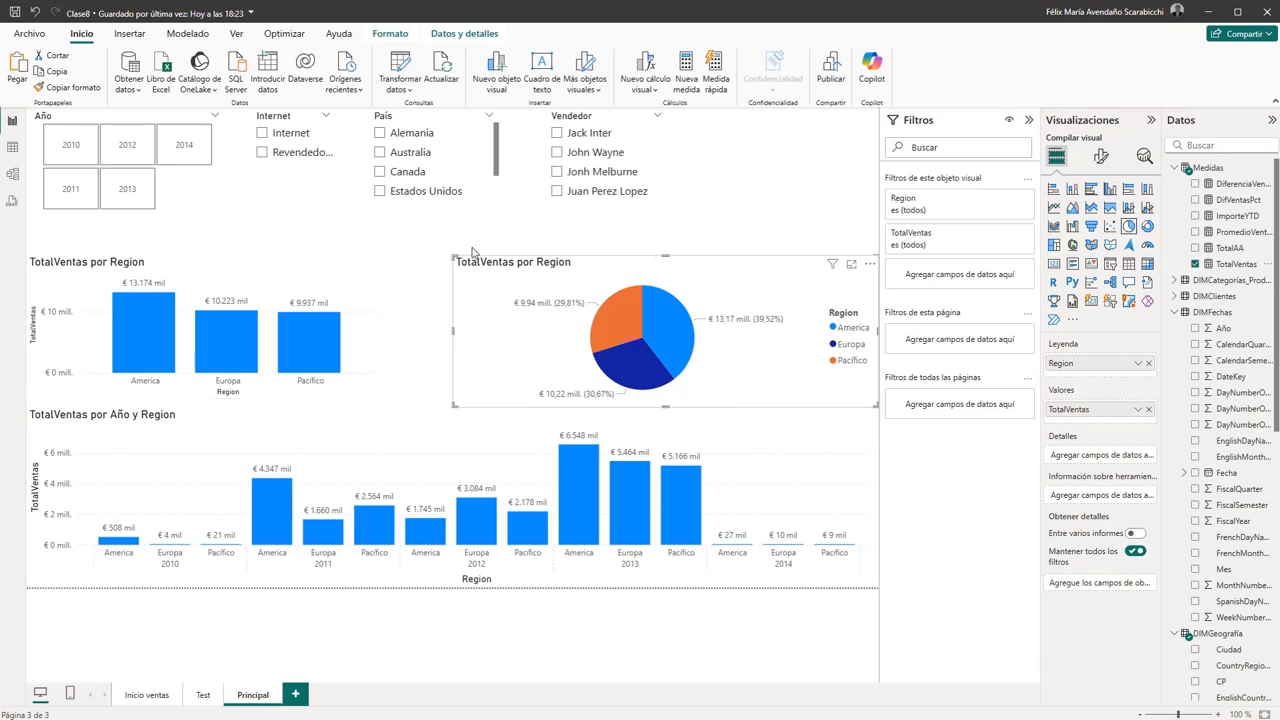
left_click(679, 232)
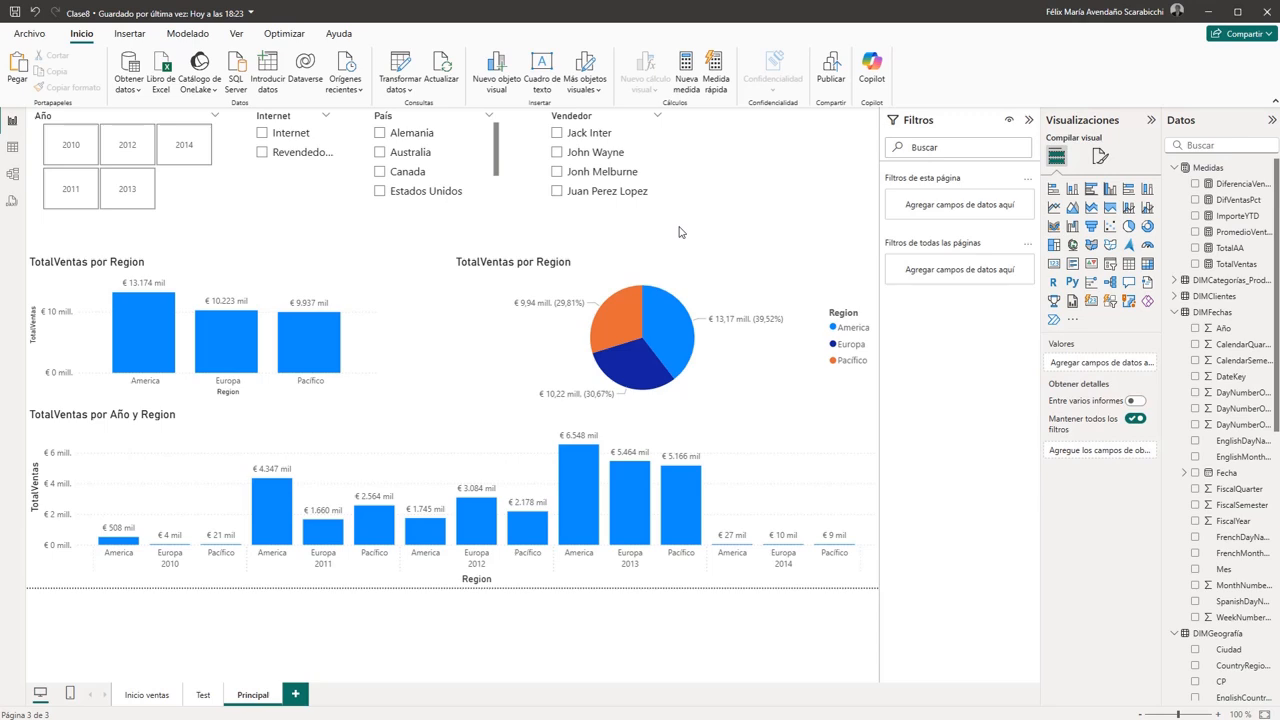
- Turn on label concatenation for the X-axis values of the TotalVentas por Año y Region chart
left_click(195, 268)
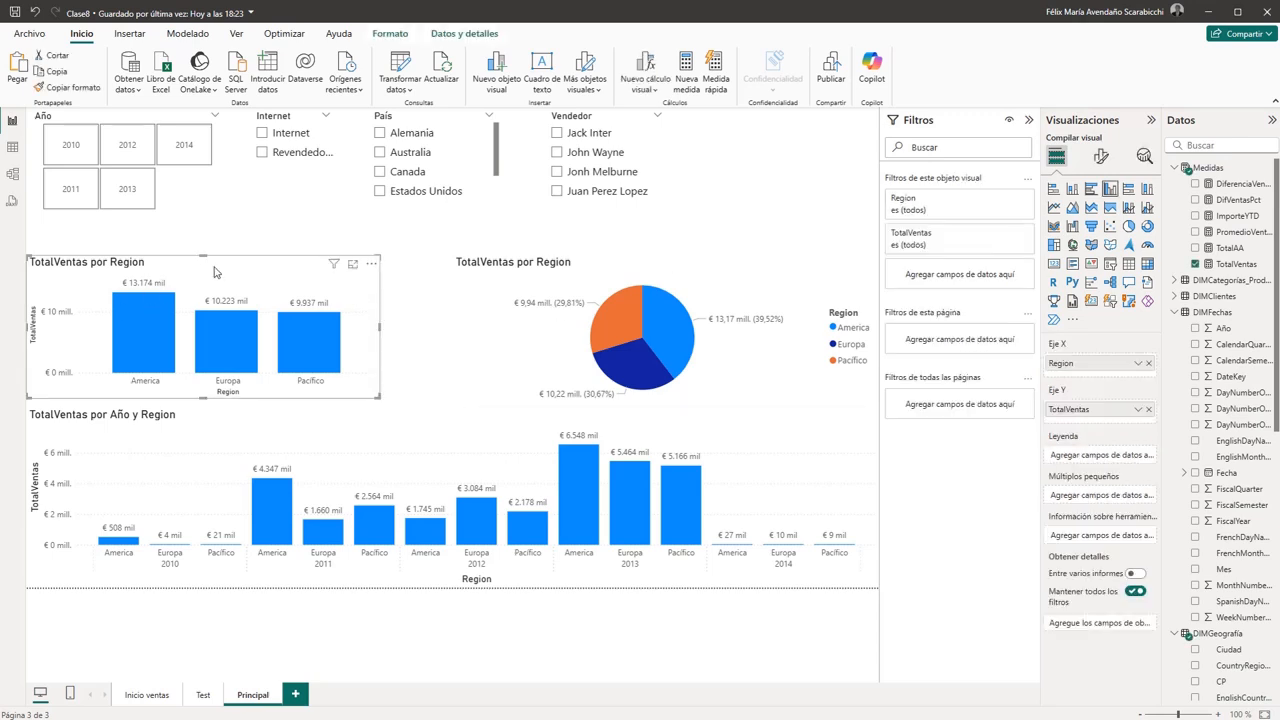
left_click(636, 264)
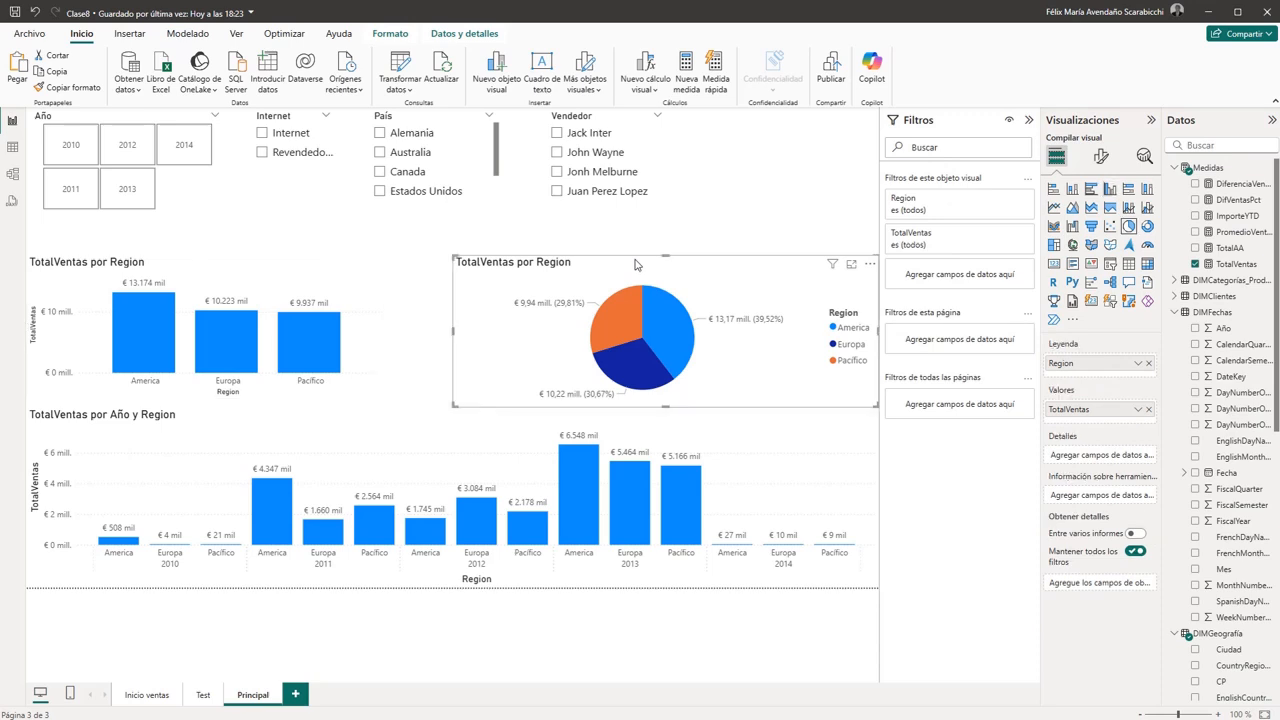
left_click(253, 268)
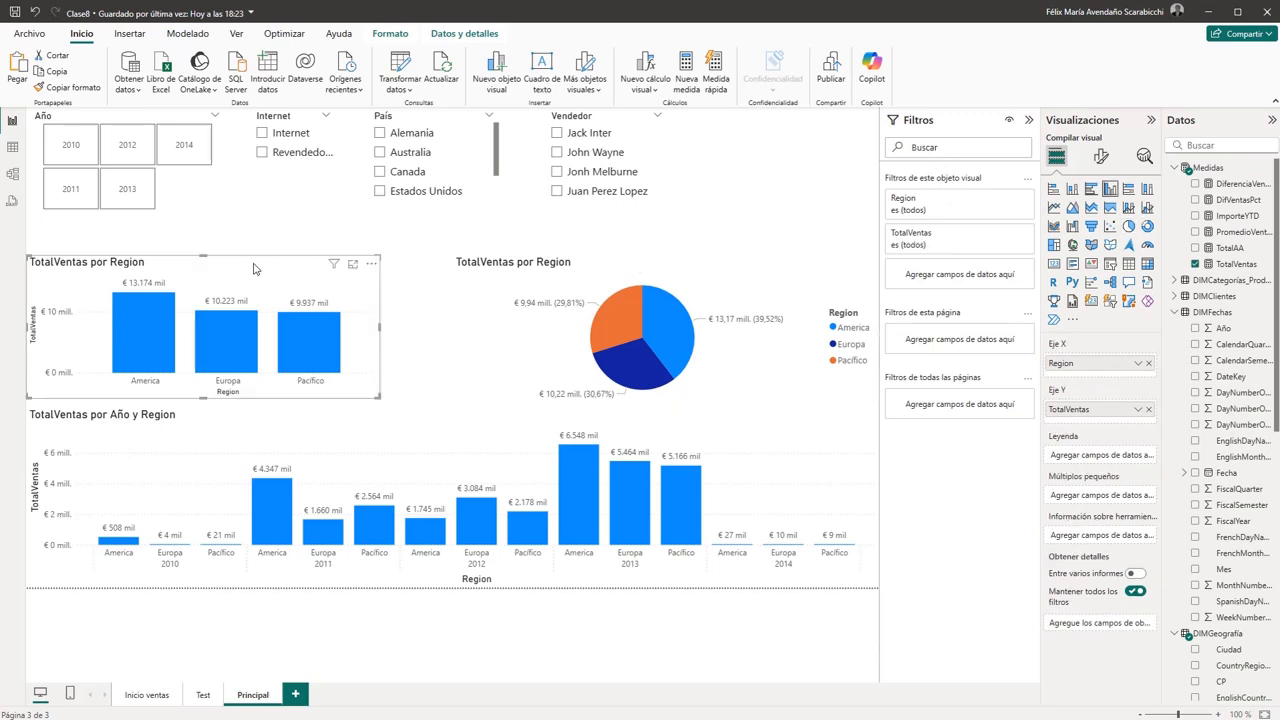
left_click(1100, 160)
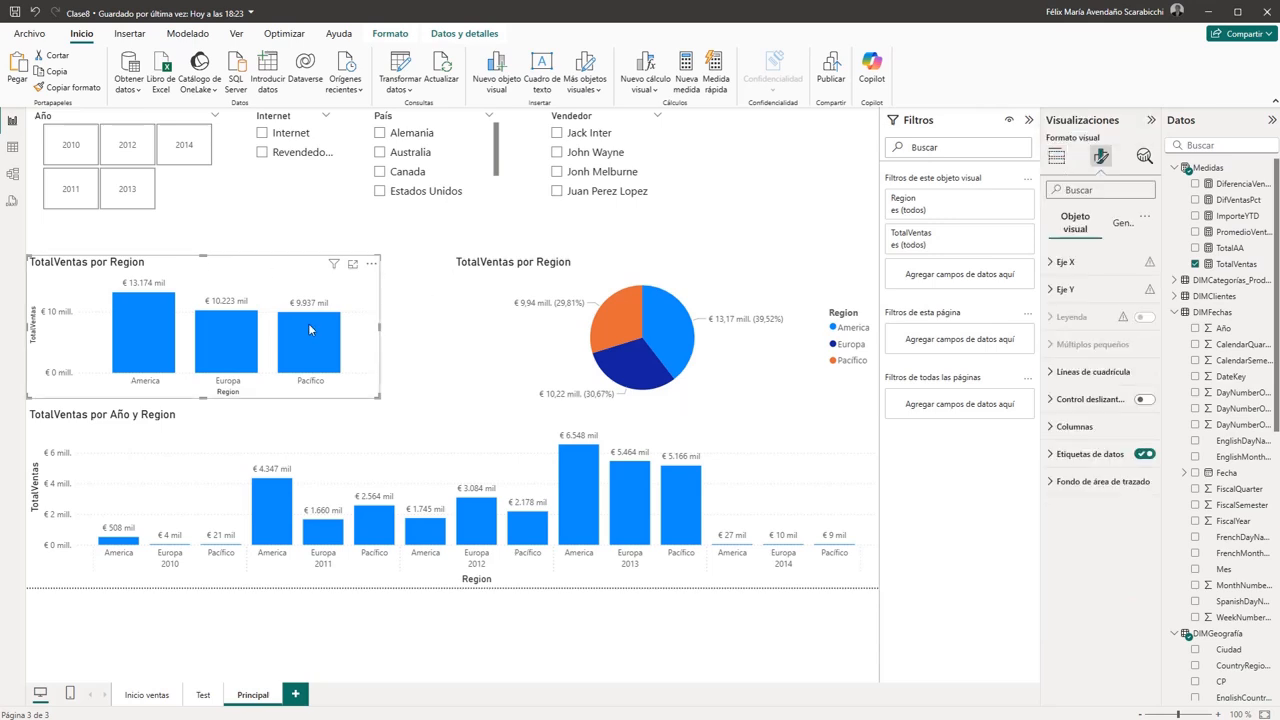
mouse_move(308, 323)
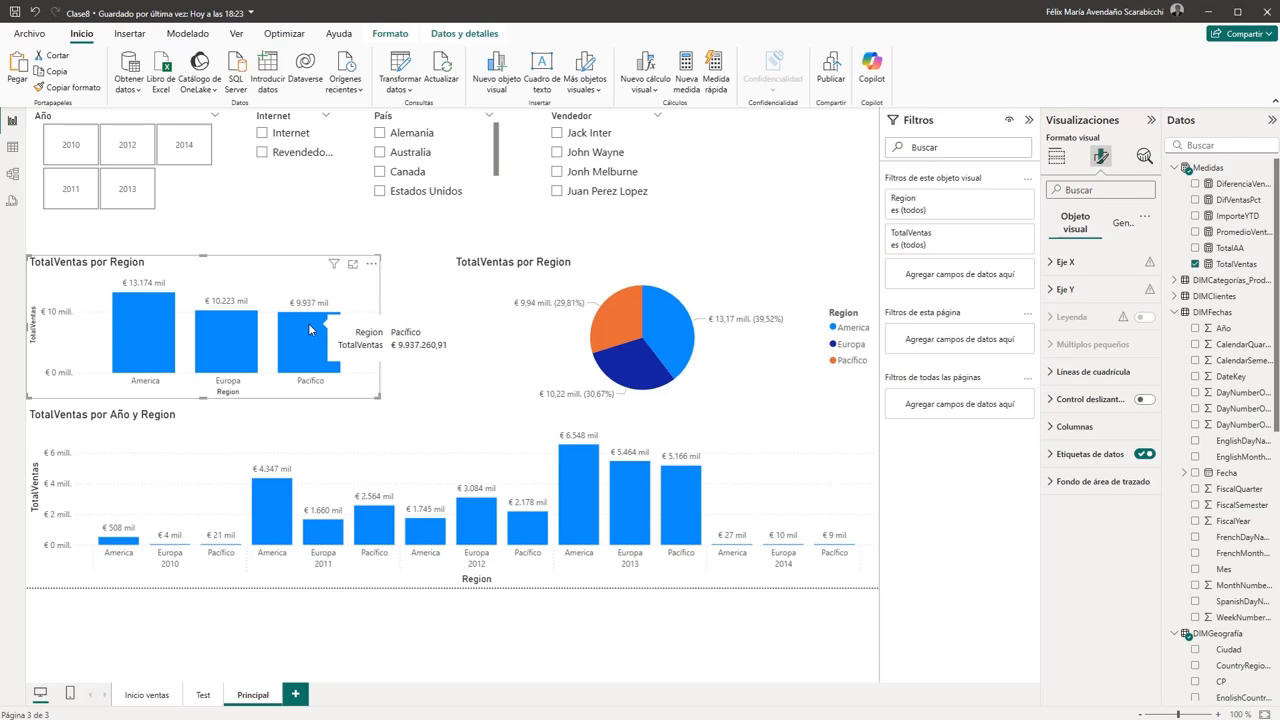
left_click(1049, 266)
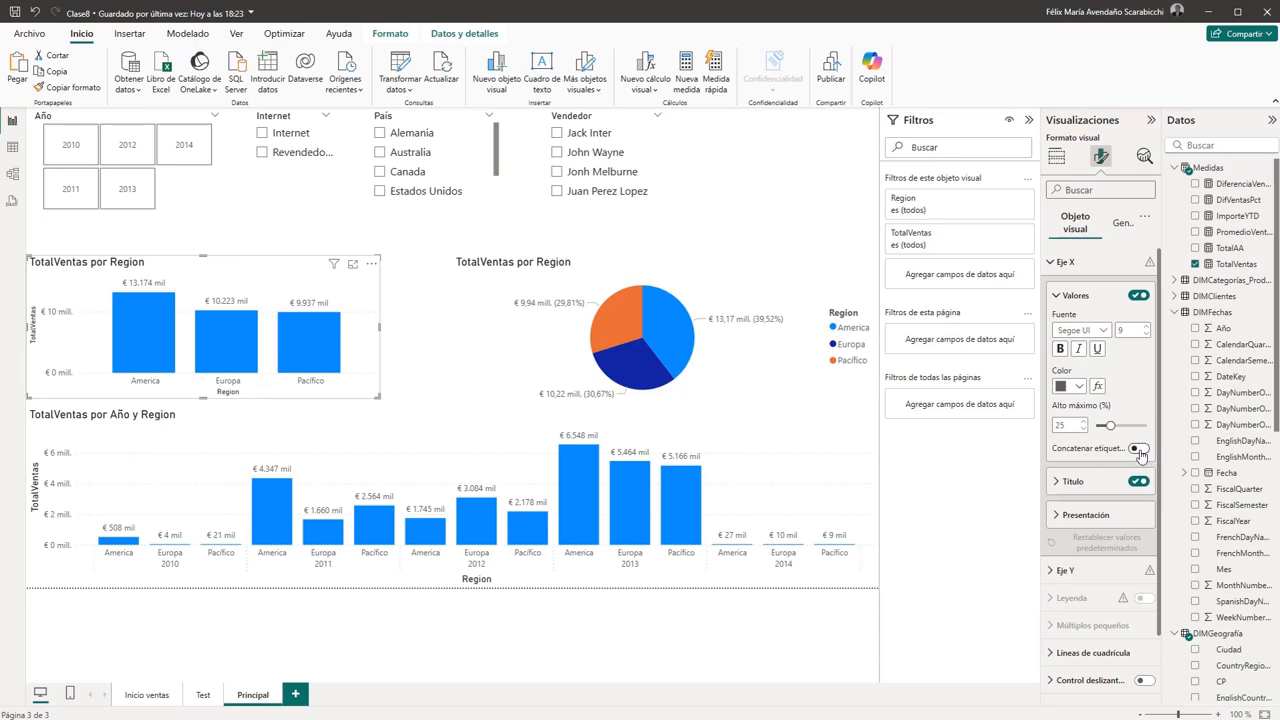
left_click(581, 580)
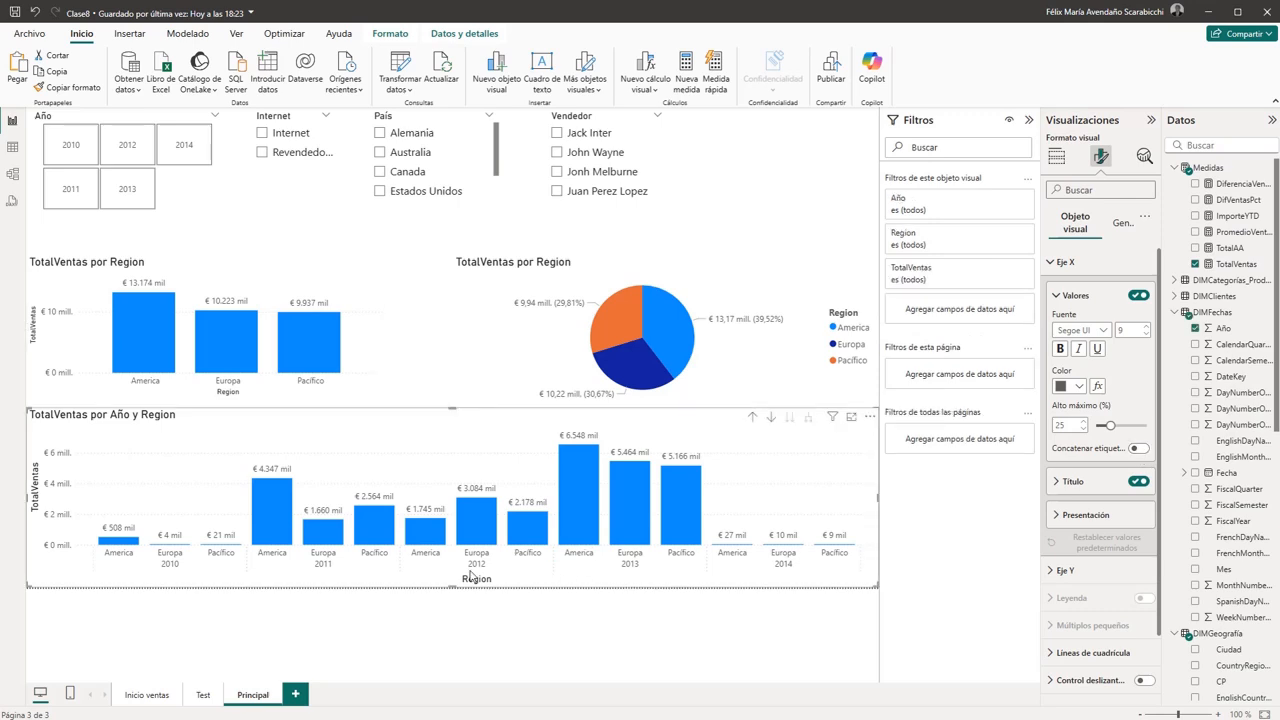
left_click(1138, 449)
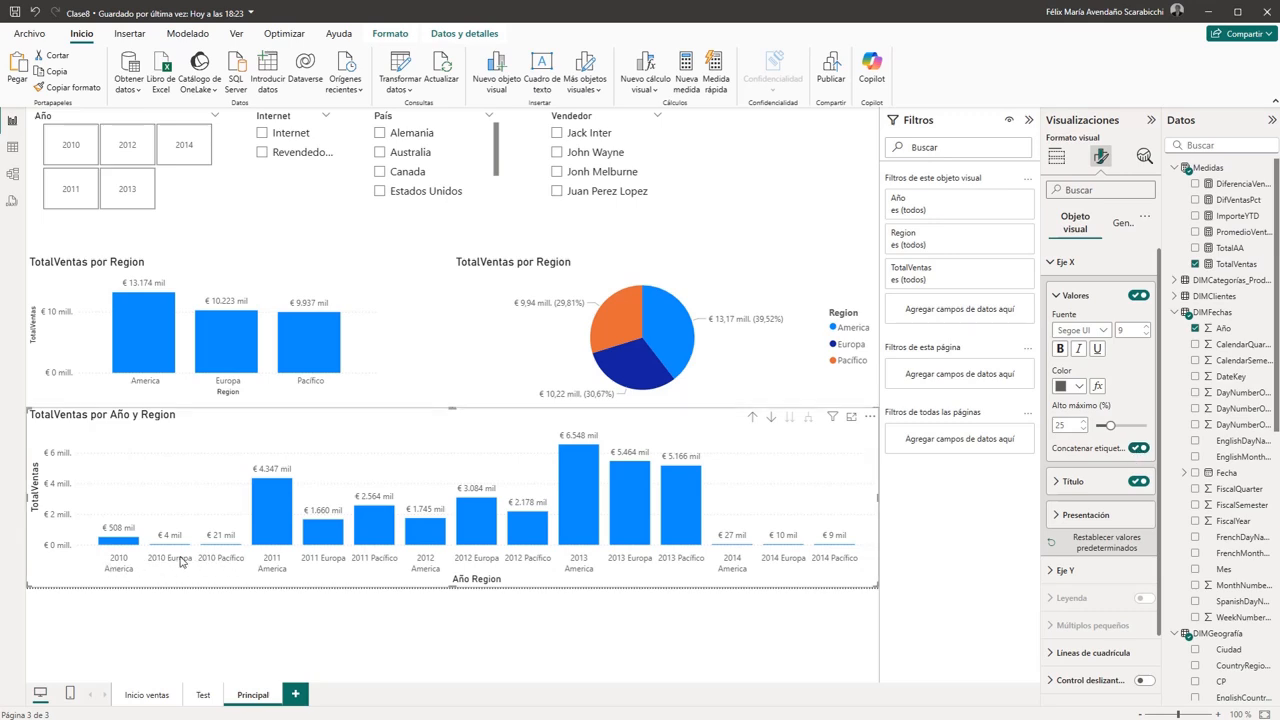
- Drill the TotalVentas por Año y Region chart up to year, expand it back to region, and turn off X-axis label concatenation
left_click(752, 417)
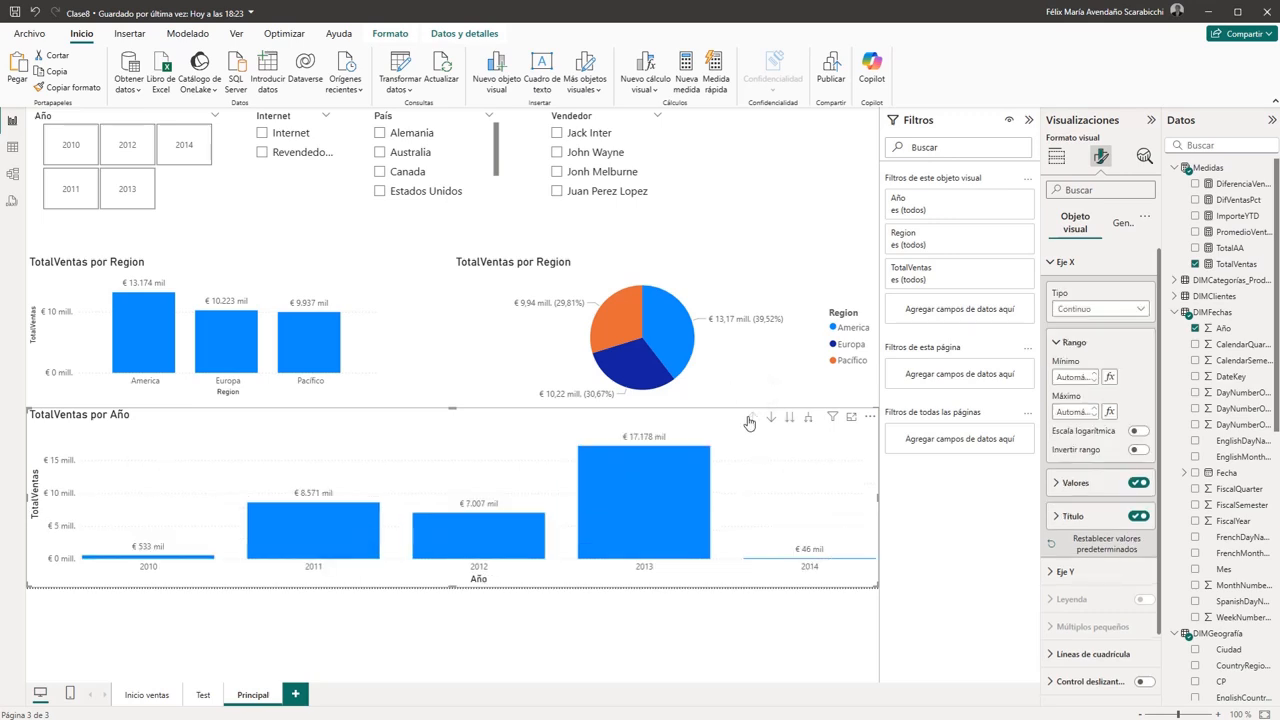
left_click(809, 418)
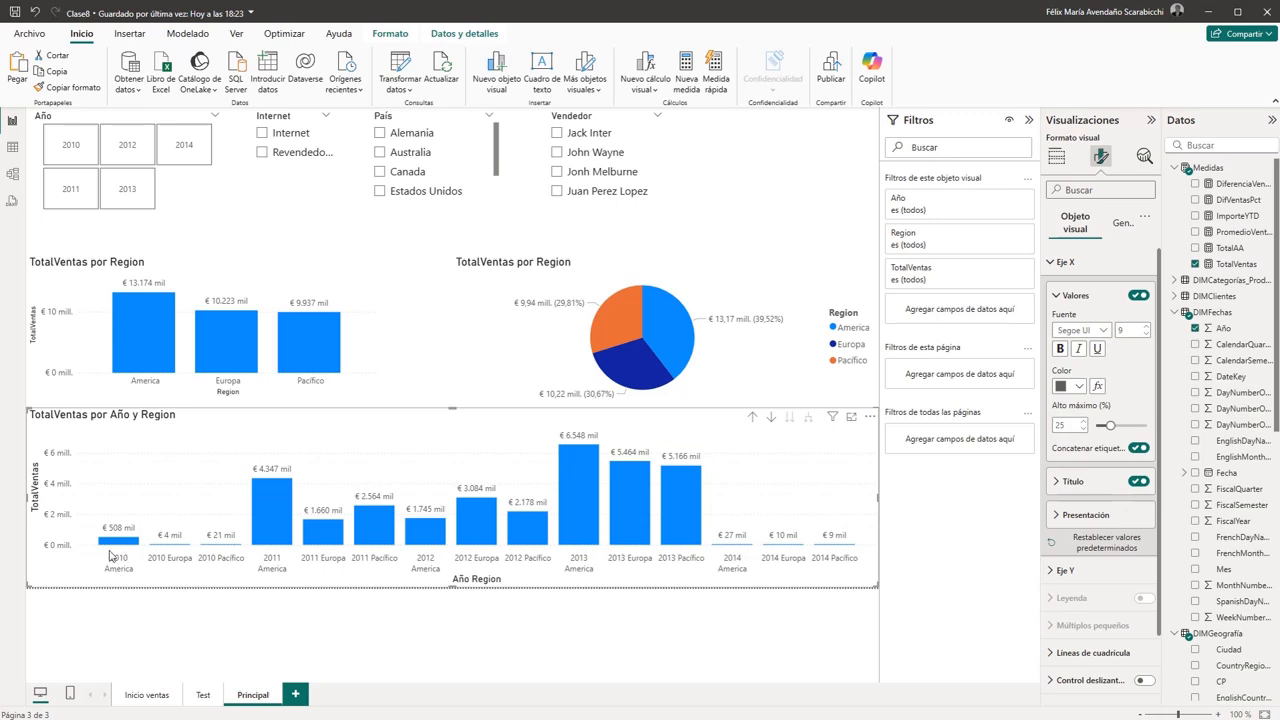
left_click(1136, 448)
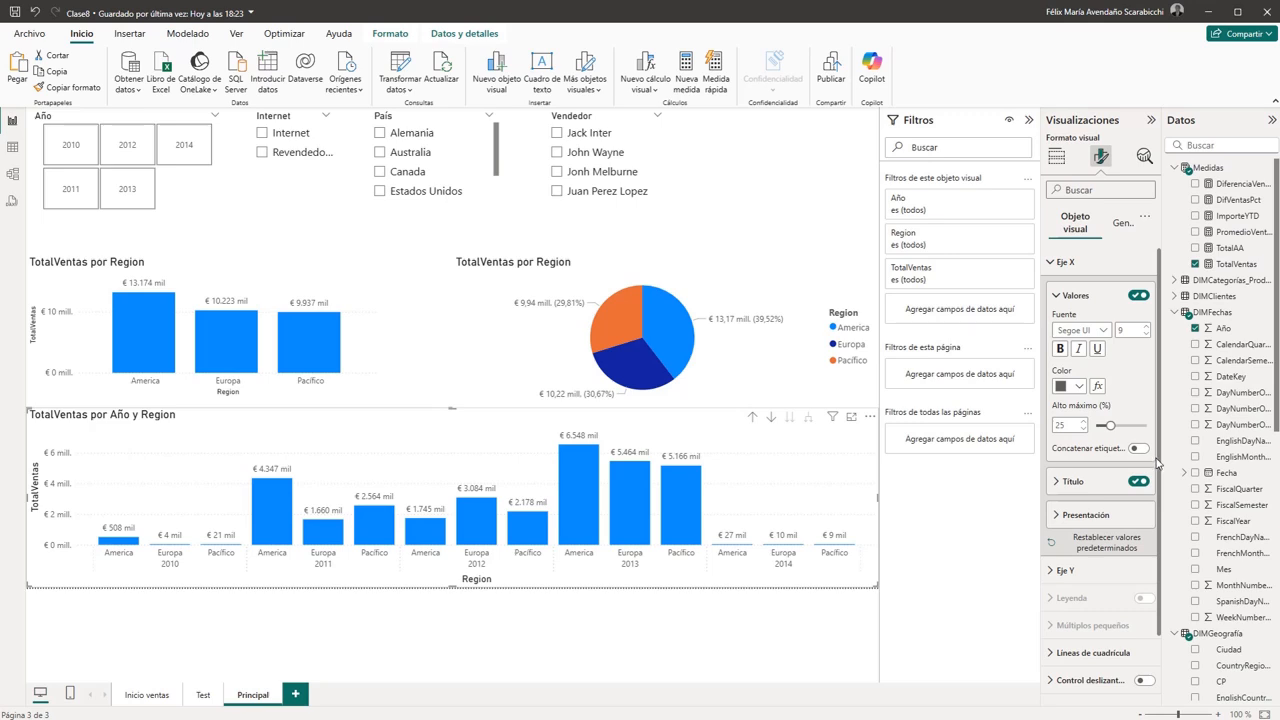
- Try xxx as the X-axis title text of the TotalVentas por Año y Region chart and clear it
left_click(1055, 484)
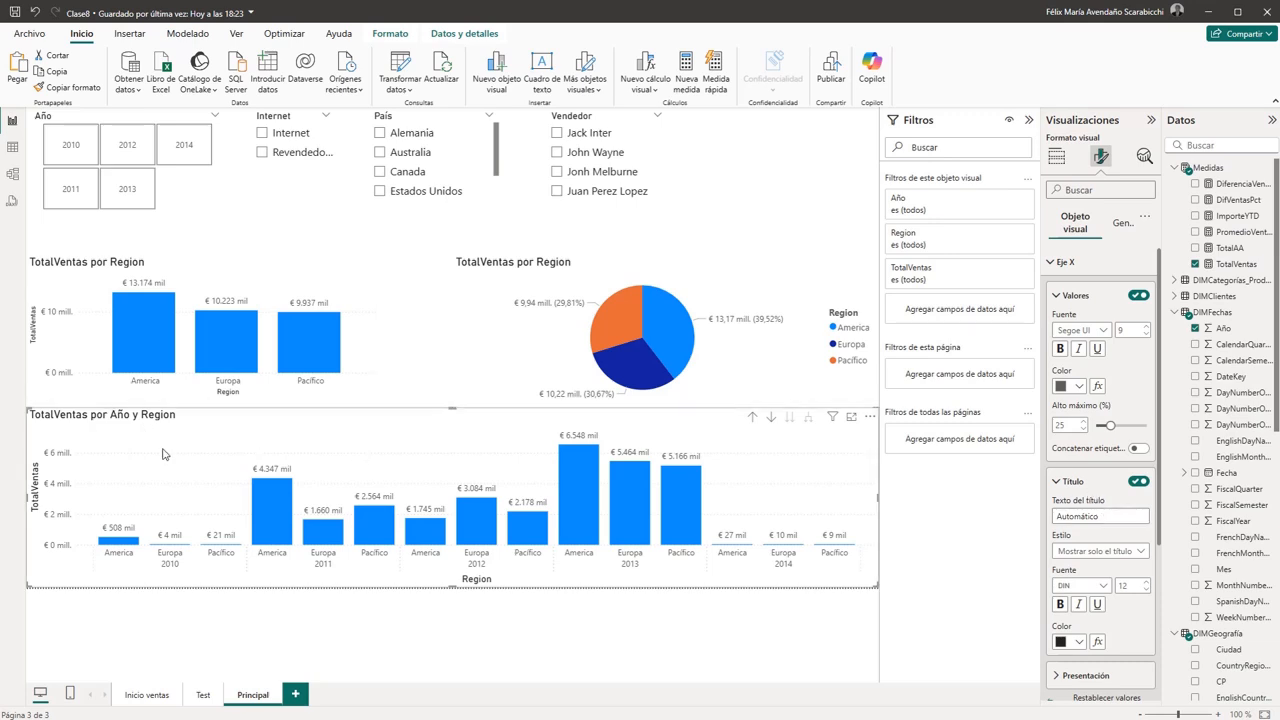
left_click(1104, 516)
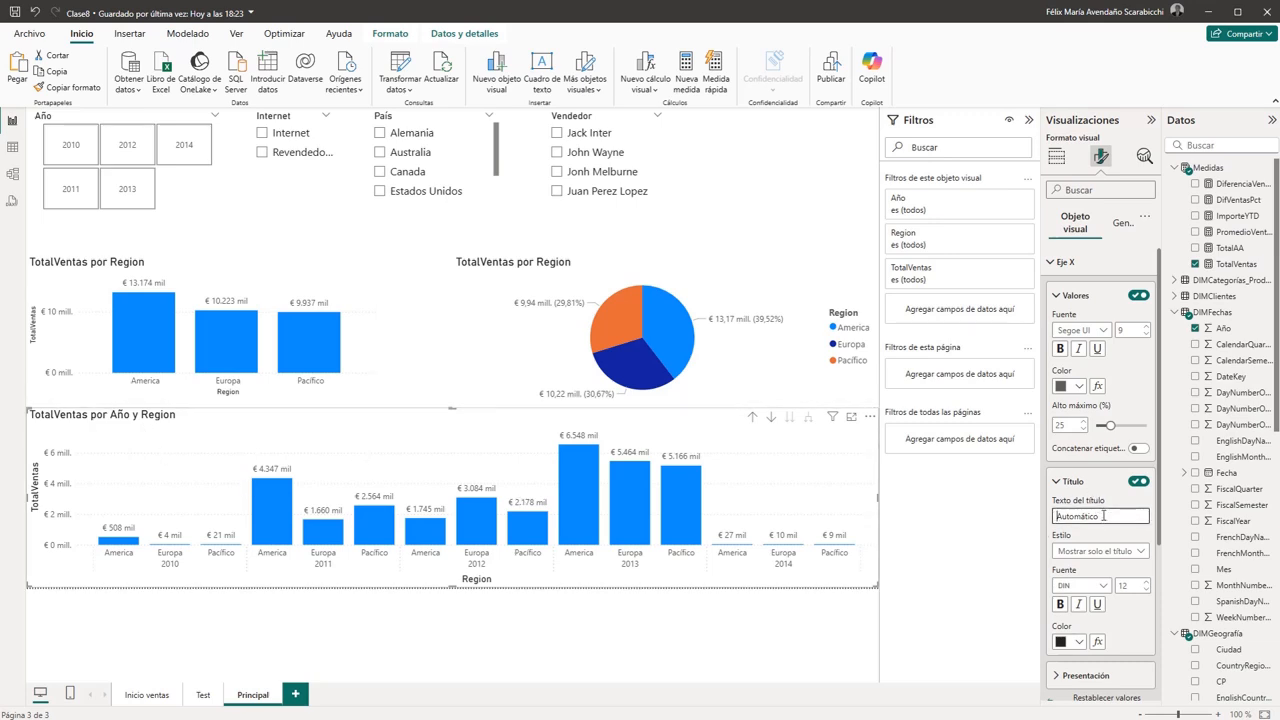
type("xxx")
left_click_drag(1101, 514, 1018, 517)
key("BackSpace")
left_click(482, 583)
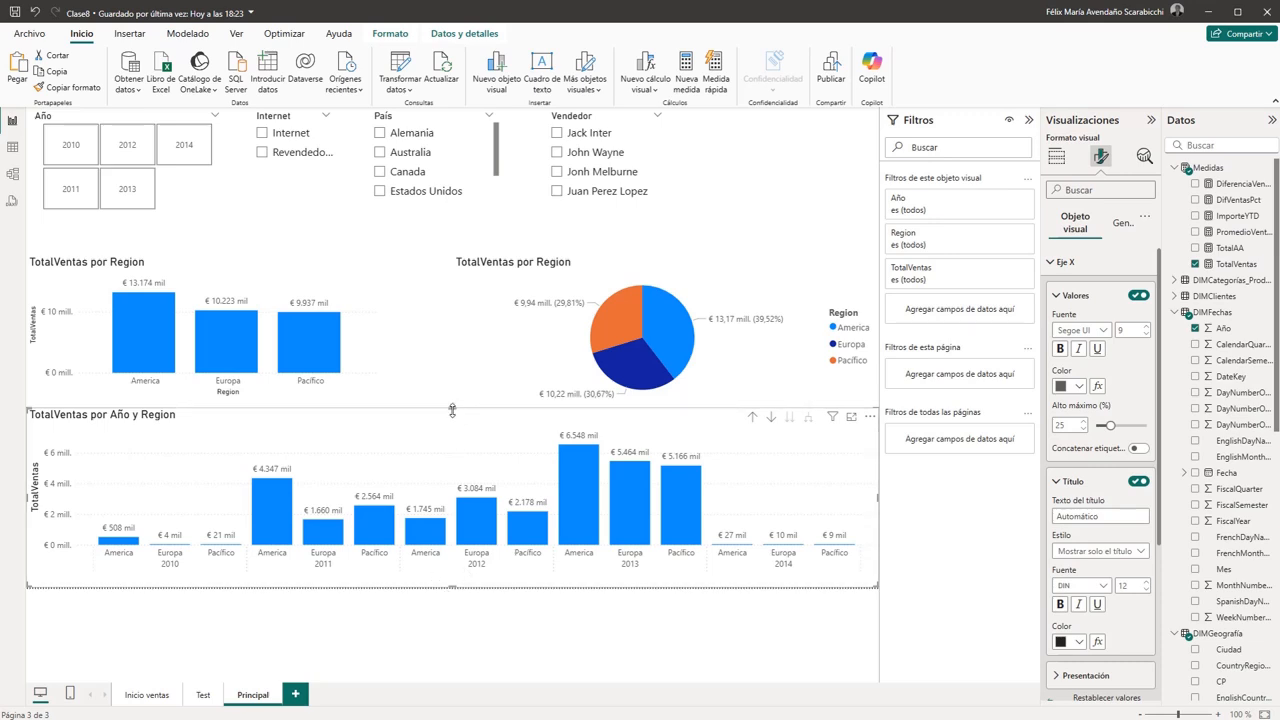
- Set the X-axis title text of the TotalVentas por Año y Region chart to Región and deselect the chart
mouse_move(454, 409)
left_mouse_down()
mouse_move(455, 390)
mouse_move(453, 408)
left_mouse_up()
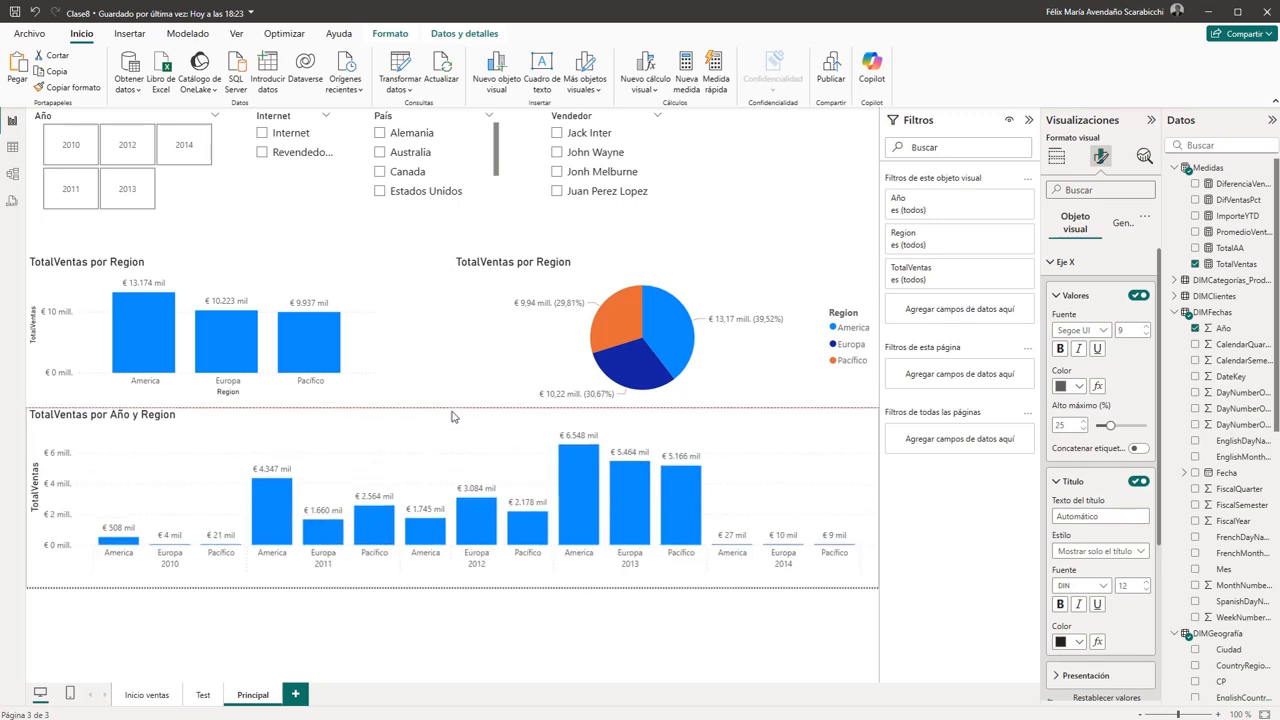
left_click_drag(452, 413, 452, 409)
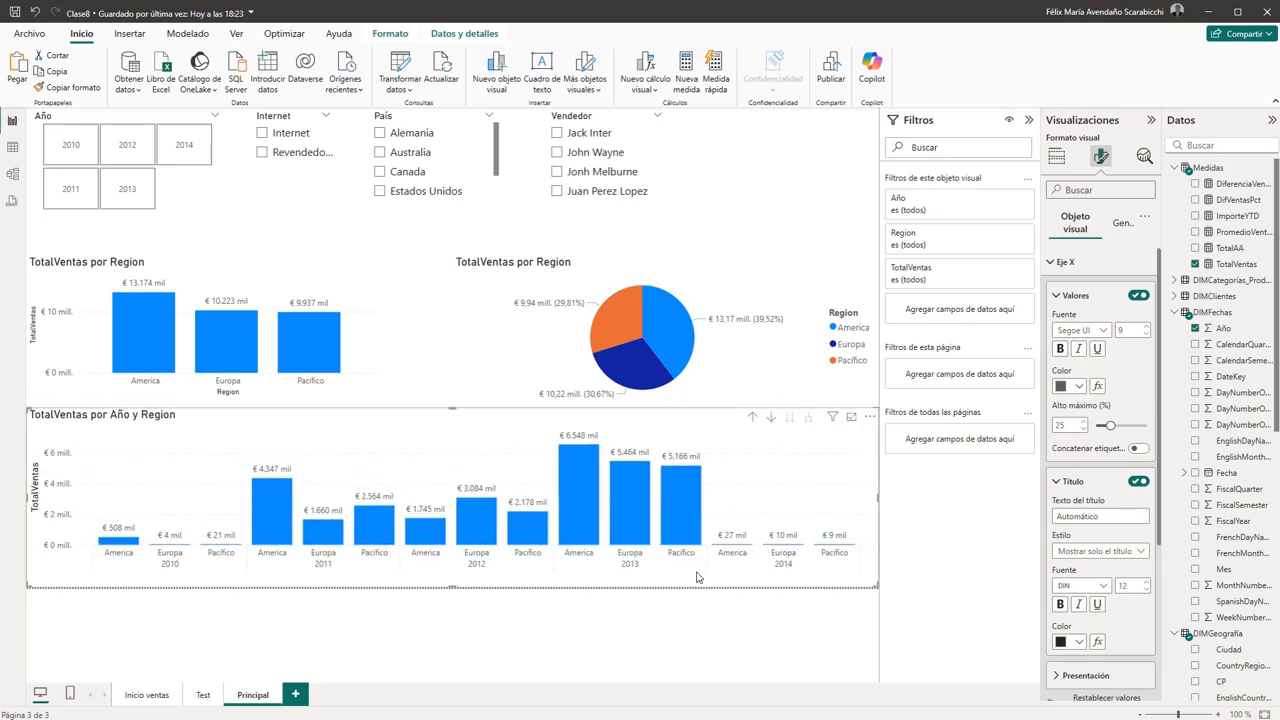
left_click(1109, 514)
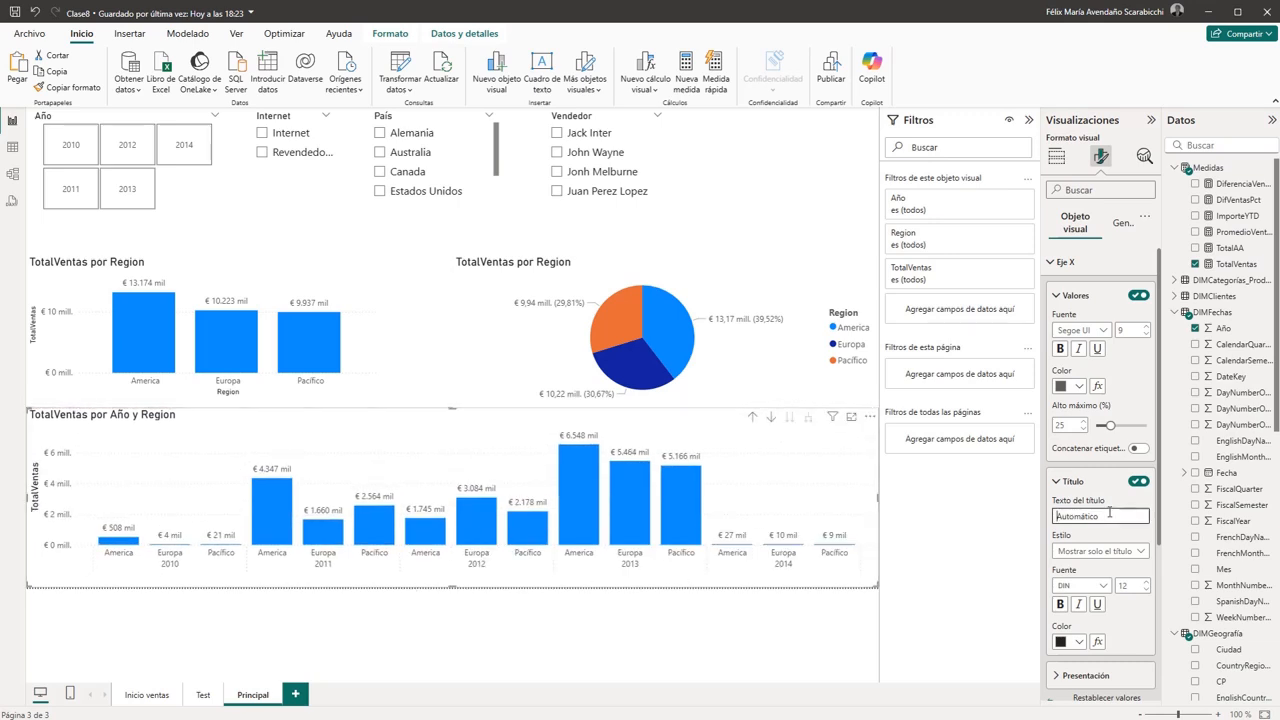
type("Región")
left_click(510, 598)
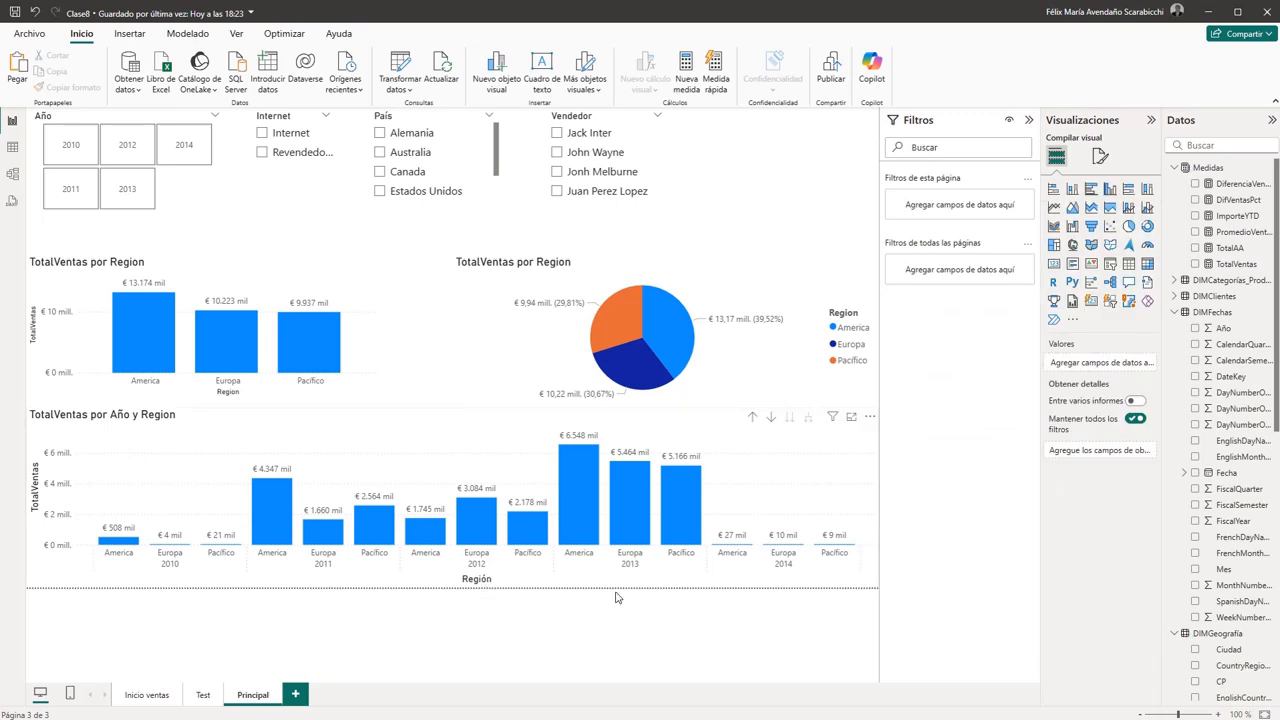
- Set the X-axis title text of the TotalVentas por Año y Region chart to Año/Región
left_click(481, 585)
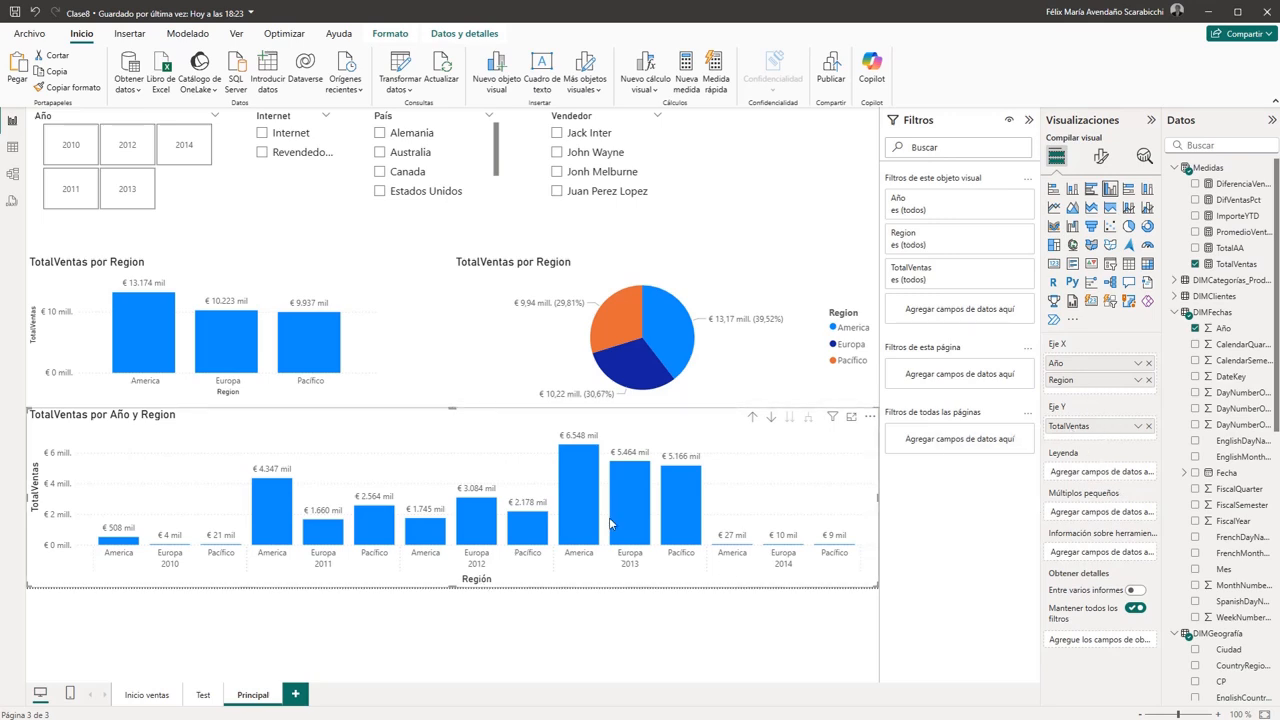
left_click(1101, 158)
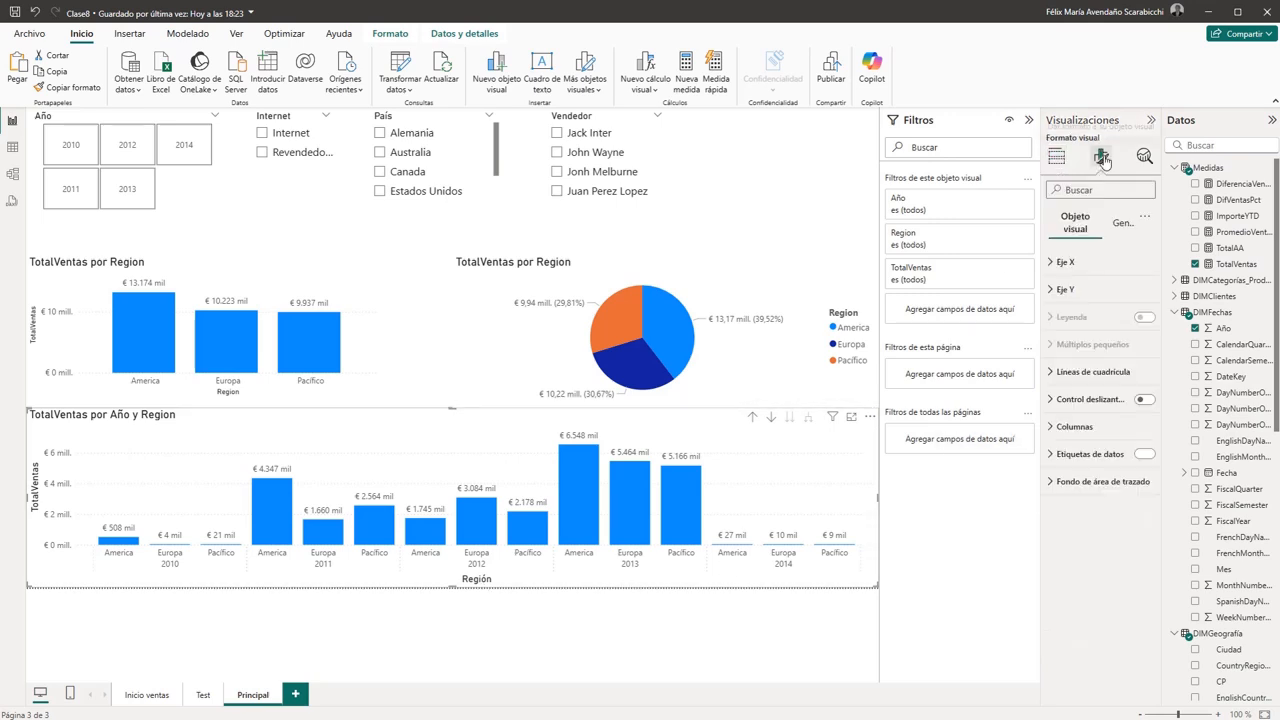
left_click(1055, 265)
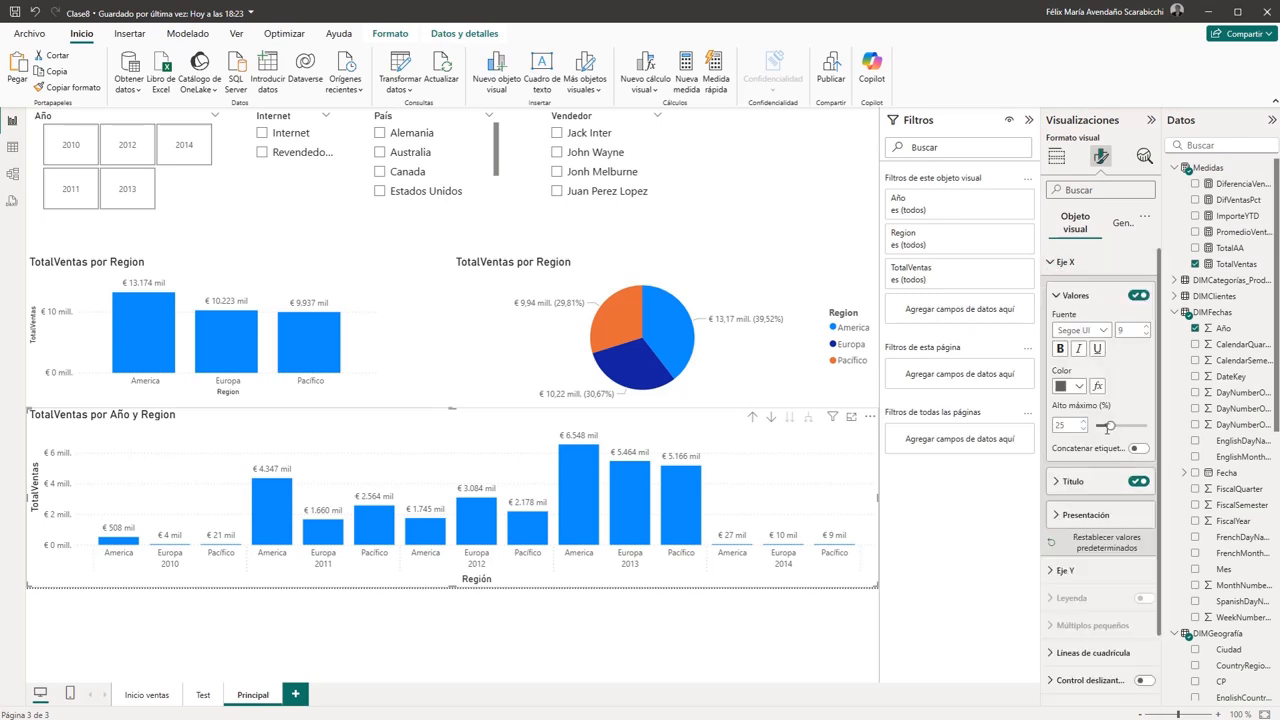
scroll(1108, 438, "down", 1)
left_click(1068, 416)
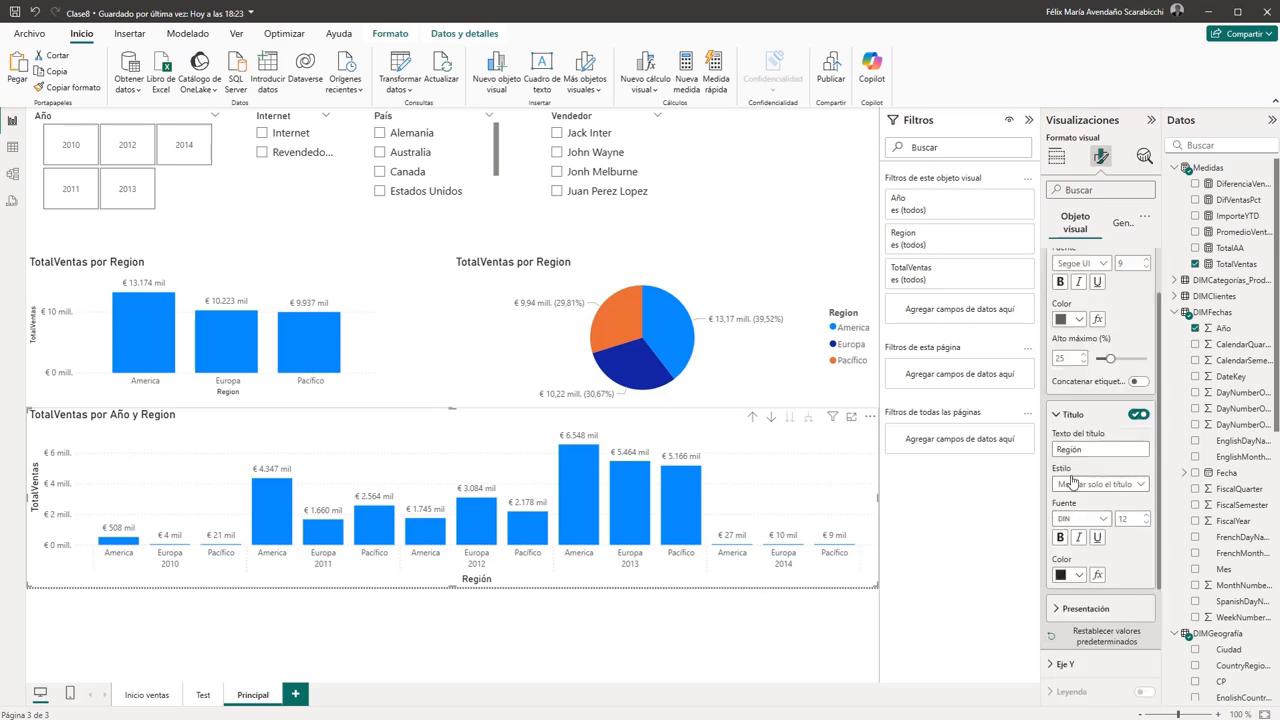
left_click(1056, 449)
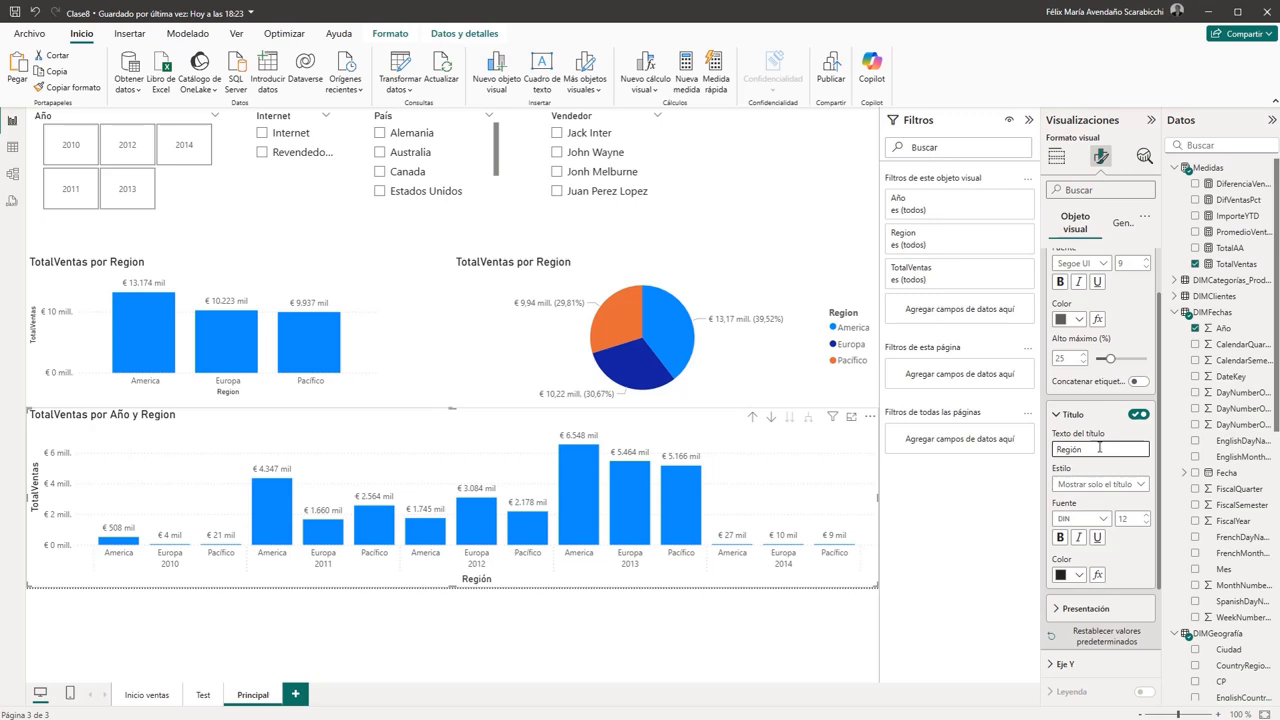
type("Año/")
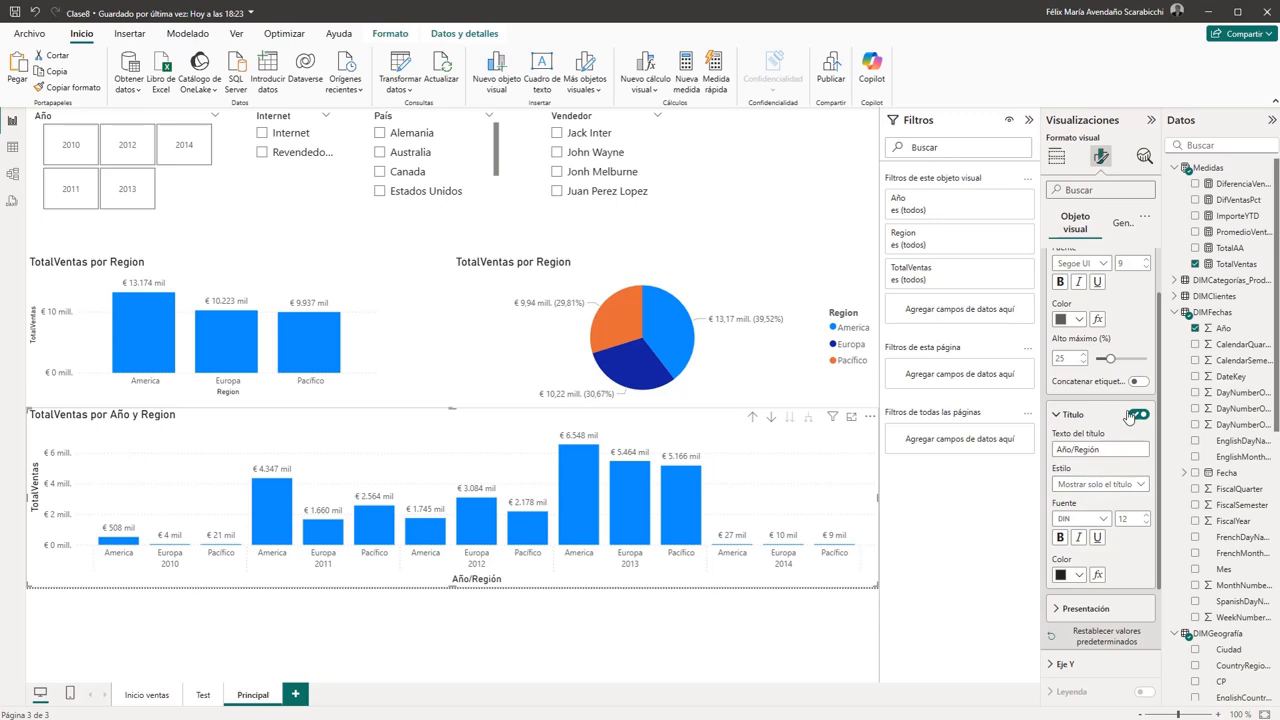
- Try a minimum category width of 102 on the X axis of the TotalVentas por Año y Region chart and return it to 20
scroll(1145, 420, "down", 2)
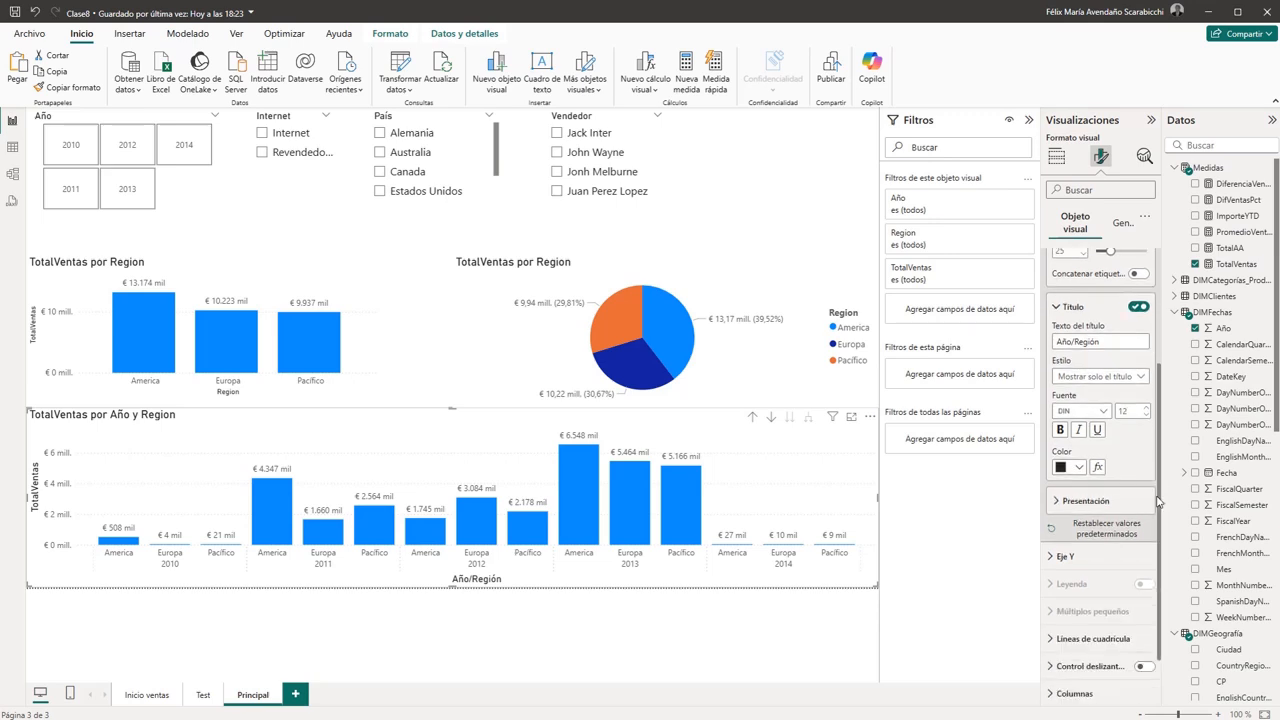
scroll(1160, 450, "down", 1)
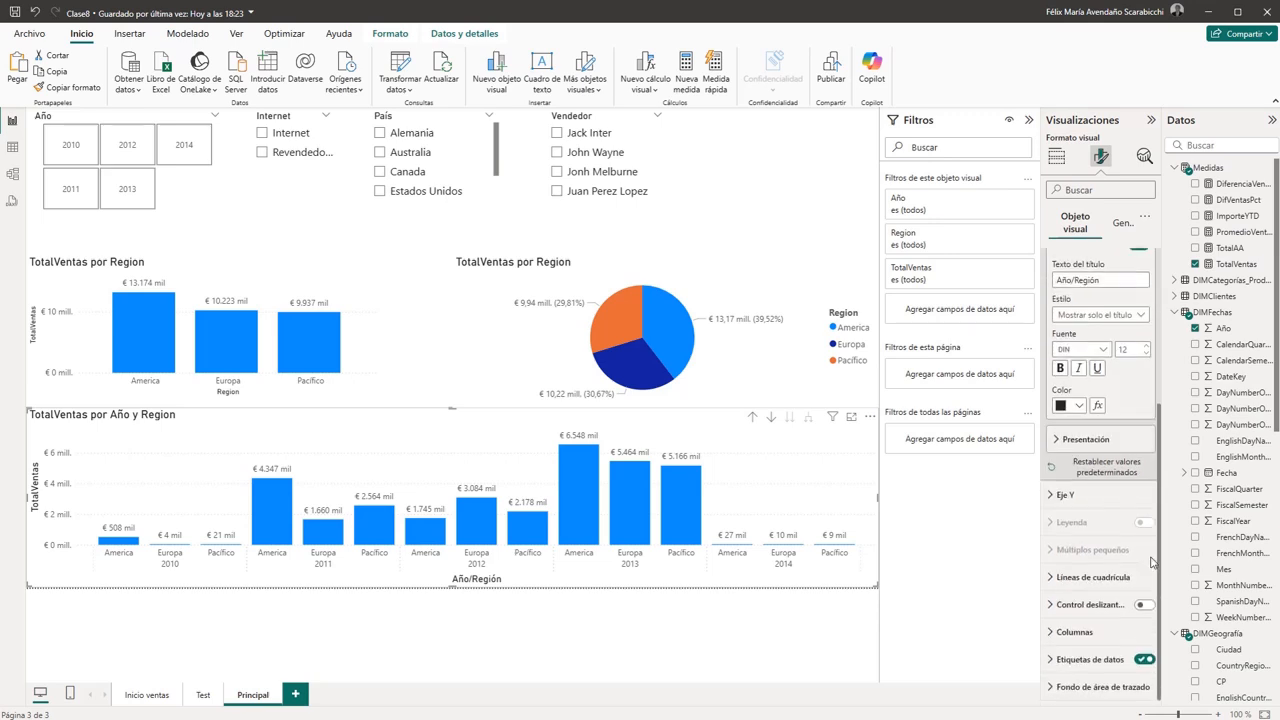
left_click(1087, 440)
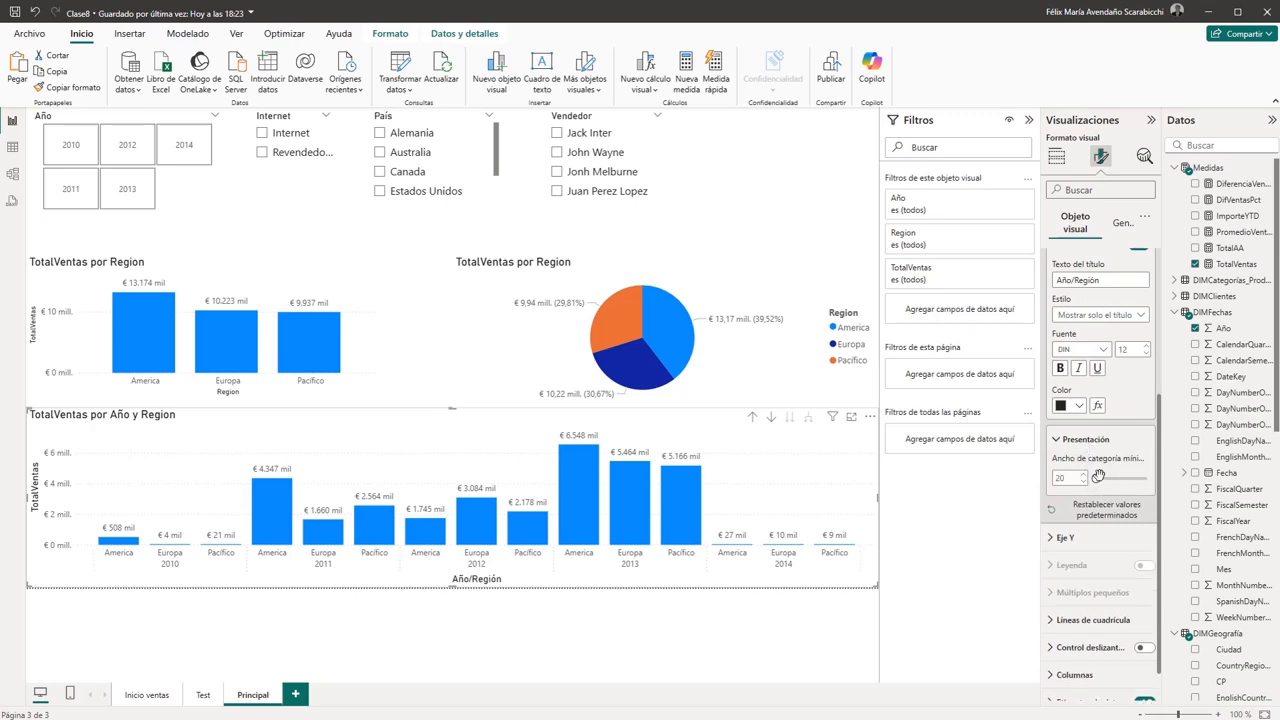
mouse_move(1095, 478)
left_mouse_down()
mouse_move(1116, 478)
mouse_move(1077, 484)
left_mouse_up()
mouse_move(1096, 478)
left_mouse_down()
mouse_move(1123, 479)
mouse_move(1084, 486)
left_mouse_up()
left_click_drag(1096, 479, 1122, 479)
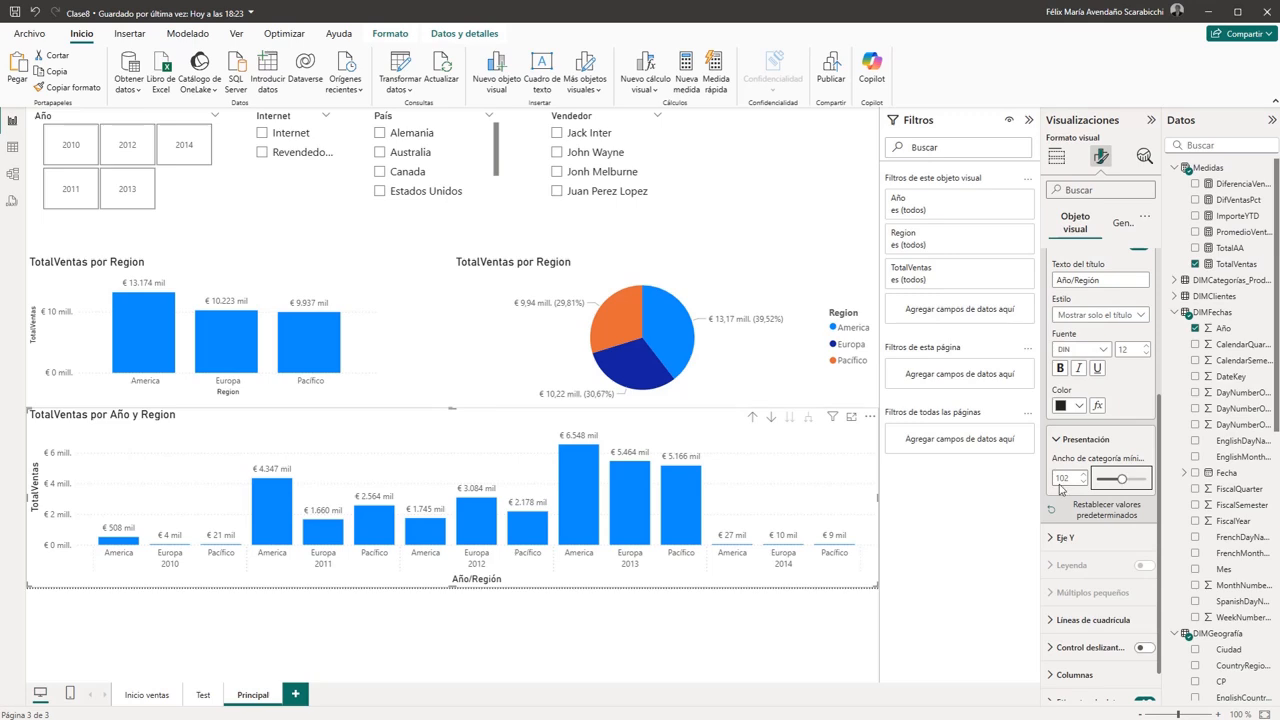
left_click_drag(562, 586, 349, 591)
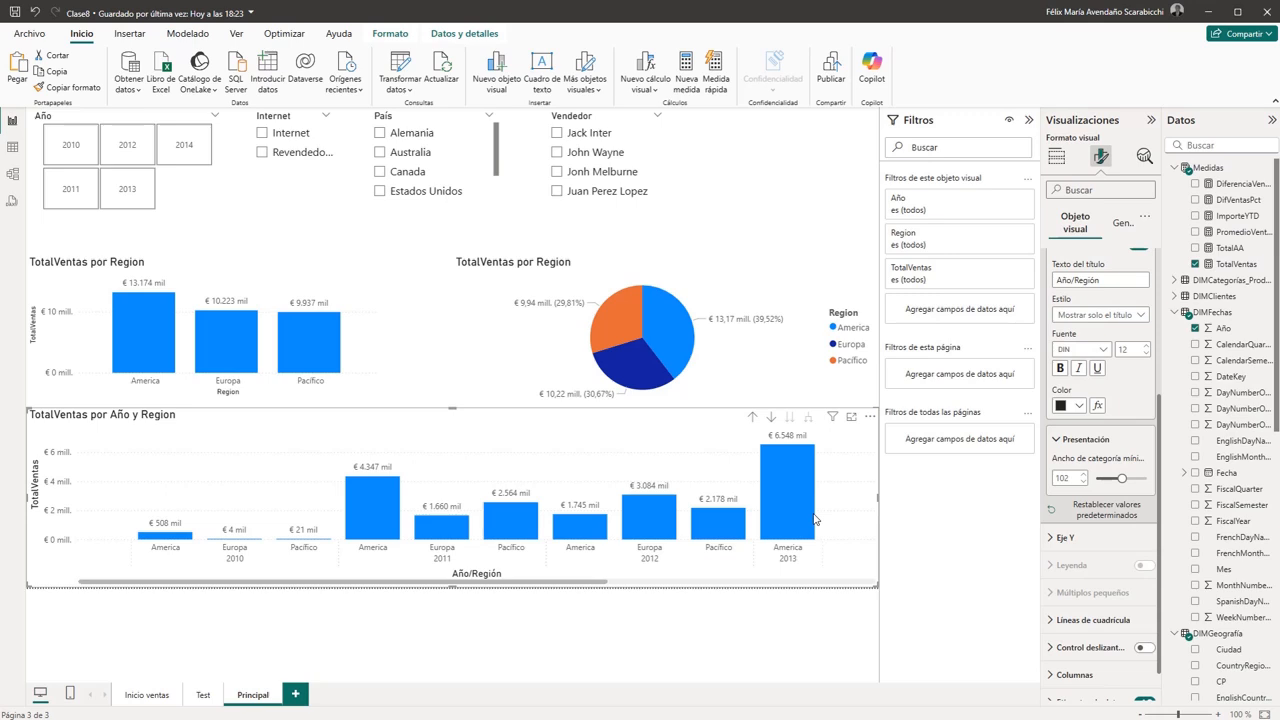
left_click_drag(1121, 480, 1097, 480)
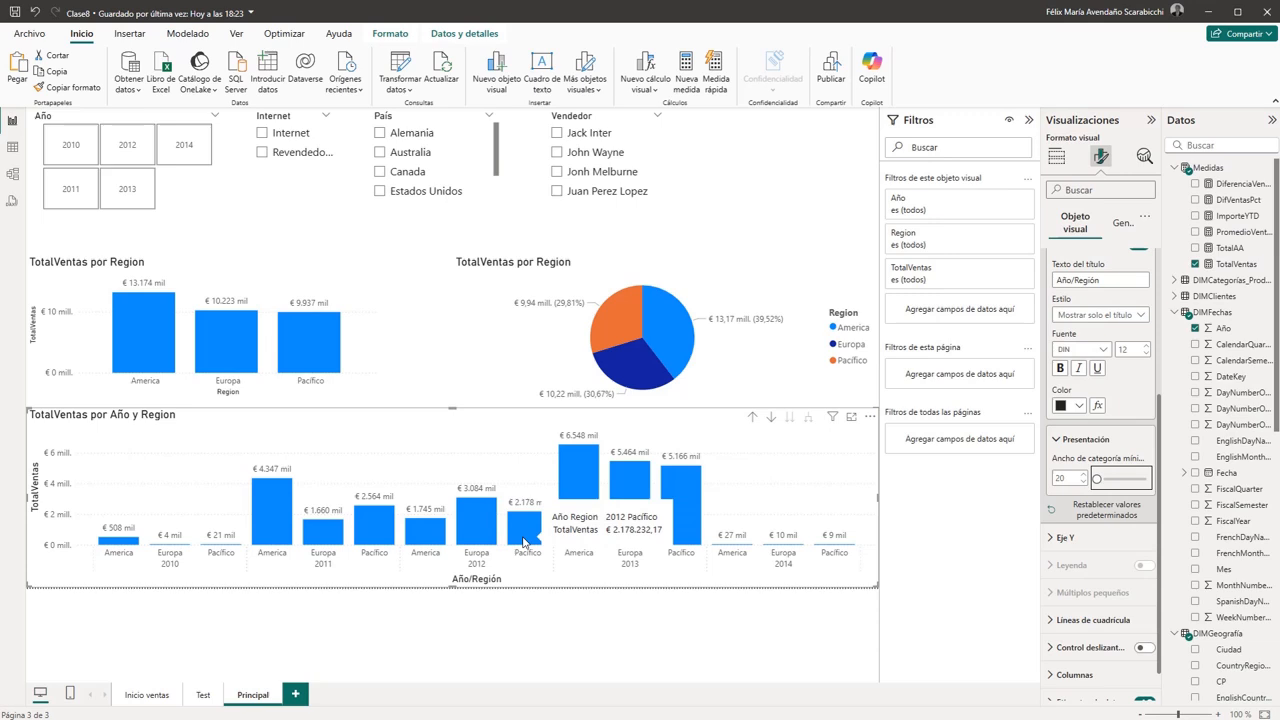
- Format the horizontal gridlines of the TotalVentas por Año y Region chart in dark grey with the Guiones line style
left_click(1064, 541)
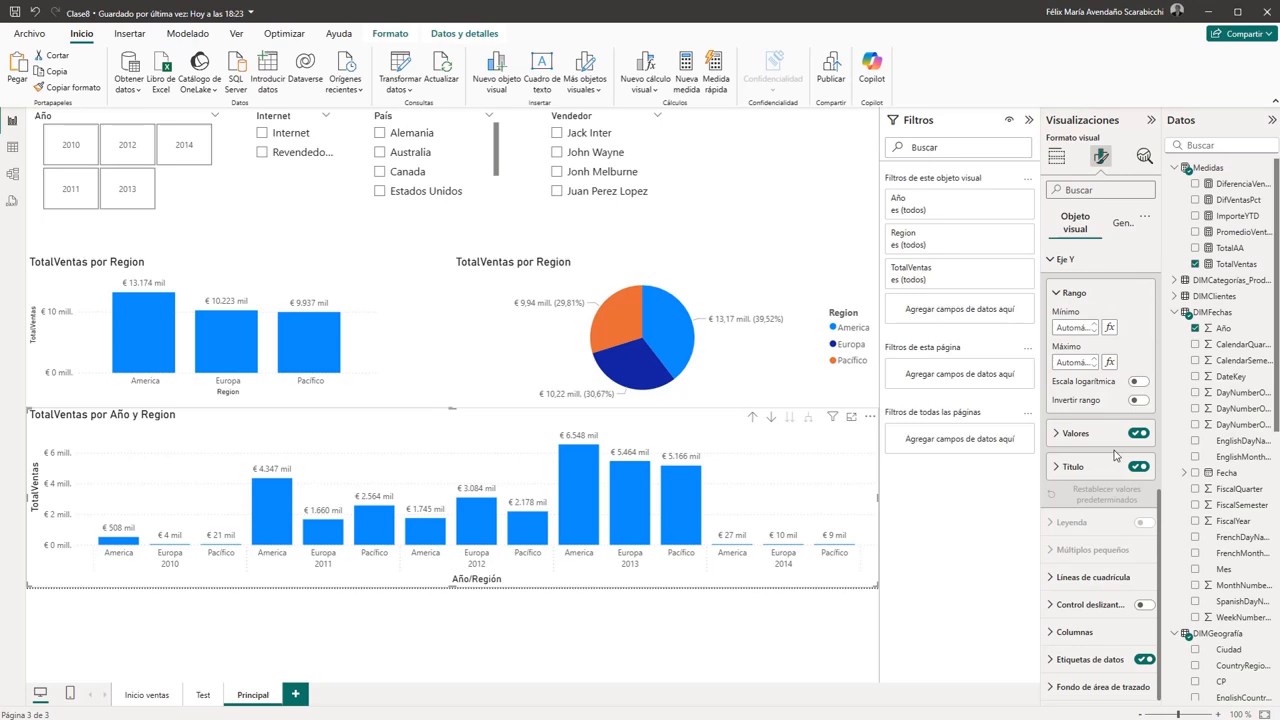
left_click(1088, 577)
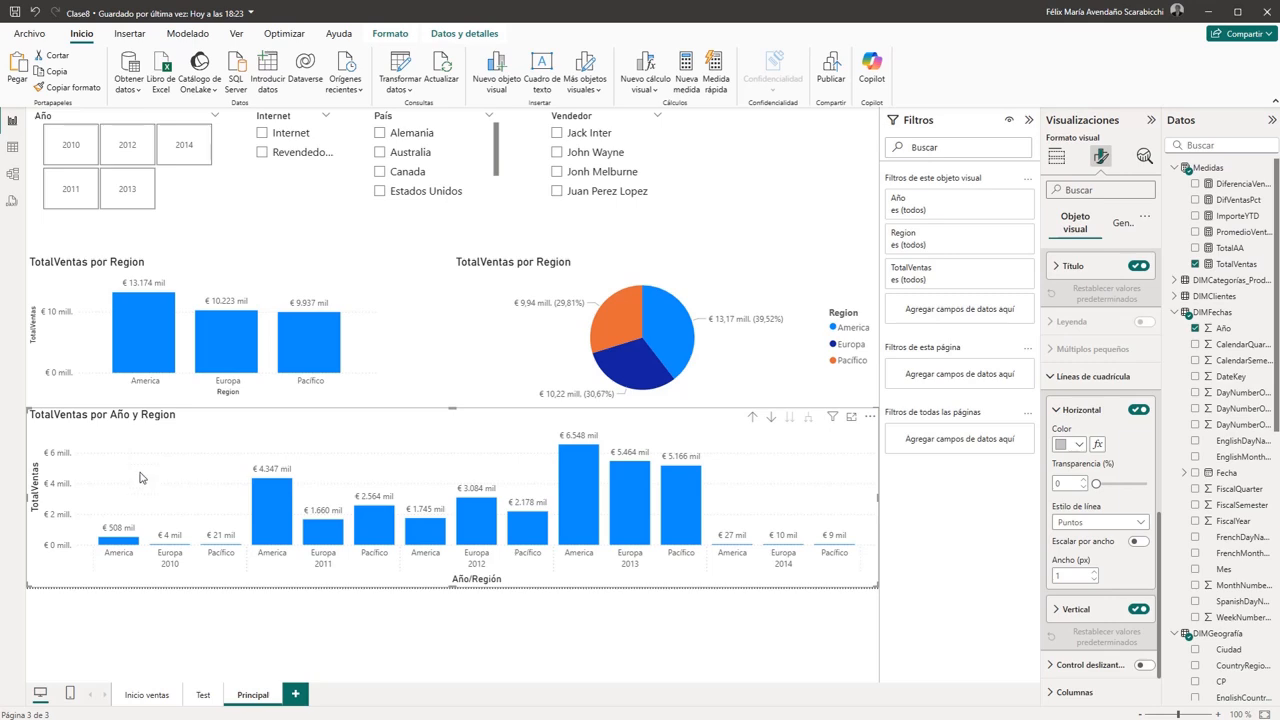
left_click(1080, 446)
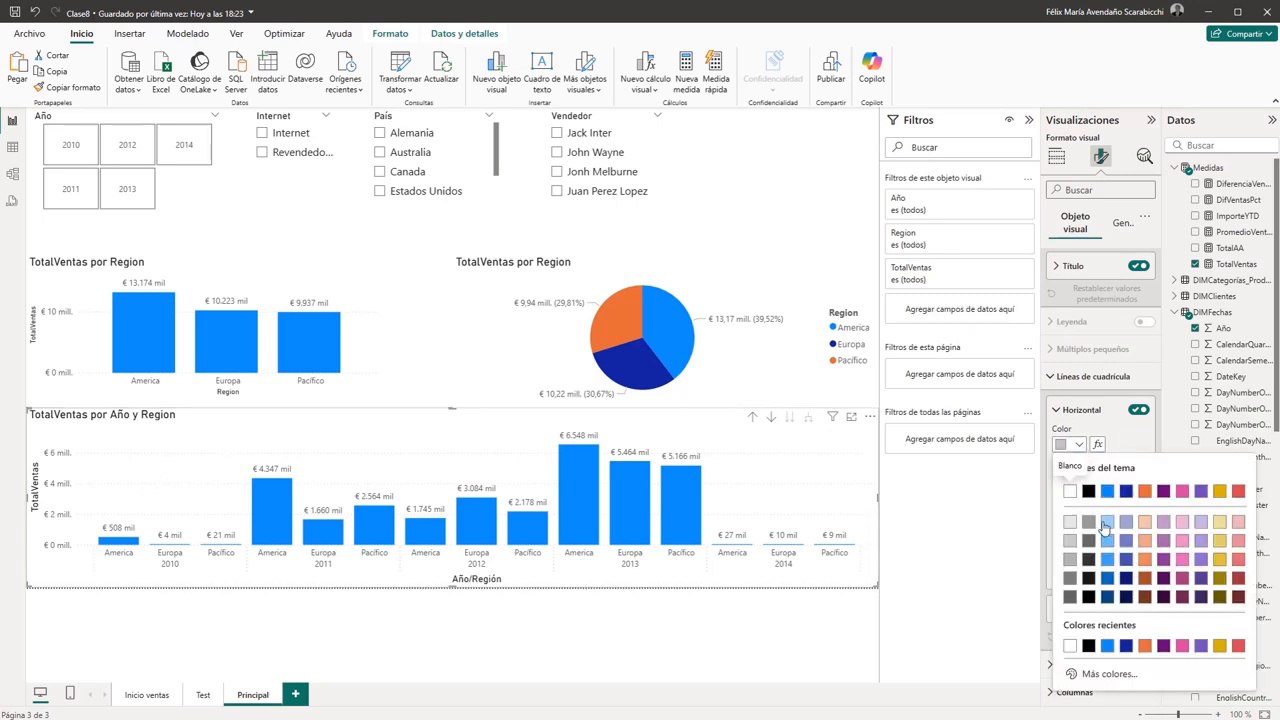
left_click(1088, 542)
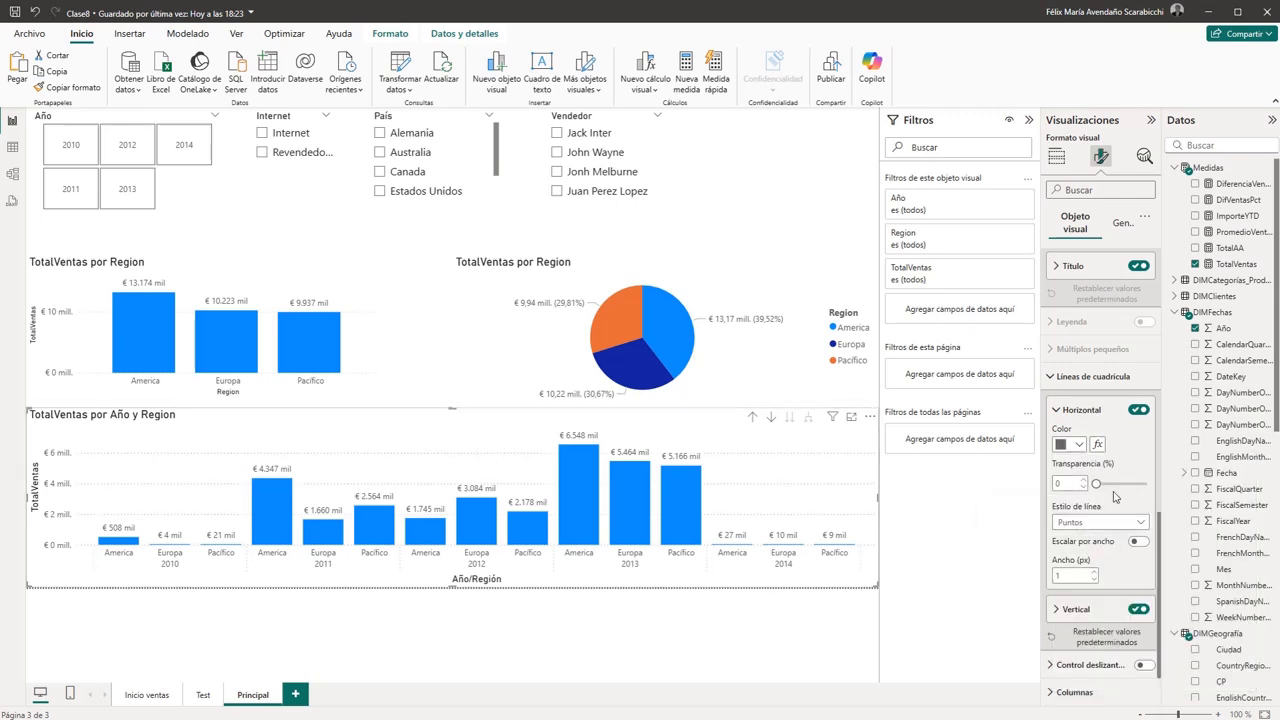
scroll(1115, 495, "down", 1)
left_click(1141, 463)
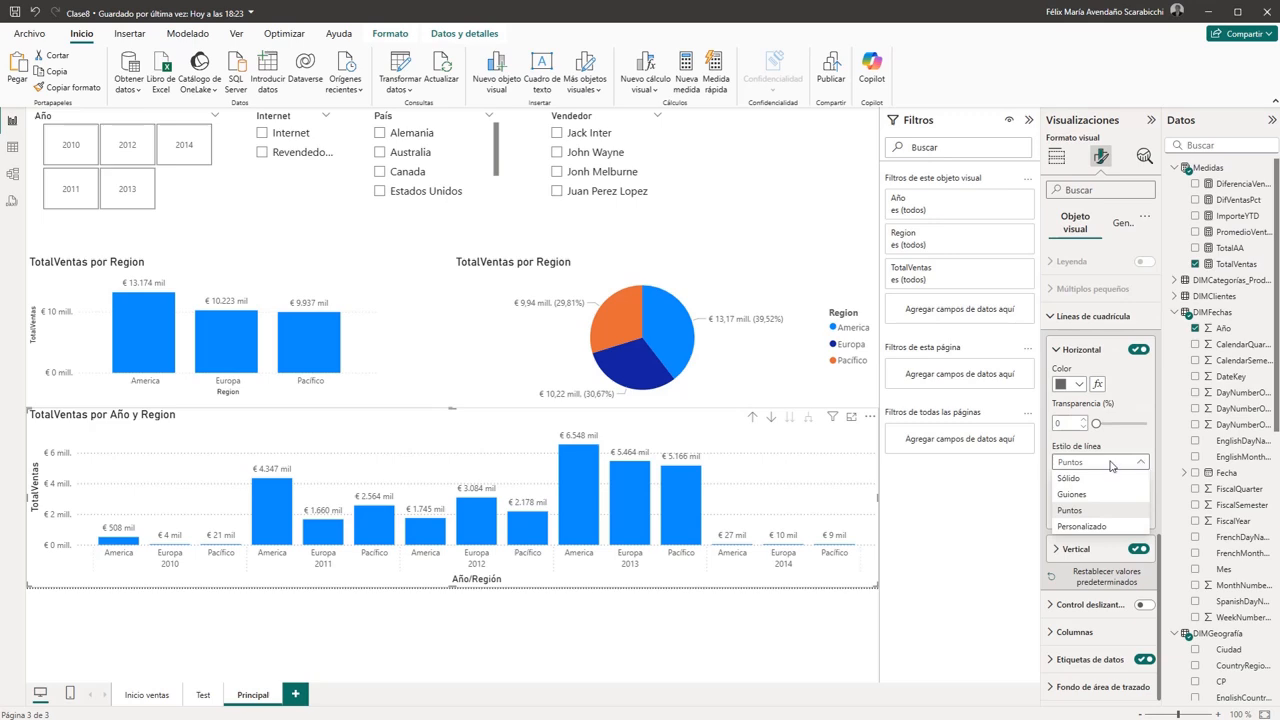
left_click(1071, 508)
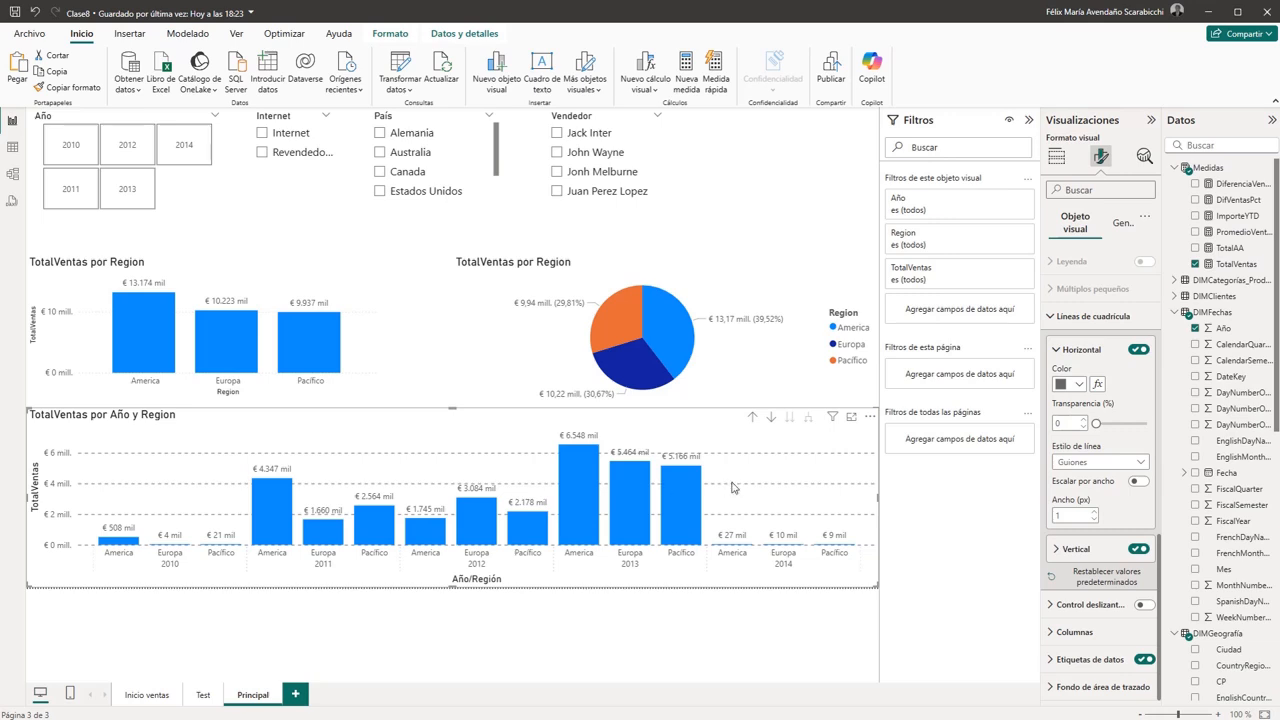
- Set the colour of the vertical gridlines in the TotalVentas por Año y Region chart to black
left_click(1066, 550)
scroll(1108, 503, "down", 3)
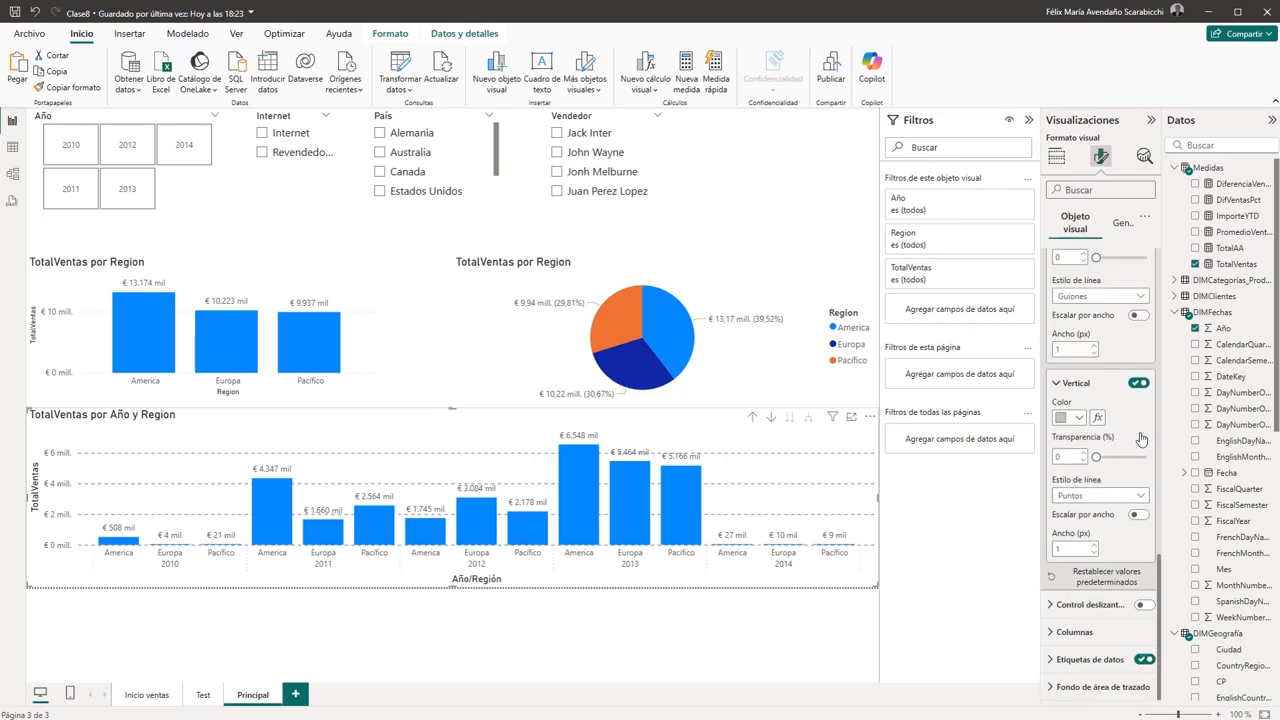
left_click(1079, 417)
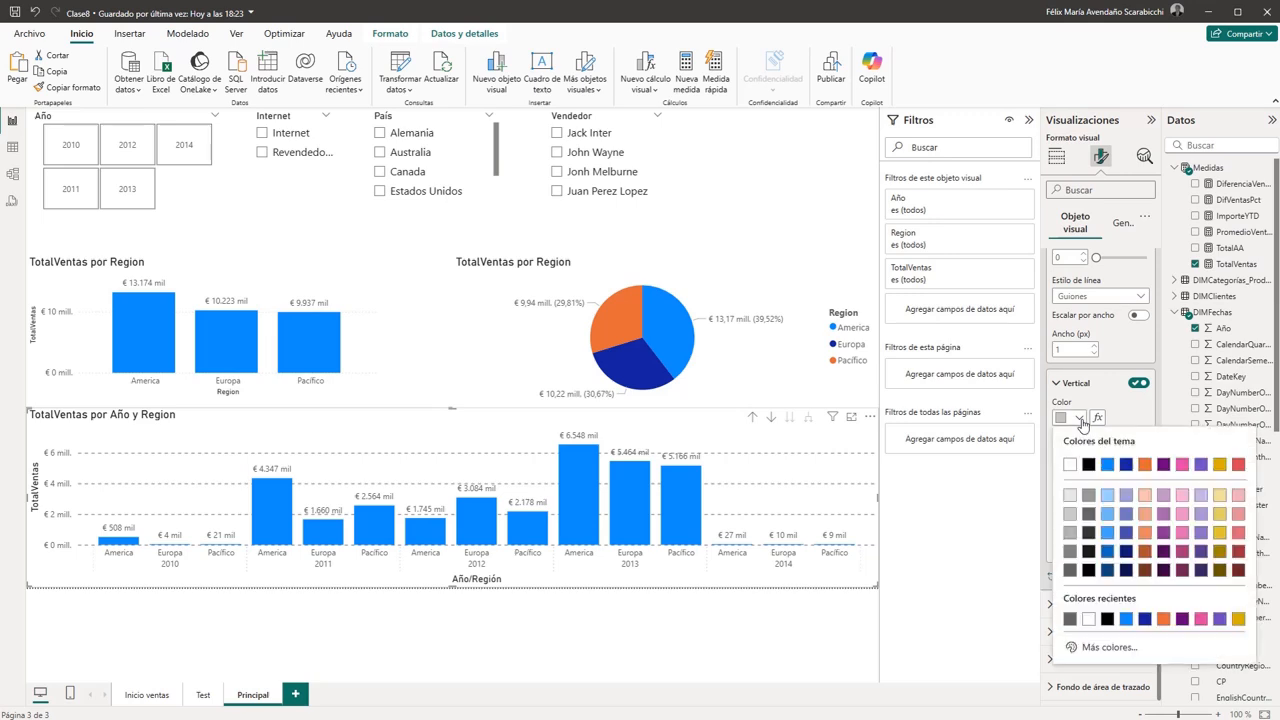
left_click(1092, 463)
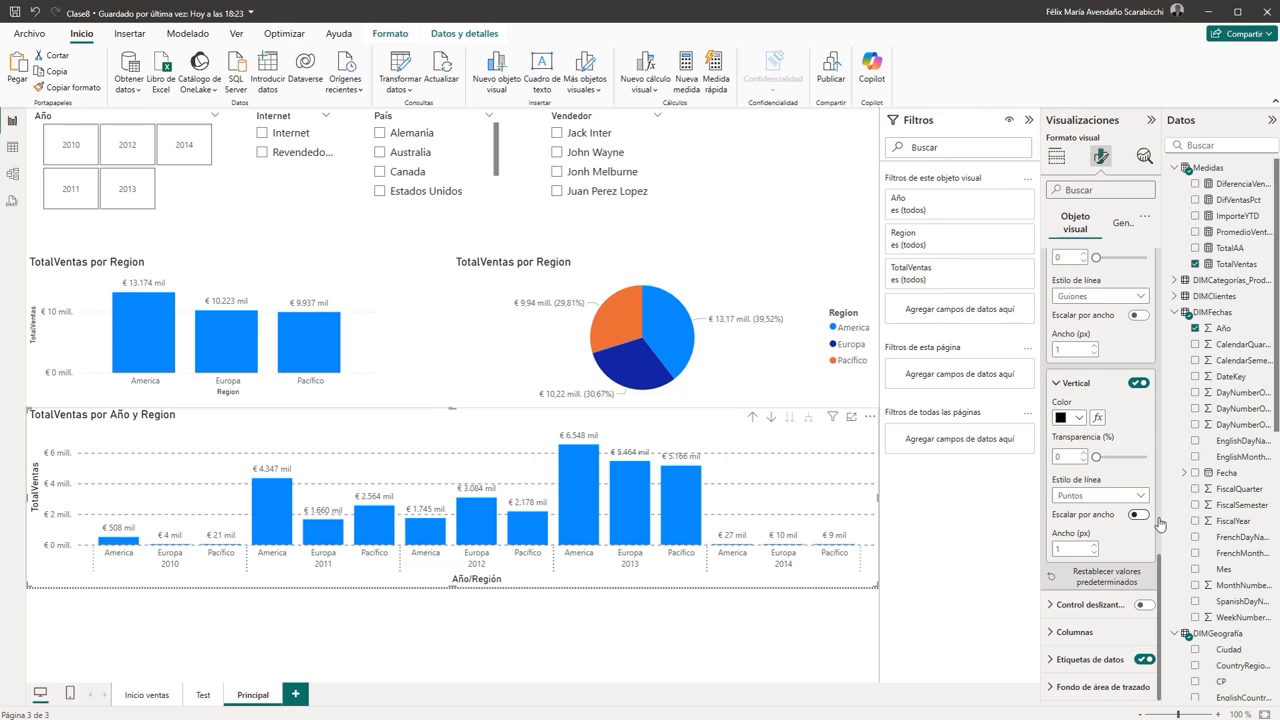
- Review the zoom slider options and the column categories available for individual formatting in the TotalVentas por Año y Region chart
left_click(1085, 604)
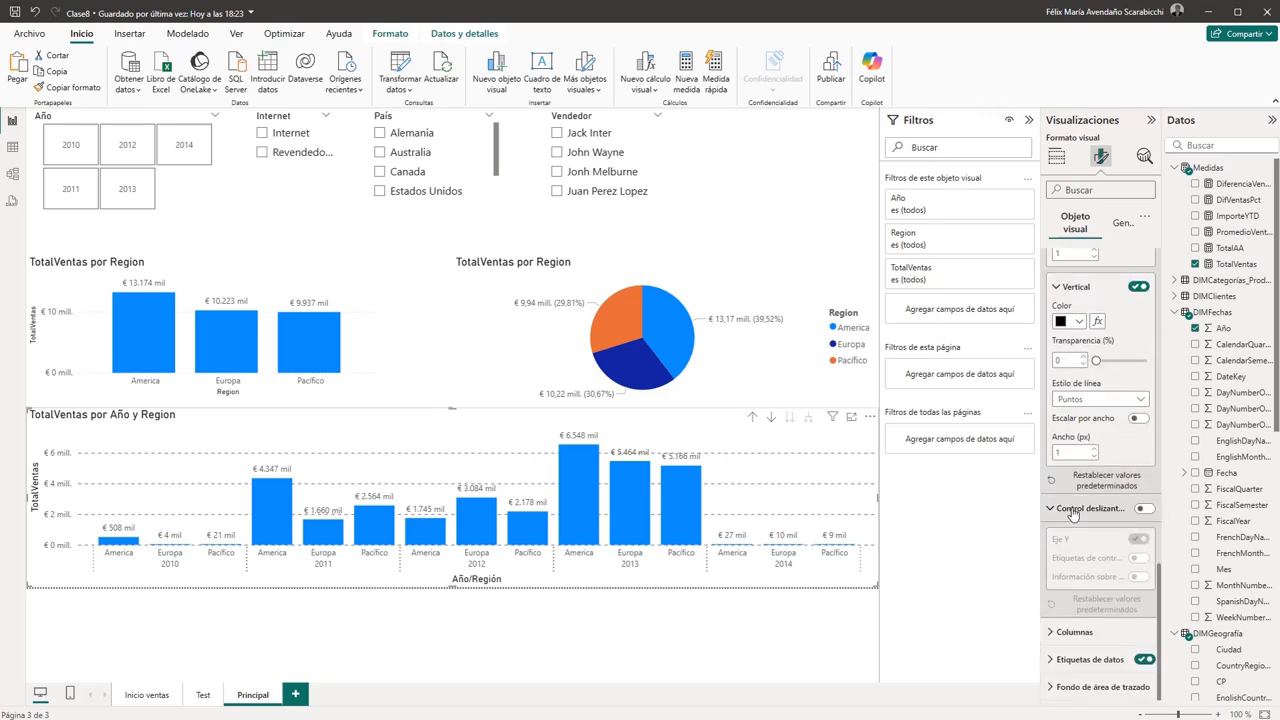
left_click(1085, 509)
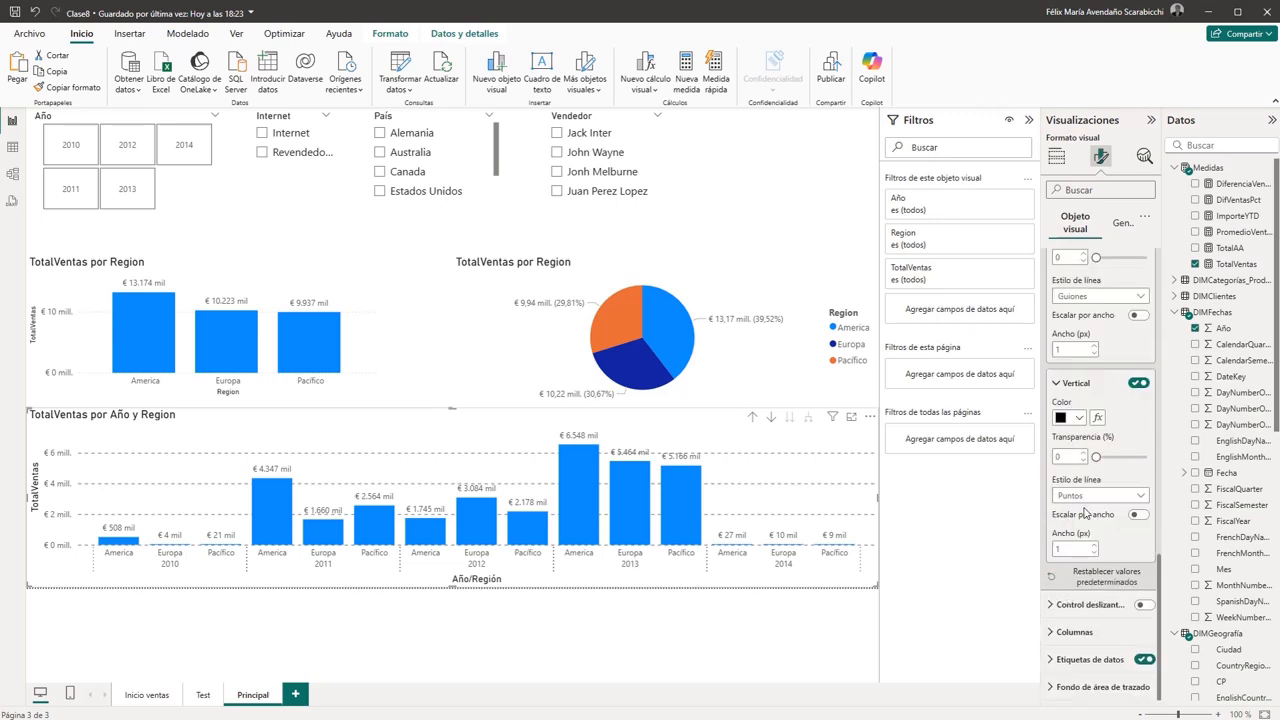
left_click(1072, 632)
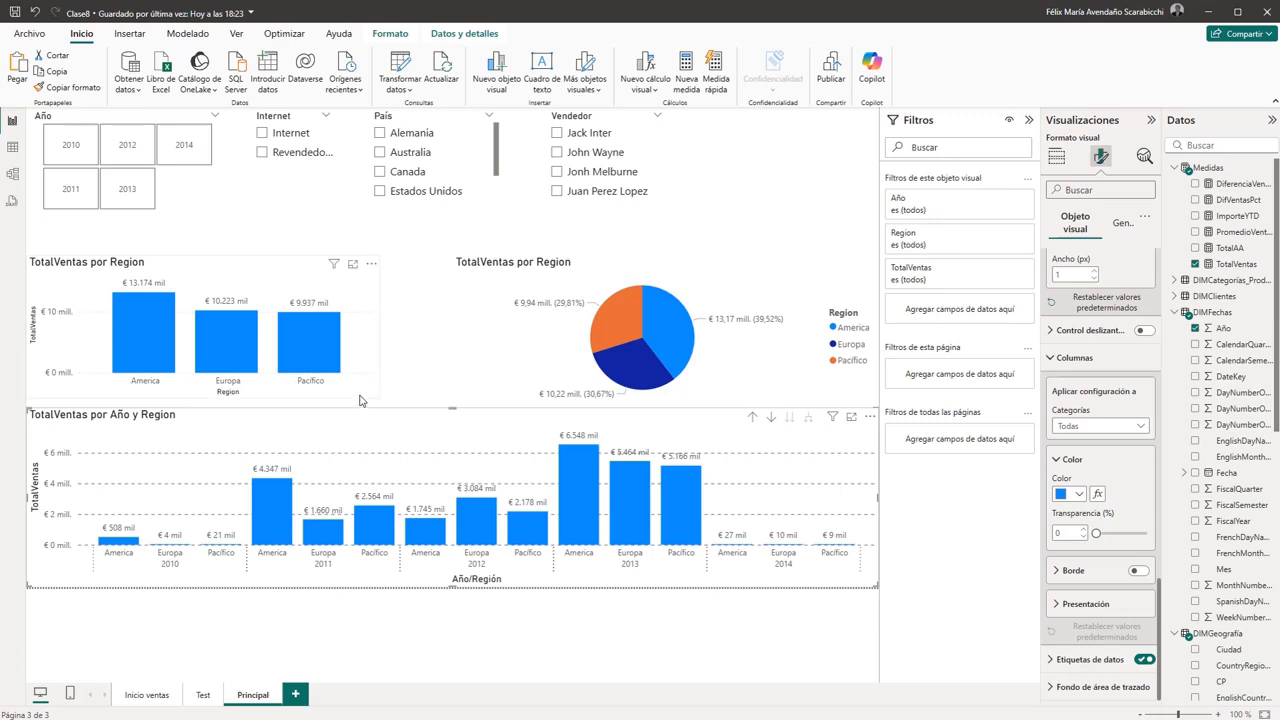
mouse_move(157, 348)
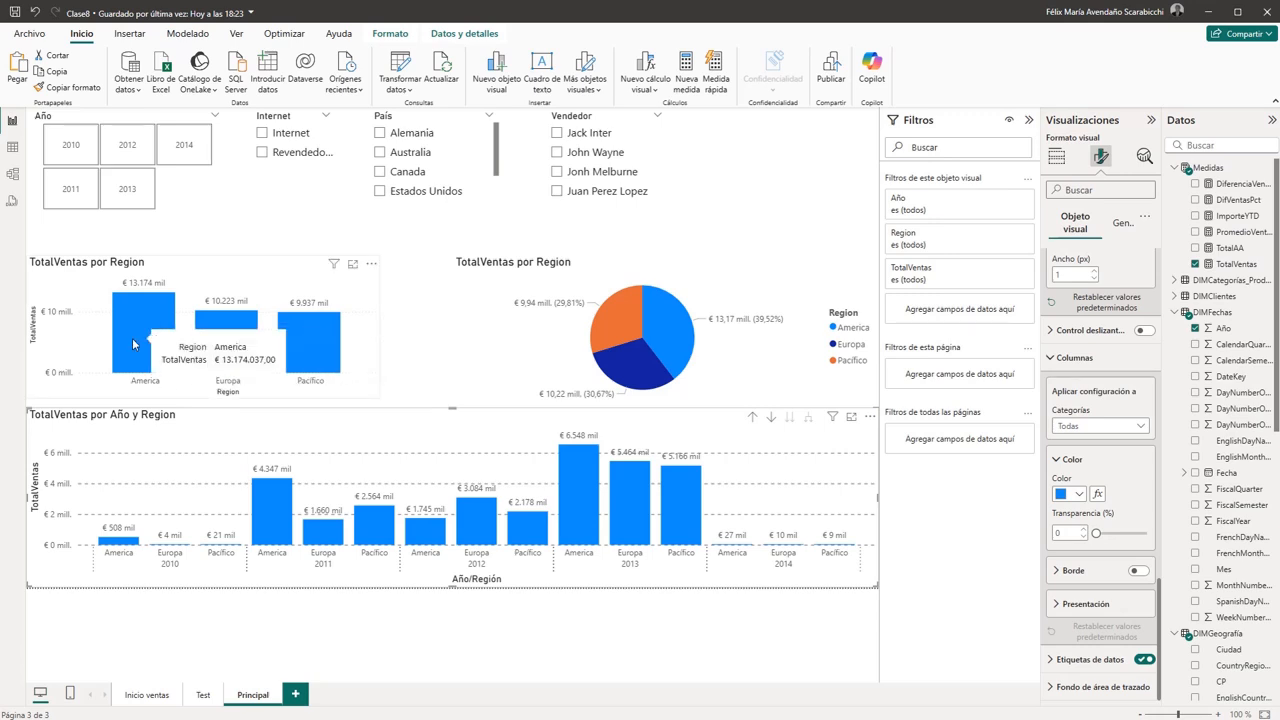
mouse_move(241, 342)
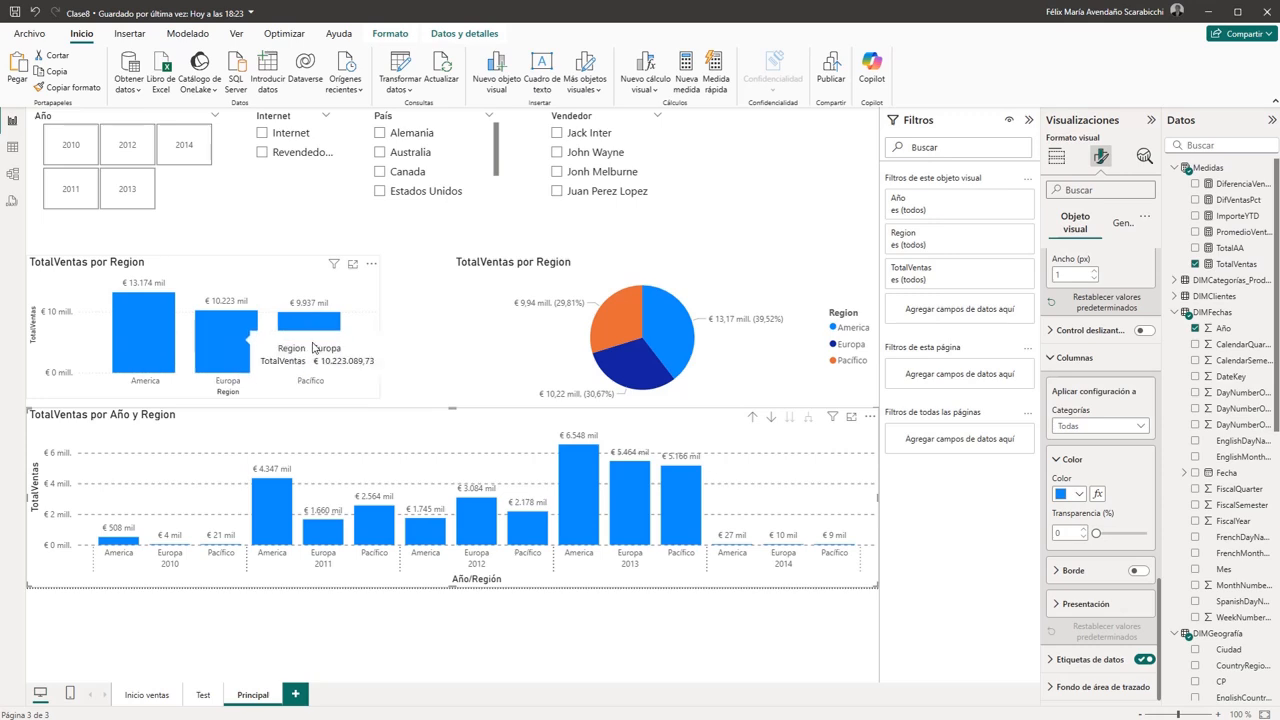
left_click(1141, 427)
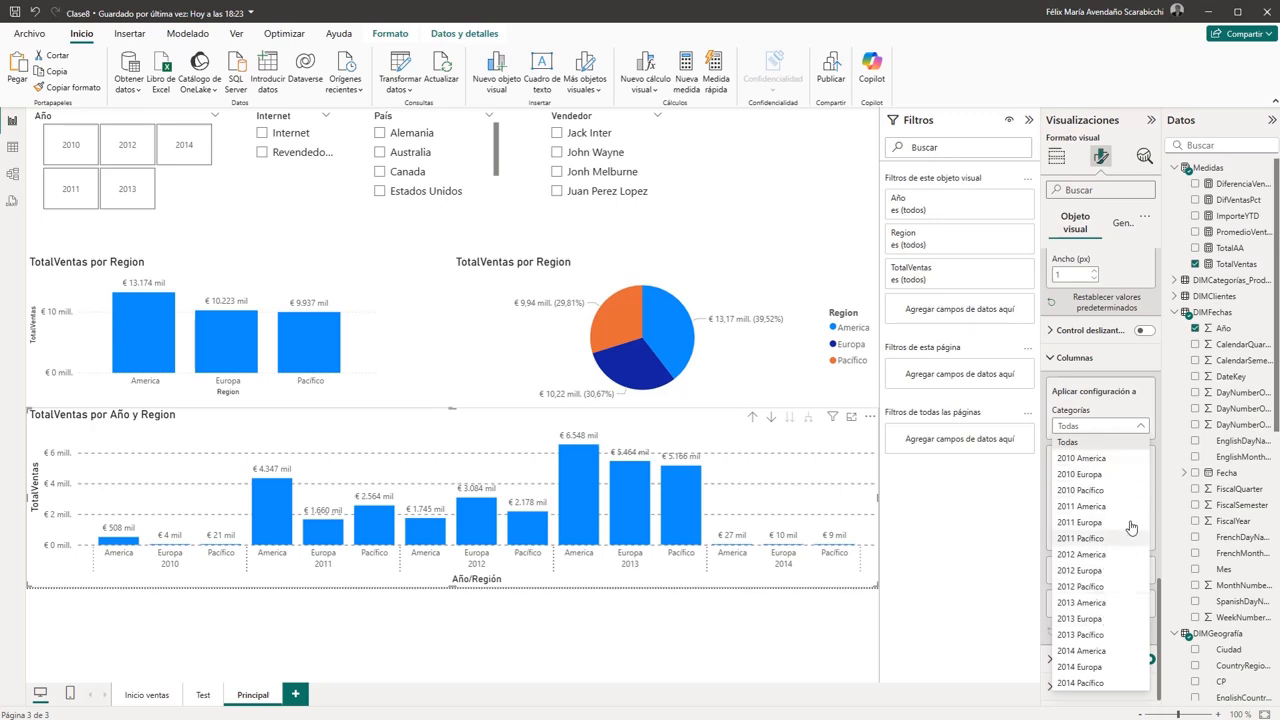
left_click(1138, 408)
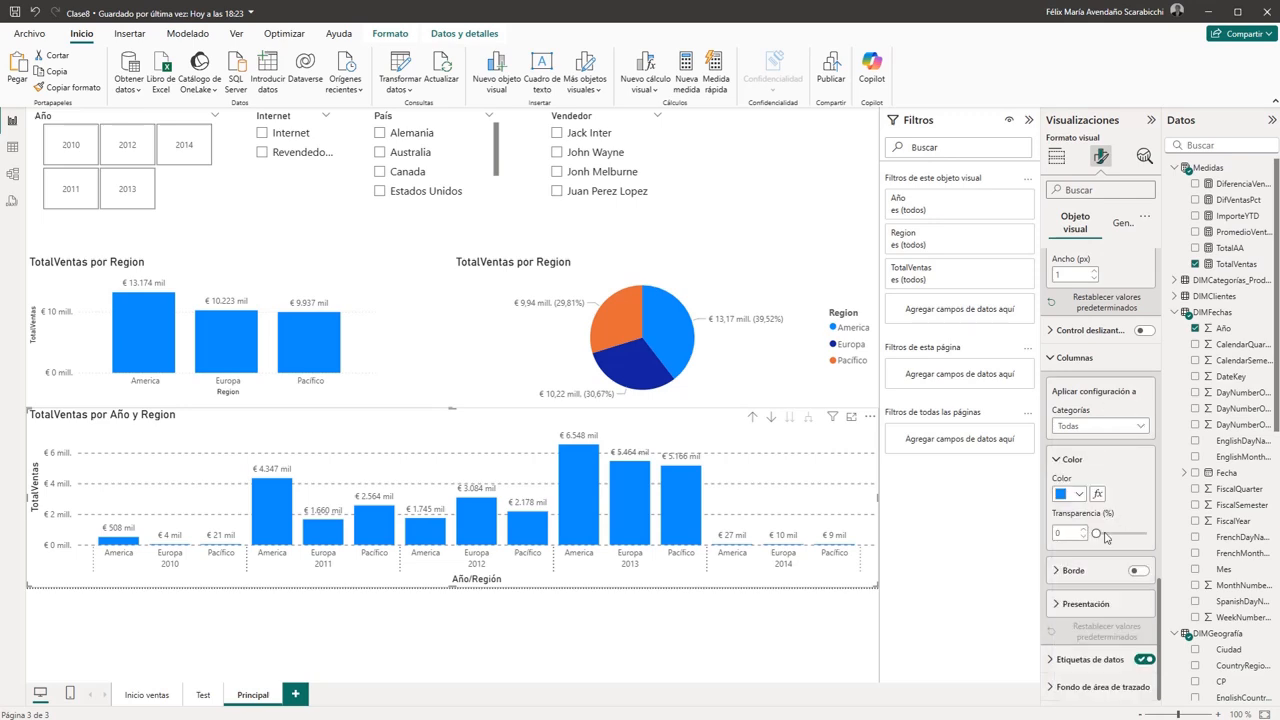
- Colour the America column of the TotalVentas por Region column chart light red
left_click(287, 264)
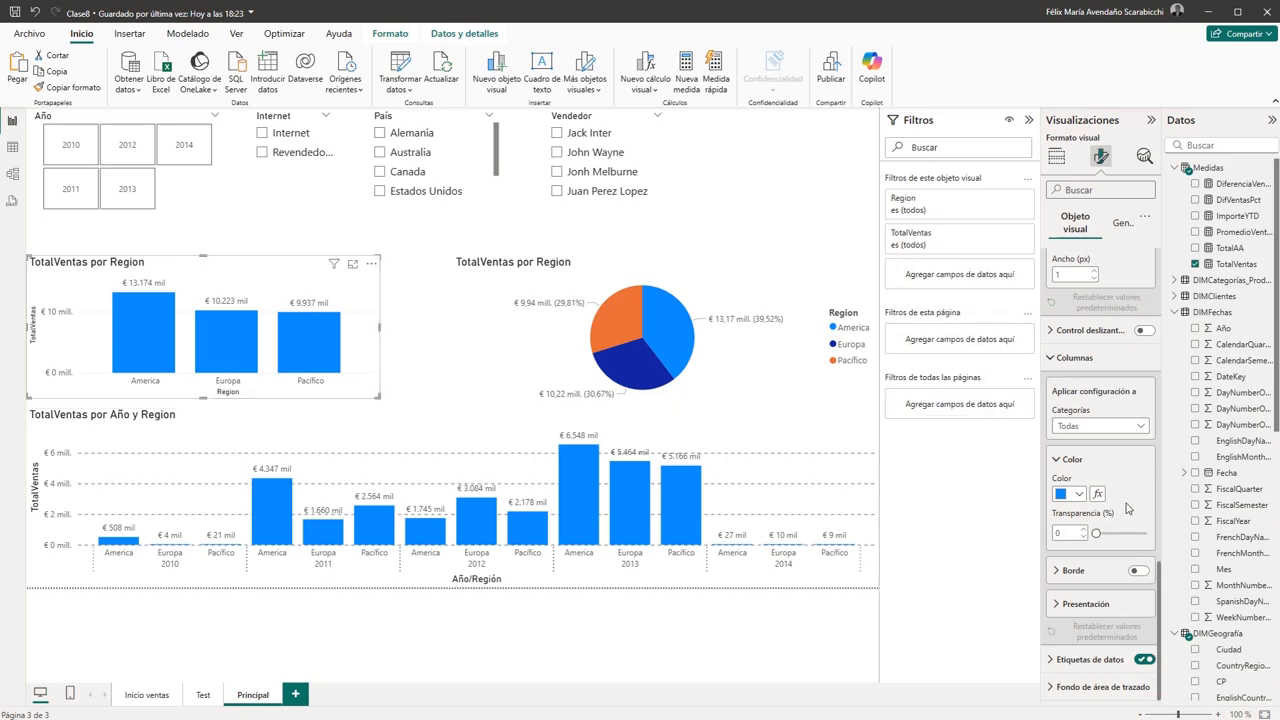
left_click(1134, 428)
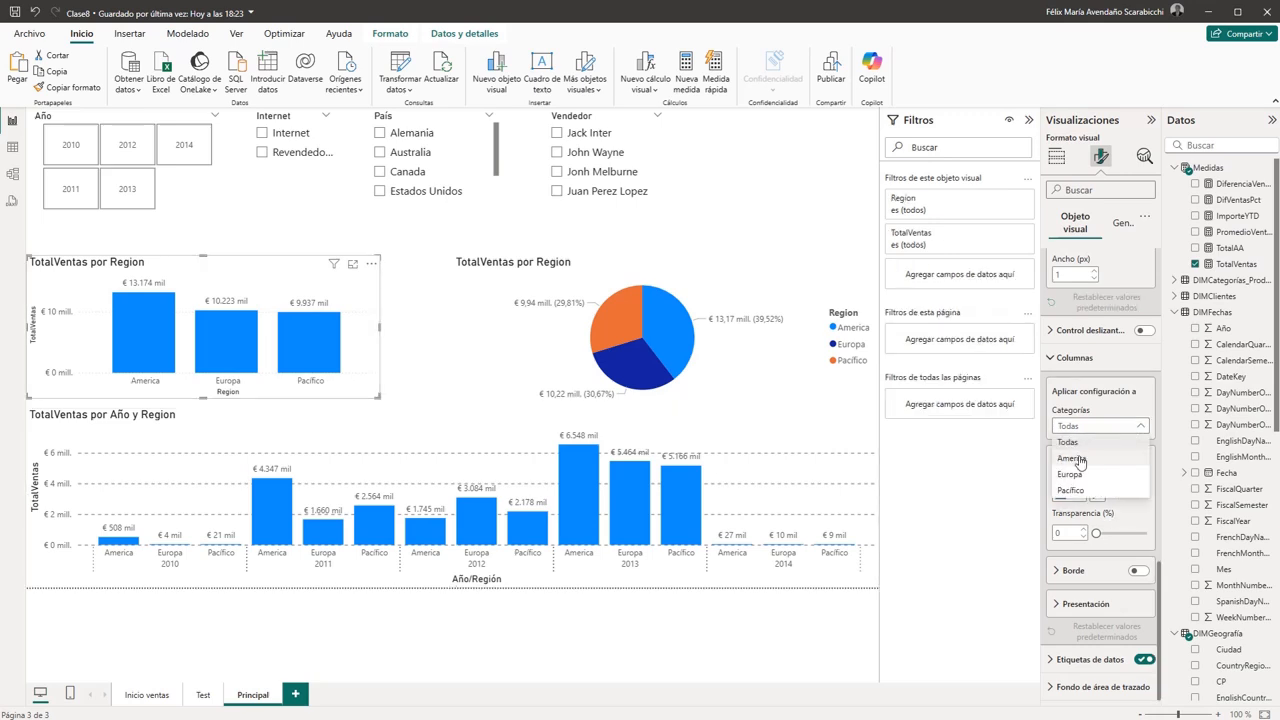
left_click(1087, 461)
left_click(1079, 494)
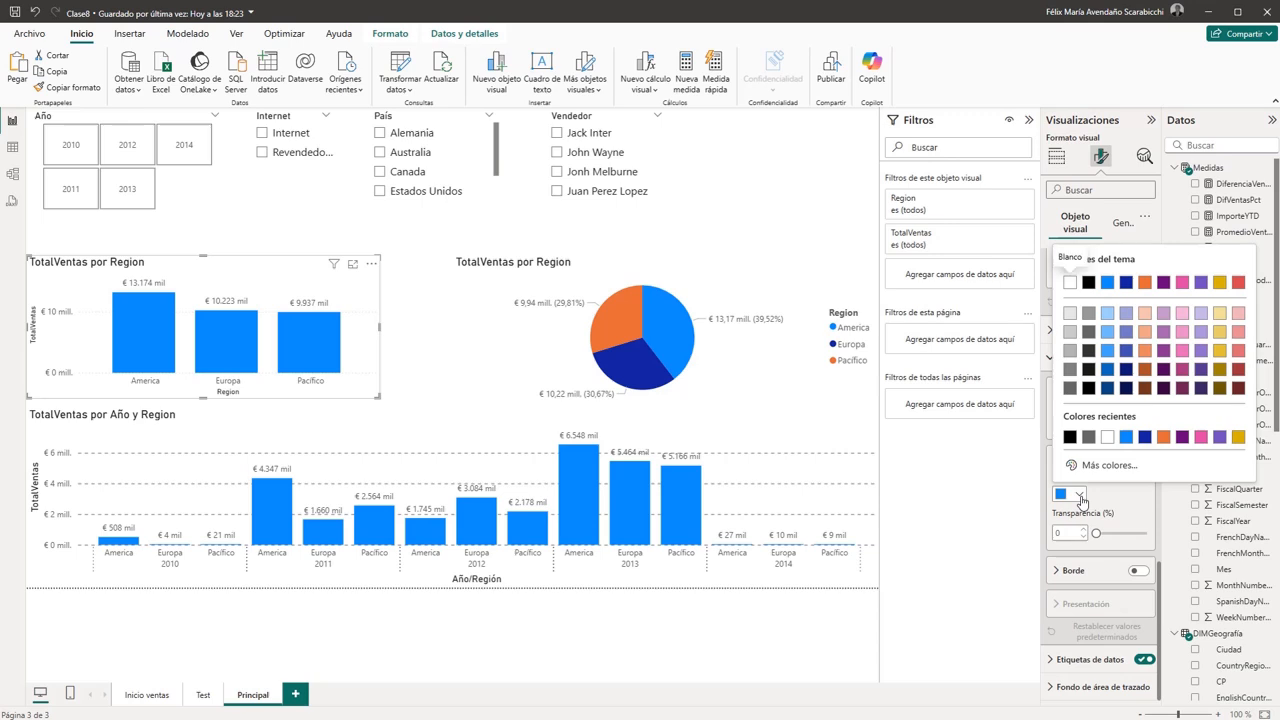
left_click(1239, 351)
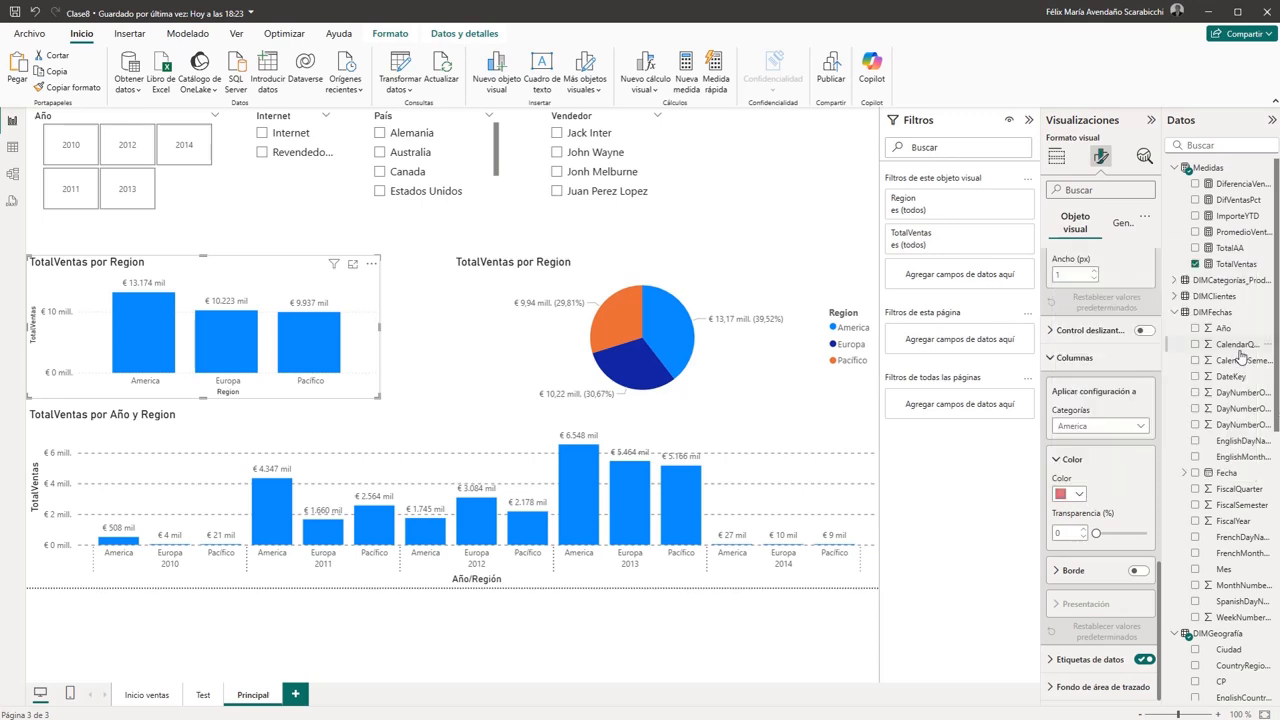
- Colour the Pacífico column of the TotalVentas por Region column chart golden yellow
left_click(1138, 428)
left_click(1075, 468)
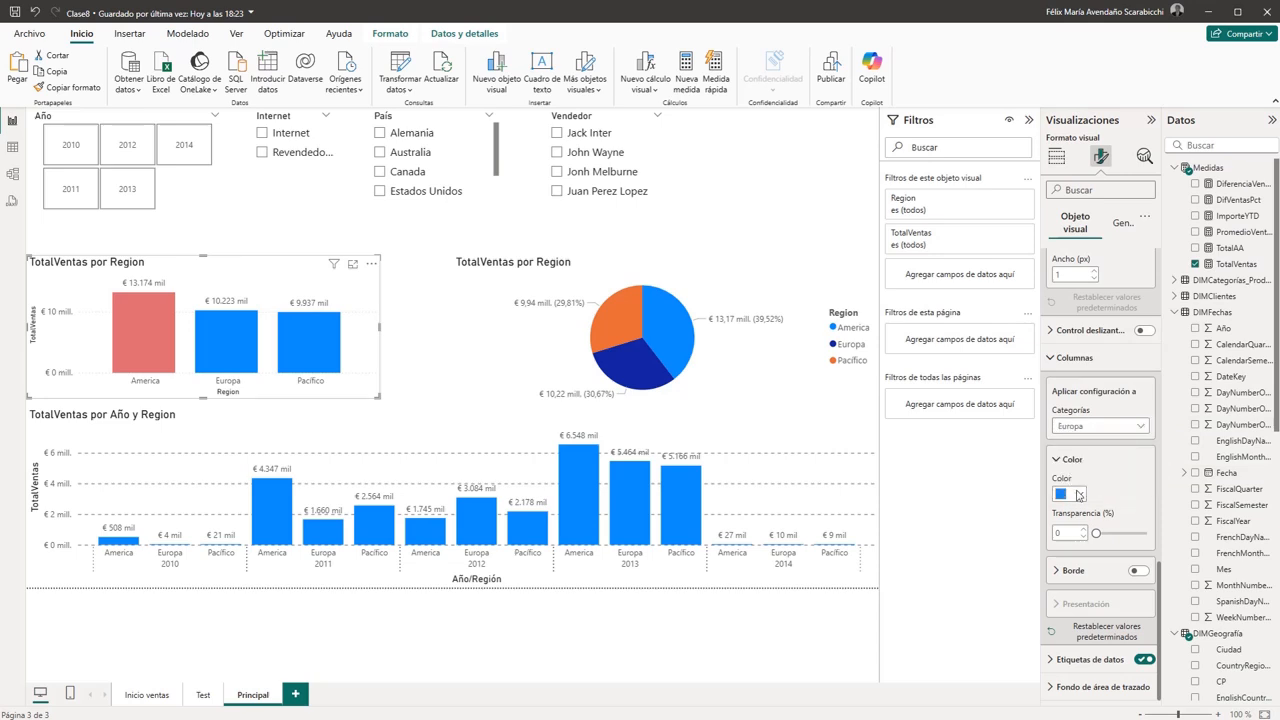
left_click(1146, 428)
left_click(1080, 476)
left_click(1079, 495)
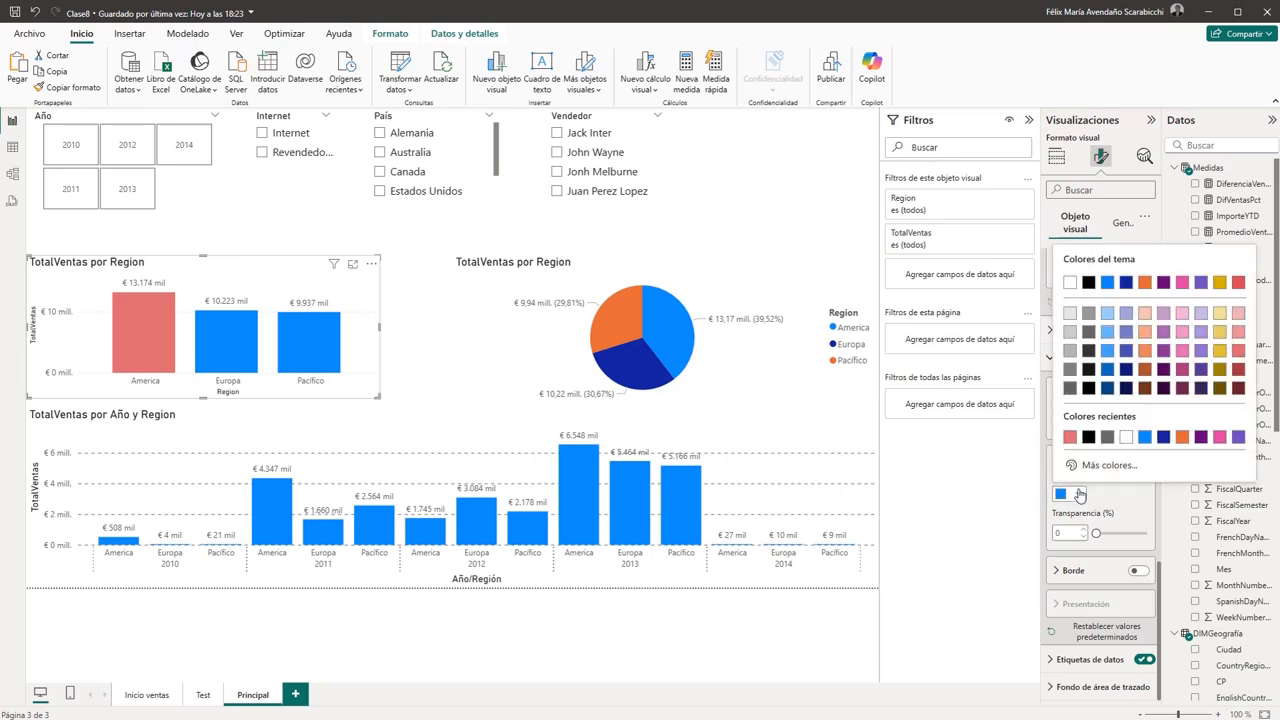
left_click(1219, 350)
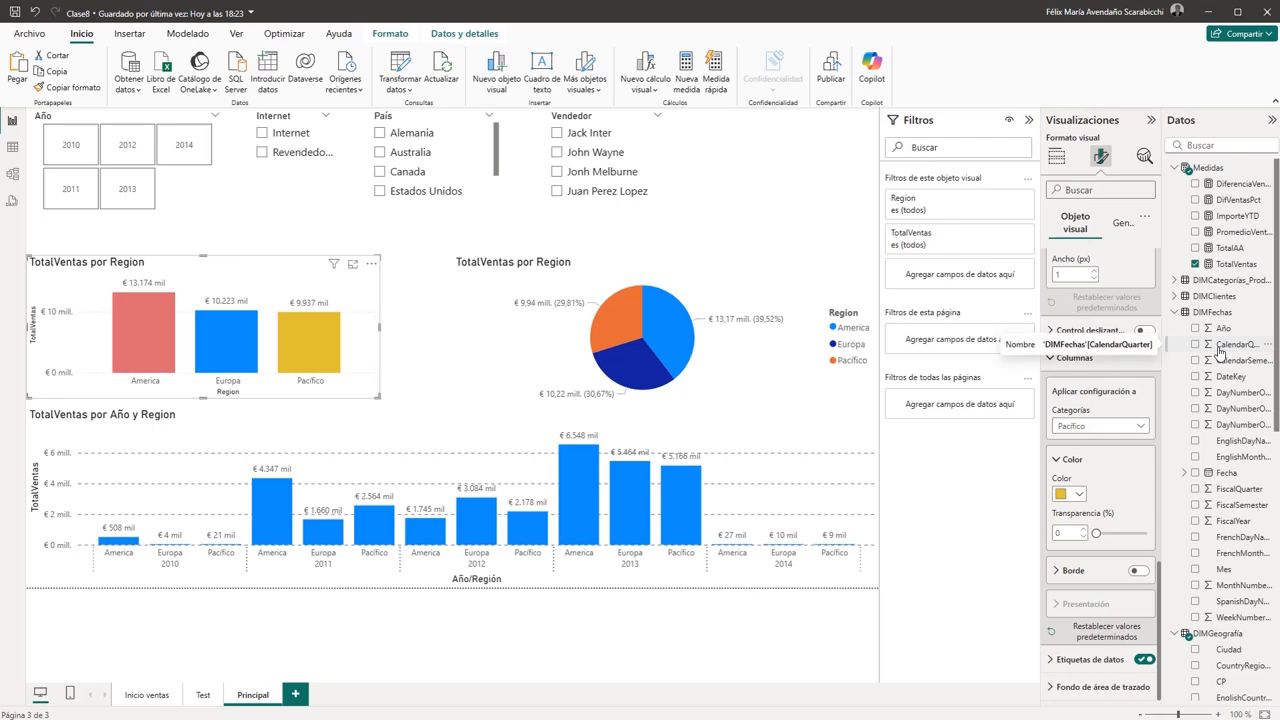
- Recolour the Pacífico column of the TotalVentas por Region column chart dark orange #ad5129, theme colour 3, 25% darker
left_click(1079, 494)
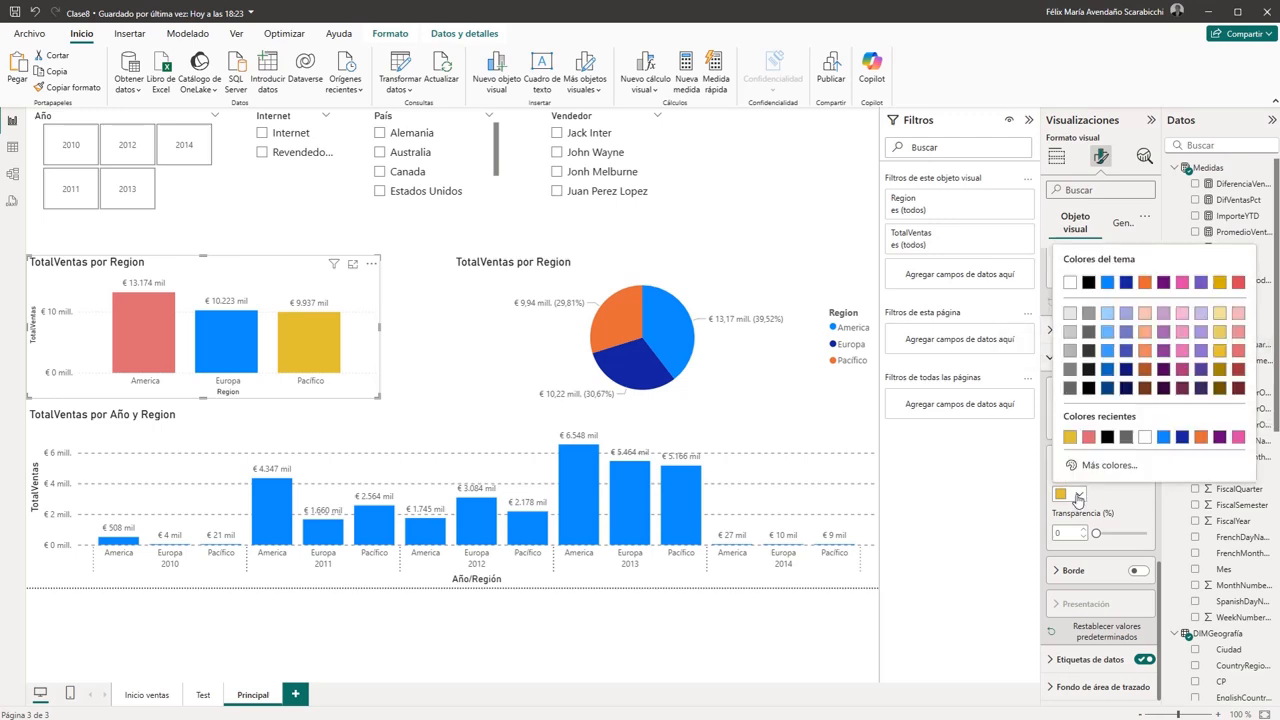
left_click(1145, 372)
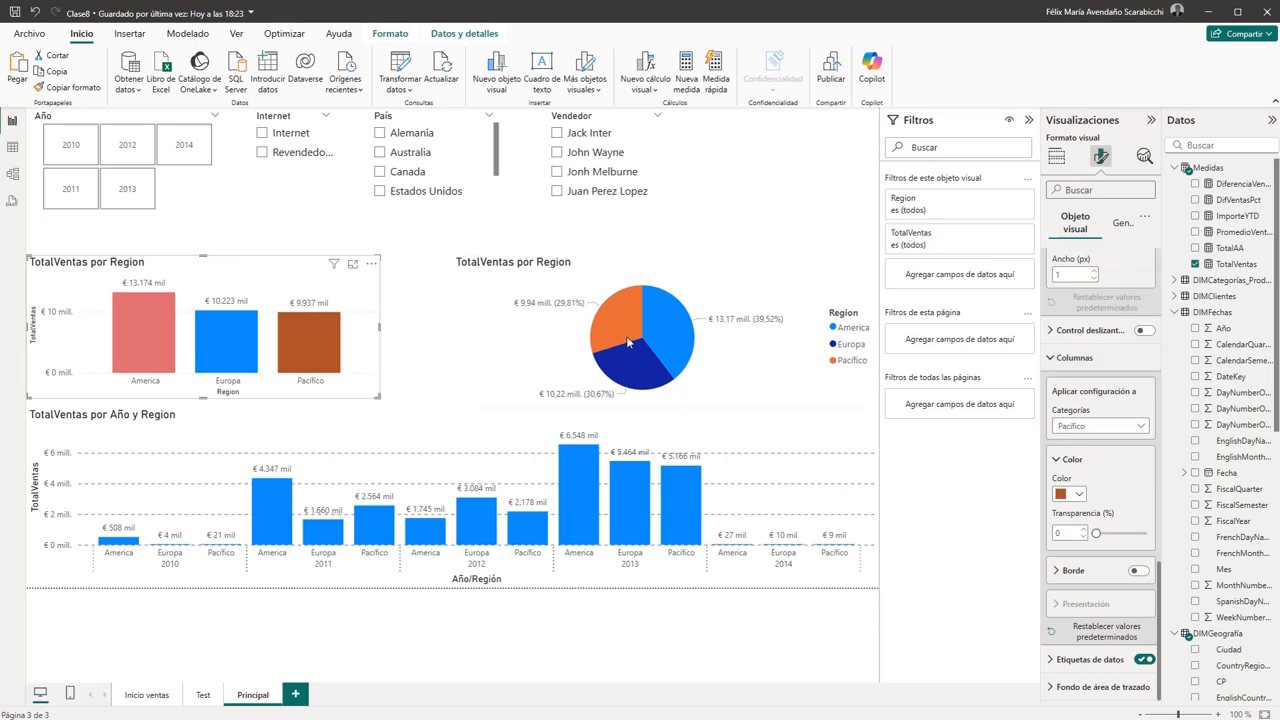
left_click(249, 220)
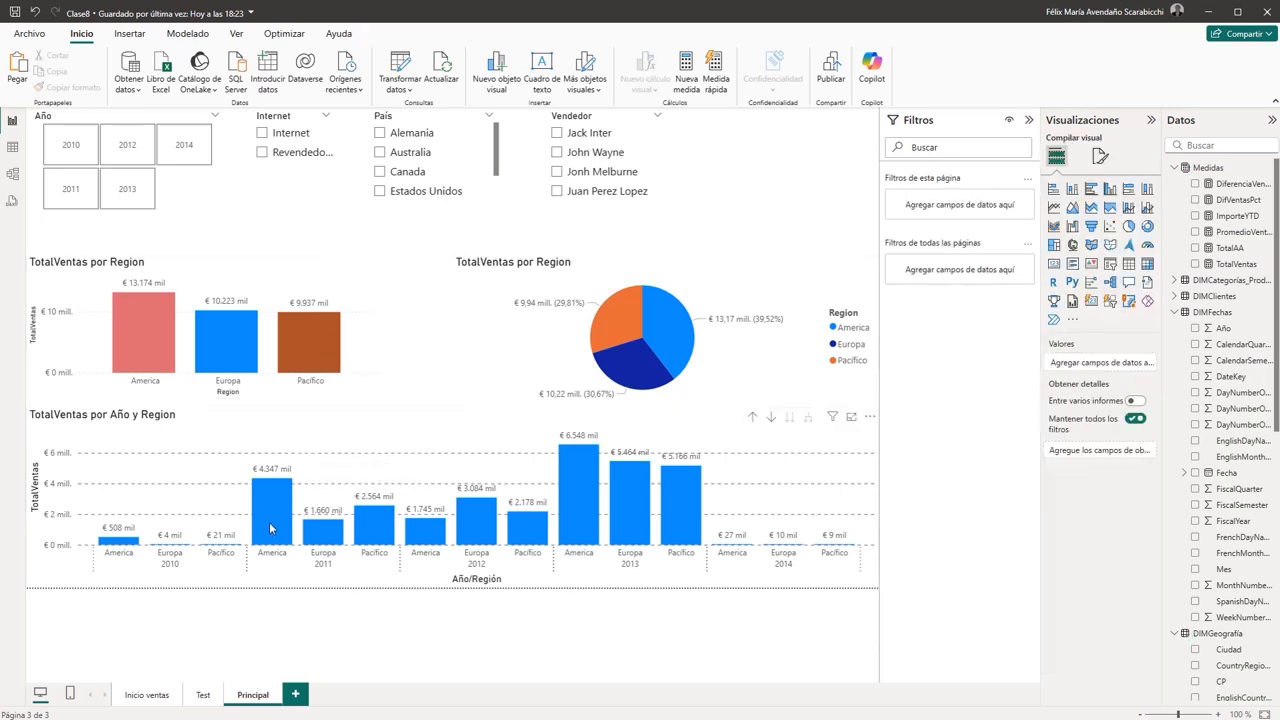
- Drill the TotalVentas por Año y Region chart up to year level and expand it back to year and region
left_click(343, 416)
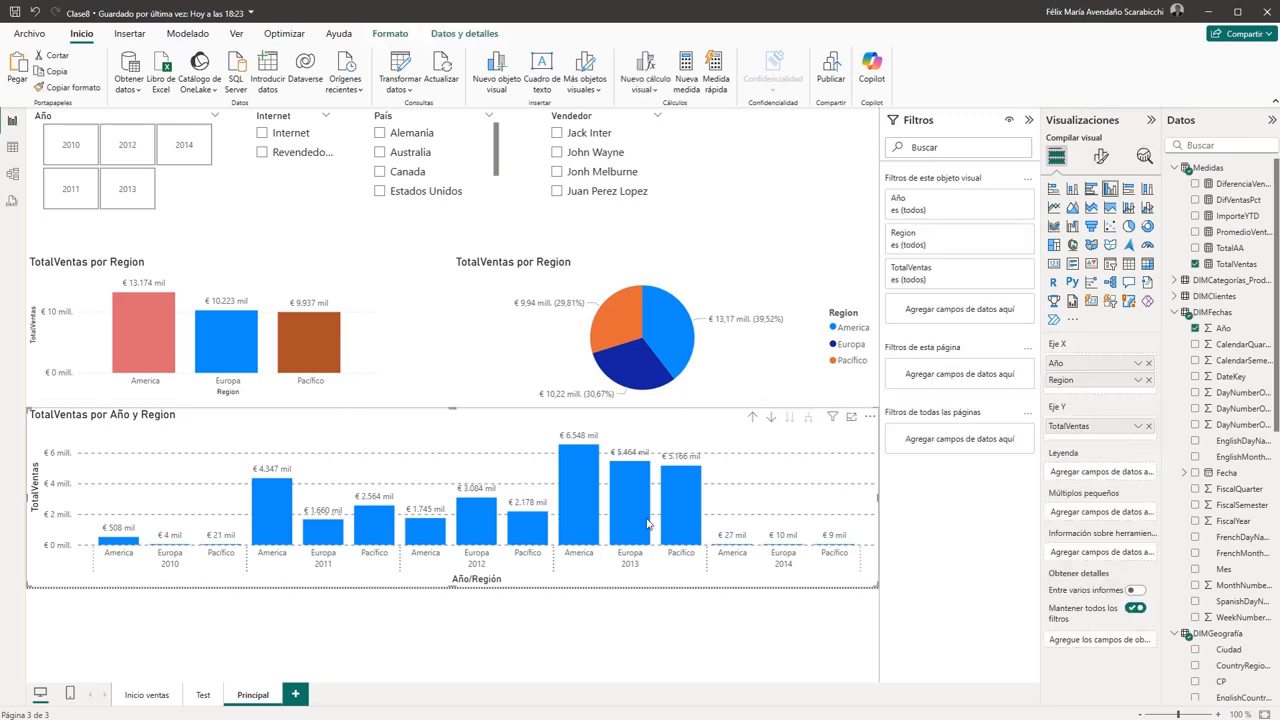
left_click(754, 421)
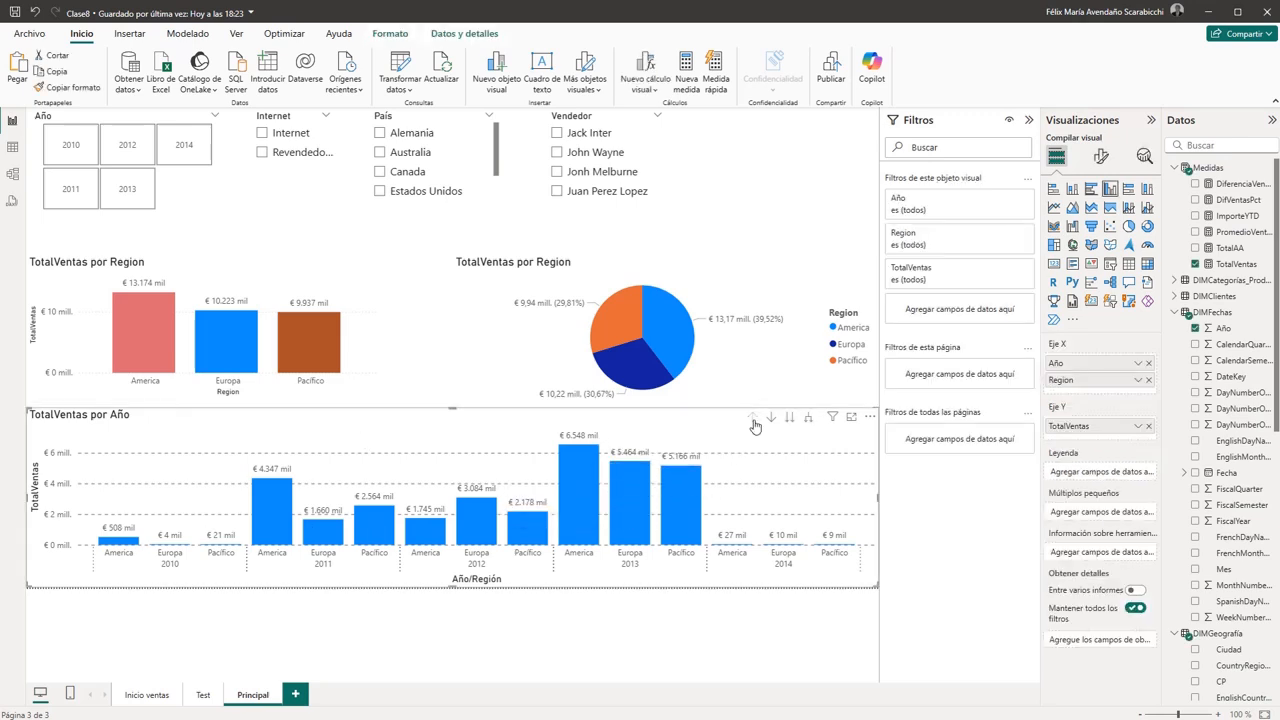
left_click(808, 424)
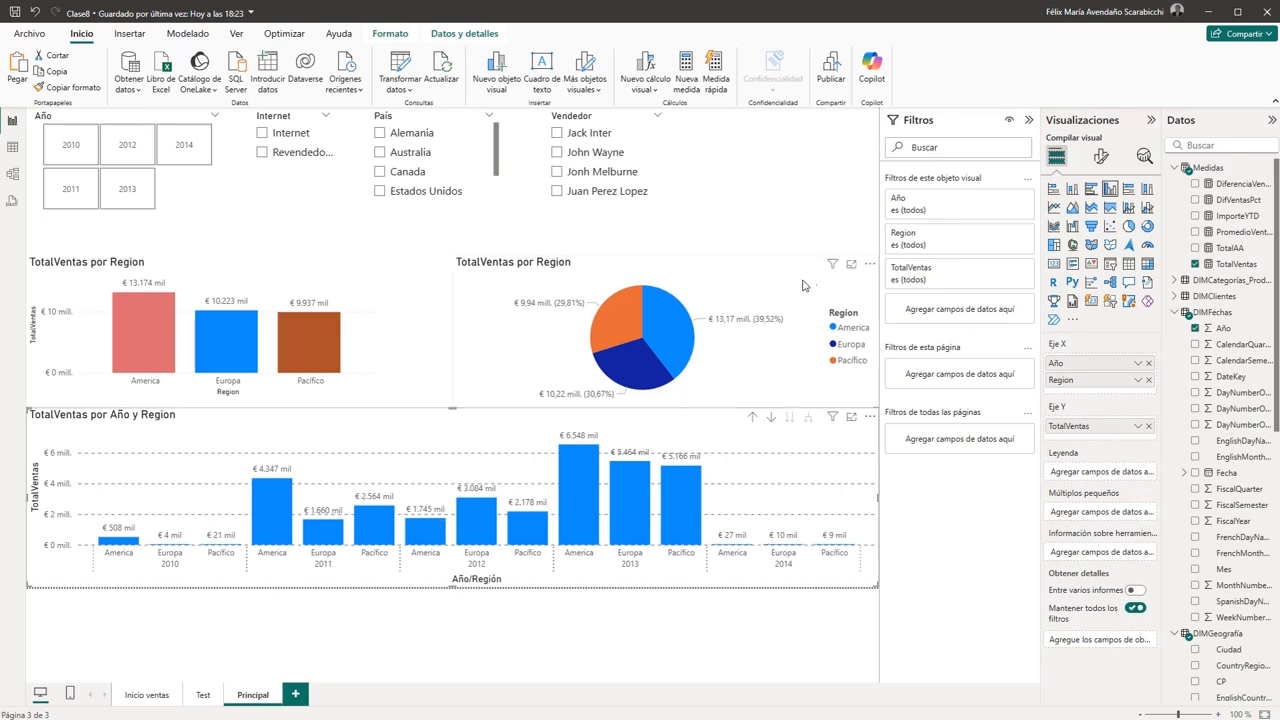
left_click(795, 188)
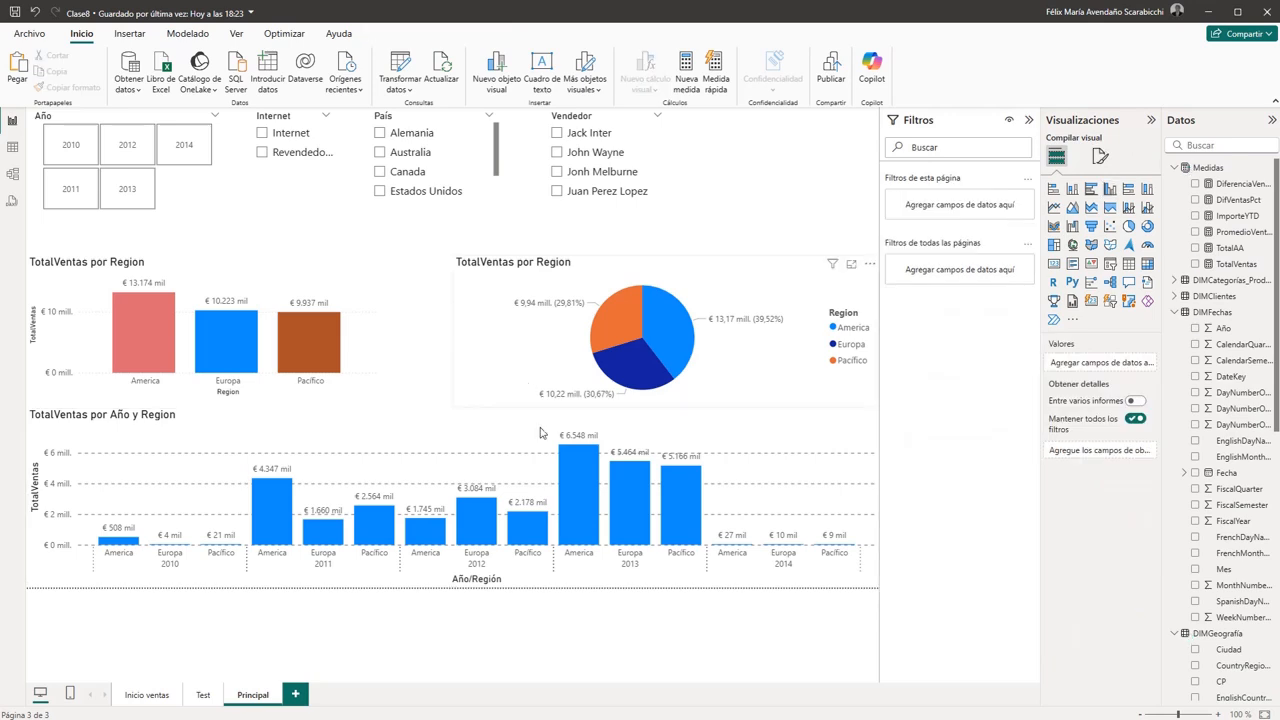
- Show the size properties of the TotalVentas por Año y Region chart and pull in its left edge for a width of about 1255
left_click(430, 417)
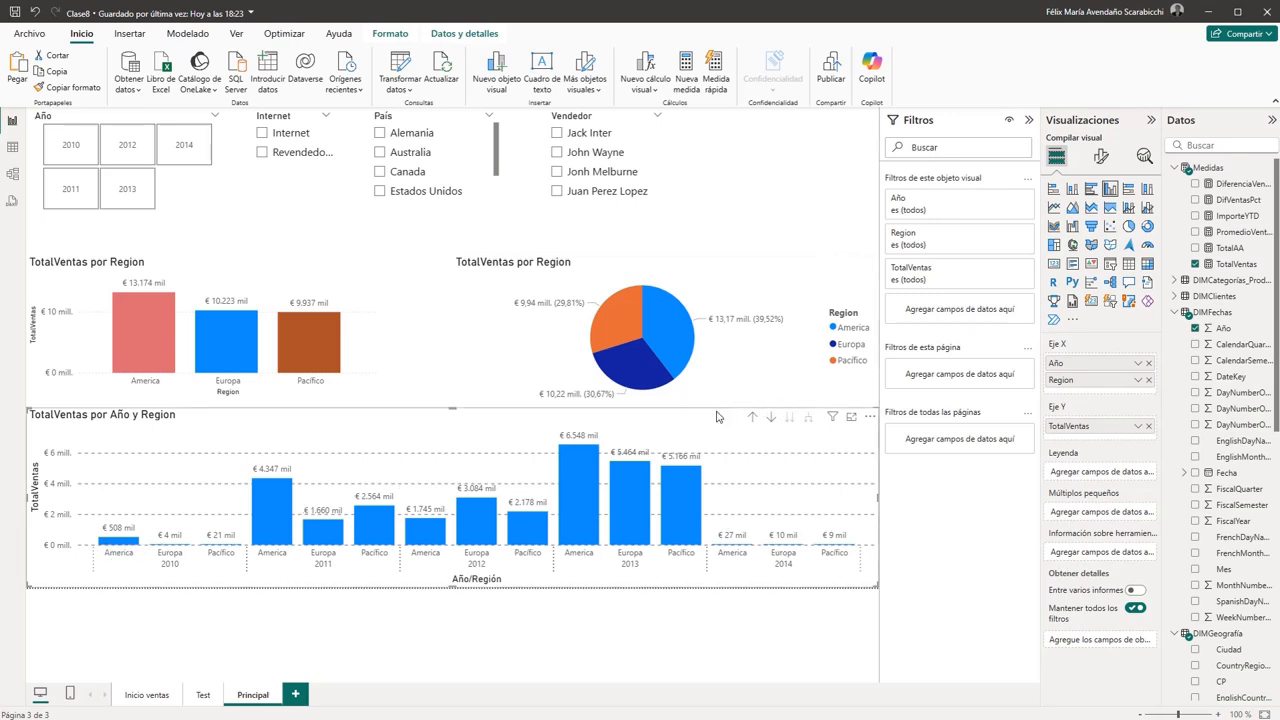
left_click(1100, 157)
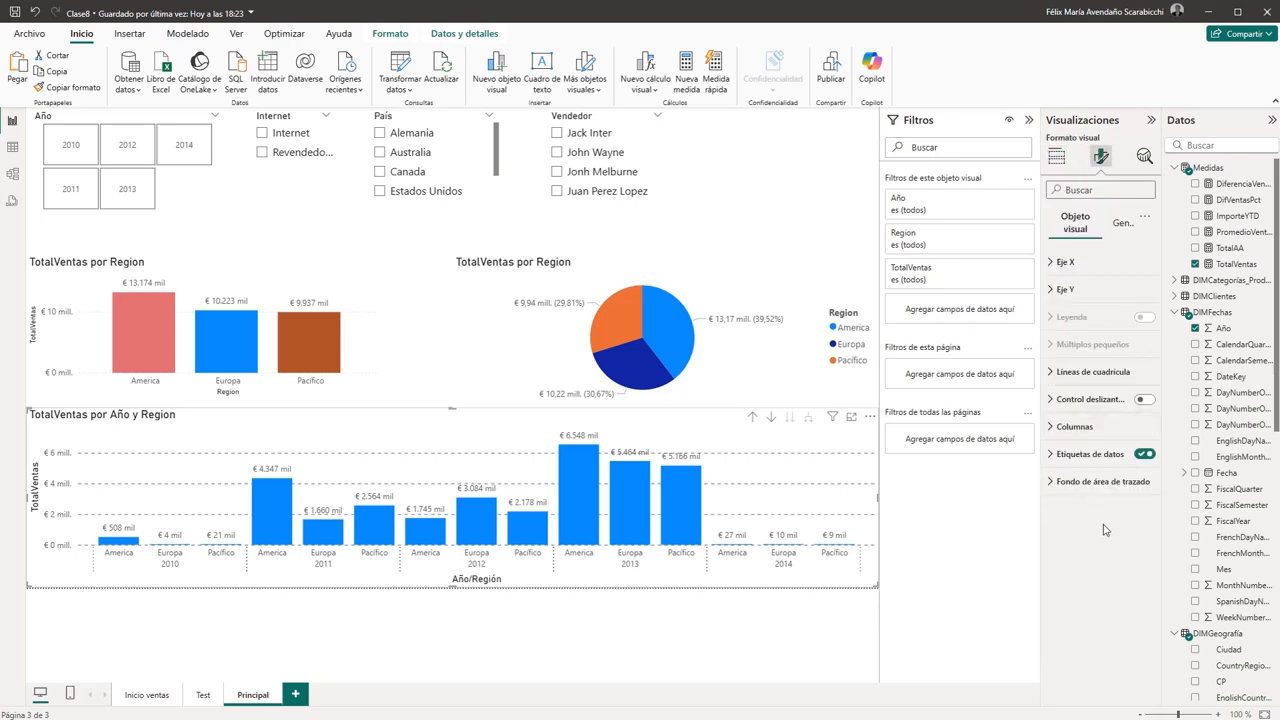
left_click(1071, 486)
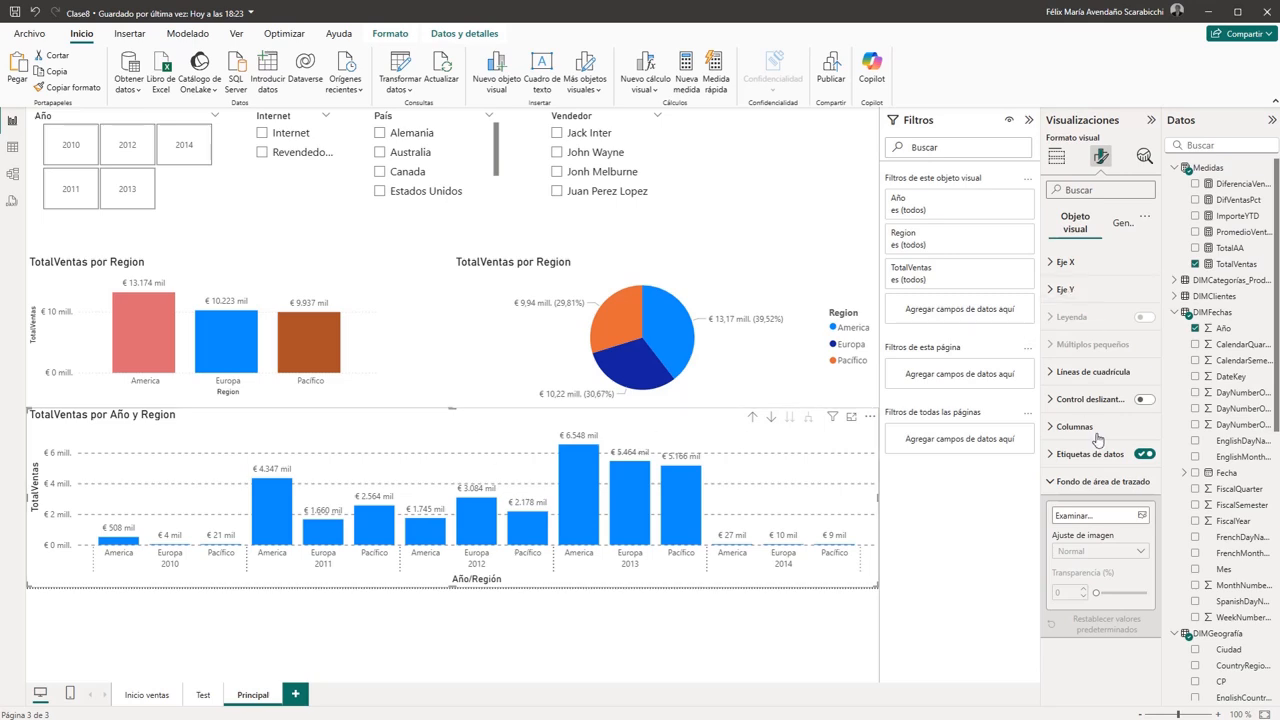
left_click(1120, 225)
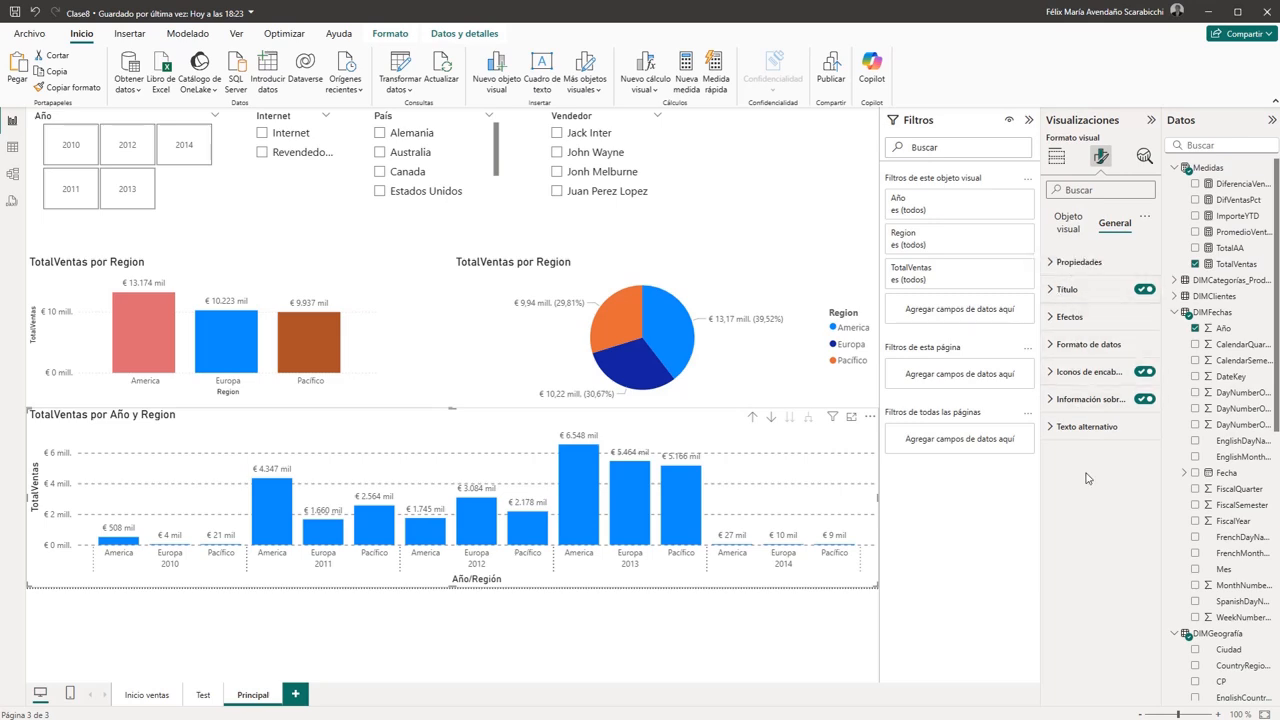
left_click(1064, 264)
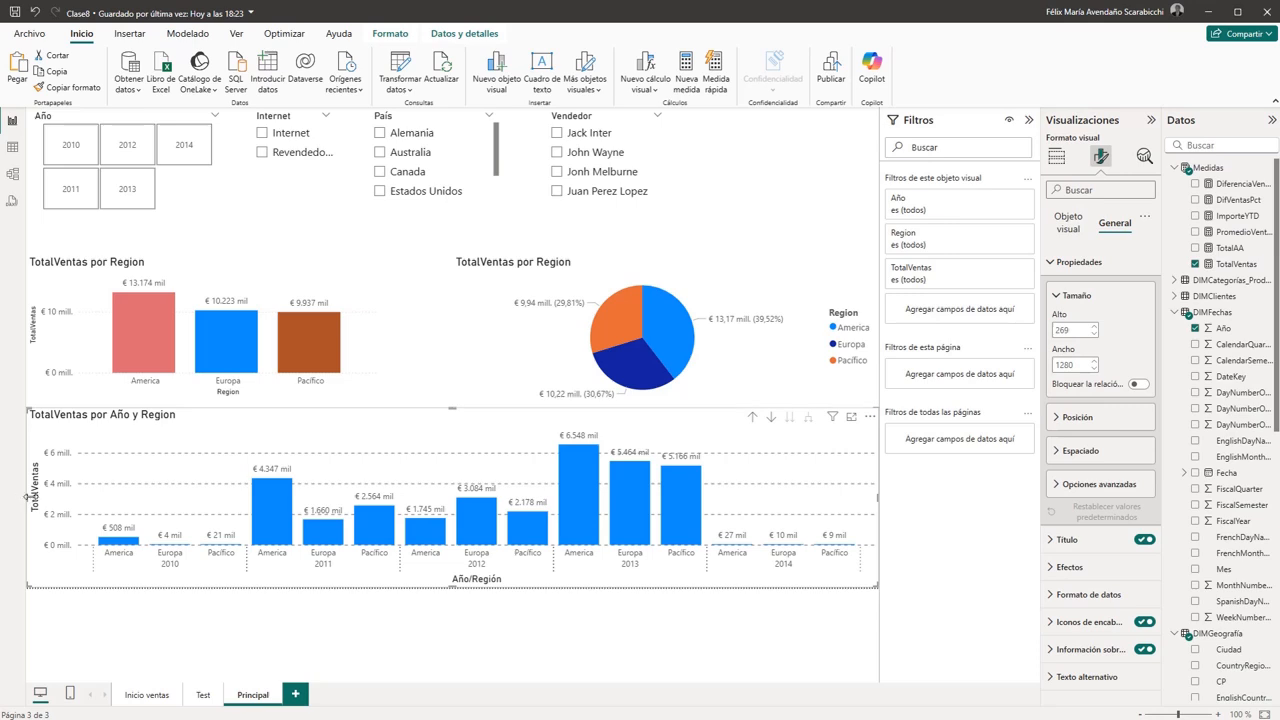
left_click_drag(28, 496, 44, 503)
- Align the left edge of the TotalVentas por Region column chart with the yearly chart and widen it to about 542
left_click(33, 336)
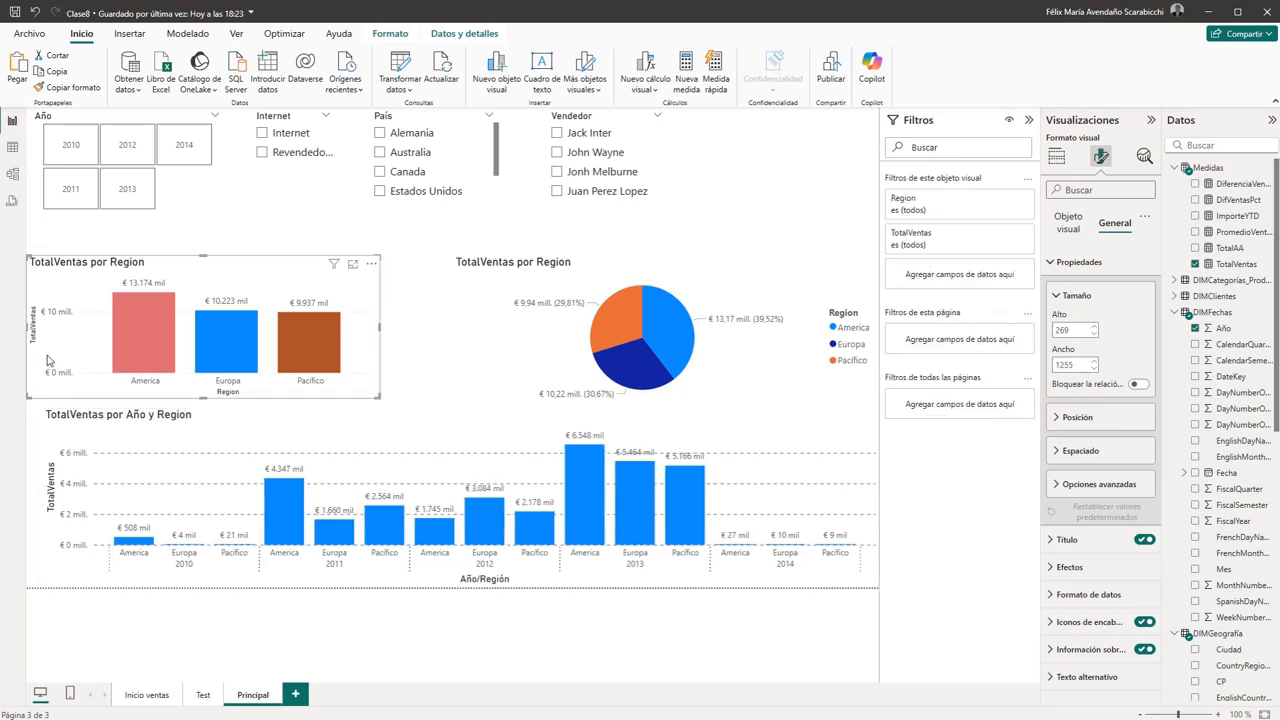
left_click_drag(30, 332, 44, 335)
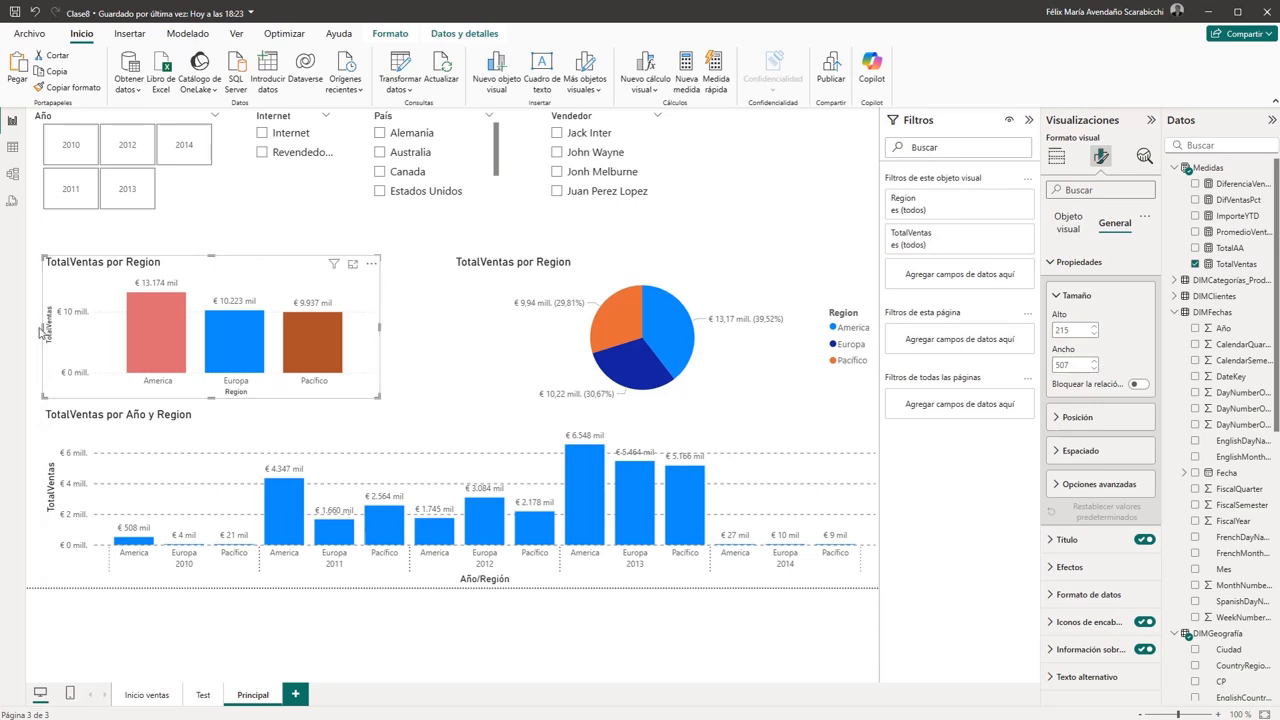
left_click_drag(40, 333, 45, 332)
double_click(1082, 366)
mouse_move(384, 327)
left_mouse_down()
mouse_move(440, 328)
mouse_move(403, 330)
left_mouse_up()
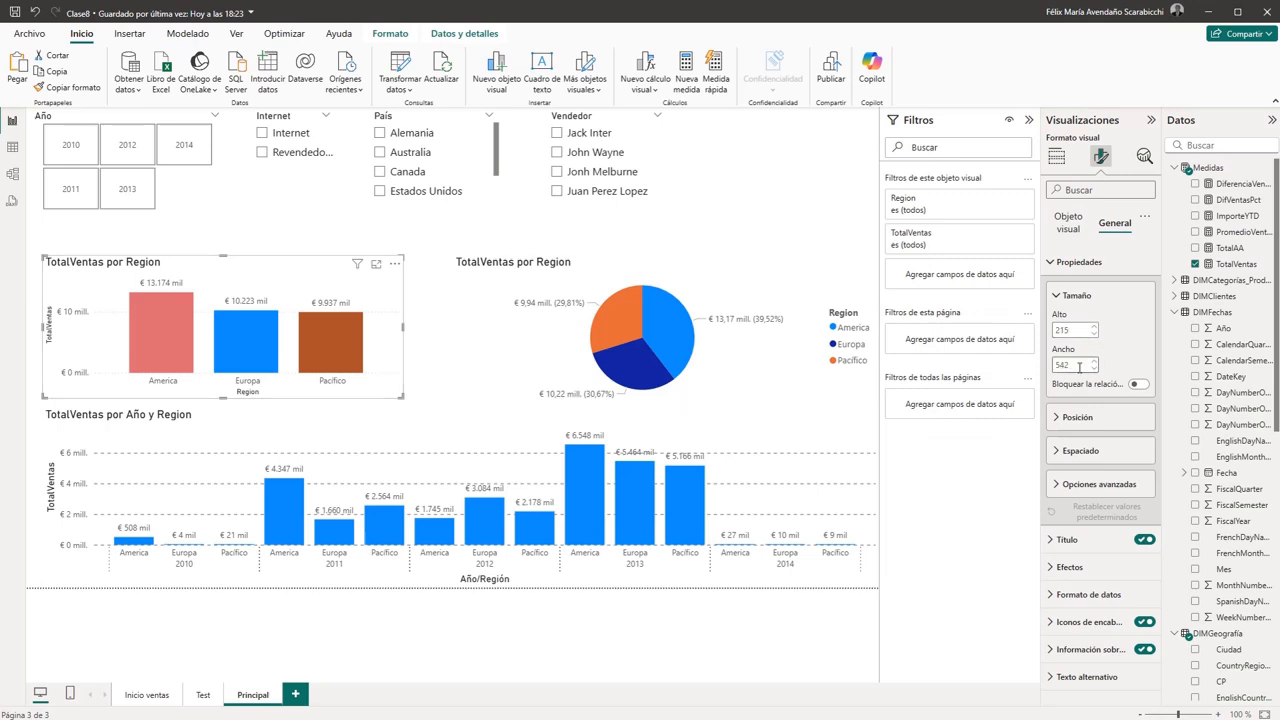
- Set the width of the TotalVentas por Region column chart to 625
left_click(715, 416)
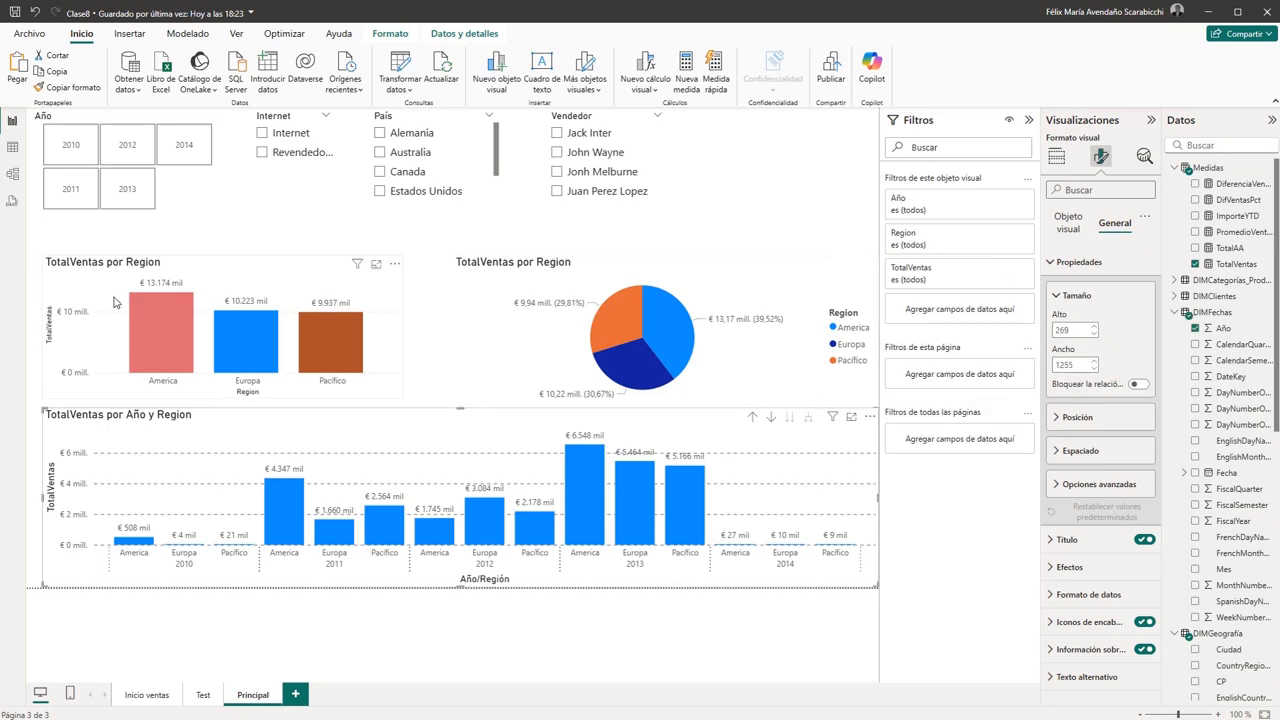
left_click(322, 265)
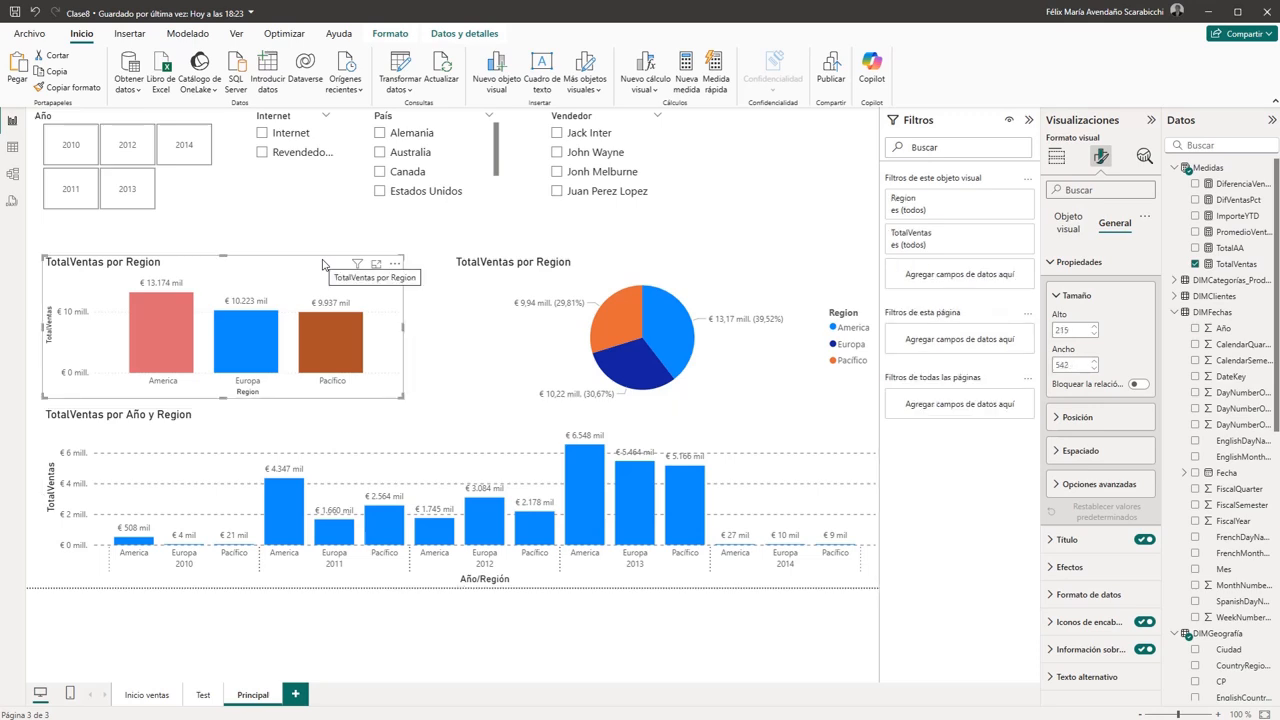
double_click(1075, 366)
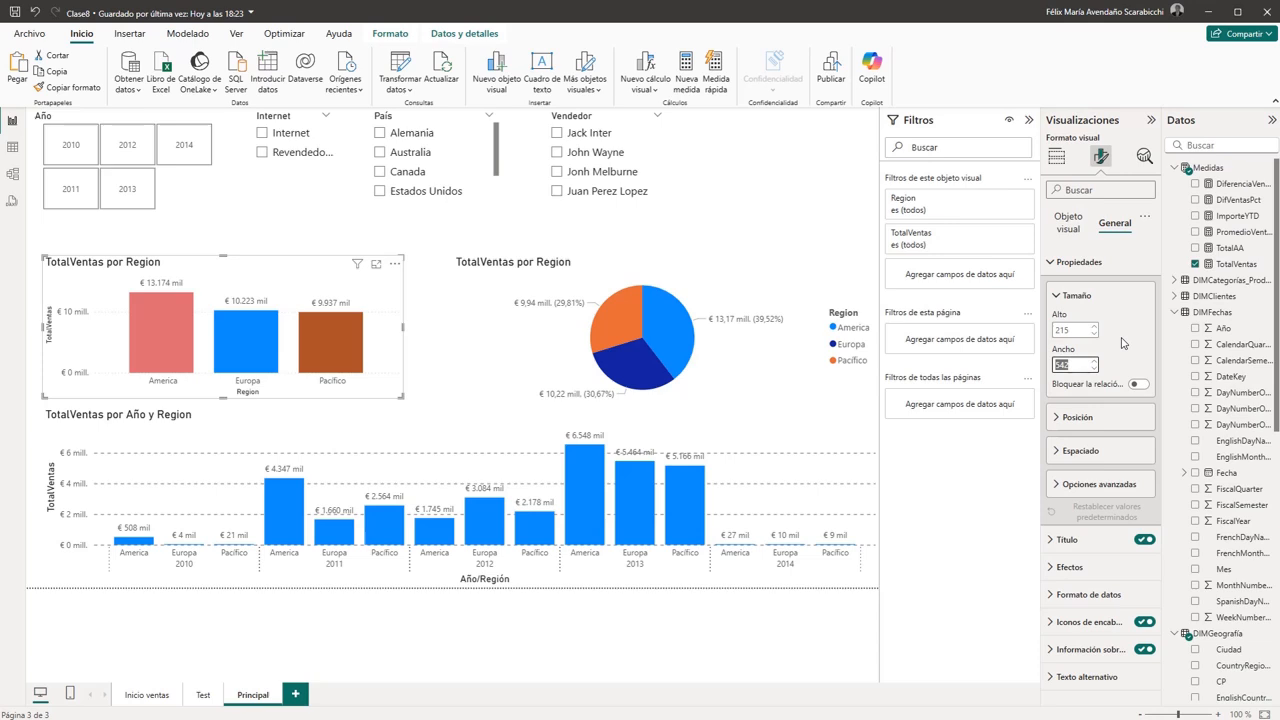
type("625")
key("Return")
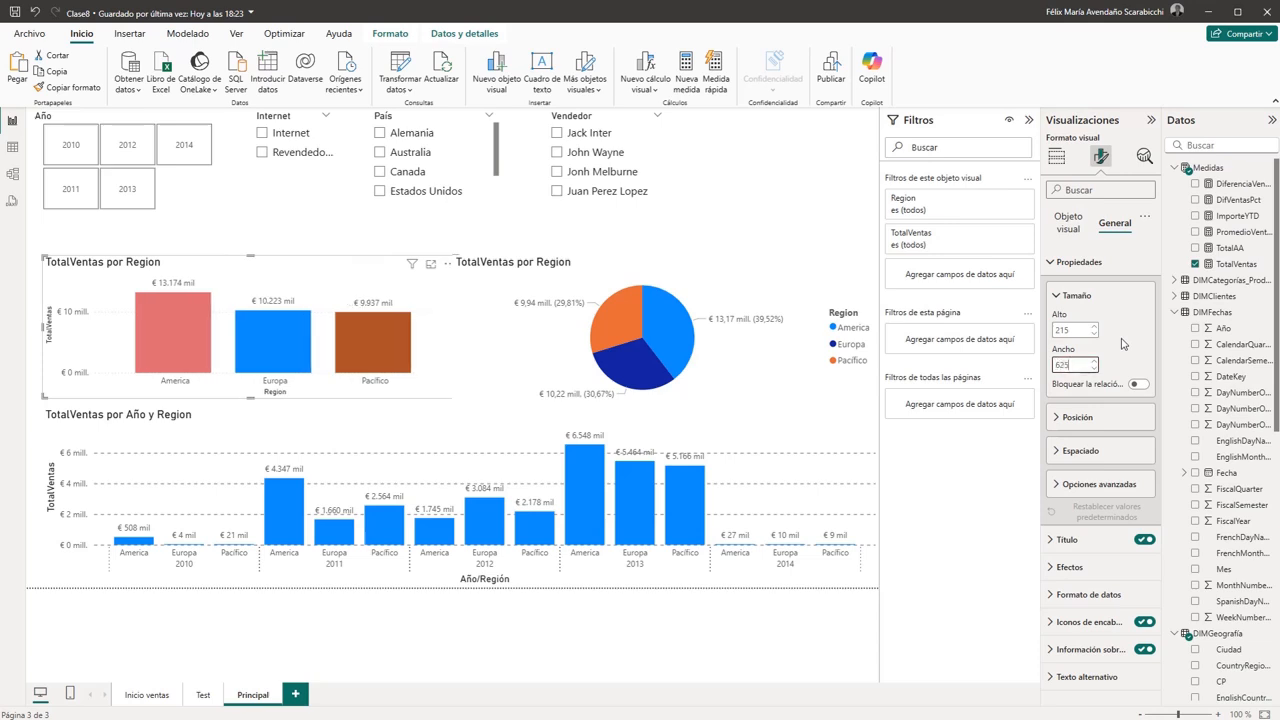
- Set the TotalVentas por Region pie chart's width to 625 and move it against the page's right edge
left_click(507, 309)
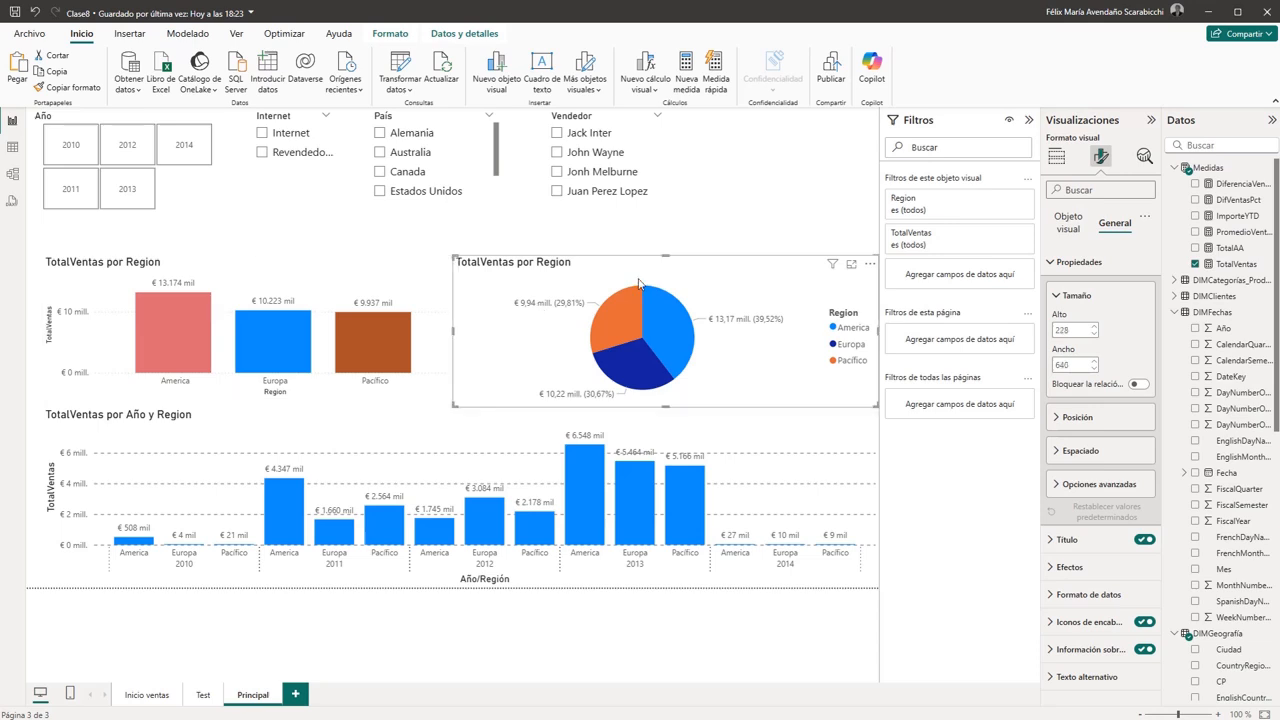
double_click(1072, 364)
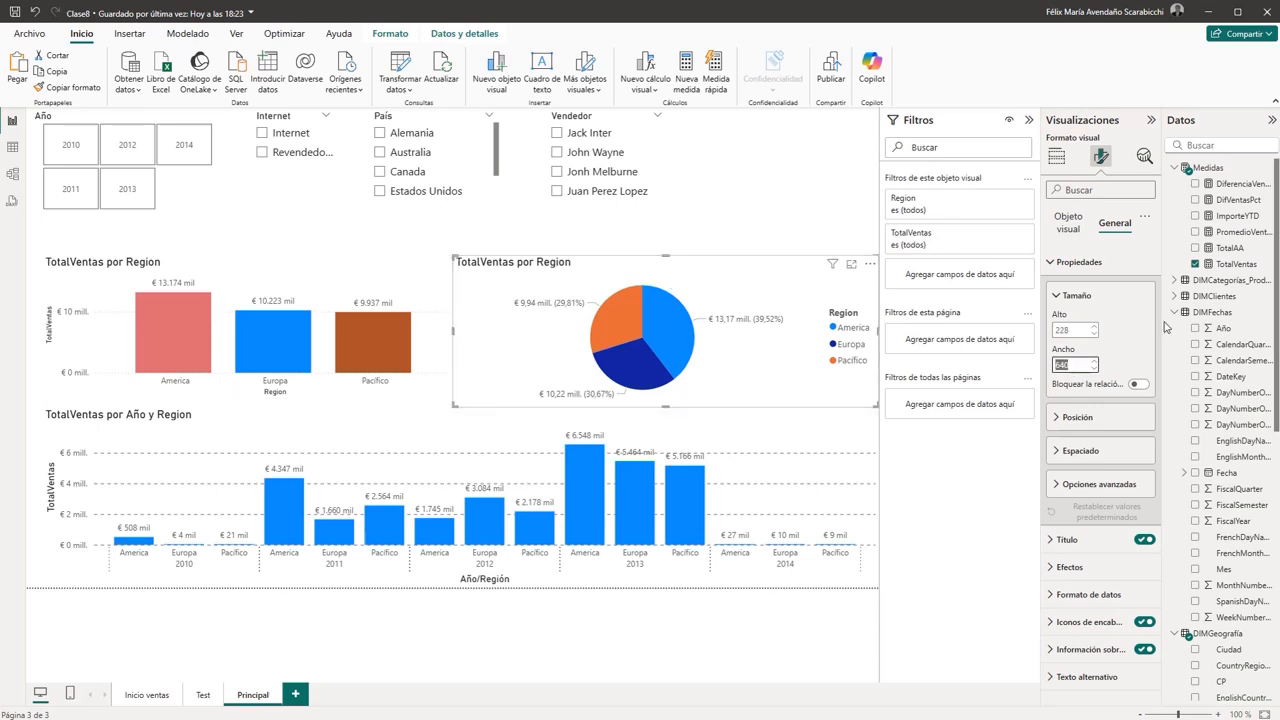
type("625")
key("Return")
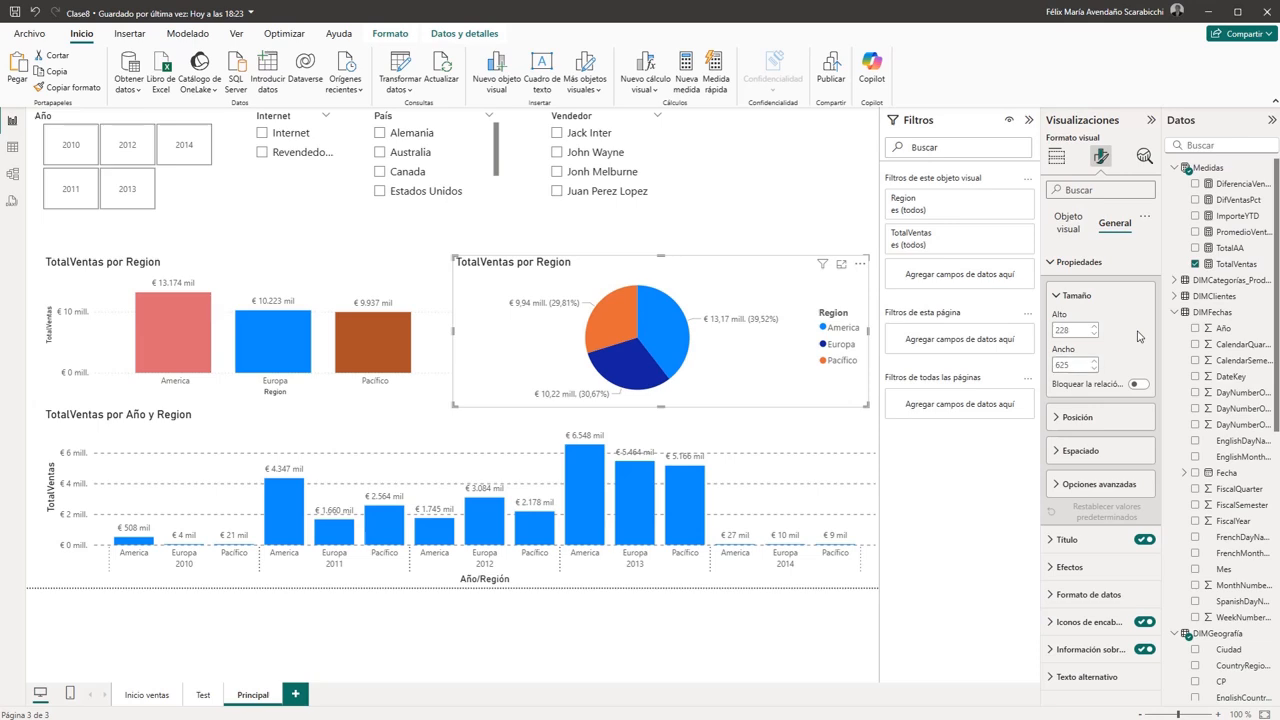
left_click_drag(687, 261, 703, 260)
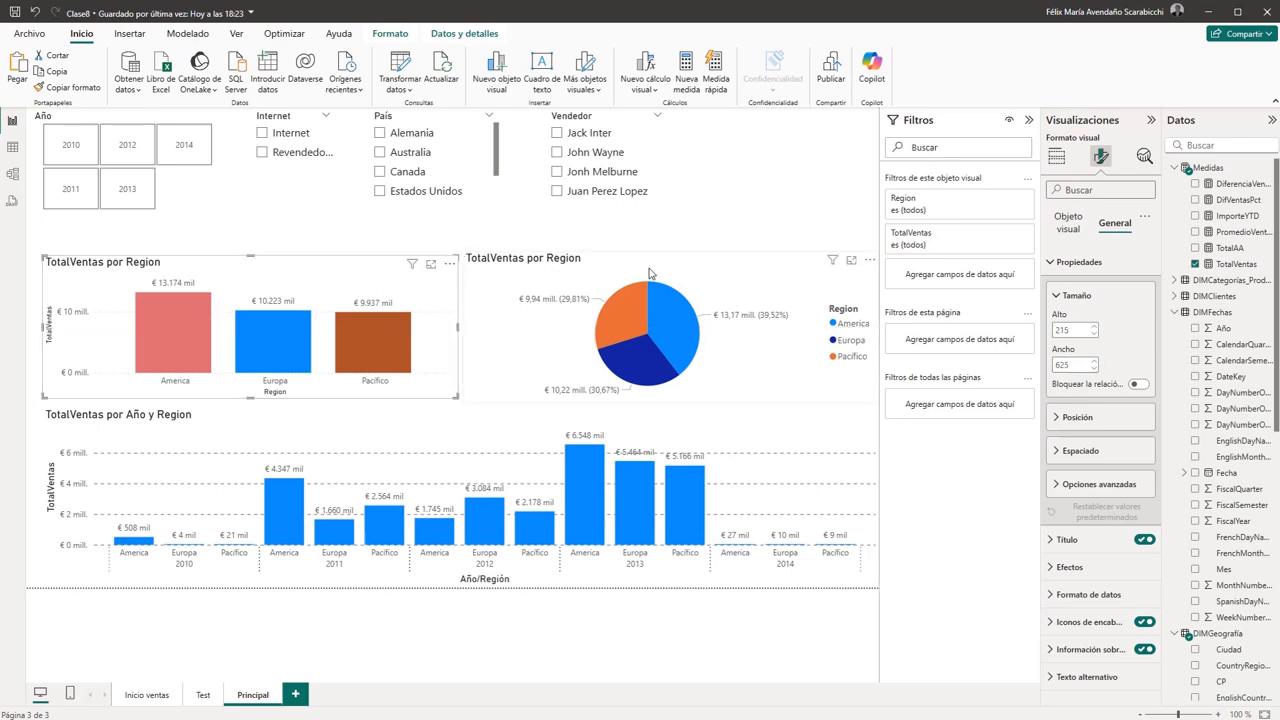
- Set the height of the TotalVentas por Region column chart to 228 and move it up level with the pie chart
left_click(402, 276)
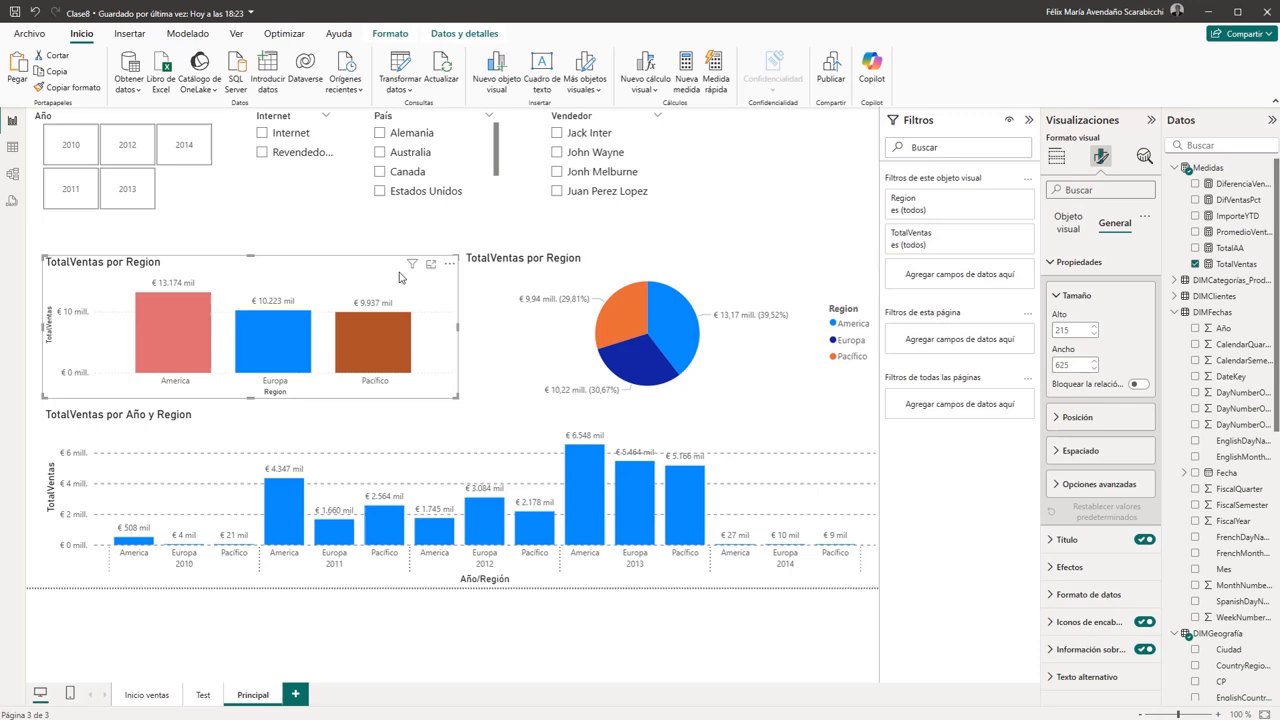
left_click(642, 259)
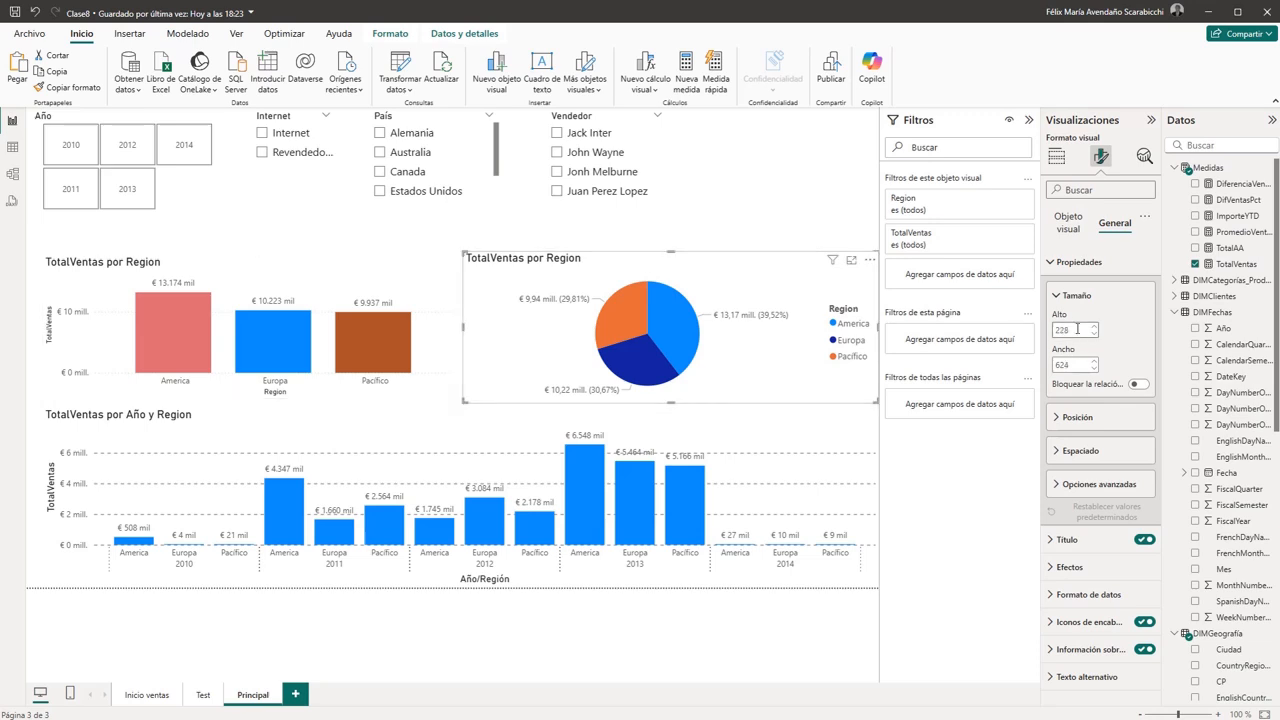
left_click(323, 273)
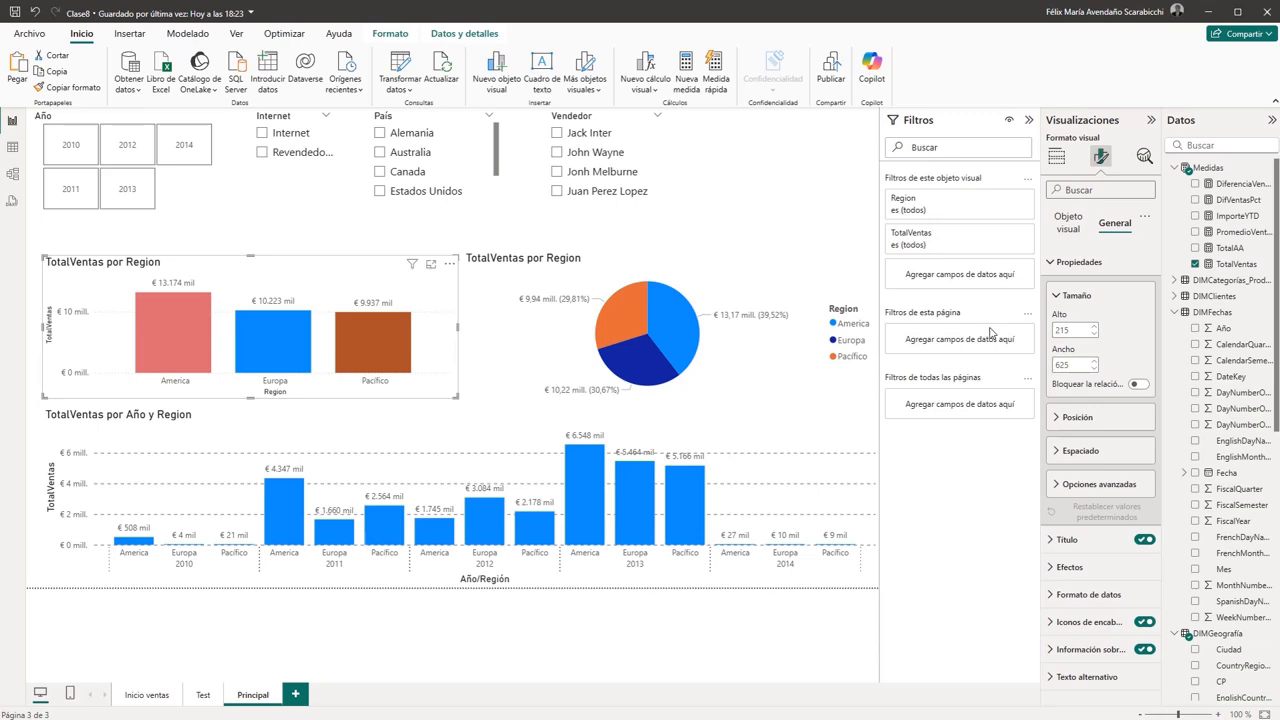
double_click(1070, 330)
type("228")
key("Return")
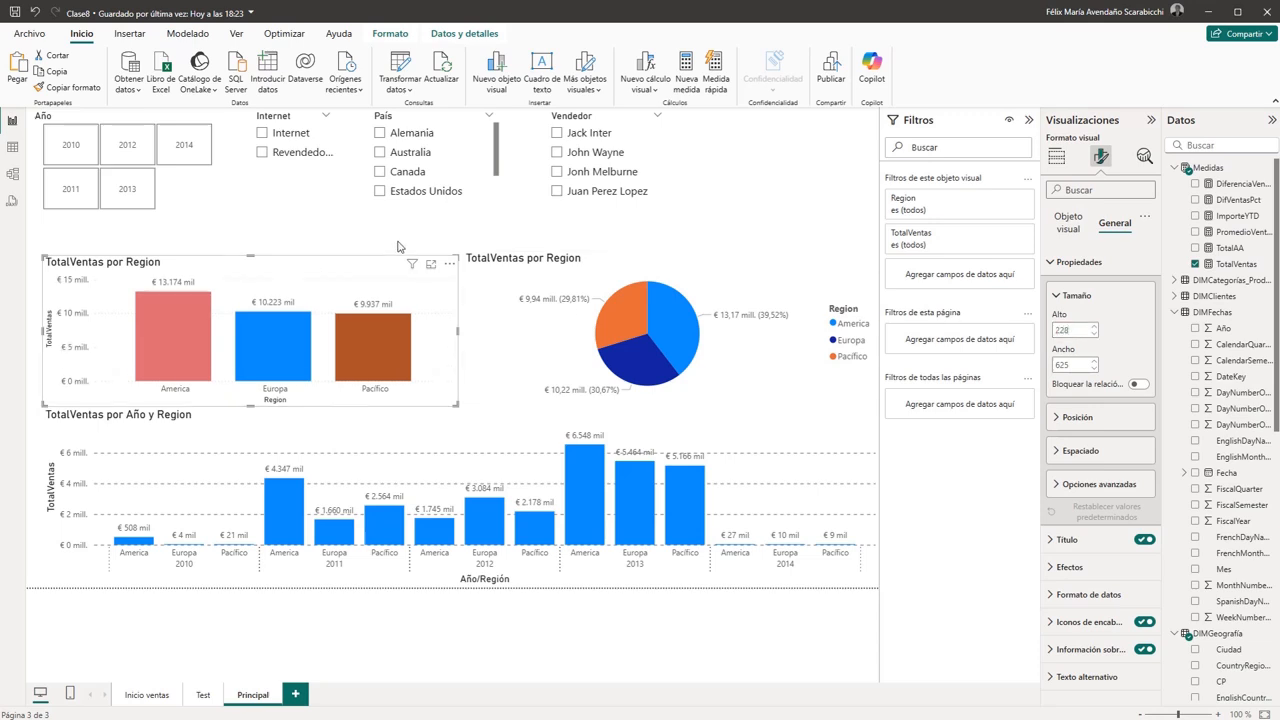
left_click_drag(366, 263, 366, 259)
- Select the regional column and pie charts together and nudge both slightly up, away from the yearly chart
left_click(550, 292)
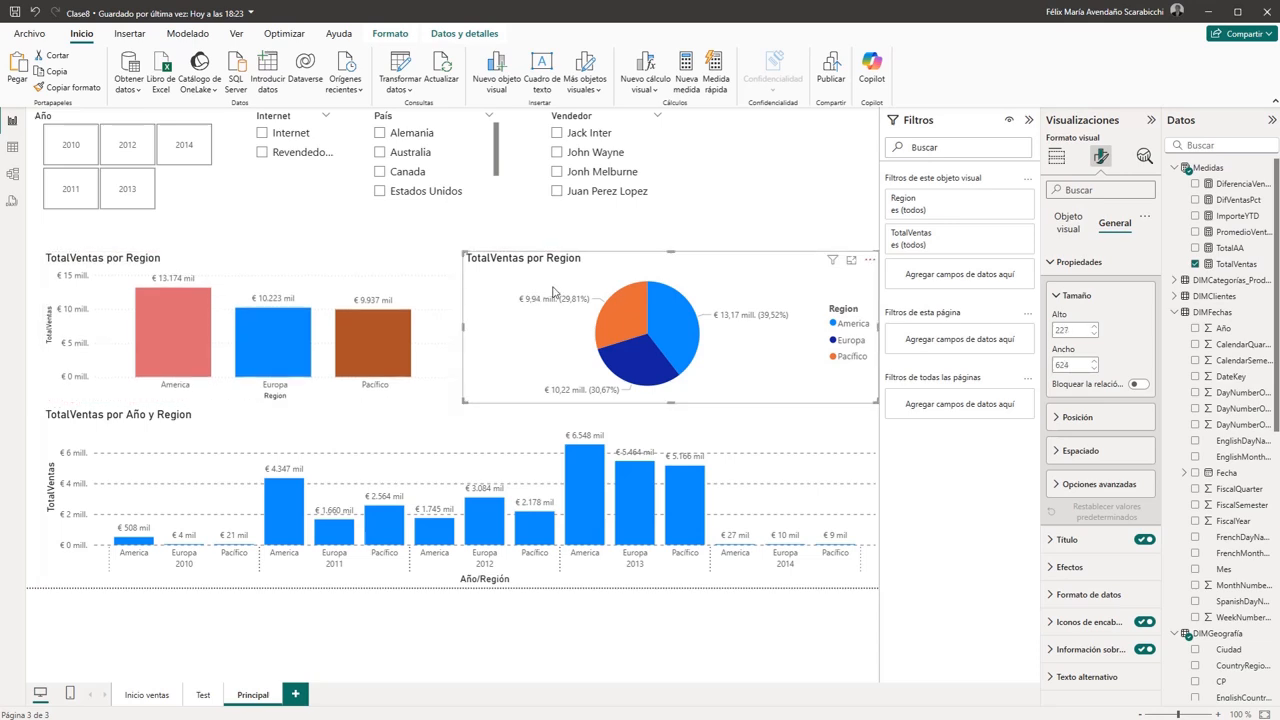
left_click(371, 288)
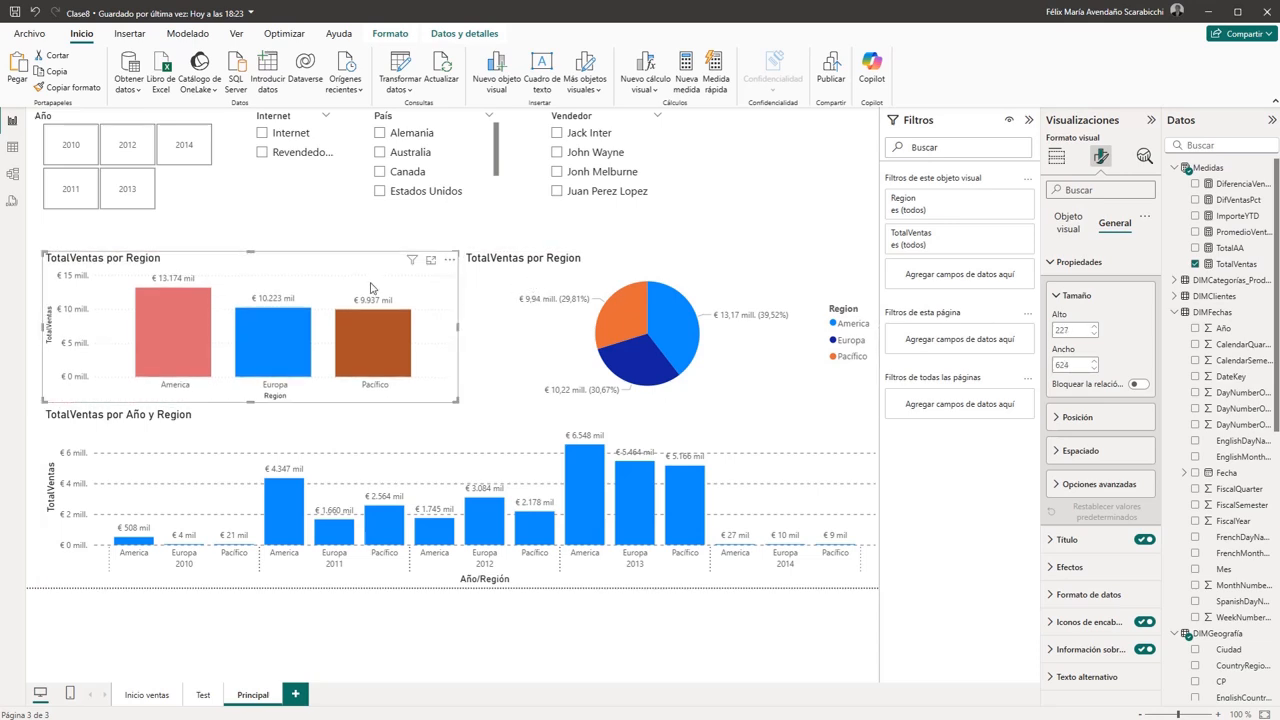
left_click(482, 289)
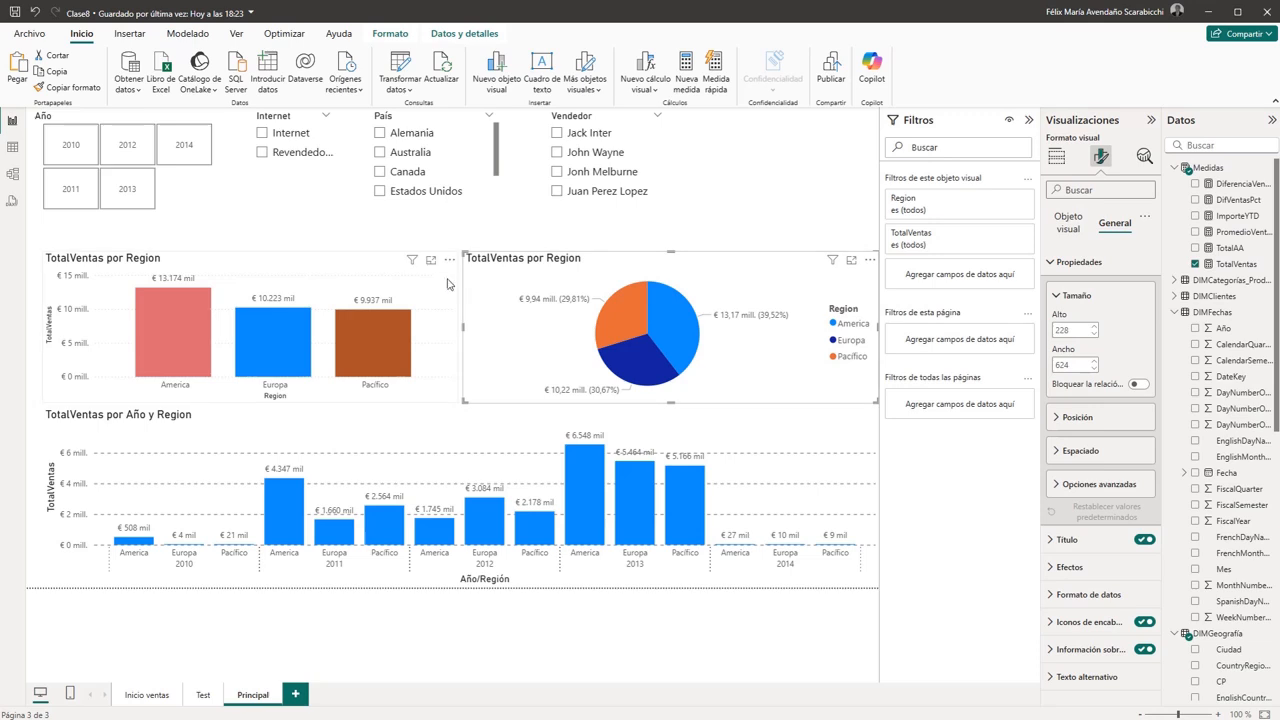
left_click(446, 288)
left_click(488, 379)
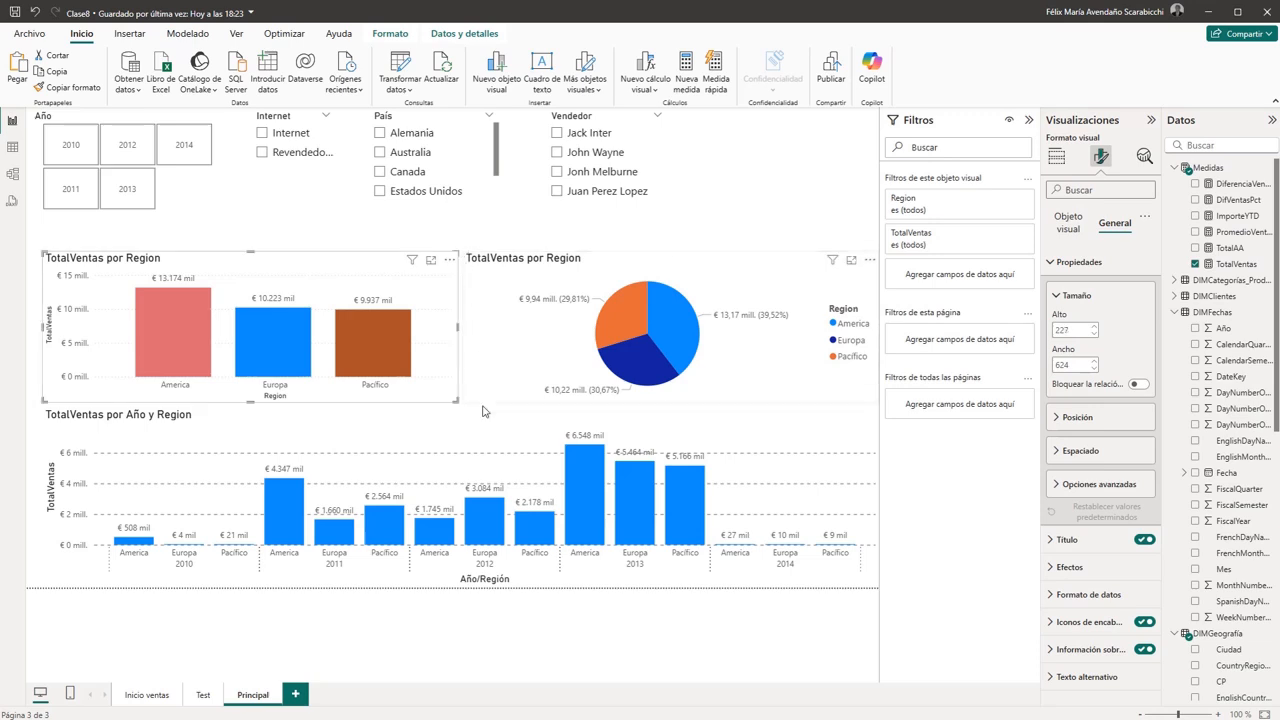
left_click(409, 396)
left_click(491, 390, "ctrl")
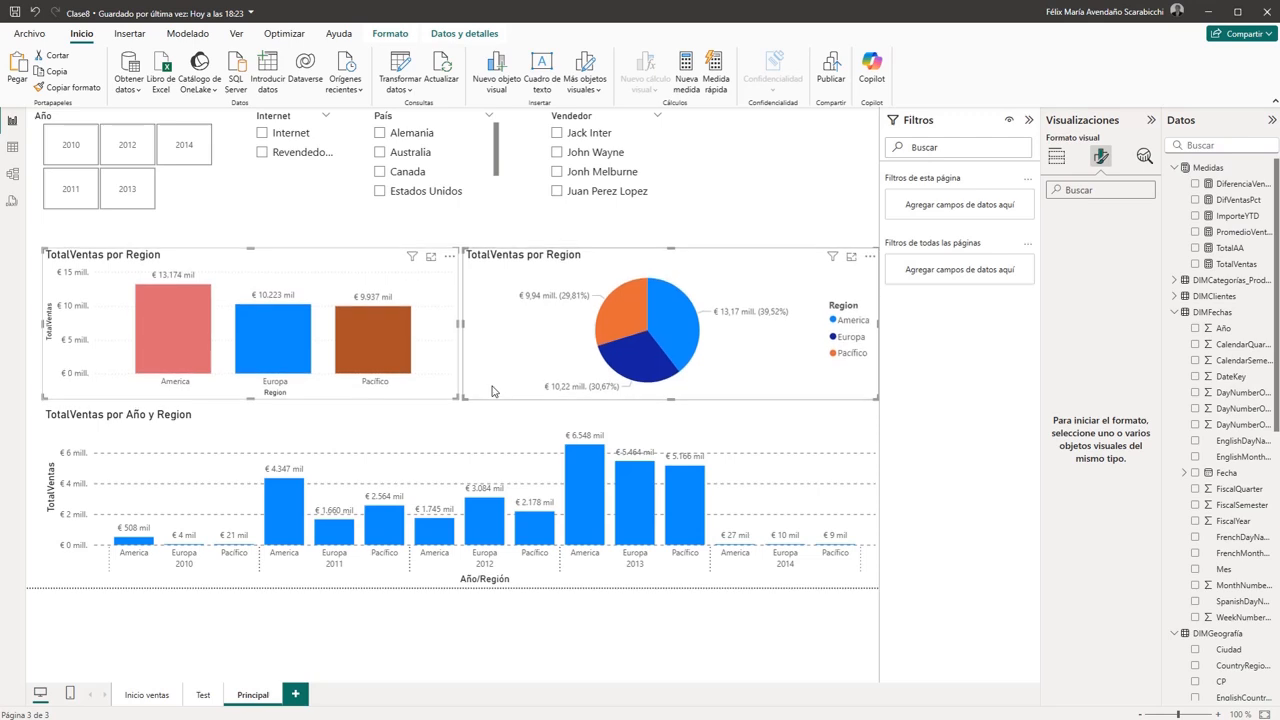
left_click(486, 428)
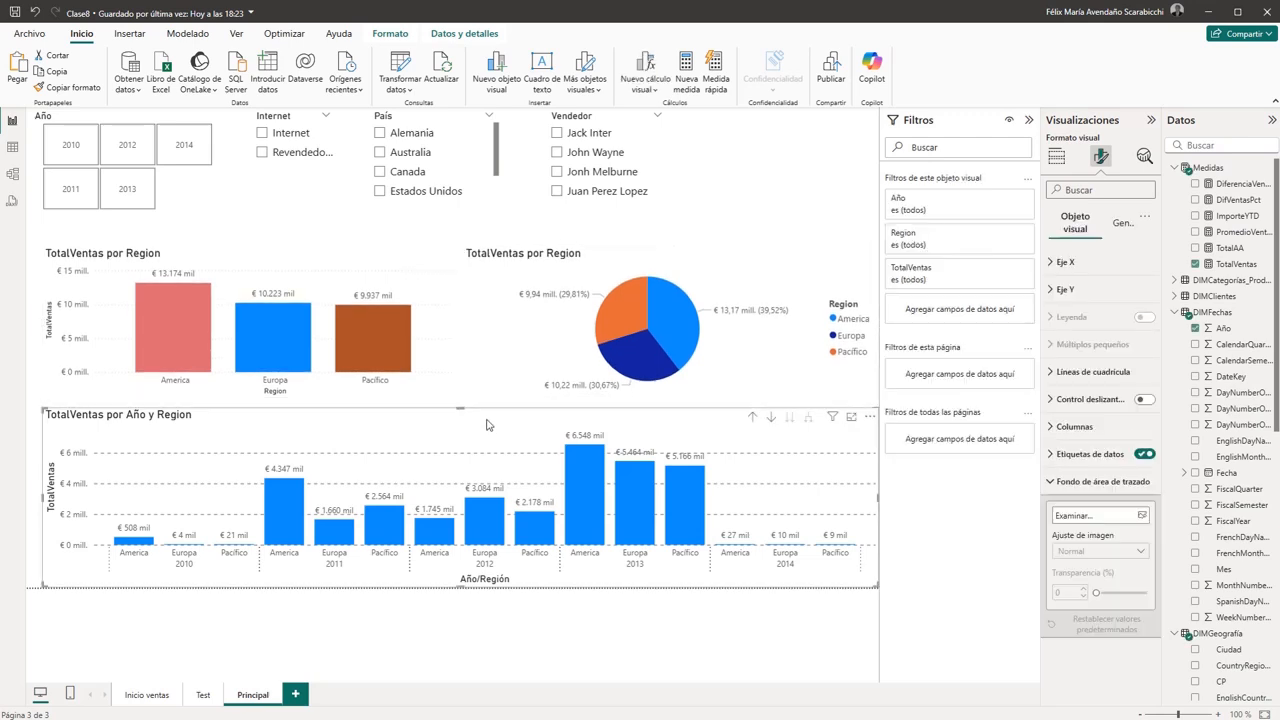
left_click(487, 367)
left_click(429, 383, "ctrl")
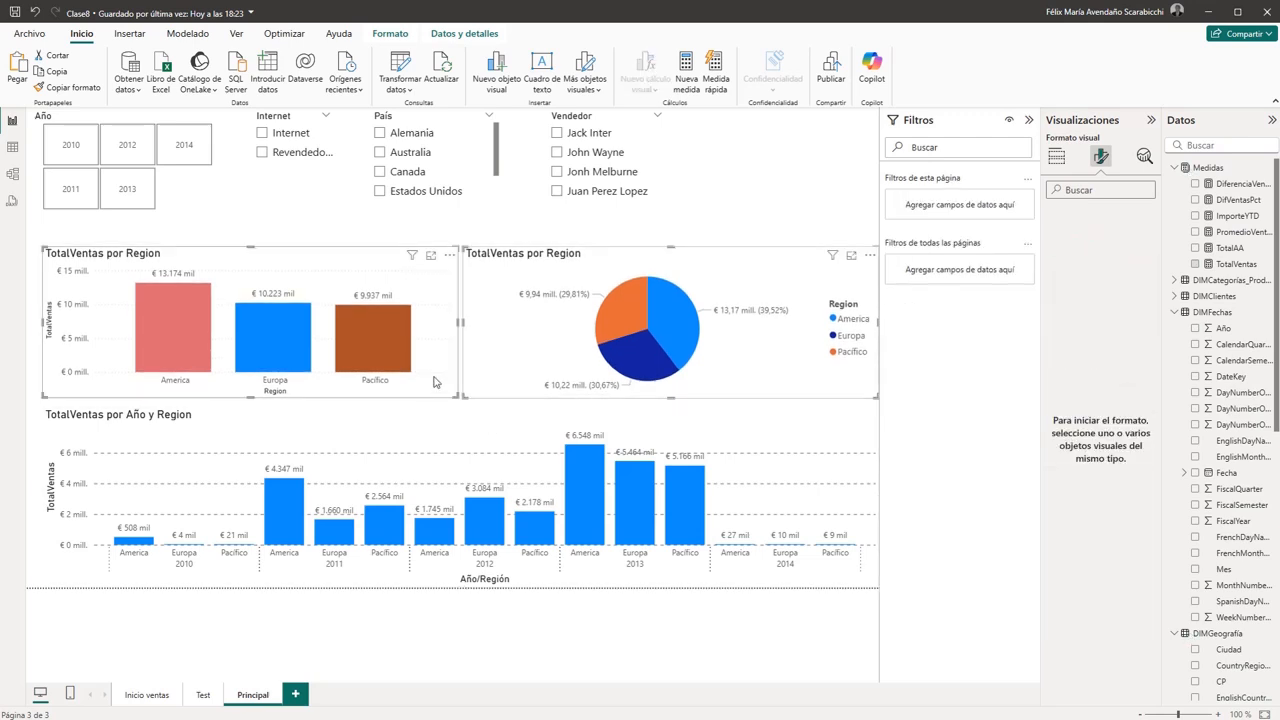
left_click(718, 224)
- Change the title text of the regional column chart to Total Ventas por Region
left_click(324, 260)
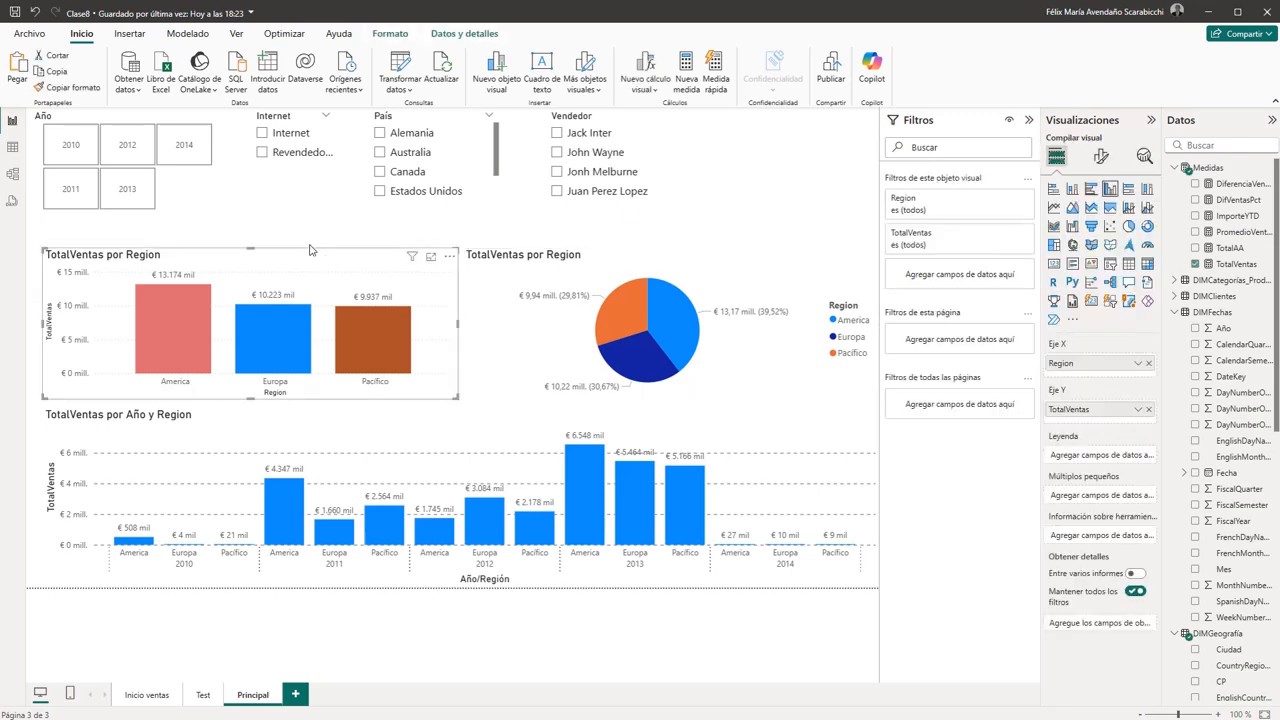
left_click(1100, 157)
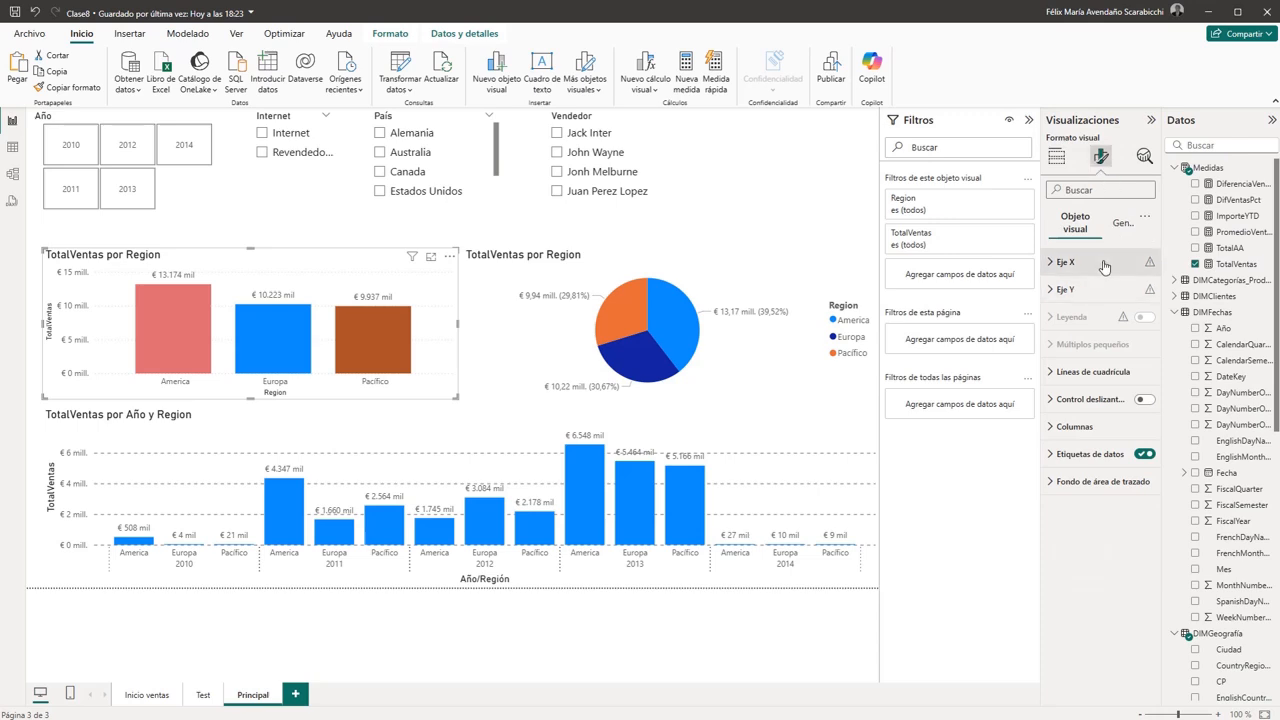
left_click(1120, 223)
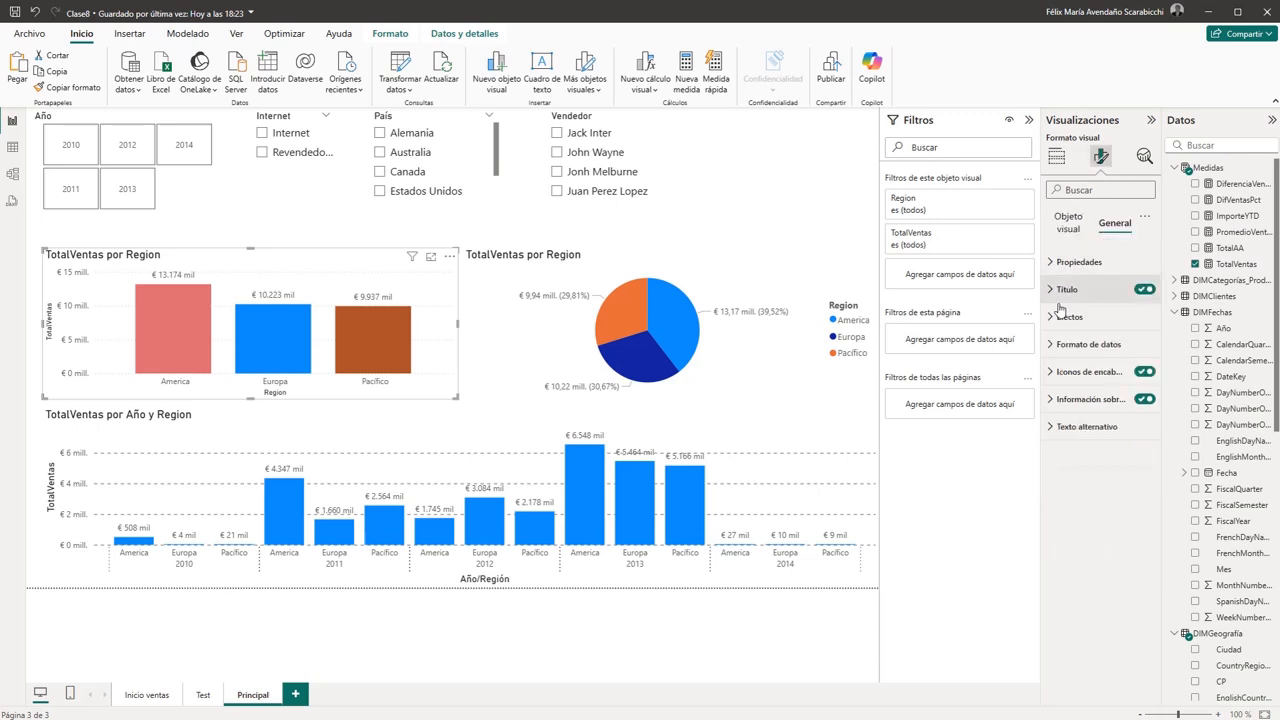
left_click(1056, 270)
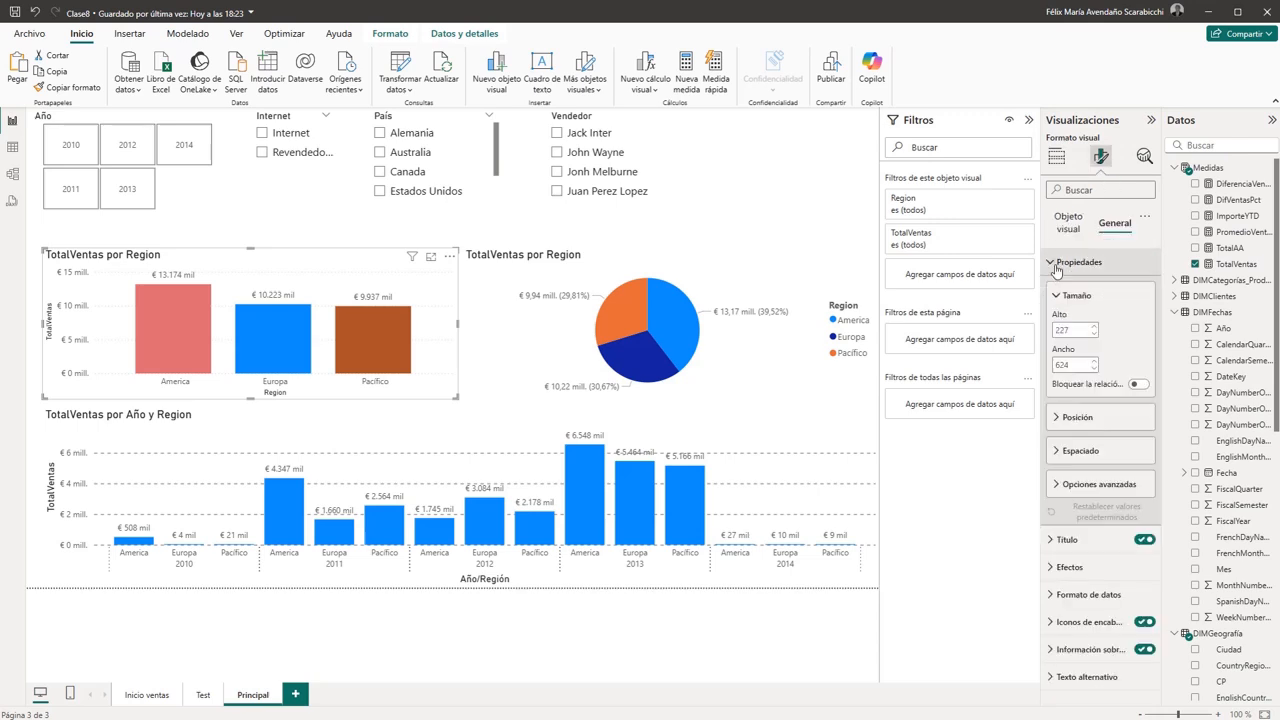
left_click(1056, 263)
left_click(1066, 289)
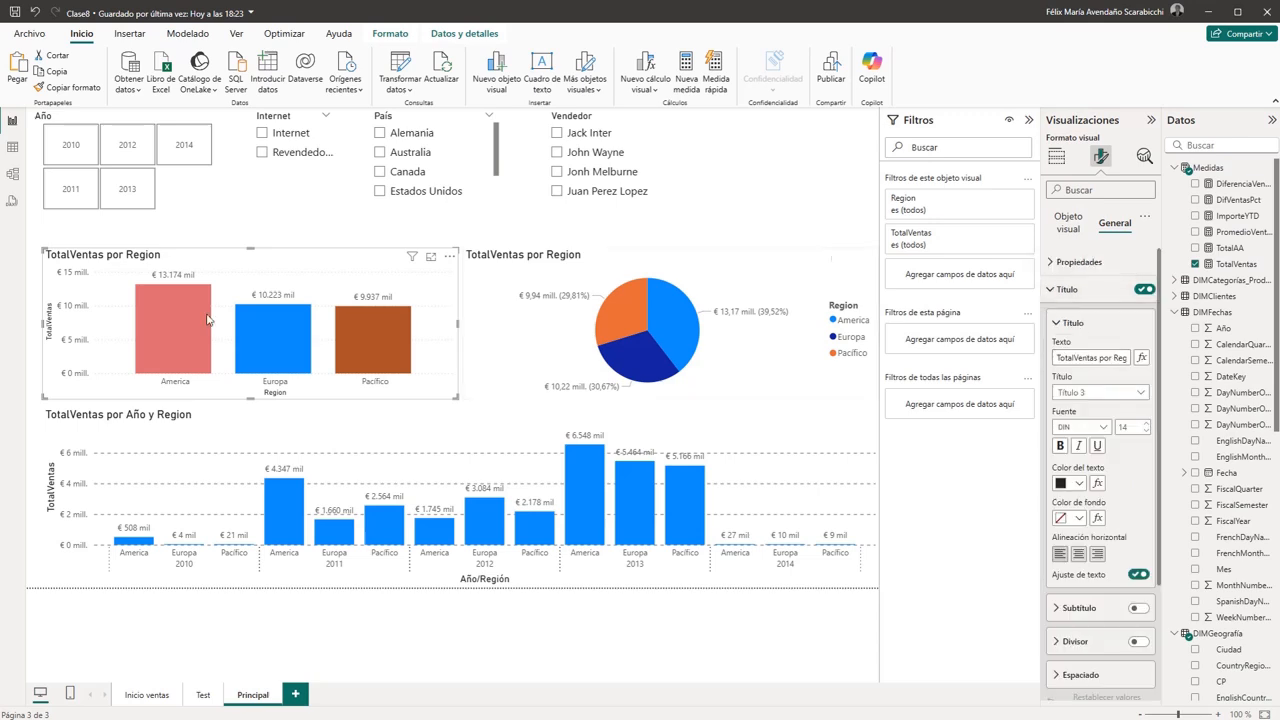
left_click(1071, 357)
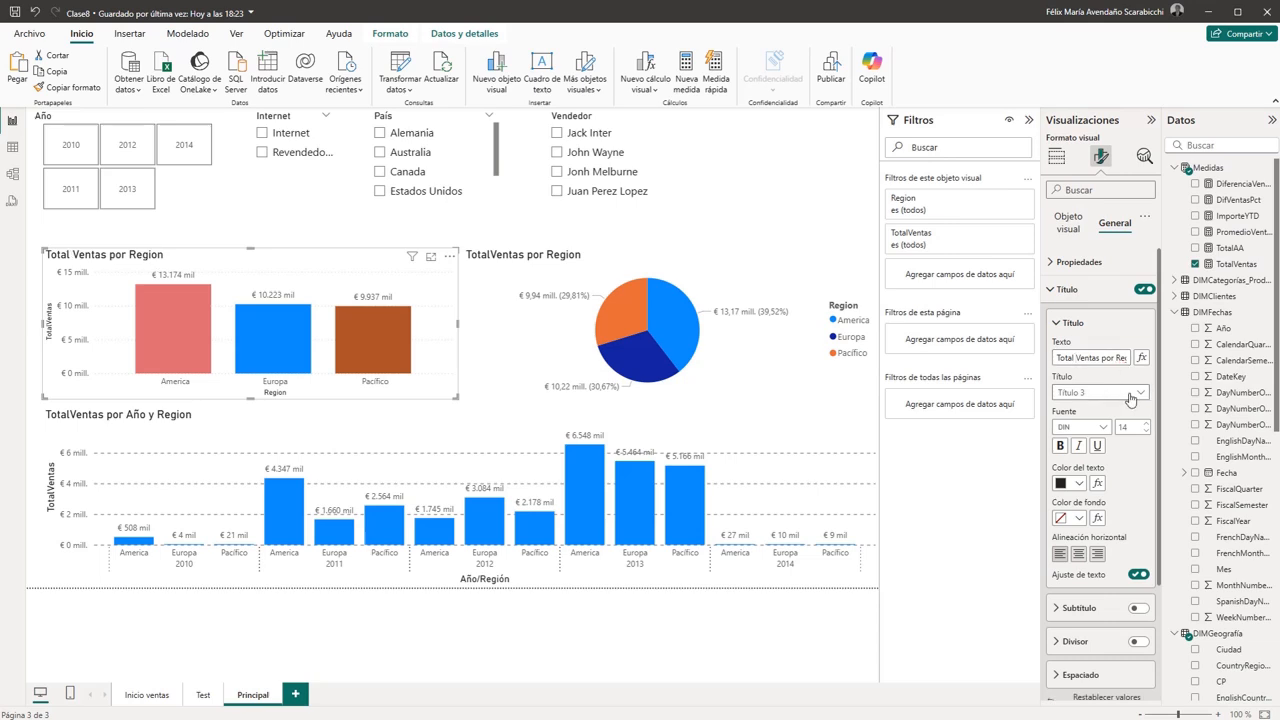
- Center the title of the regional column chart horizontally
scroll(1130, 400, "down", 1)
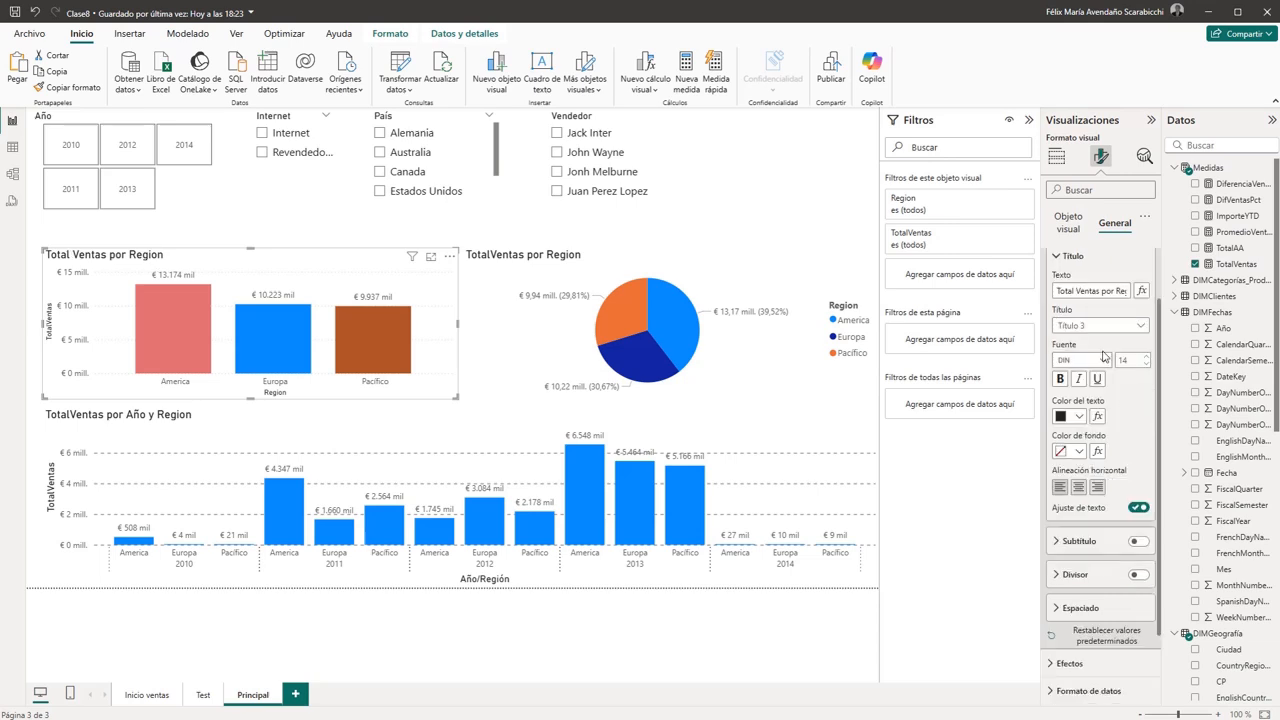
scroll(1137, 420, "down", 1)
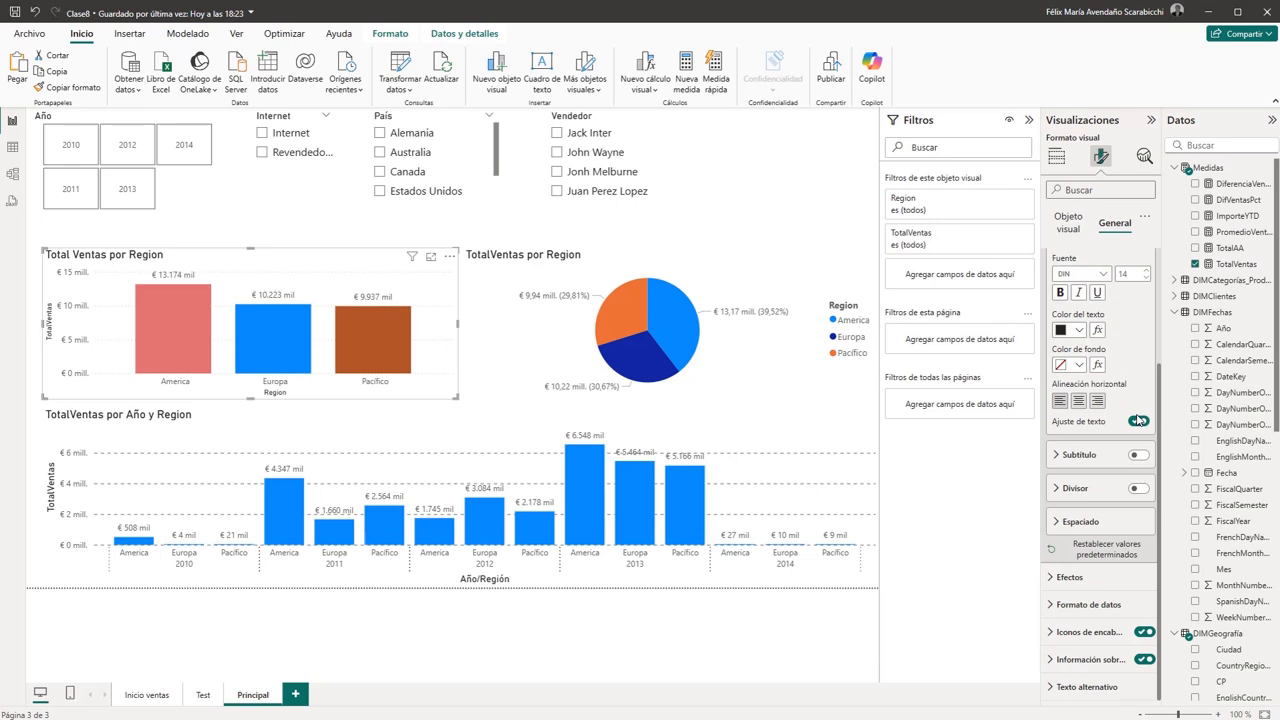
left_click(1079, 401)
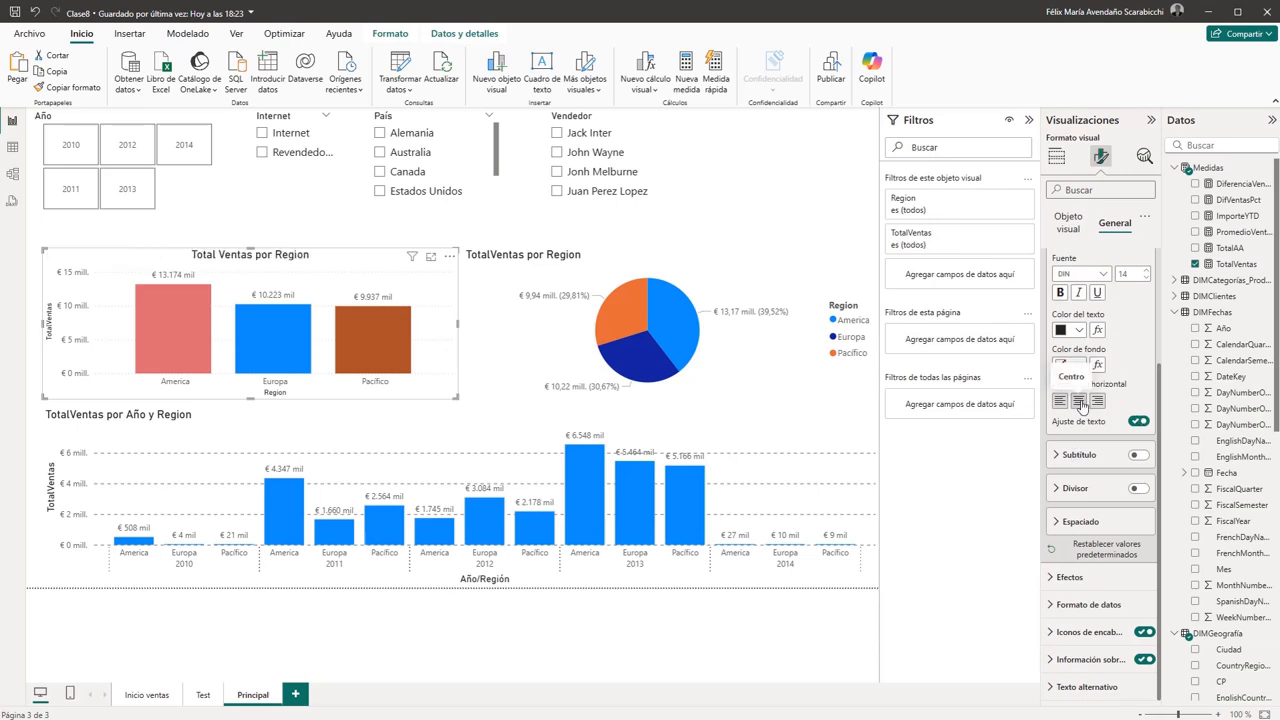
- Center the regional pie chart's title and change its text to Total Ventas por Region
left_click(657, 257)
left_click(1079, 401)
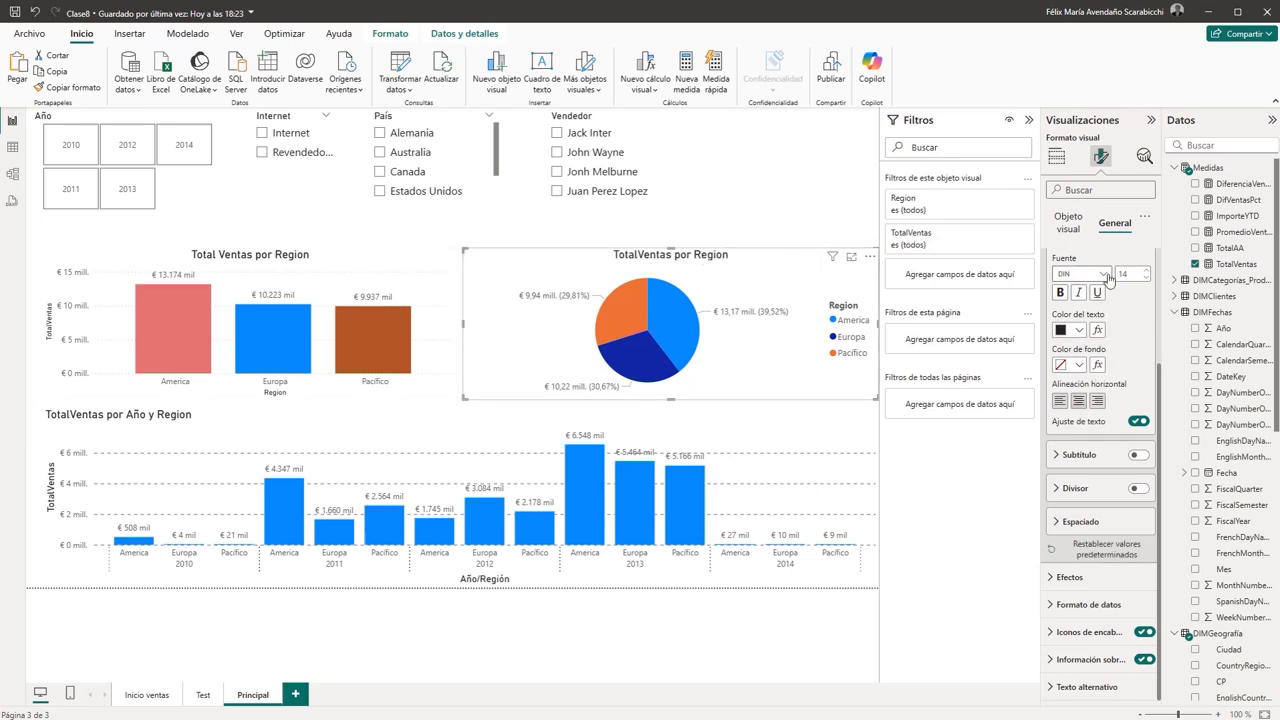
scroll(1127, 352, "up", 3)
left_click(1082, 356)
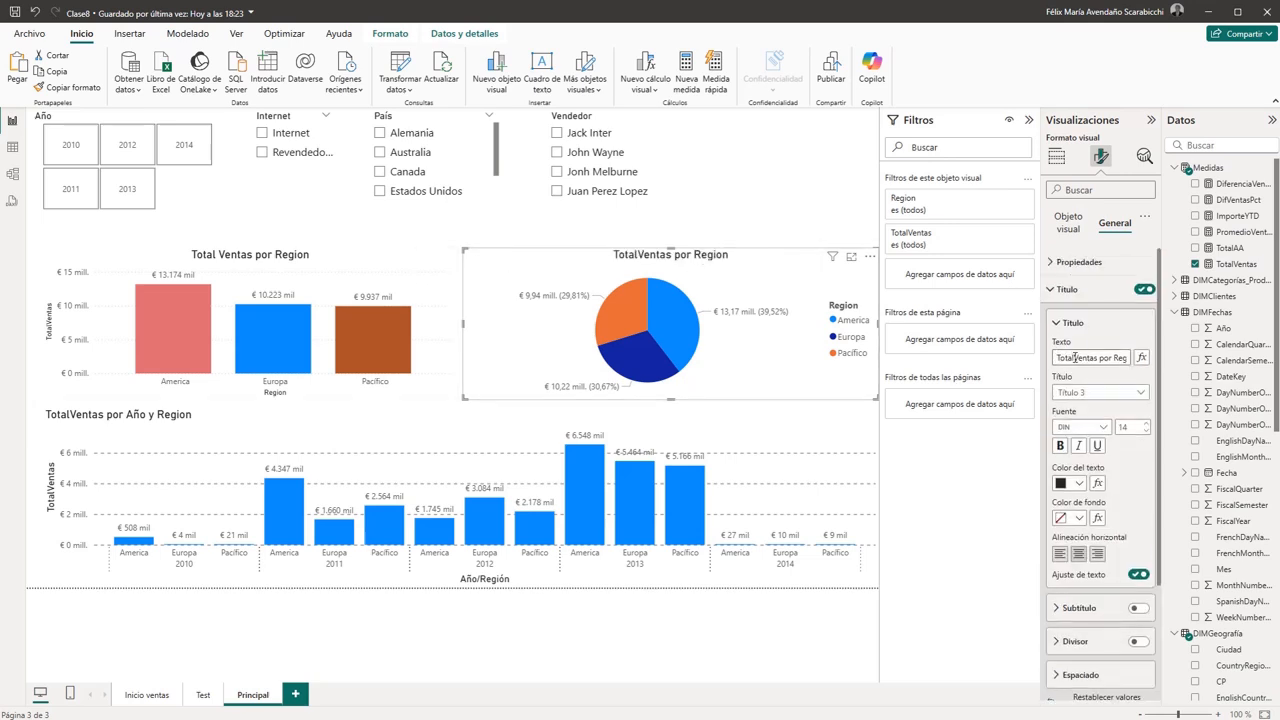
left_click(1074, 357)
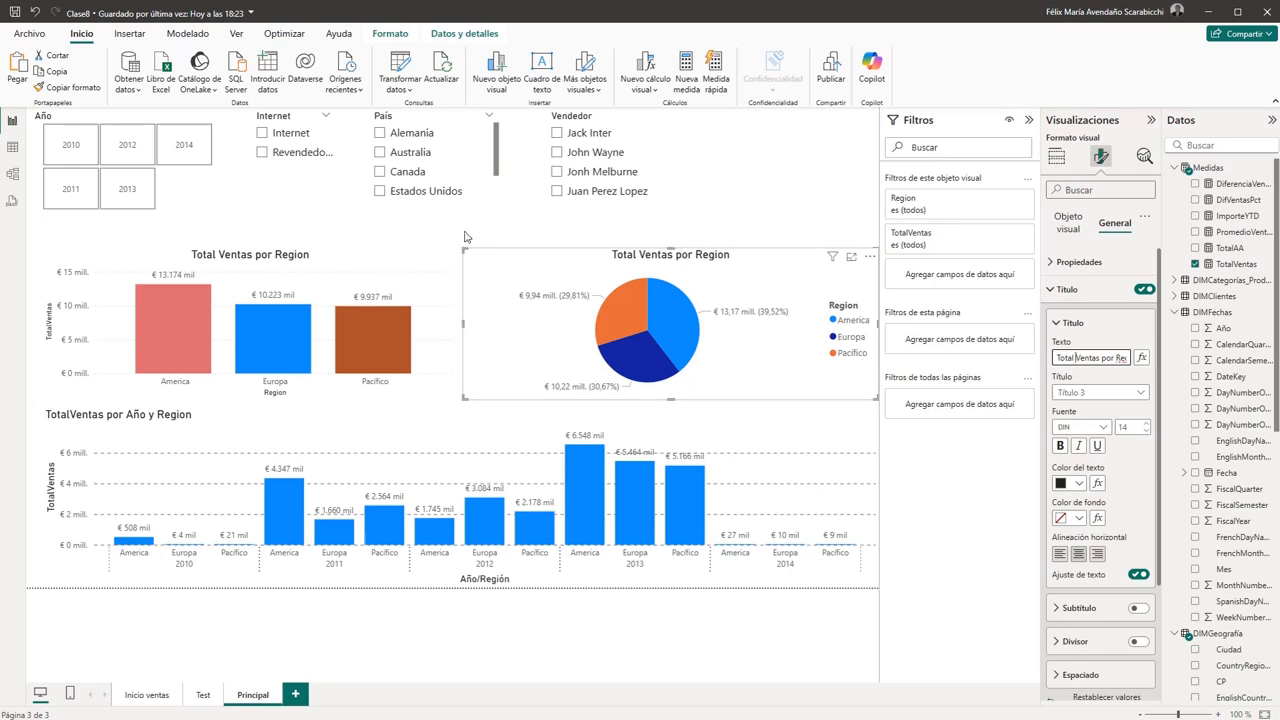
- Set the regional column chart's background to the custom colour #F7F7ED and select that hex code
left_click(360, 252)
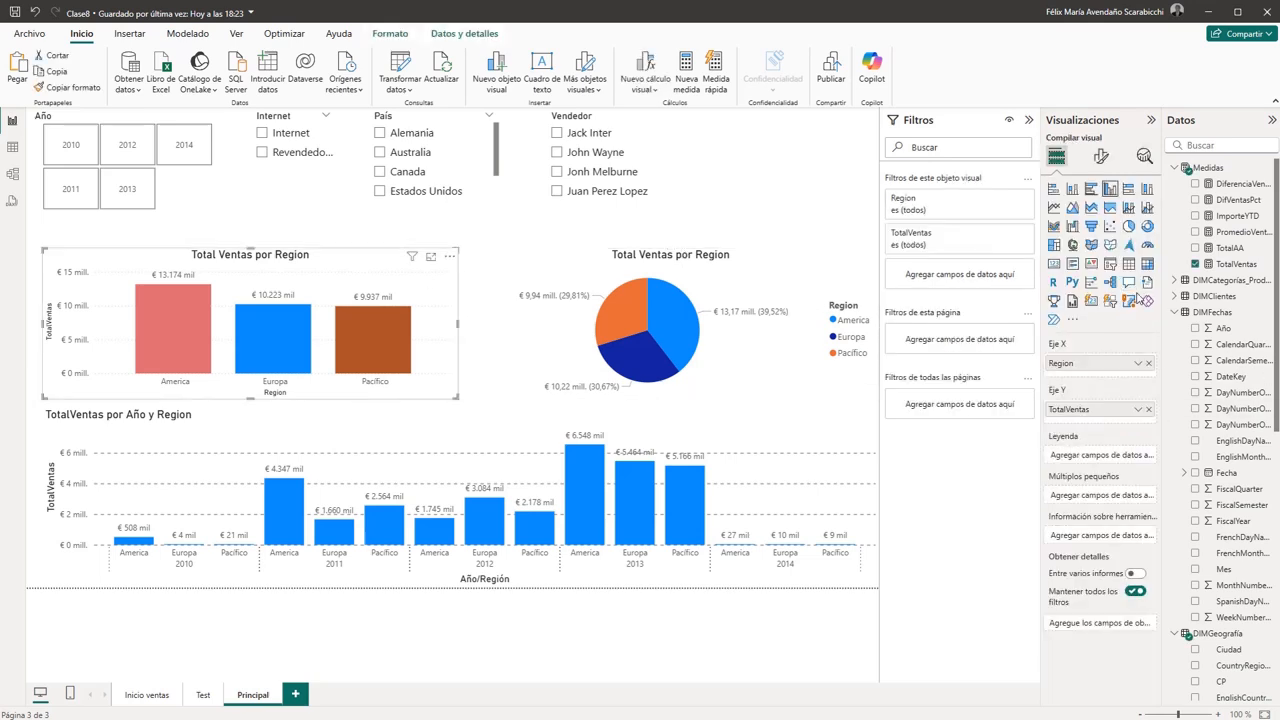
left_click(1102, 156)
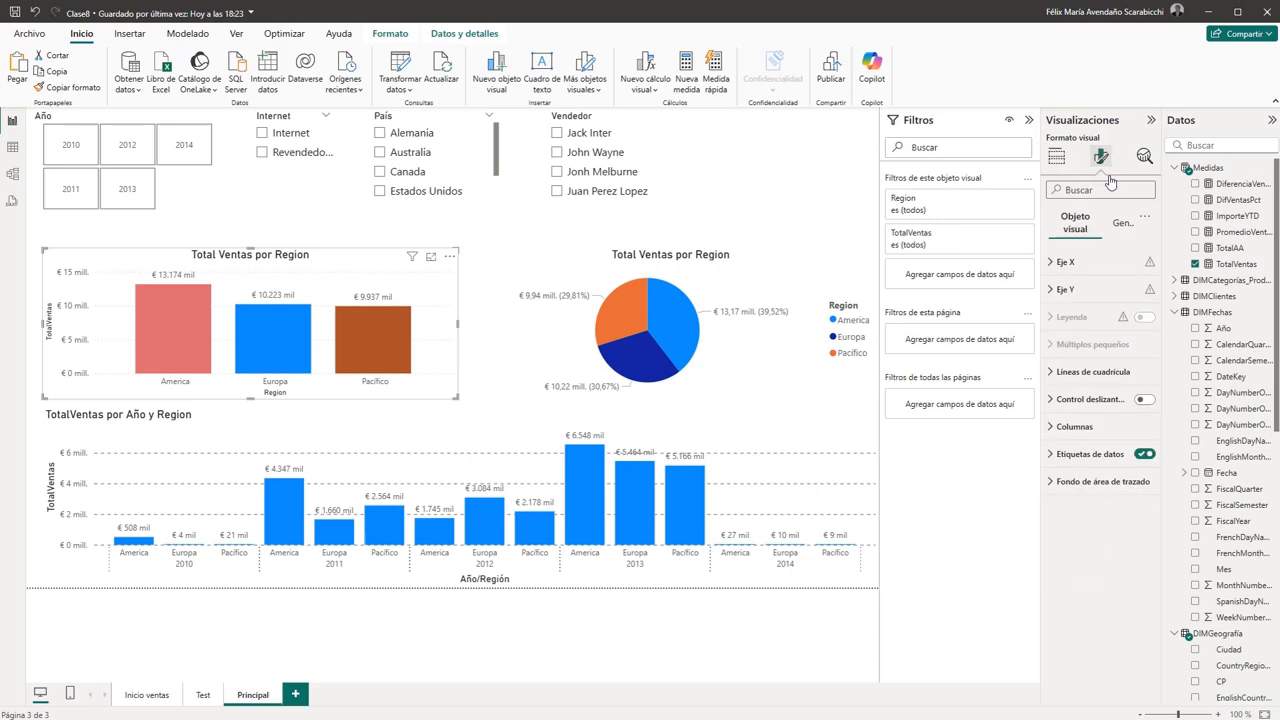
left_click(1120, 228)
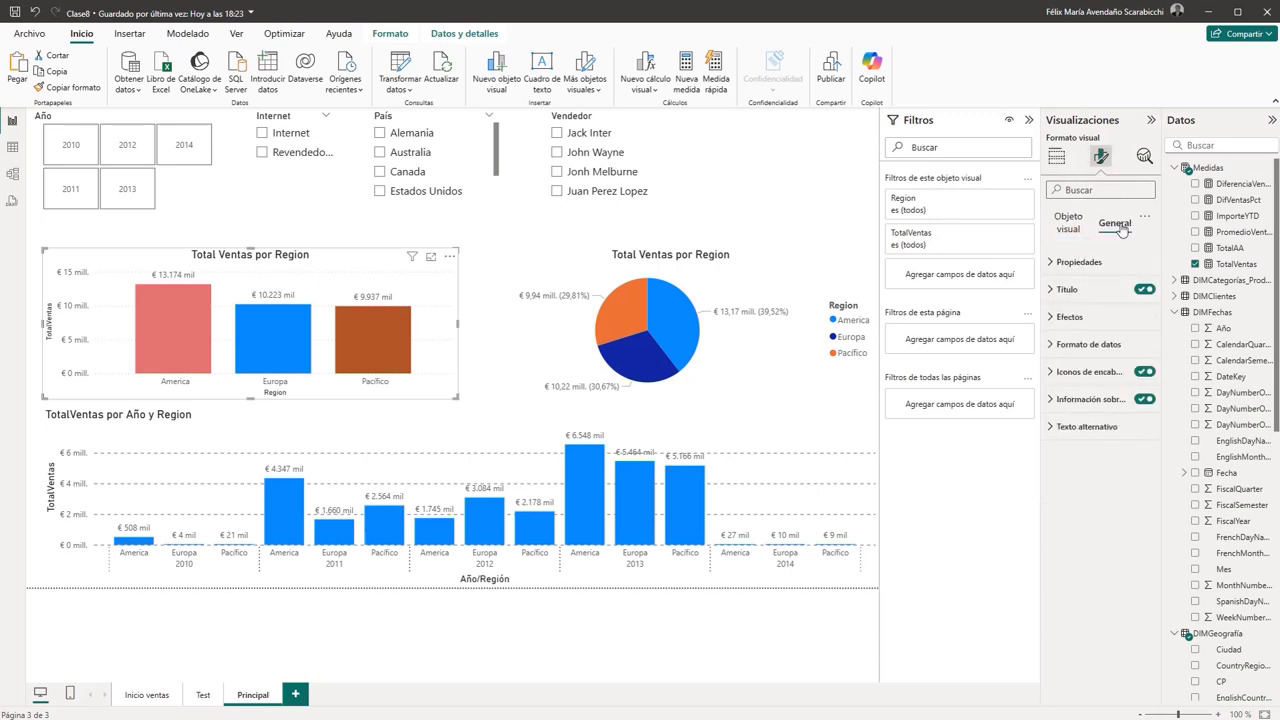
left_click(1054, 320)
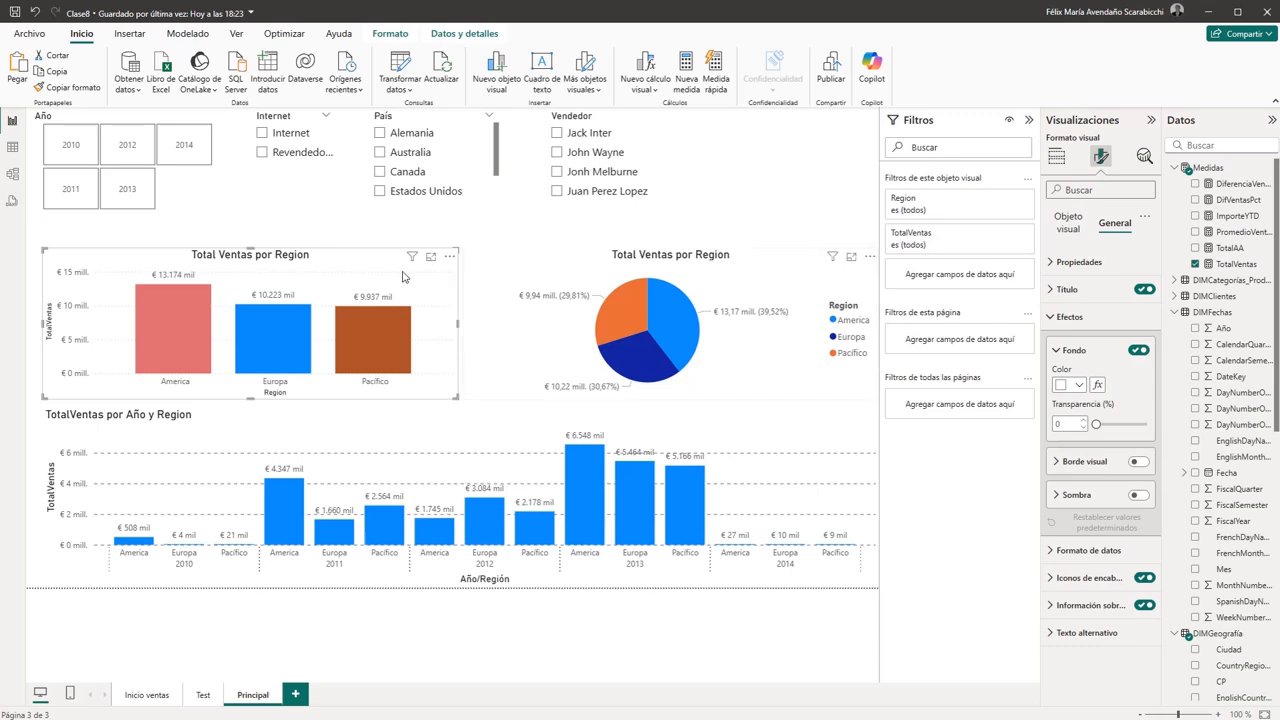
left_click(1079, 386)
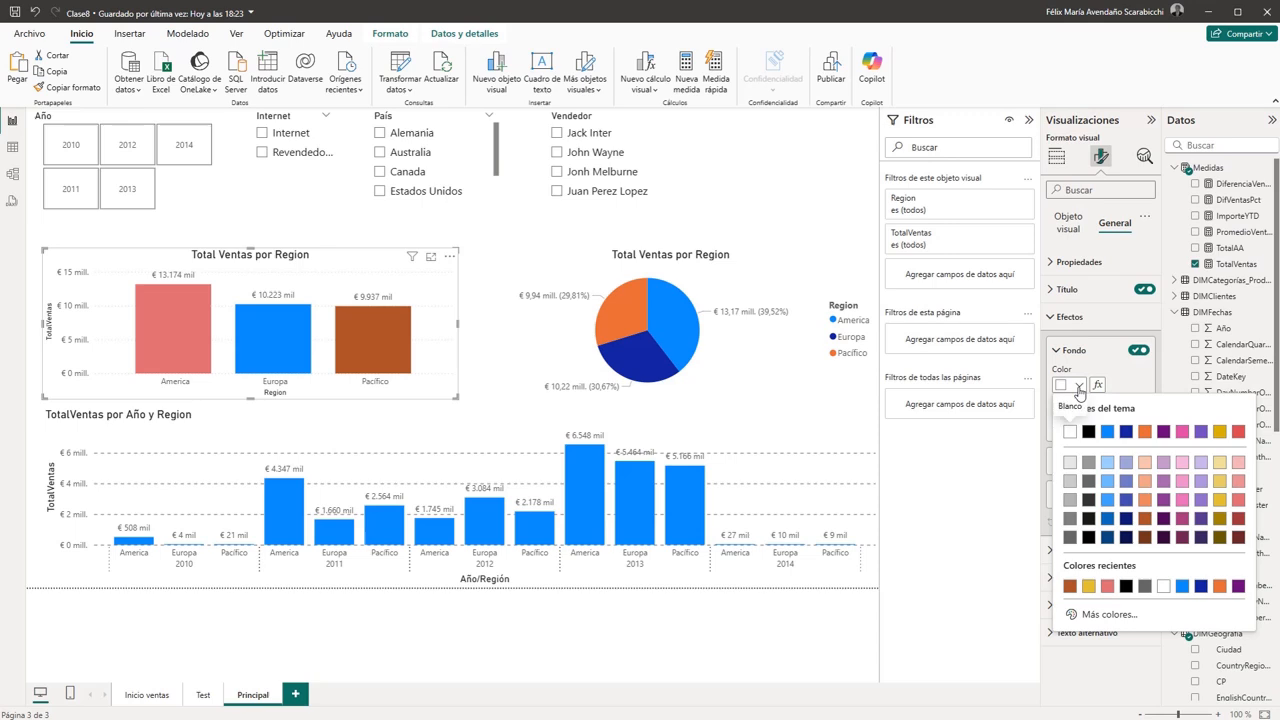
left_click(1105, 616)
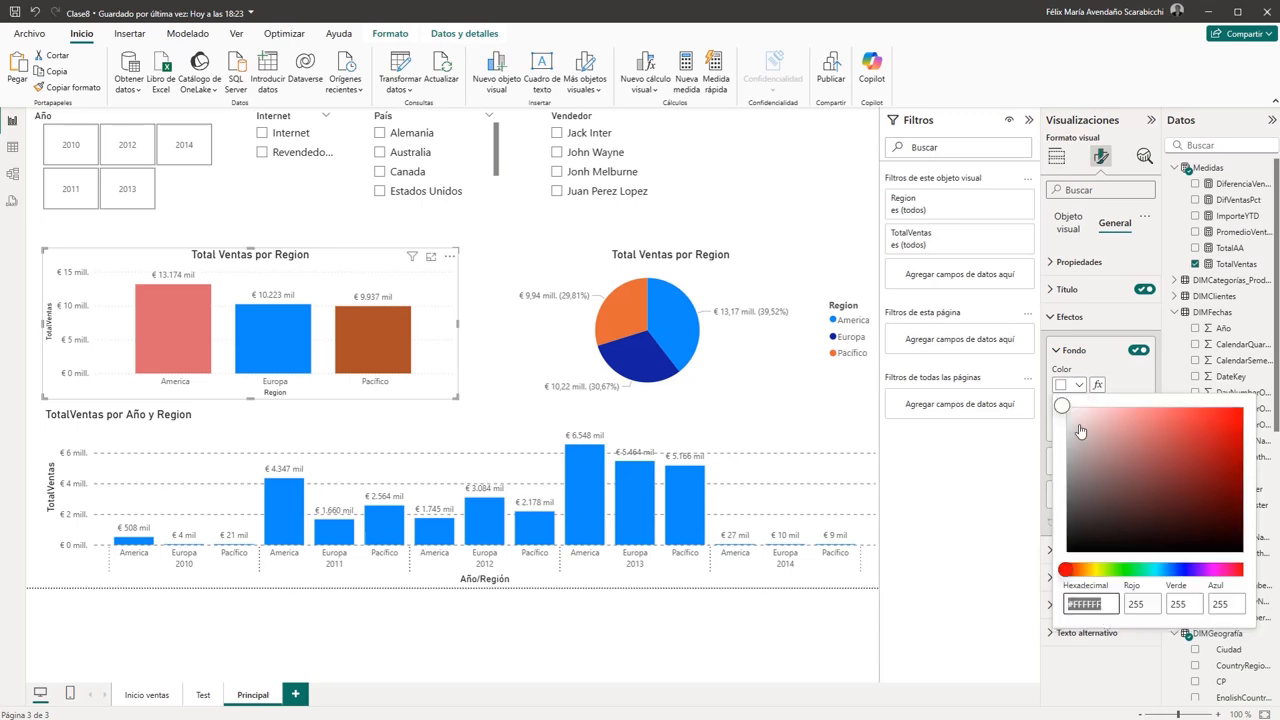
left_click(1095, 569)
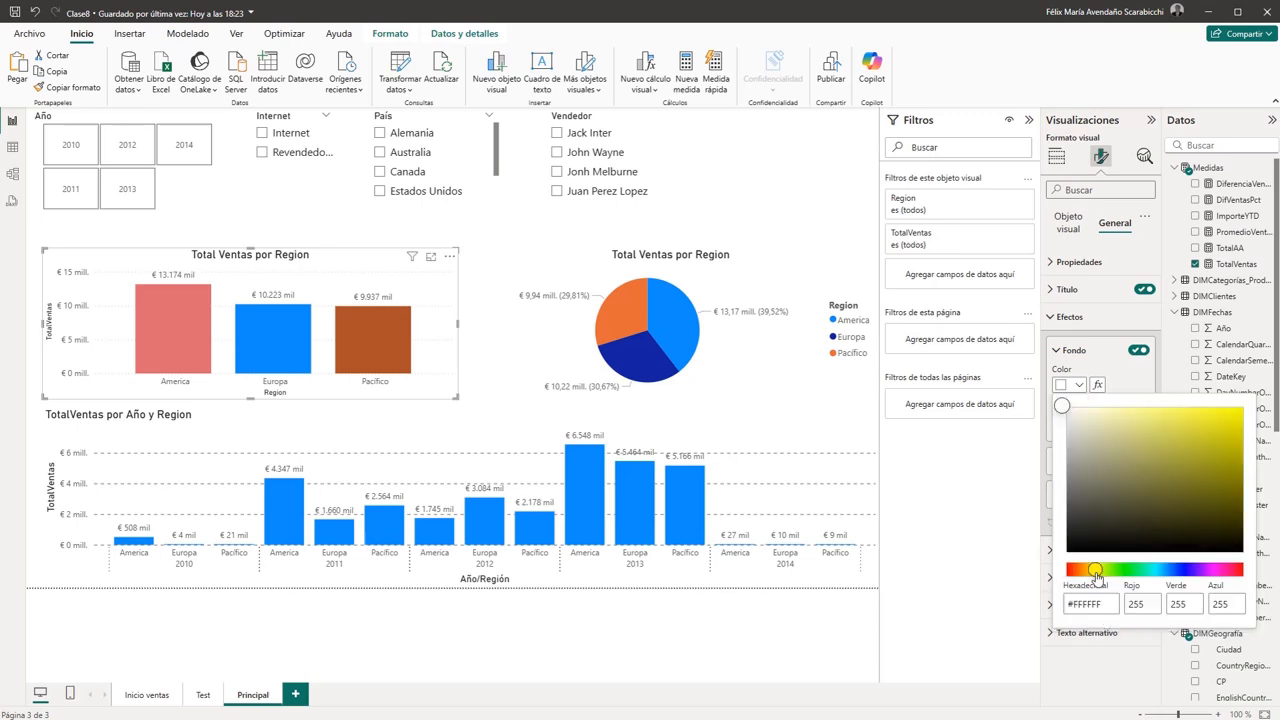
left_click(1069, 412)
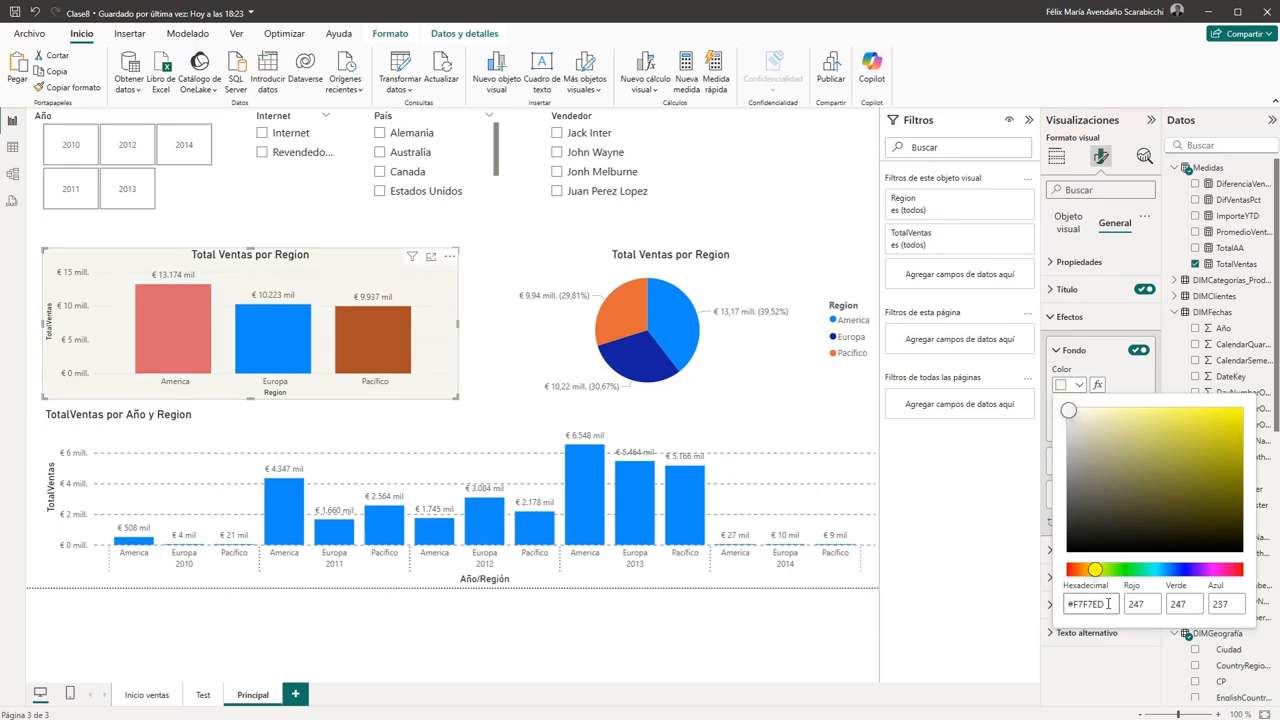
left_click_drag(1108, 604, 1062, 604)
- Set the regional pie chart's background to the recently used colour #F7F7ED
left_click(765, 262)
left_click(765, 262)
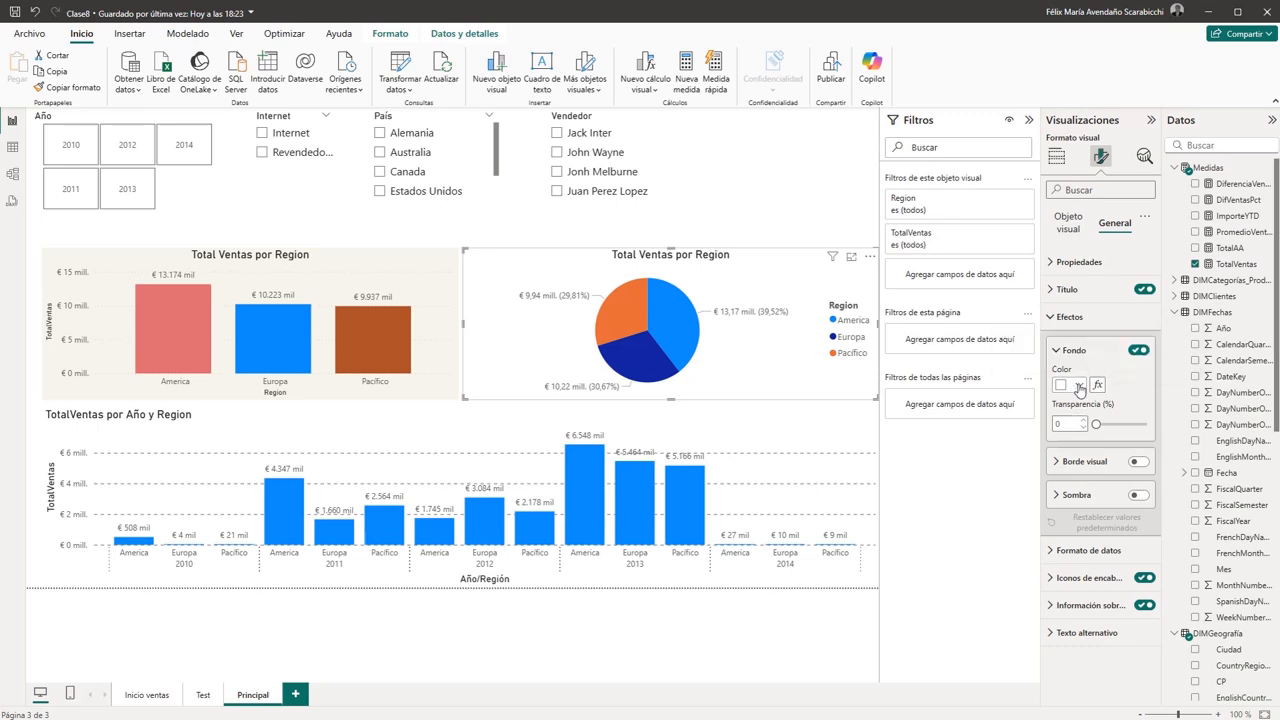
left_click(1079, 387)
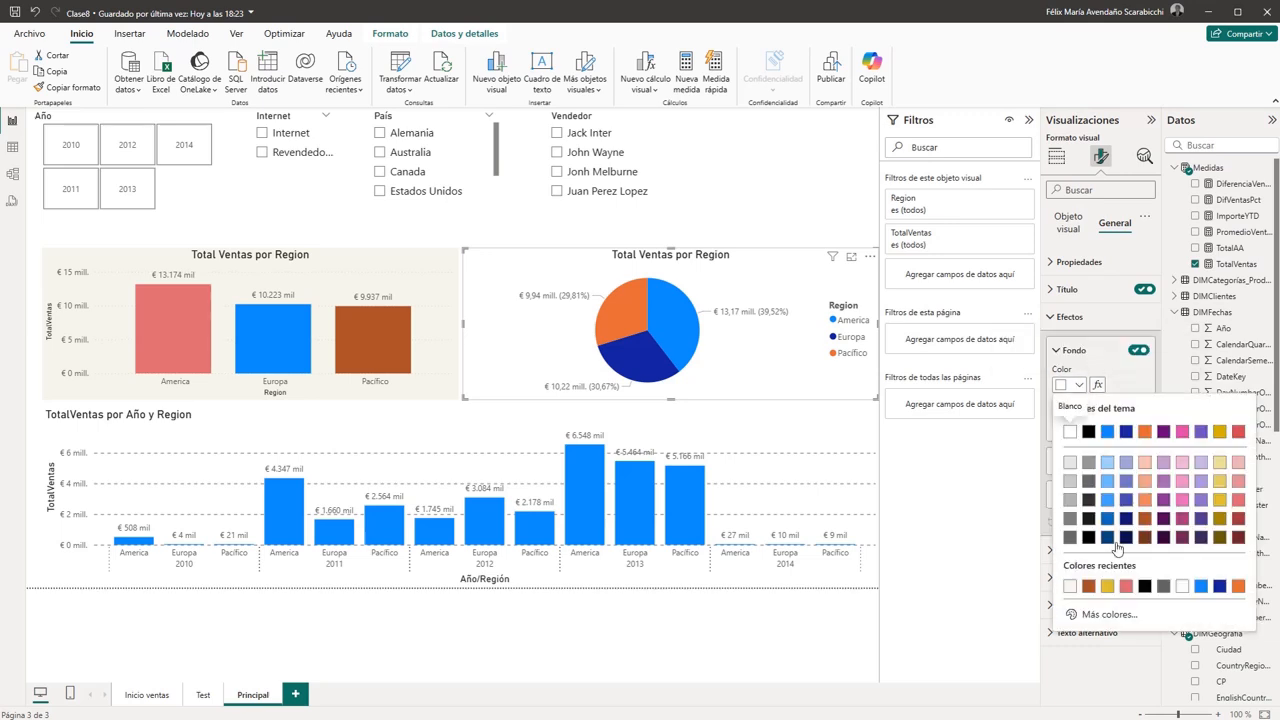
left_click(1093, 617)
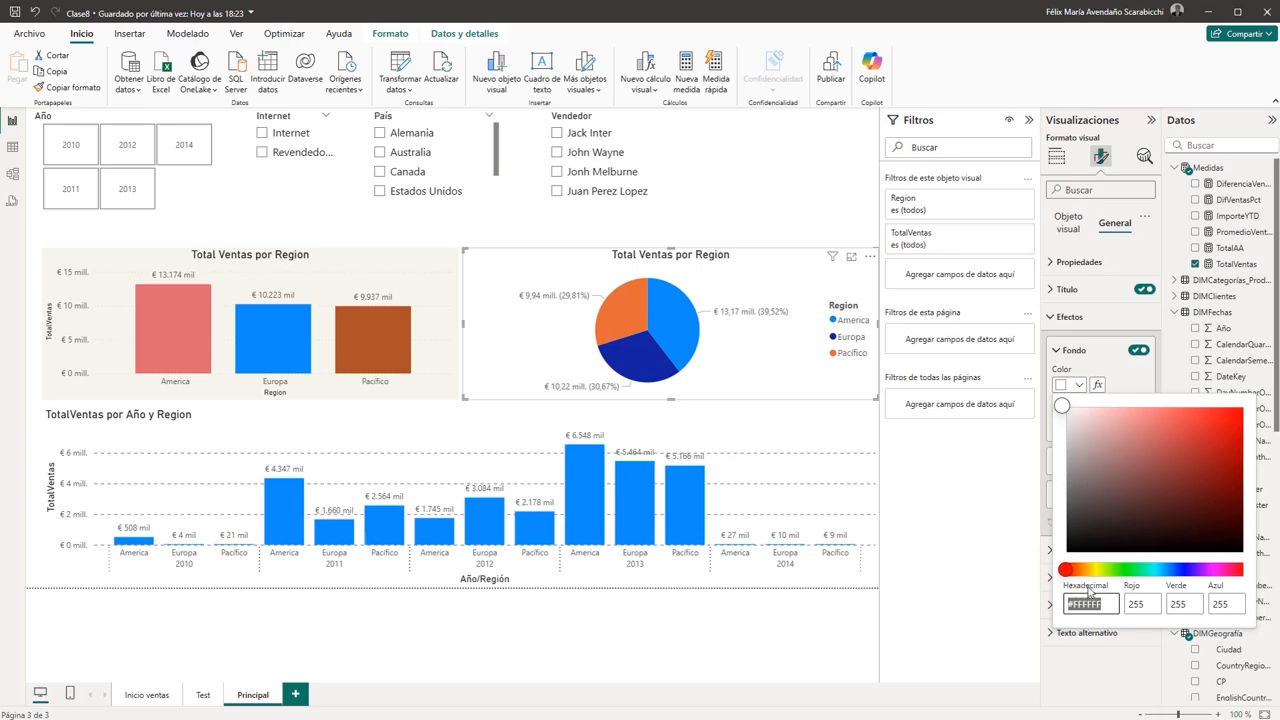
left_click(1133, 381)
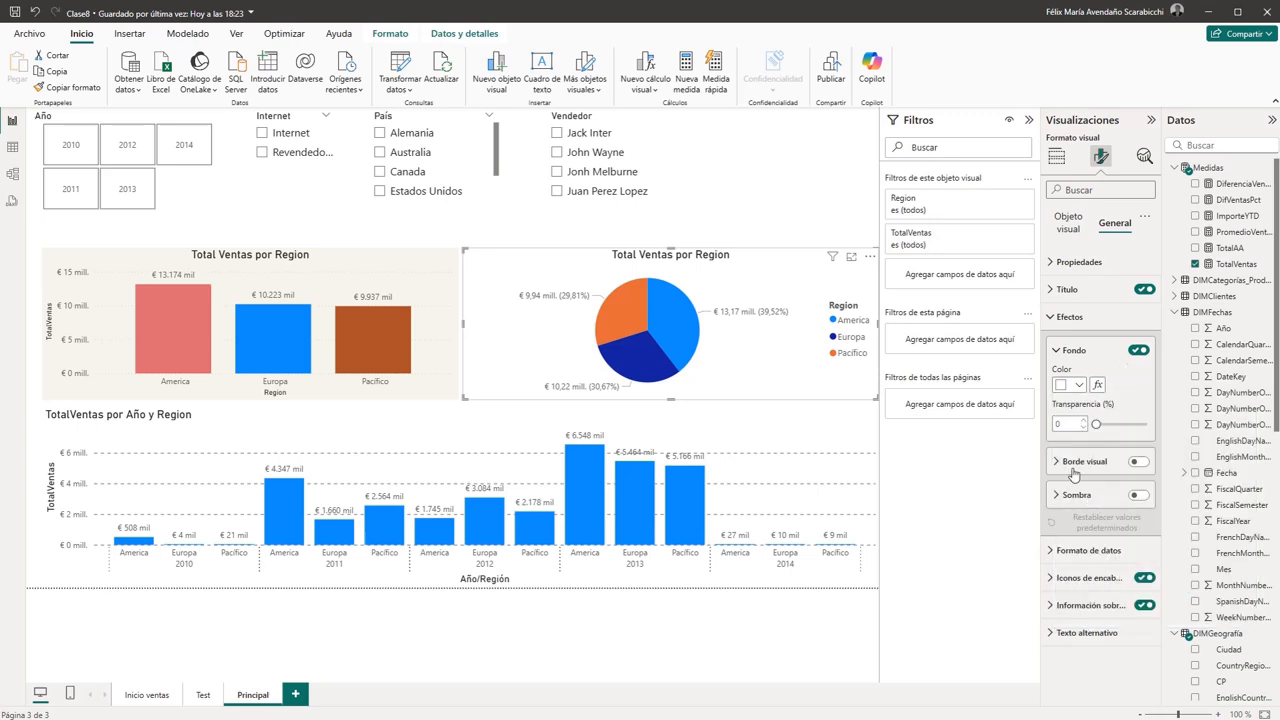
left_click(1078, 385)
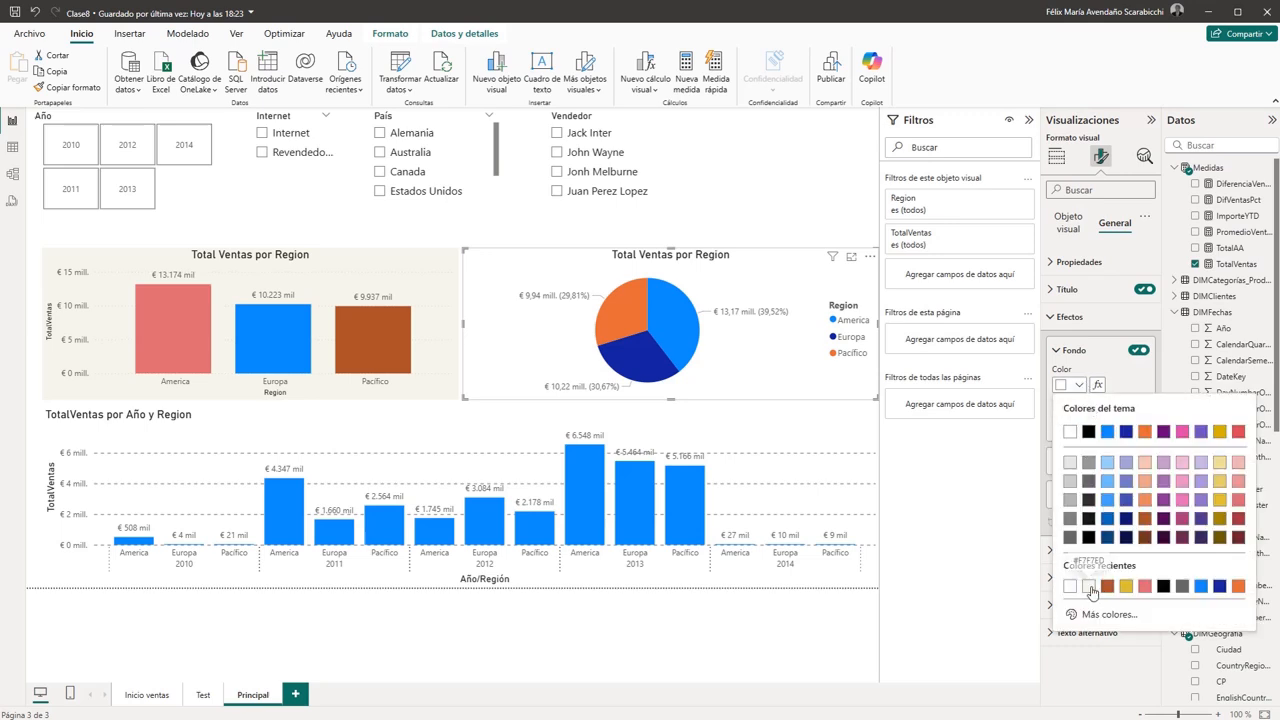
left_click(1017, 498)
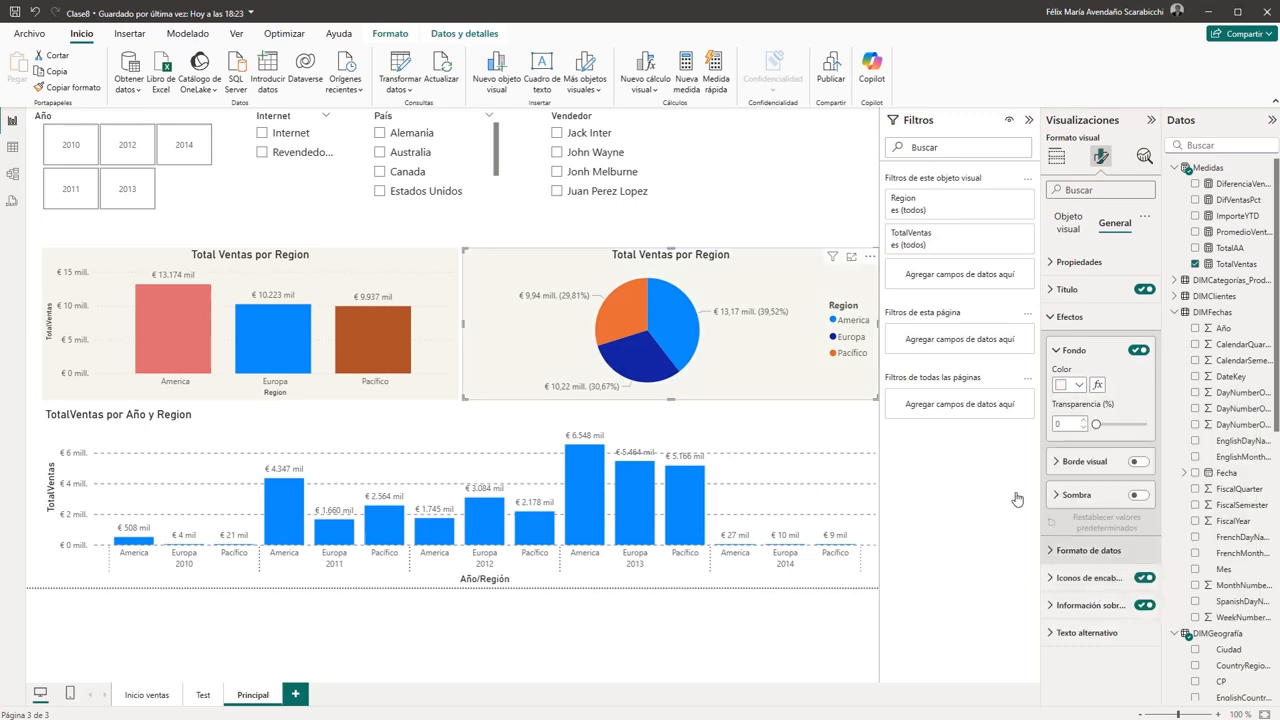
left_click(780, 176)
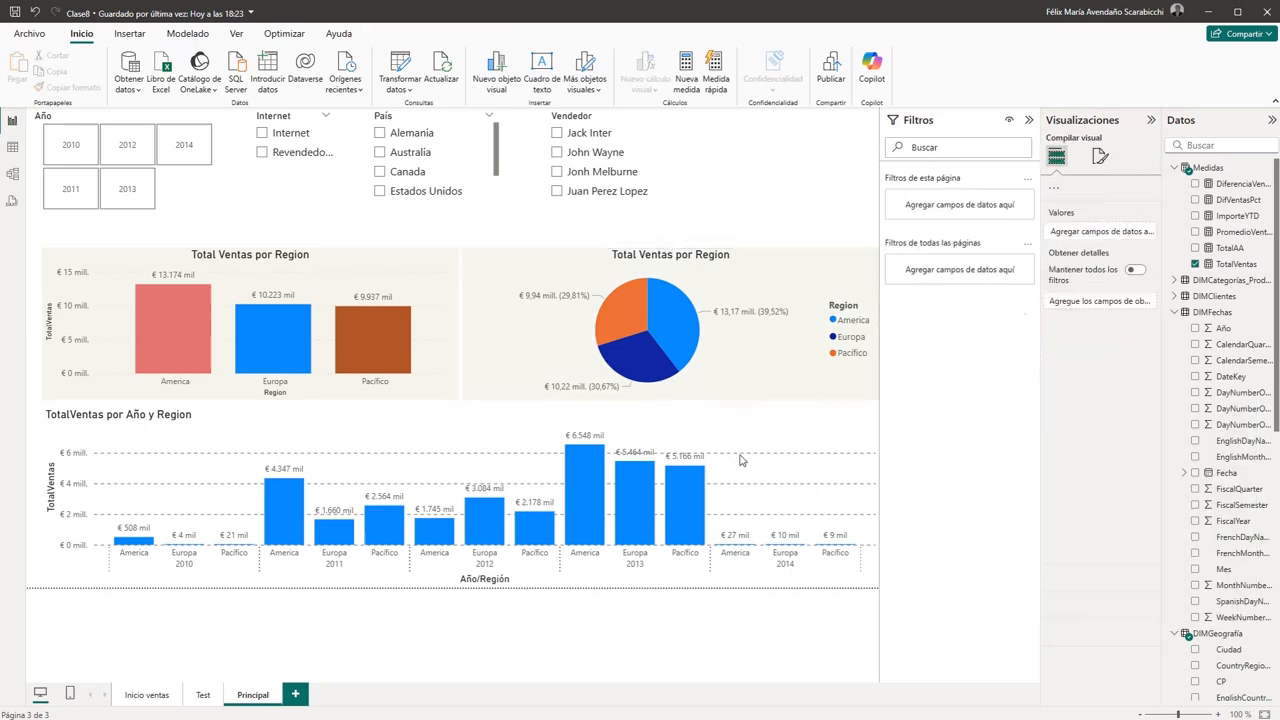
- Apply the recently used colour #F7F7ED as the background of the TotalVentas por Año y Region chart
left_click(697, 428)
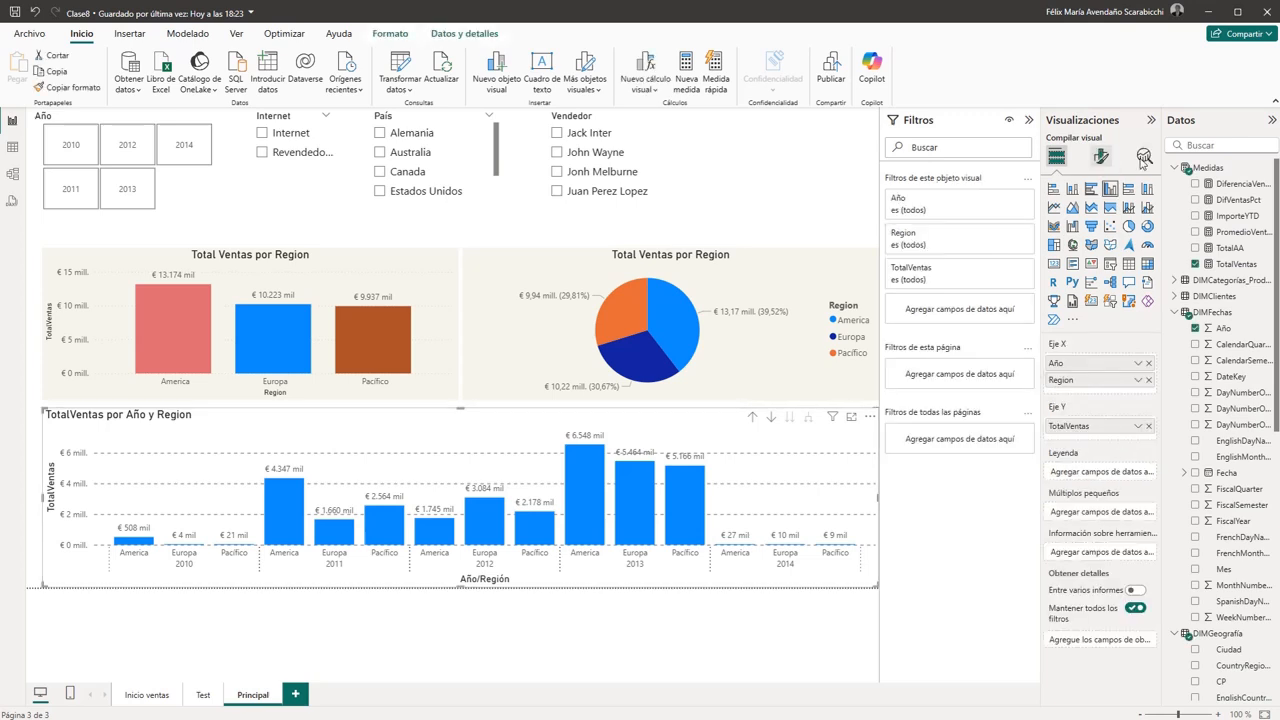
left_click(1100, 157)
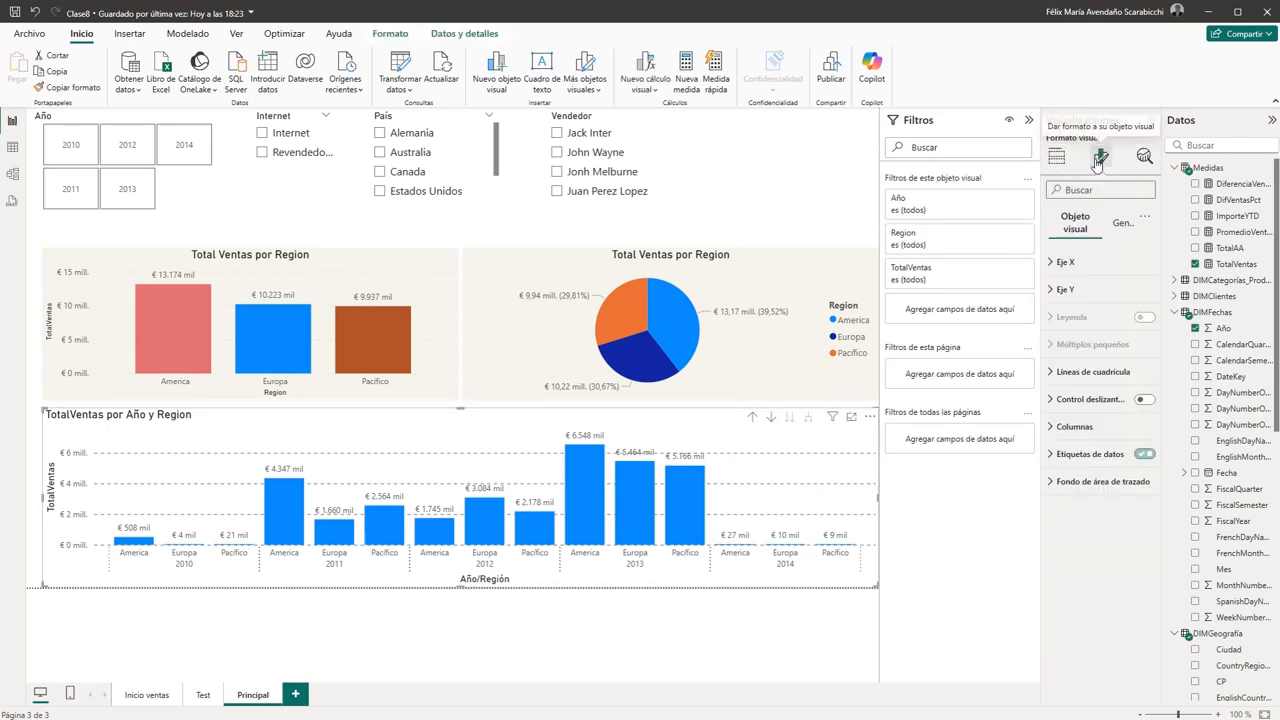
left_click(1115, 224)
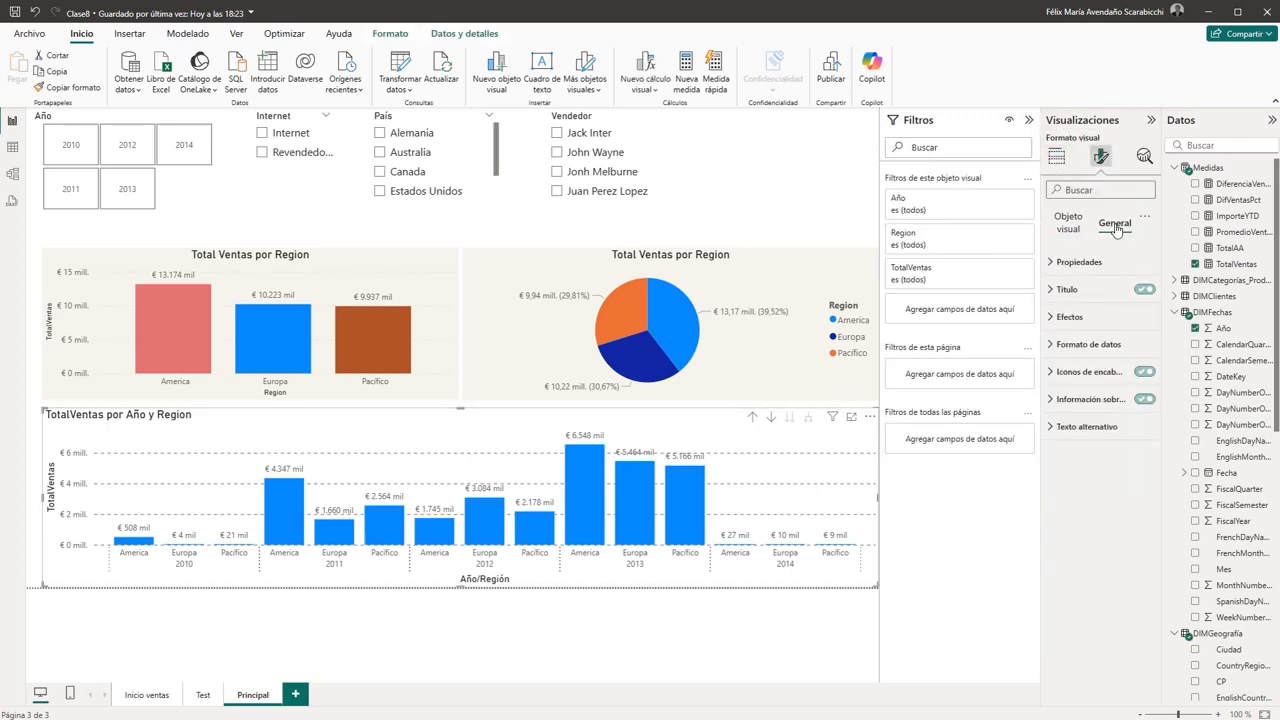
left_click(1062, 318)
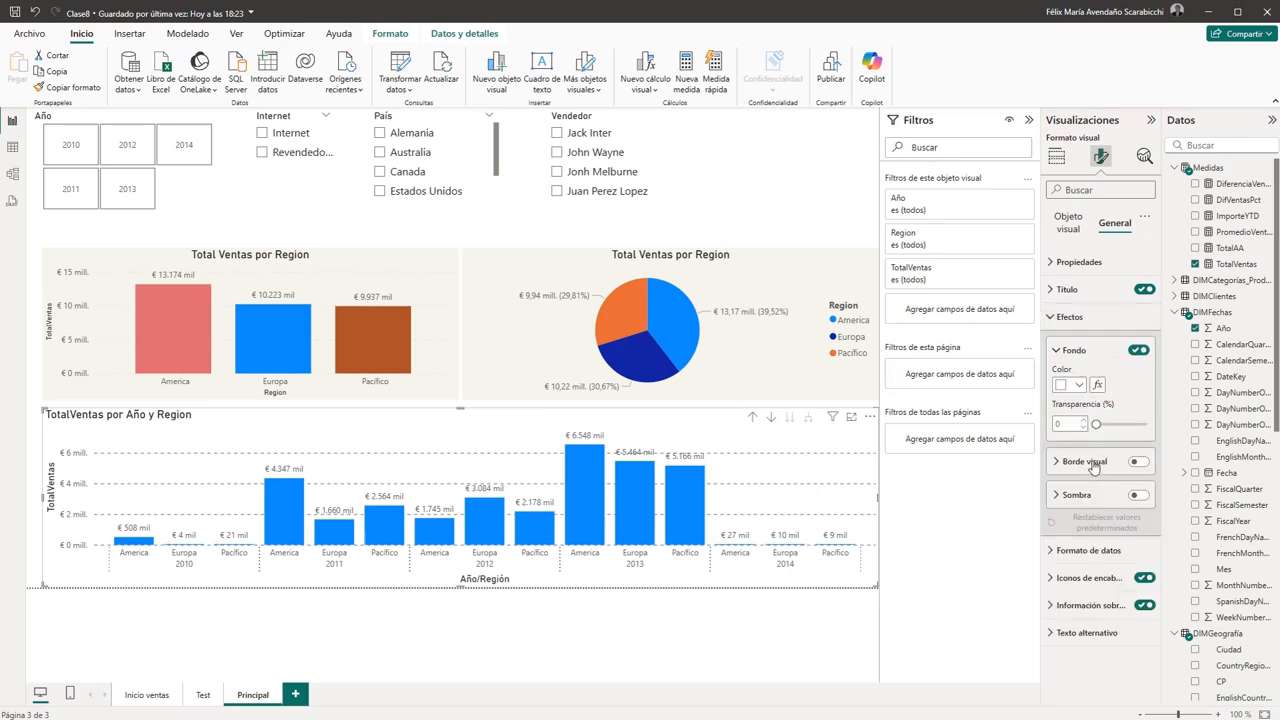
left_click(1072, 386)
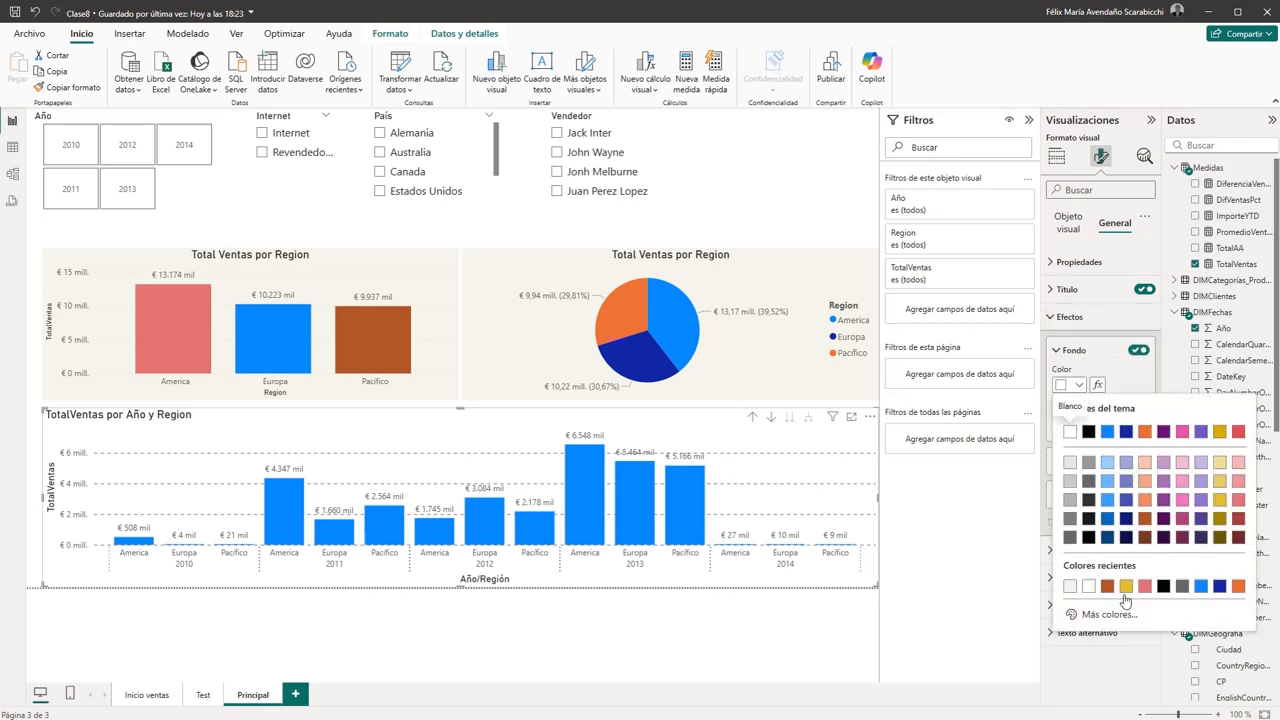
left_click(1070, 587)
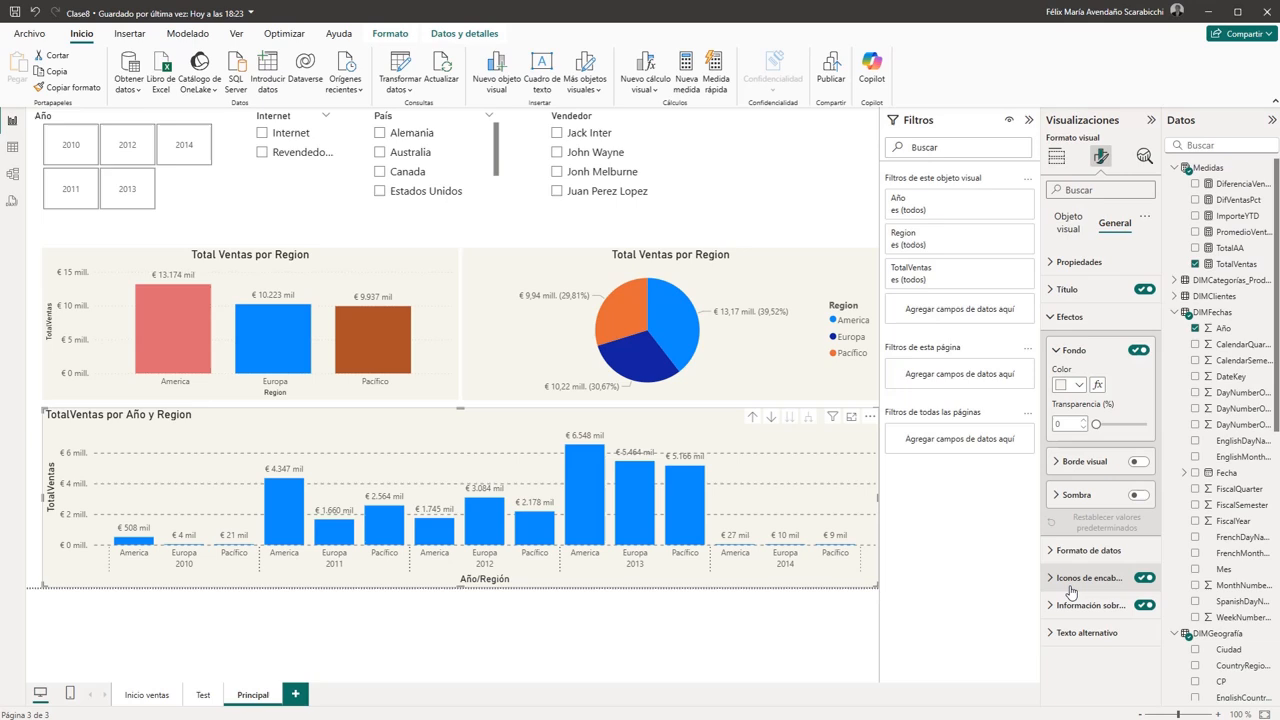
- Turn on the visual border of the regional column chart and set its rounded corners to 14 px
left_click(797, 194)
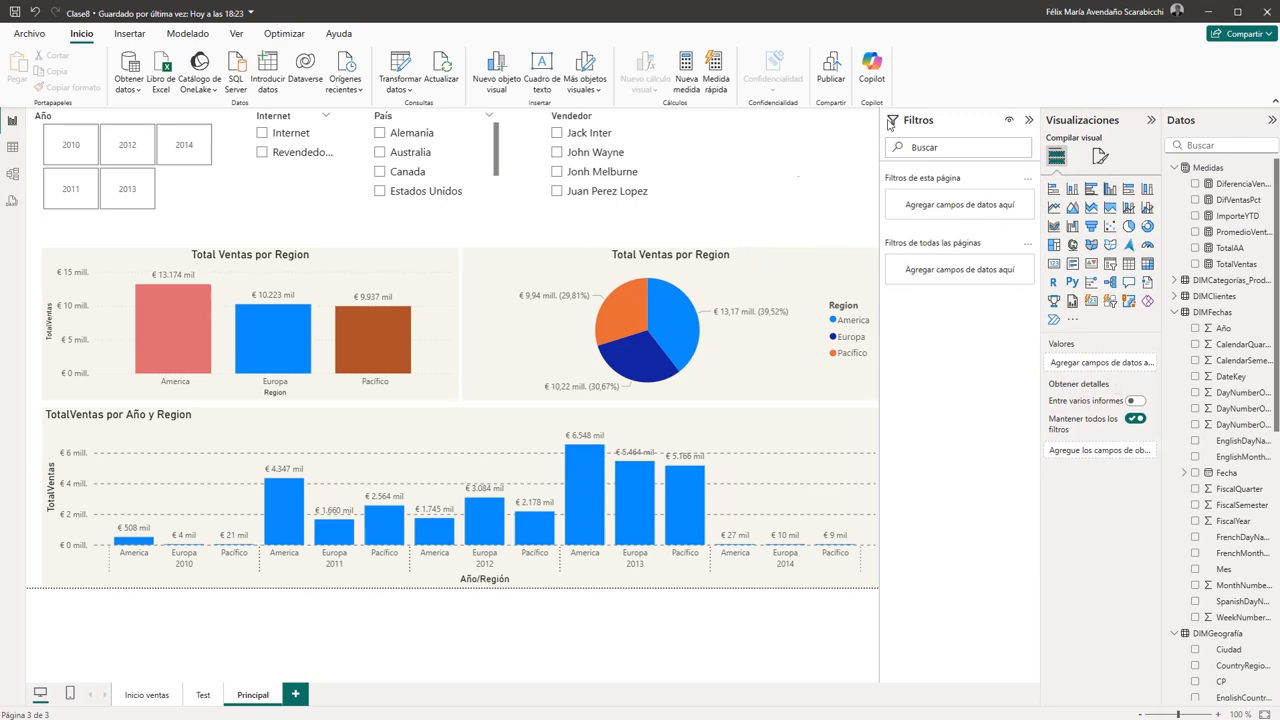
left_click(1100, 156)
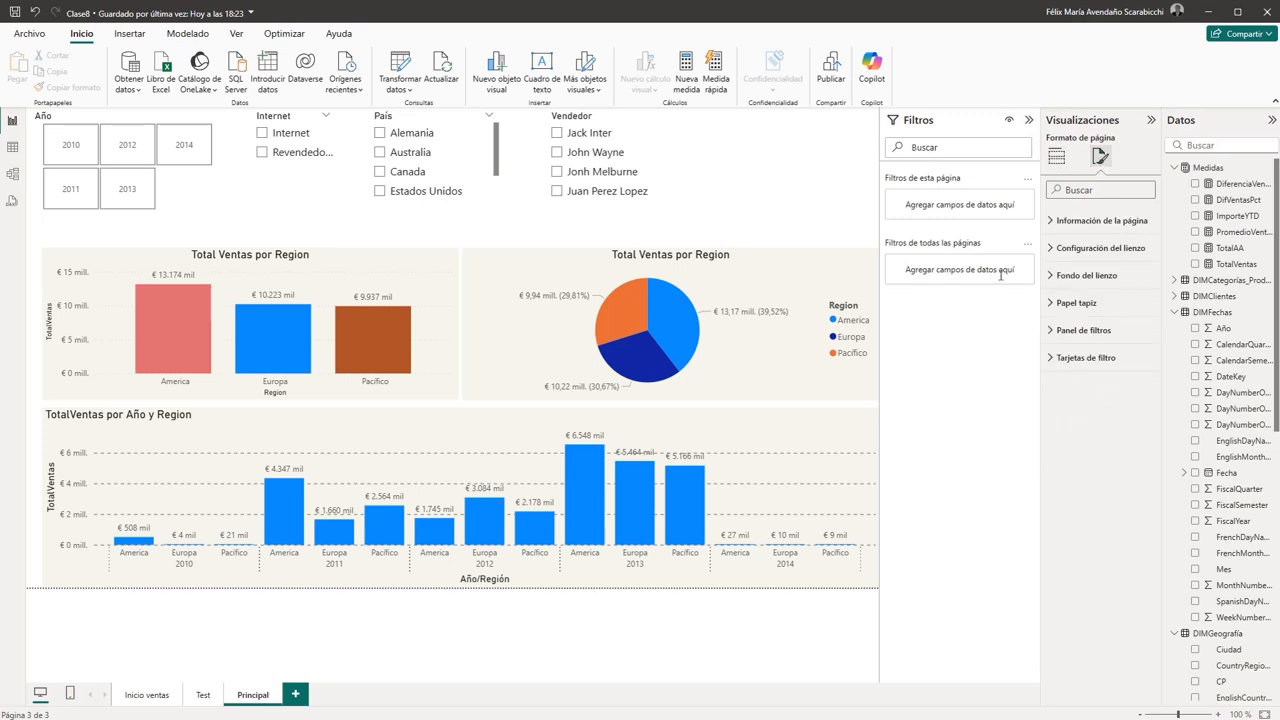
left_click(455, 258)
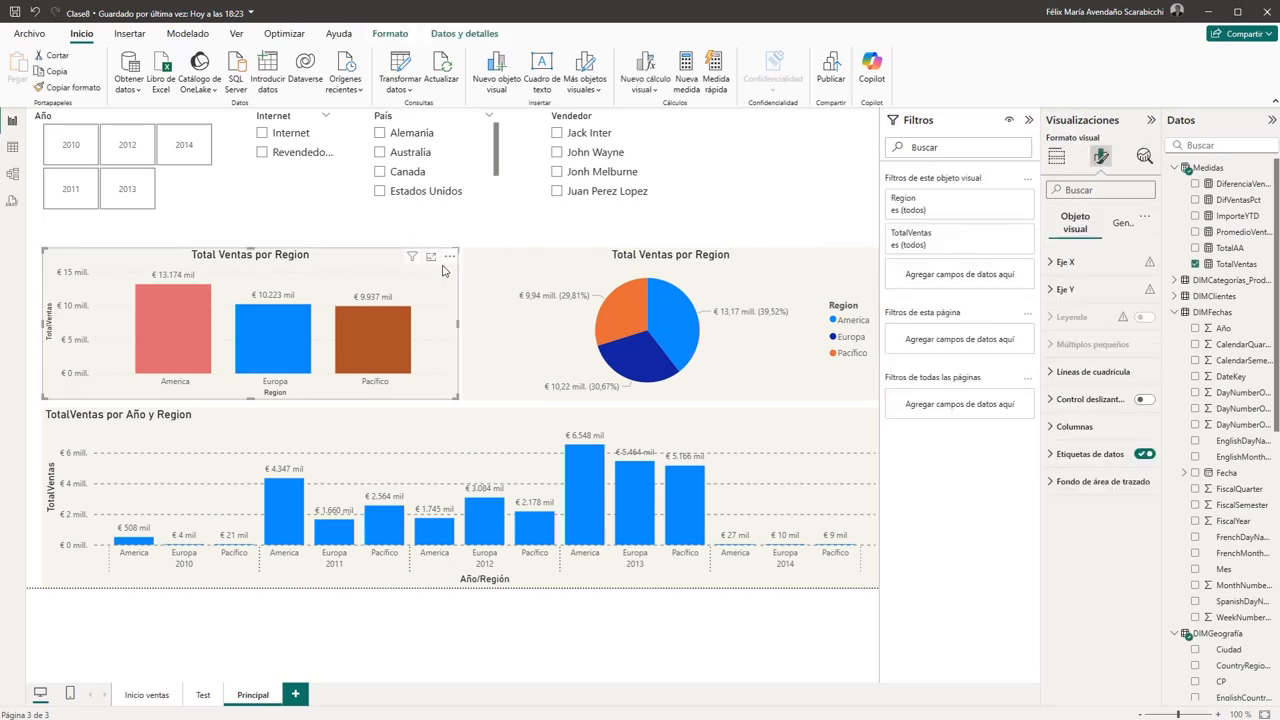
left_click(1119, 229)
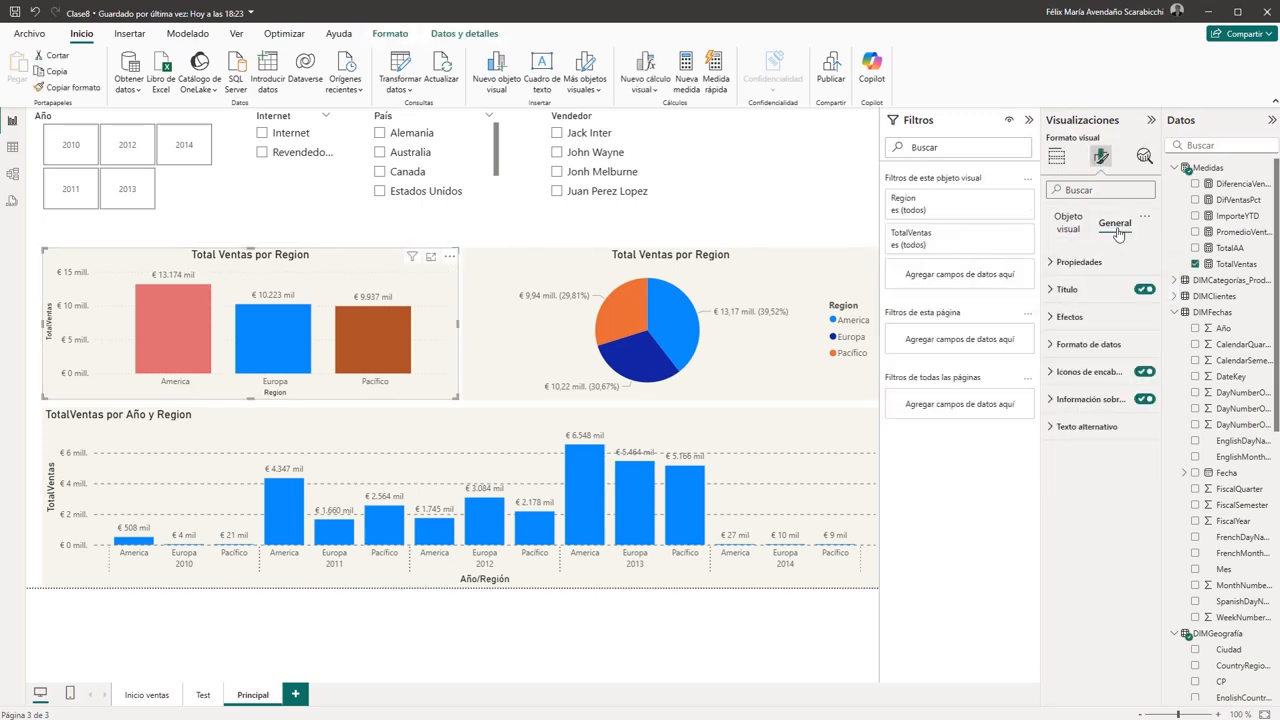
left_click(1069, 317)
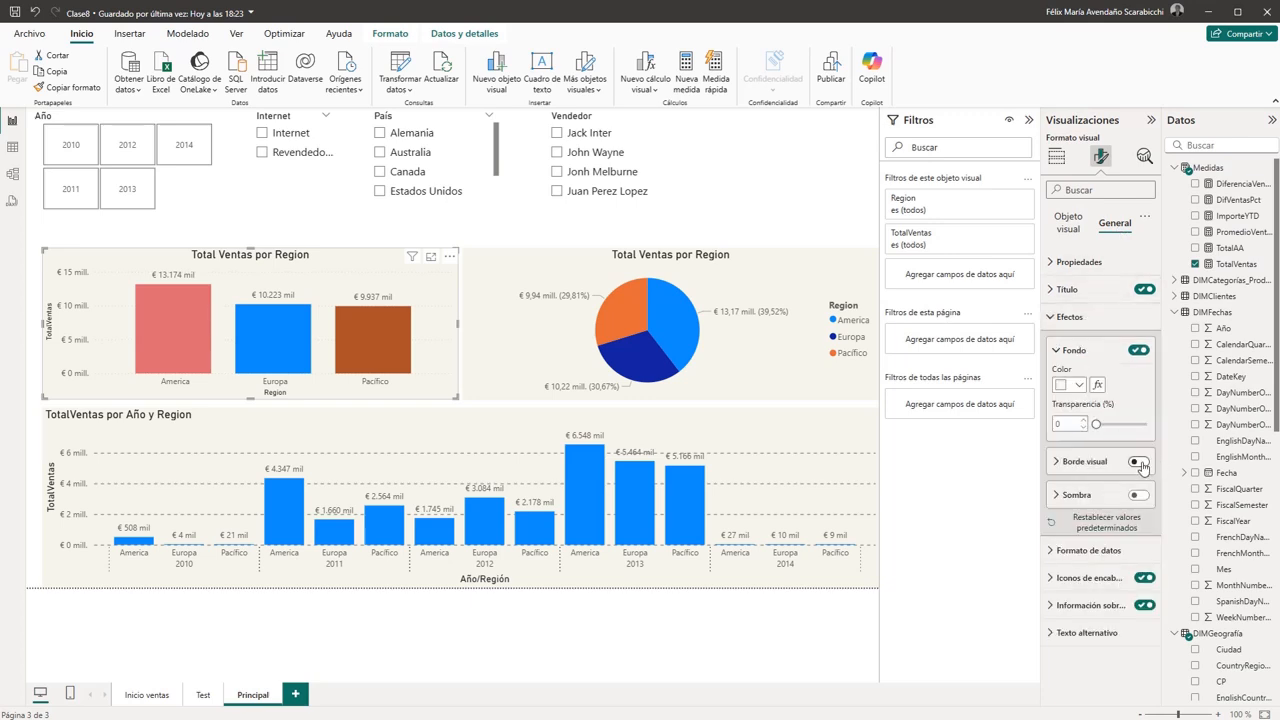
left_click(1139, 462)
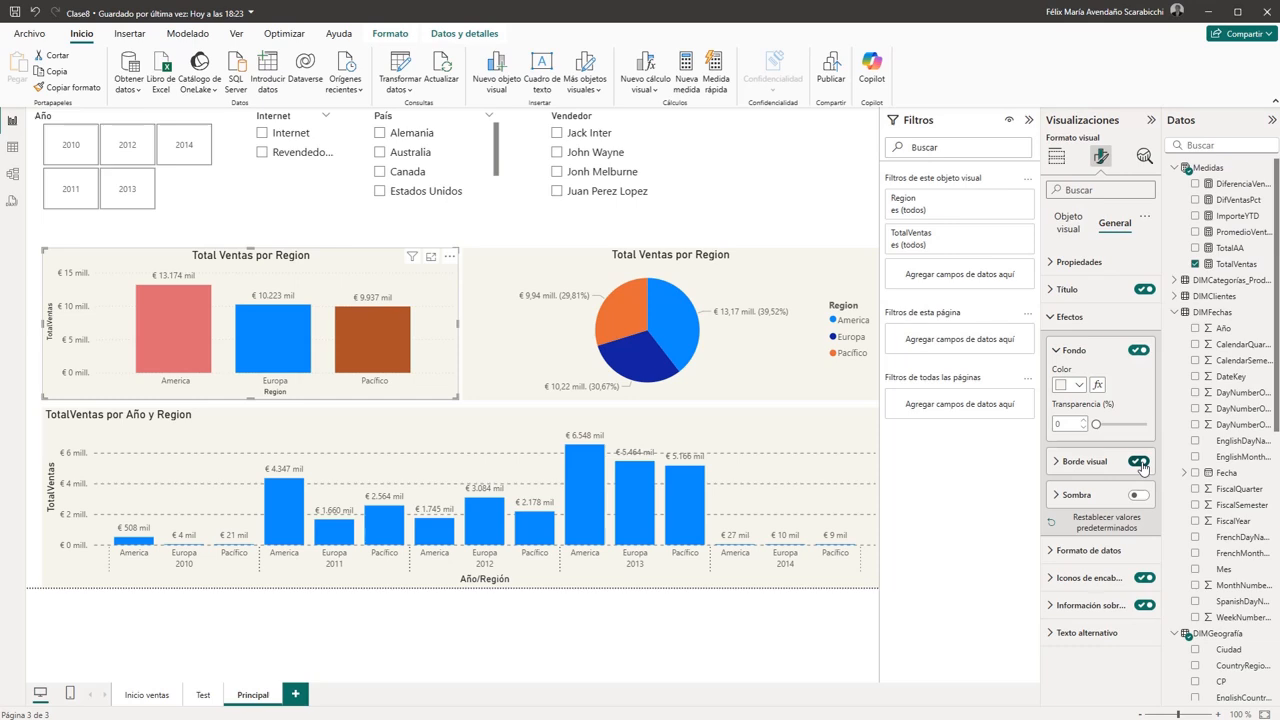
left_click(1060, 466)
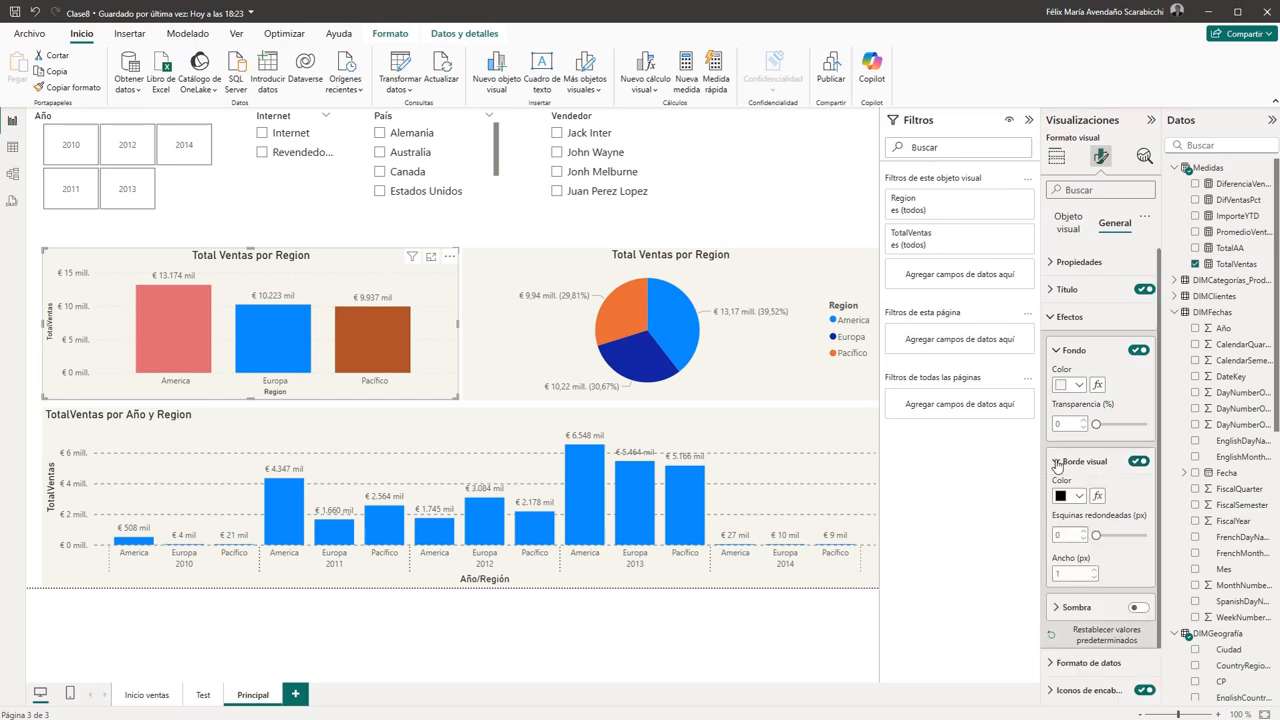
left_click_drag(1069, 533, 1050, 533)
type("1")
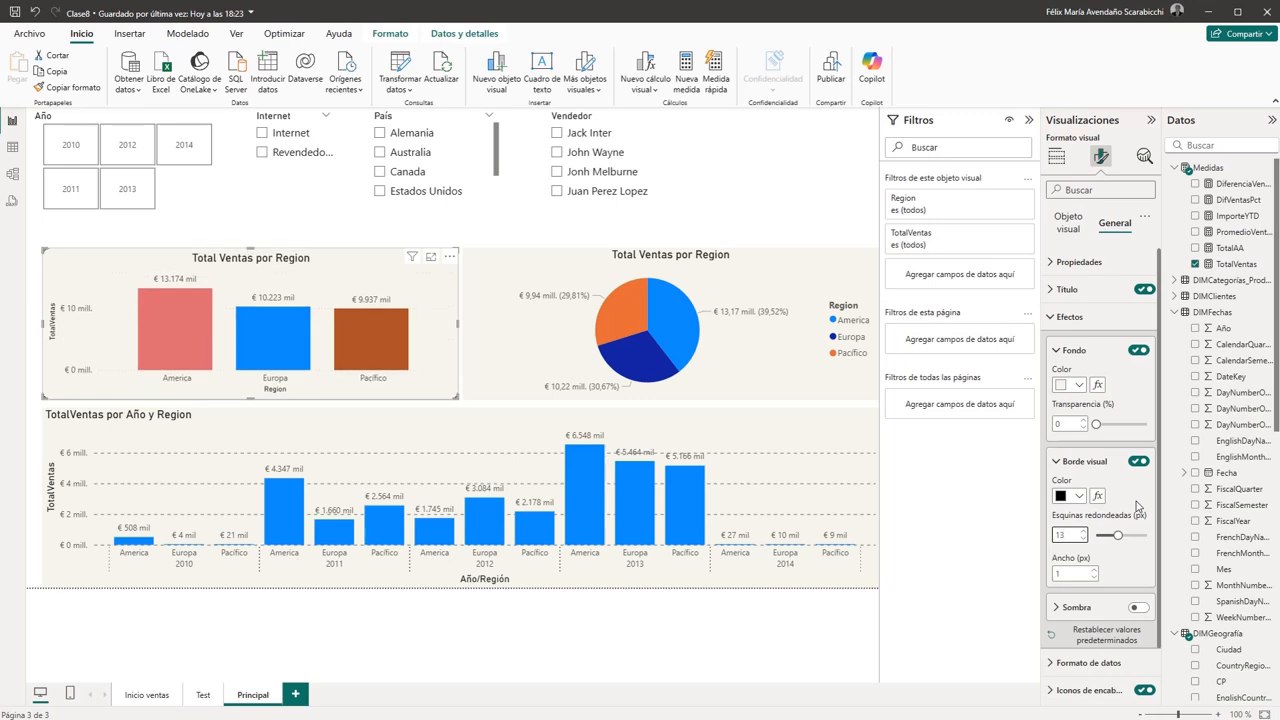
type("4")
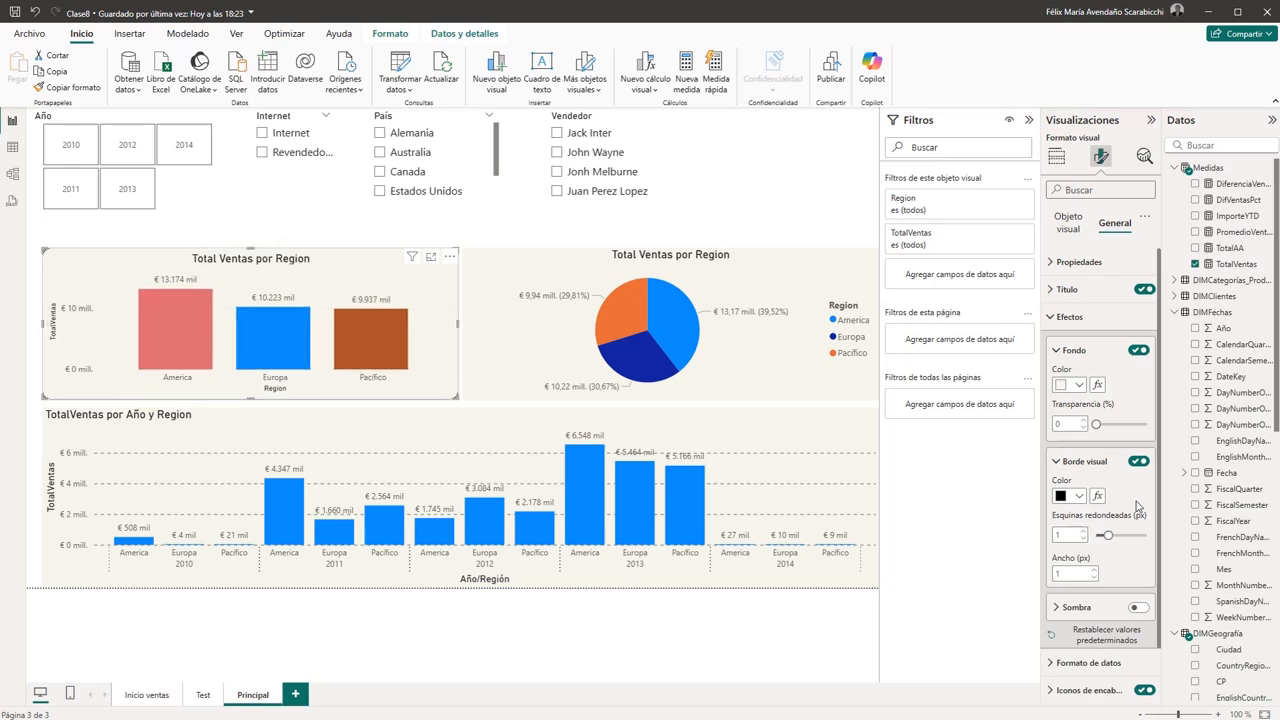
left_click(533, 225)
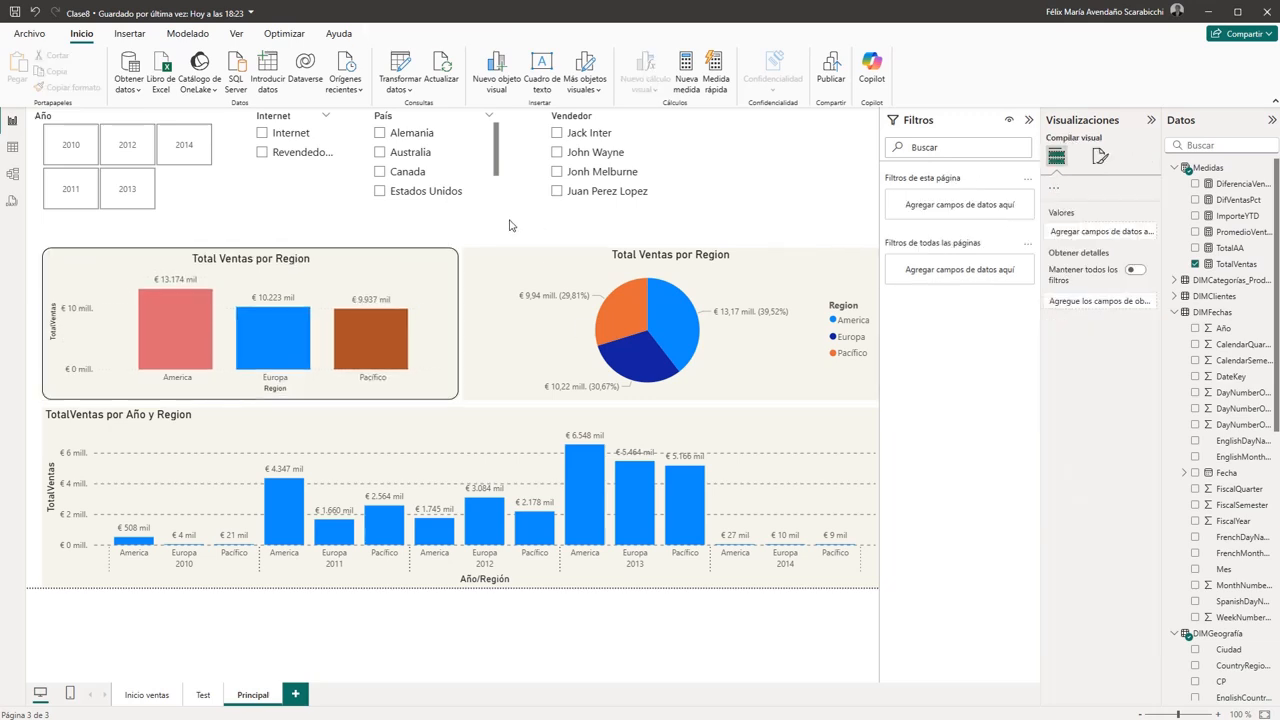
- Give the regional pie chart a visual border with 14 px rounded corners
left_click(507, 375)
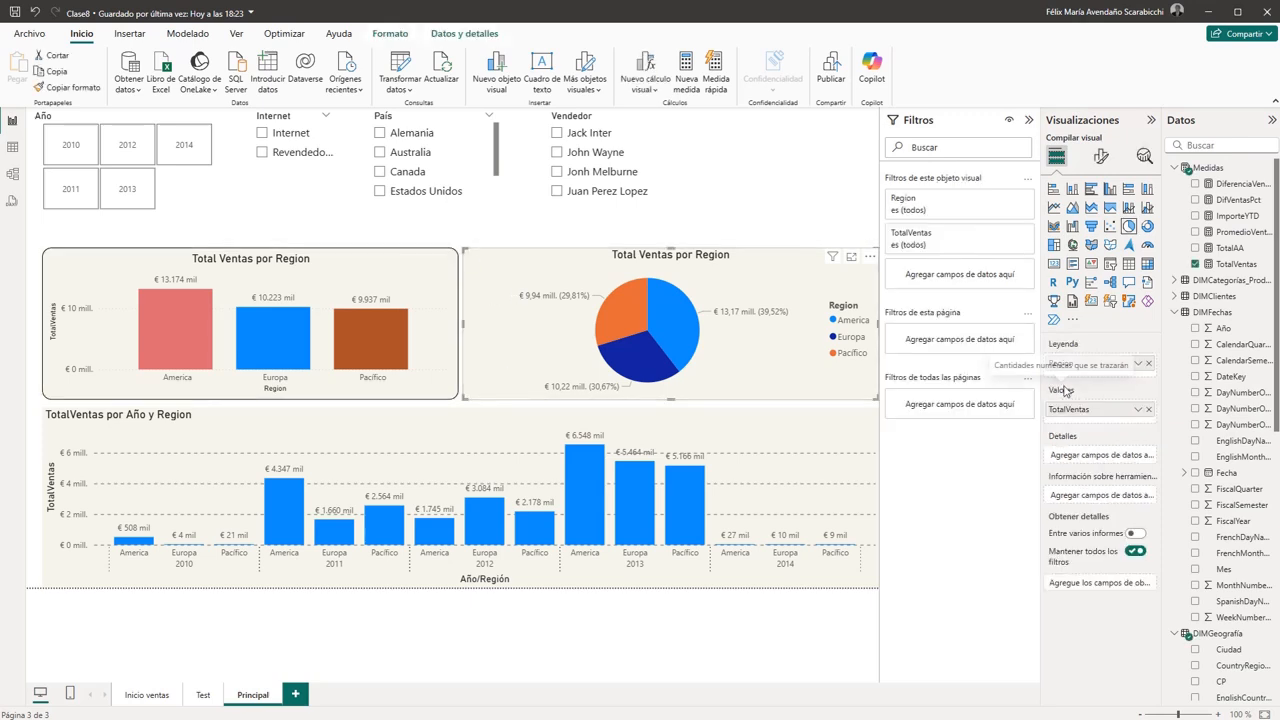
left_click(1101, 156)
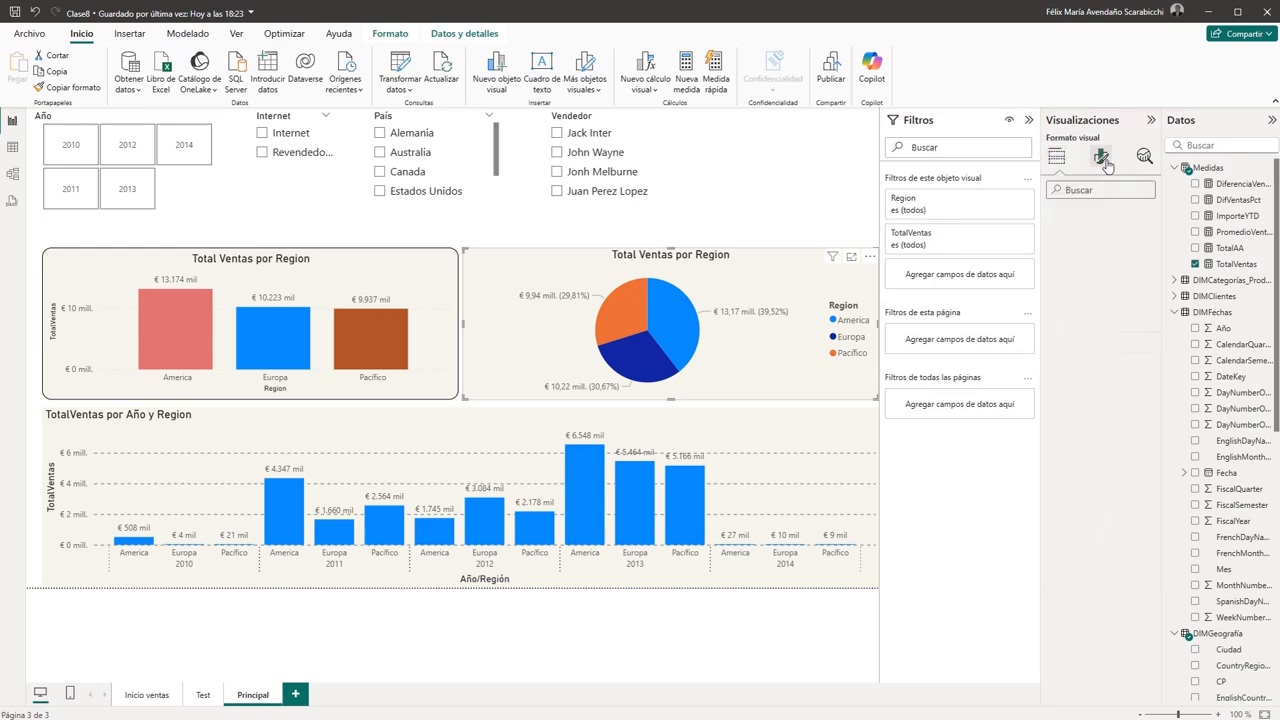
left_click(1115, 222)
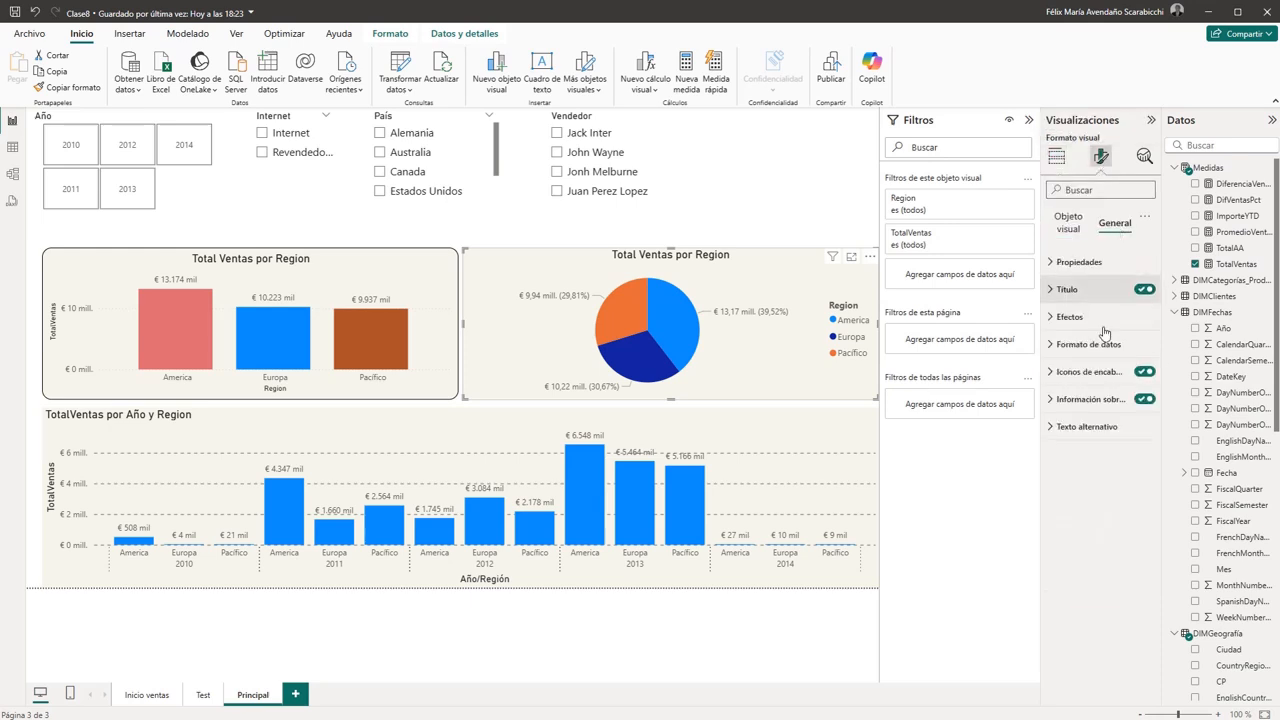
left_click(1069, 316)
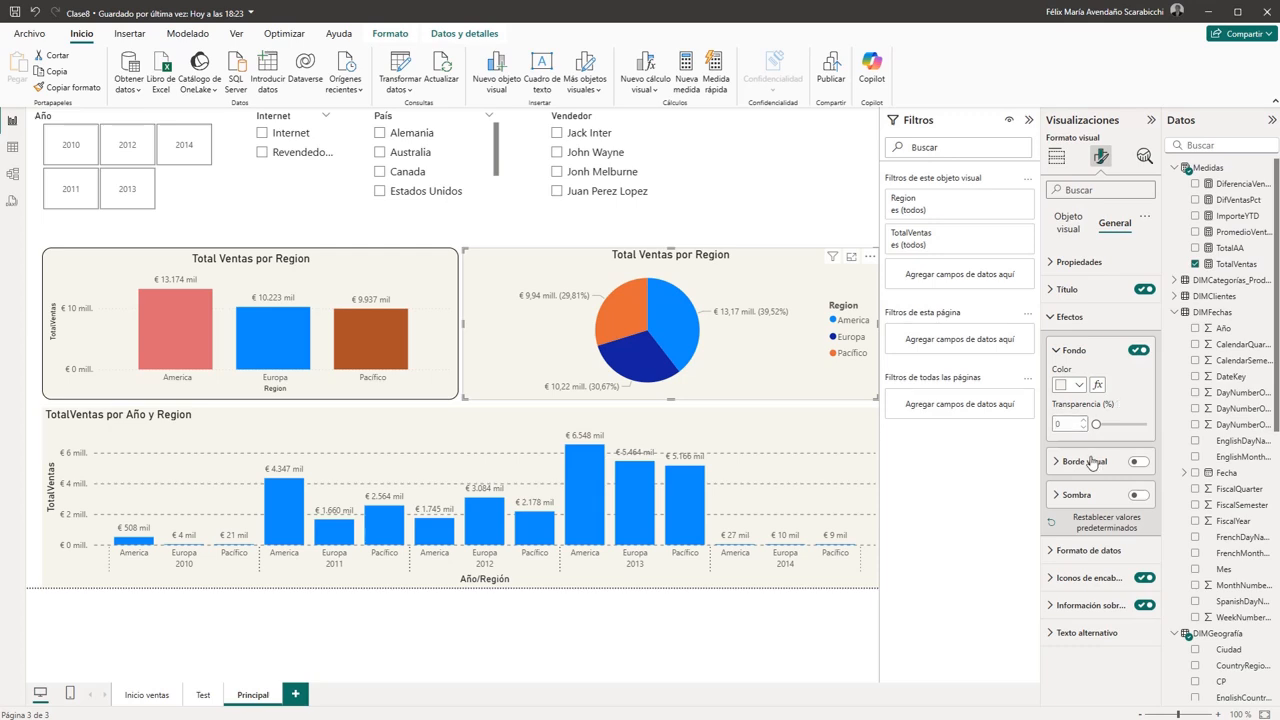
left_click(1092, 462)
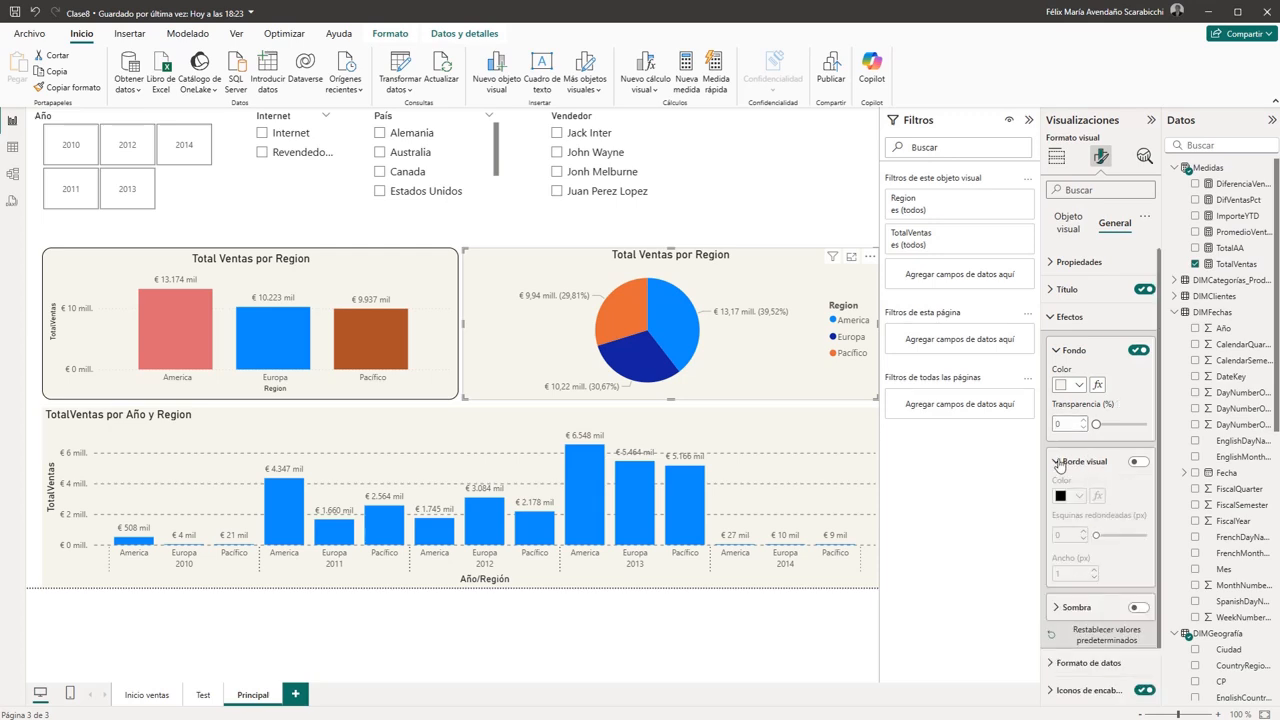
left_click(1065, 464)
left_click(1139, 461)
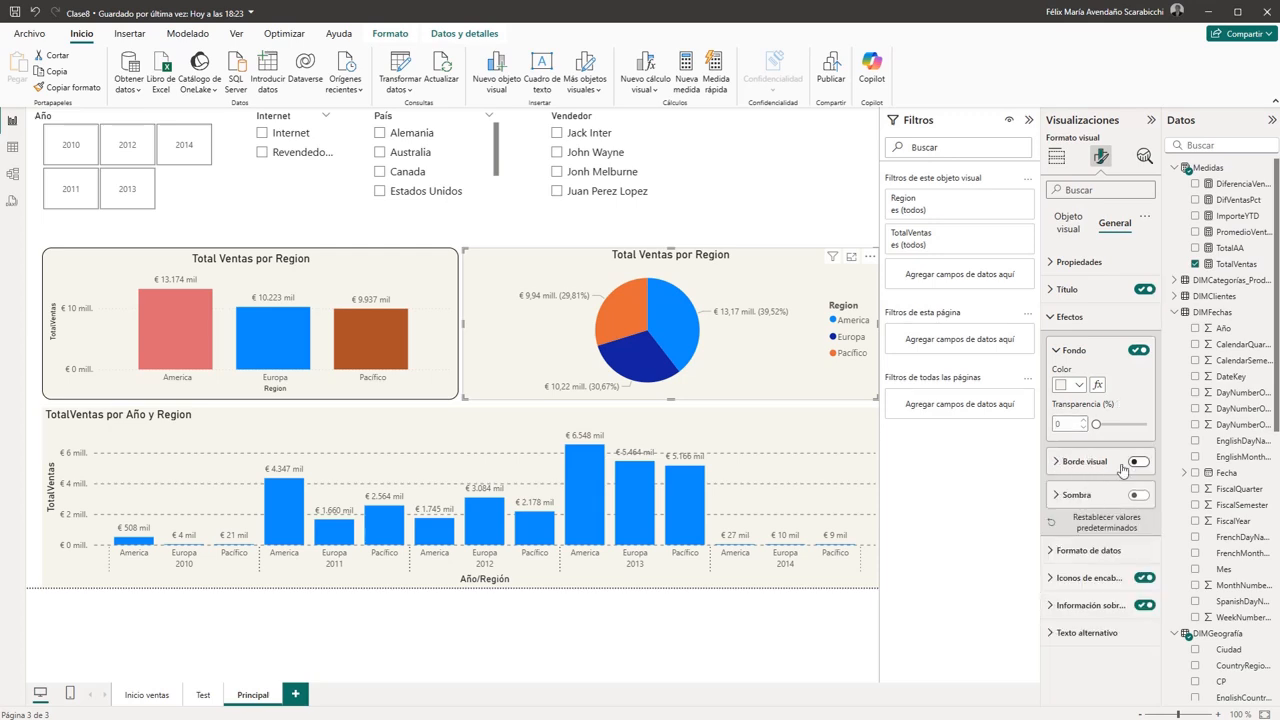
left_click(1056, 462)
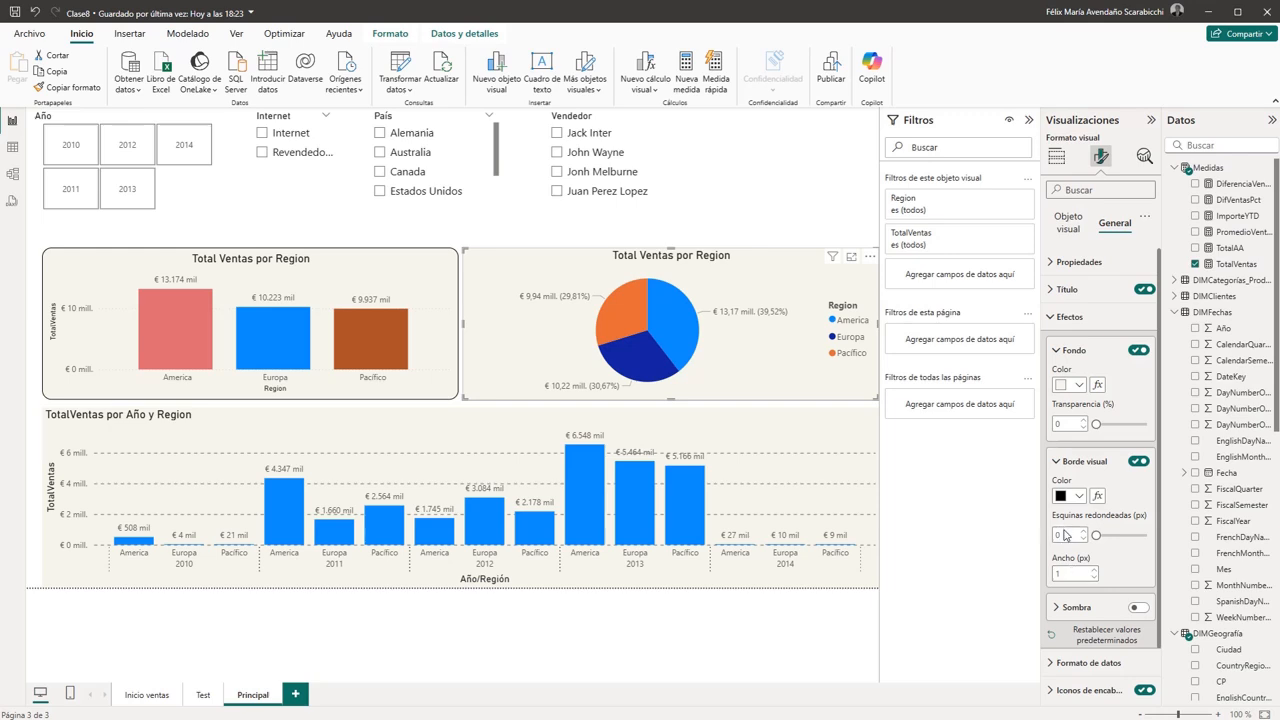
left_click(1066, 534)
type("14")
- Enable the visual border on the TotalVentas por Año y Region chart with 14 px rounded corners
left_click(828, 585)
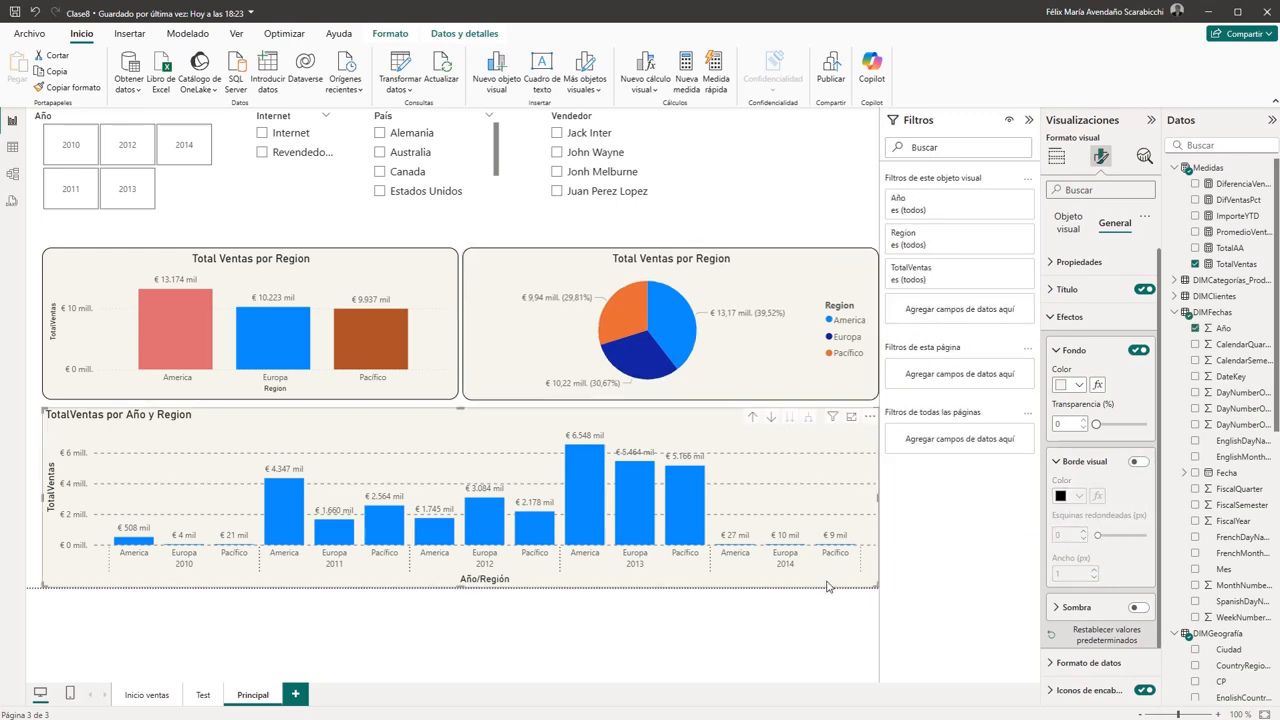
left_click(1139, 462)
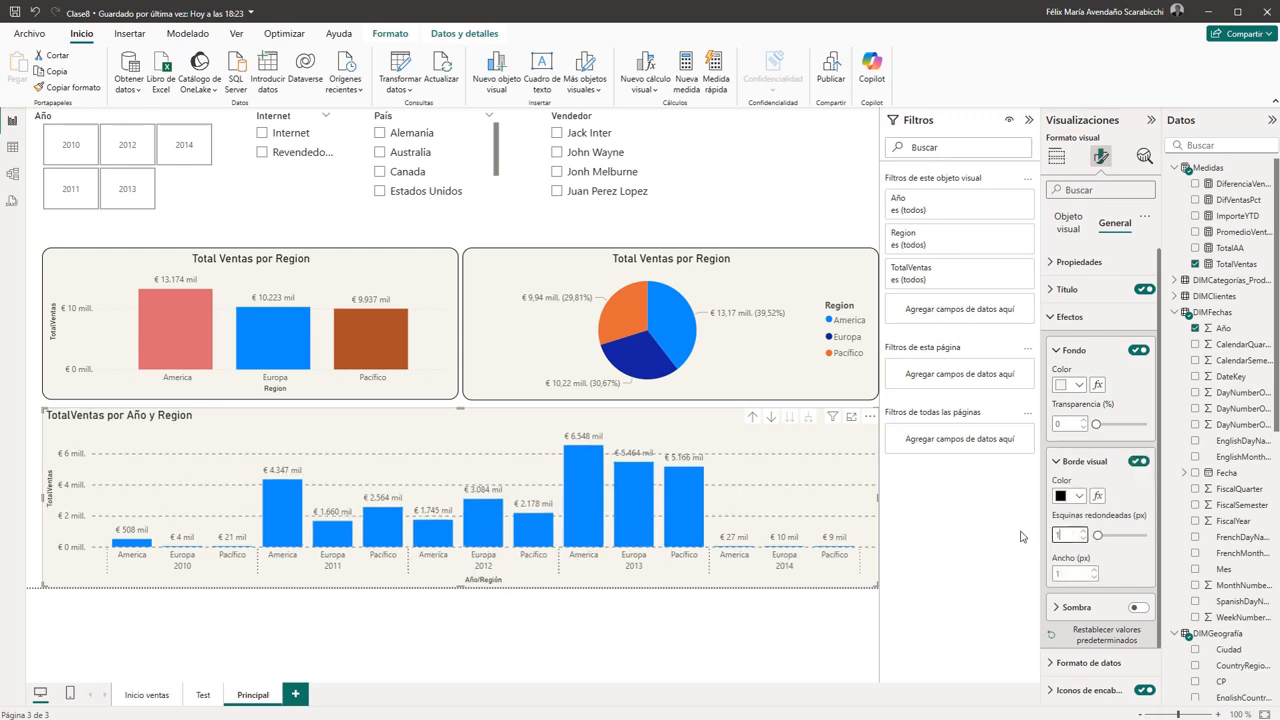
type("4")
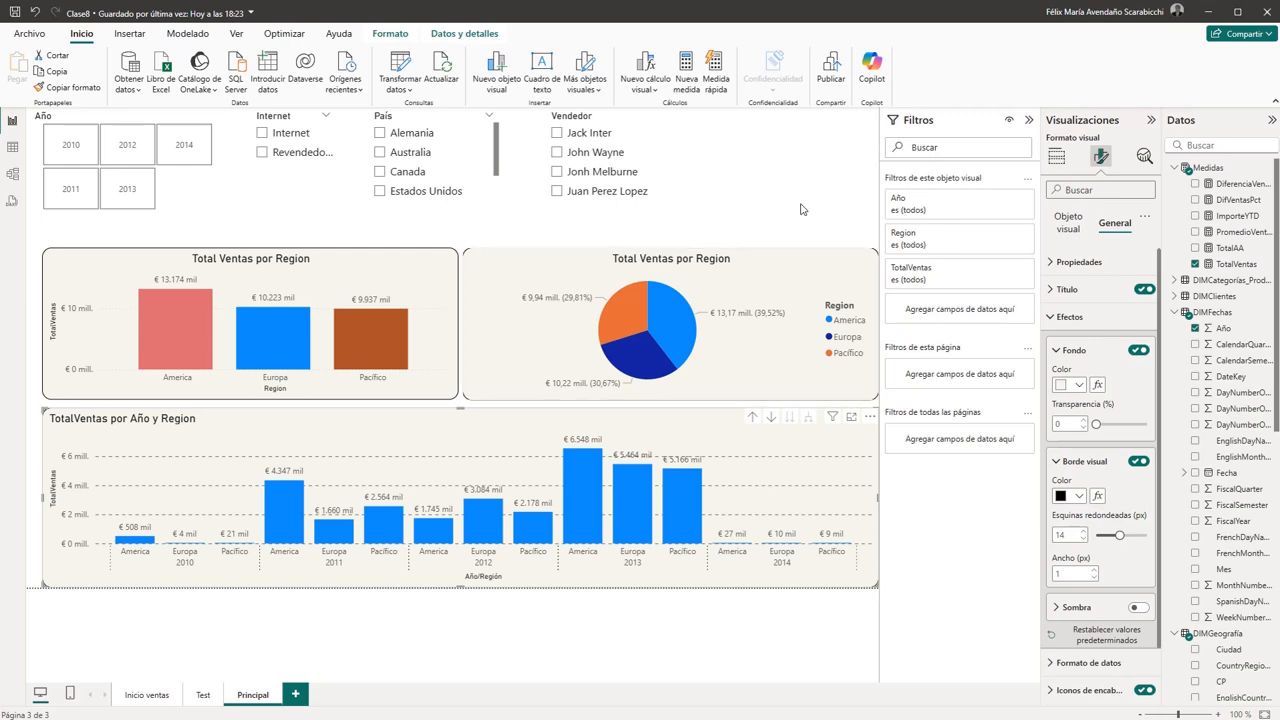
left_click(800, 209)
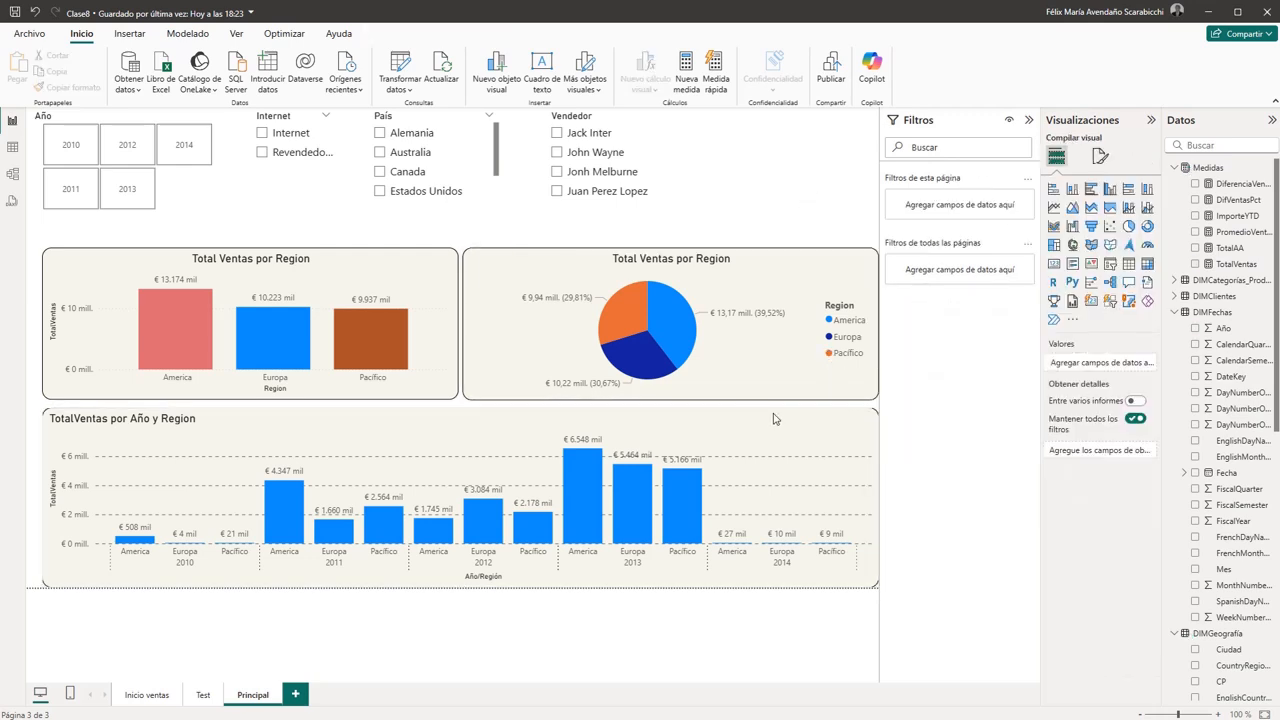
- Nudge the regional column and pie charts down together, closer to the yearly chart
left_click(775, 355)
left_click(421, 381, "ctrl")
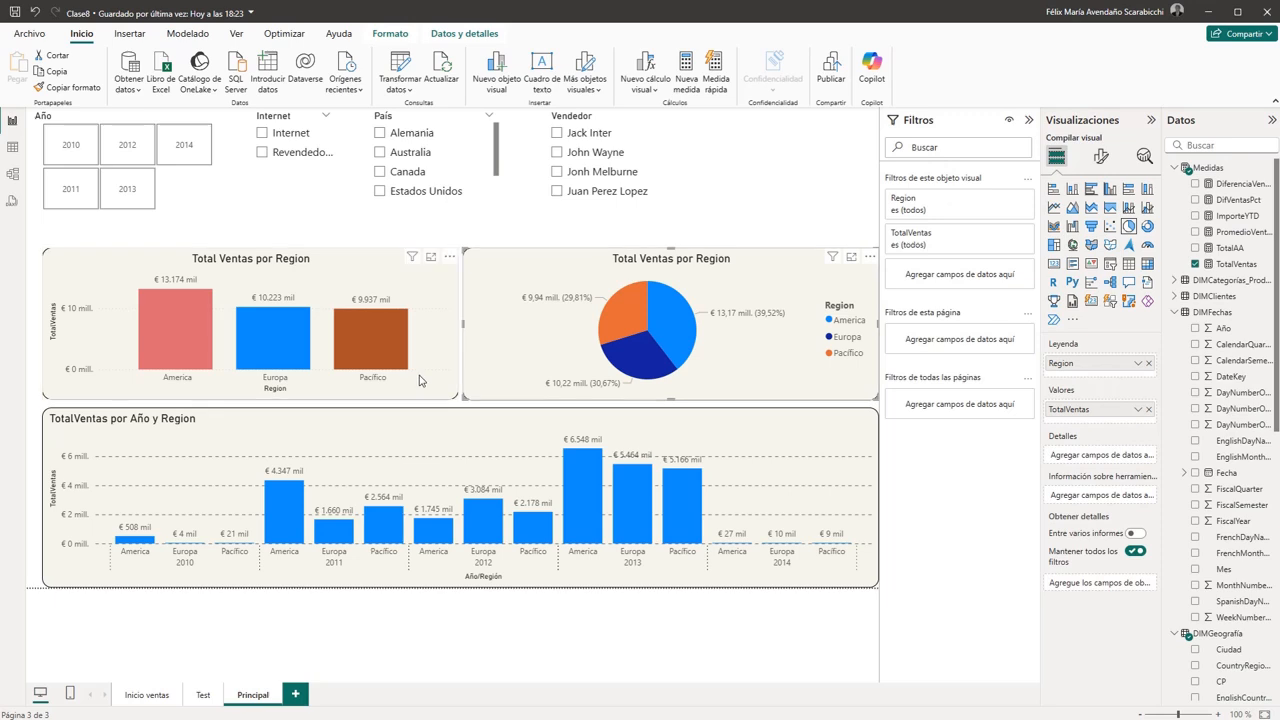
key("Down")
key("Down")
key("Down")
key("Down")
key("Down")
key("Down")
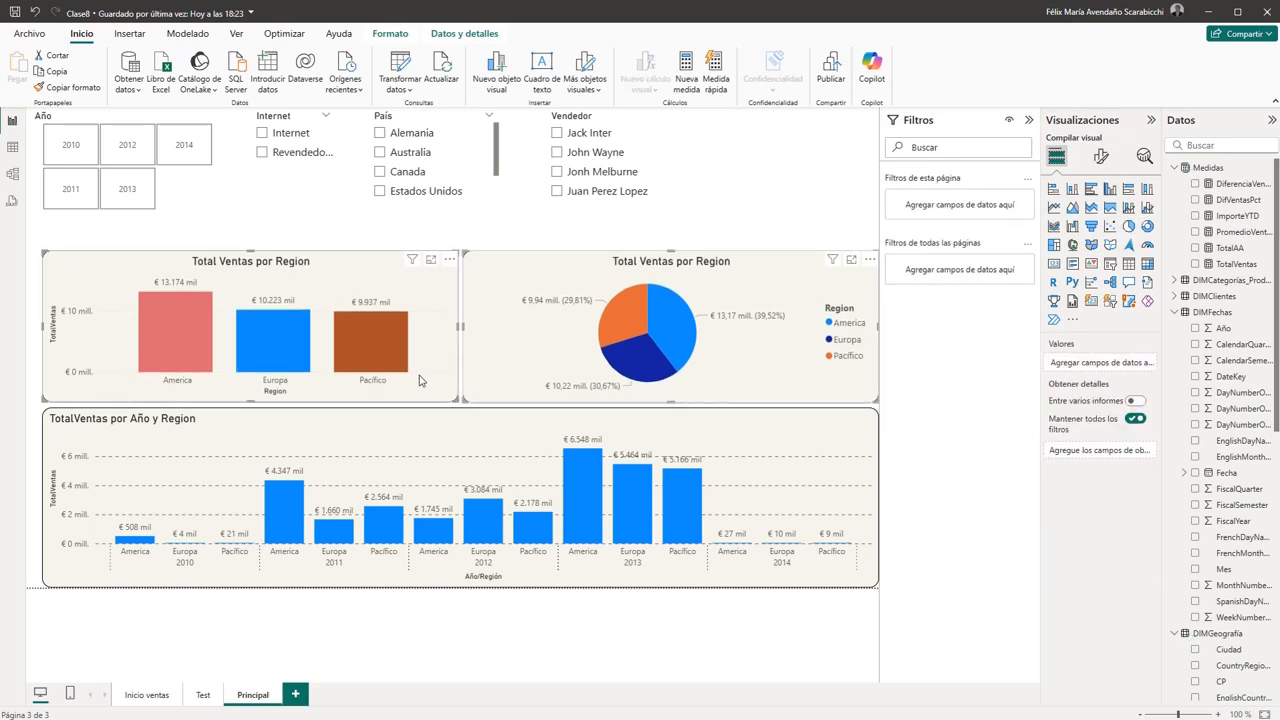
key("Down")
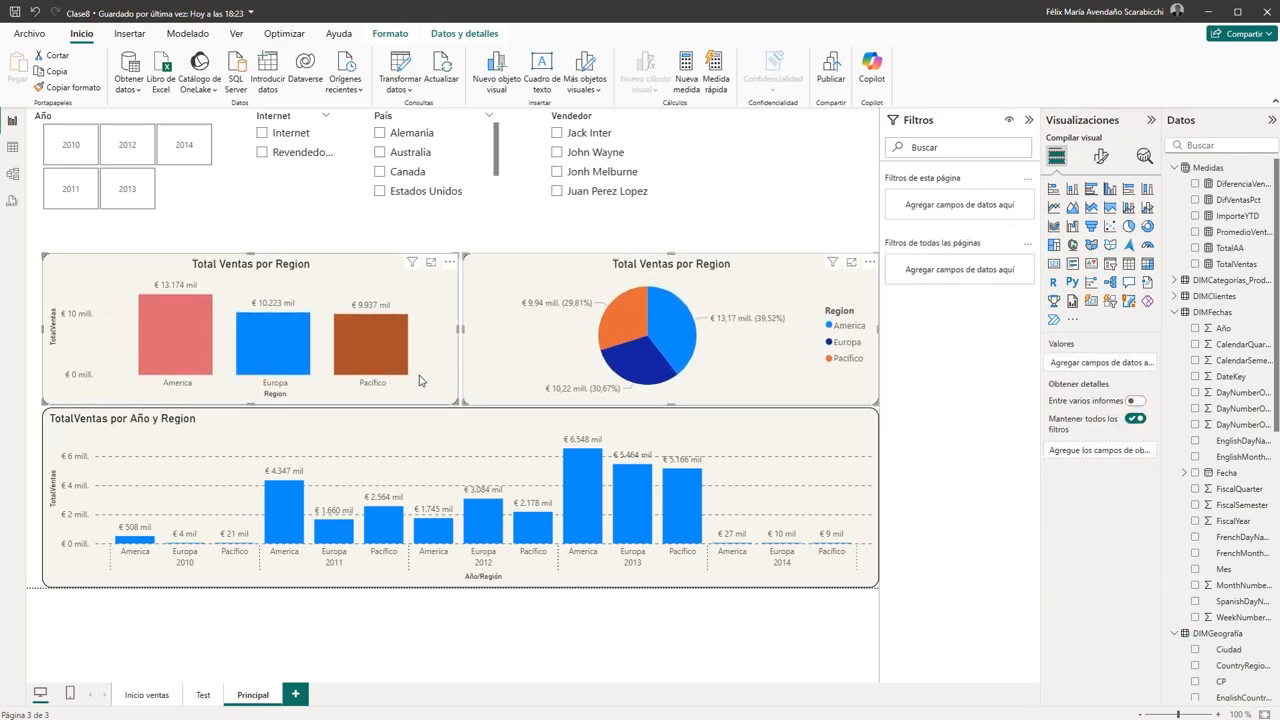
key("Up")
key("Down")
key("Up")
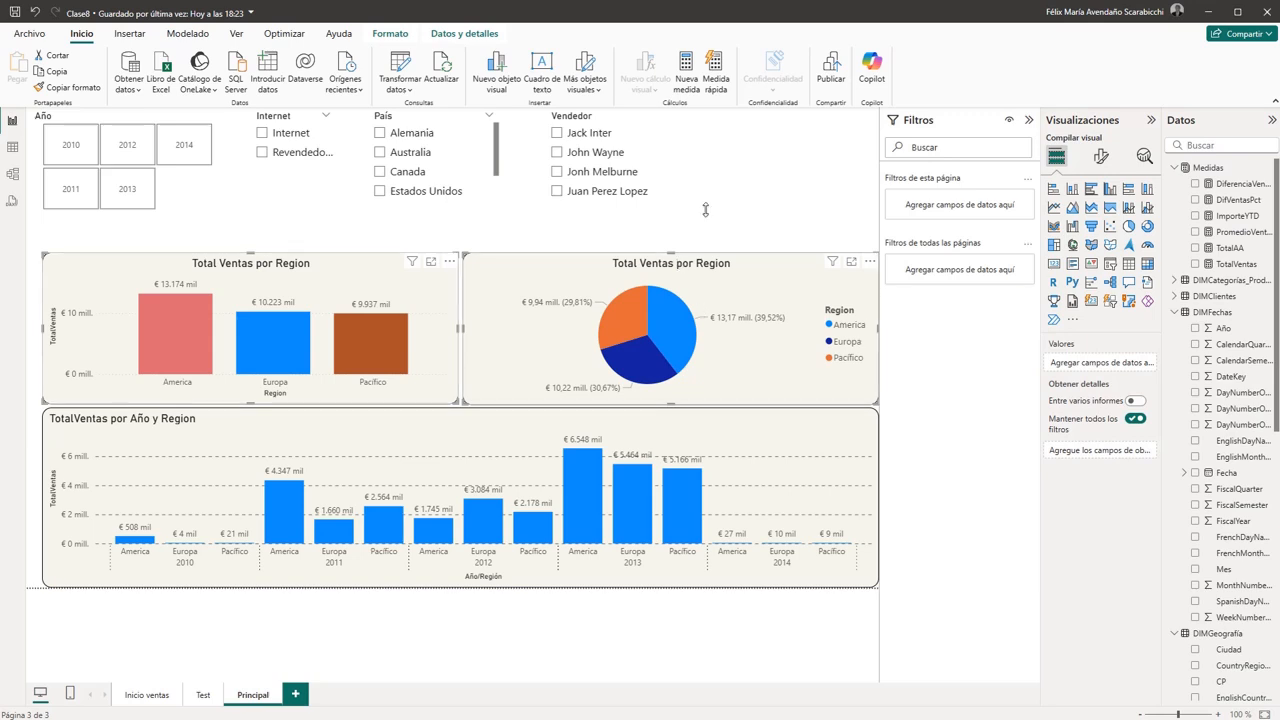
left_click(759, 184)
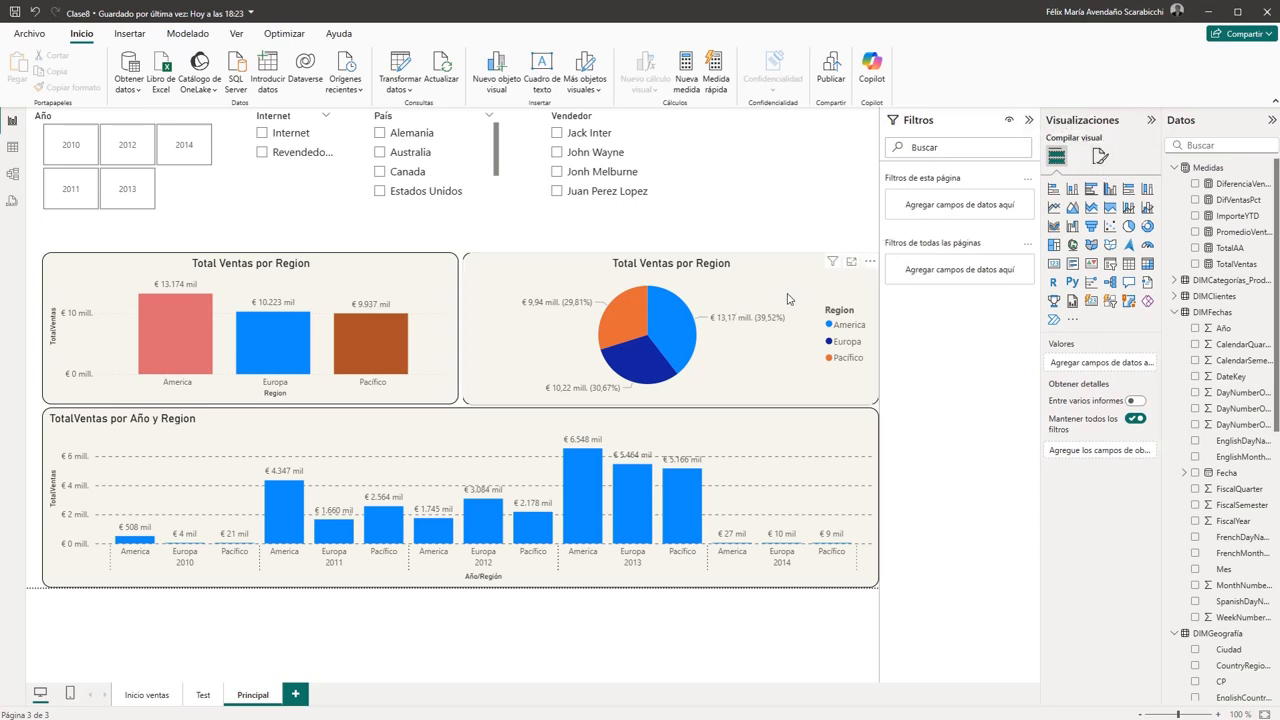
- Toggle the shadow effect on the regional column chart and turn on the shadow of the regional pie chart
left_click(436, 301)
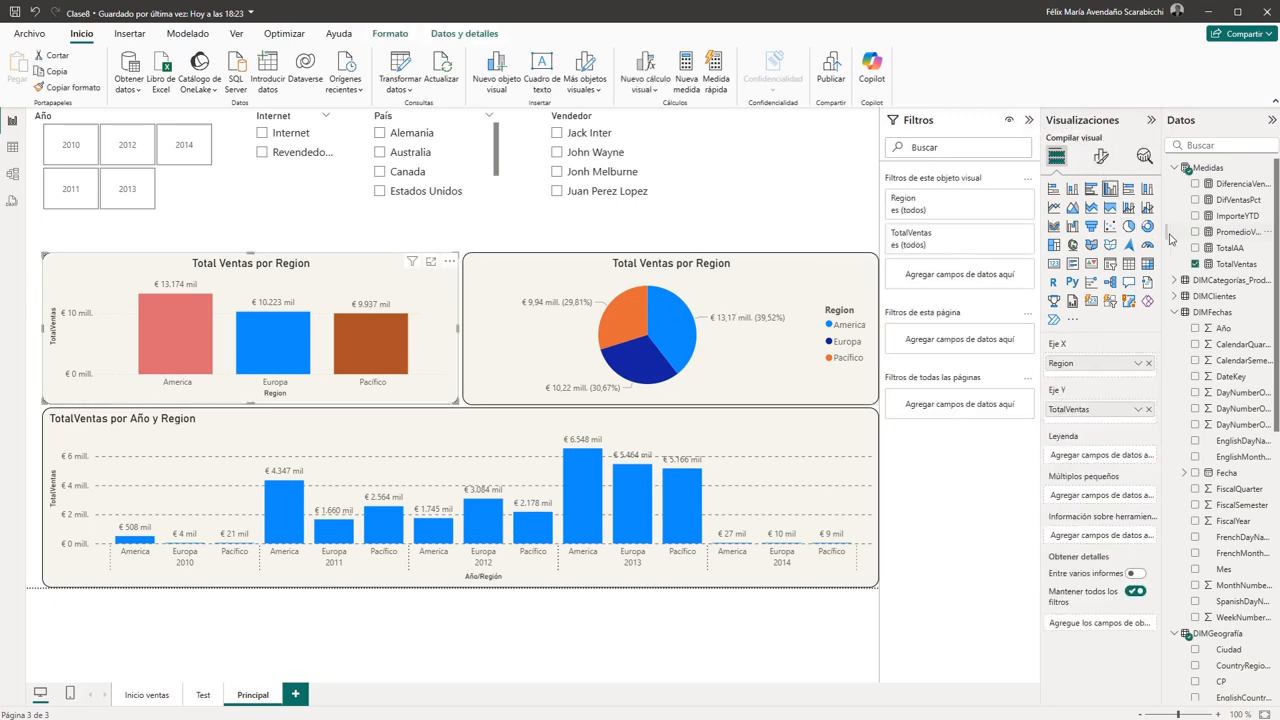
left_click(1100, 158)
left_click(1118, 226)
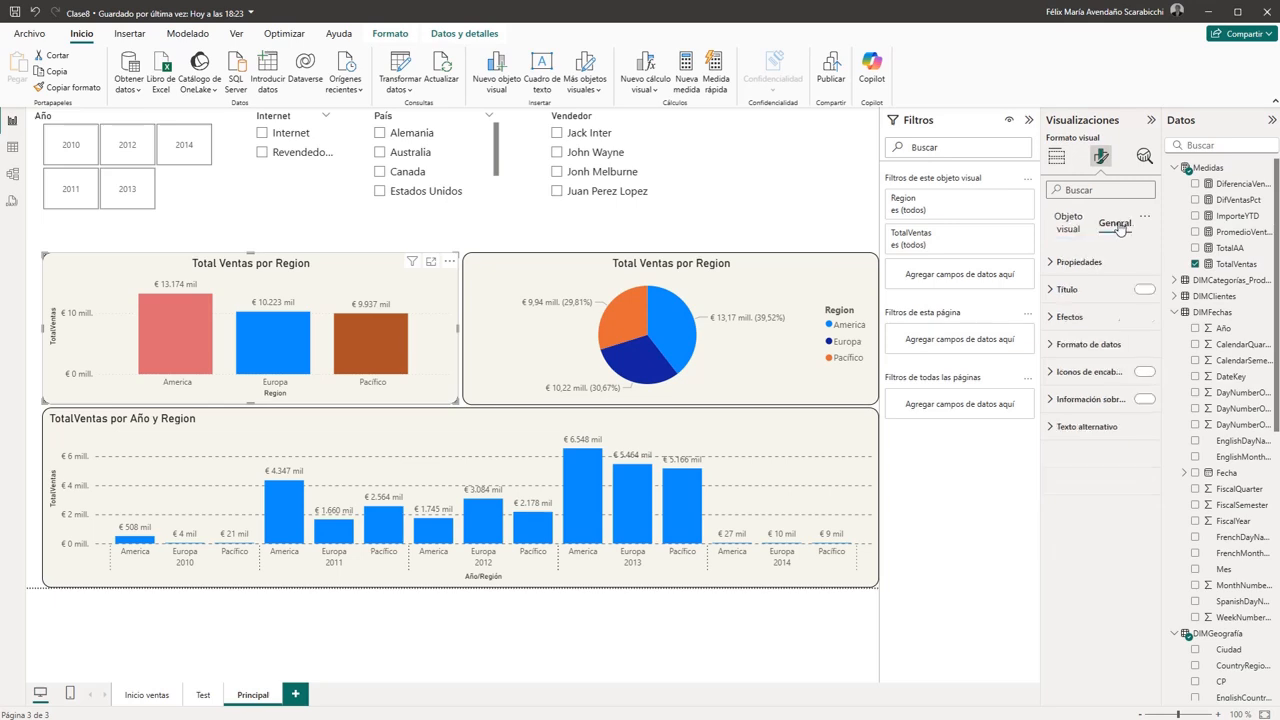
left_click(1057, 400)
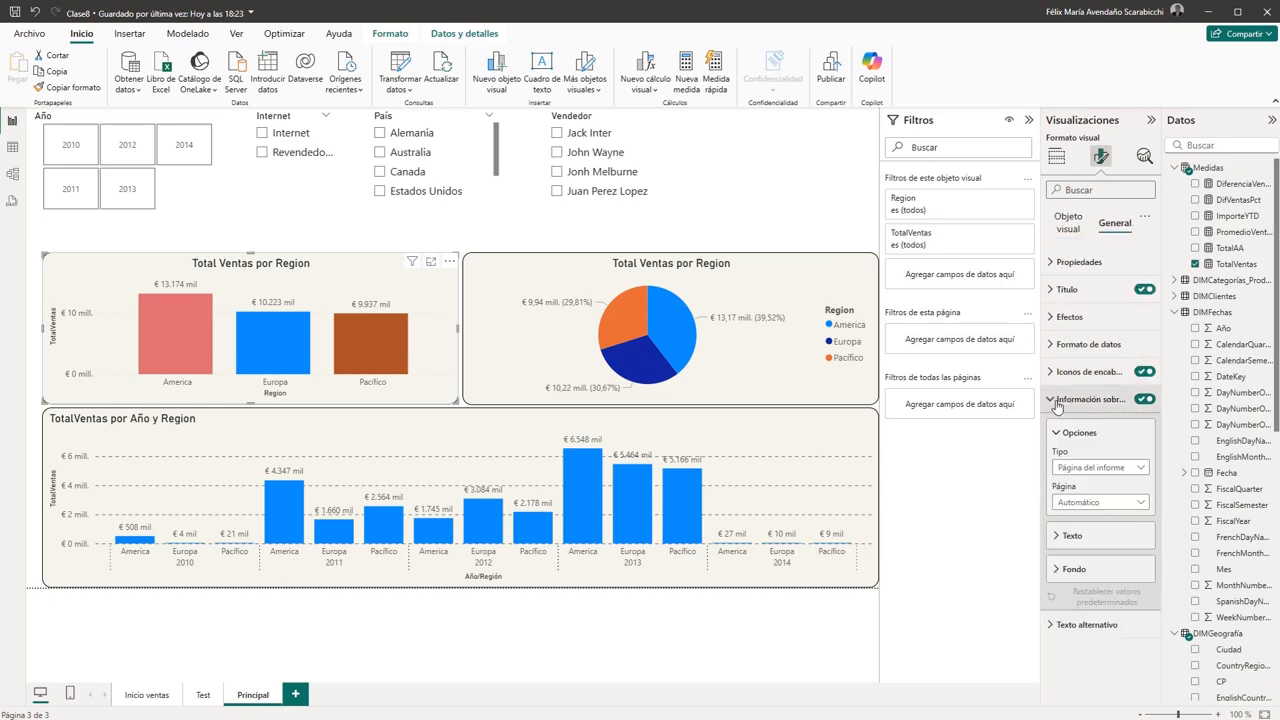
left_click(1057, 400)
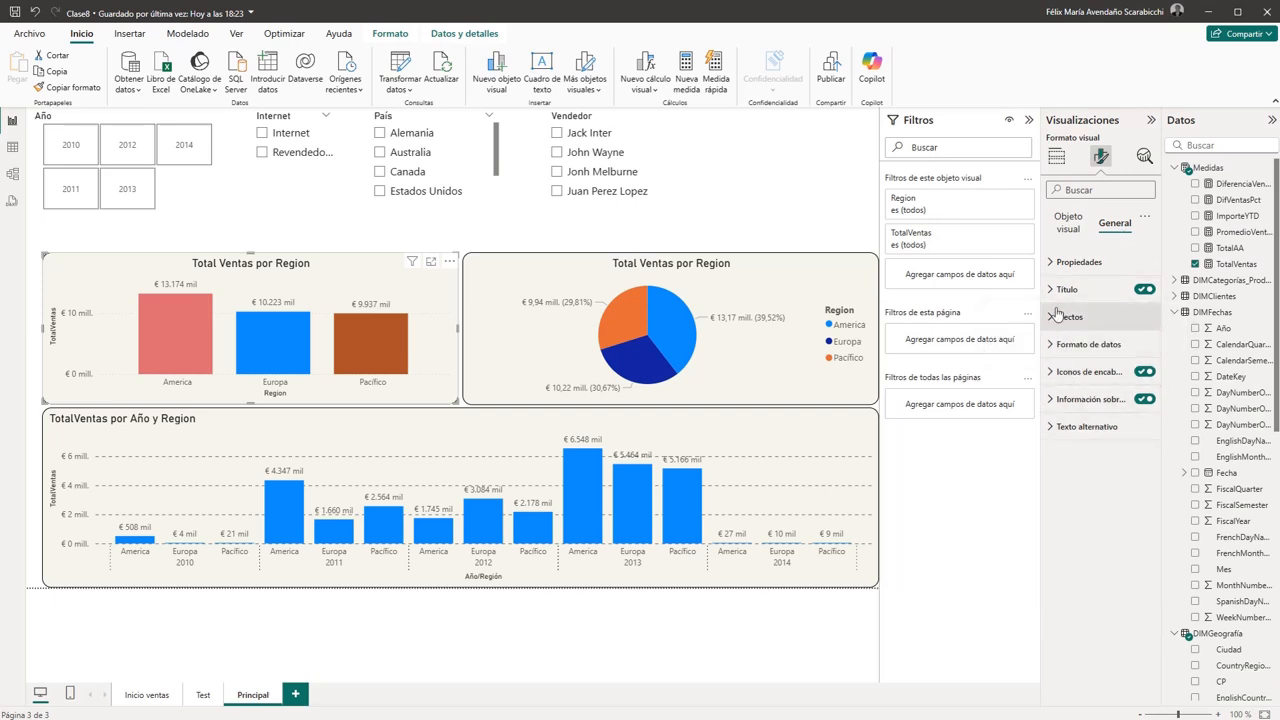
left_click(1052, 318)
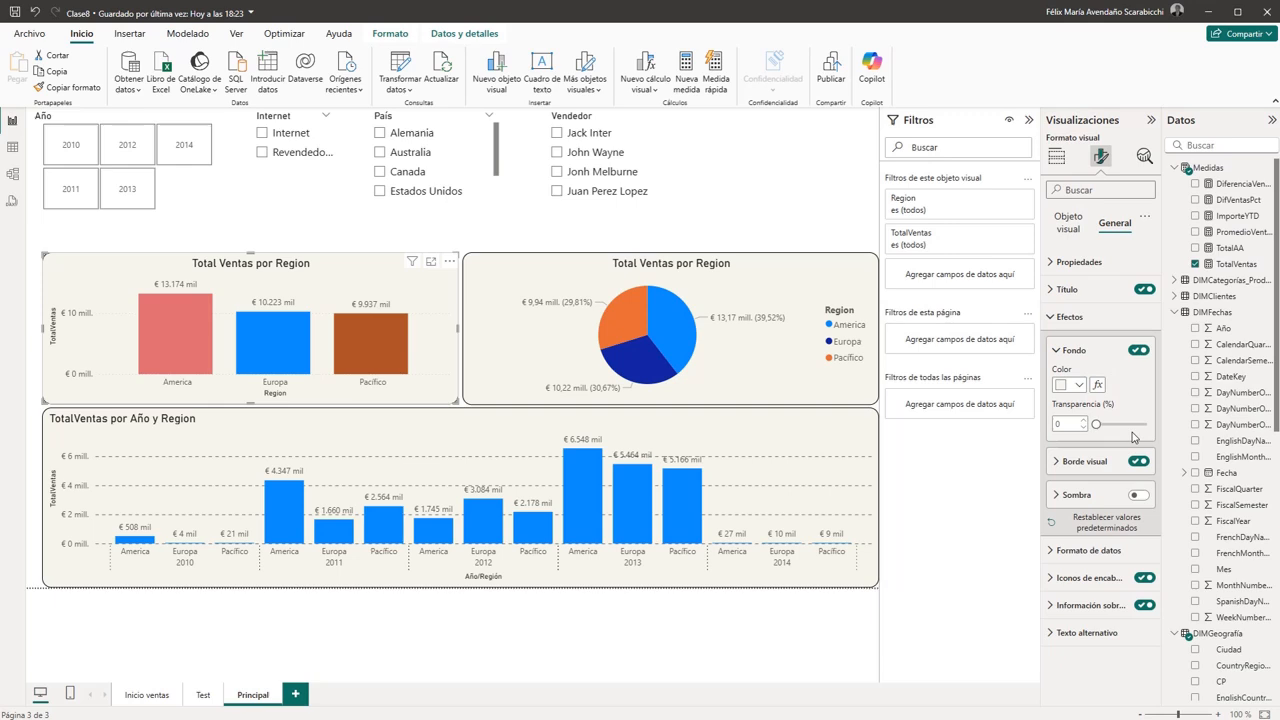
left_click(1139, 495)
left_click(1139, 495)
left_click(815, 275)
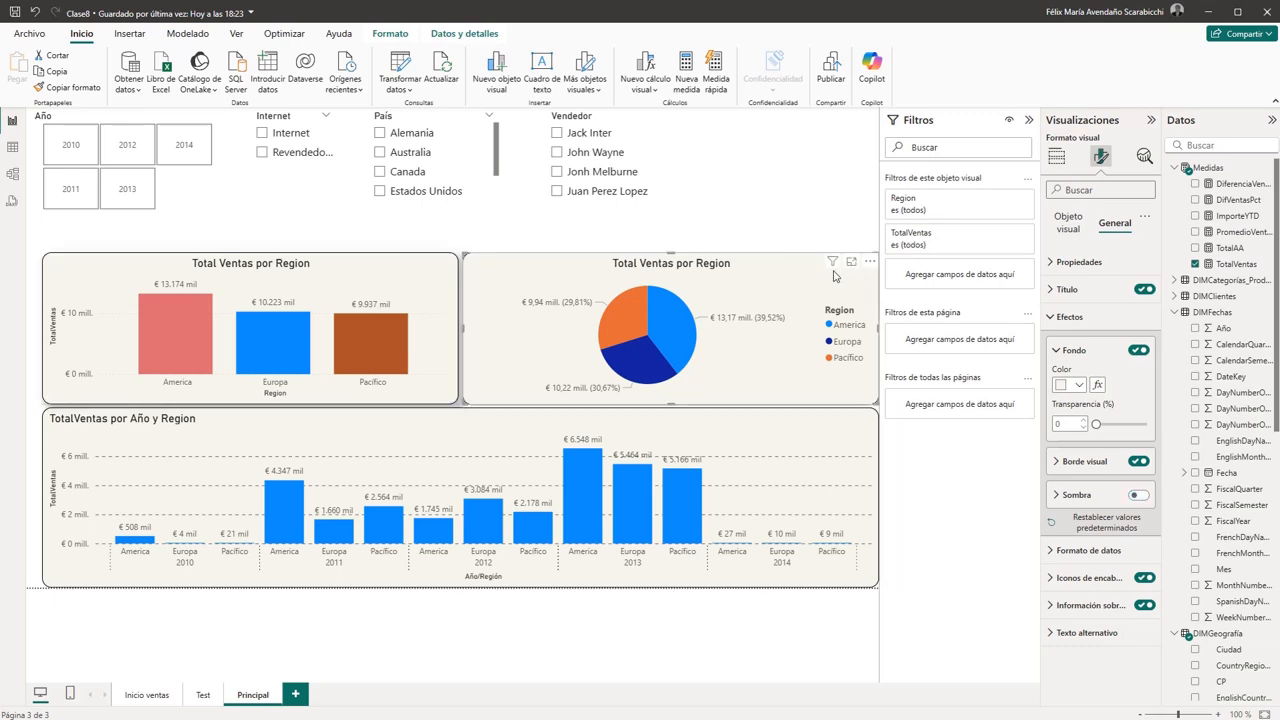
left_click(1138, 494)
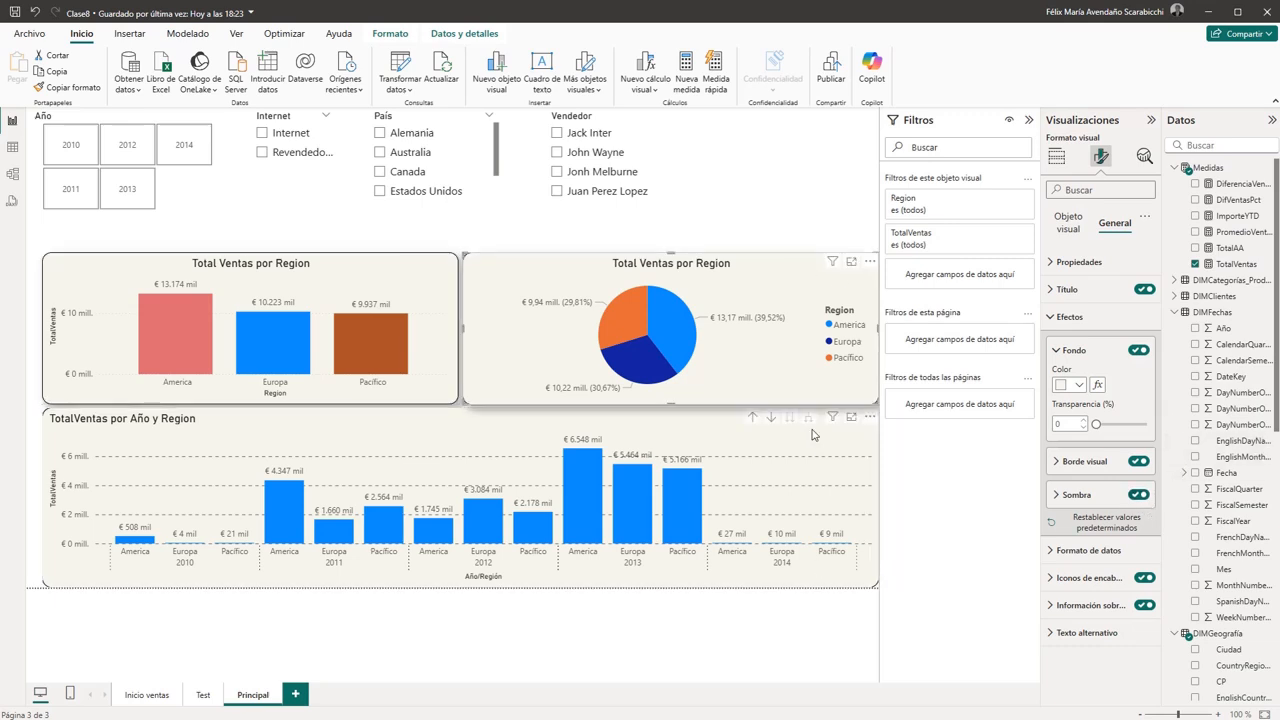
left_click(849, 662)
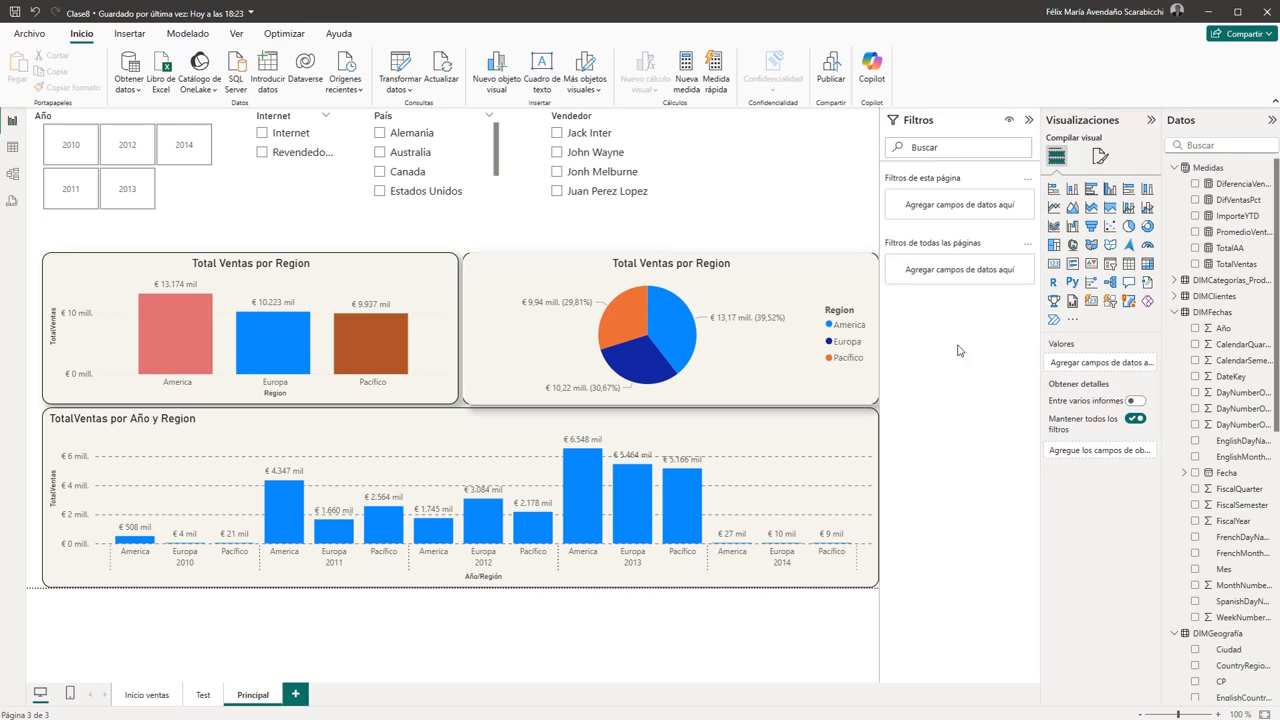
- Open the individual header icon options of the regional column chart
left_click(408, 281)
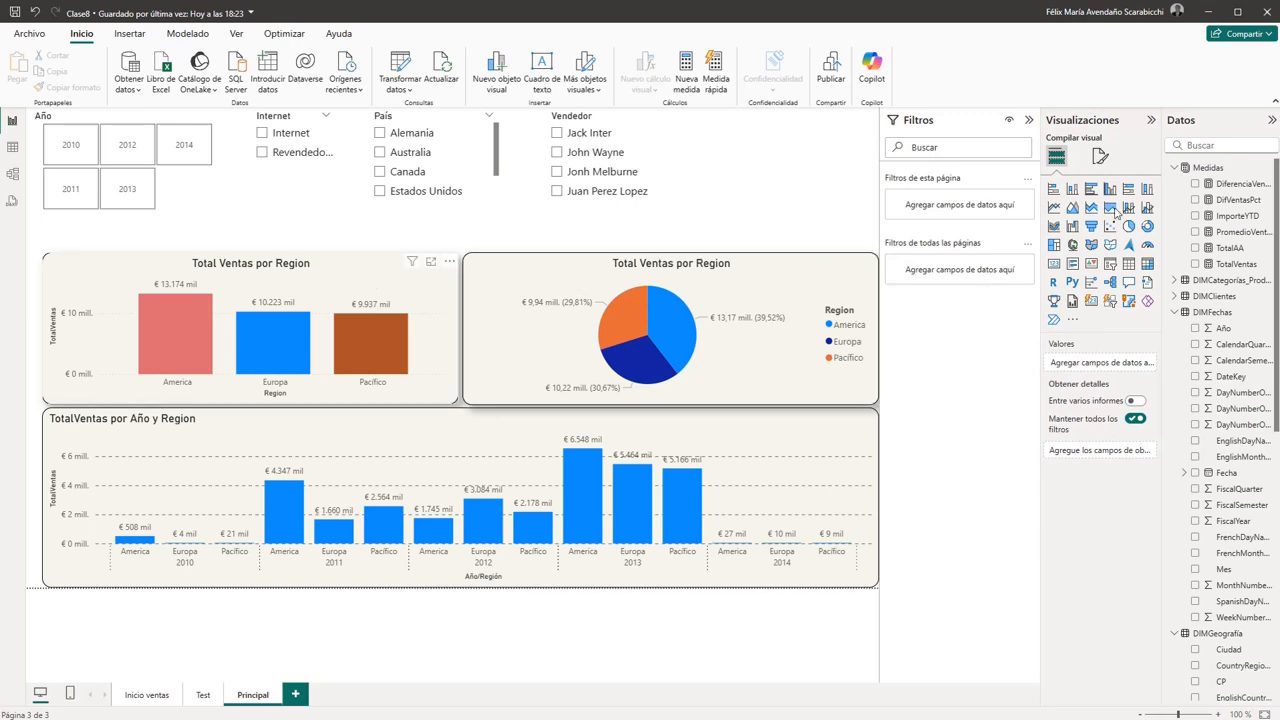
left_click(1101, 157)
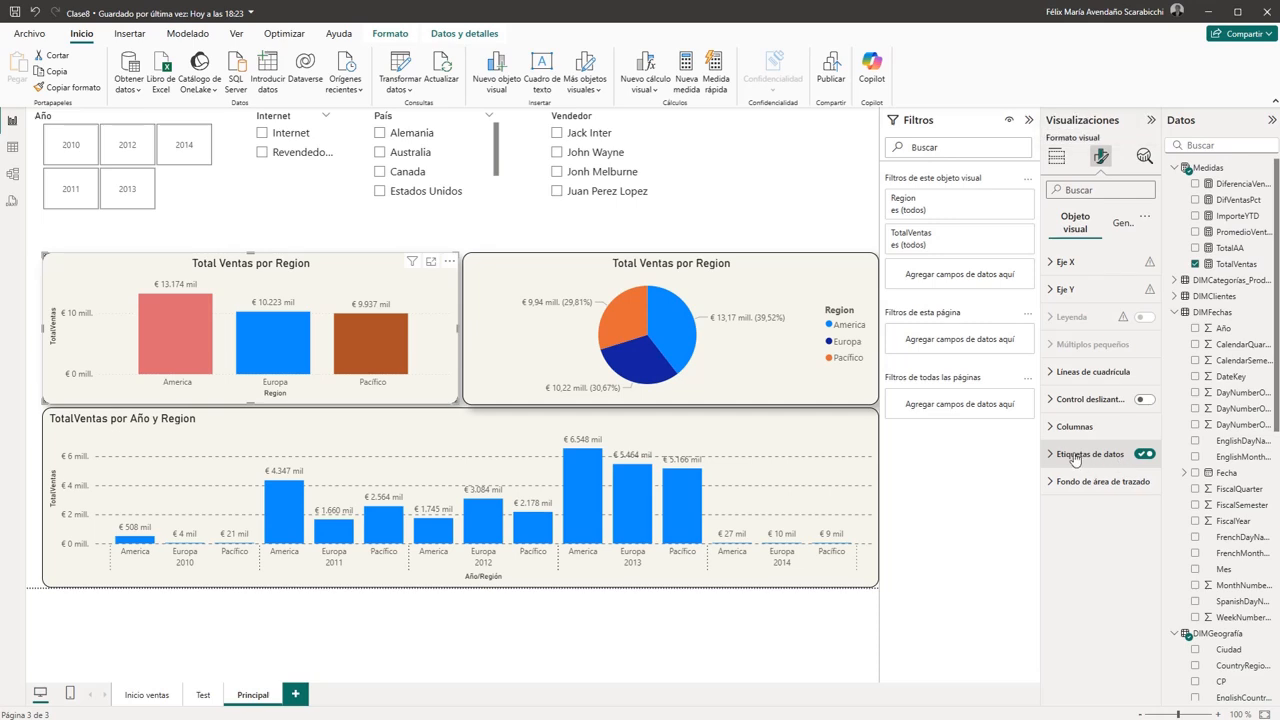
left_click(1122, 224)
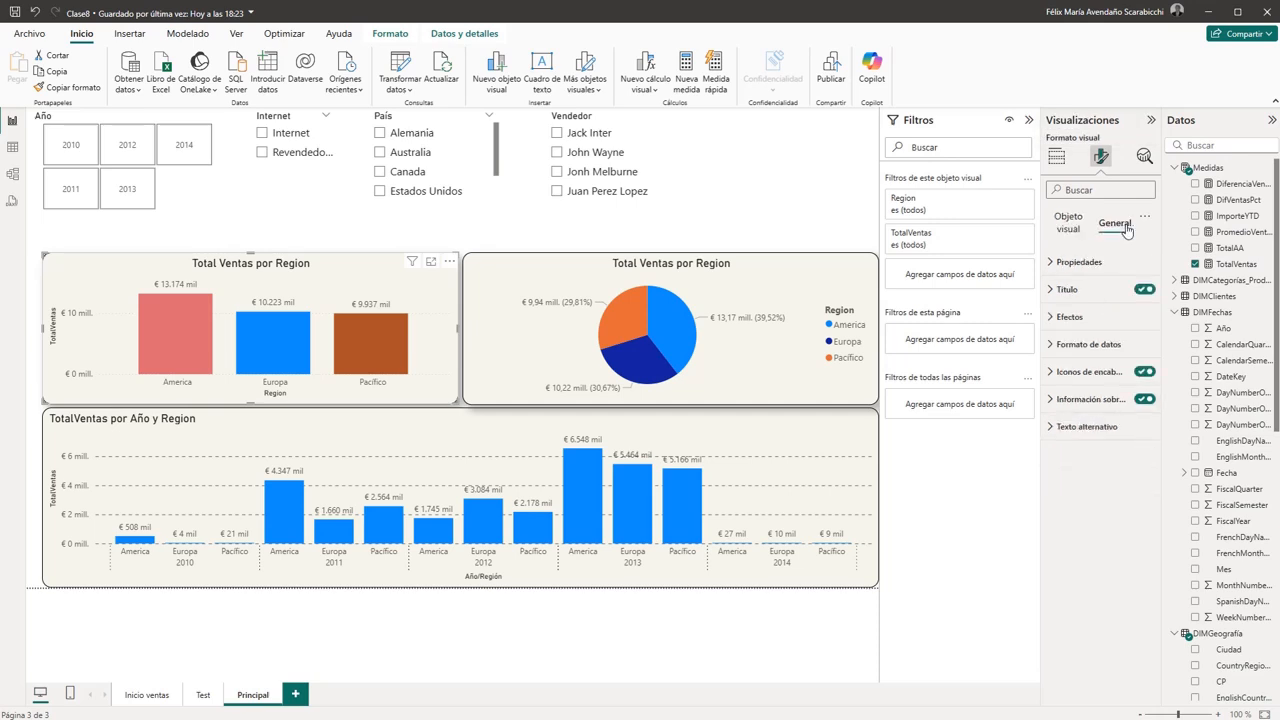
left_click(1060, 376)
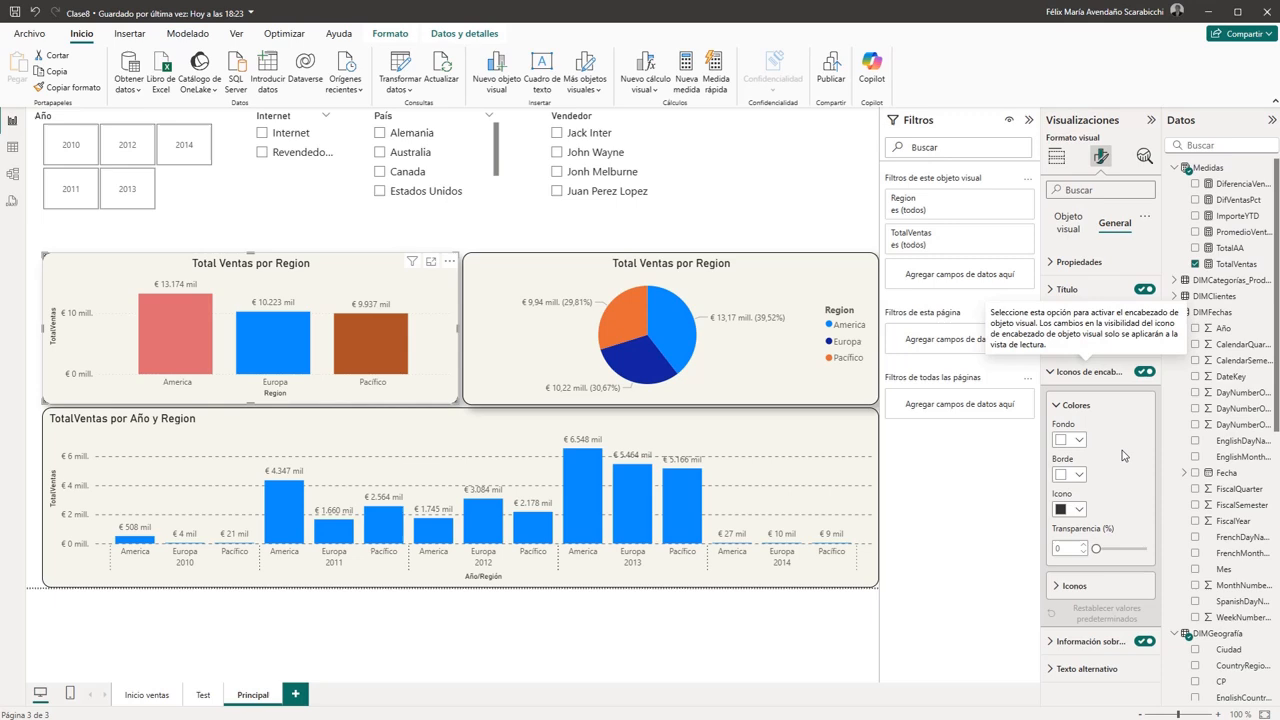
left_click(1066, 586)
scroll(1094, 572, "down", 3)
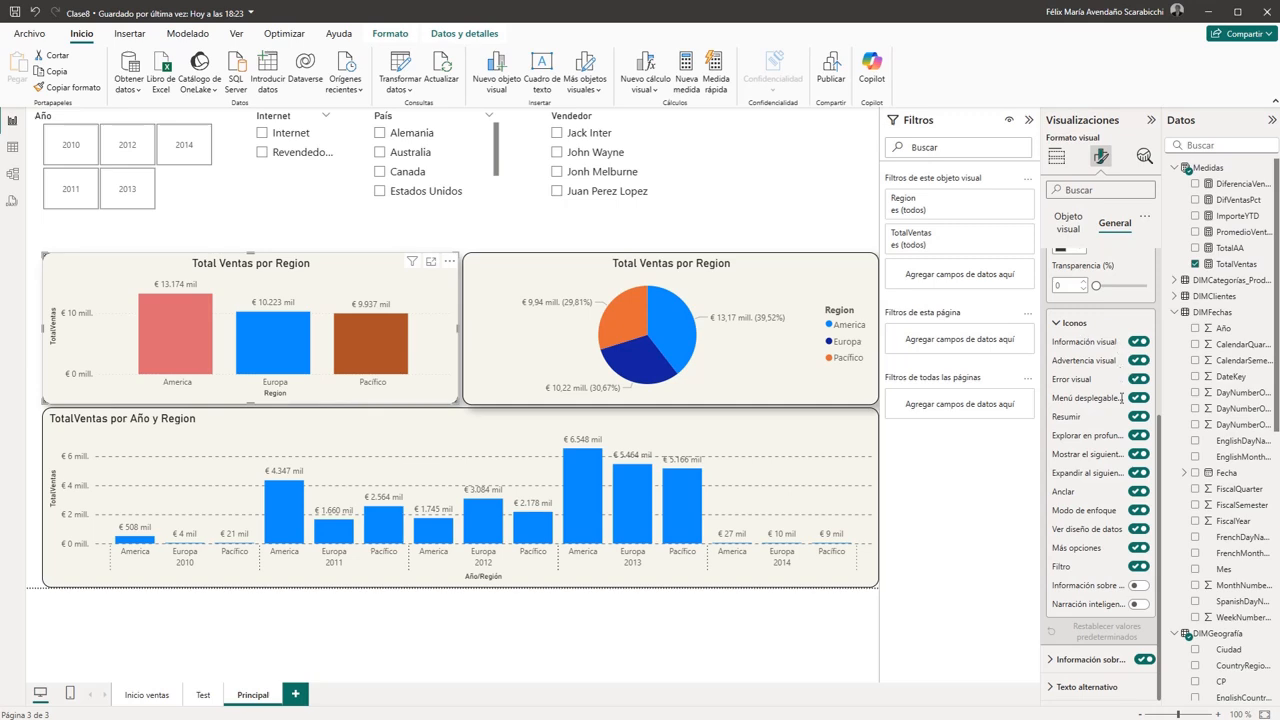
- Collapse the individual header icon options and deselect the regional column chart
left_click(1056, 324)
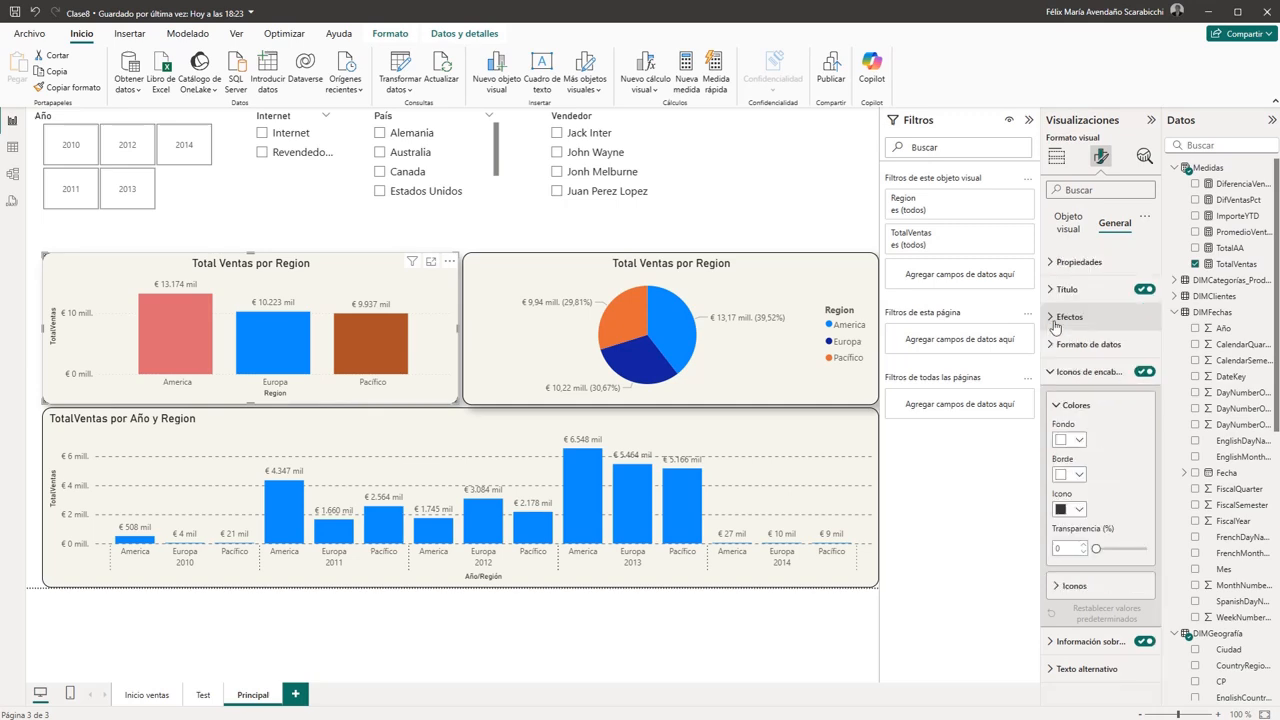
left_click(744, 208)
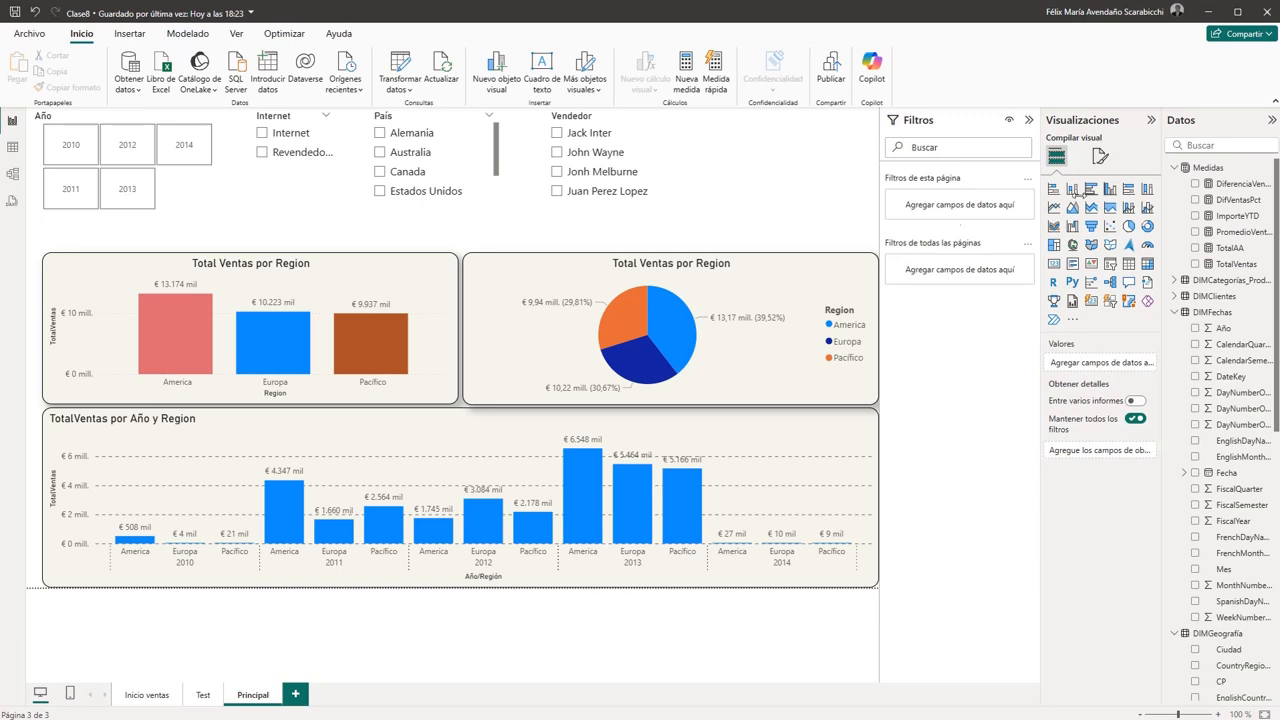